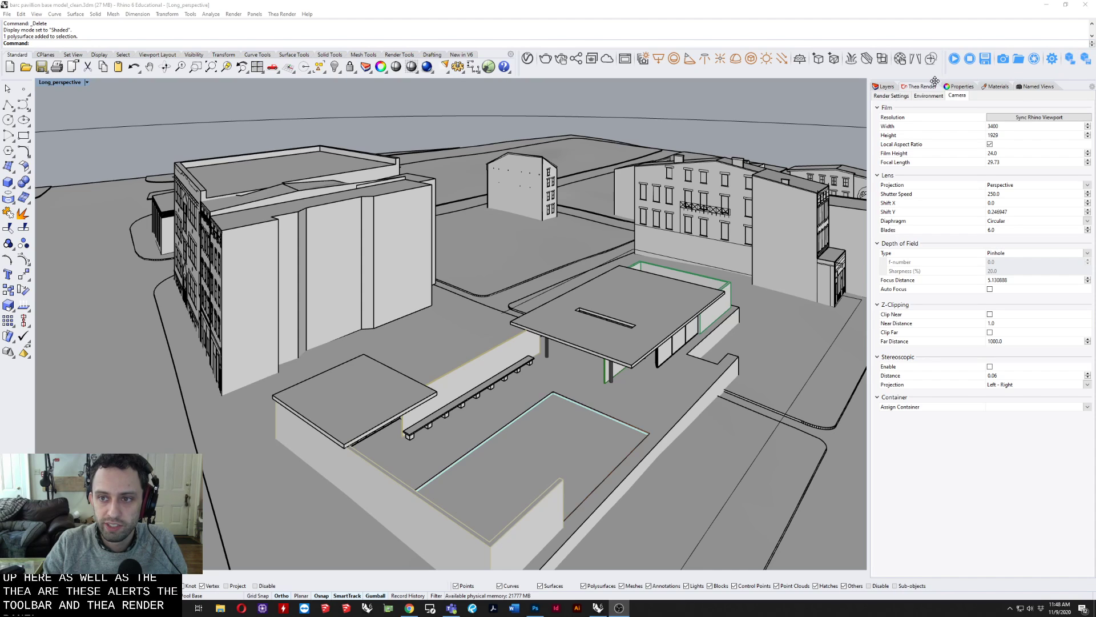
Step: Check that the Thea Toolbar and the Thea Render panel are enabled in the lists of available toolbars and panels
right_click(704, 74)
mouse_move(705, 78)
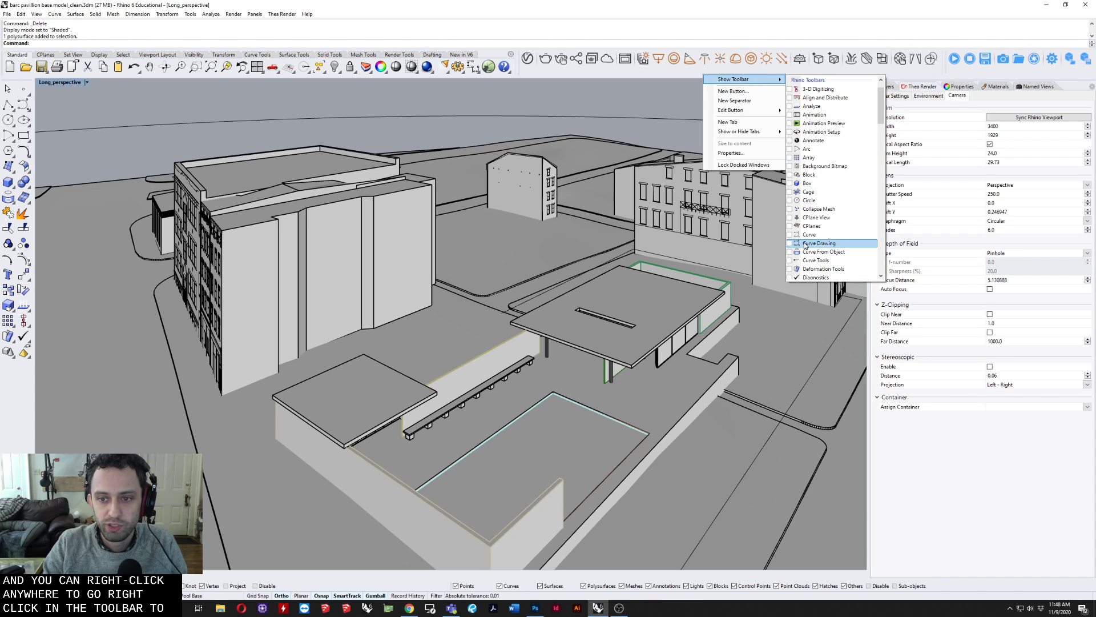
scroll(808, 249, "down", 10)
scroll(811, 251, "down", 10)
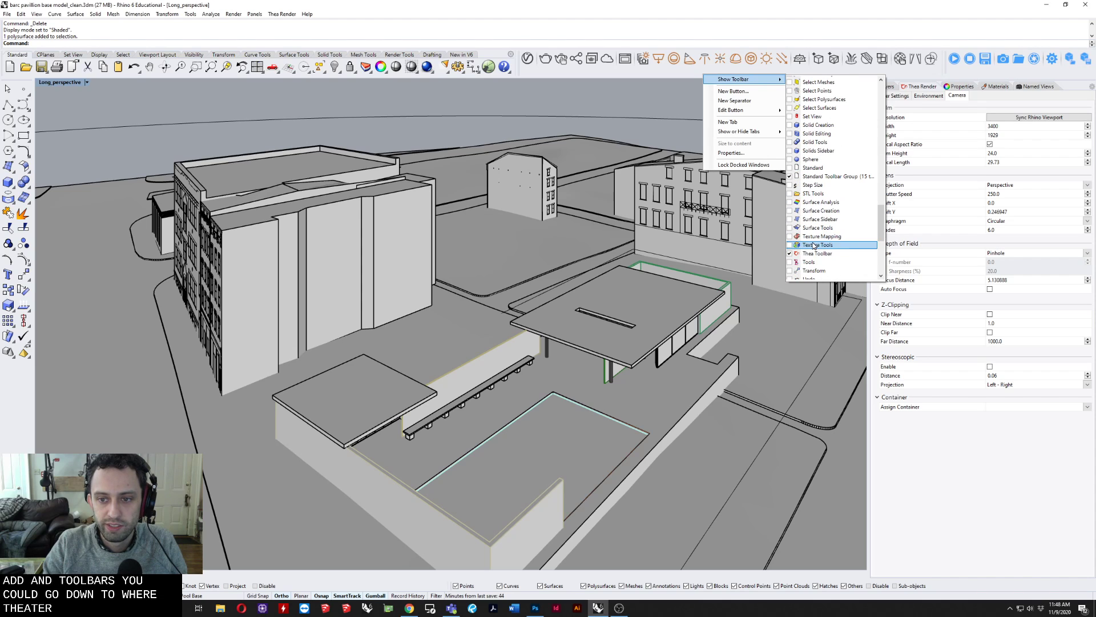
right_click(1073, 89)
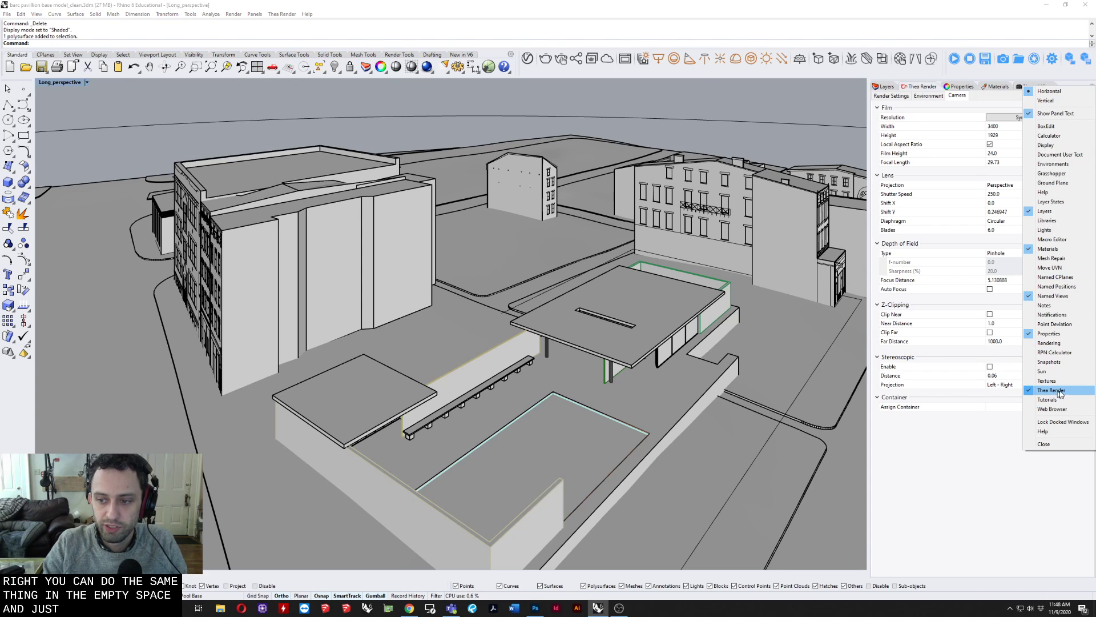
left_click(901, 4)
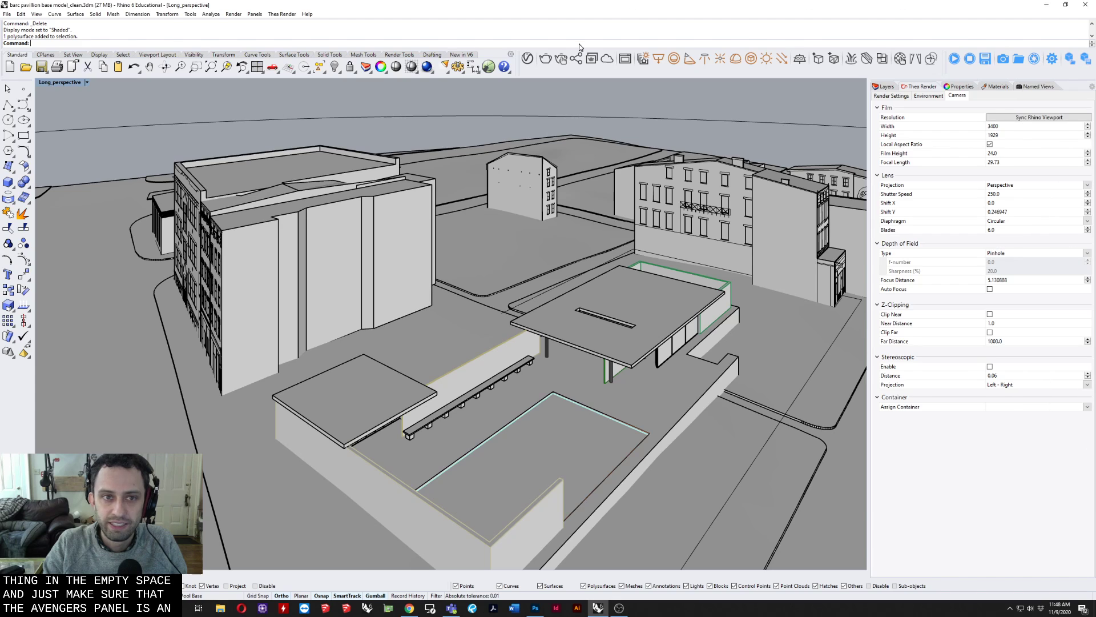
Step: Check whether Thea For Rhino is set as the current renderer
left_click(233, 14)
mouse_move(286, 236)
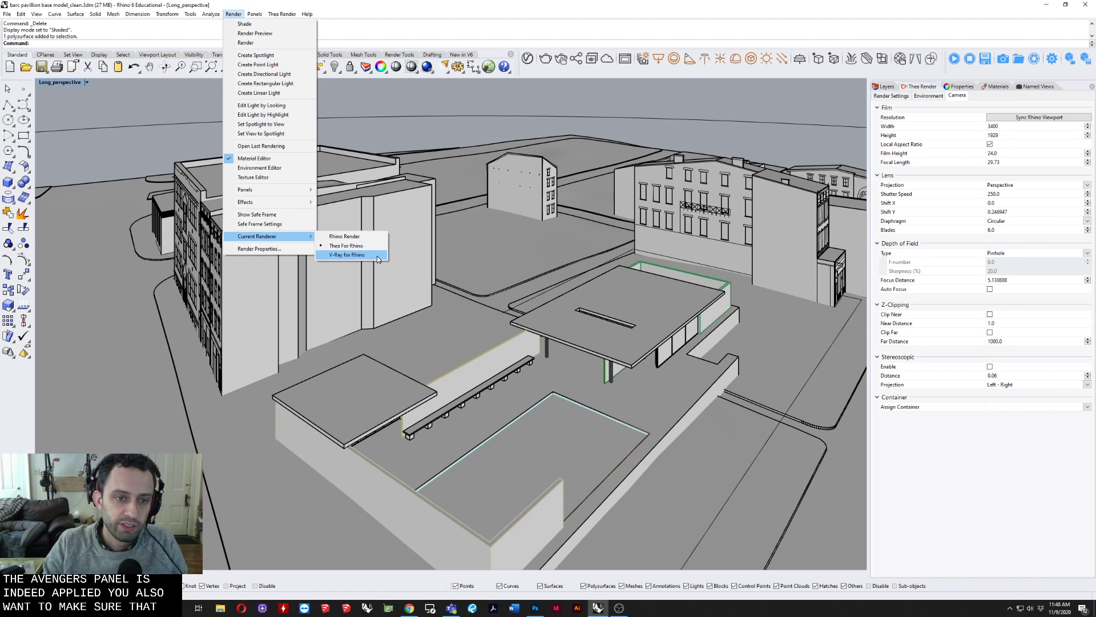
left_click(351, 131)
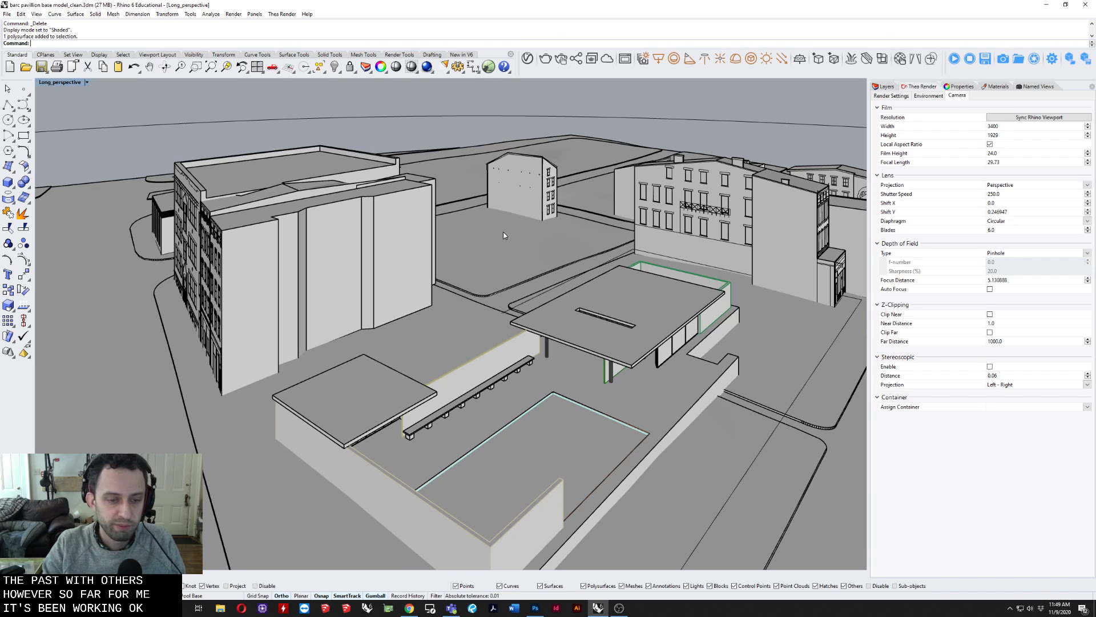
Step: Examine the Barcelona pavilion on its site from several angles, including street level, and highlight the site ground to see its extent
right_click_drag(533, 259, 487, 285)
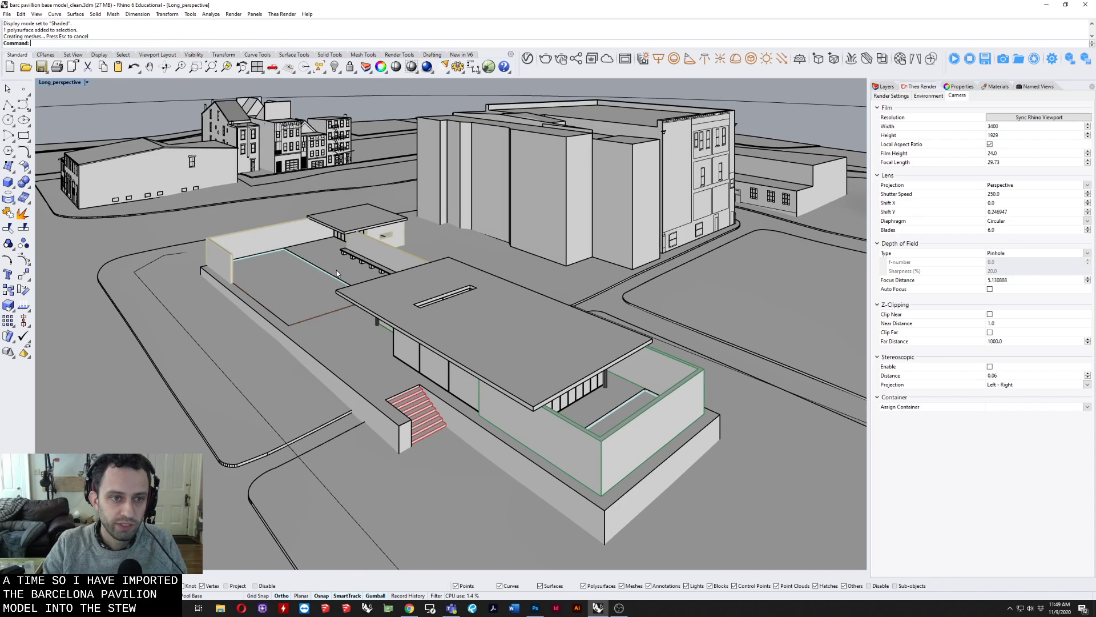
right_click_drag(315, 265, 449, 272)
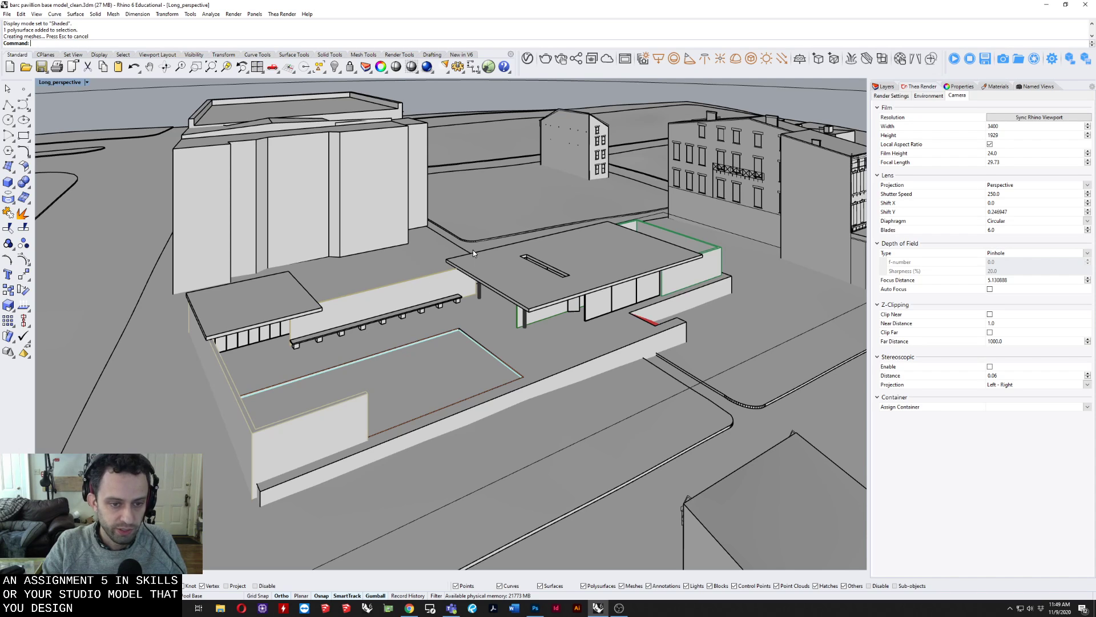
scroll(608, 252, "down", 2)
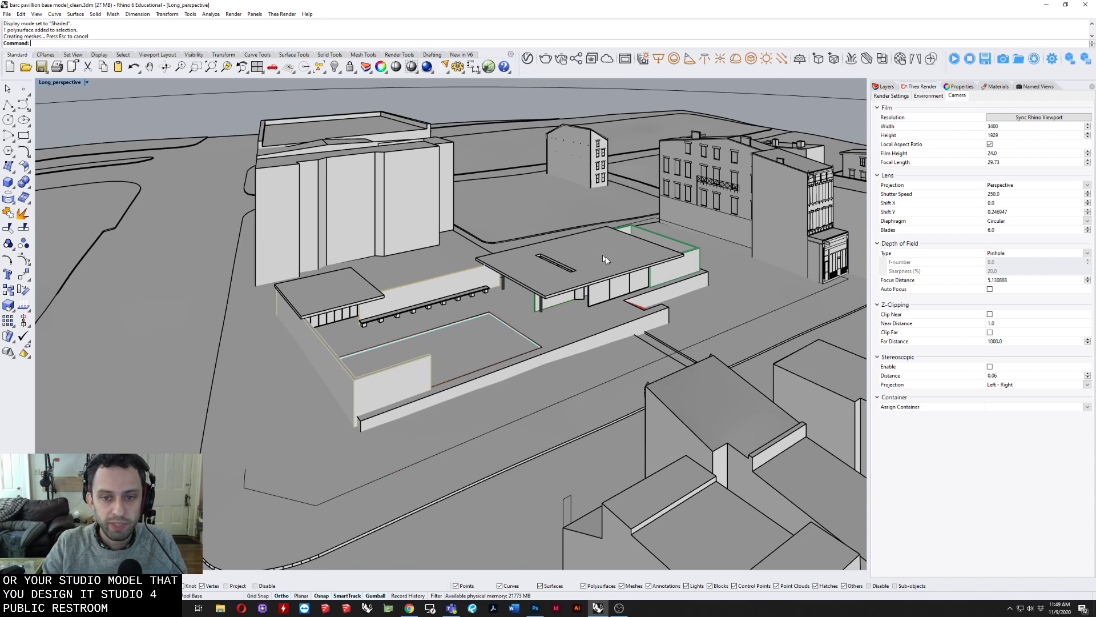
right_click_drag(625, 357, 511, 352)
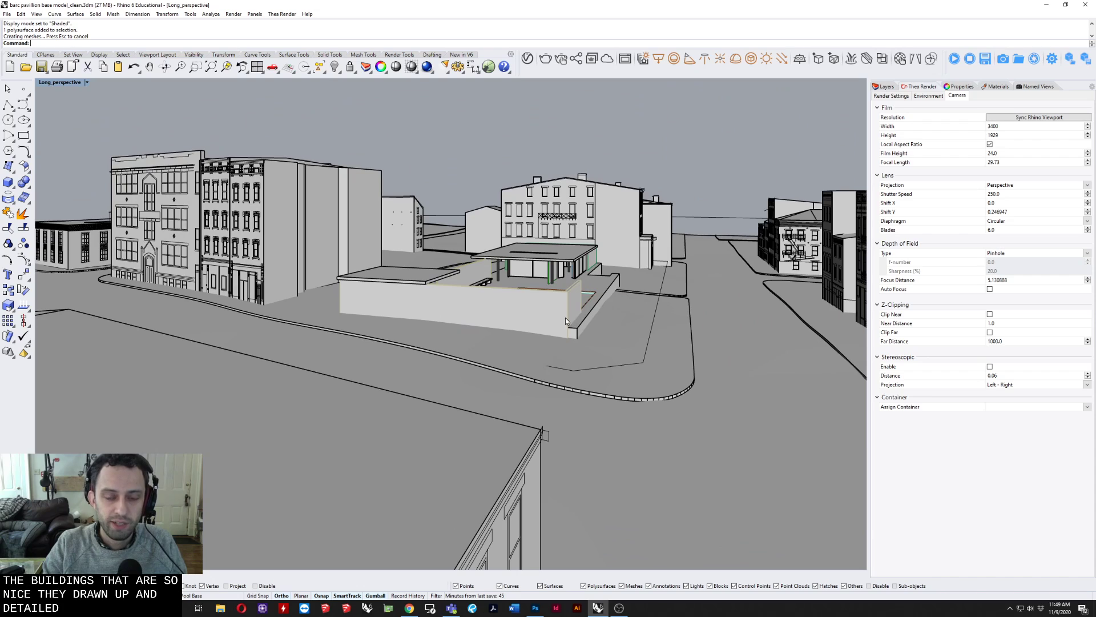
right_click_drag(569, 317, 512, 355, "shift")
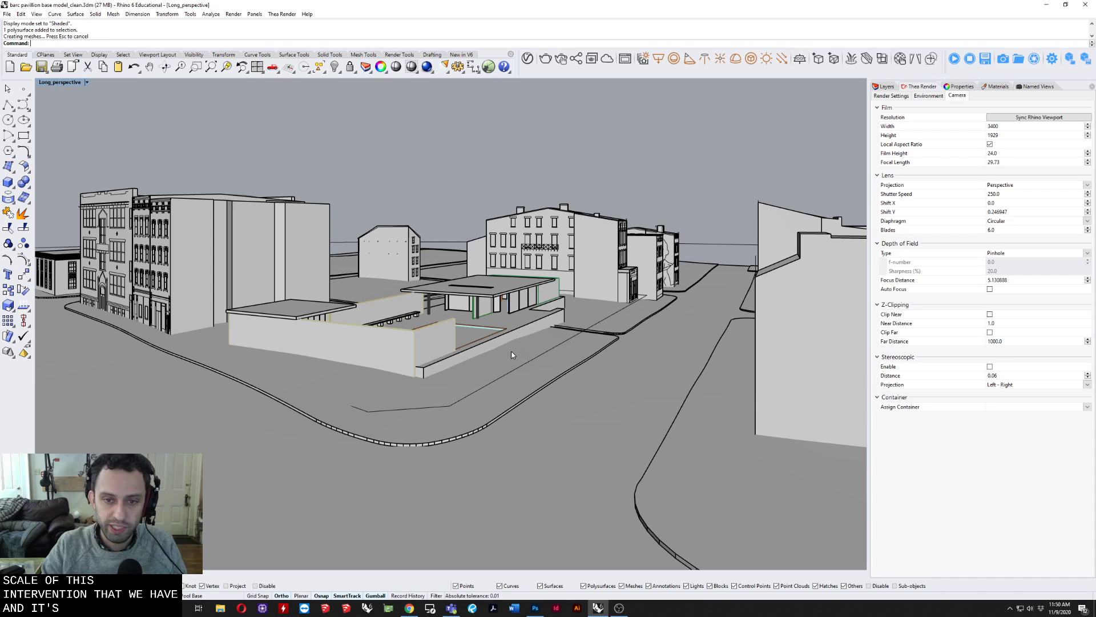
right_click_drag(494, 347, 424, 412)
left_click(424, 411)
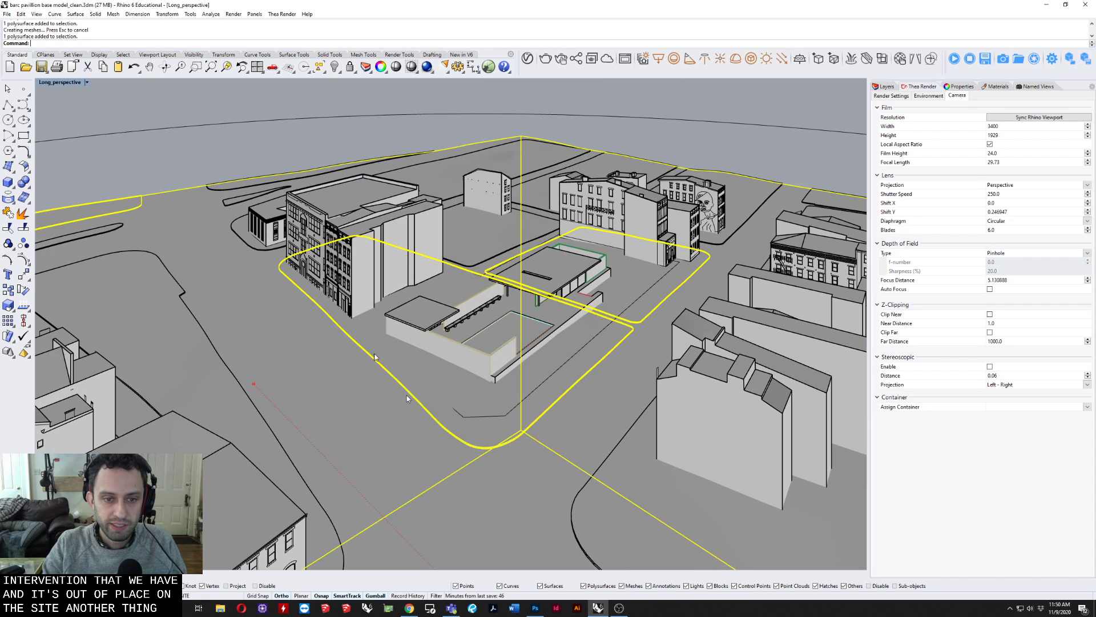
left_click(291, 110)
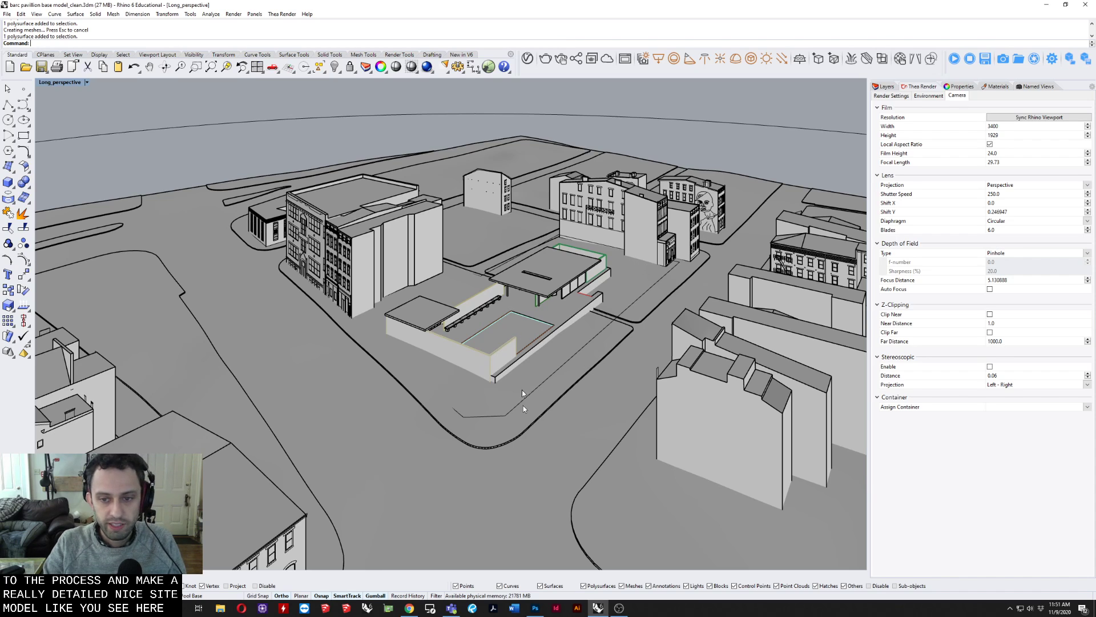
Step: Inspect the surrounding context buildings and how their bases meet the ground, selecting individual buildings on both sides of the pavilion
right_click_drag(523, 297, 565, 237)
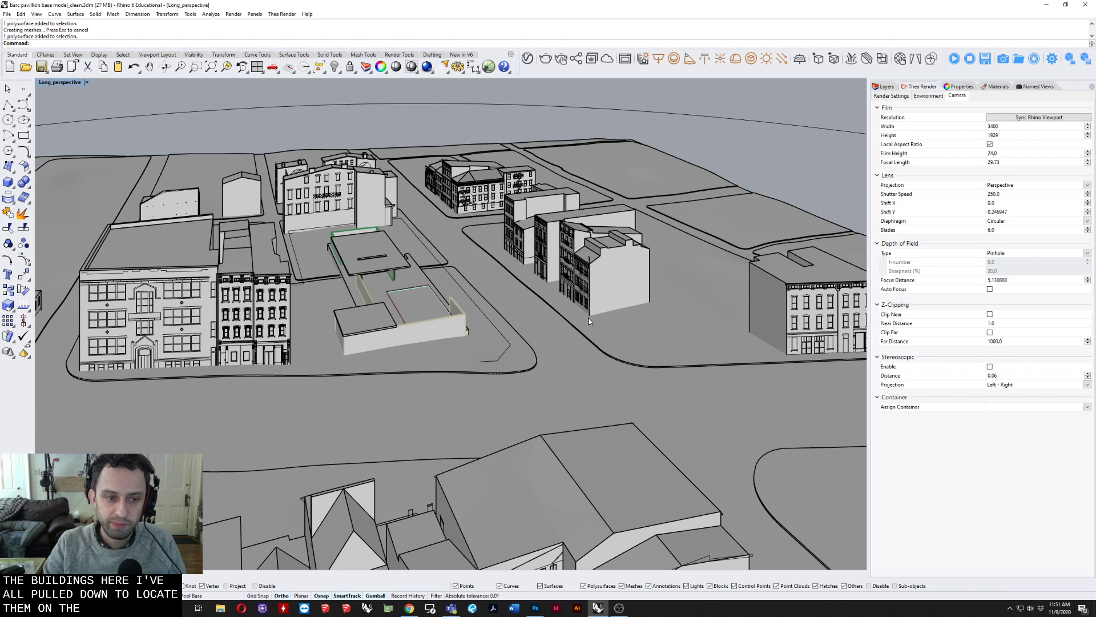
scroll(594, 312, "up", 10)
left_click(597, 297)
scroll(598, 296, "down", 10)
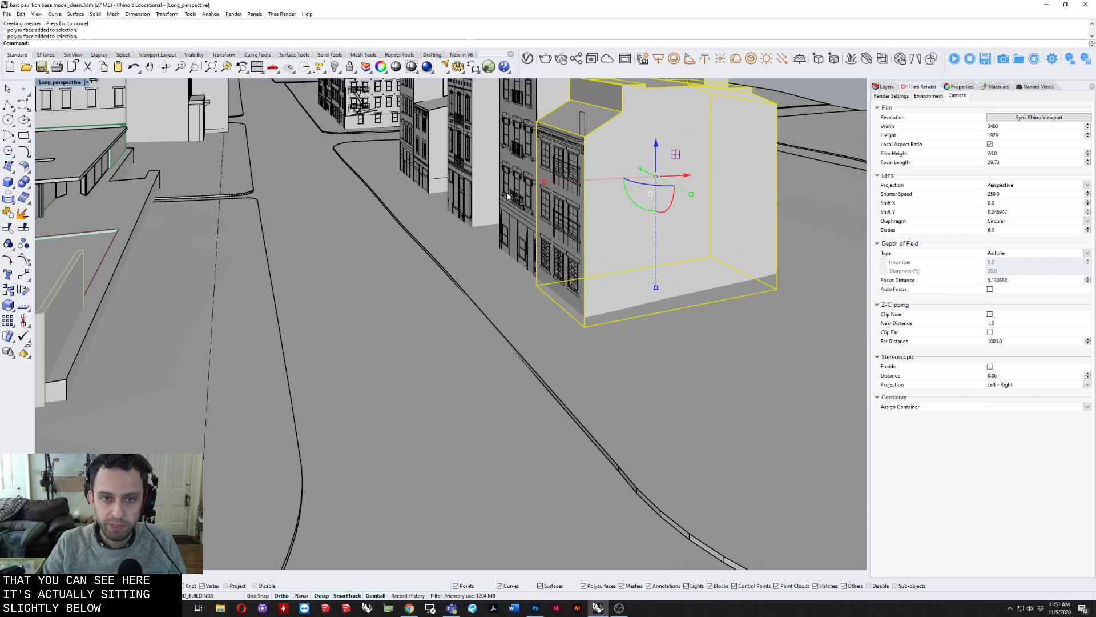
left_click(565, 296)
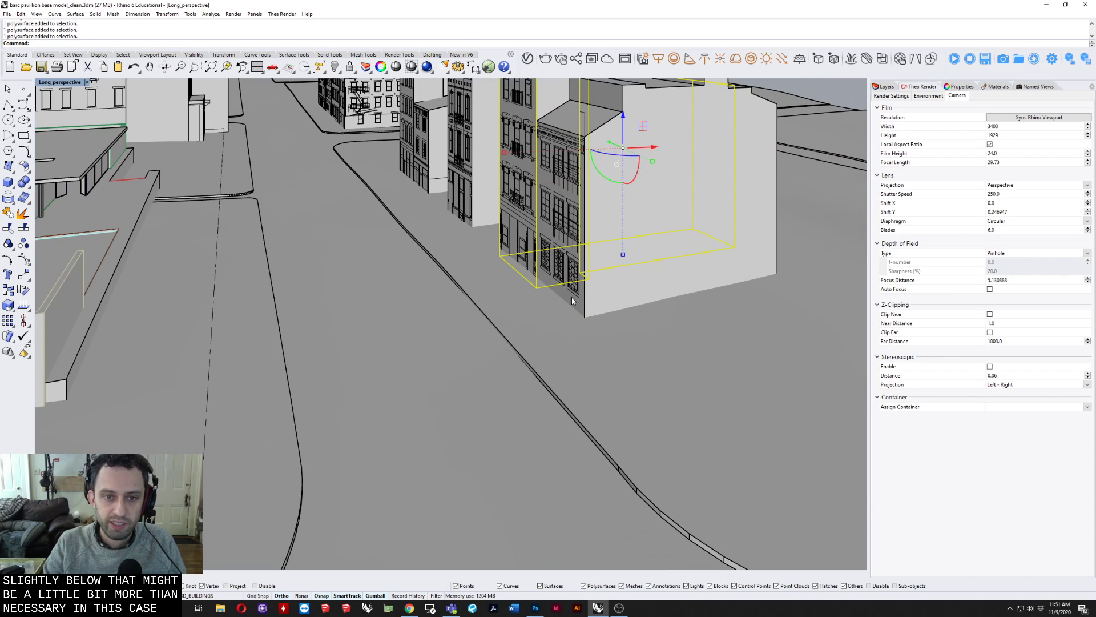
scroll(588, 323, "up", 2)
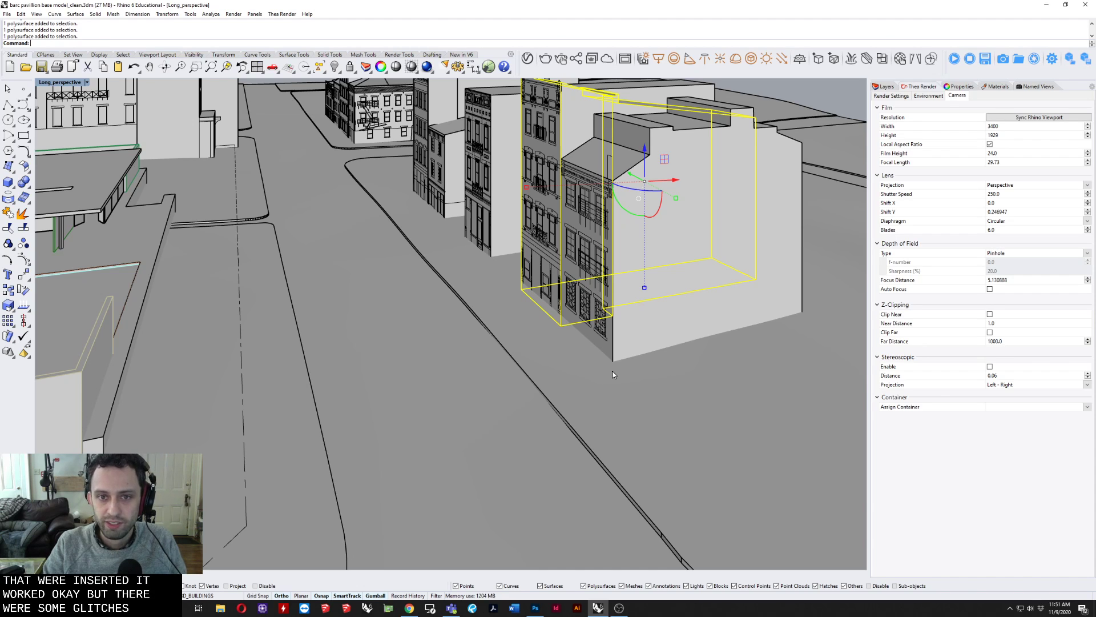
scroll(617, 366, "down", 5)
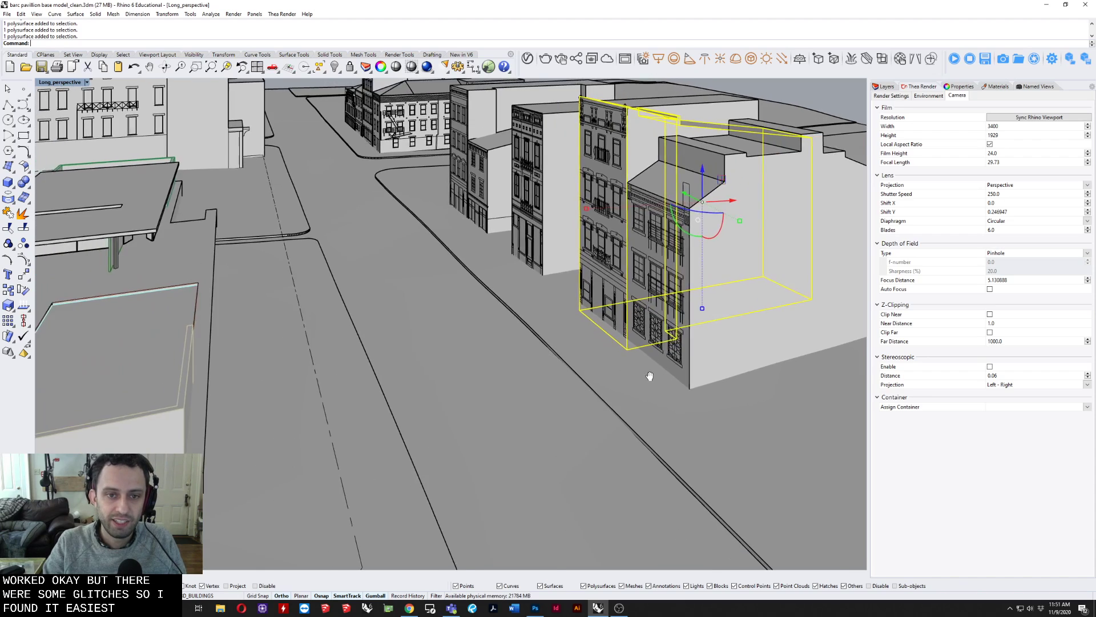
right_click_drag(620, 356, 607, 349)
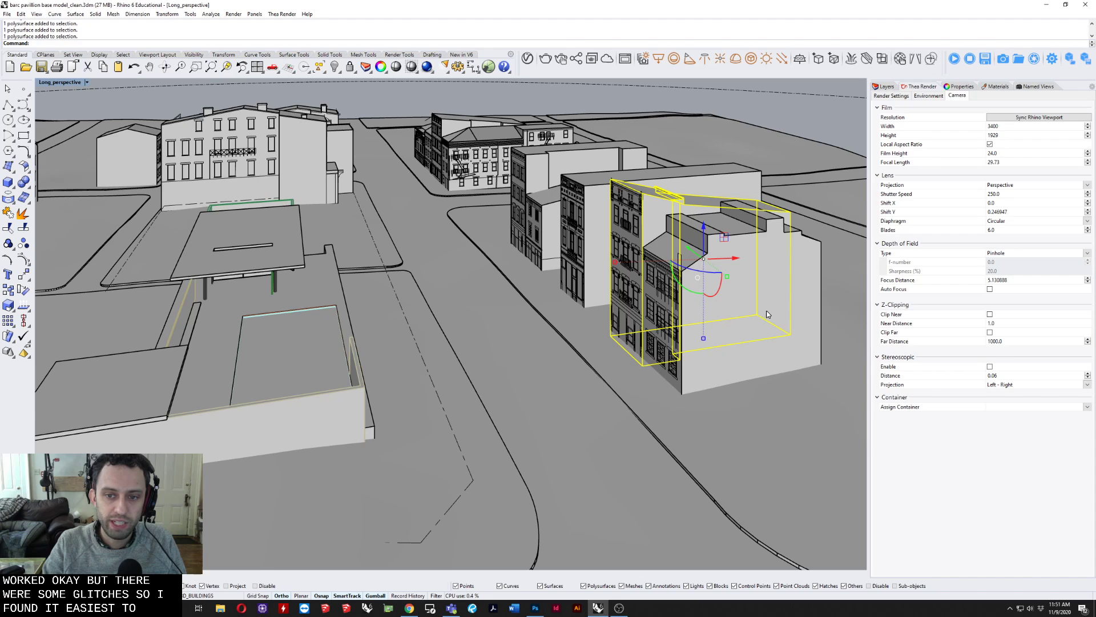
left_click(807, 245)
scroll(771, 260, "up", 4)
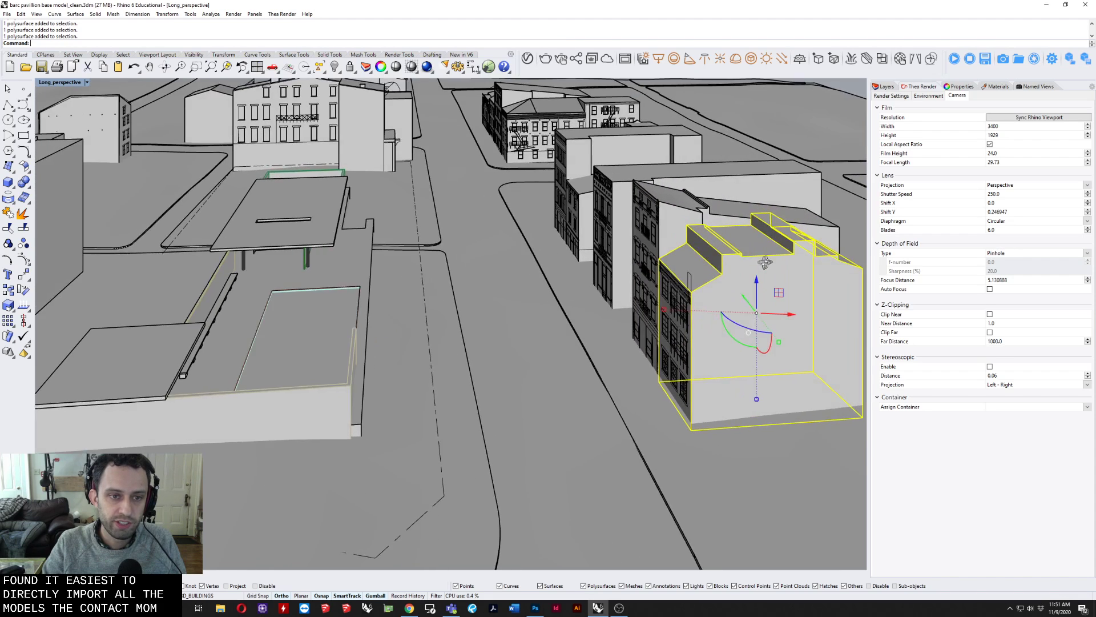
right_click_drag(715, 266, 790, 266)
left_click(203, 223)
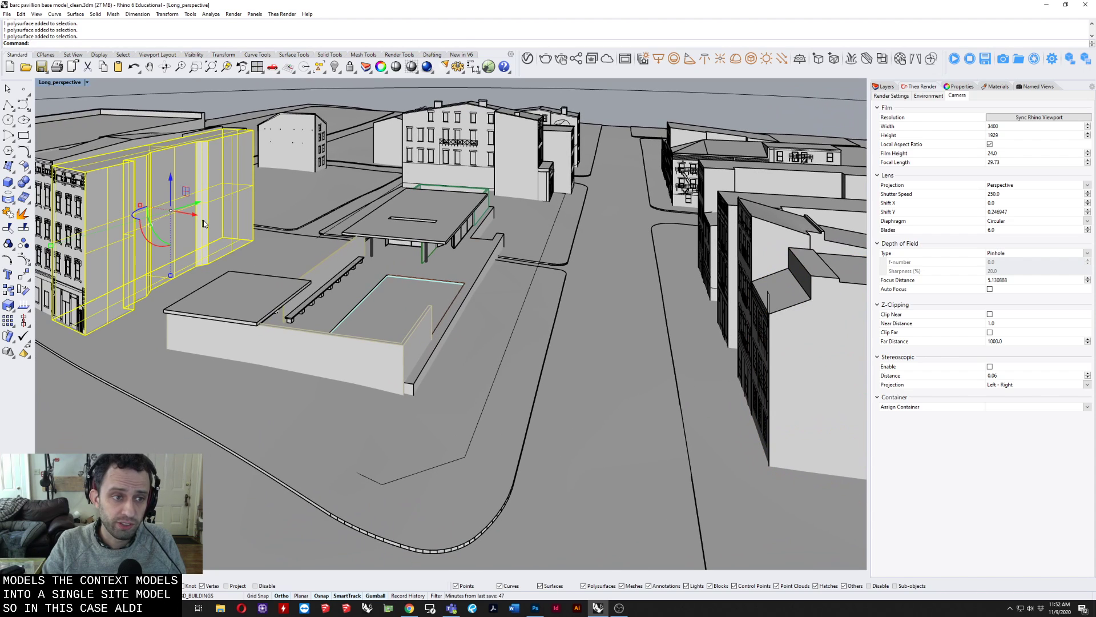
left_click(70, 186)
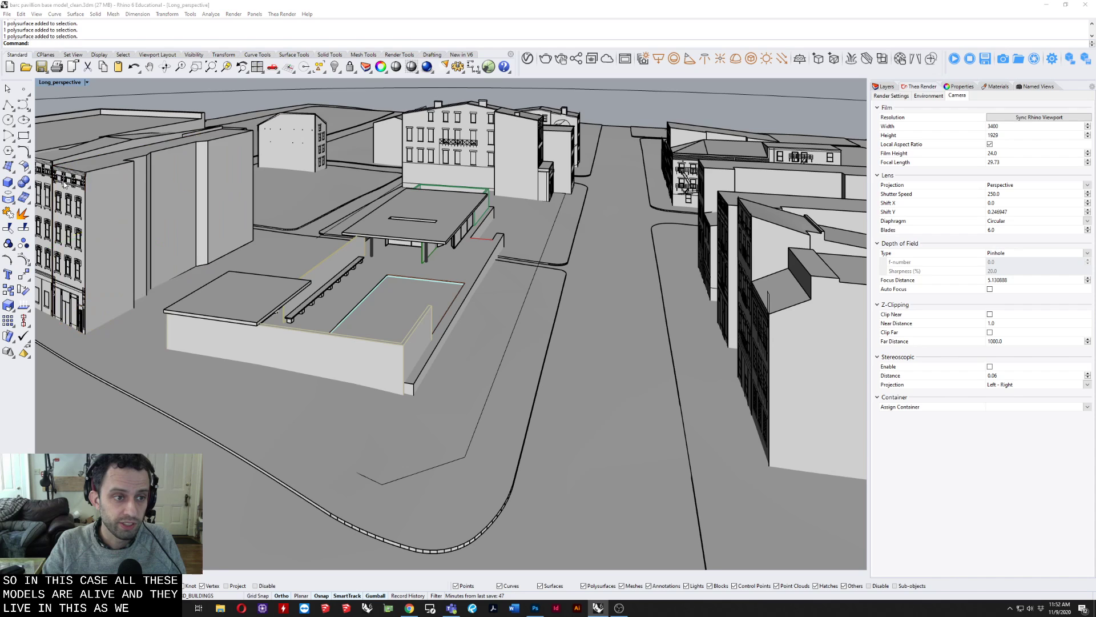
left_click(152, 90)
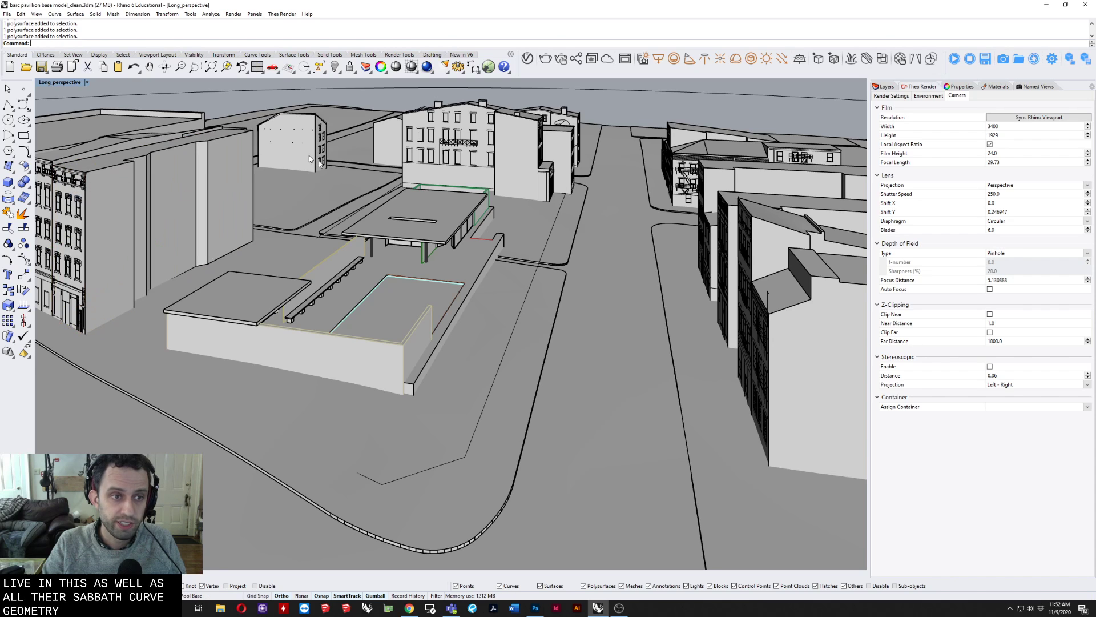
Step: Bring up the viewport properties and the model's layer list for review
key("Home")
left_click(955, 86)
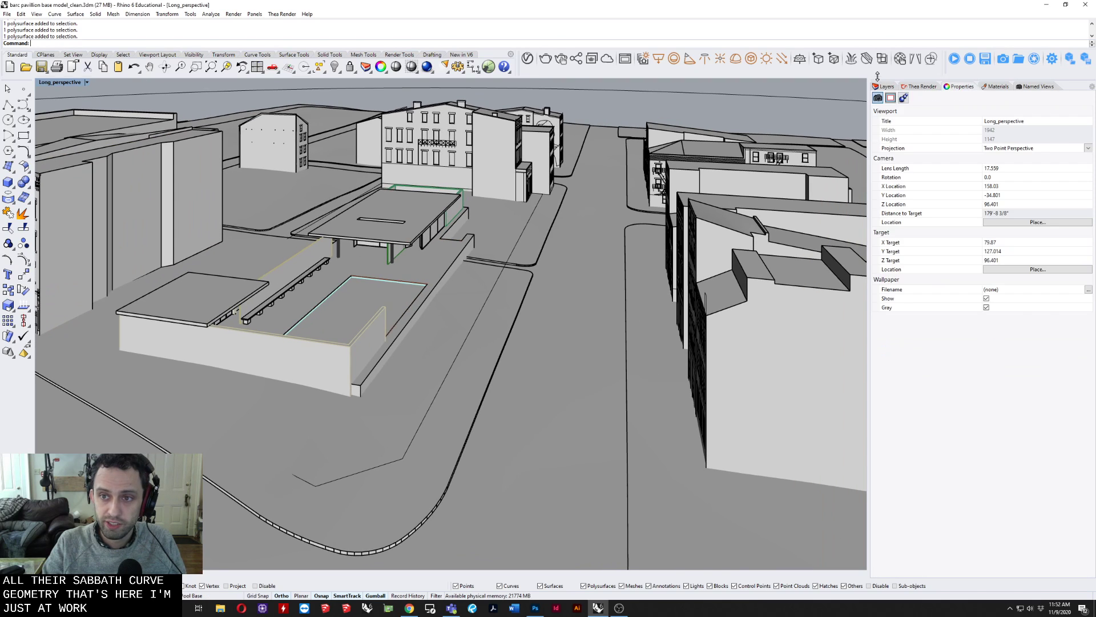
left_click(885, 86)
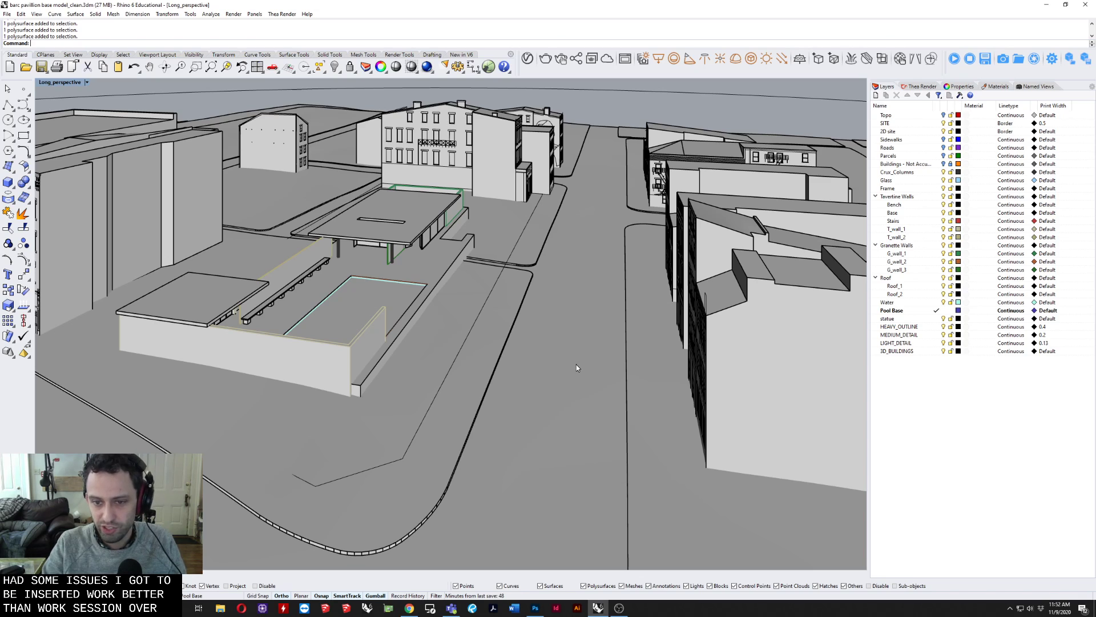
Step: Create a vertical clipping plane with its edge running from the large pool's outer corner parallel to the pavilion's long street-side wall
right_click_drag(593, 362, 587, 322)
right_click_drag(471, 404, 522, 345)
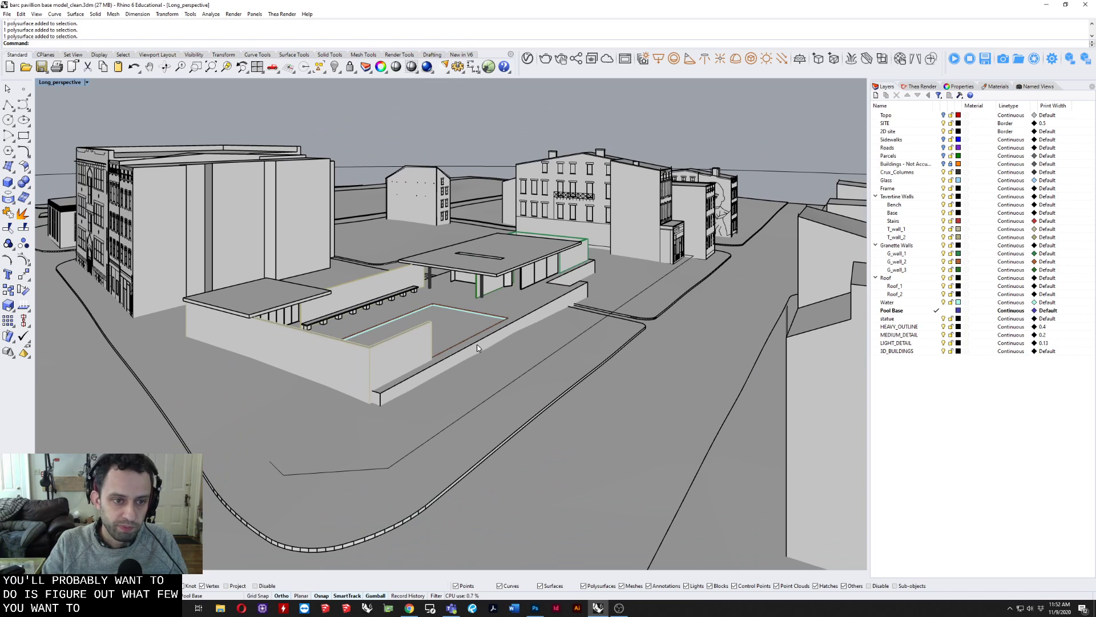
right_click_drag(542, 344, 516, 351)
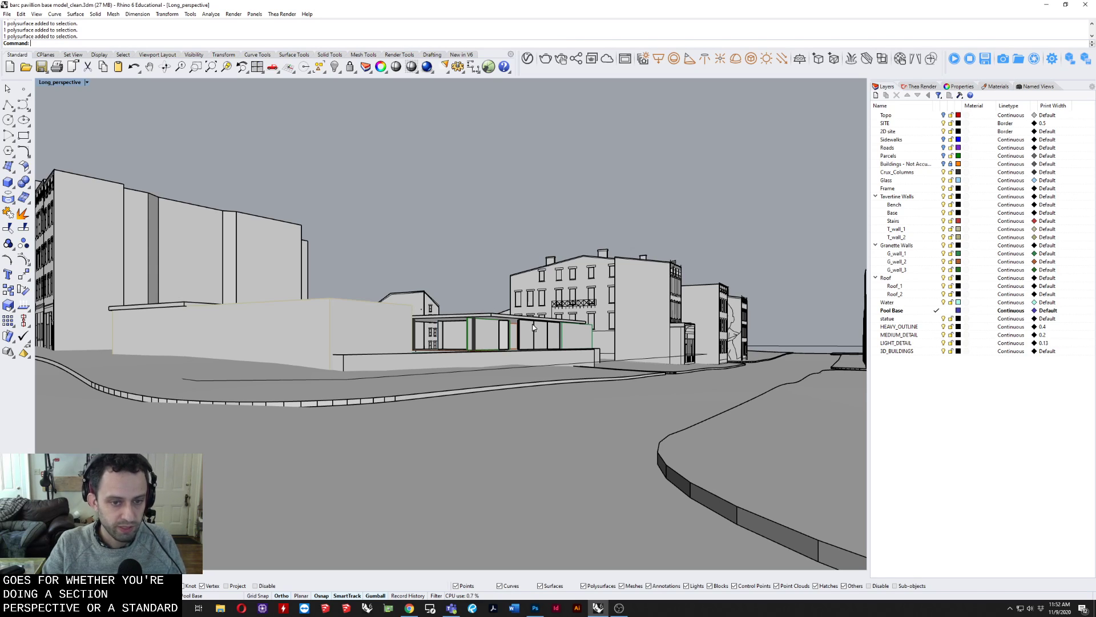
right_click_drag(520, 333, 559, 434)
type("CLippingPlane")
key("Return")
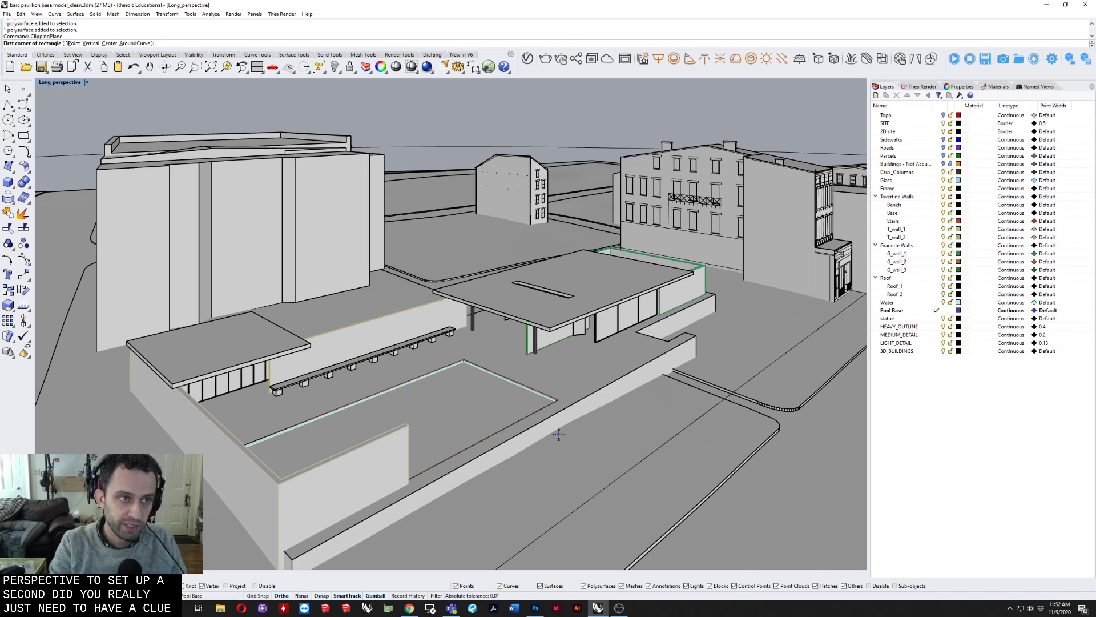
left_click(91, 44)
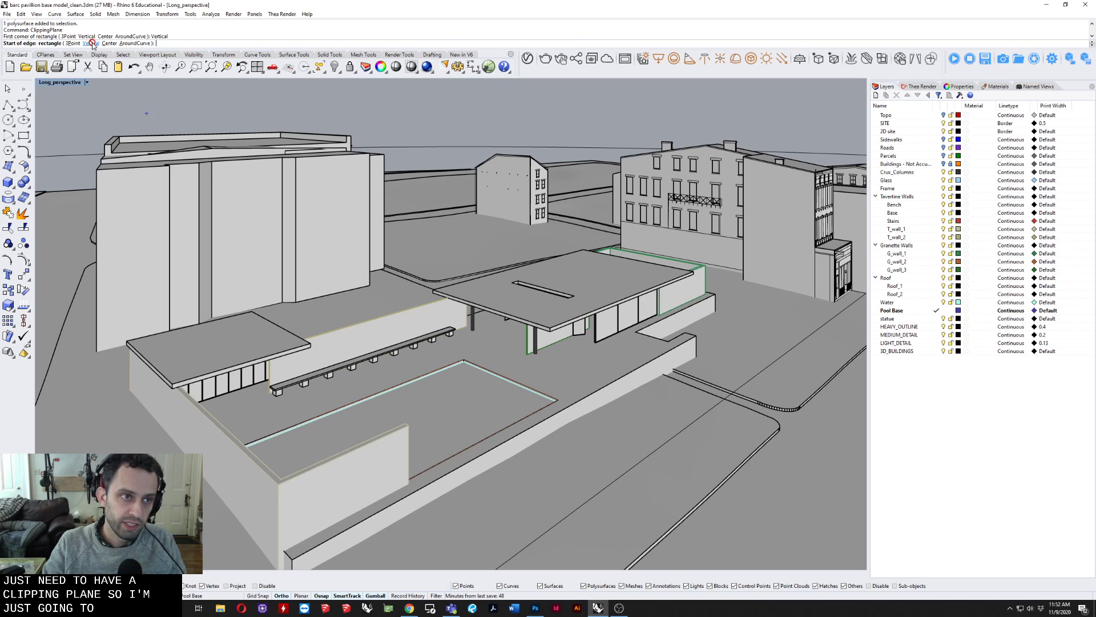
left_click(557, 398)
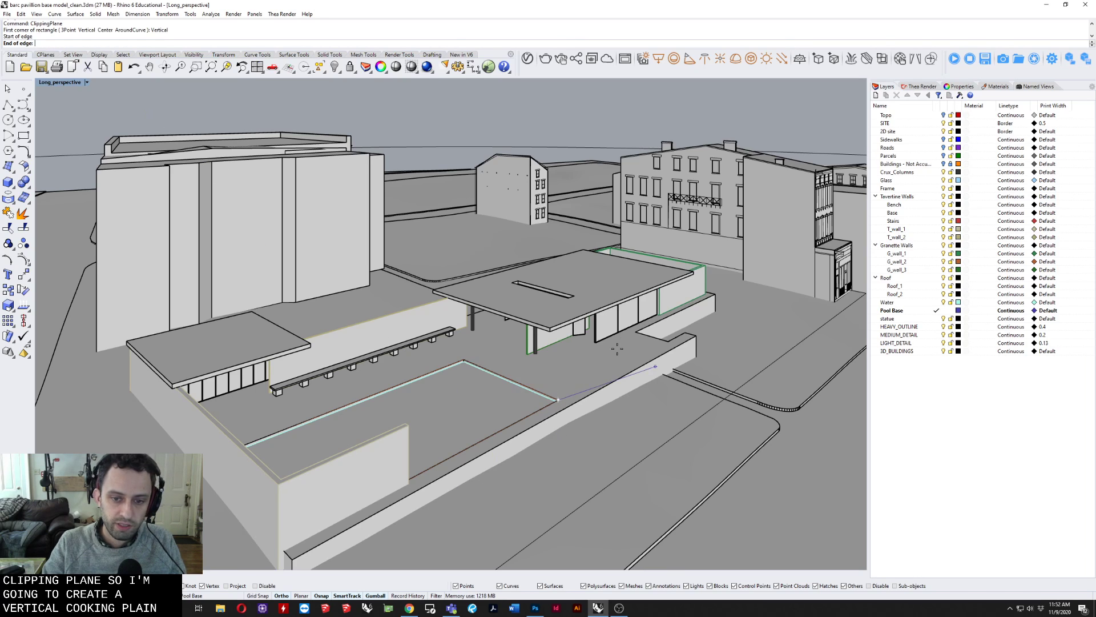
left_click(668, 342)
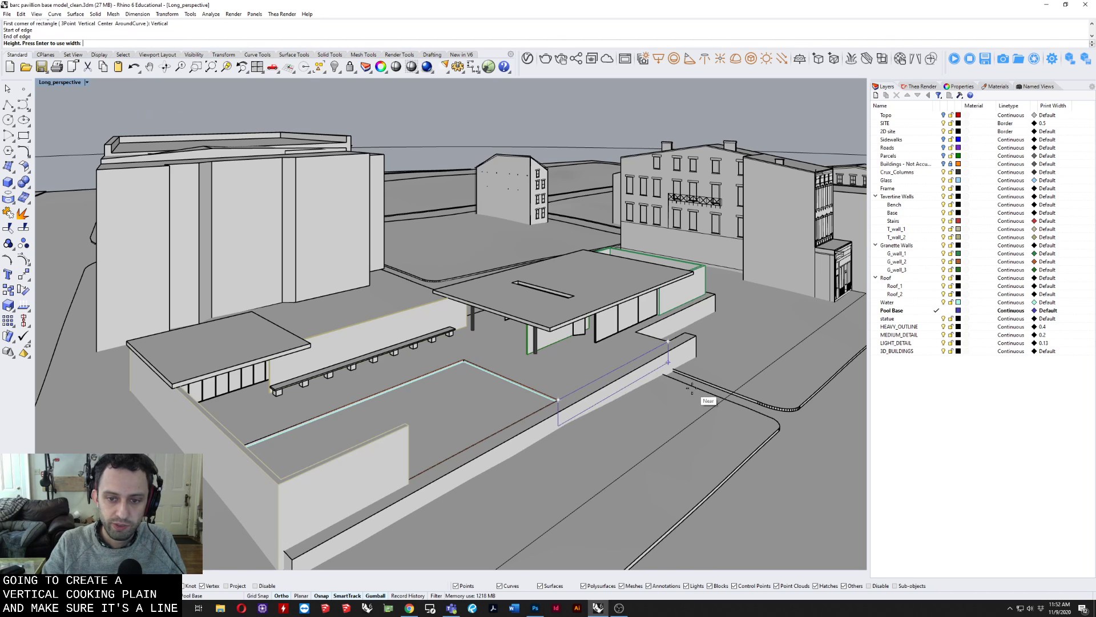
left_click(628, 400)
Step: Select the new clipping plane and move it inward so the section cuts through the pavilion and its pool
right_click_drag(628, 399, 553, 423)
left_click(542, 421)
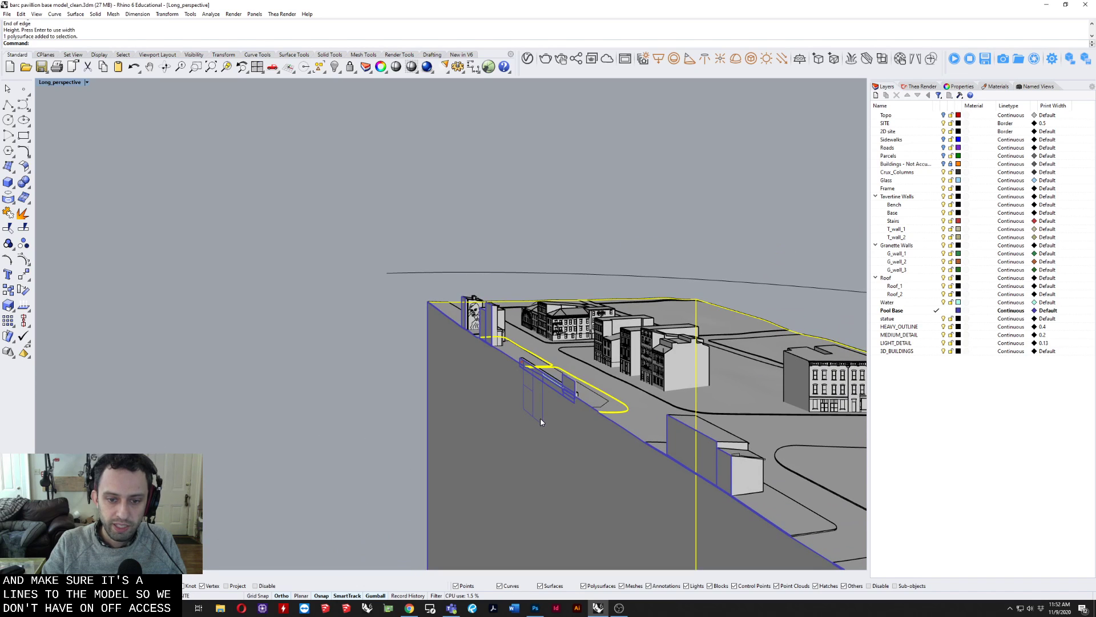
left_click(540, 422)
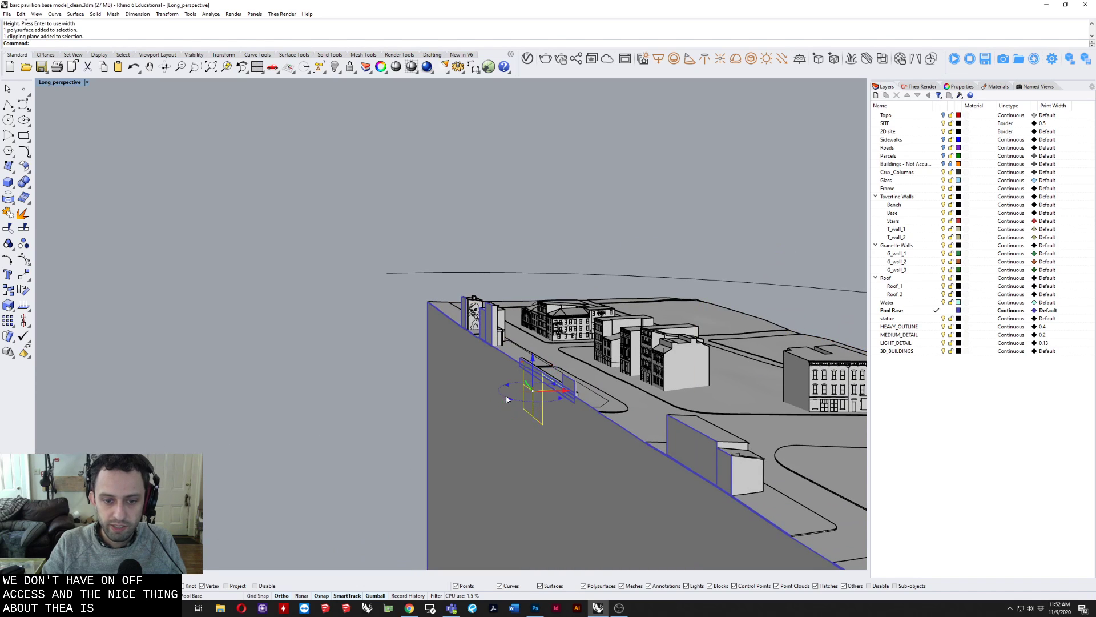
right_click_drag(506, 400, 573, 413)
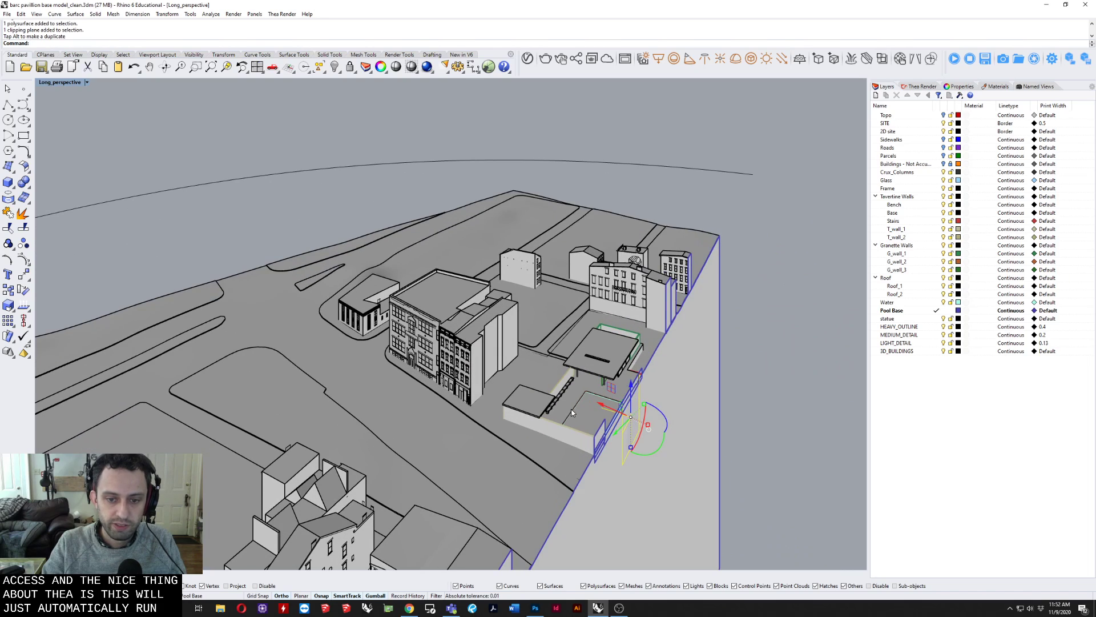
left_click_drag(604, 406, 593, 395)
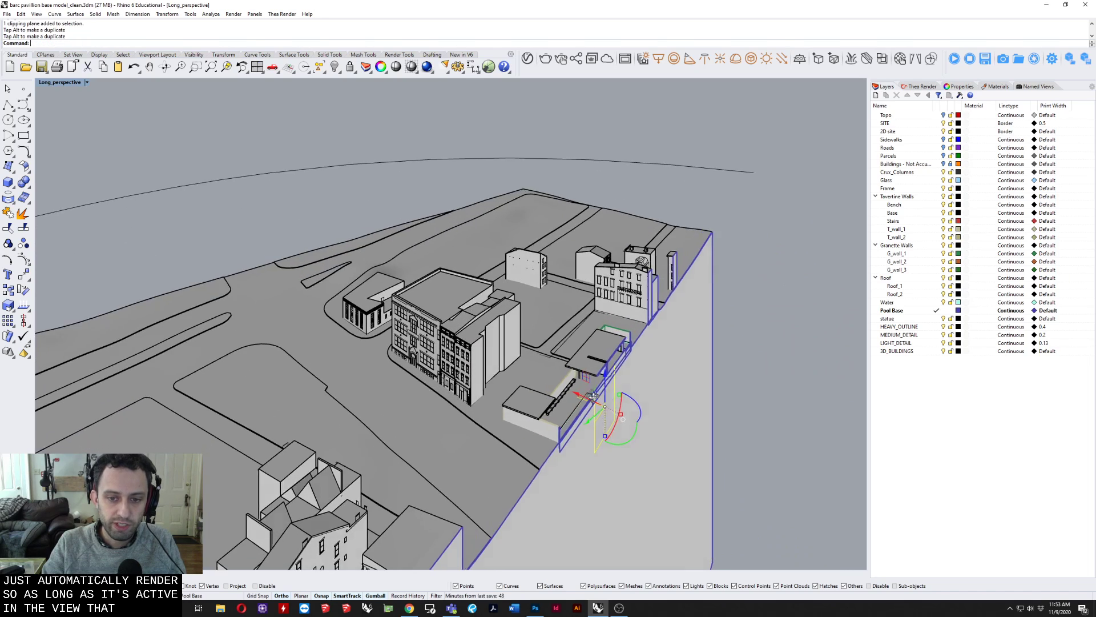
Step: Examine the section cut through the pavilion, its pool and base in the Long_perspective view from several angles
right_click_drag(594, 396, 600, 497)
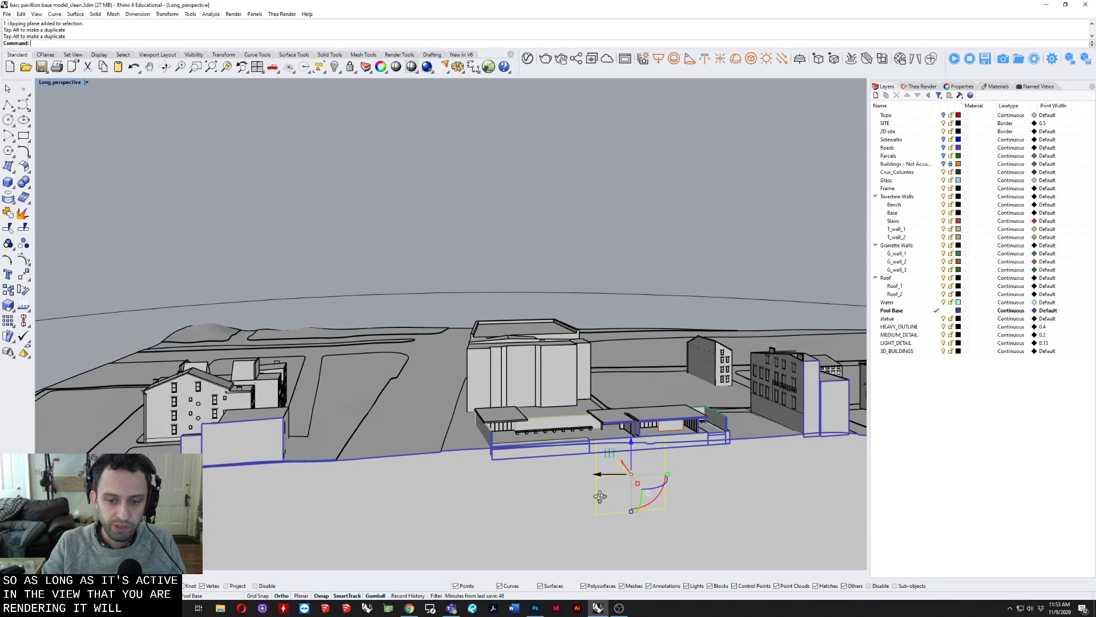
scroll(601, 492, "up", 6)
right_click_drag(565, 463, 460, 416)
scroll(555, 404, "up", 4)
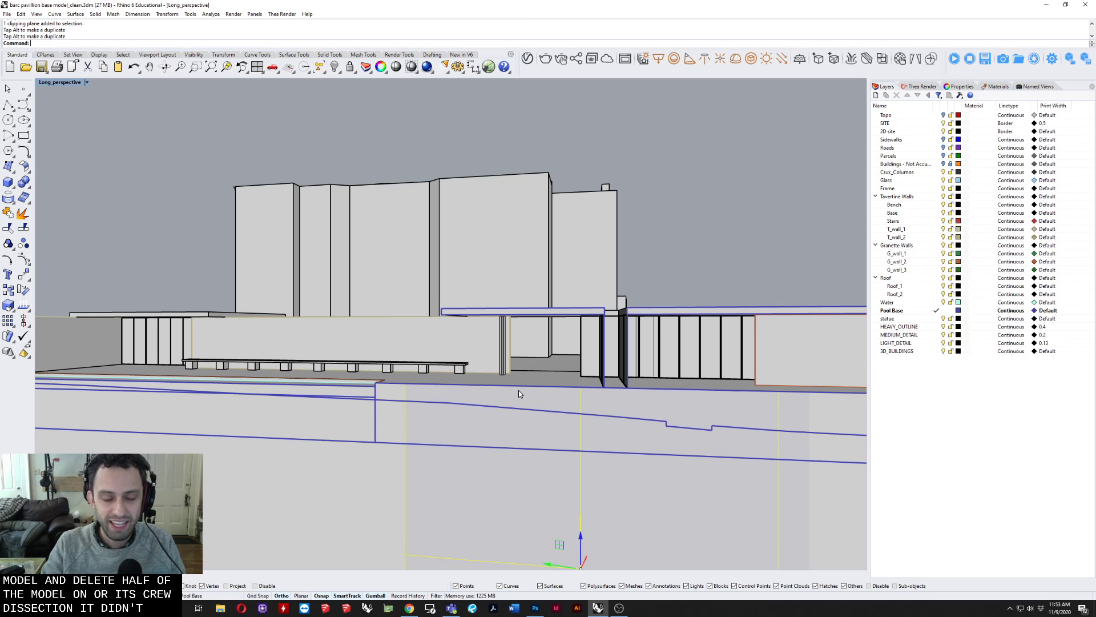
right_click_drag(518, 390, 468, 358, "shift")
scroll(473, 365, "down", 3)
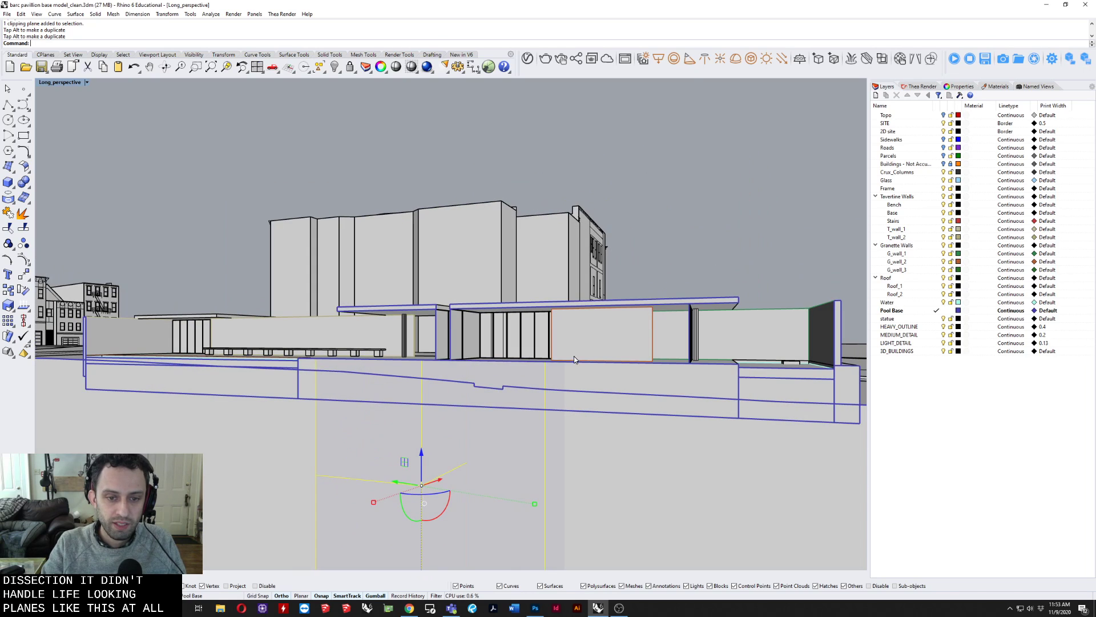
right_click_drag(574, 356, 526, 362)
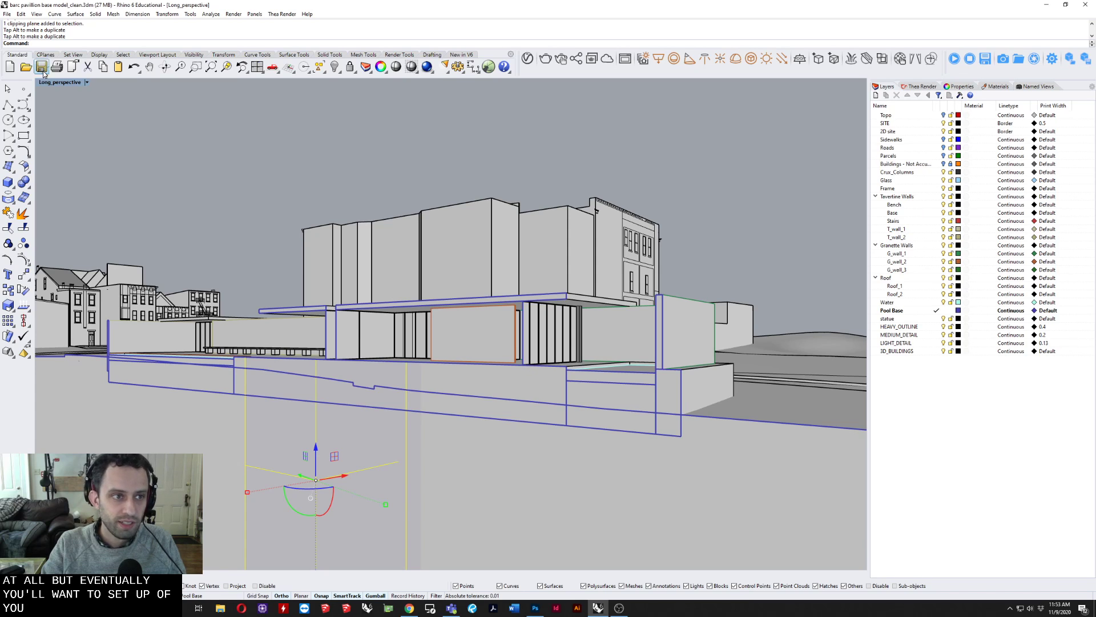
Step: Restore the four-viewport layout and show the camera object of the Long_perspective view
double_click(63, 85)
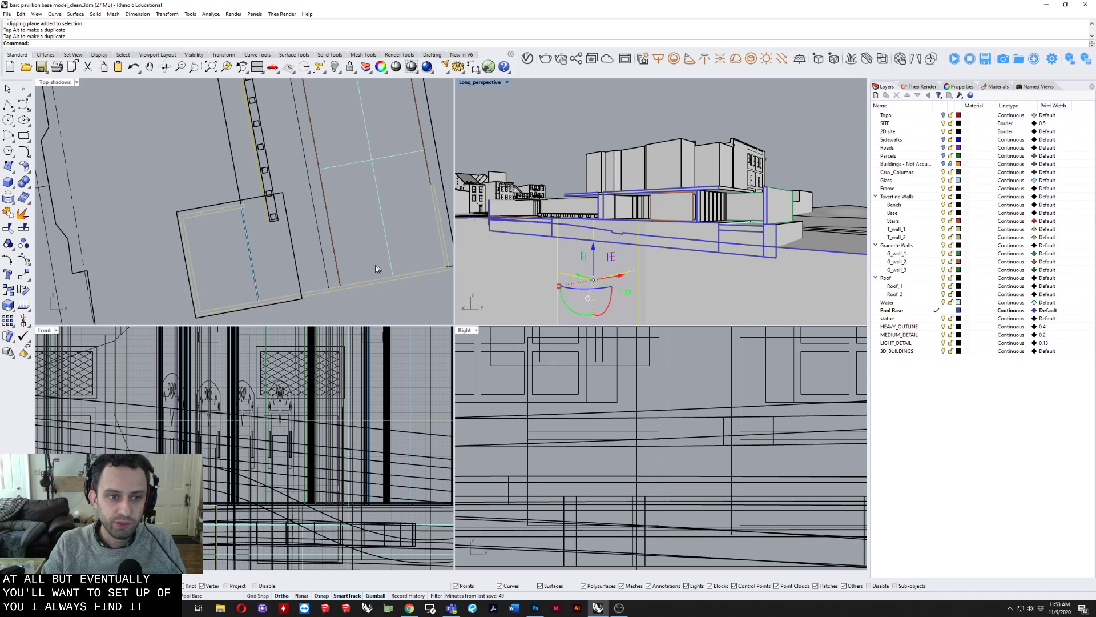
scroll(328, 246, "down", 4)
scroll(444, 122, "up", 4)
scroll(494, 108, "up", 4)
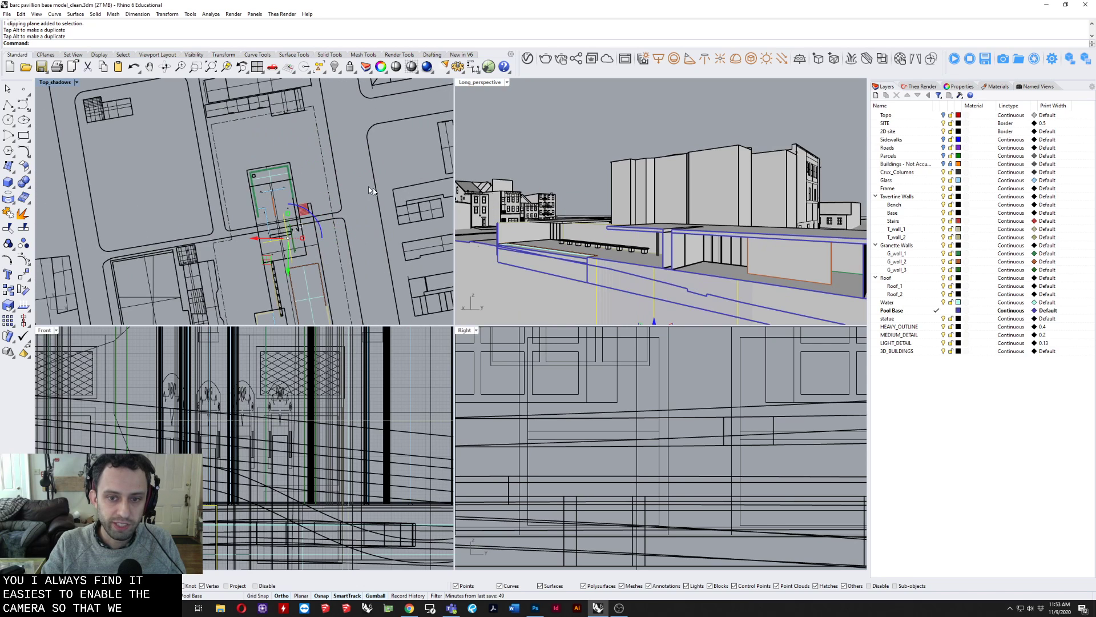
left_click(602, 124)
right_click_drag(603, 126, 587, 119, "shift")
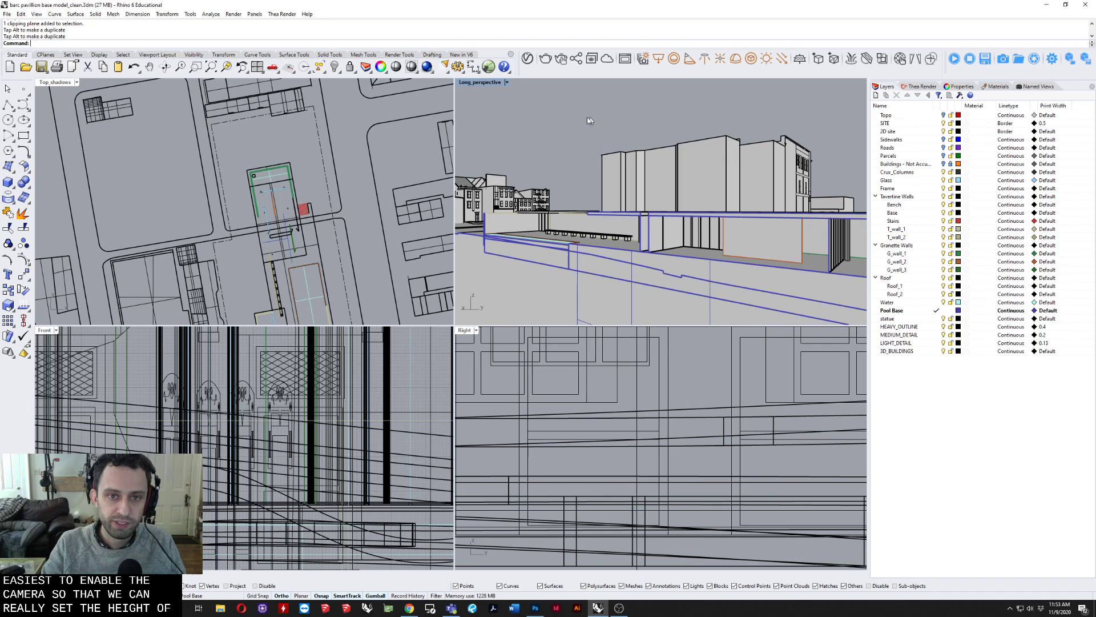
left_click(467, 84)
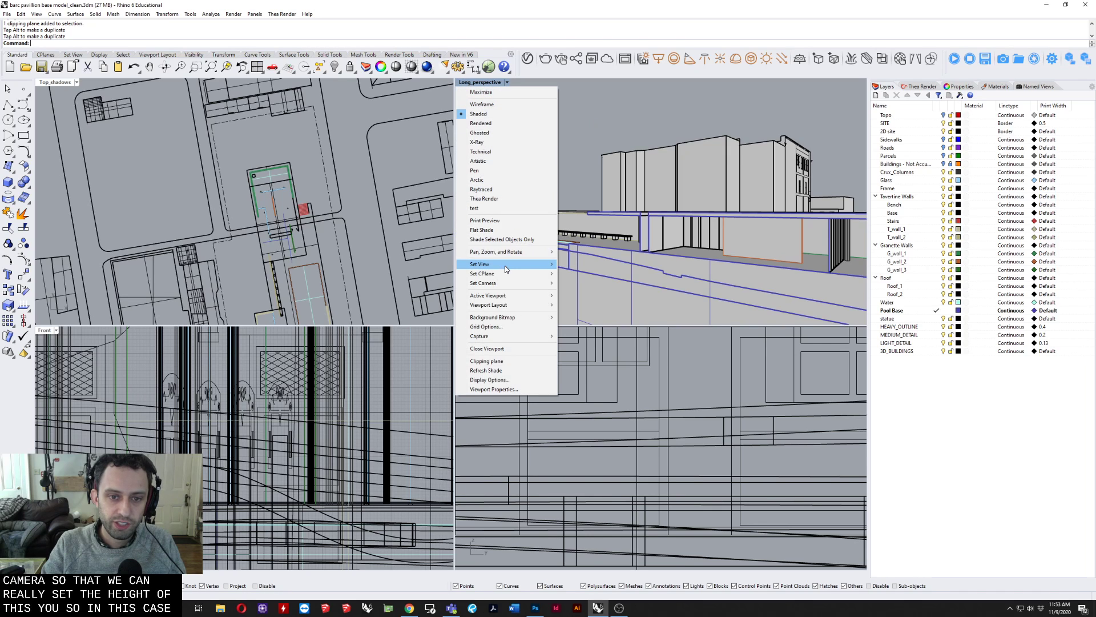
mouse_move(560, 298)
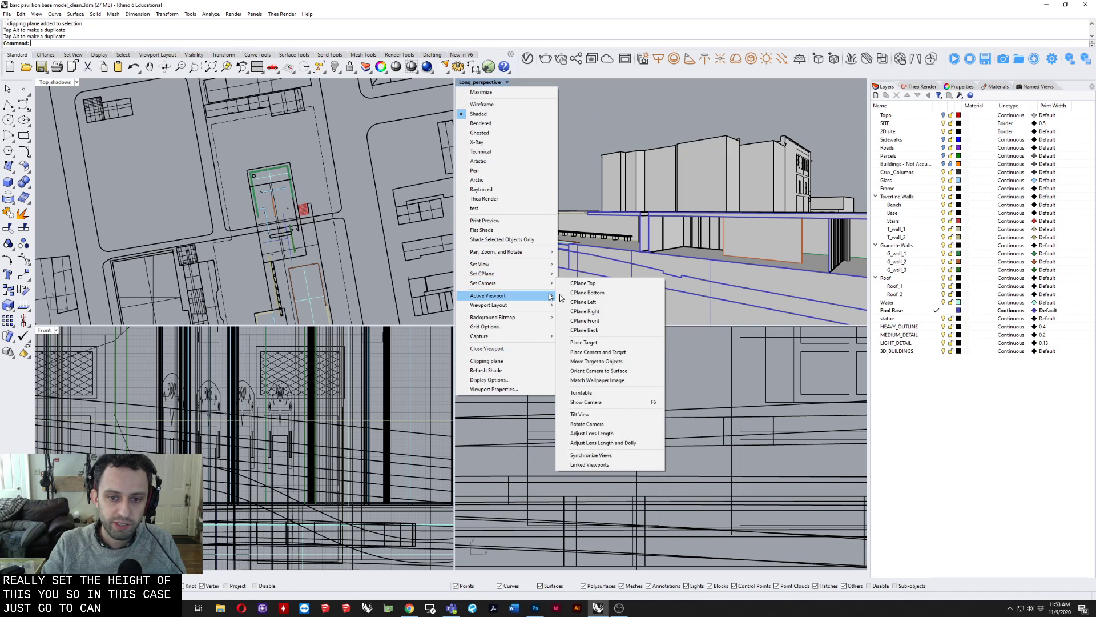
left_click(588, 403)
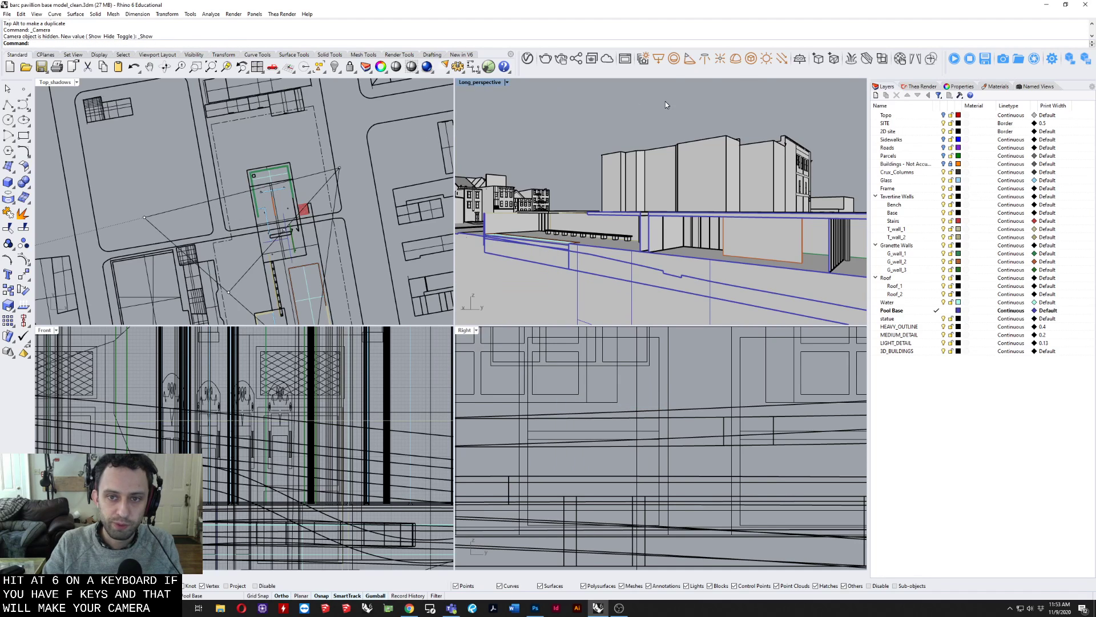
Step: Select the camera's location point and try to move it onto the pool's edge corner at ground level
scroll(328, 163, "up", 5)
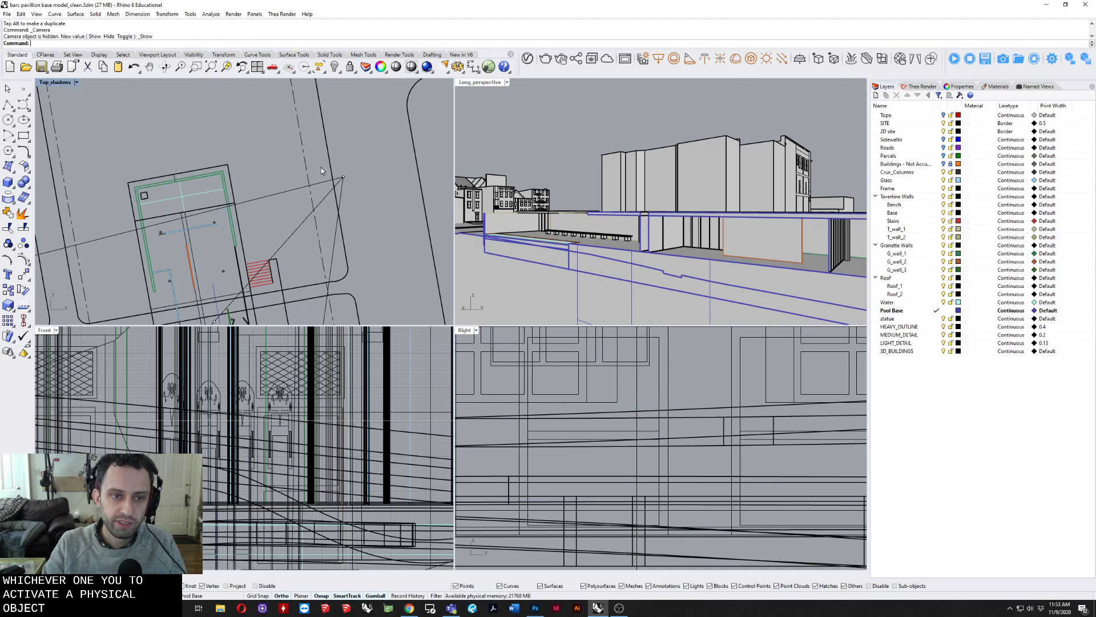
left_click(343, 178)
scroll(367, 226, "down", 3)
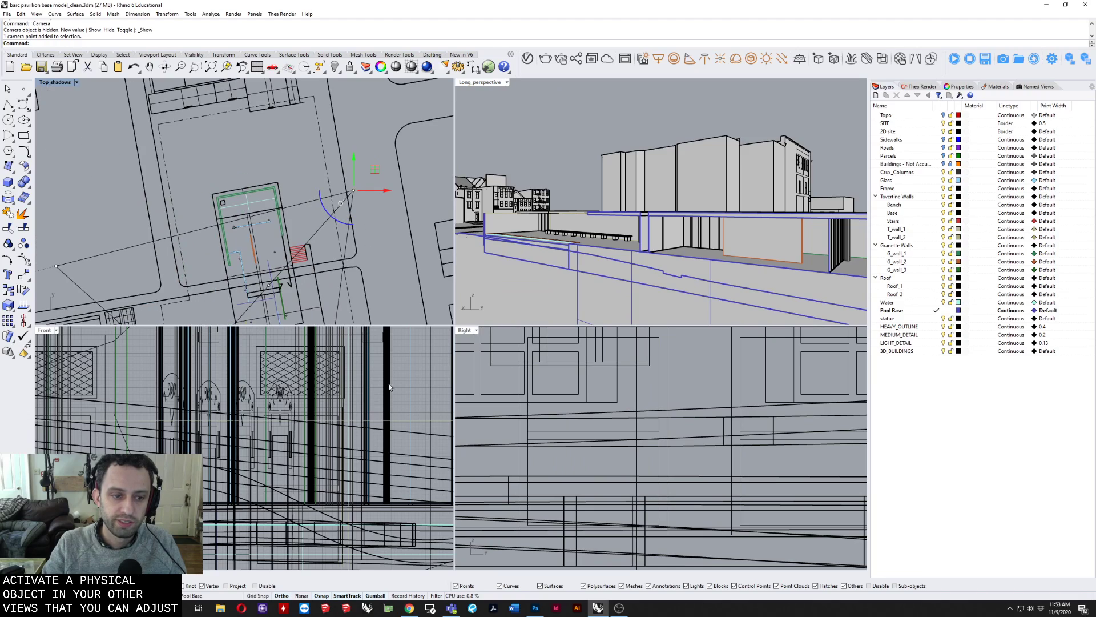
scroll(389, 387, "down", 5)
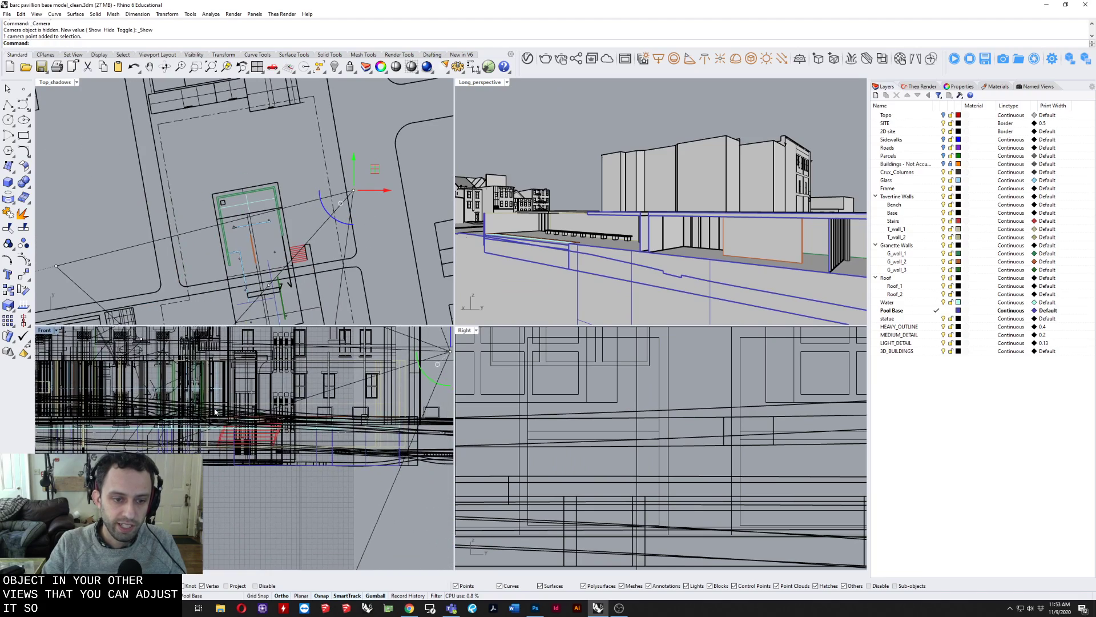
scroll(360, 400, "up", 4)
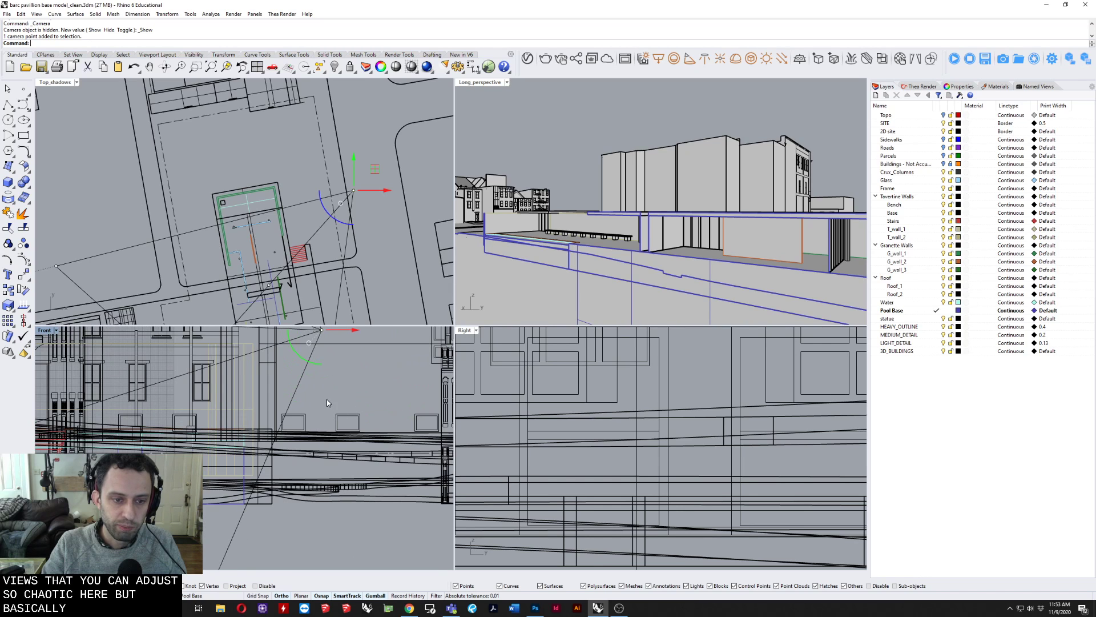
right_click_drag(325, 415, 330, 436)
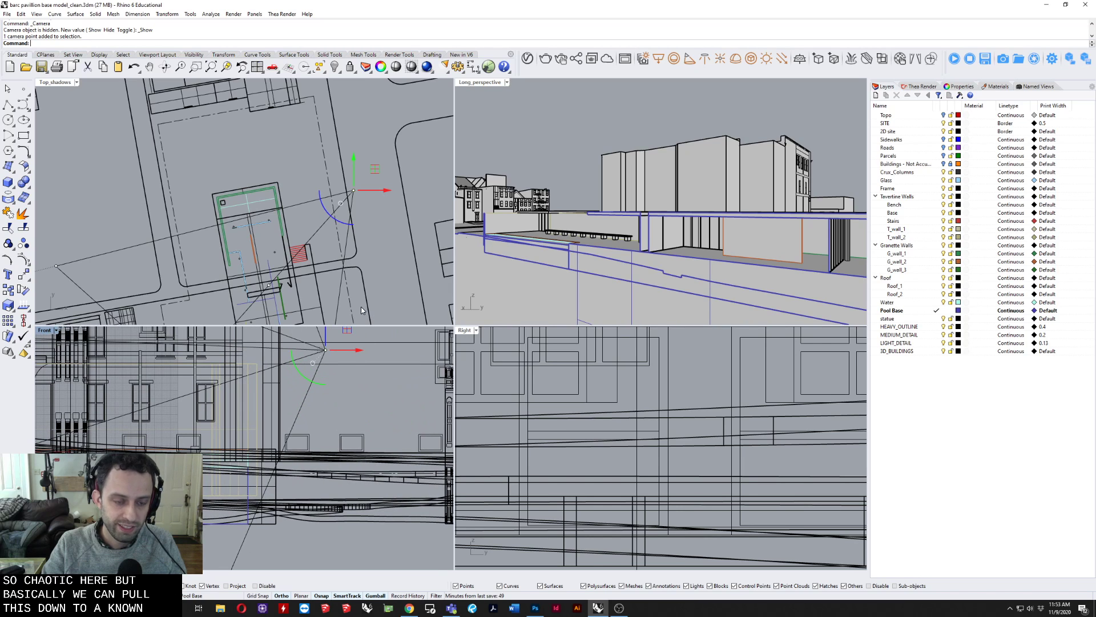
key("Return")
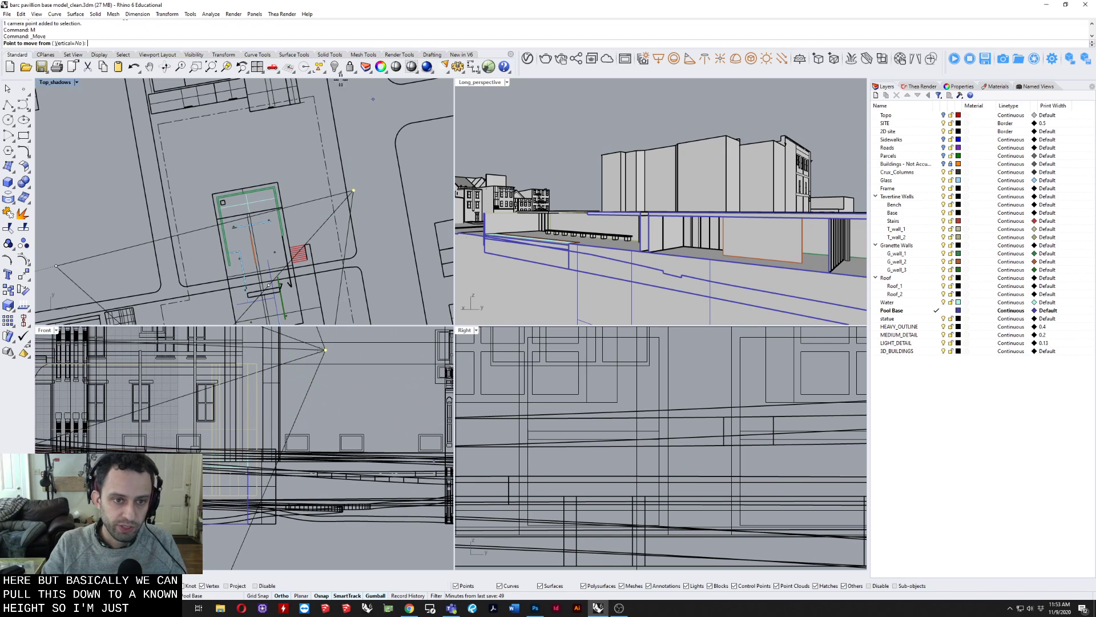
left_click(353, 191)
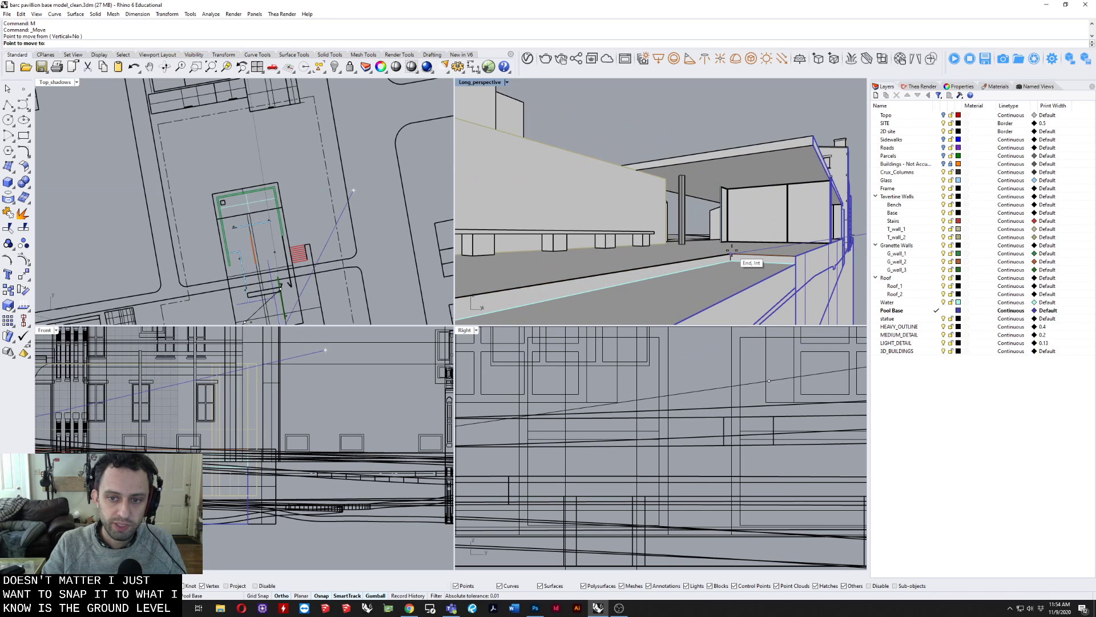
left_click(731, 251)
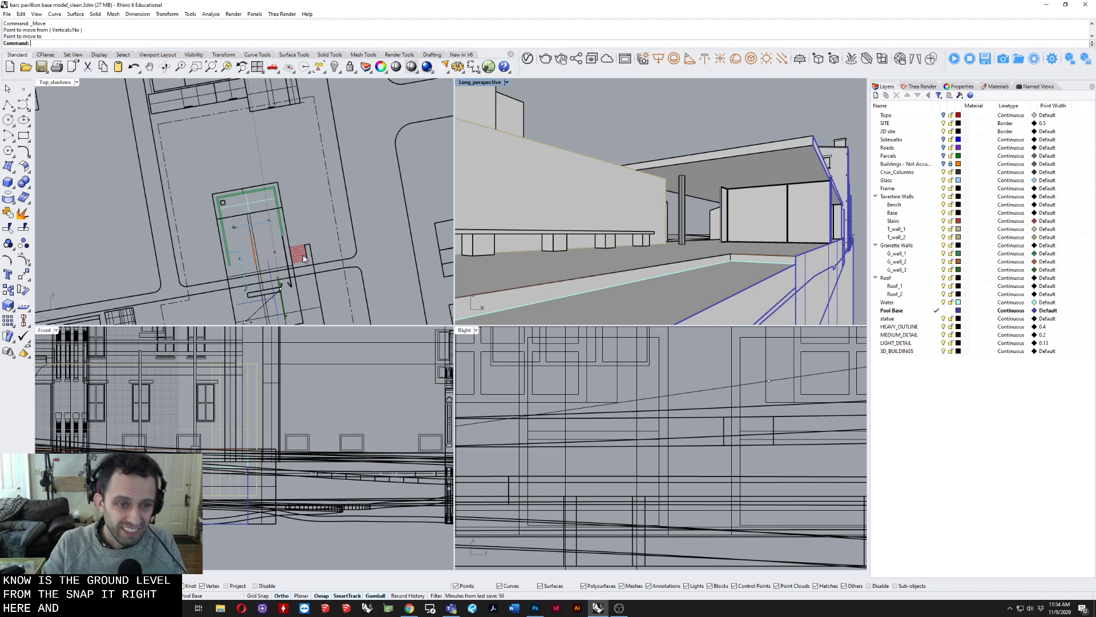
Step: Reselect the camera point beside the green wall in plan and try to move it to the large pool's outer corner
scroll(285, 294, "up", 12)
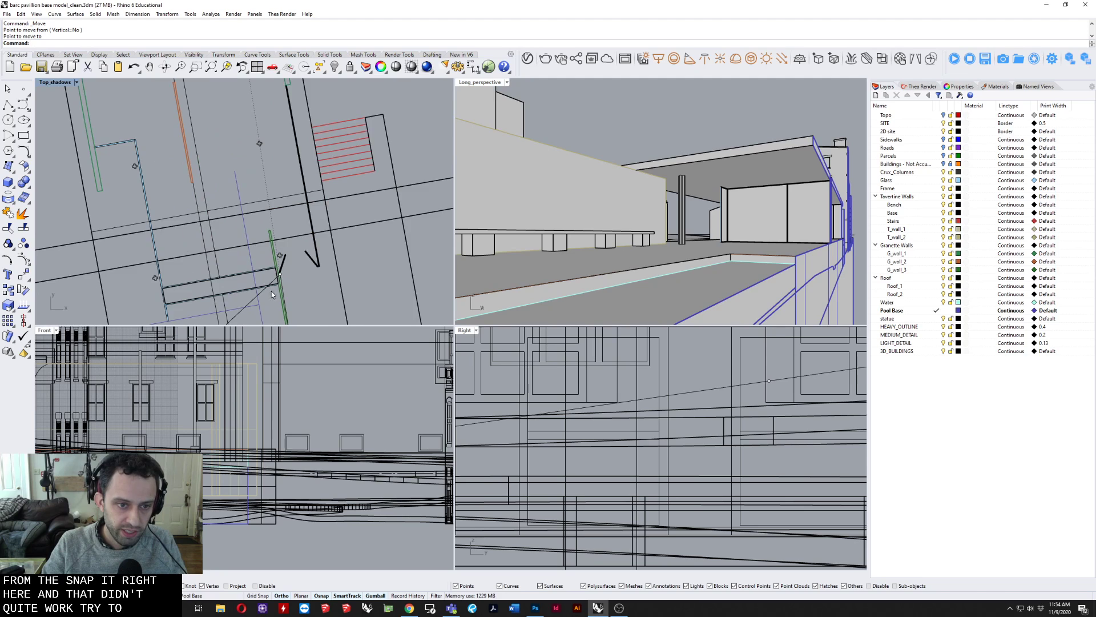
right_click_drag(271, 291, 299, 238)
scroll(299, 237, "up", 4)
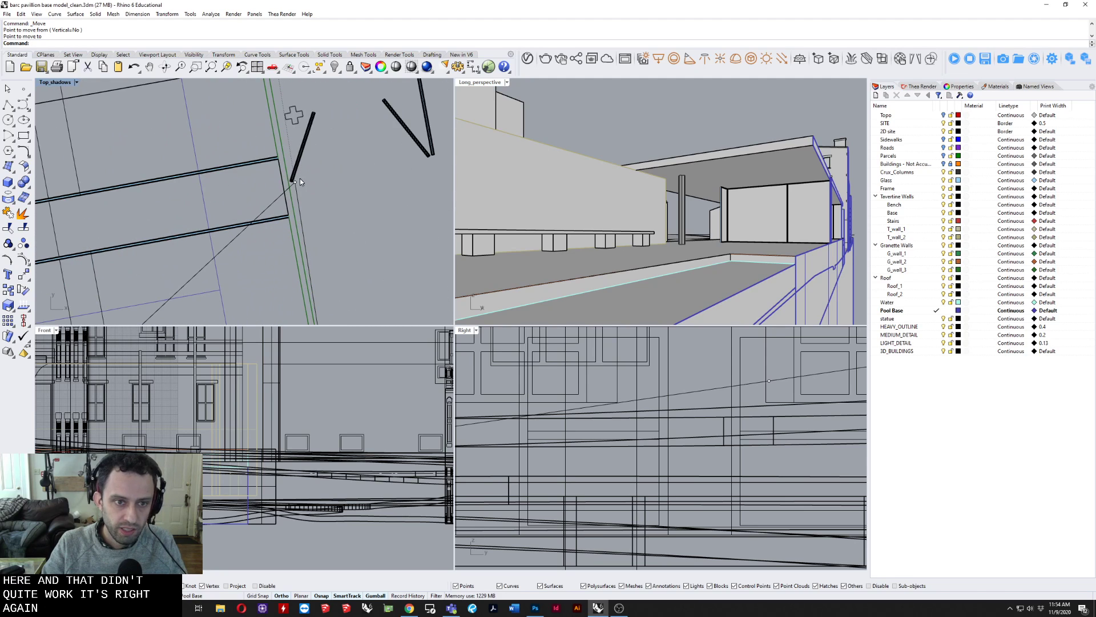
left_click(296, 183)
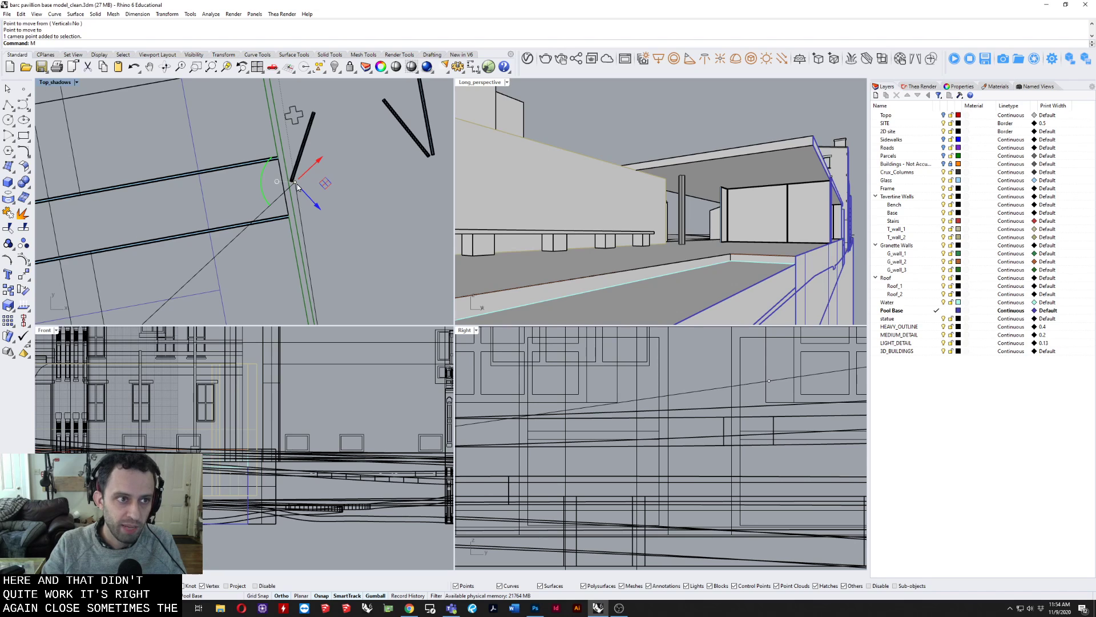
key("Return")
left_click(295, 185)
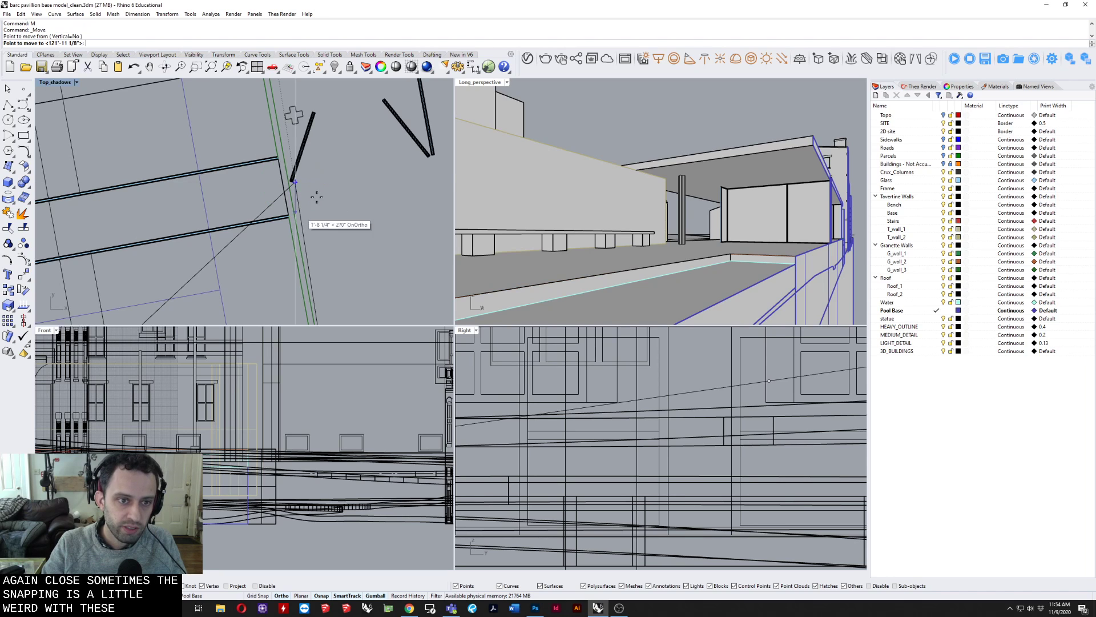
scroll(316, 196, "down", 4)
right_click_drag(181, 119, 193, 185)
scroll(293, 197, "down", 2)
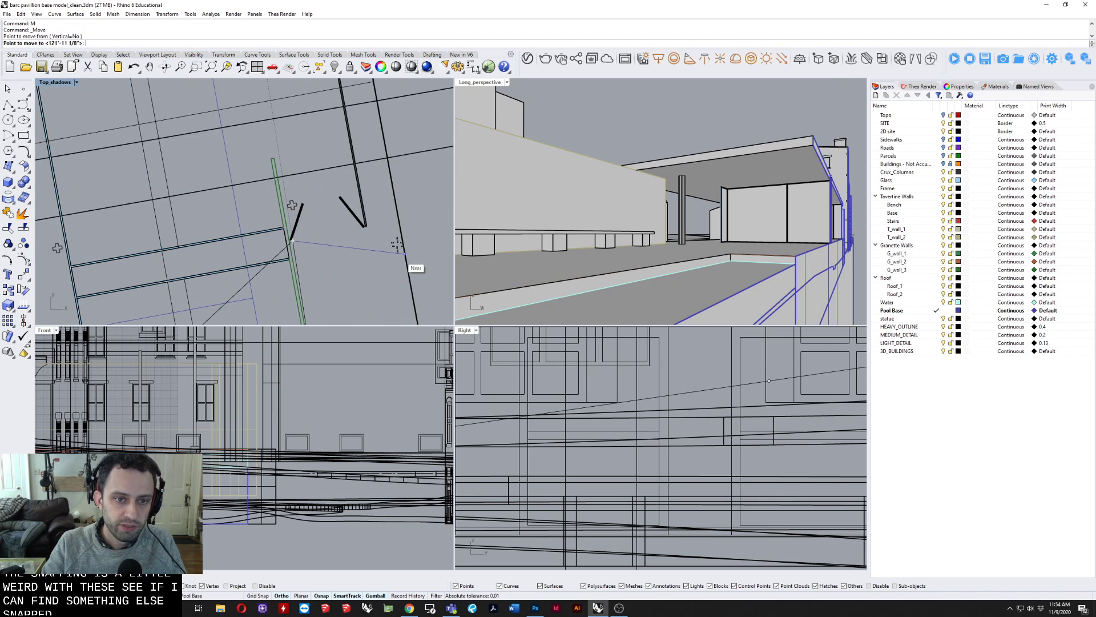
right_click_drag(396, 244, 351, 93)
left_click(399, 316)
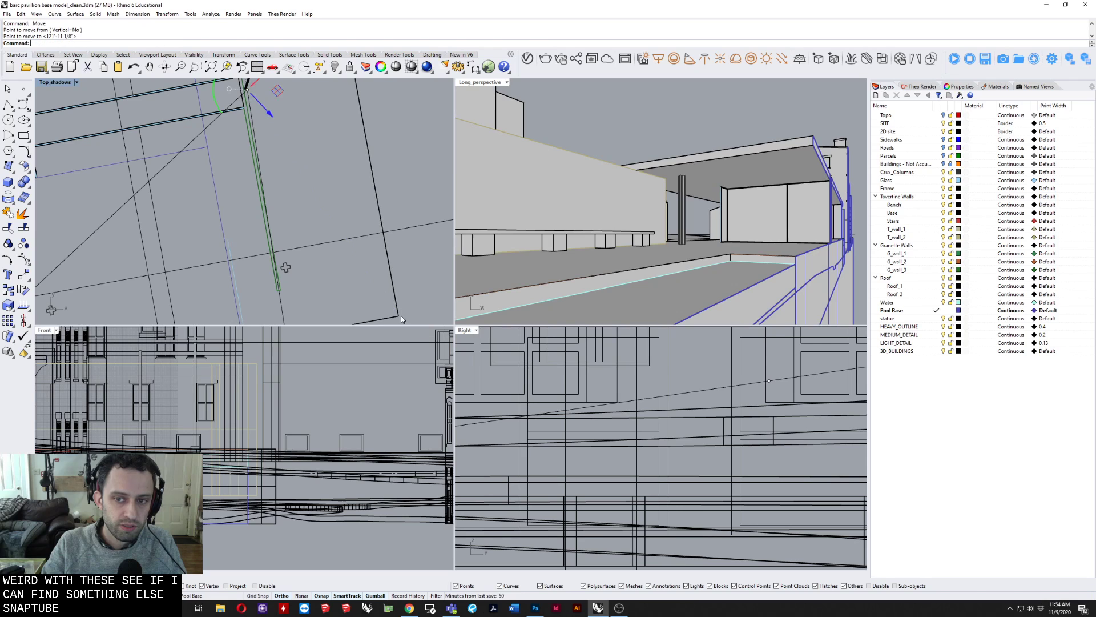
Step: Move the camera point from beside the bench onto the large pool's outer corner nearest the covered pavilion, in the plan view
scroll(347, 179, "down", 8)
right_click_drag(342, 280, 237, 109)
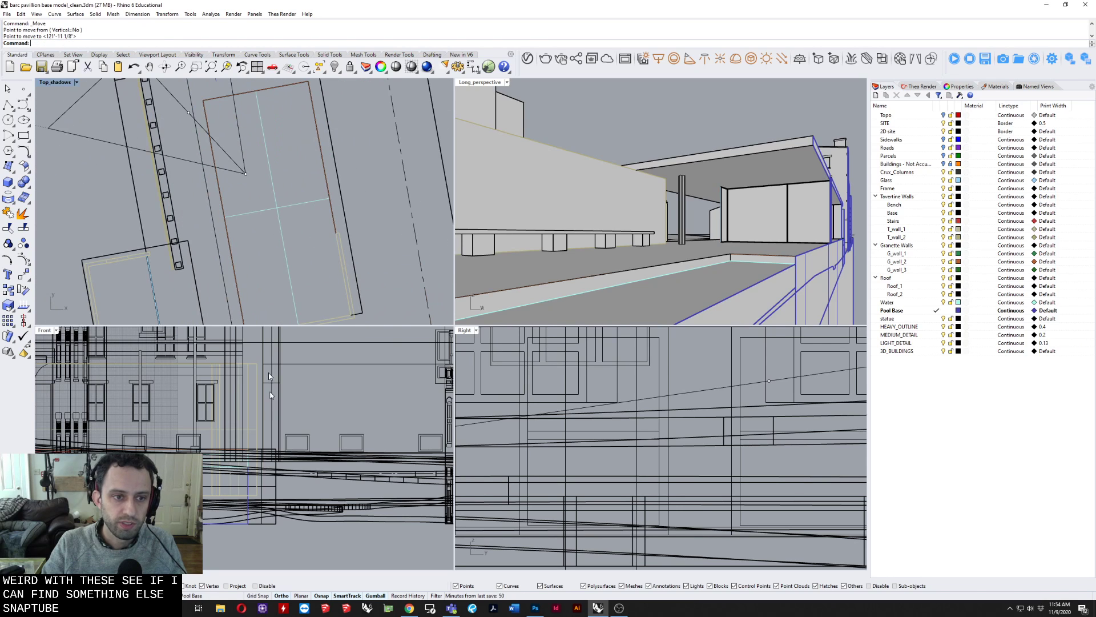
left_click(245, 174)
type("m")
key("Return")
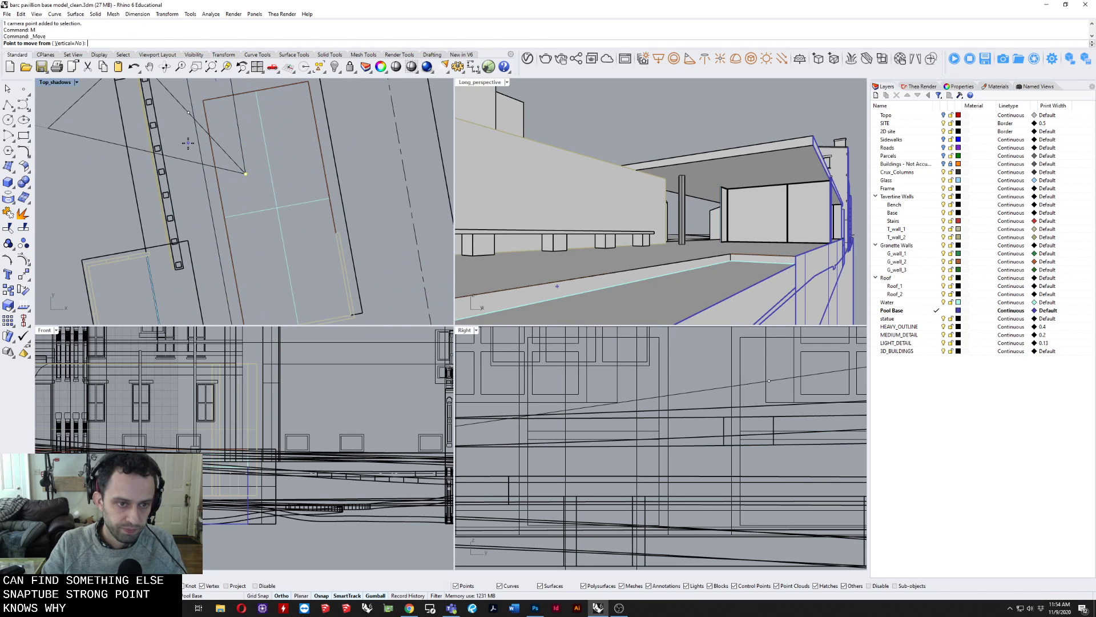
left_click(246, 174)
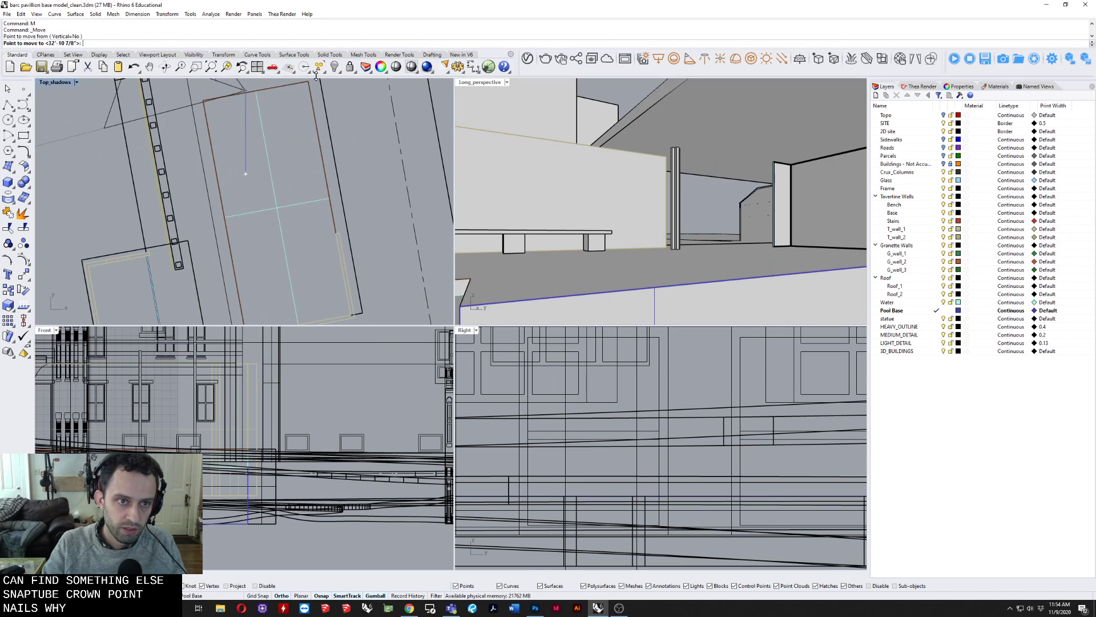
left_click(307, 83)
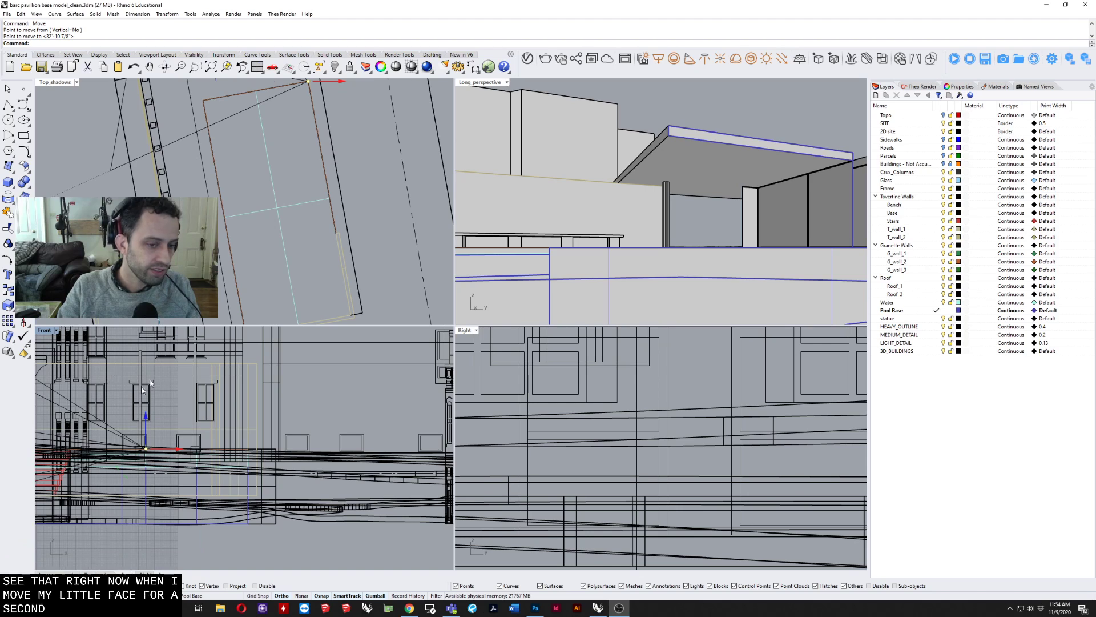
Step: Switch the Front viewport's display mode from wireframe to Shaded
right_click_drag(93, 472, 389, 477)
scroll(200, 399, "down", 3)
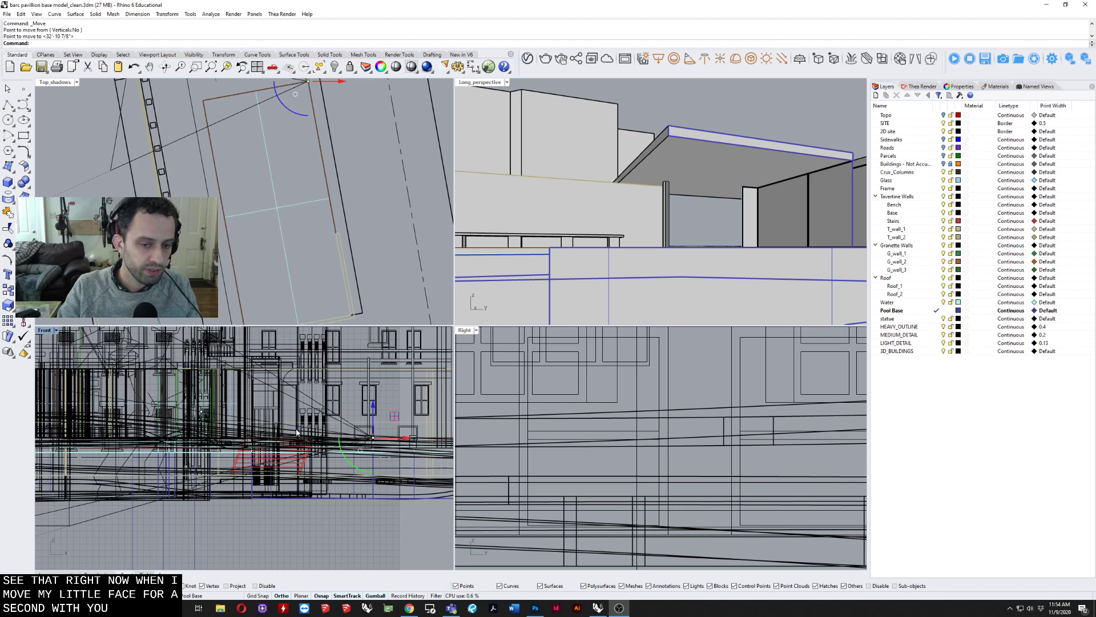
scroll(406, 436, "up", 3)
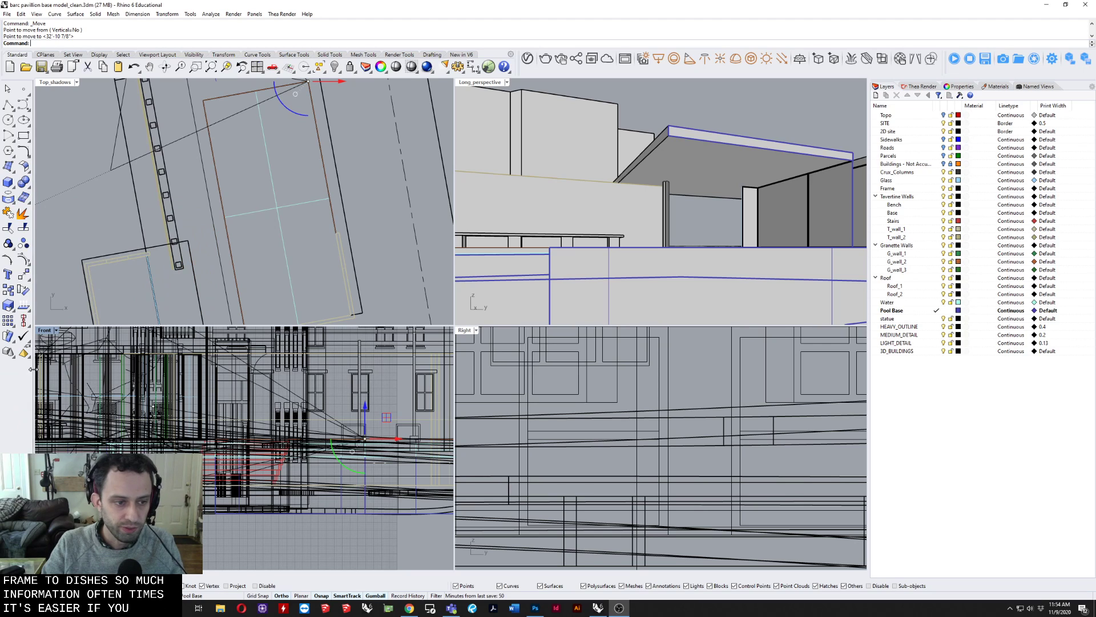
left_click(46, 331)
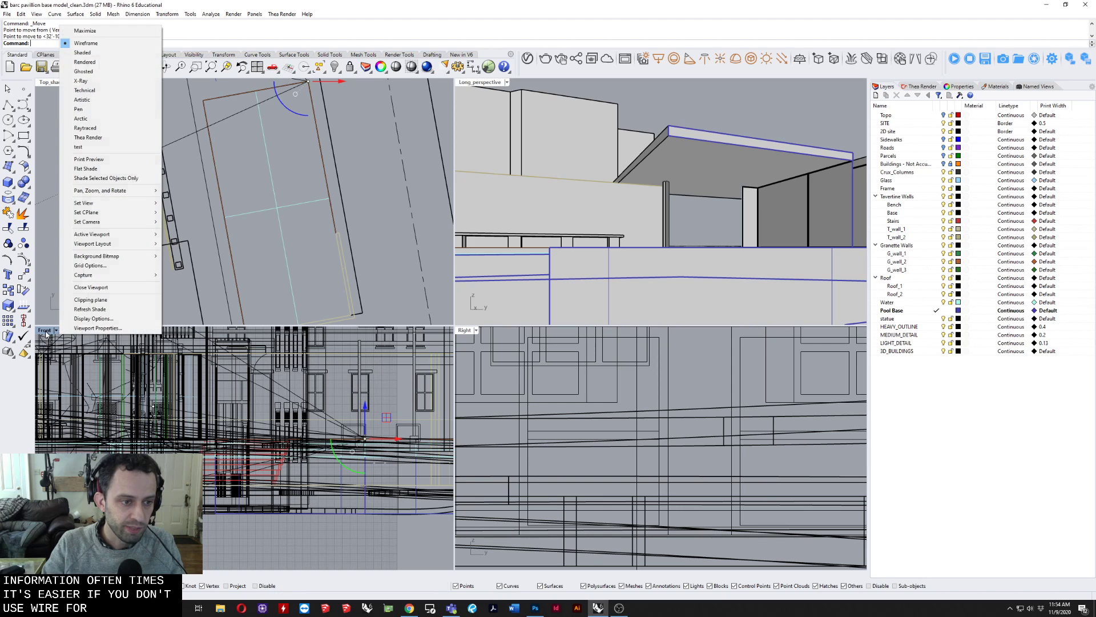
left_click(82, 52)
Step: Set the clipping plane to also clip the Top_shadows, Front and Right views
scroll(536, 180, "down", 8)
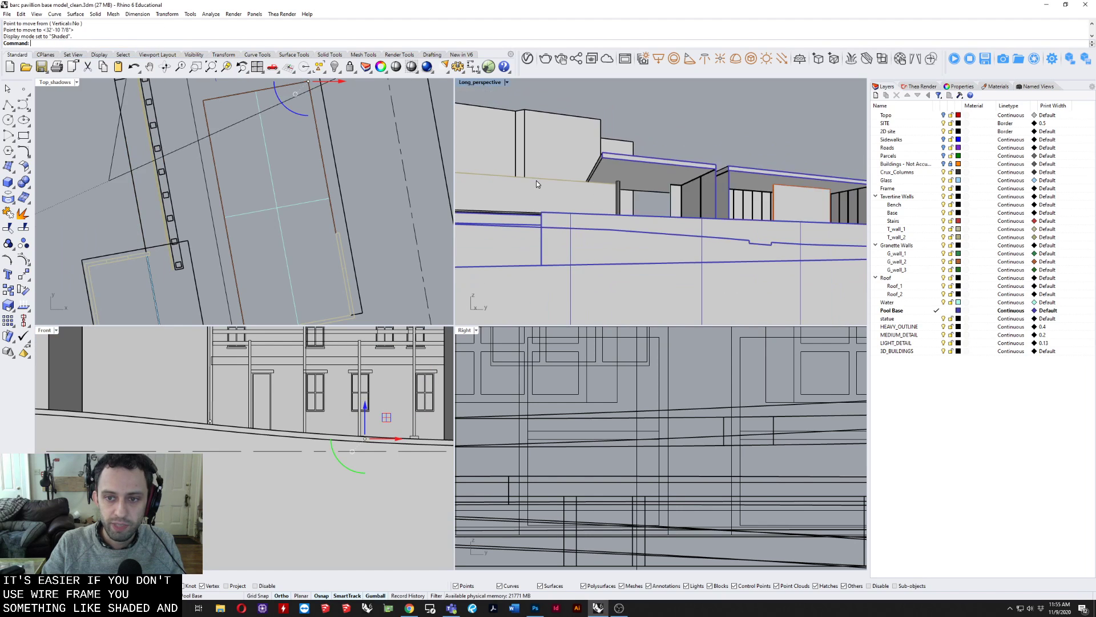
left_click(640, 280)
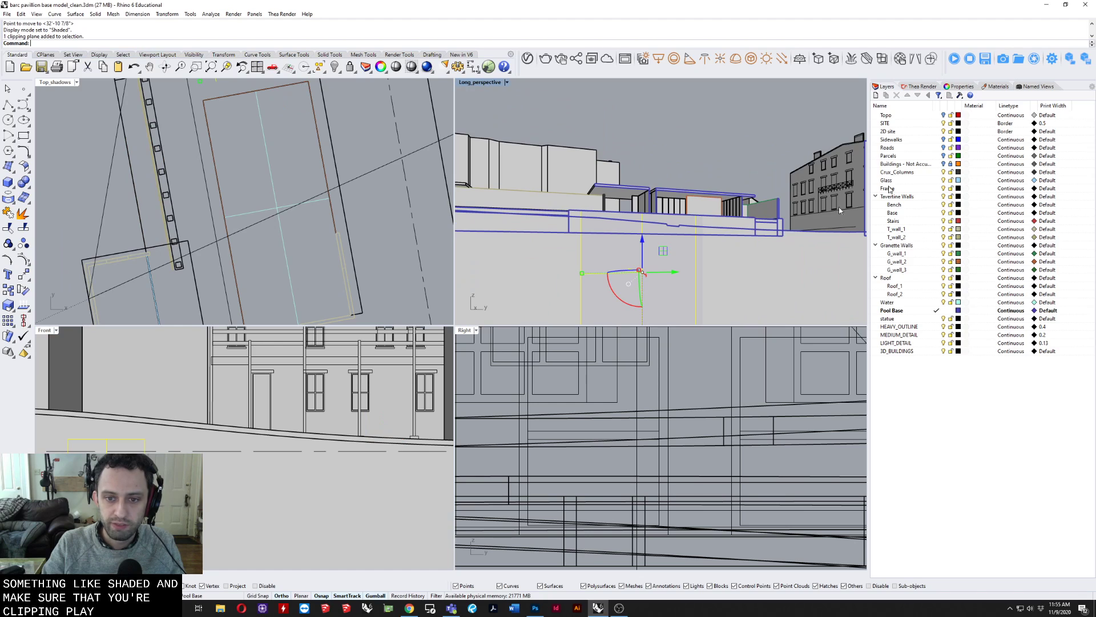
left_click(959, 86)
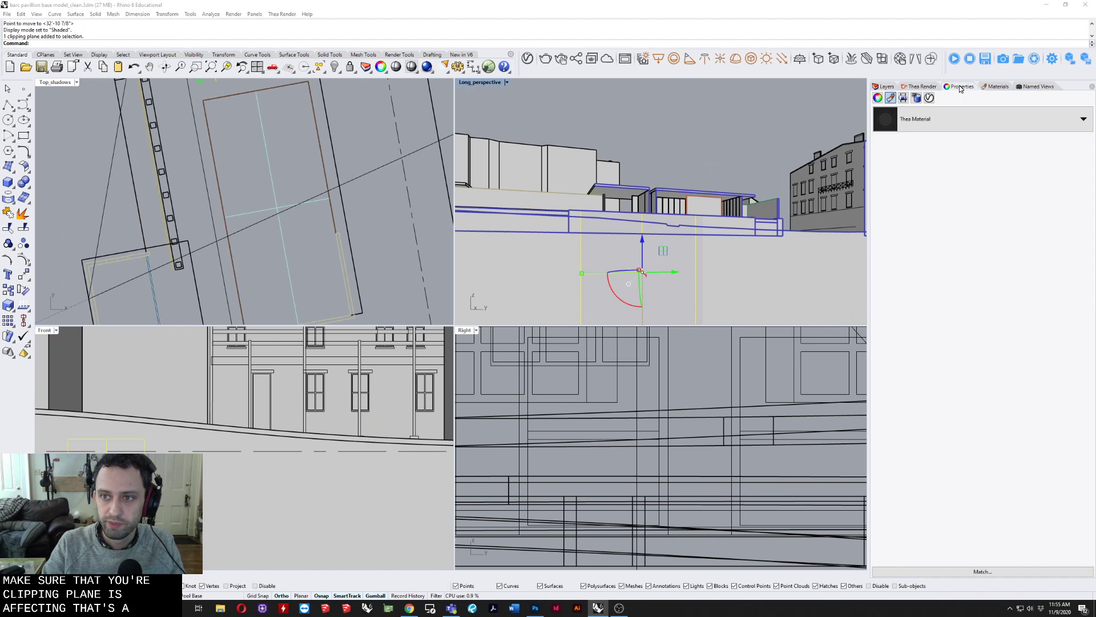
left_click(903, 98)
left_click(875, 158)
left_click(876, 165)
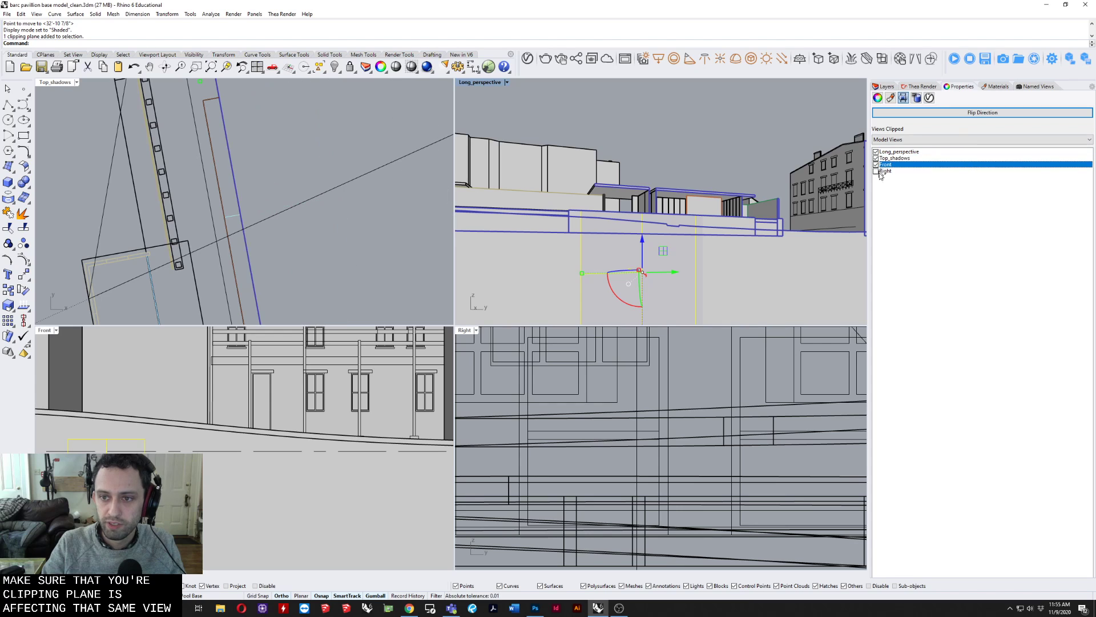
left_click(876, 171)
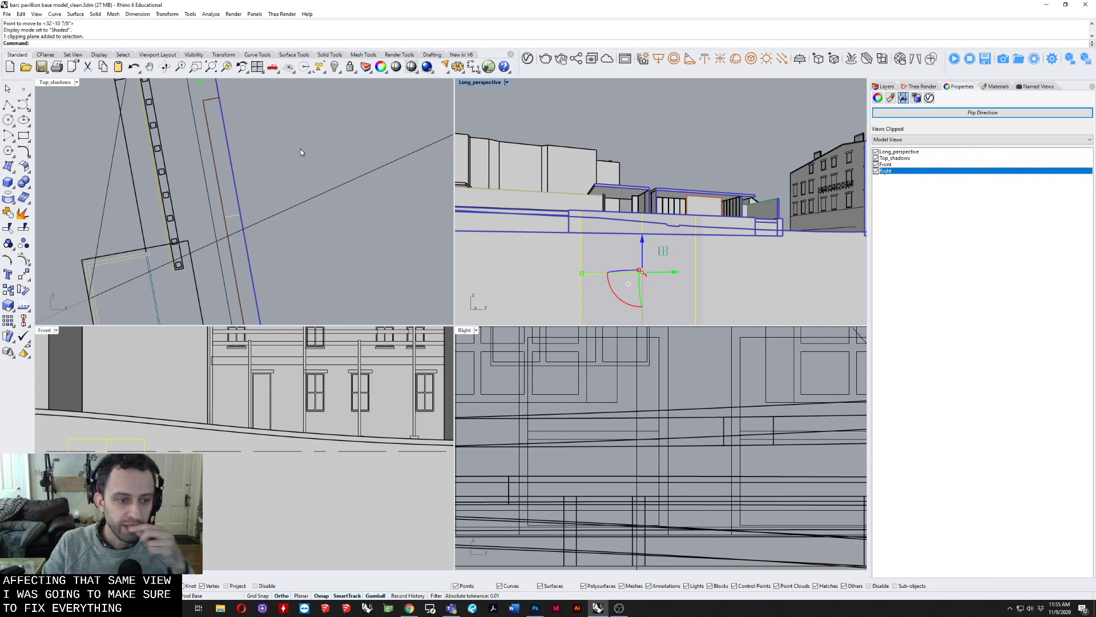
Step: Start moving the camera point selected in the Front view and switch the Right viewport's display mode to Shaded
left_click(225, 416)
scroll(273, 405, "down", 5)
scroll(398, 421, "up", 2)
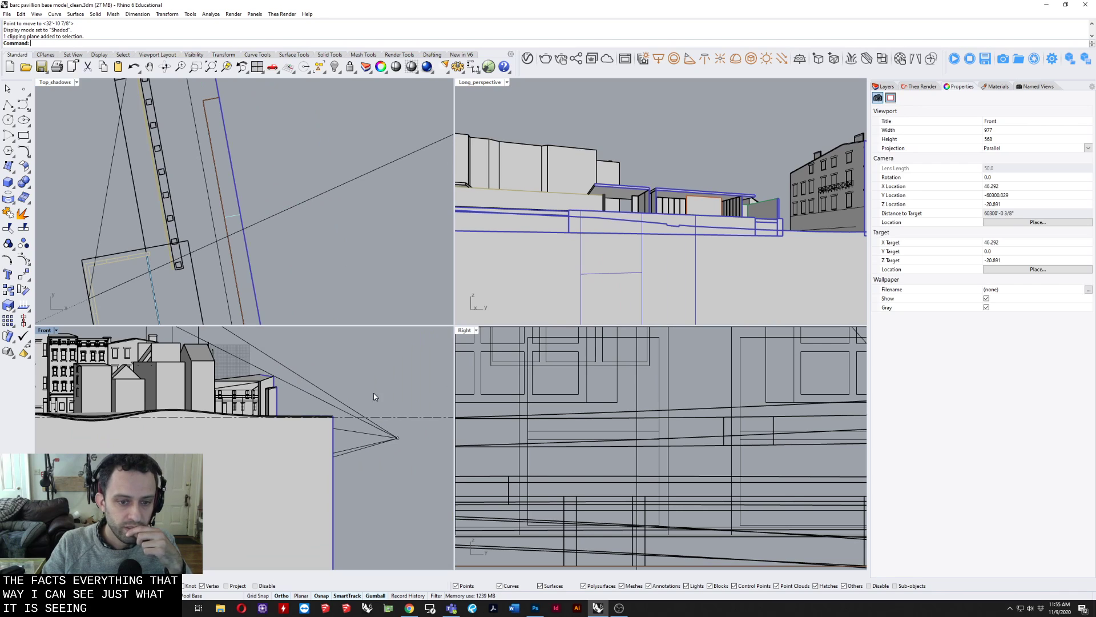
left_click(399, 438)
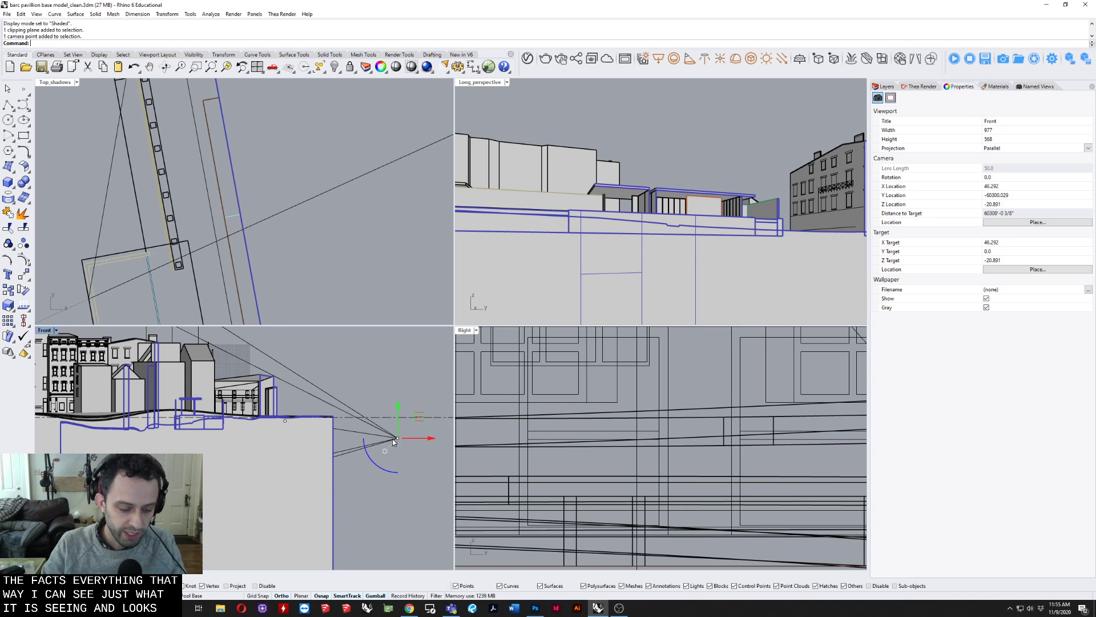
type("m")
key("Return")
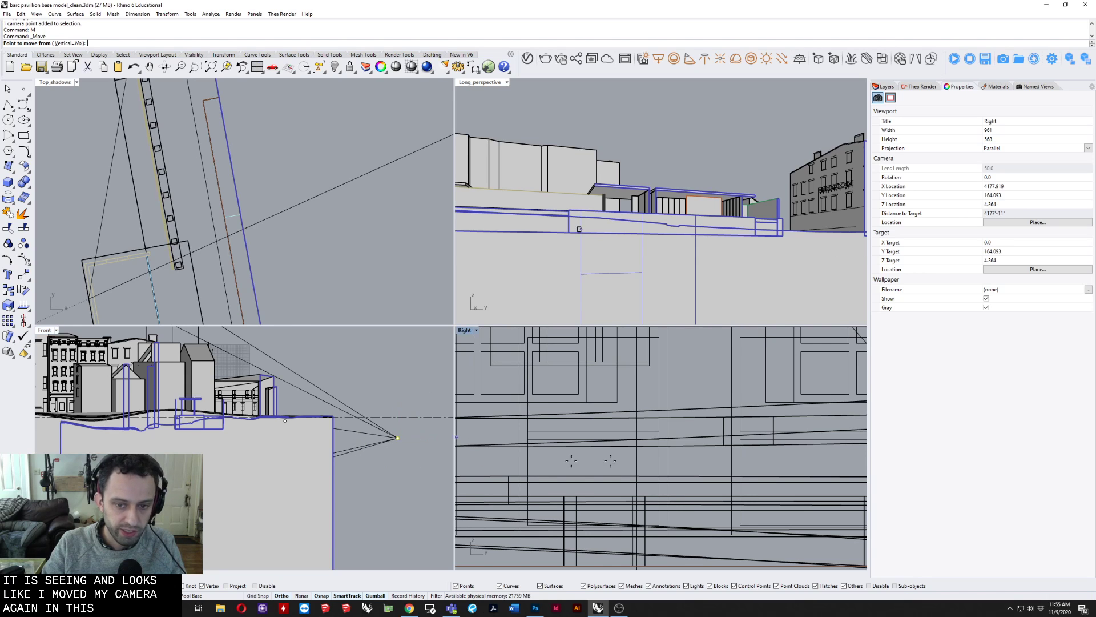
scroll(609, 404, "down", 8)
left_click(477, 330)
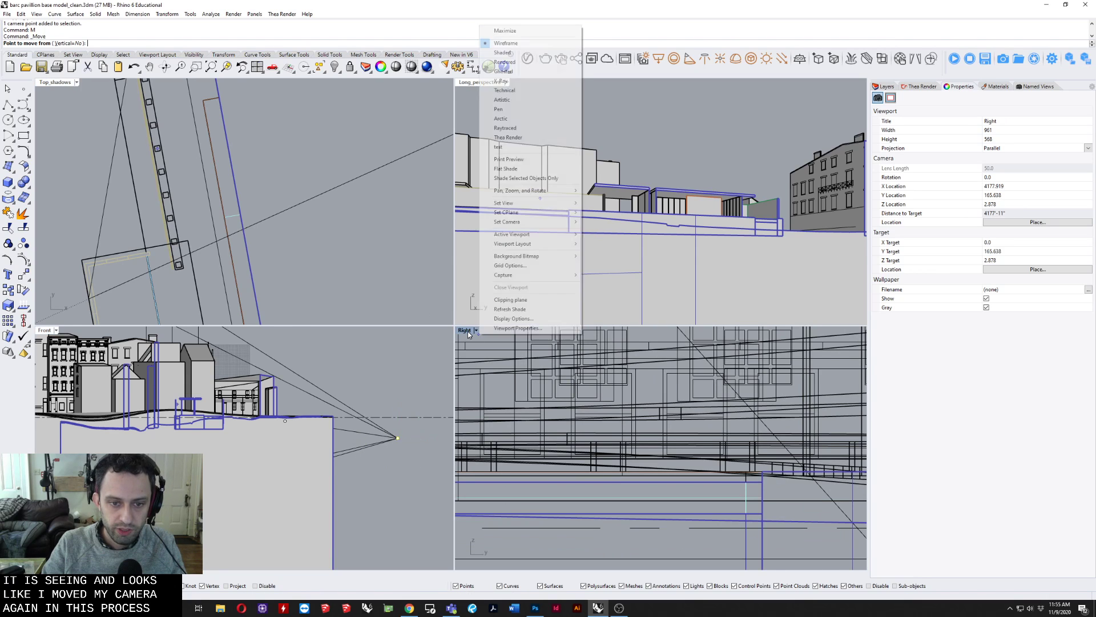
left_click(505, 51)
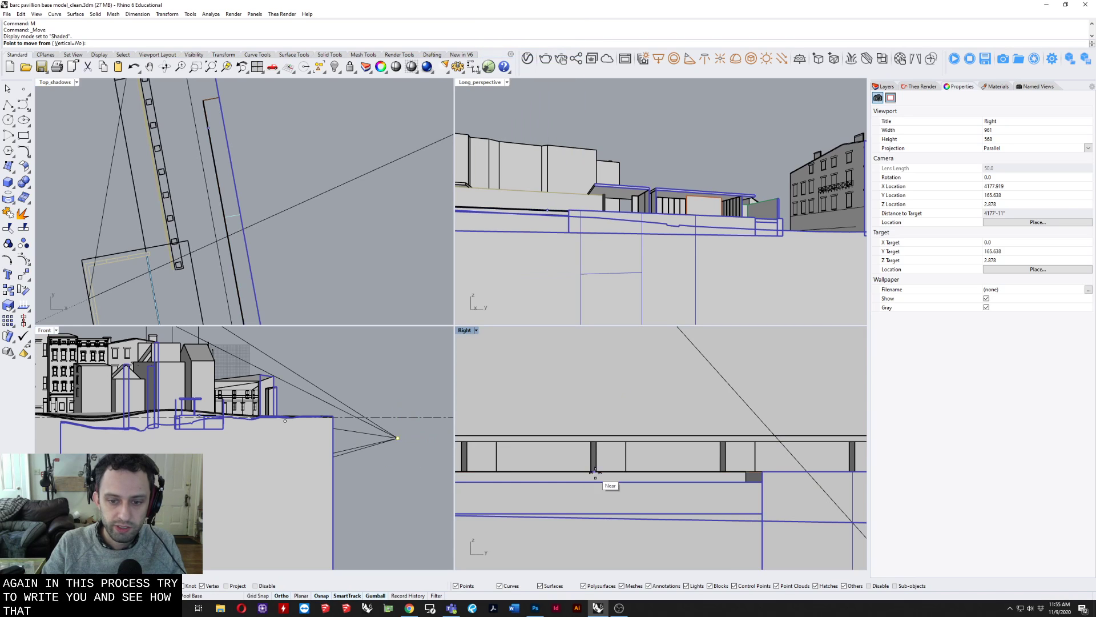
Step: Try to move the camera point from its location in the Right view to a spot farther down beside the site in plan
scroll(627, 442, "up", 6)
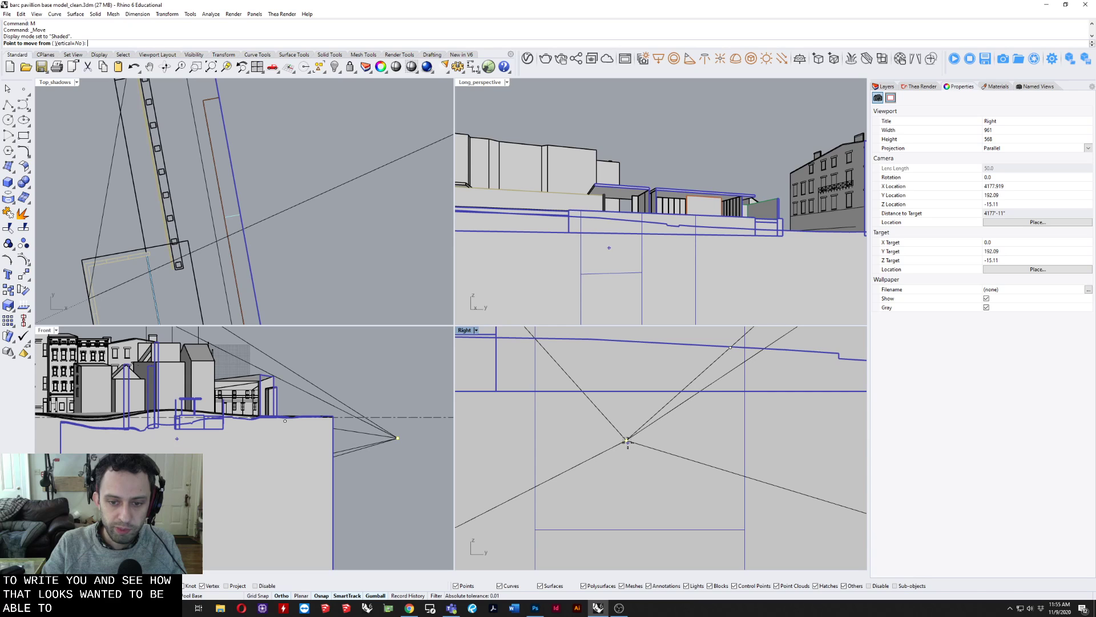
scroll(291, 257, "down", 4)
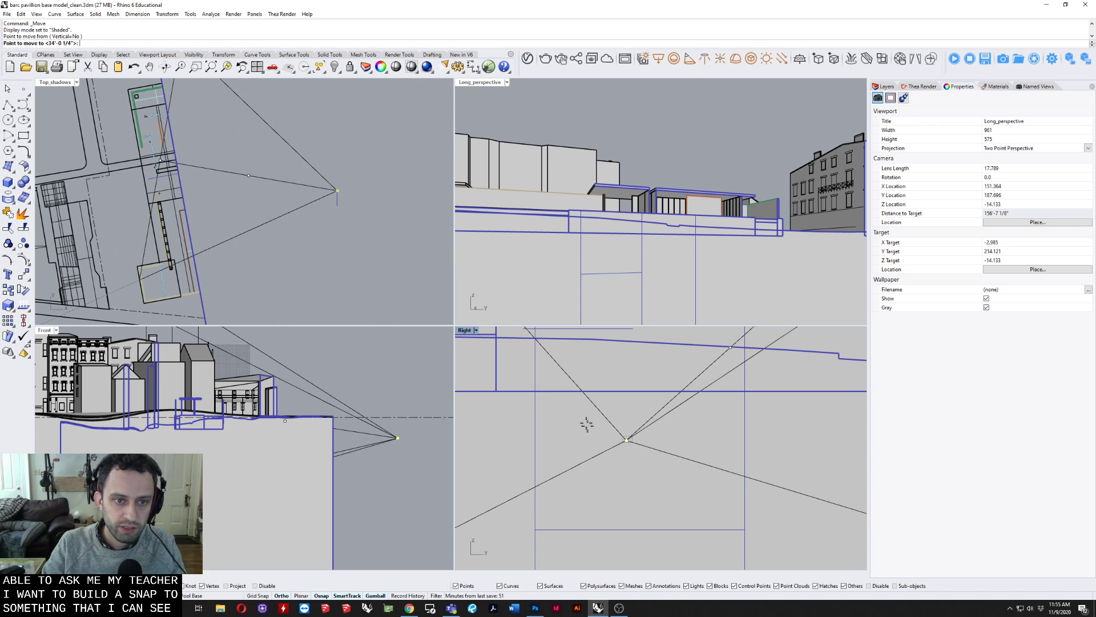
left_click(330, 244)
scroll(380, 214, "down", 2)
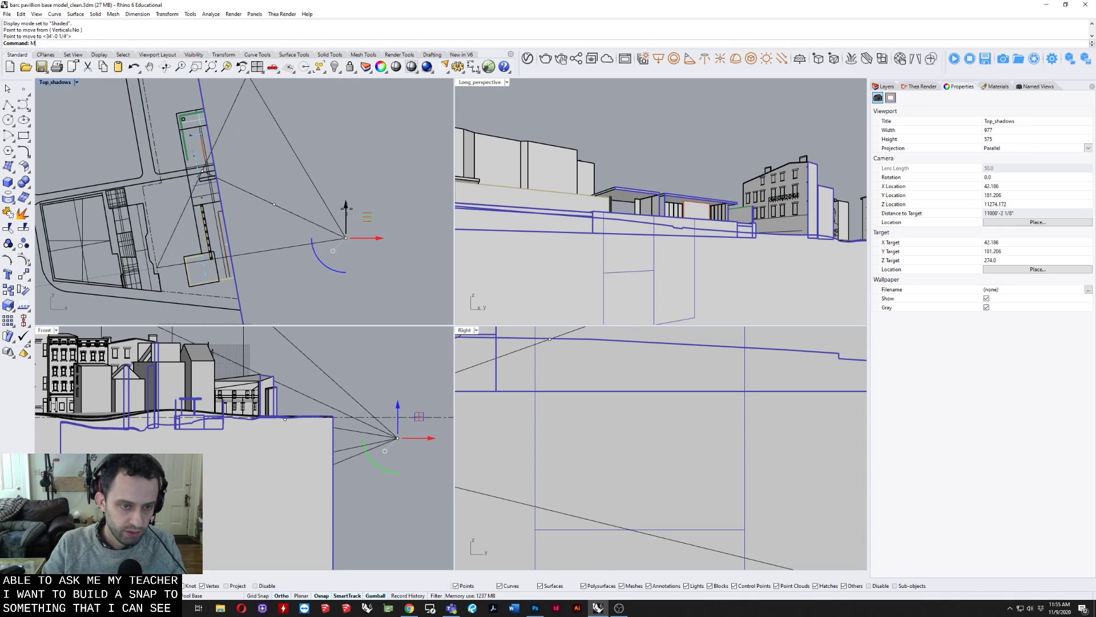
Step: Try to move the camera point from its plan location onto the pool edge's corner at floor level in the Right view
key("Return")
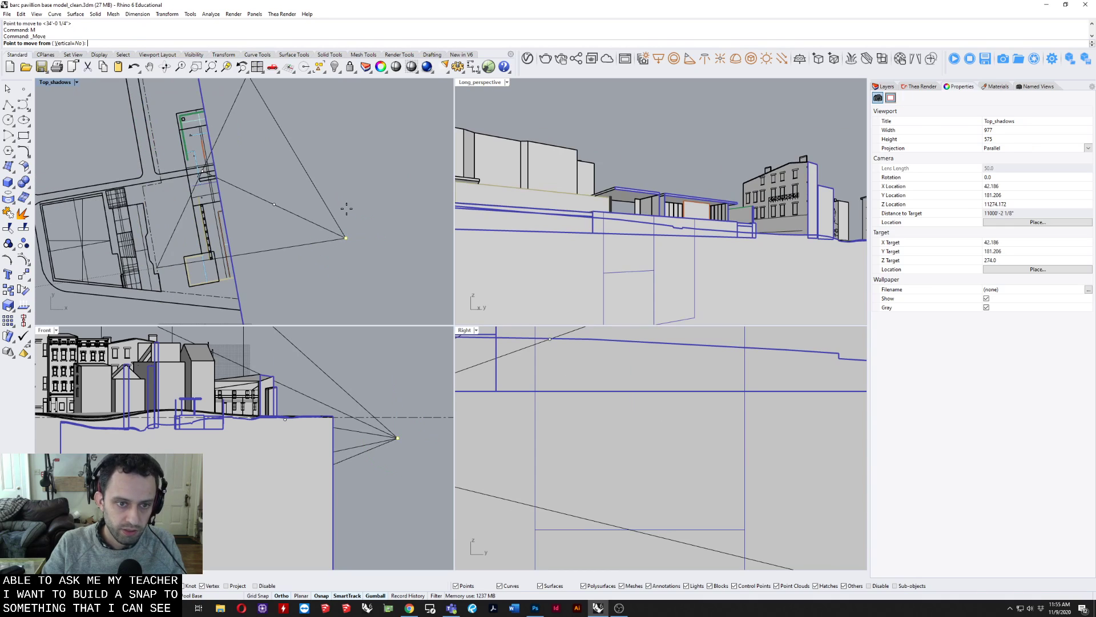
left_click(347, 237)
scroll(591, 498, "up", 4)
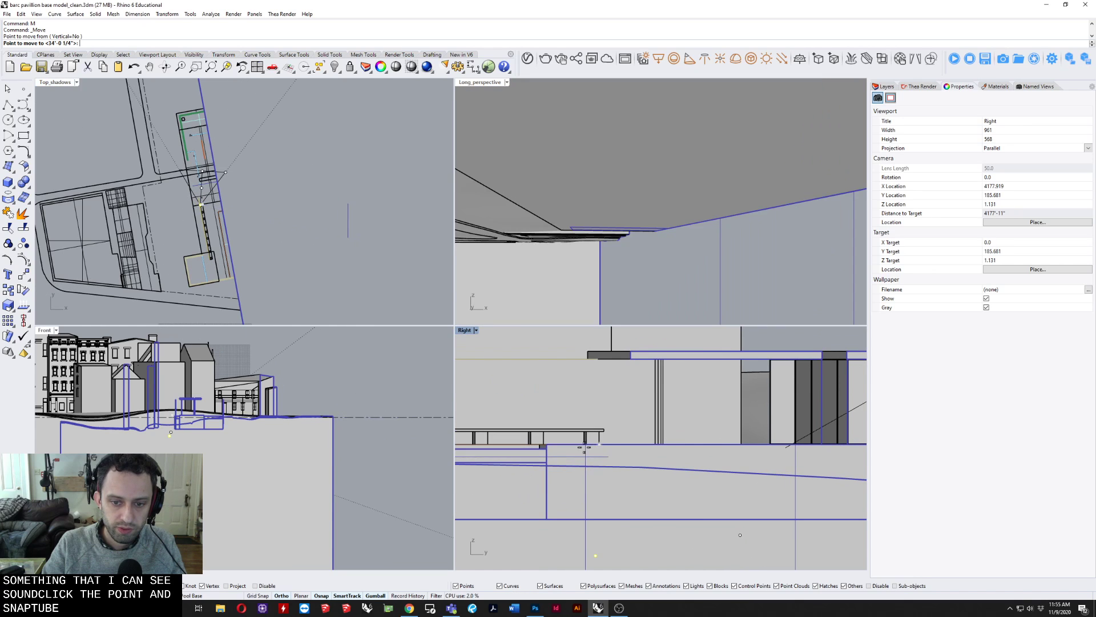
left_click(547, 444)
Step: Reorient the perspective view around the pavilion and shift the camera point across the bench to its street side in plan
right_click_drag(656, 202, 556, 313, "shift")
right_click_drag(619, 231, 580, 371, "shift")
right_click_drag(656, 128, 332, 209)
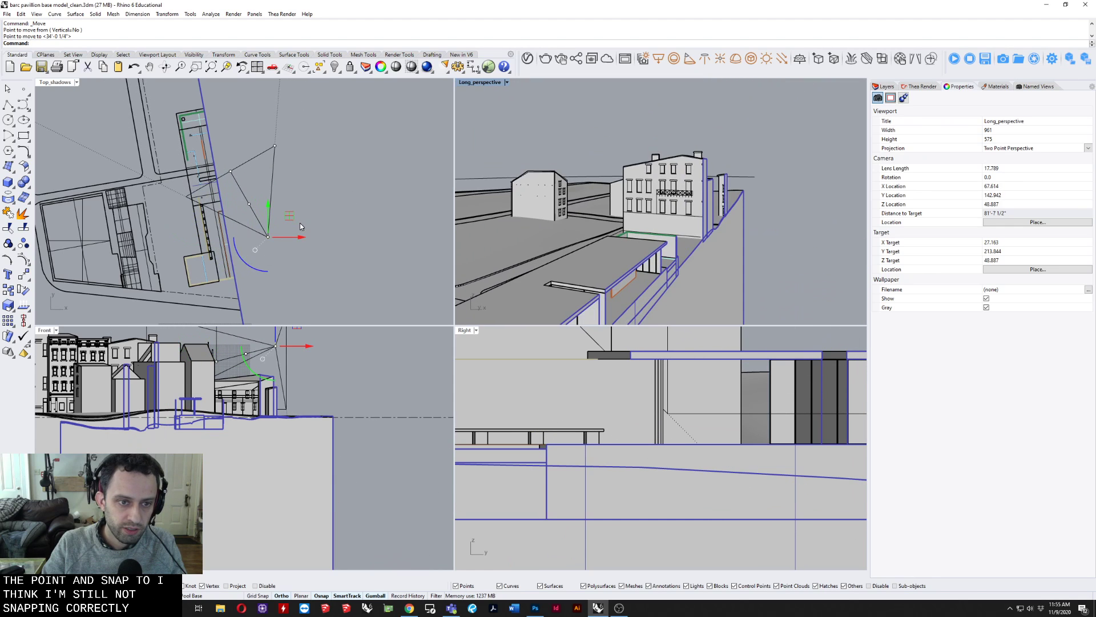
left_click_drag(293, 219, 199, 231)
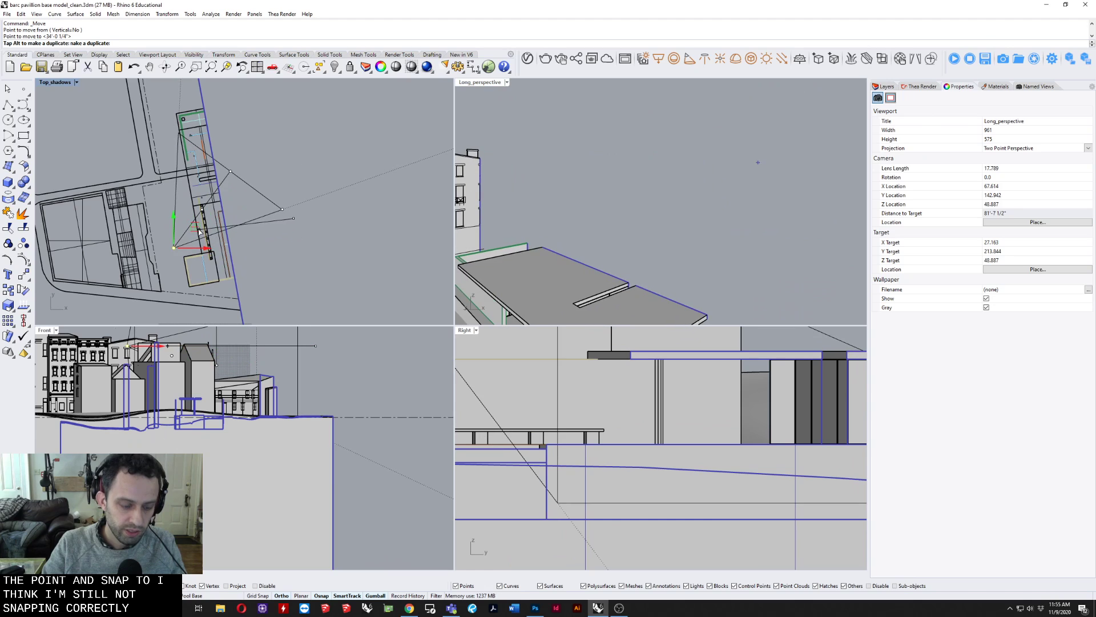
Step: Move the camera point from its plan location onto the floor level at the bench's end in the Right view
type("M")
key("Return")
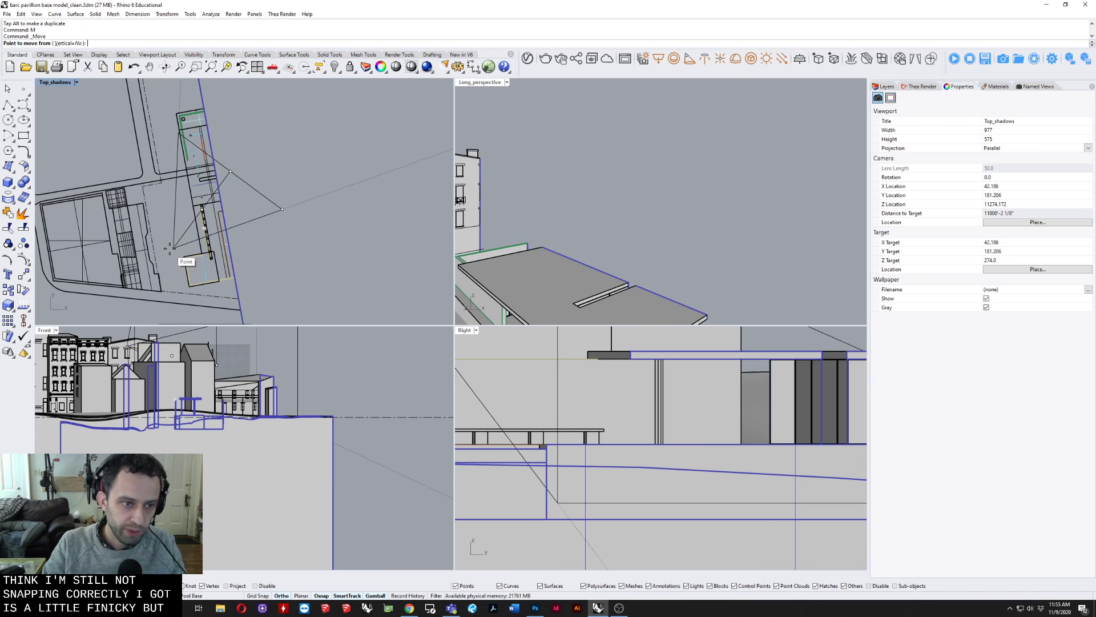
left_click(169, 247)
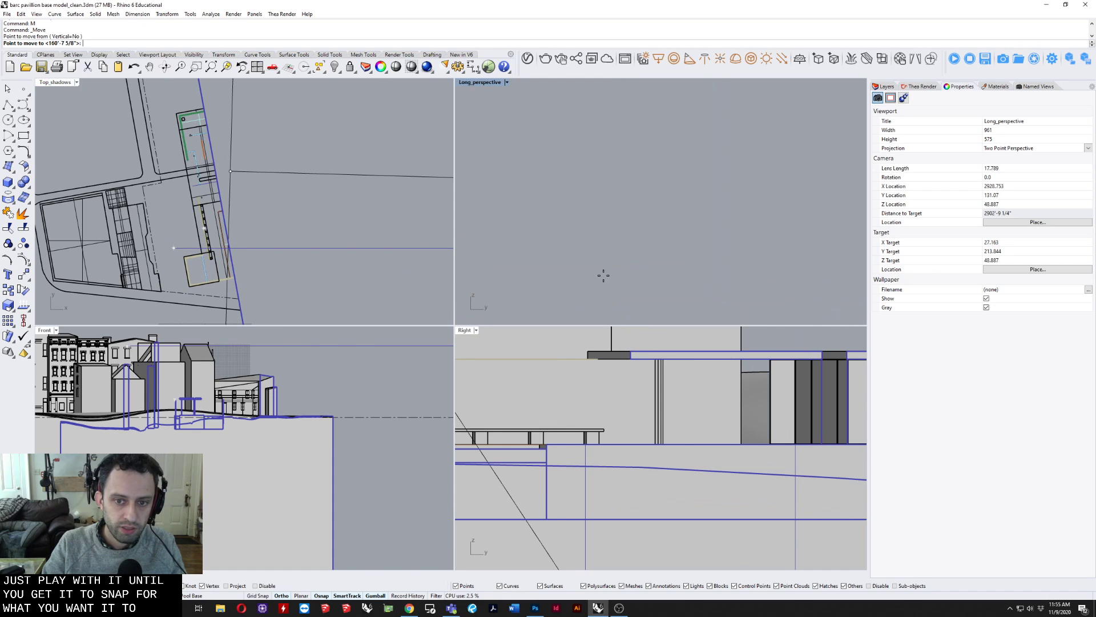
scroll(575, 405, "up", 2)
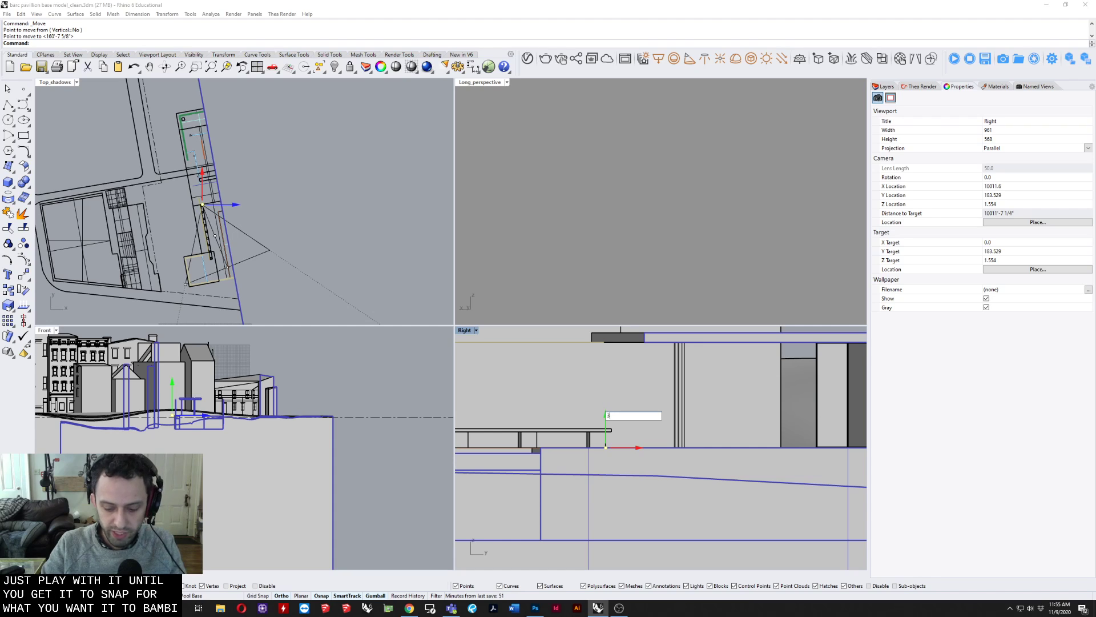
Step: Raise the camera point vertically by 5.5 feet from the pavilion floor and leave the site ground in place
type("3")
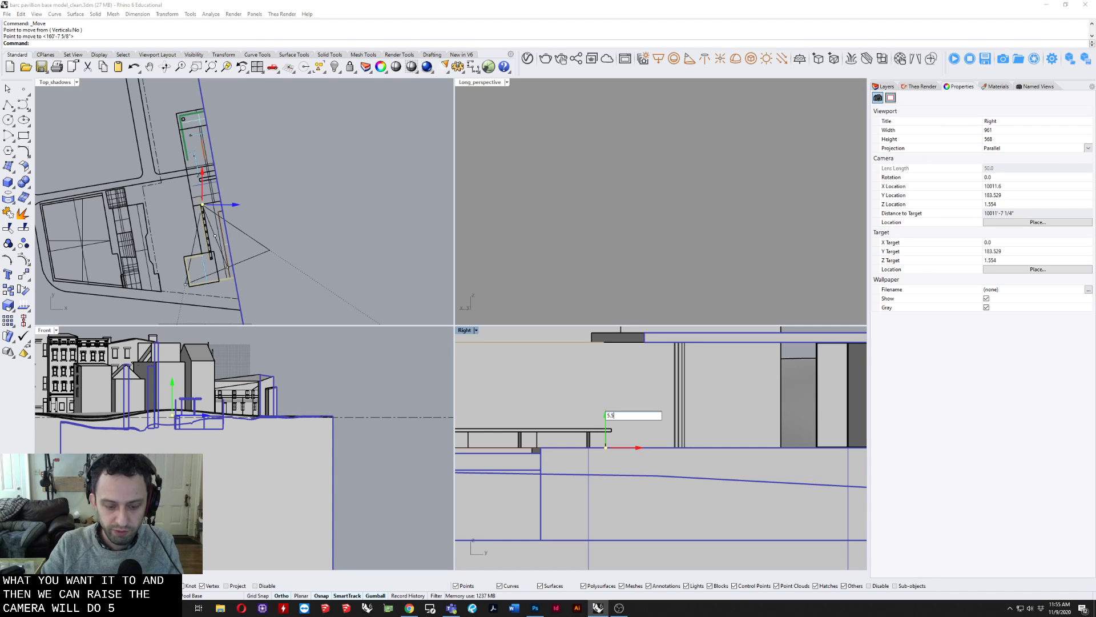
type(".5")
key("Return")
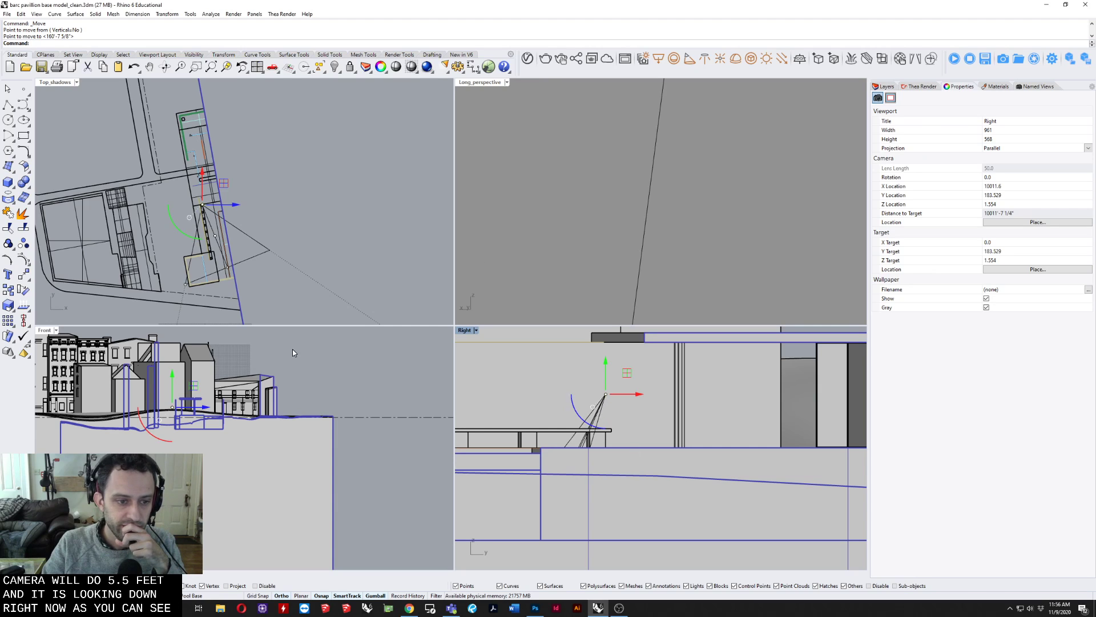
left_click_drag(274, 451, 279, 446)
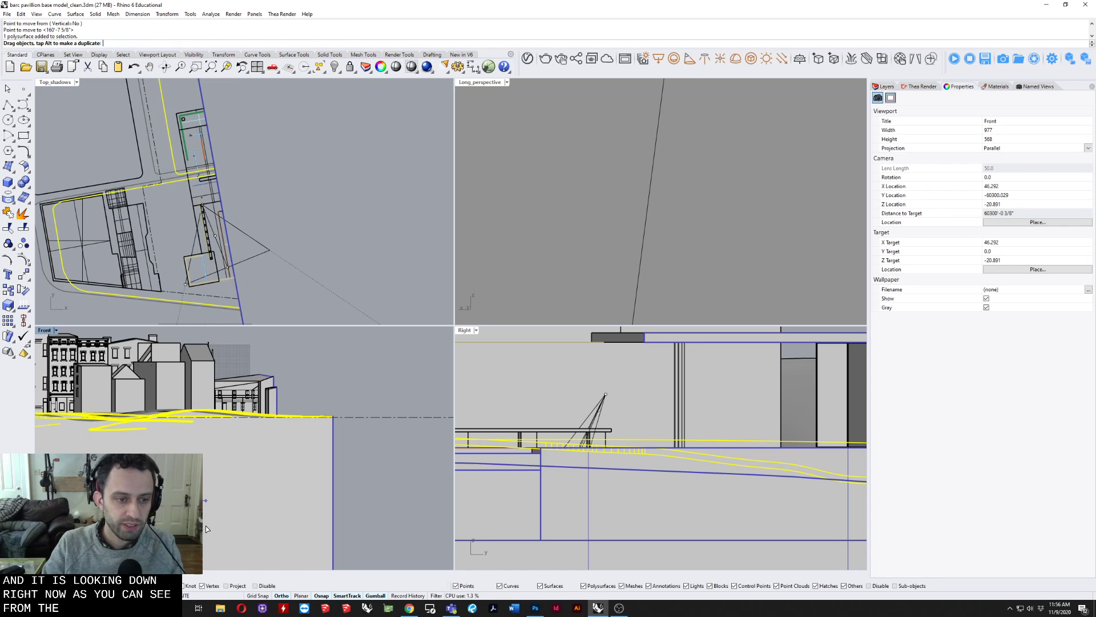
key("Escape")
Step: Set the Long_perspective viewport to the Two Point Perspective view
left_click(483, 83)
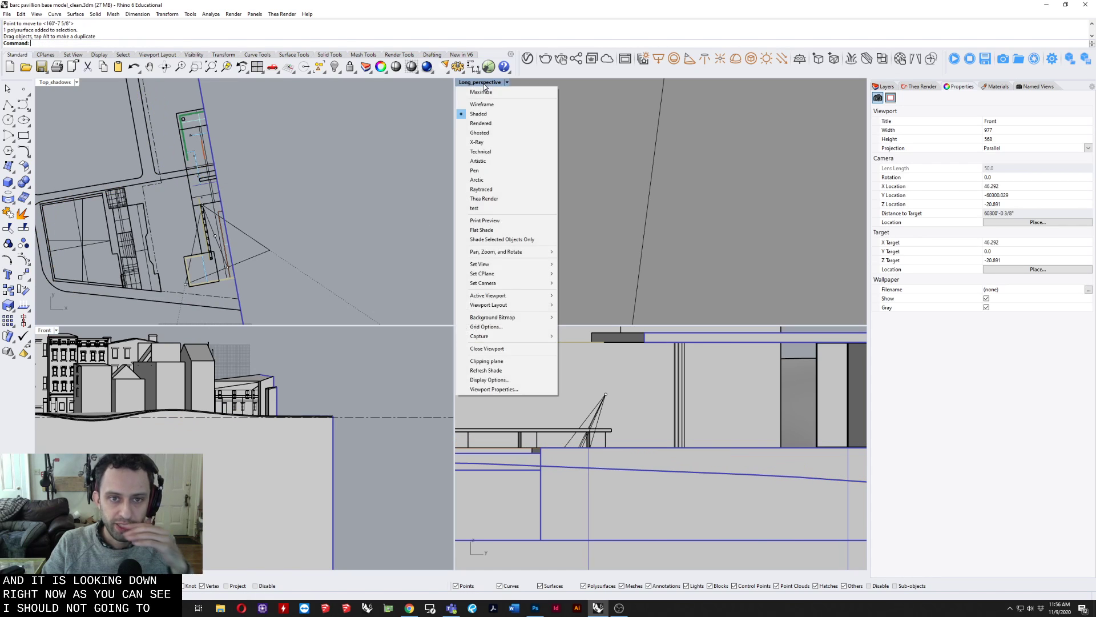
mouse_move(514, 265)
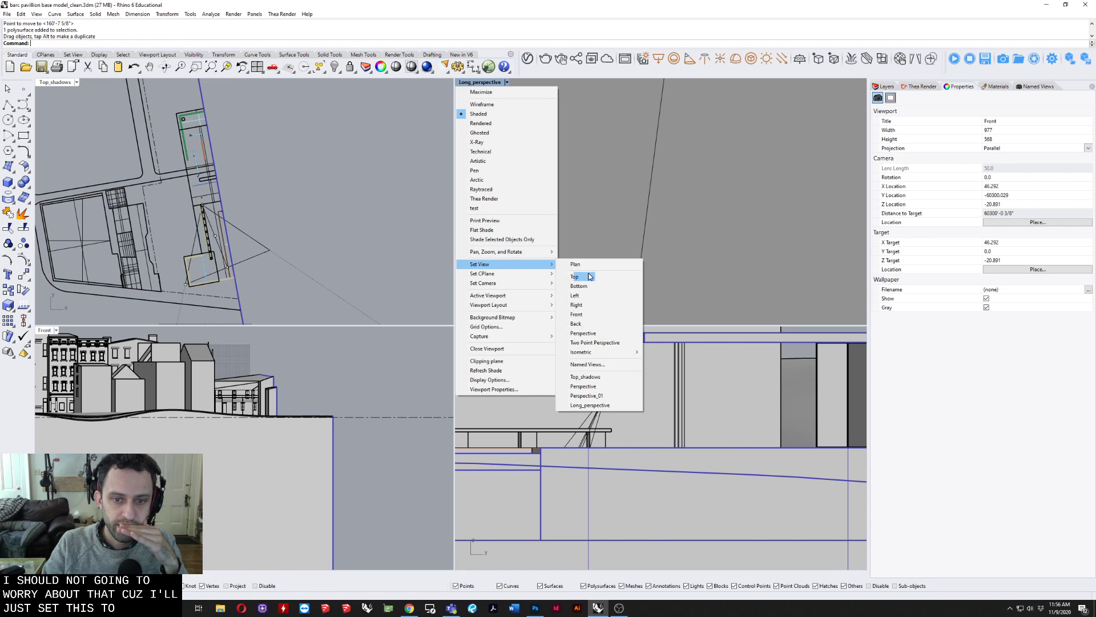
left_click(584, 343)
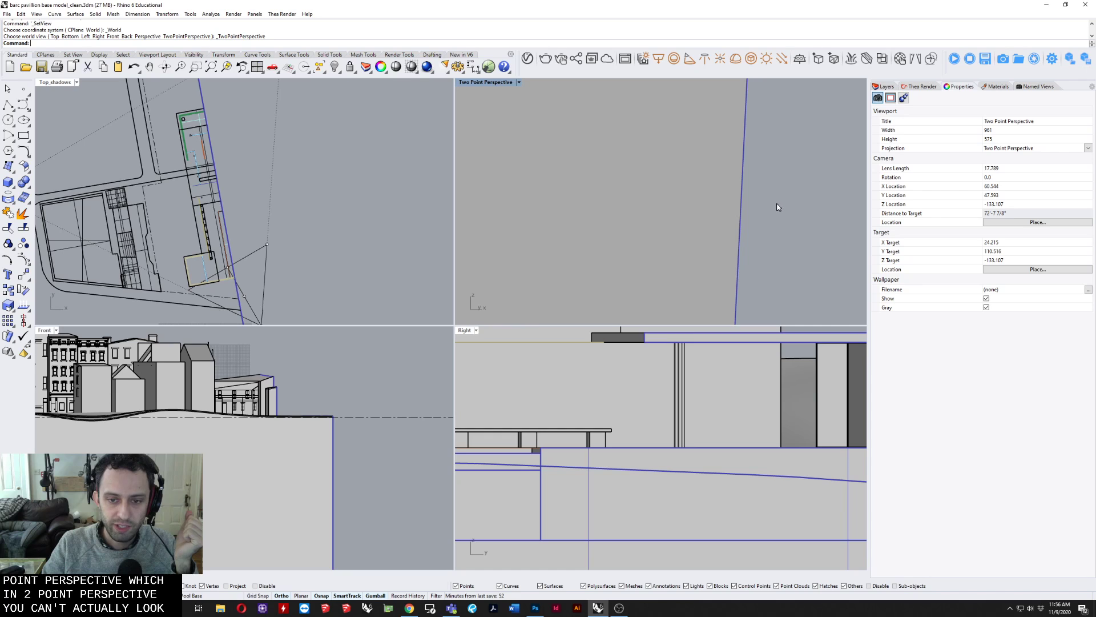
Step: Move the camera point from far below ground up to about the pavilion's ground level in the Right view
scroll(584, 455, "down", 6)
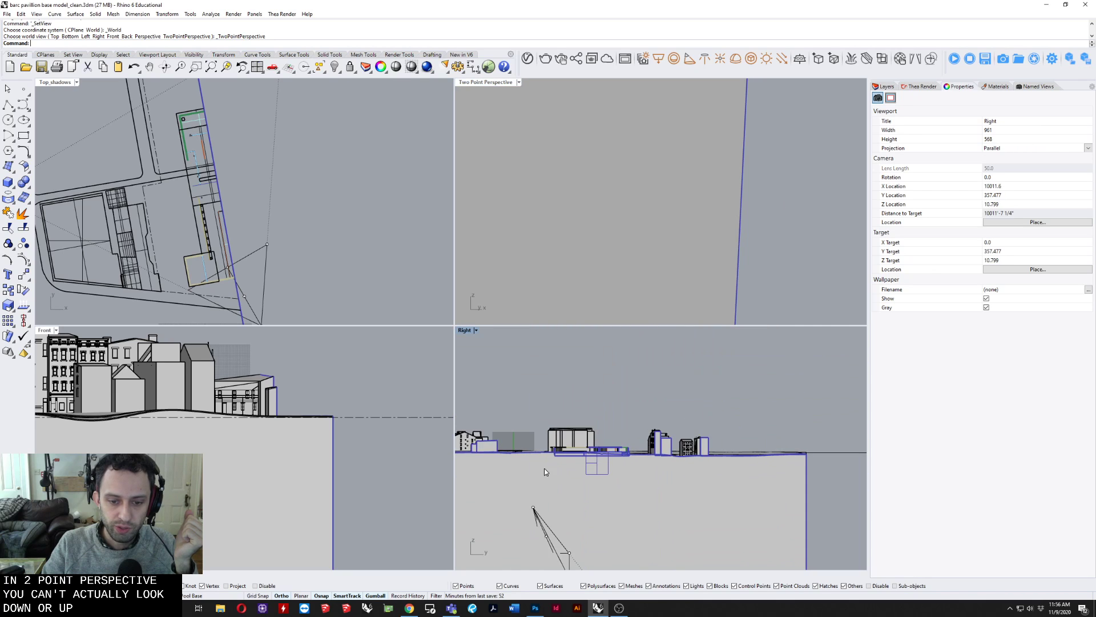
right_click_drag(547, 516, 557, 391)
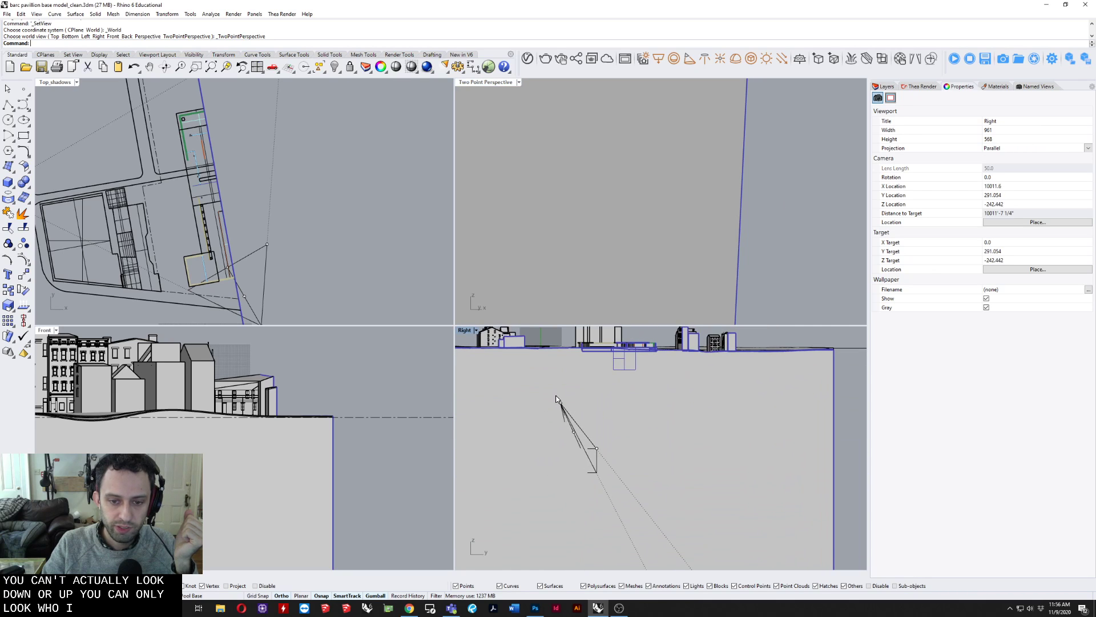
left_click(558, 401)
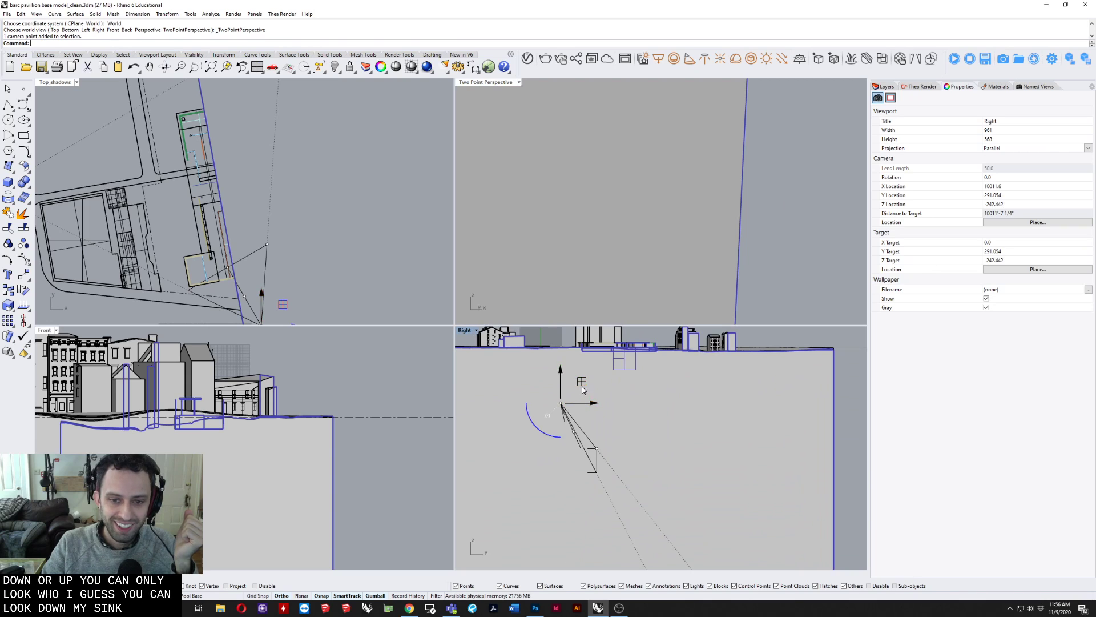
left_click_drag(581, 386, 608, 418)
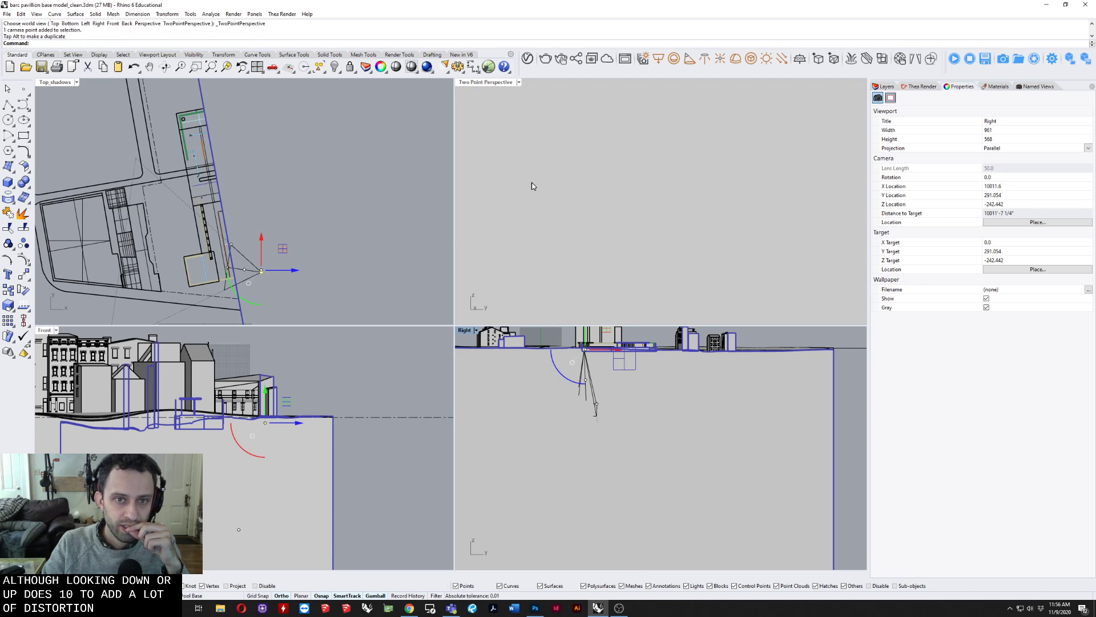
Step: Reframe the two-point perspective near eye level beside the pool, looking along the bench towards the covered pavilion
scroll(588, 223, "down", 18)
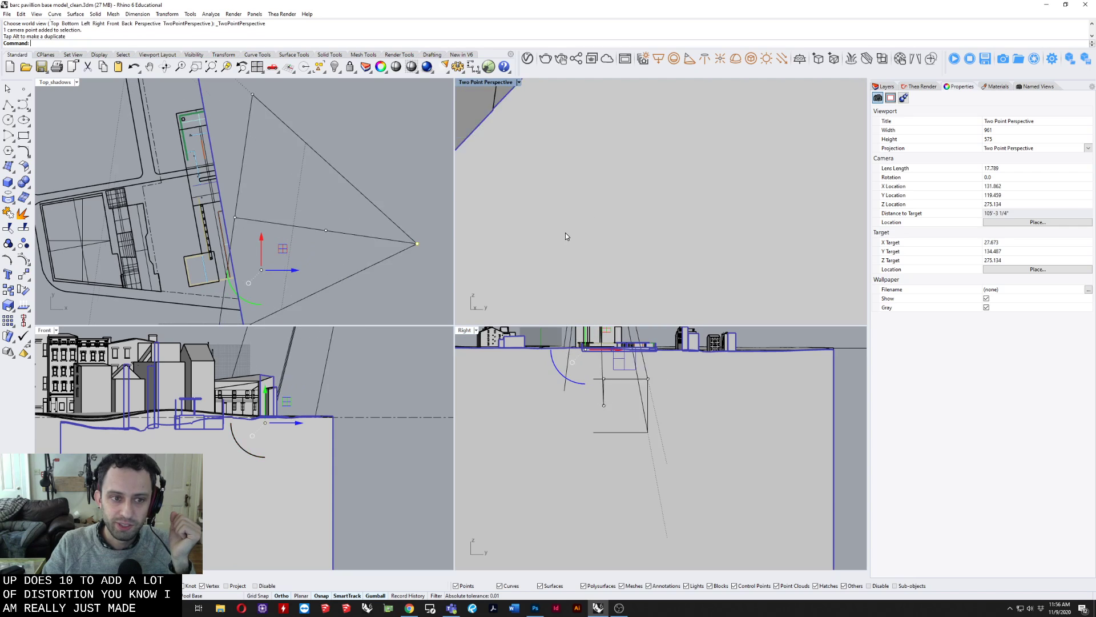
right_click_drag(607, 227, 558, 181)
scroll(656, 183, "down", 6)
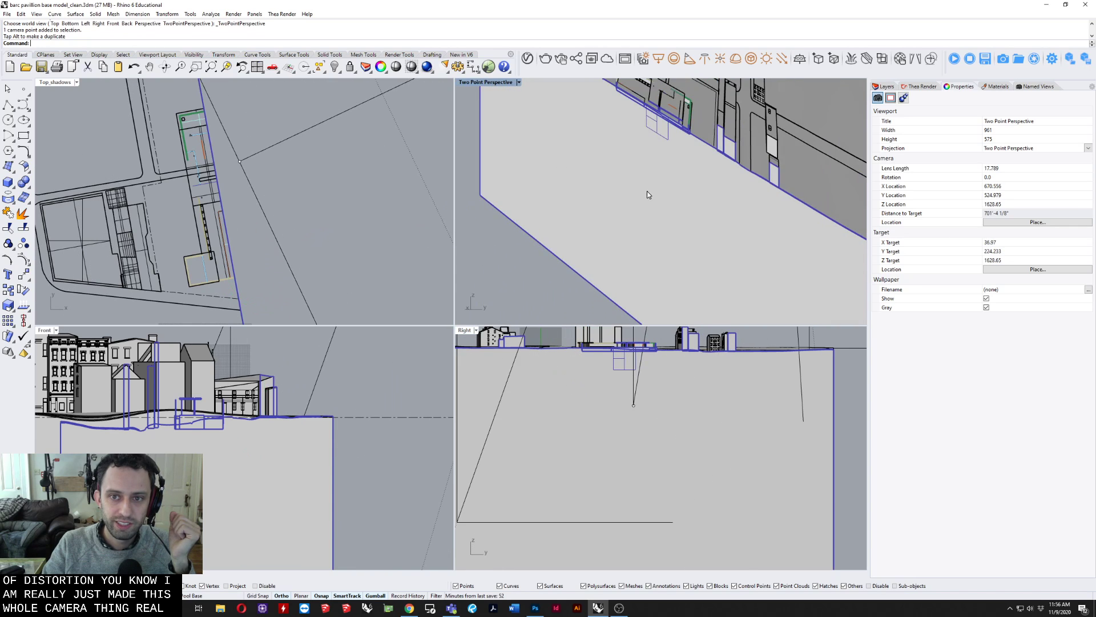
right_click_drag(646, 191, 663, 115)
scroll(651, 152, "up", 2)
scroll(656, 153, "up", 11)
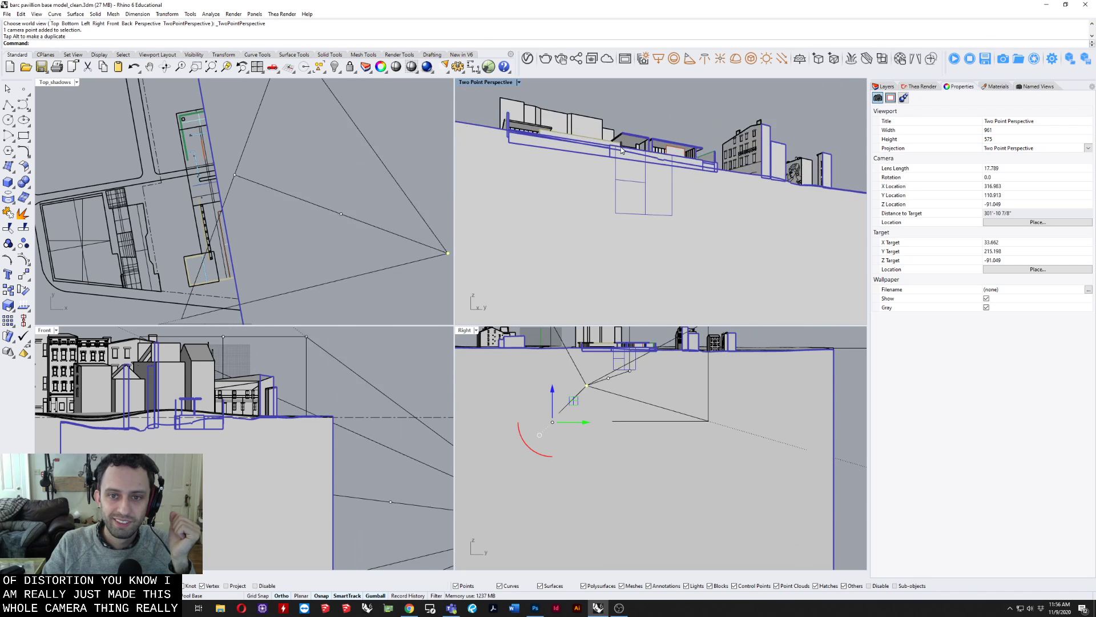
right_click_drag(654, 199, 673, 268, "shift")
scroll(673, 229, "up", 16)
right_click_drag(662, 171, 717, 194)
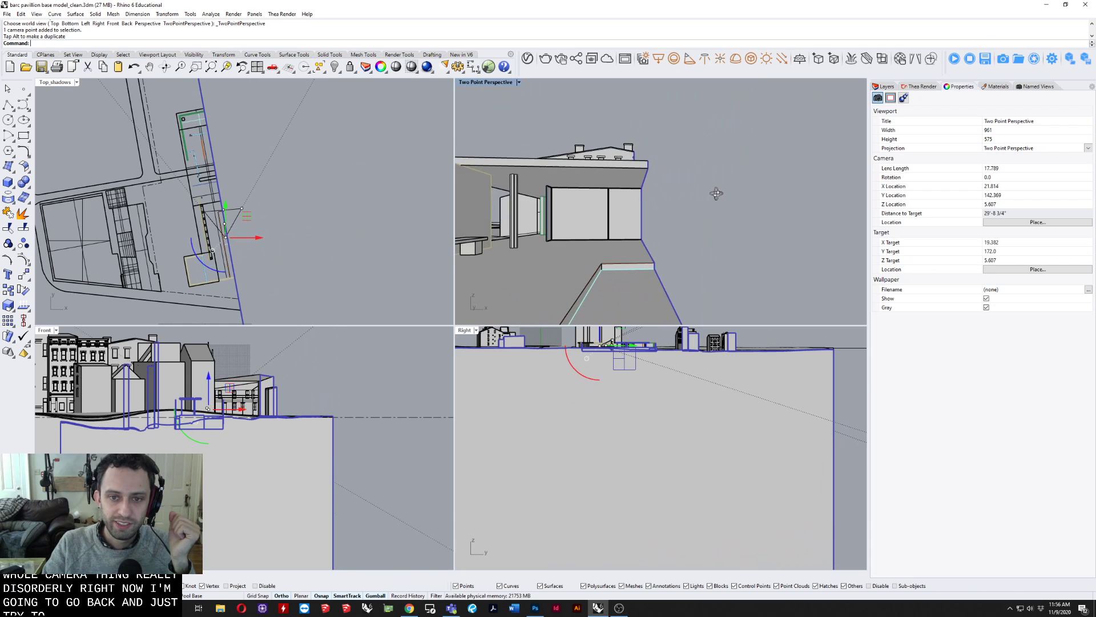
right_click_drag(607, 242, 632, 240, "shift")
scroll(571, 238, "up", 2)
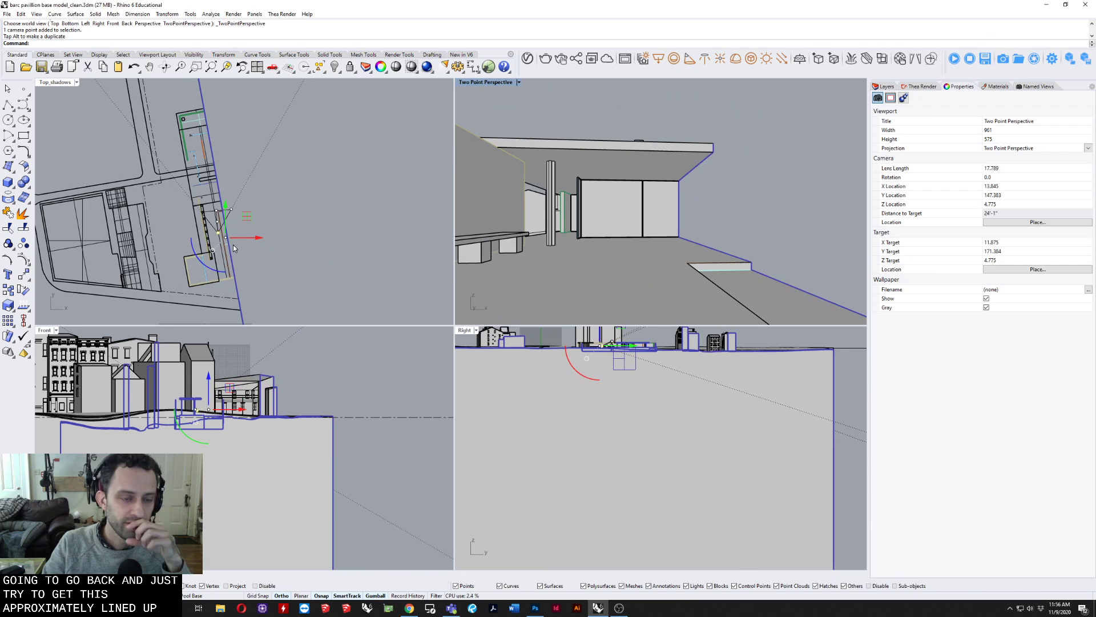
Step: Move the camera point with the Move command from beside the bench towards the covered pavilion, close to ground level
scroll(233, 248, "up", 12)
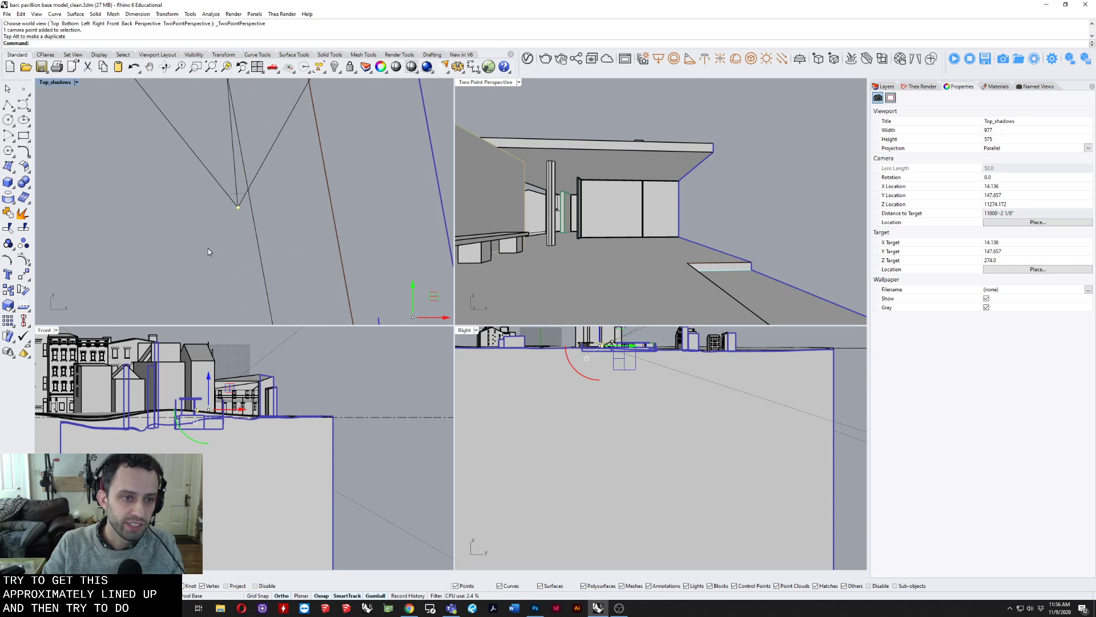
left_click(238, 207)
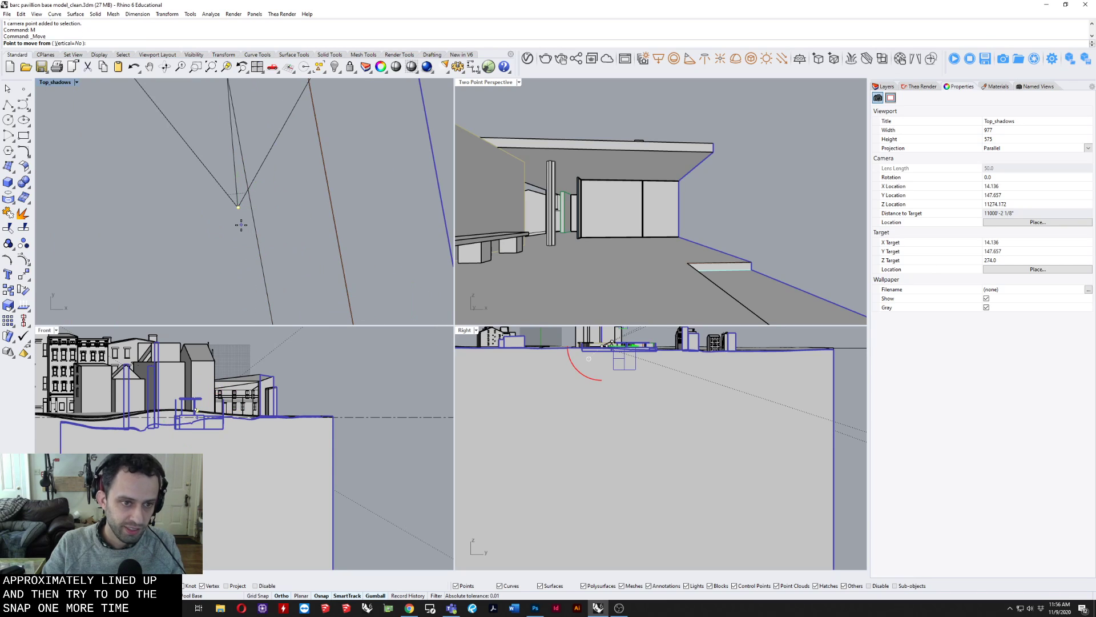
left_click(239, 208)
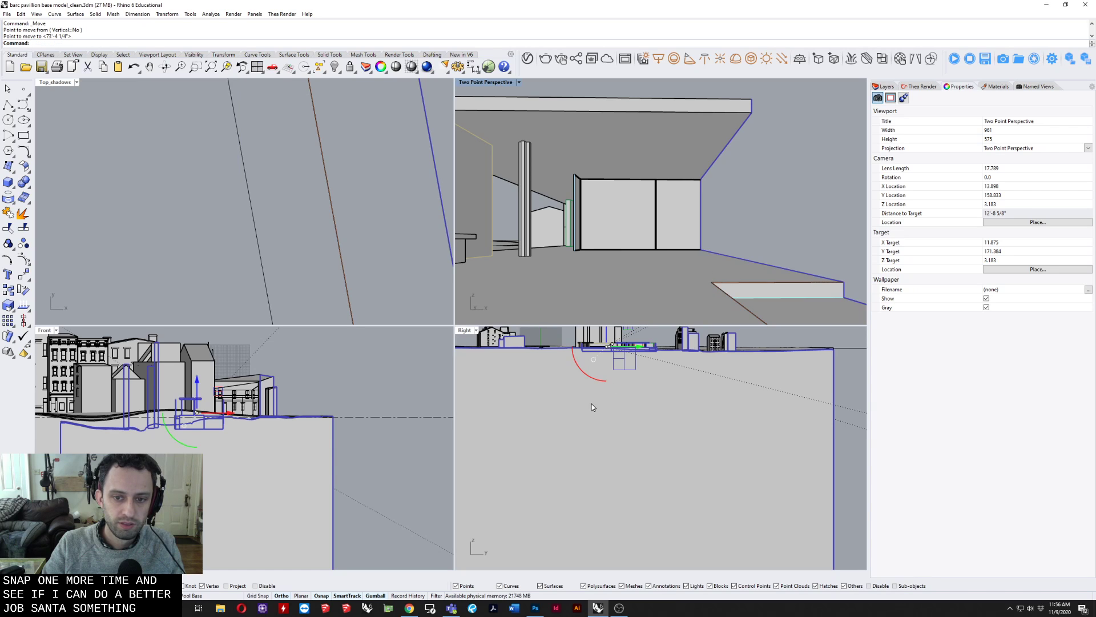
scroll(625, 348, "up", 5)
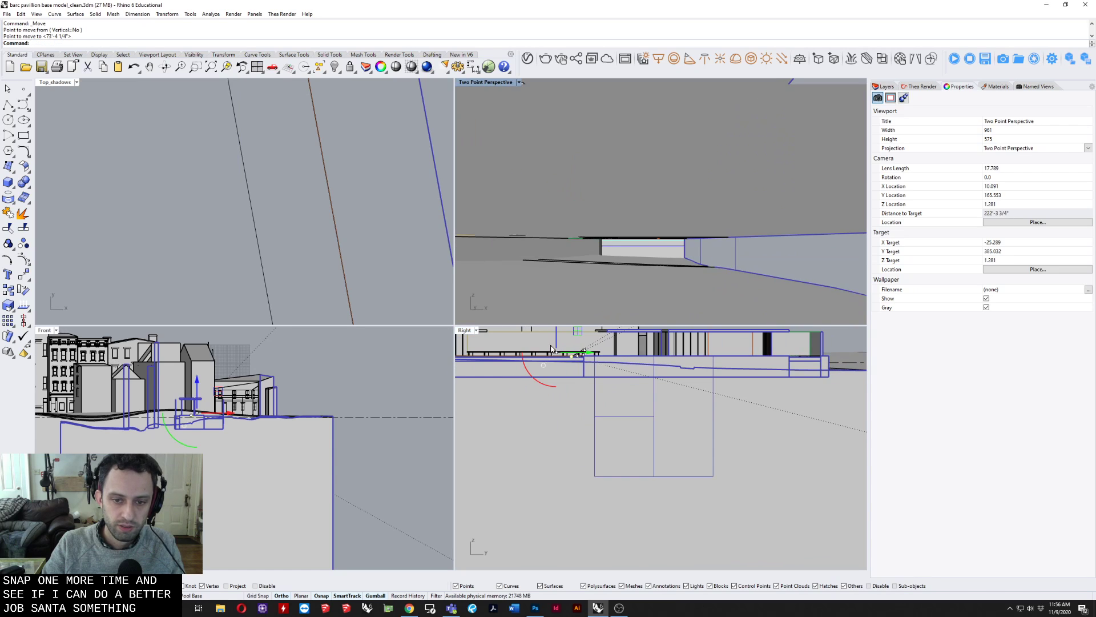
scroll(223, 275, "down", 5)
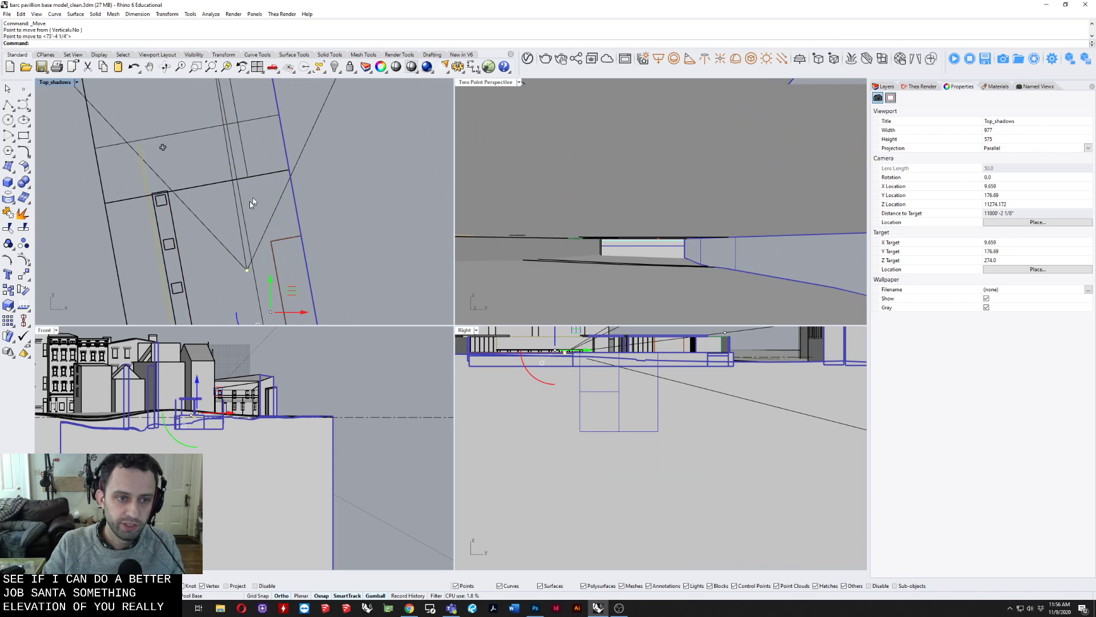
Step: Select the camera point in plan and raise it to about the pavilion's floor level in the Right view
left_click(246, 268)
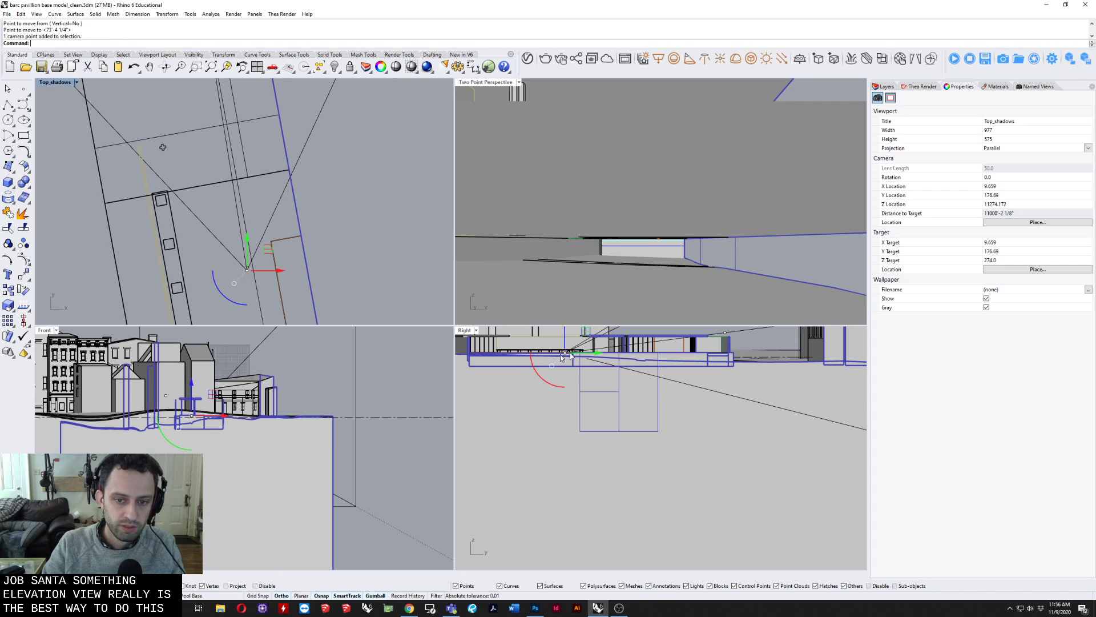
scroll(560, 357, "up", 5)
scroll(555, 375, "up", 3)
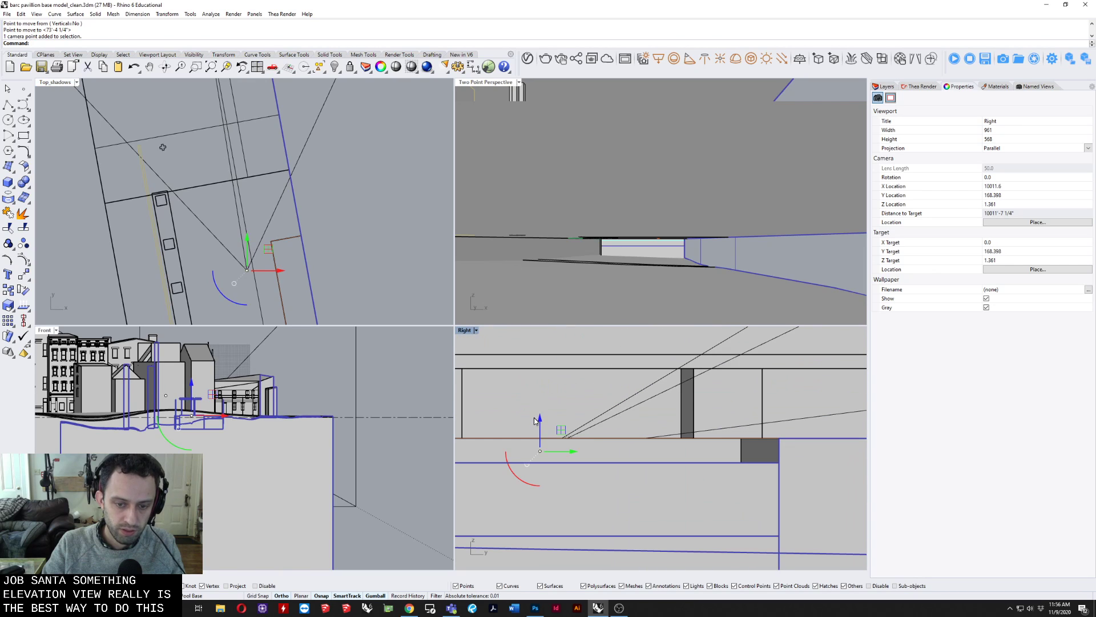
mouse_move(540, 423)
left_mouse_down()
mouse_move(536, 406)
mouse_move(564, 433)
mouse_move(541, 400)
mouse_move(539, 410)
left_mouse_up()
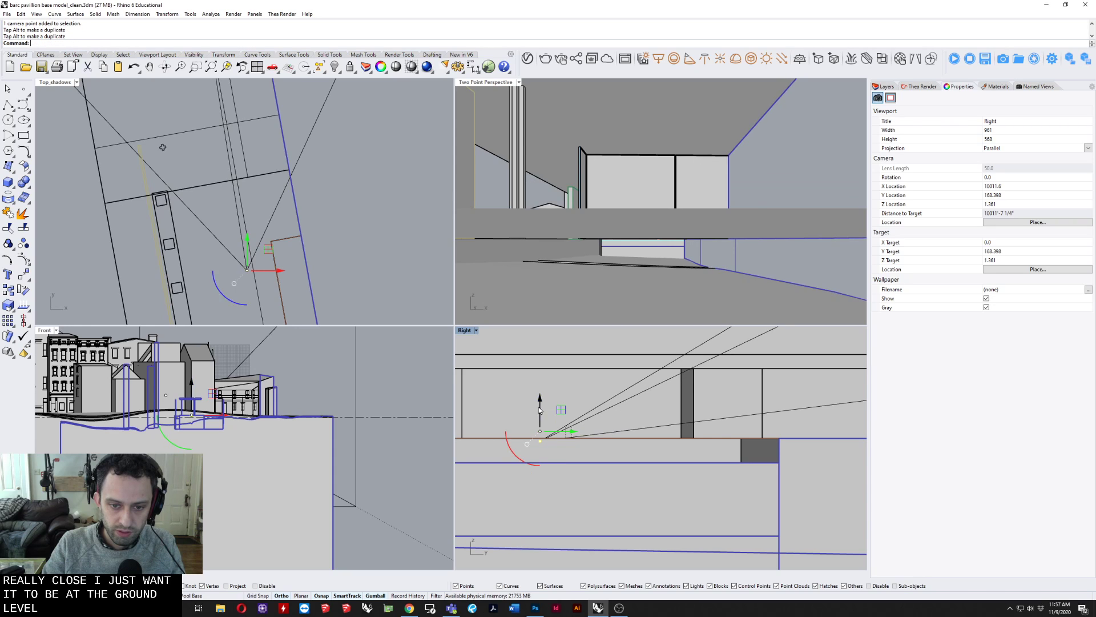
Step: Raise the camera point vertically by 5.5 feet from floor level and check the enlarged two-point perspective
left_click(542, 399)
type("5.5")
key("Return")
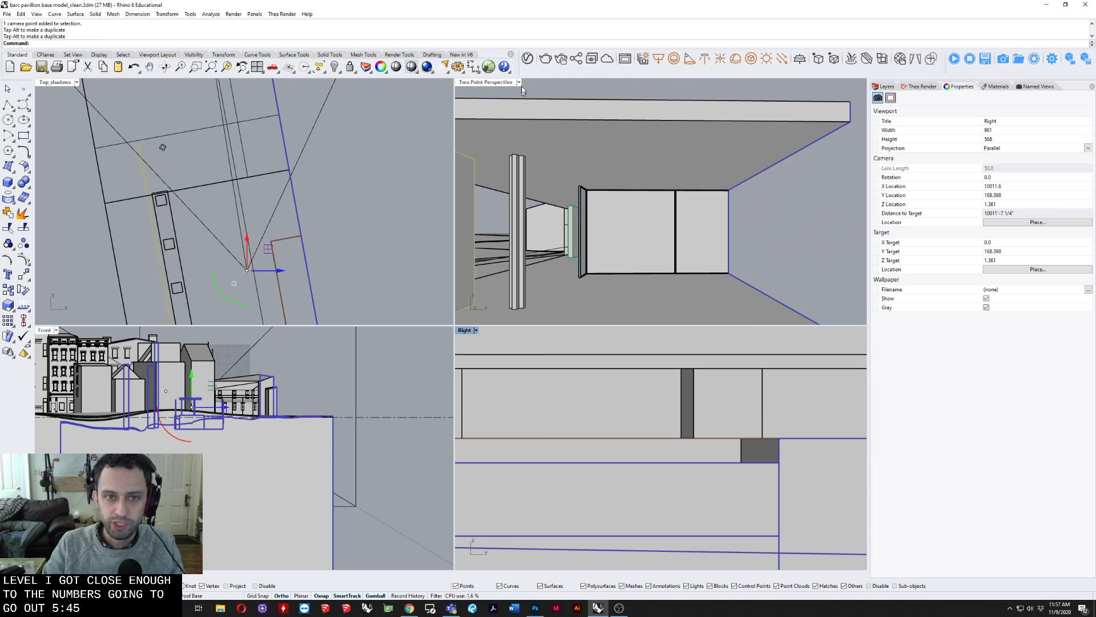
double_click(489, 82)
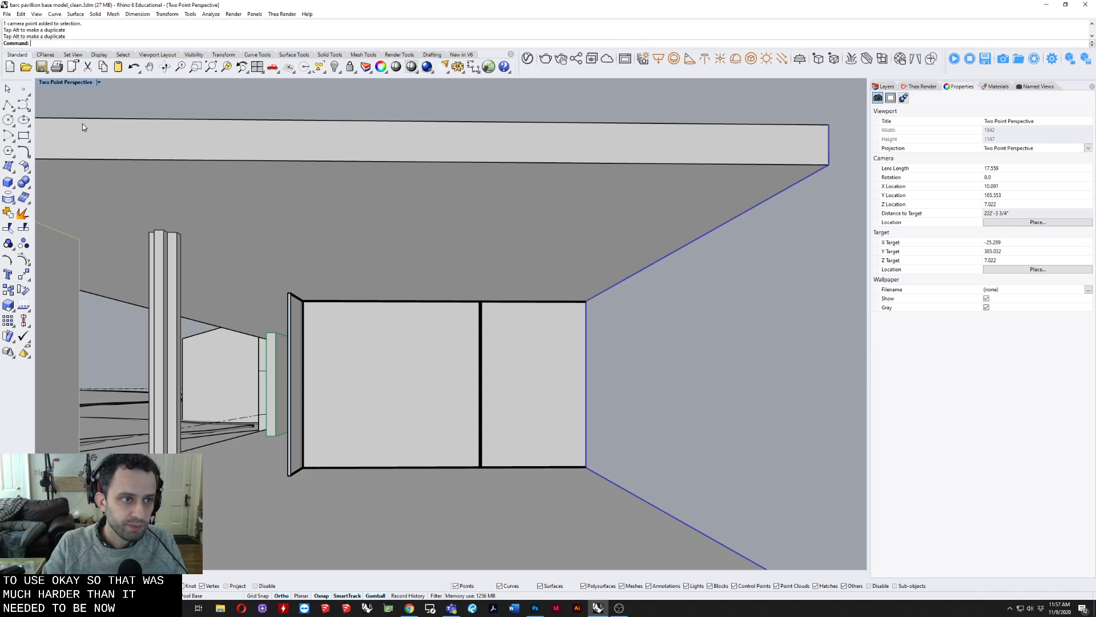
double_click(71, 82)
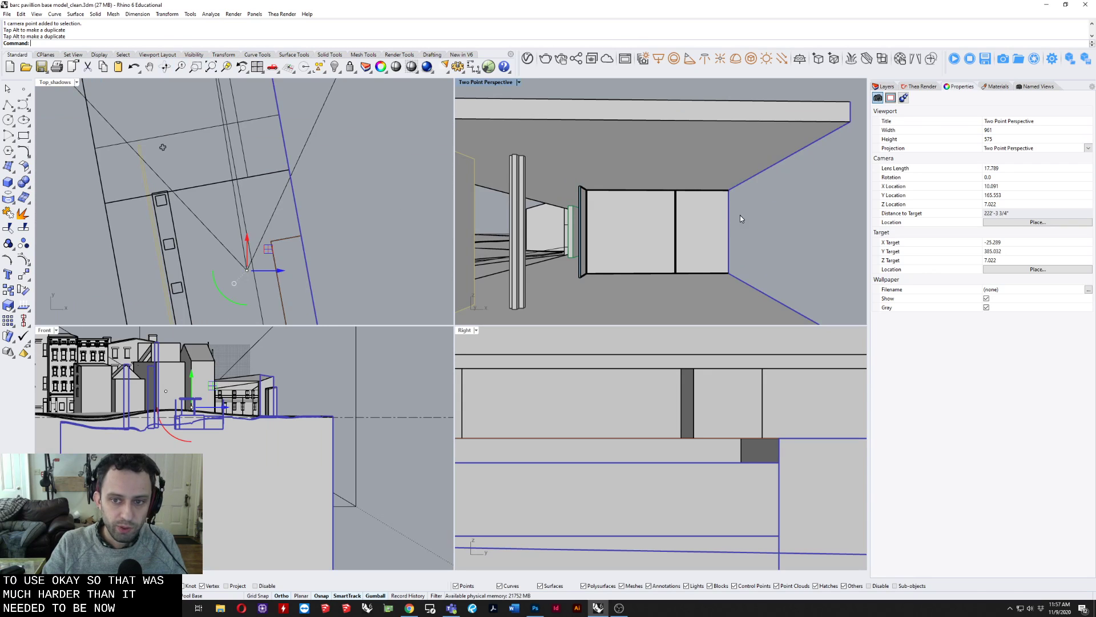
Step: Move the camera point diagonally in plan, away from the covered pavilion to just outside the section cut beside the pool
scroll(278, 257, "down", 4)
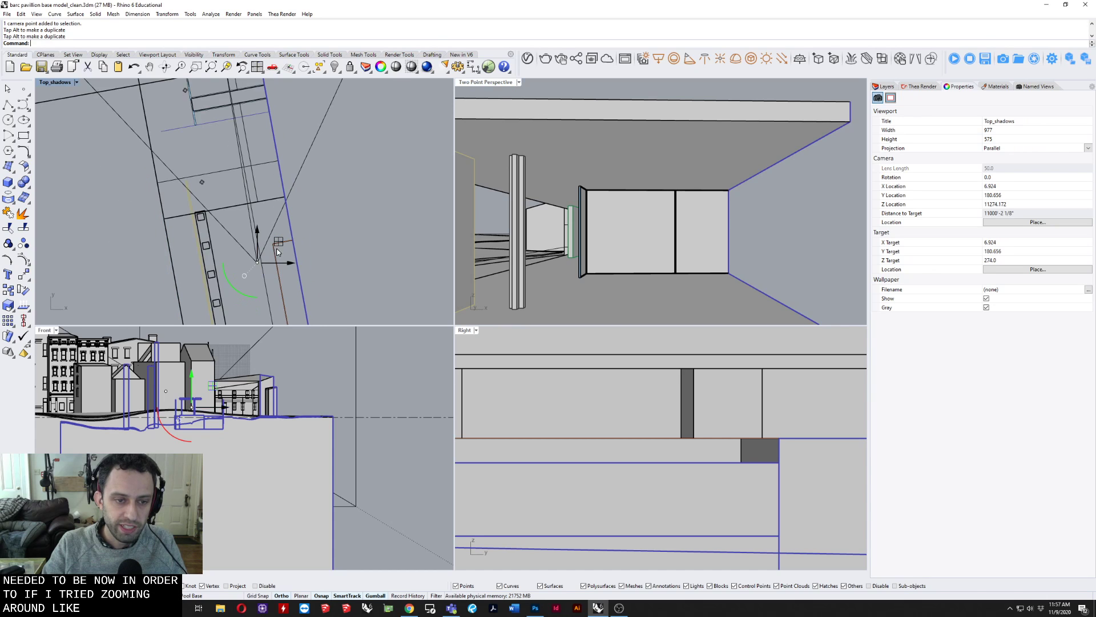
right_click_drag(330, 277, 342, 155)
scroll(310, 132, "down", 4)
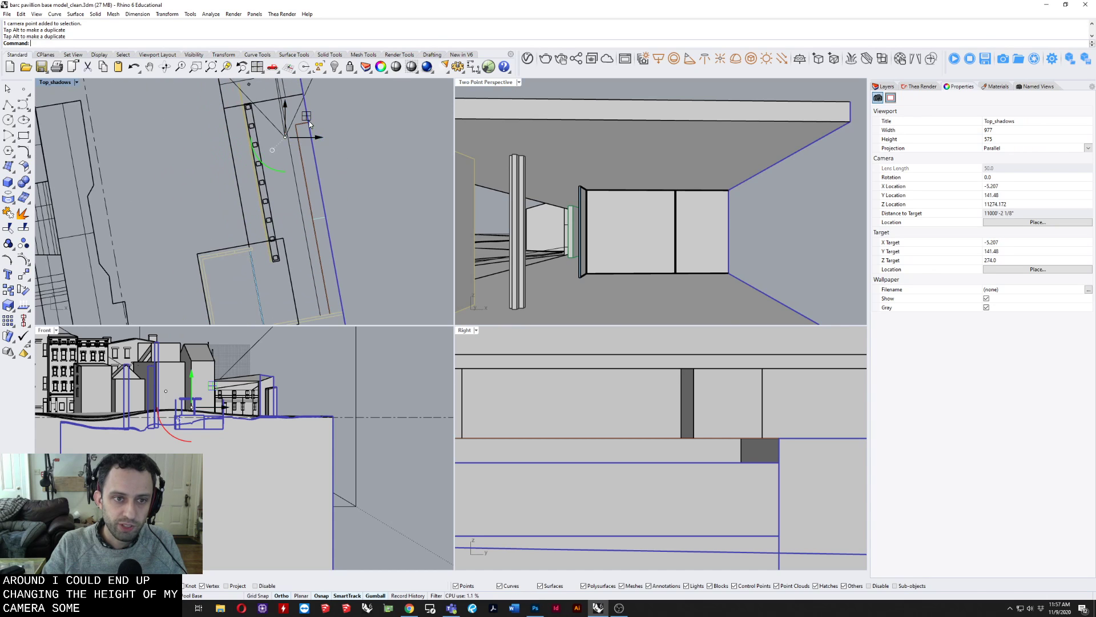
left_click_drag(310, 121, 387, 237)
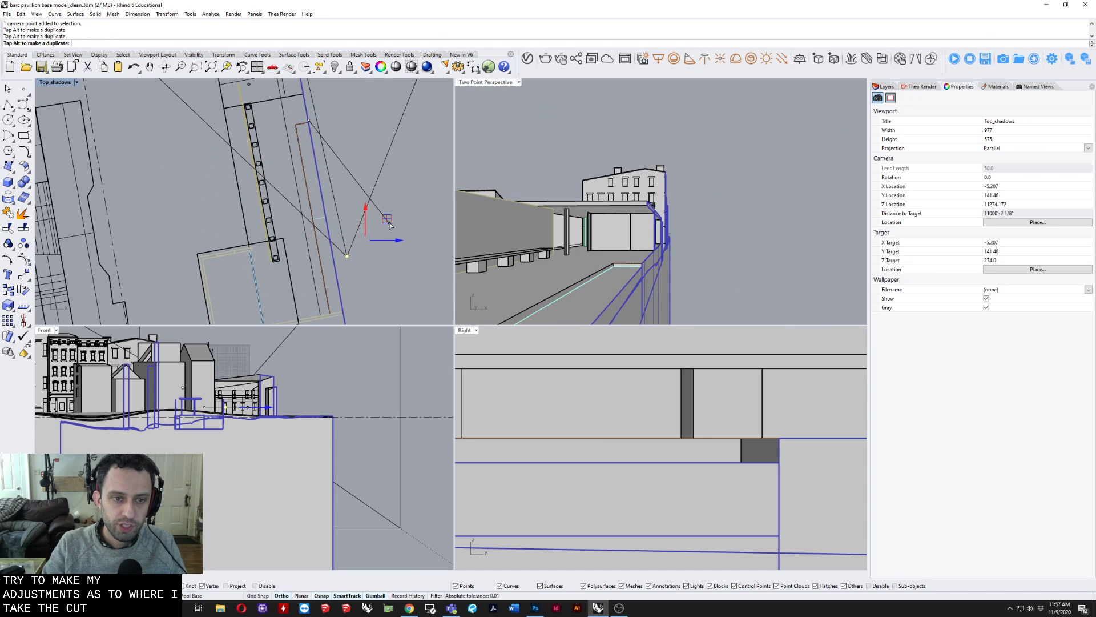
scroll(352, 241, "down", 5)
right_click_drag(337, 228, 284, 293)
scroll(282, 274, "down", 8)
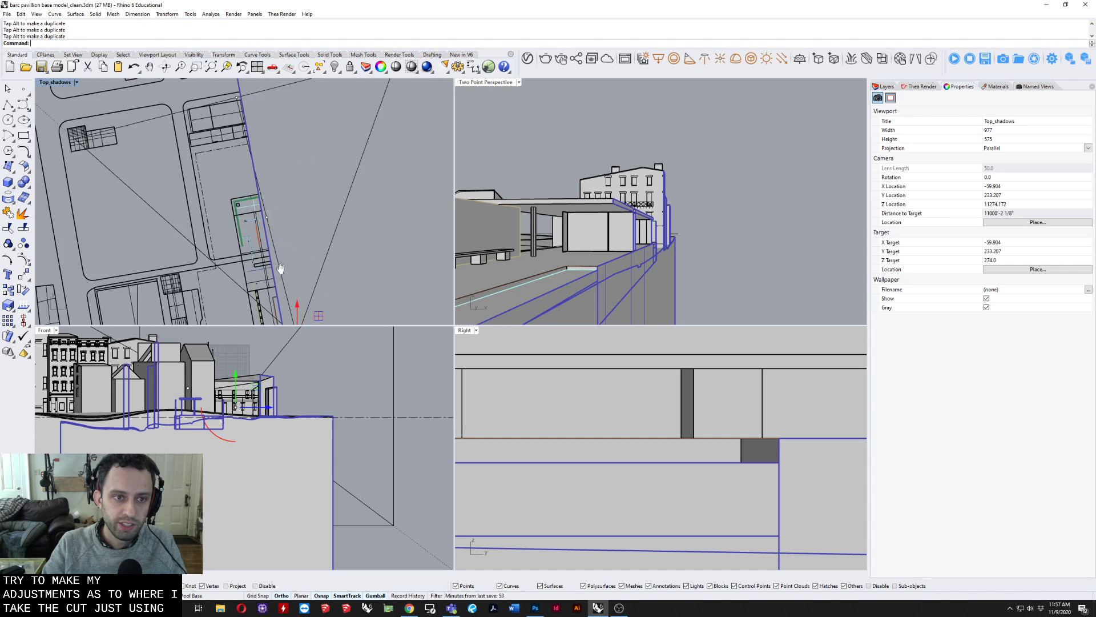
Step: Shift the camera's target-side points southwest in plan from the northern block, turning the view towards the bench wall
scroll(284, 246, "up", 6)
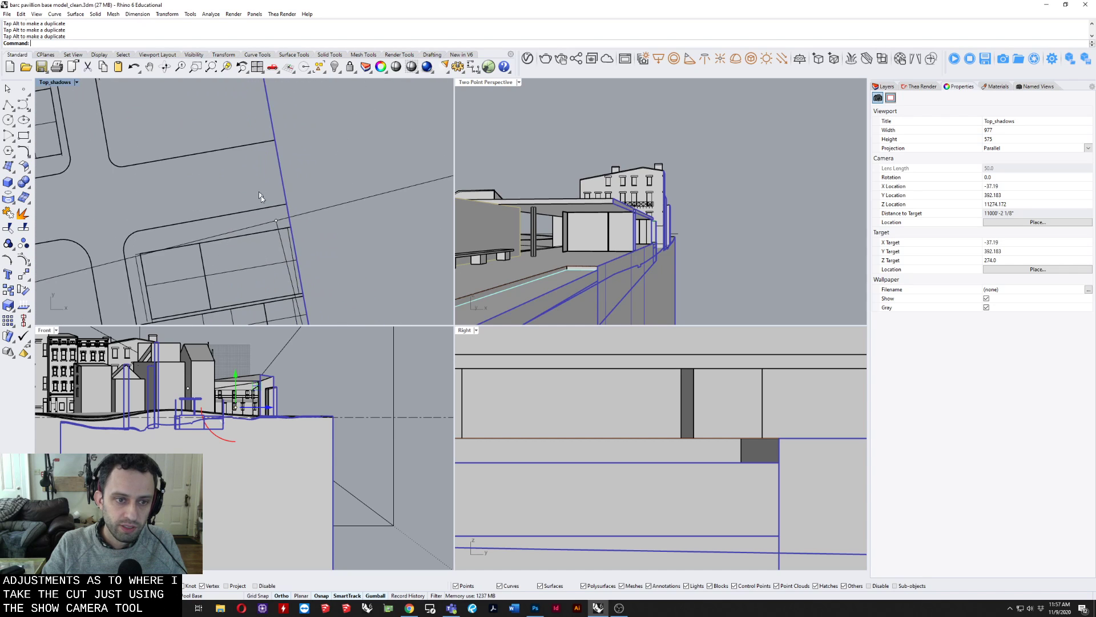
left_click_drag(259, 192, 291, 229)
scroll(289, 225, "down", 5)
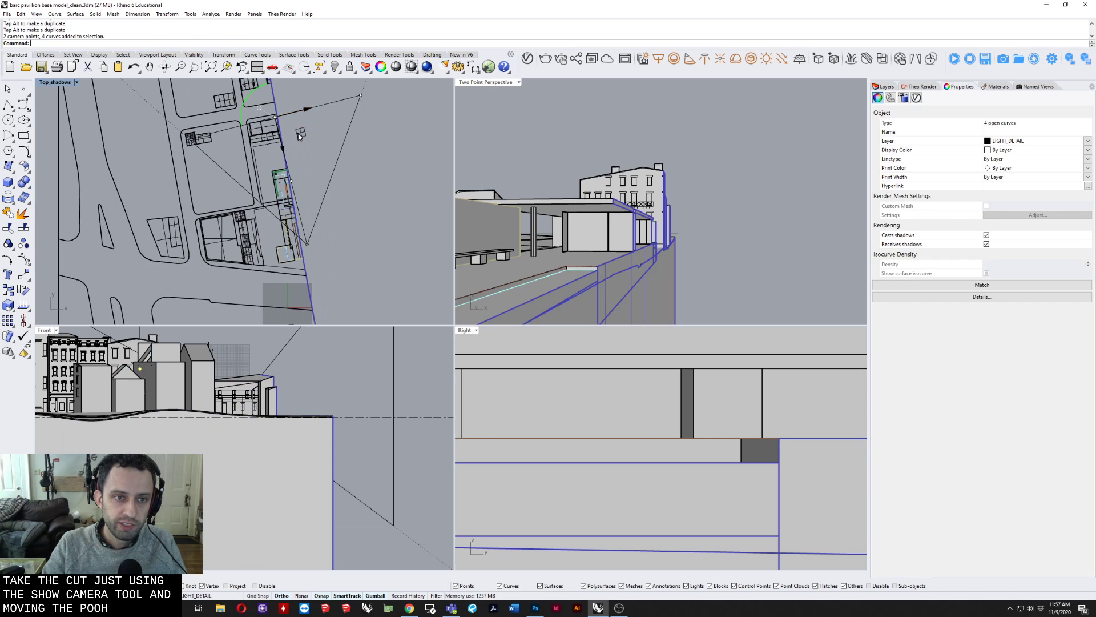
left_click_drag(282, 158, 318, 230)
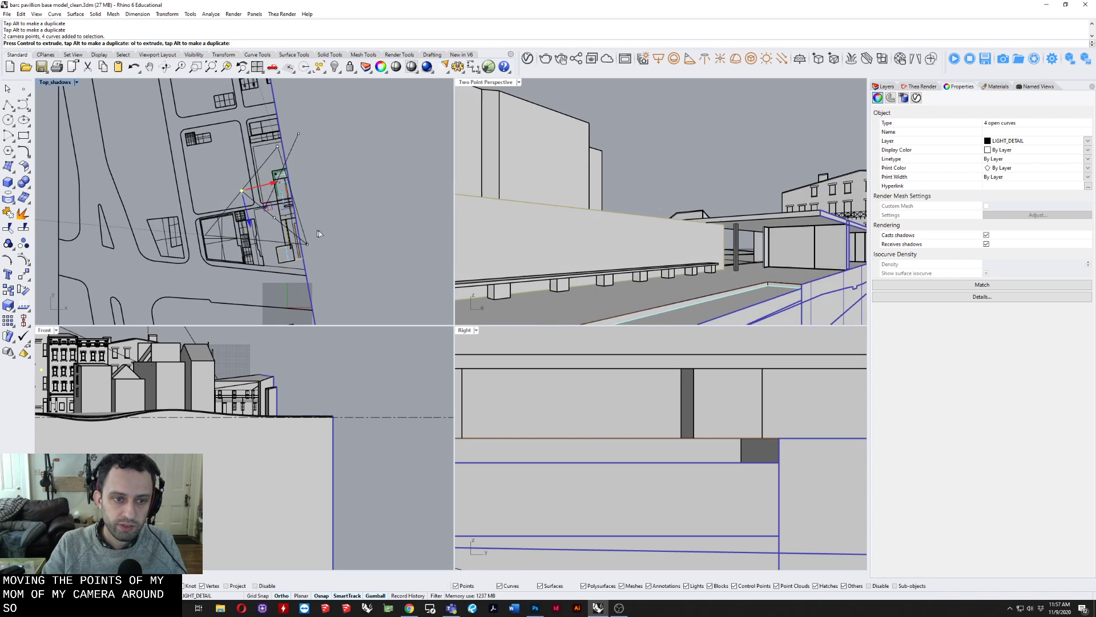
Step: Move the camera point in plan from the pool end to beyond the pavilion's north end
scroll(299, 262, "up", 4)
left_click(320, 234)
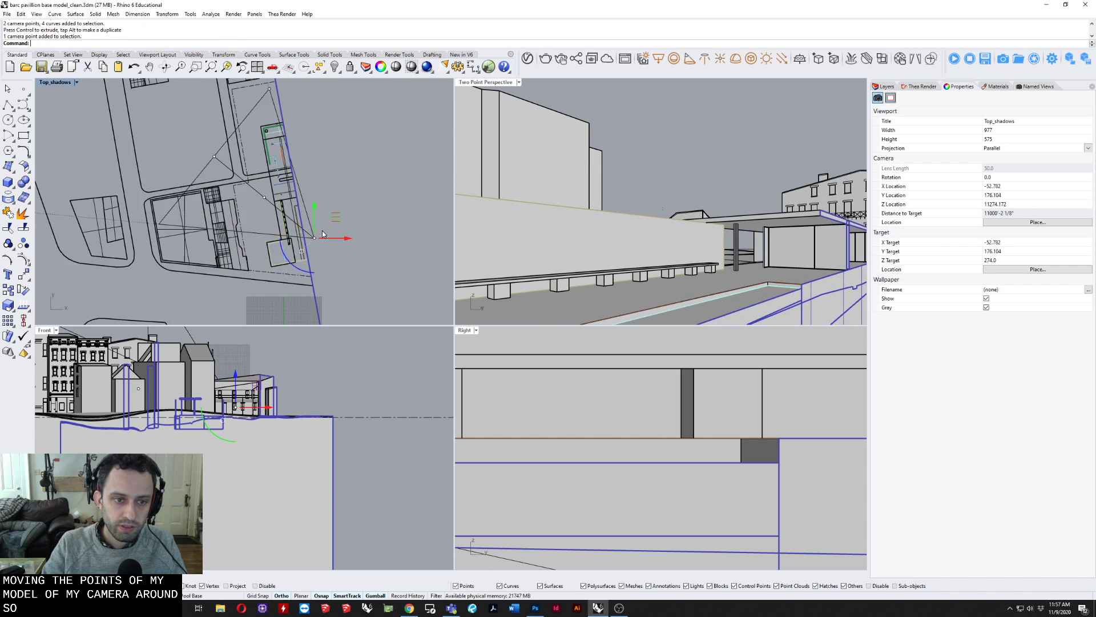
left_click_drag(332, 223, 309, 88)
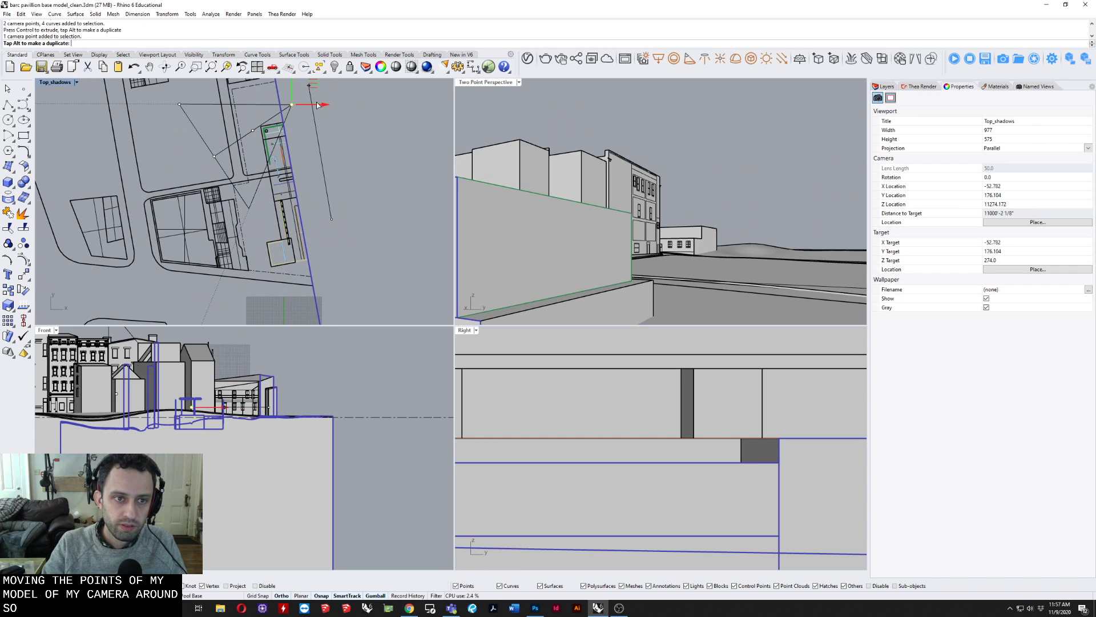
Step: Shift the camera's target-side points south in plan, turning the view back towards the pavilion's north end
scroll(234, 134, "up", 6)
left_click_drag(199, 215, 199, 215)
scroll(197, 209, "down", 8)
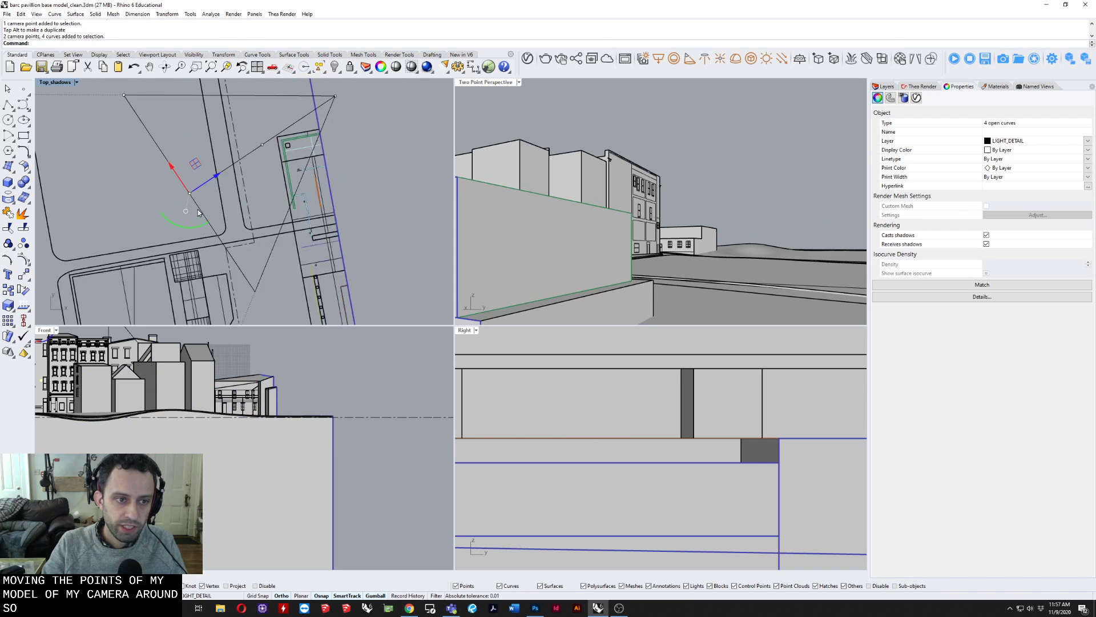
left_click_drag(199, 173, 212, 216)
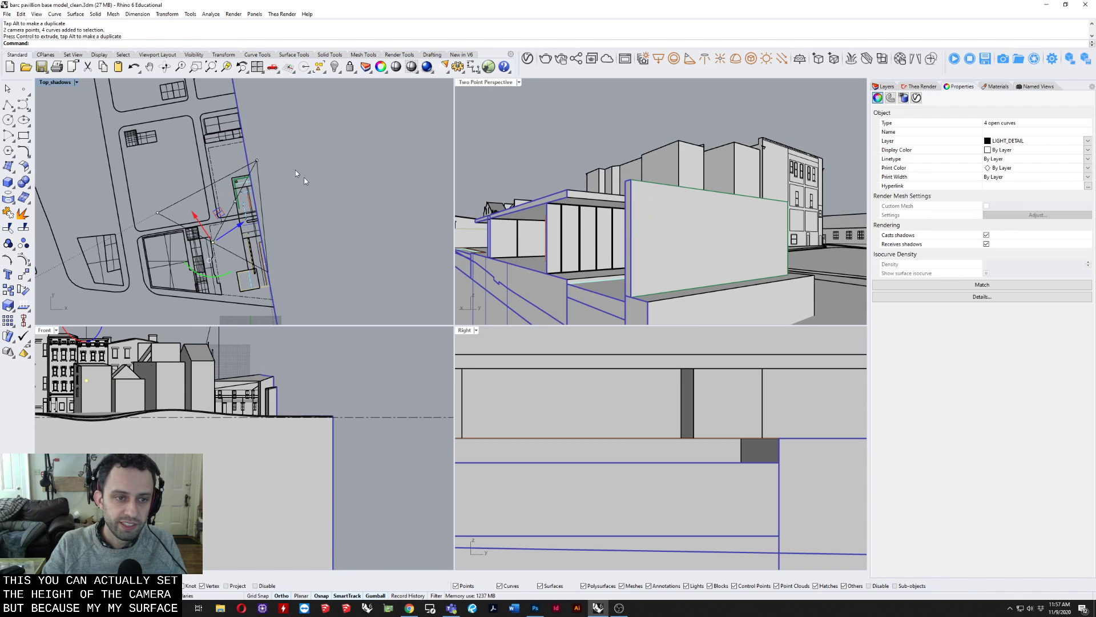
Step: Move the camera point farther northeast in plan, outside the section cut, to take in the whole cut pavilion
scroll(255, 148, "up", 4)
left_click(272, 183)
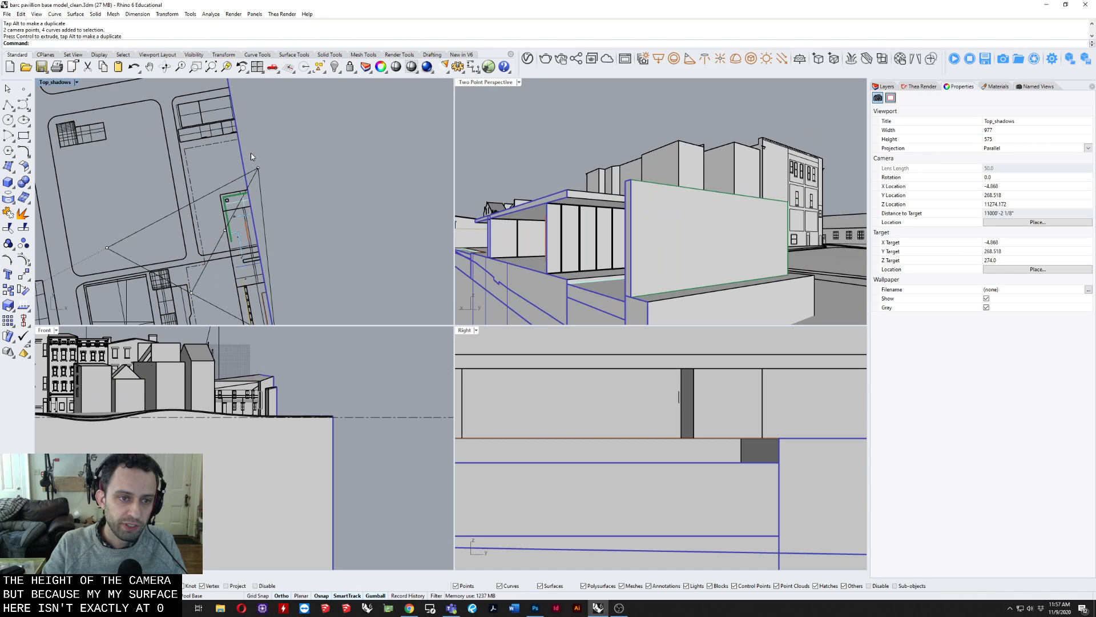
left_click_drag(251, 153, 268, 182)
left_click_drag(277, 144, 316, 145)
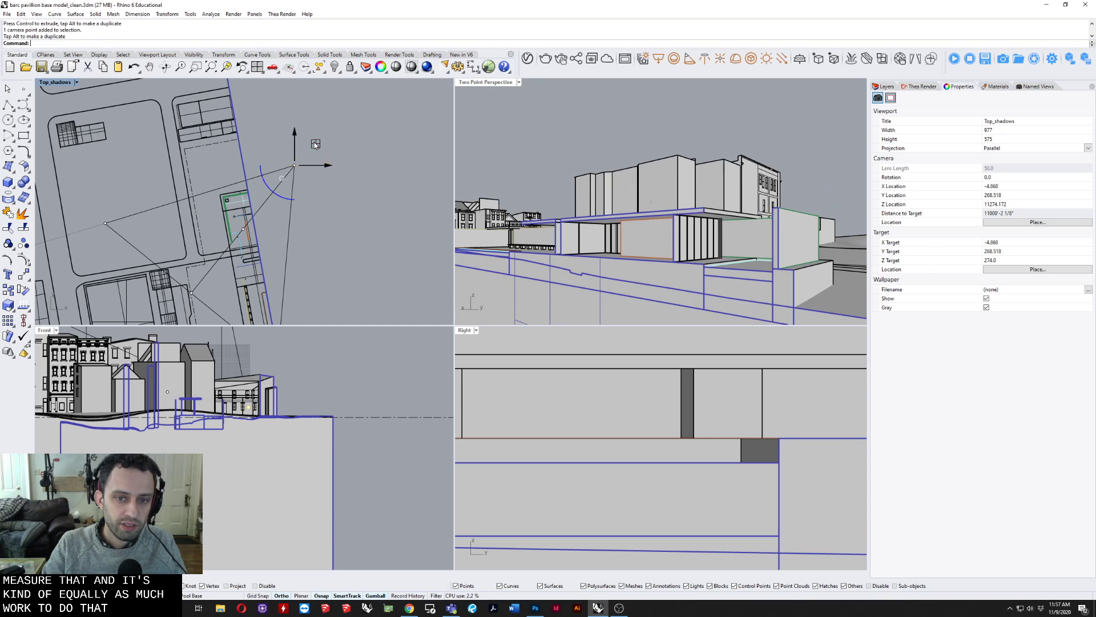
left_click(475, 143)
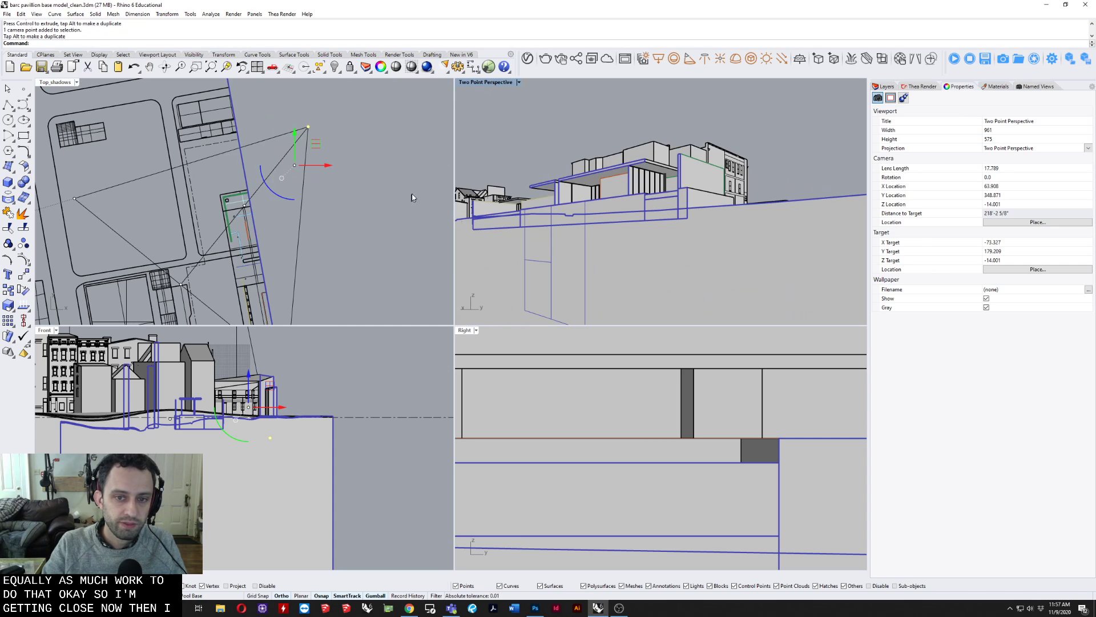
Step: Reframe the enlarged two-point perspective above ground and closer to the pavilion's north end, looking along the cut, and return to four viewports
double_click(488, 83)
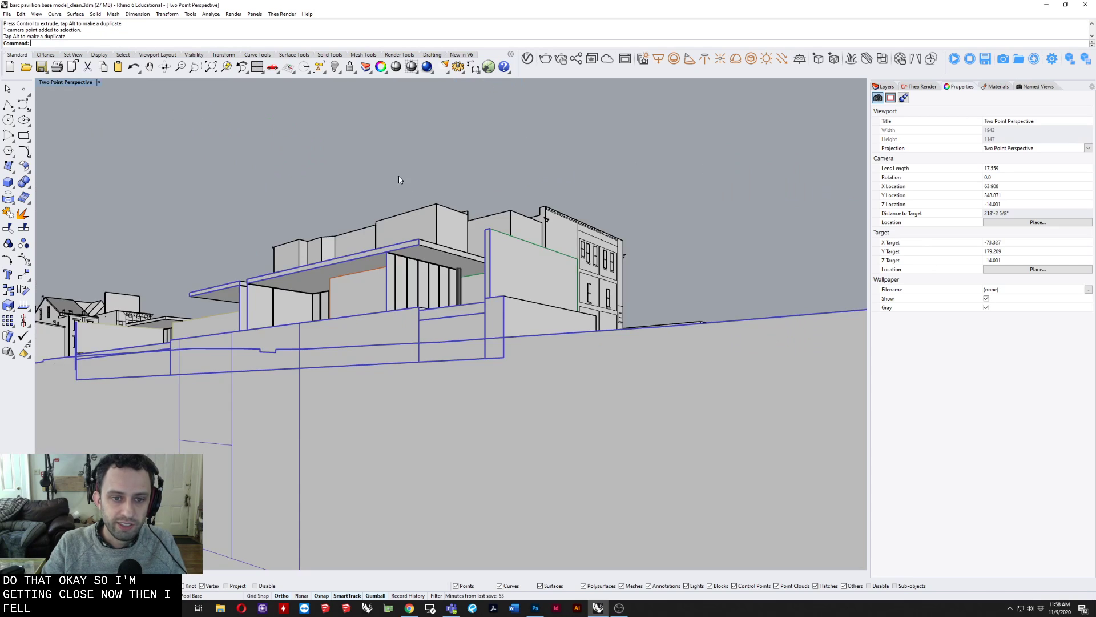
right_click_drag(398, 176, 372, 265)
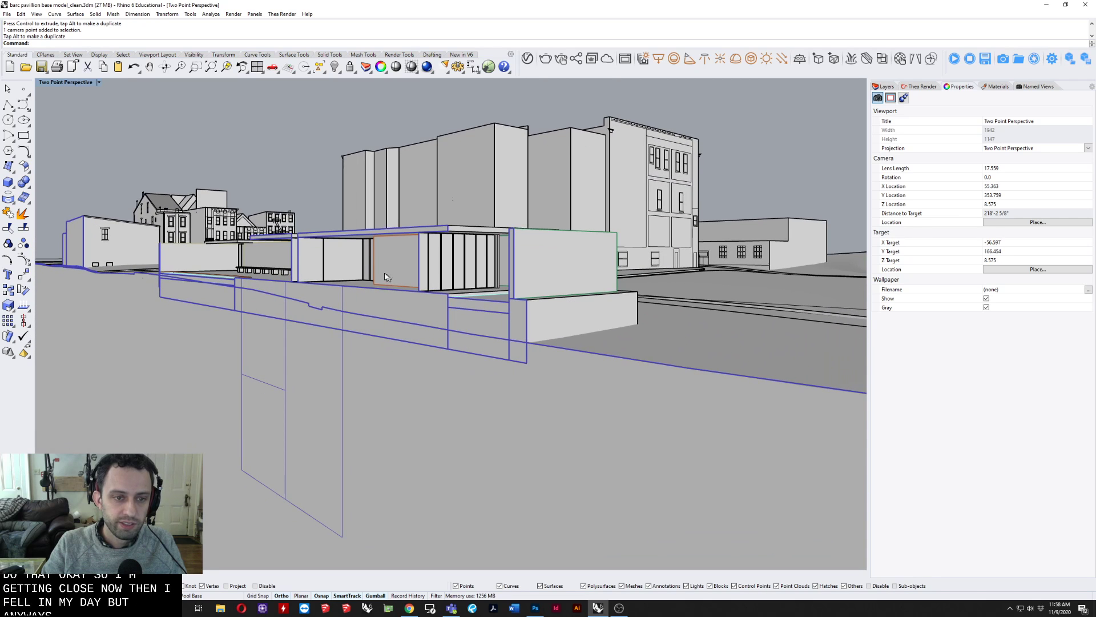
right_click(373, 266)
left_click(309, 202)
right_click_drag(310, 202, 277, 204)
scroll(317, 208, "up", 2)
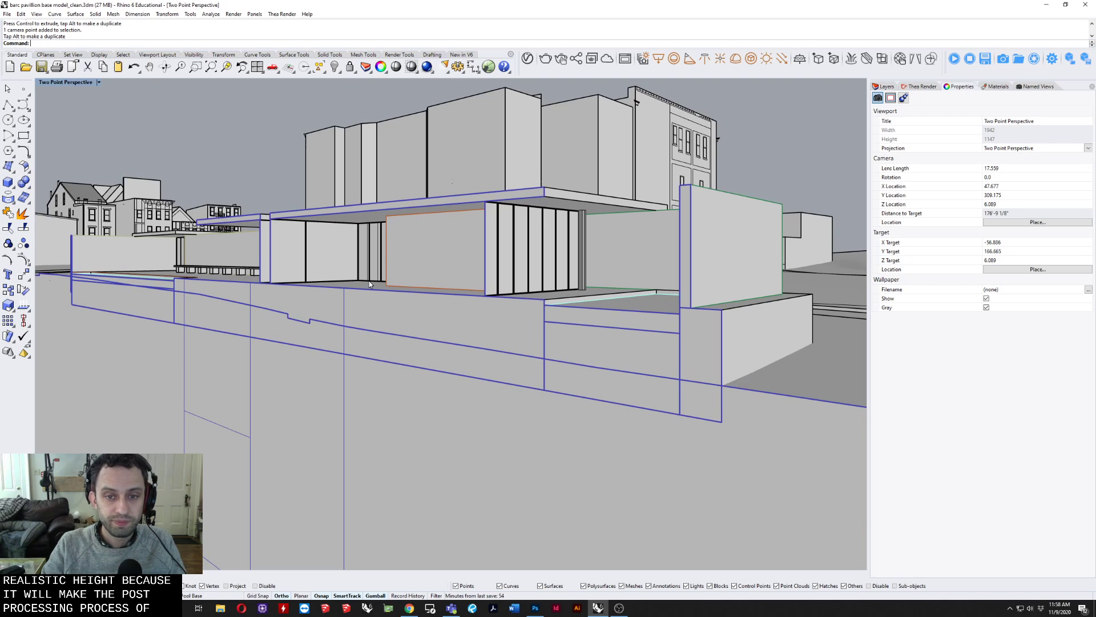
double_click(53, 82)
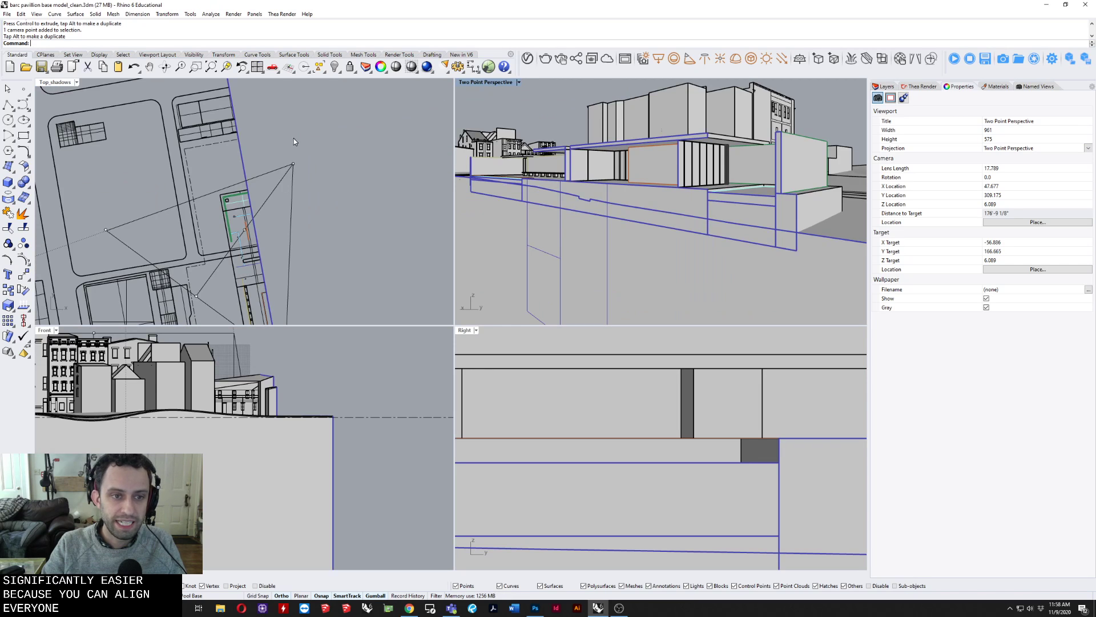
left_click(293, 164)
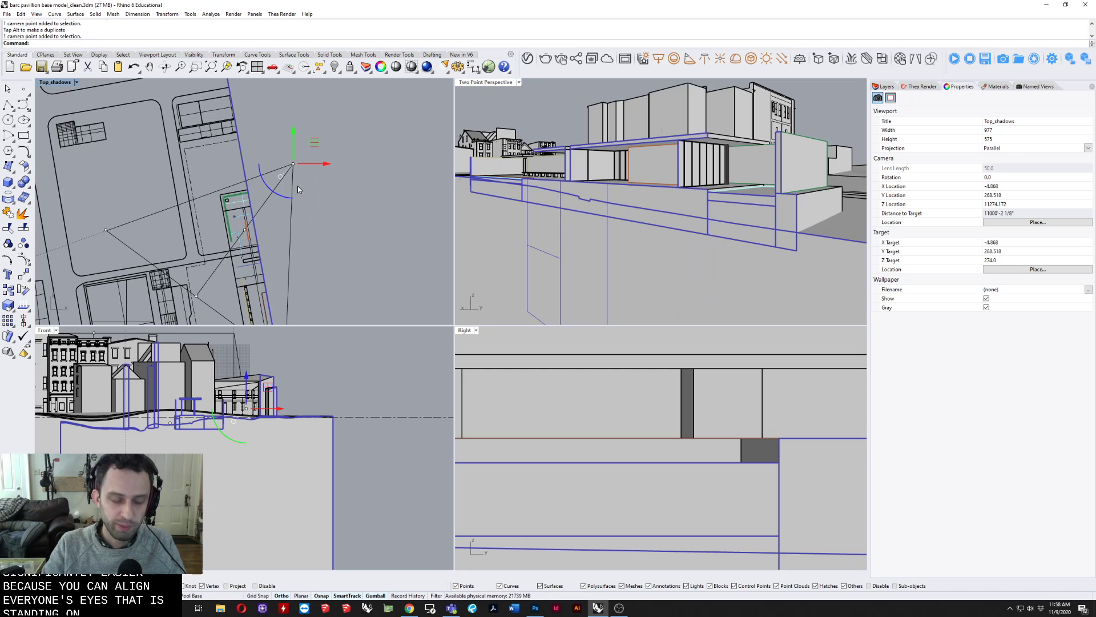
type("M")
key("Return")
type("v")
key("Return")
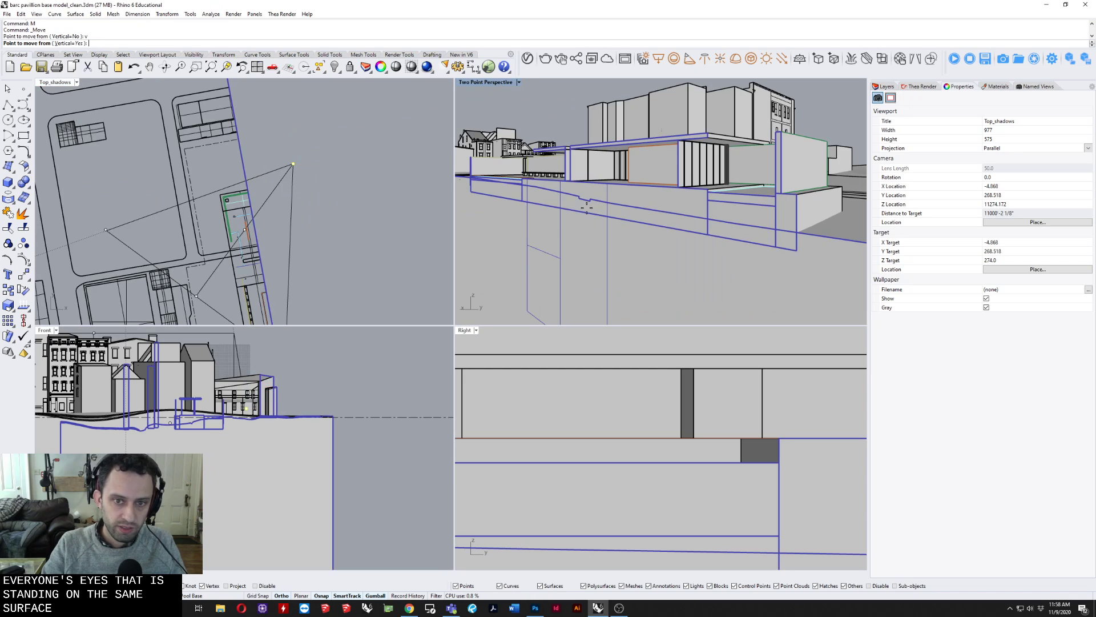
key("Escape")
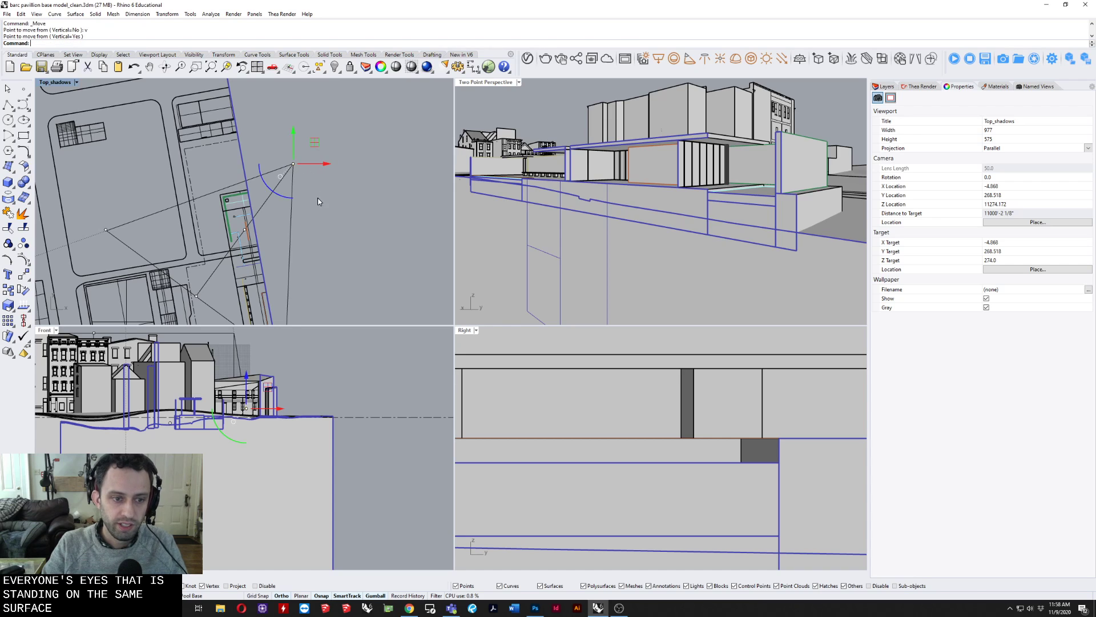
Step: Swing the two-point perspective back to the pool terrace, looking along the bench towards the covered pavilion
right_click_drag(585, 192, 799, 199)
scroll(752, 201, "up", 4)
right_click_drag(711, 219, 800, 209)
scroll(742, 209, "up", 4)
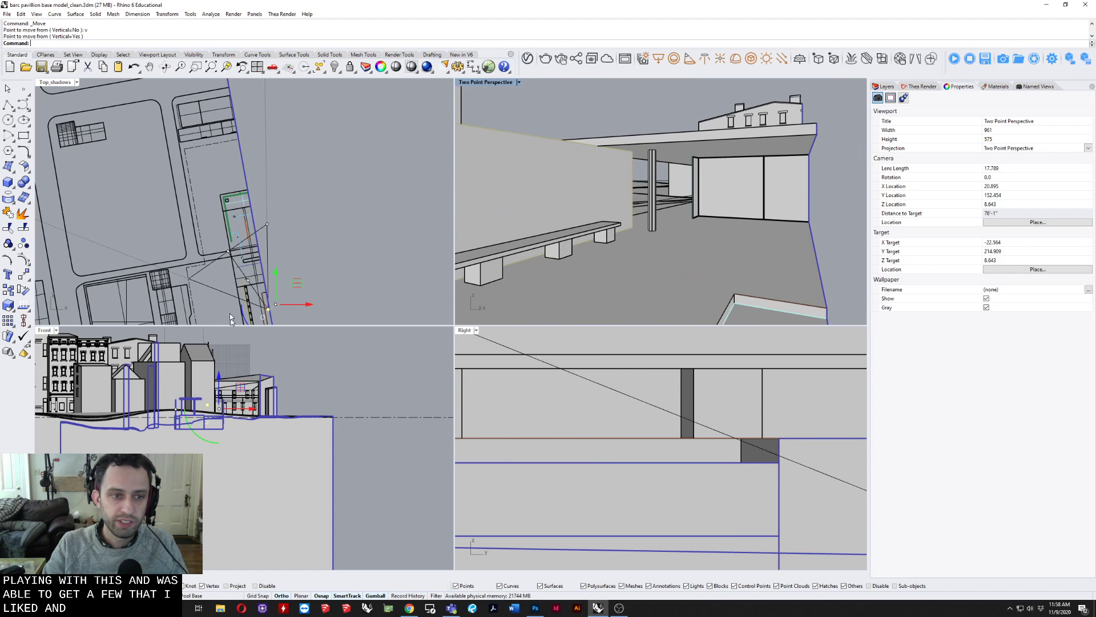
Step: Delete the clipping plane that cuts through the pavilion model
left_click(283, 193)
scroll(286, 391, "down", 6)
scroll(317, 160, "down", 16)
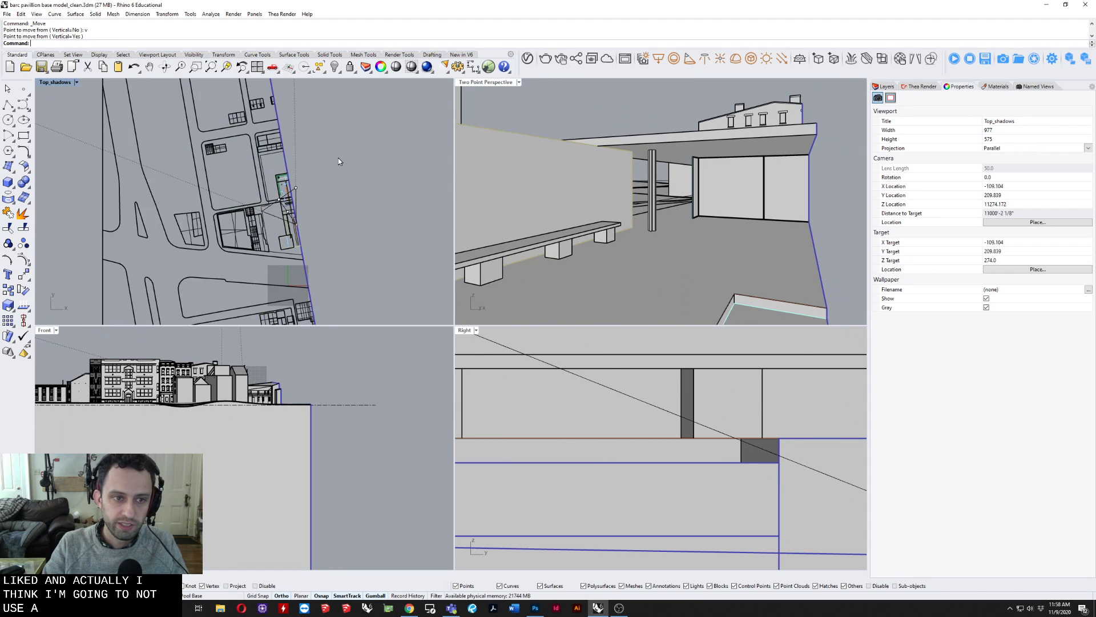
right_click_drag(312, 187, 255, 245)
scroll(256, 153, "up", 6)
scroll(258, 155, "down", 8)
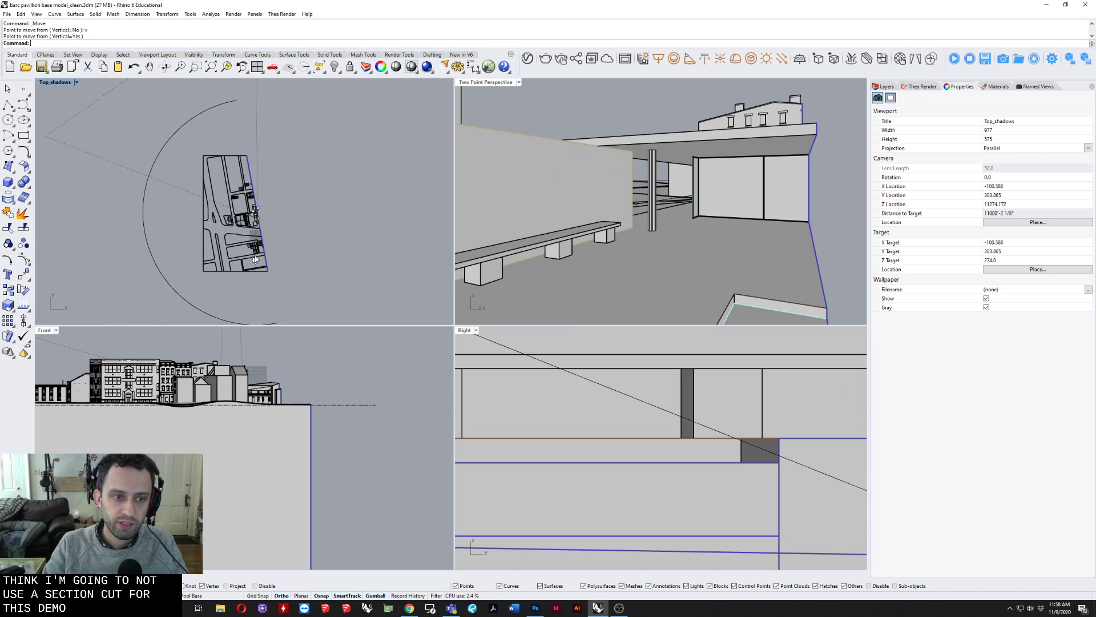
scroll(252, 191, "up", 6)
scroll(772, 131, "down", 8)
right_click_drag(782, 149, 776, 223, "shift")
left_click(774, 225)
key("Delete")
Step: Reframe the two-point perspective from the near end of the pool, looking across the water towards the covered pavilion
scroll(789, 177, "up", 6)
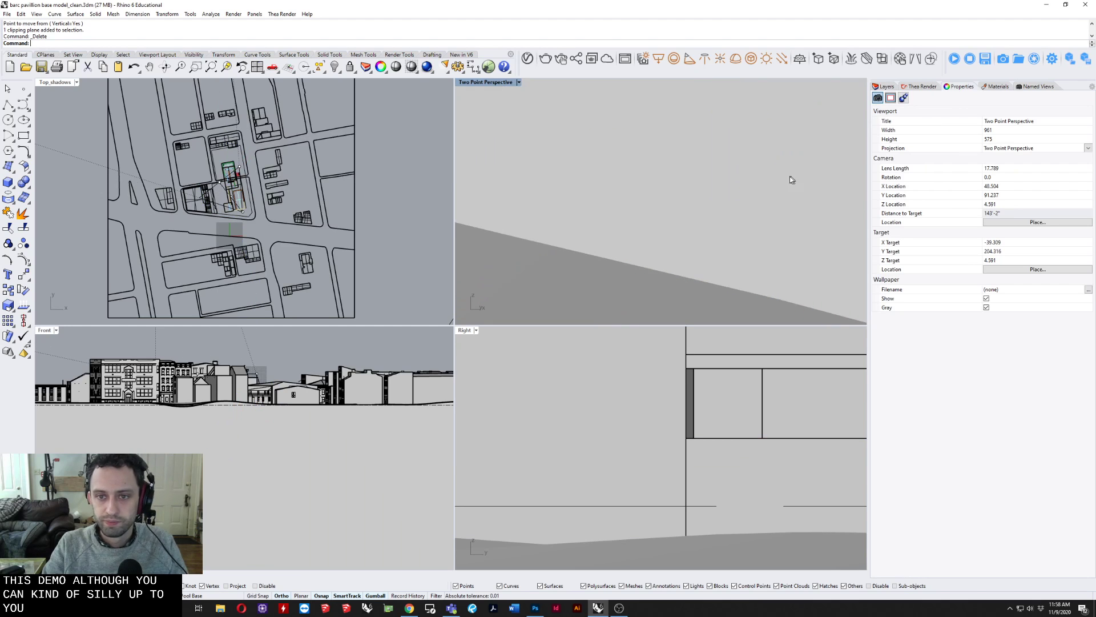
right_click_drag(790, 177, 727, 210, "shift")
scroll(734, 205, "down", 3)
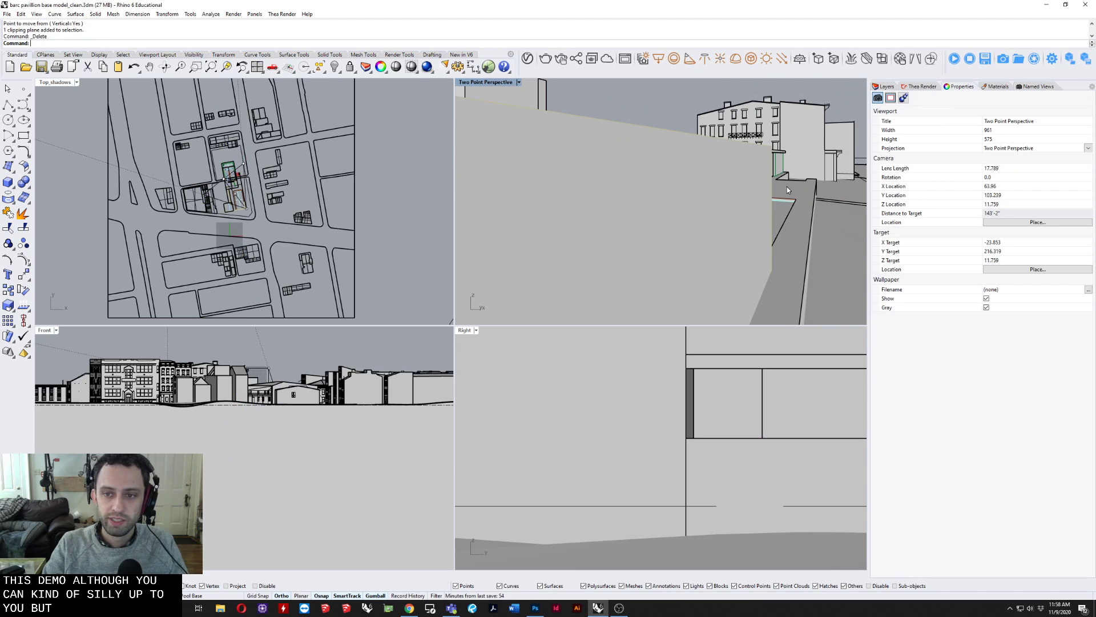
scroll(788, 190, "up", 2)
right_click_drag(789, 192, 848, 181)
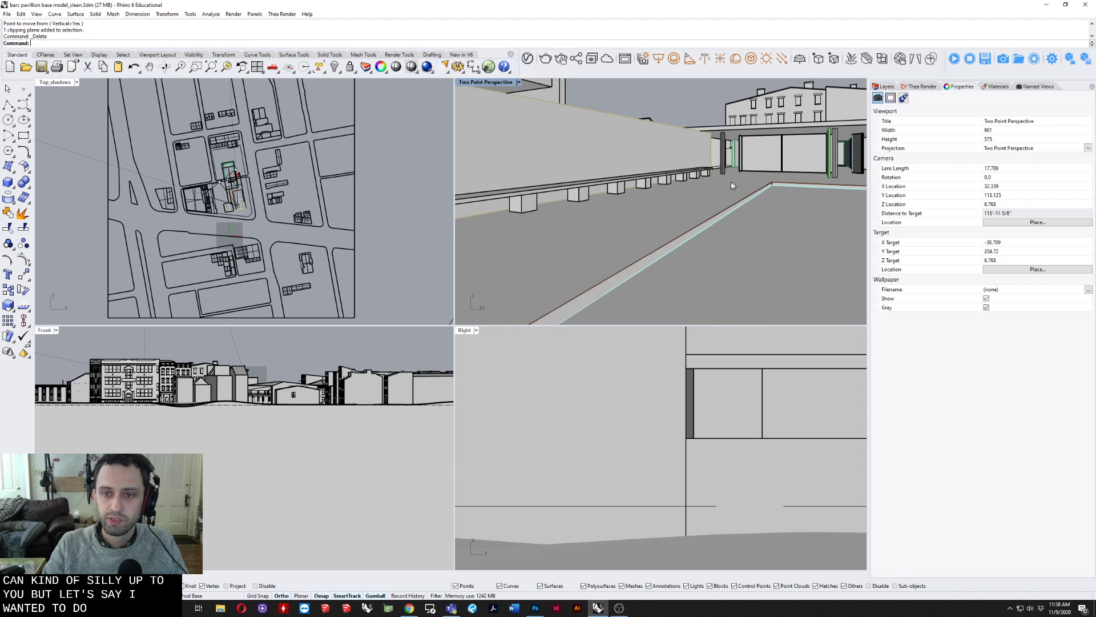
right_click_drag(733, 185, 645, 186, "shift")
scroll(261, 207, "up", 3)
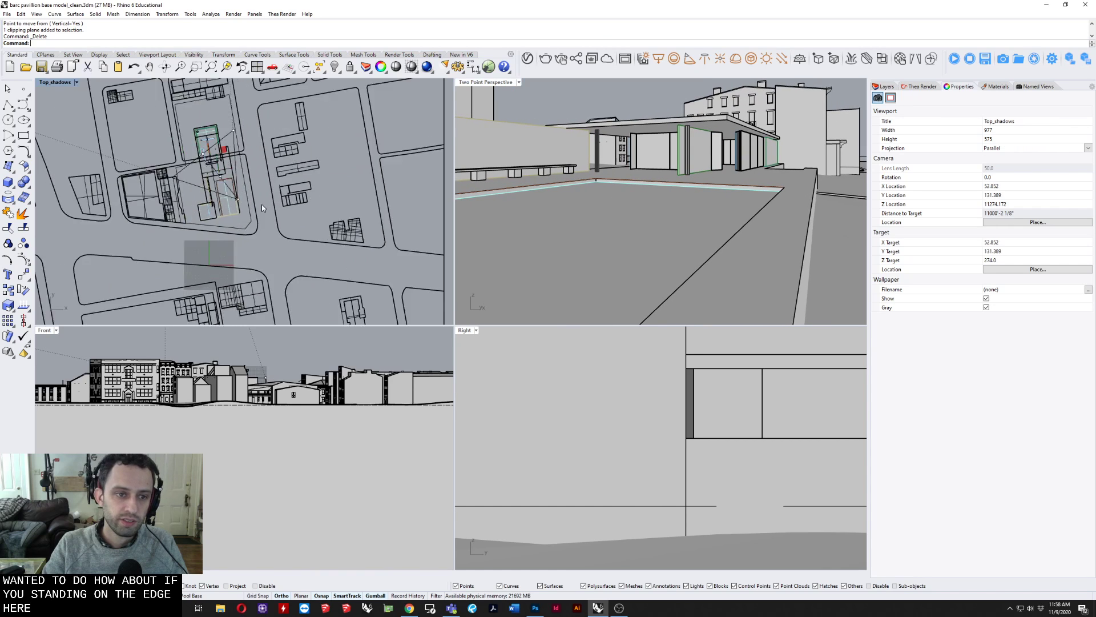
Step: Snap the camera point onto the terrace edge beside the pool in plan and raise it 5.5 feet to eye height
scroll(262, 205, "up", 5)
left_click(221, 182)
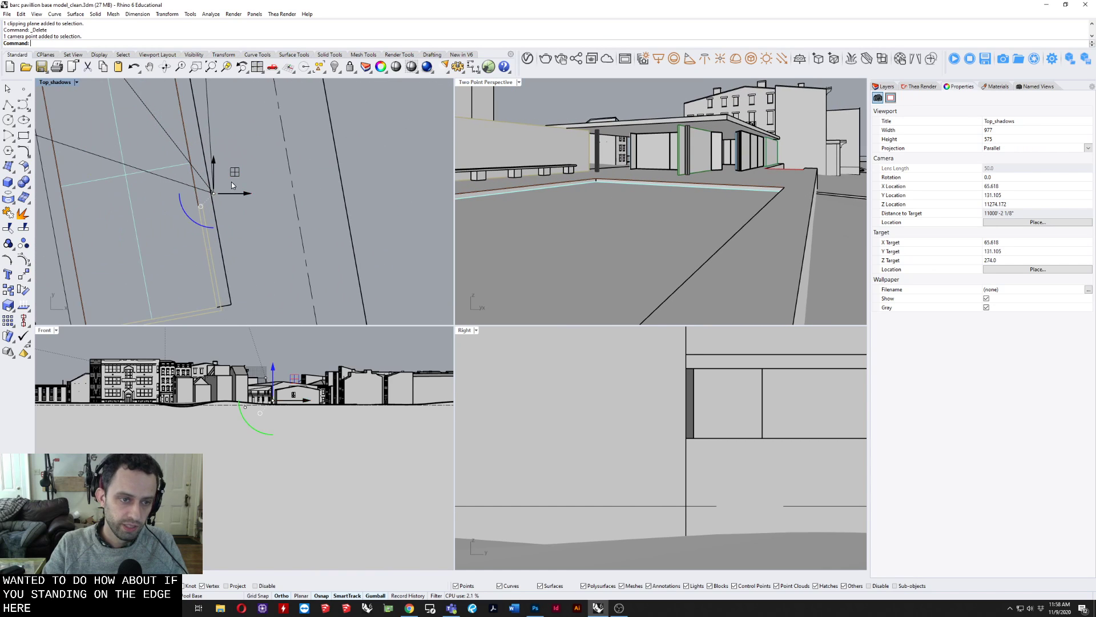
type("m")
key("Return")
left_click(215, 194)
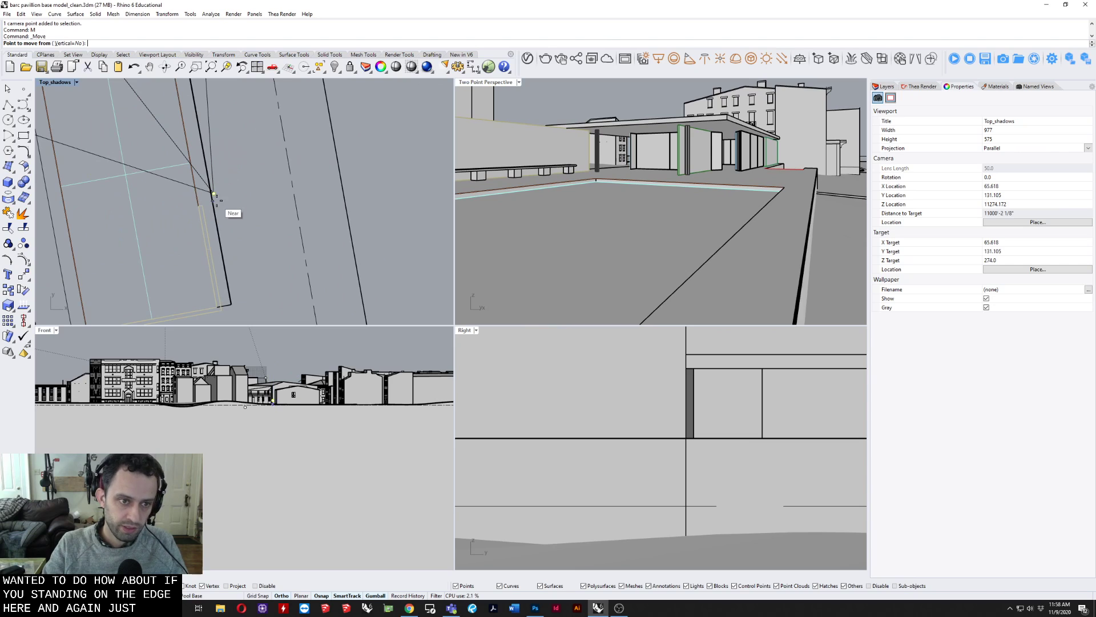
left_click(211, 197)
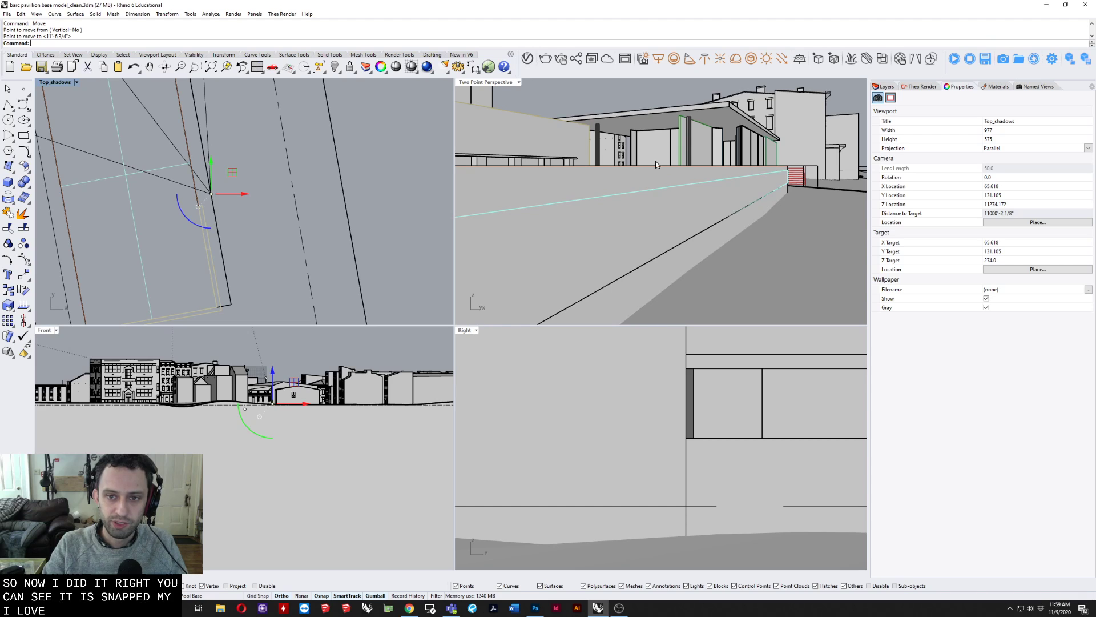
left_click(273, 371)
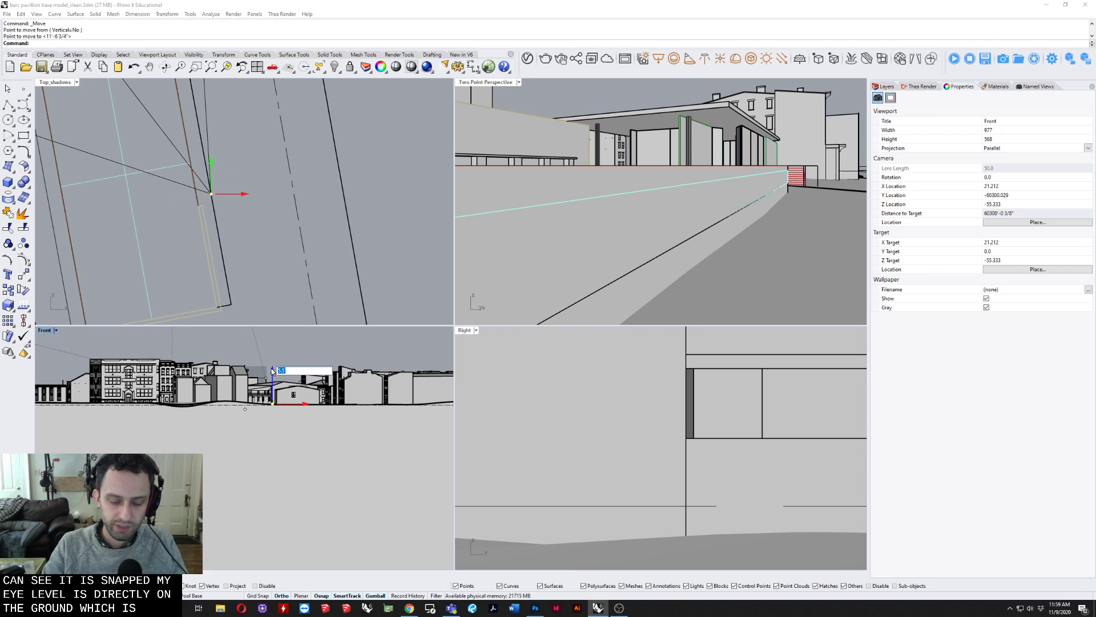
key("Return")
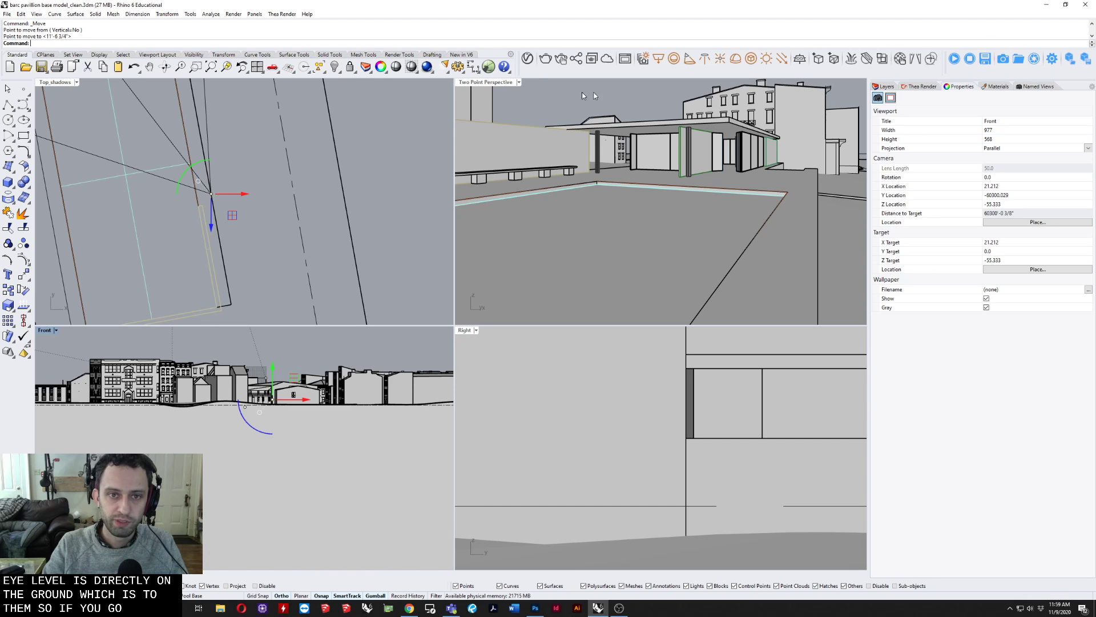
Step: Maximize the two-point perspective viewport and rotate the camera slightly to fine-tune the framing of the pool and pavilion
double_click(486, 82)
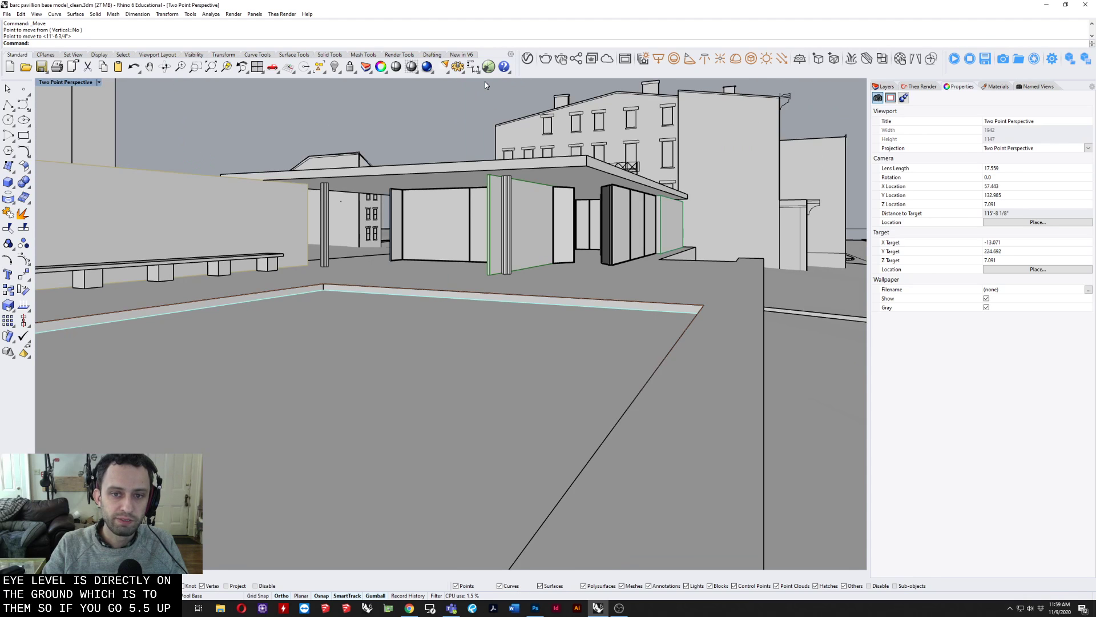
right_click(164, 68)
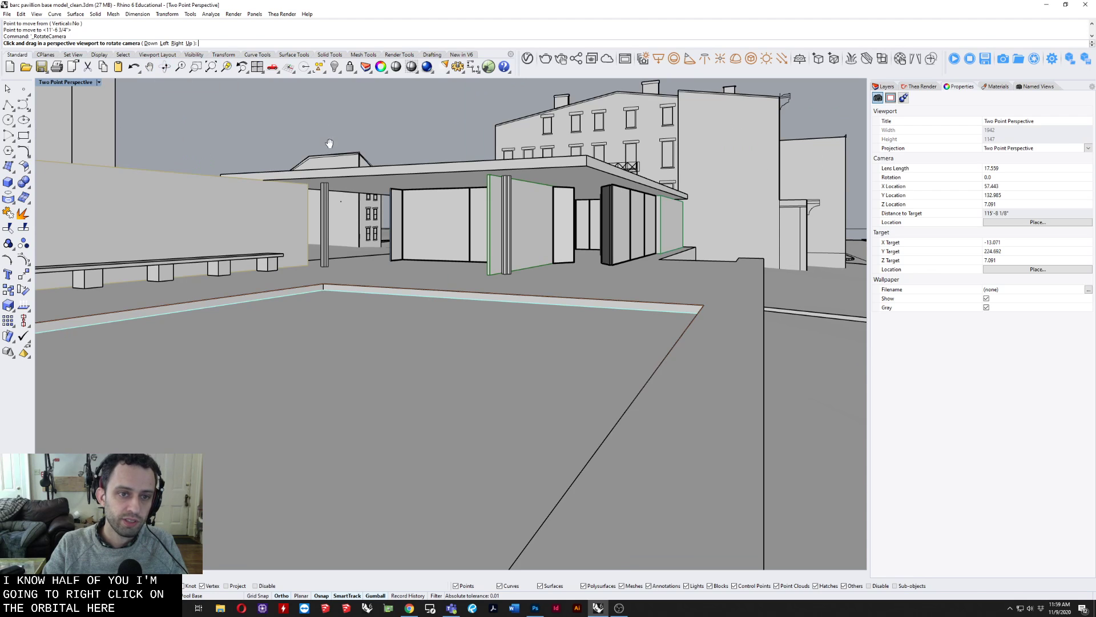
mouse_move(329, 144)
left_mouse_down()
mouse_move(677, 142)
mouse_move(331, 150)
left_mouse_up()
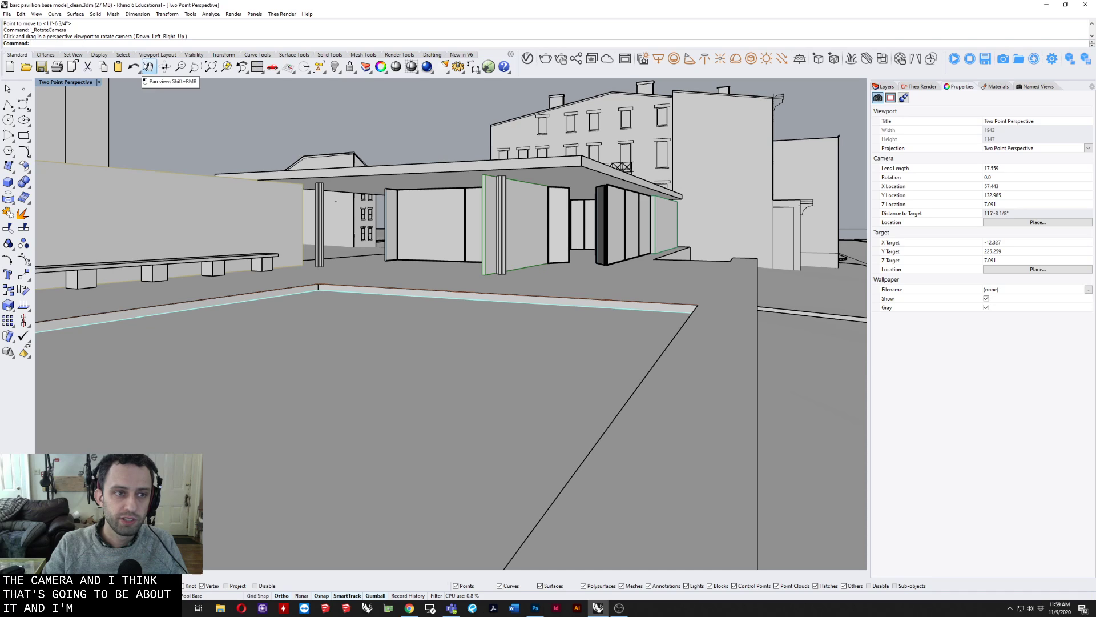
left_click(148, 67)
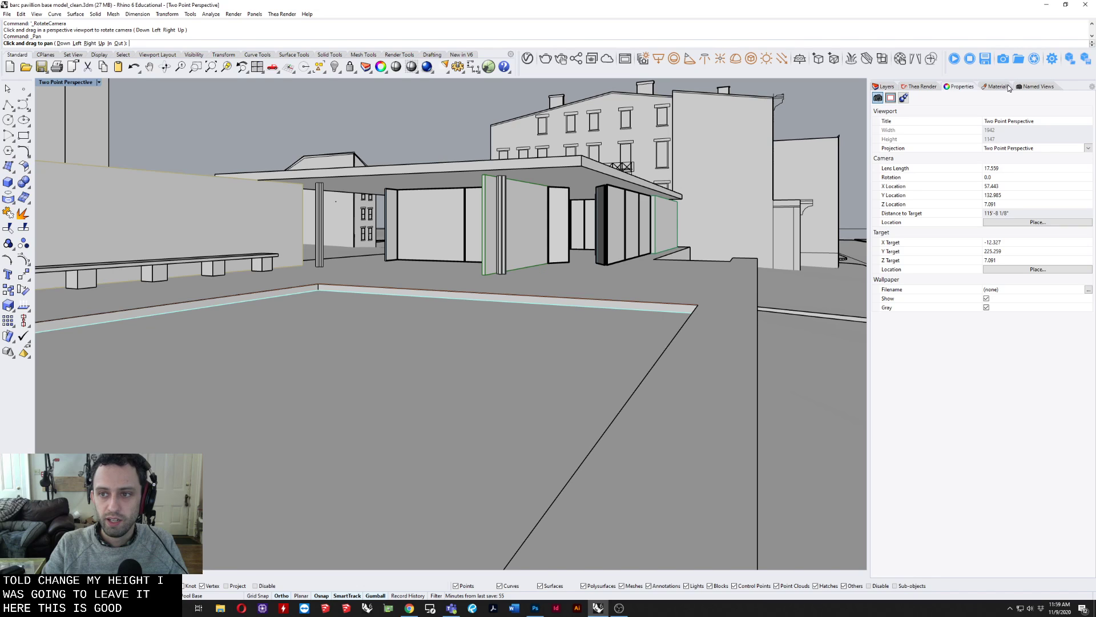
Step: Save the current perspective as a named view called "saved view"
left_click(1036, 86)
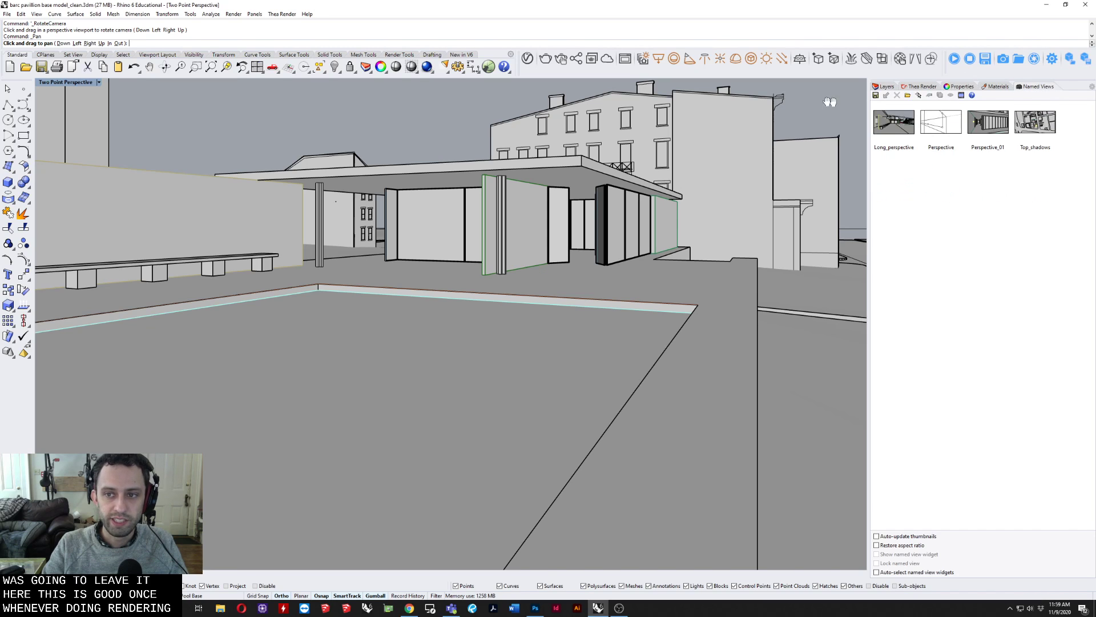
left_click(876, 96)
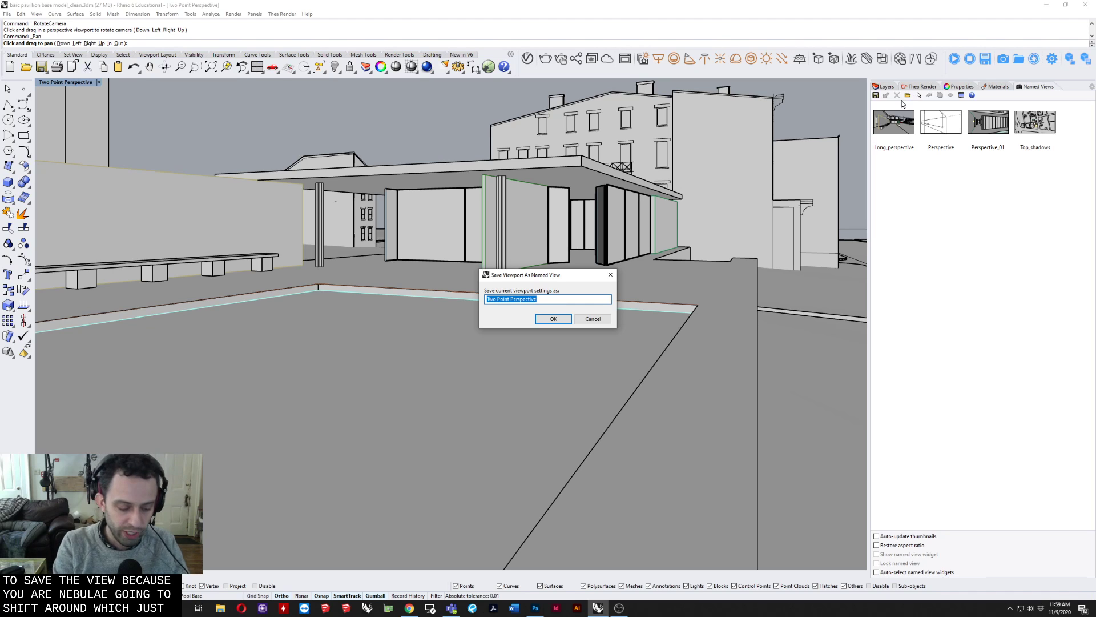
type("saved")
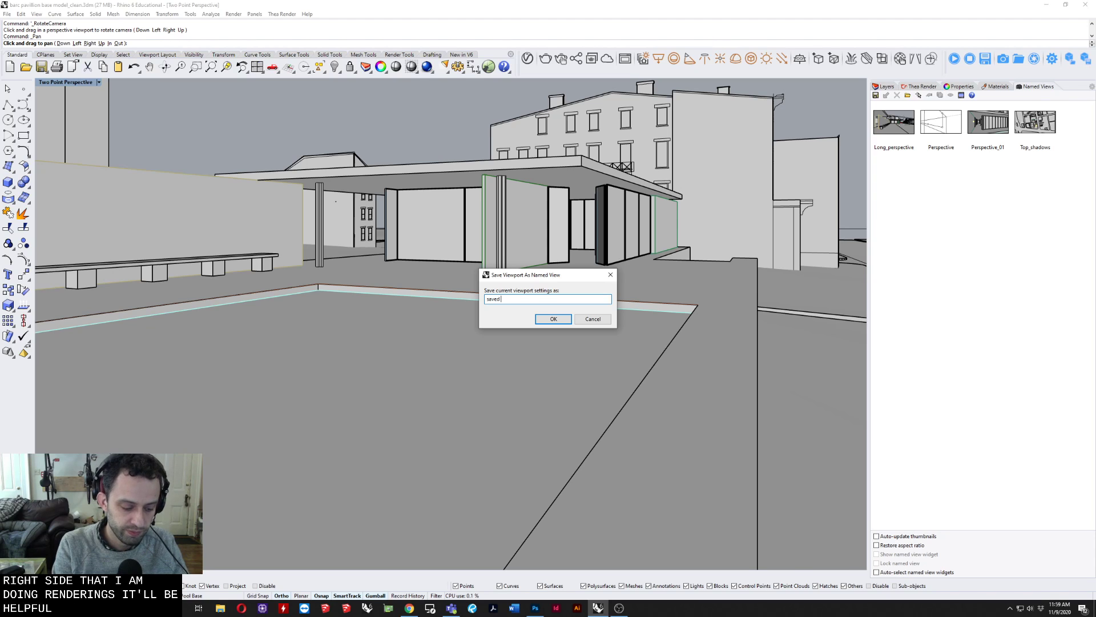
type("w")
key("Return")
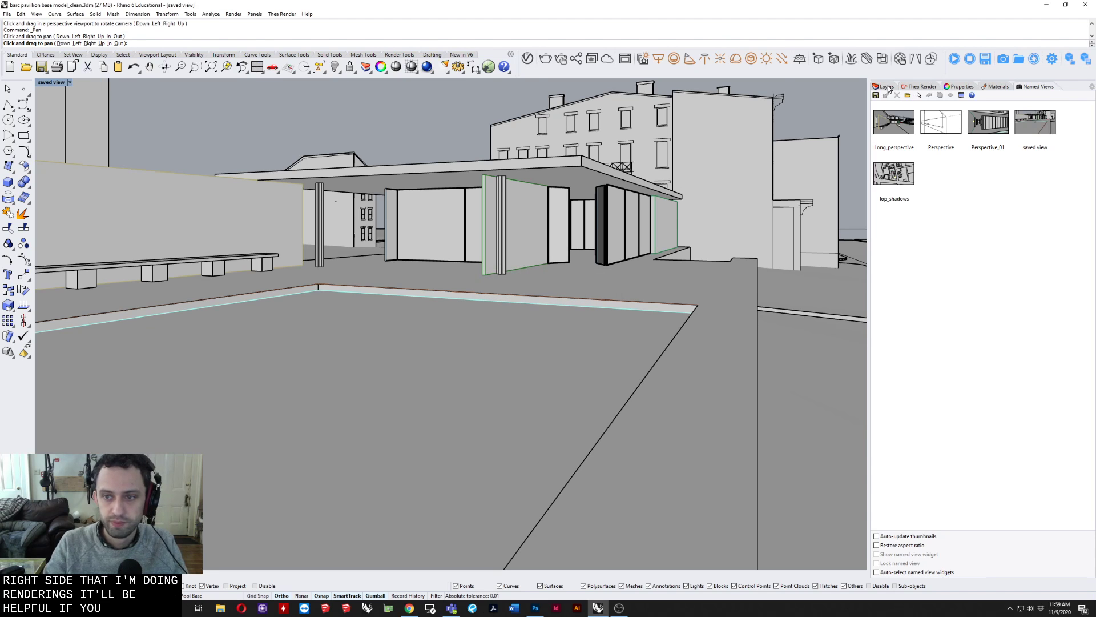
Step: Test the named views by restoring Perspective_01, panning away from "saved view" and restoring "saved view"
double_click(988, 122)
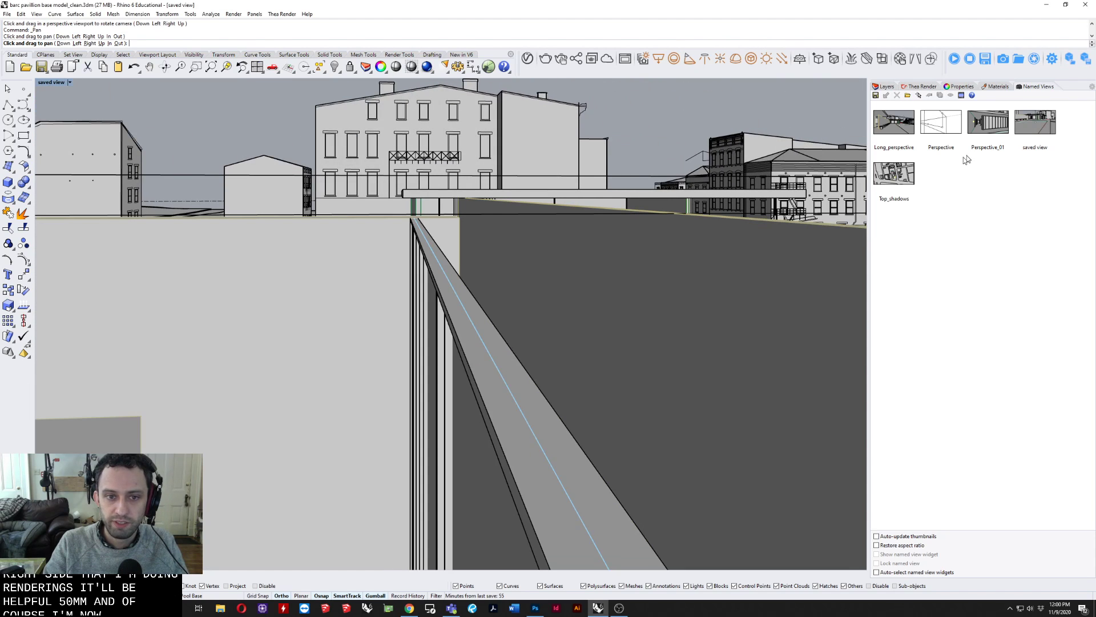
double_click(1035, 122)
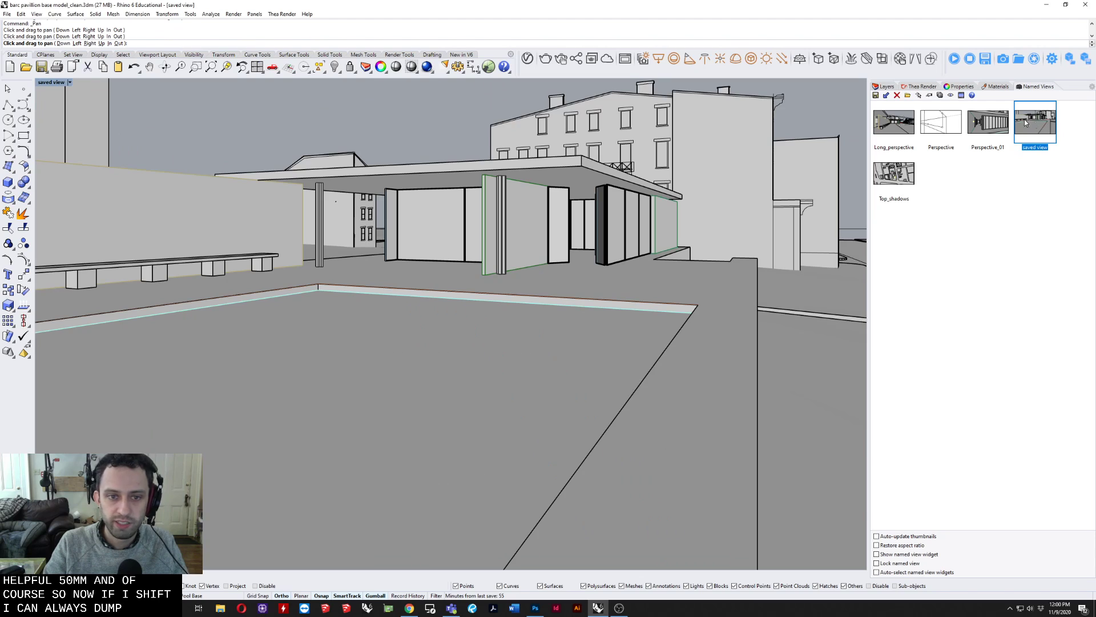
left_click_drag(416, 107, 351, 104)
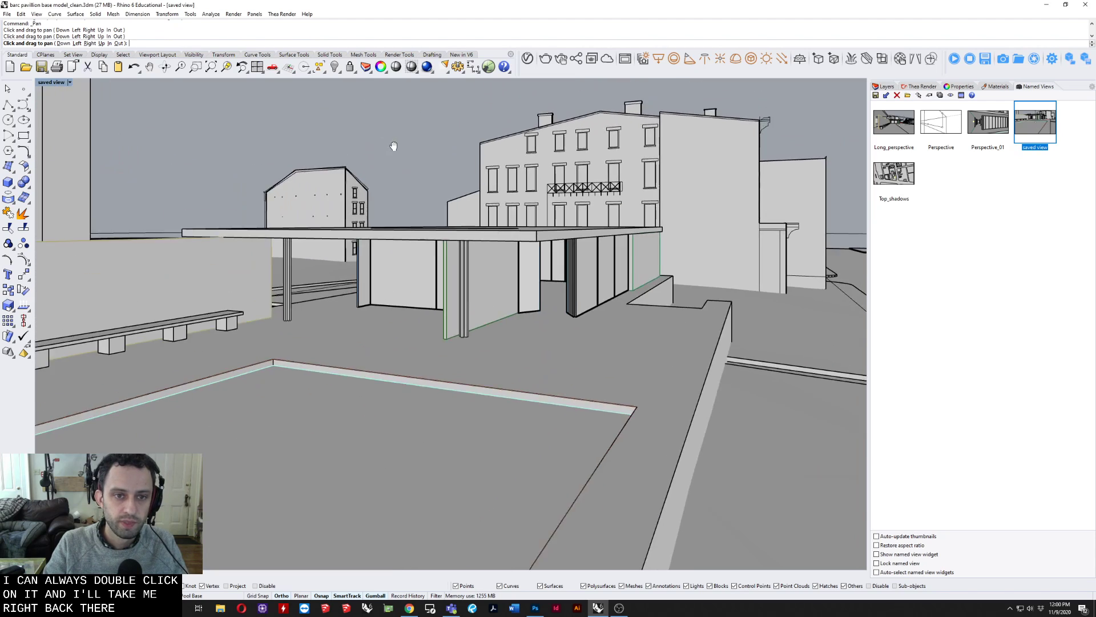
left_click_drag(419, 197, 408, 119)
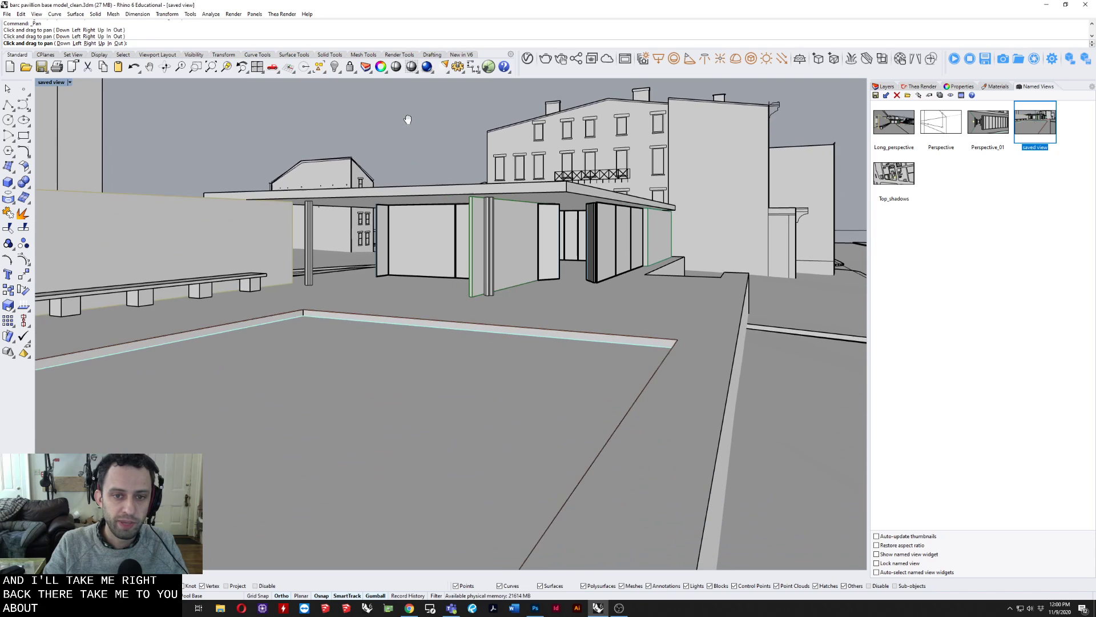
key("Escape")
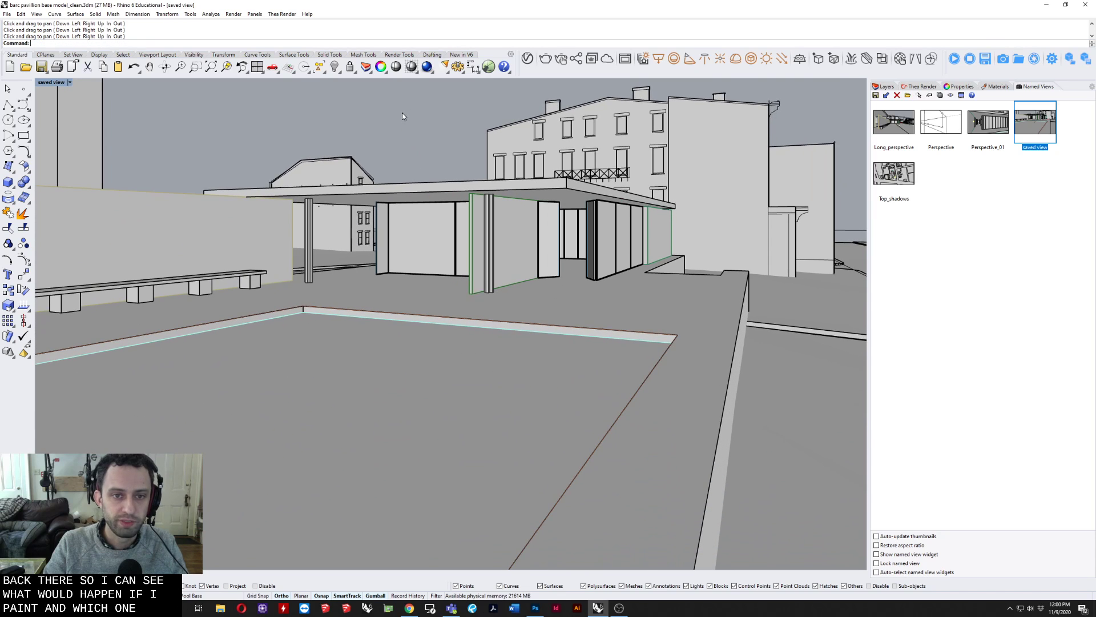
double_click(1049, 119)
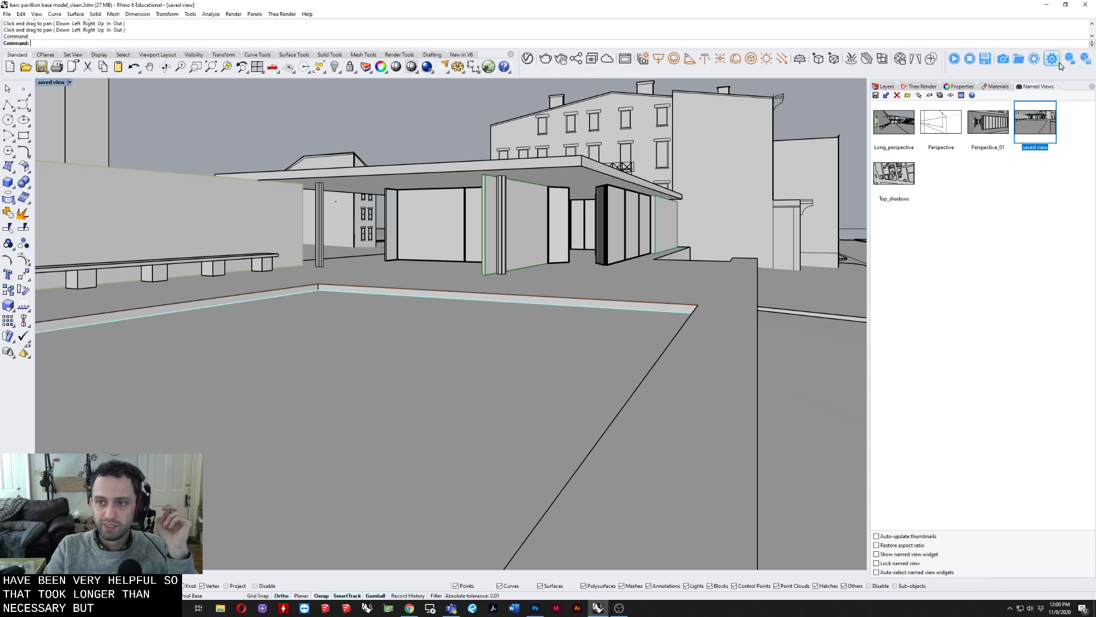
Step: Examine the Thea render settings, including Clay Render, Devices and the engines offered in Interactive mode
left_click(917, 86)
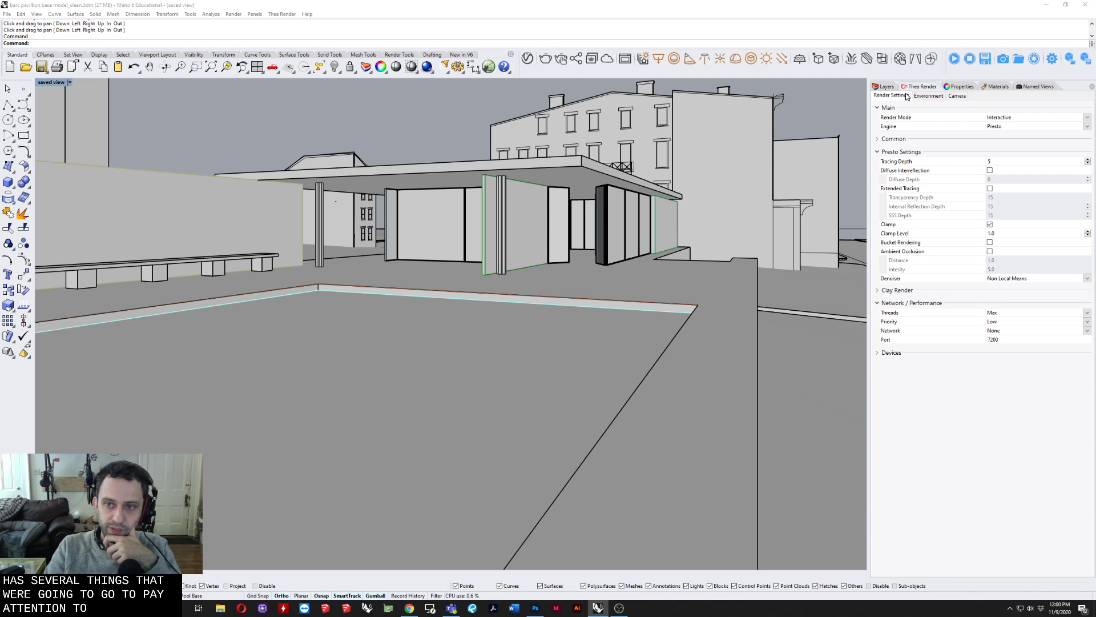
left_click(897, 291)
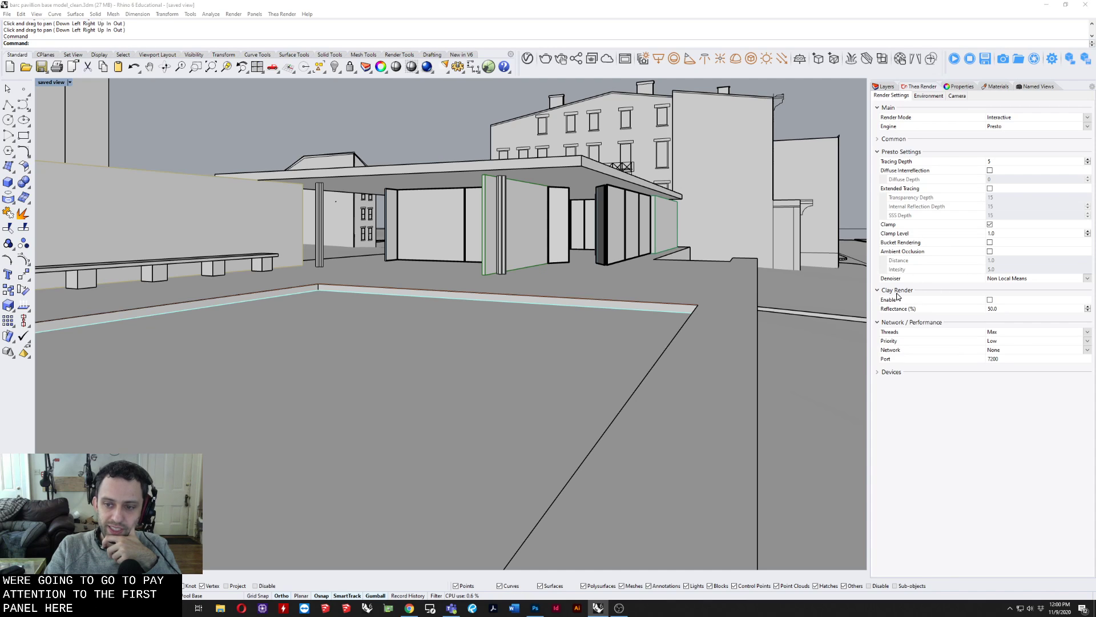
left_click(890, 372)
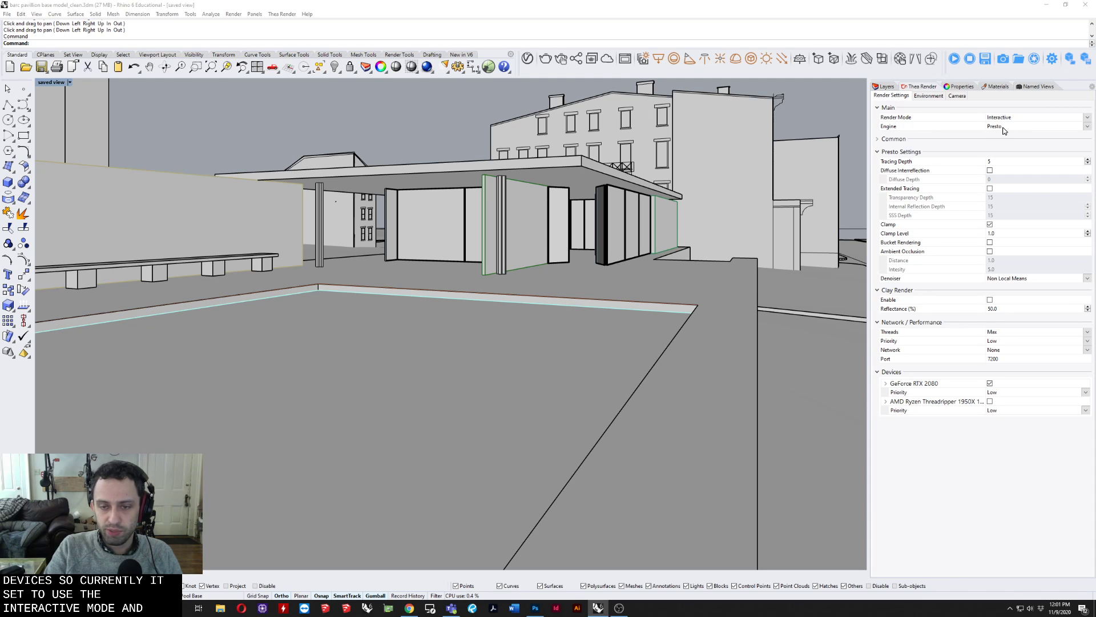
left_click(1090, 127)
left_click(1088, 127)
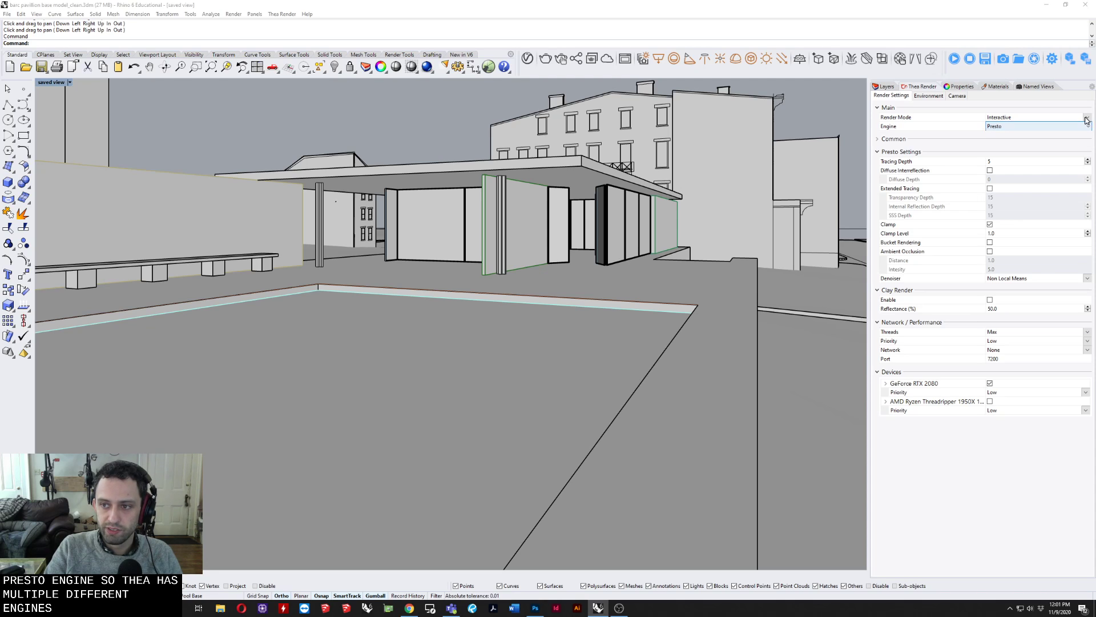
left_click(1087, 127)
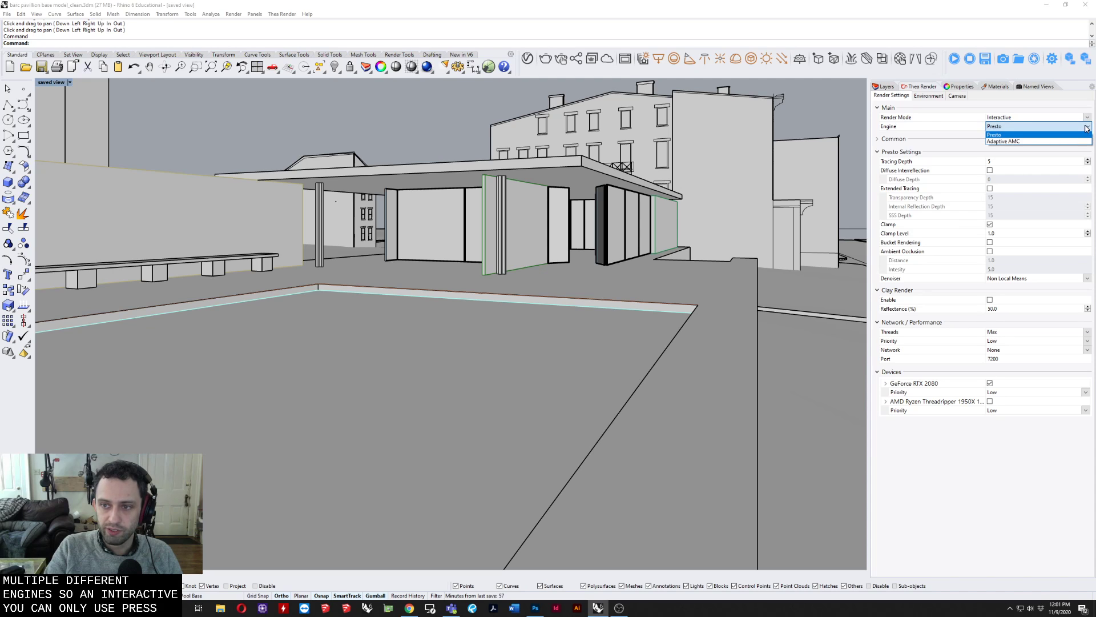
left_click(1087, 128)
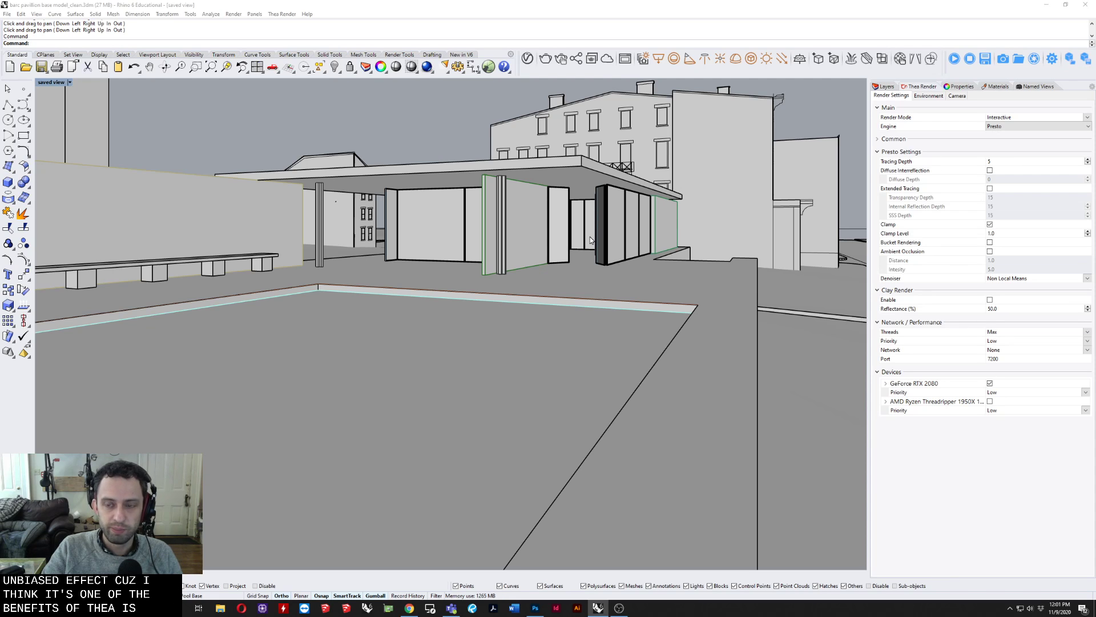
Step: Check the engines offered in Production render mode, keep Presto, return the mode to Interactive and review the AMD processor in Devices
left_click(1087, 119)
left_click(1075, 126)
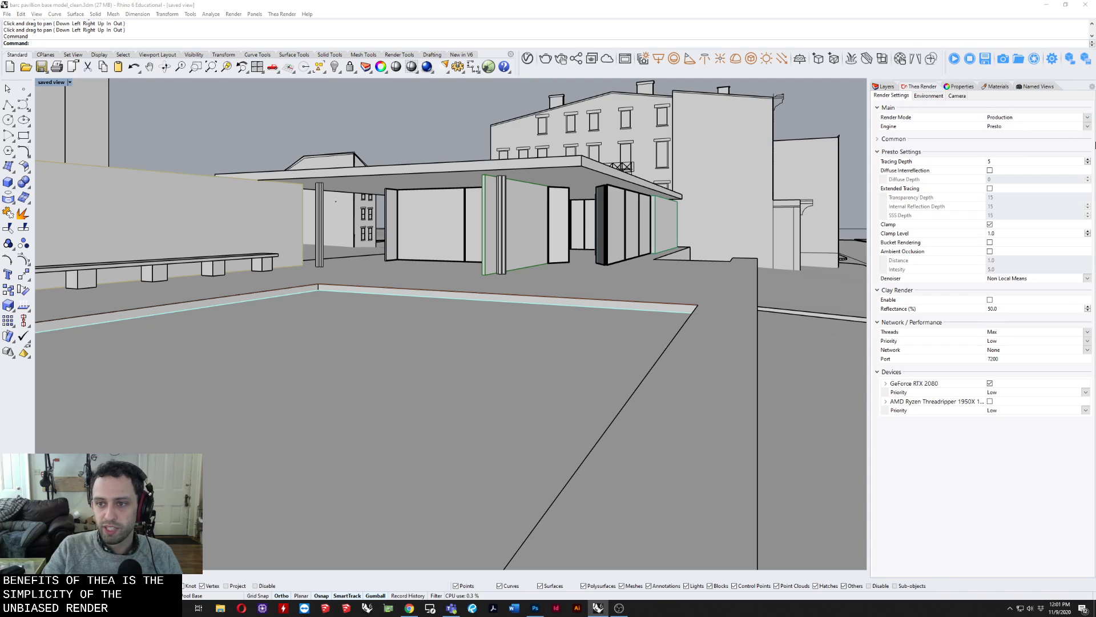
left_click(1088, 126)
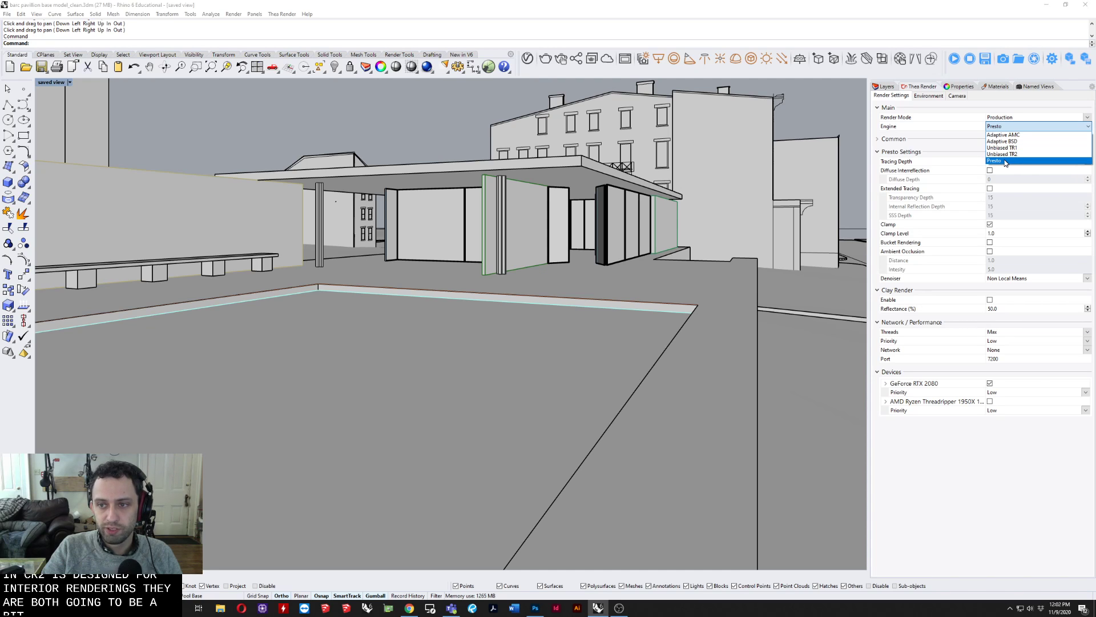
left_click(1003, 161)
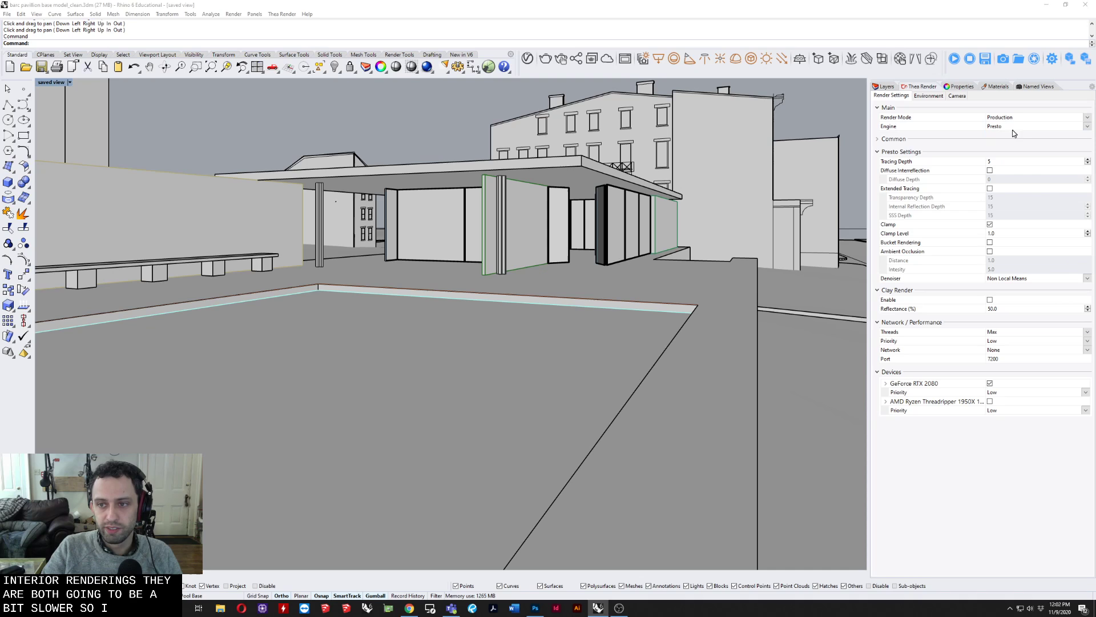
left_click(1085, 117)
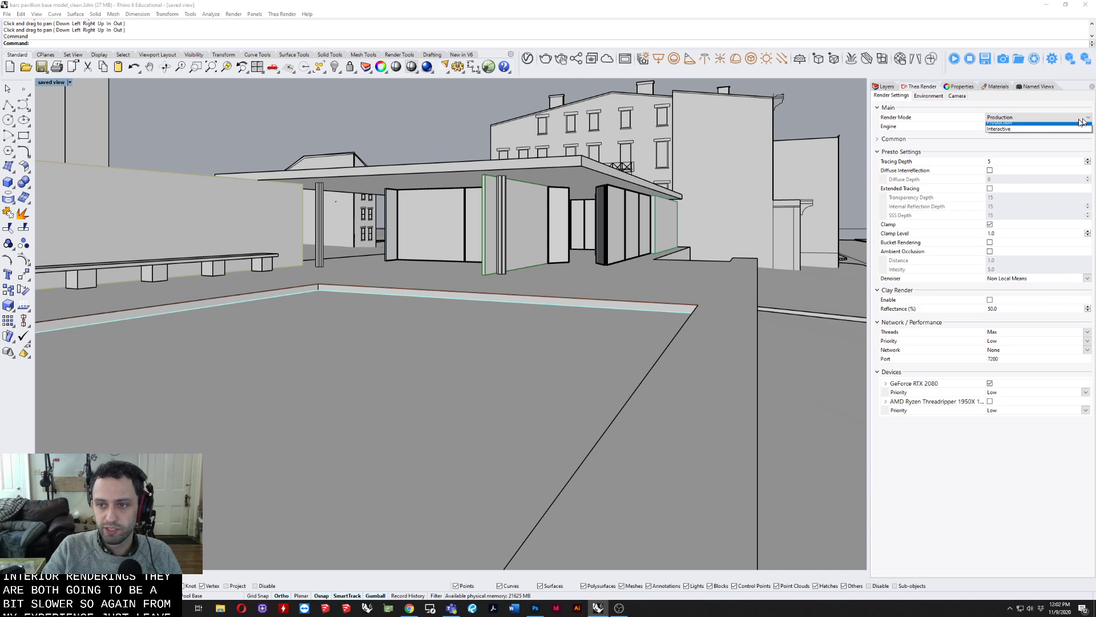
left_click(1011, 133)
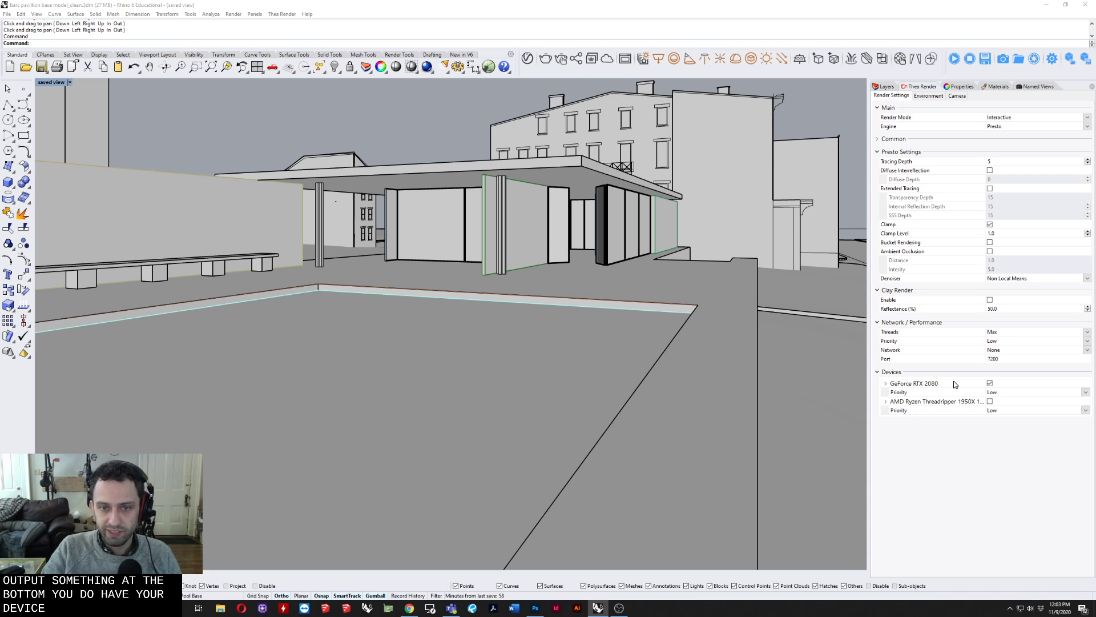
left_click(990, 401)
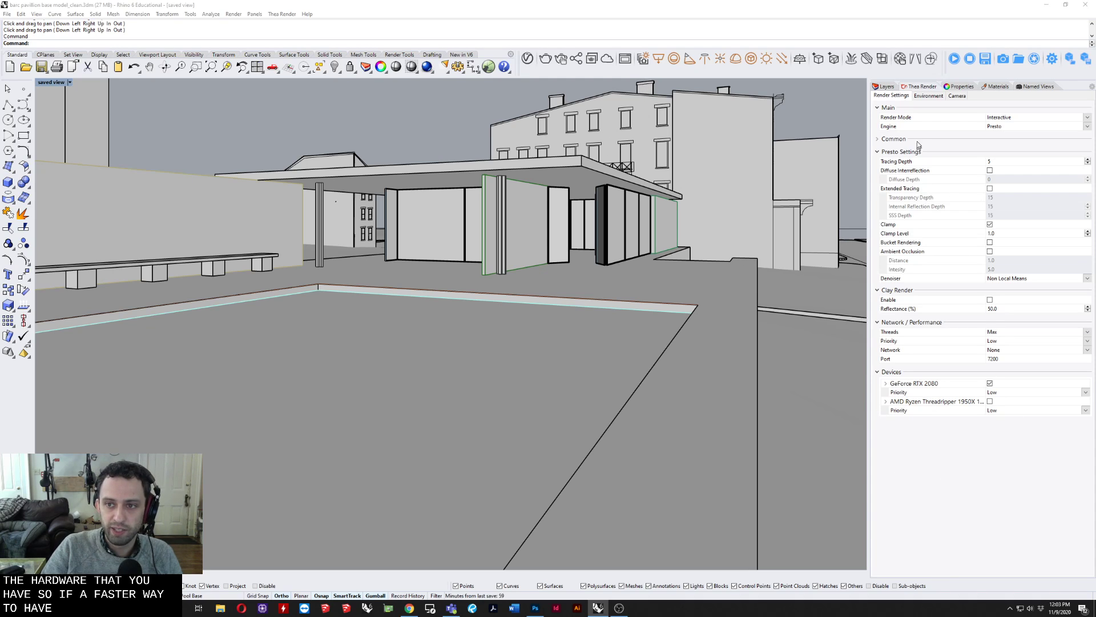
Step: Try enabling Soft Shadow in the sun settings of the Thea environment and switch it off again
left_click(920, 96)
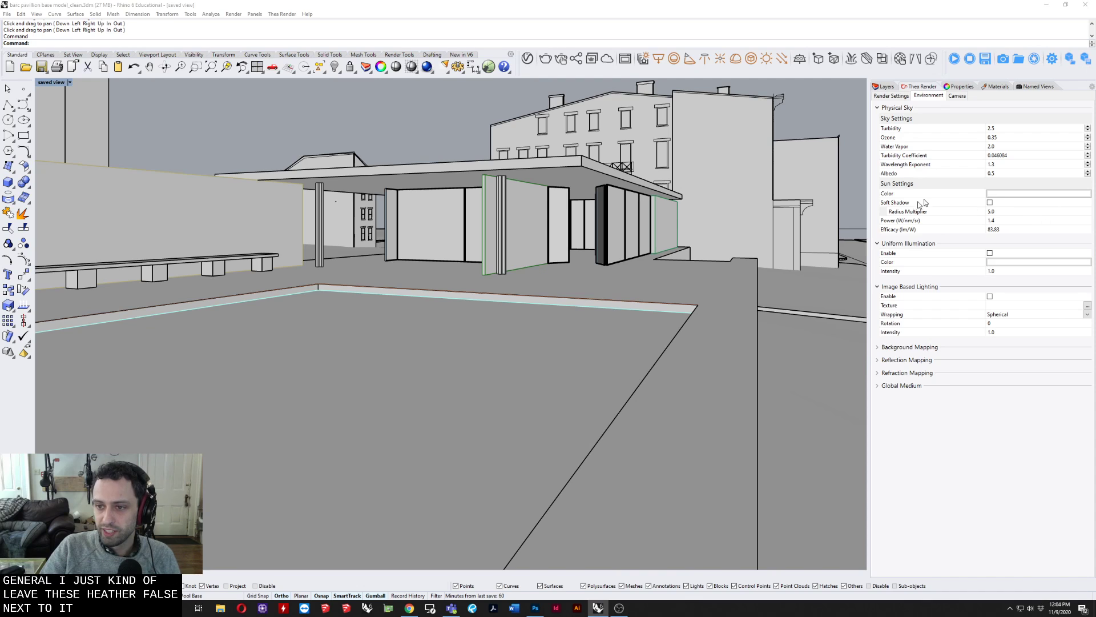
left_click(990, 203)
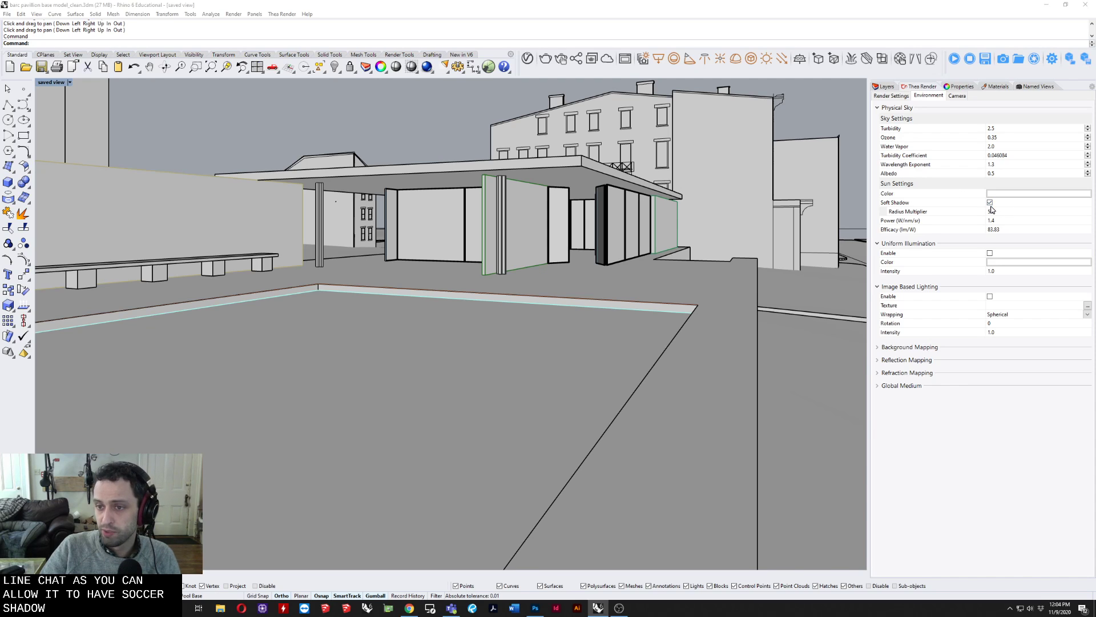
left_click(990, 203)
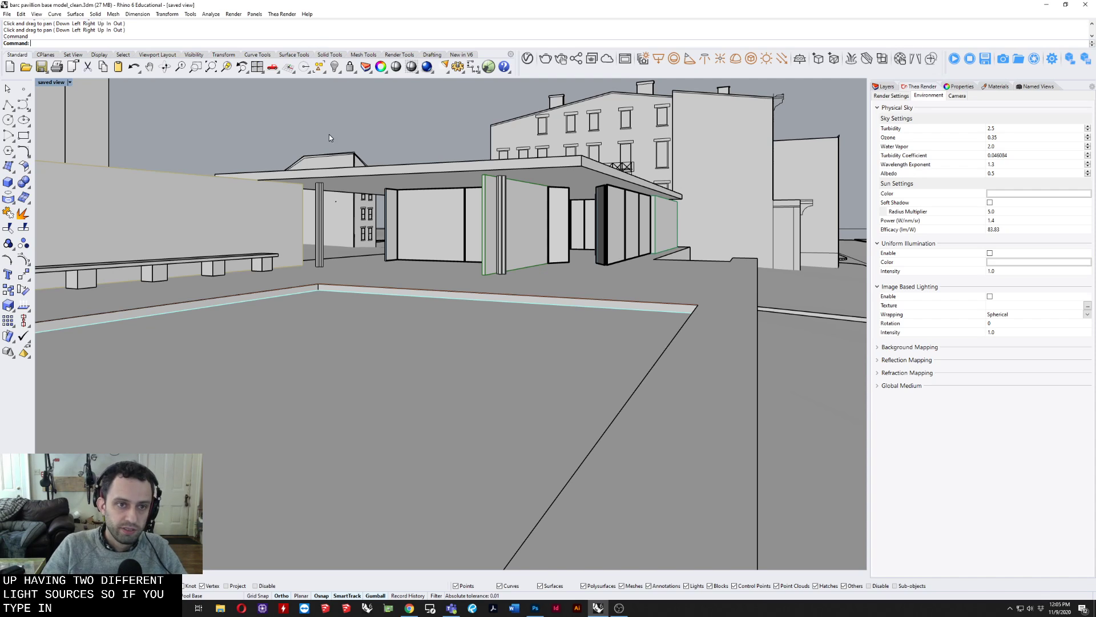
Step: Show the model's lights with the Lights command, inspect the Sun and Skylight entries, and review the Background Mapping settings
type("Lights")
key("Return")
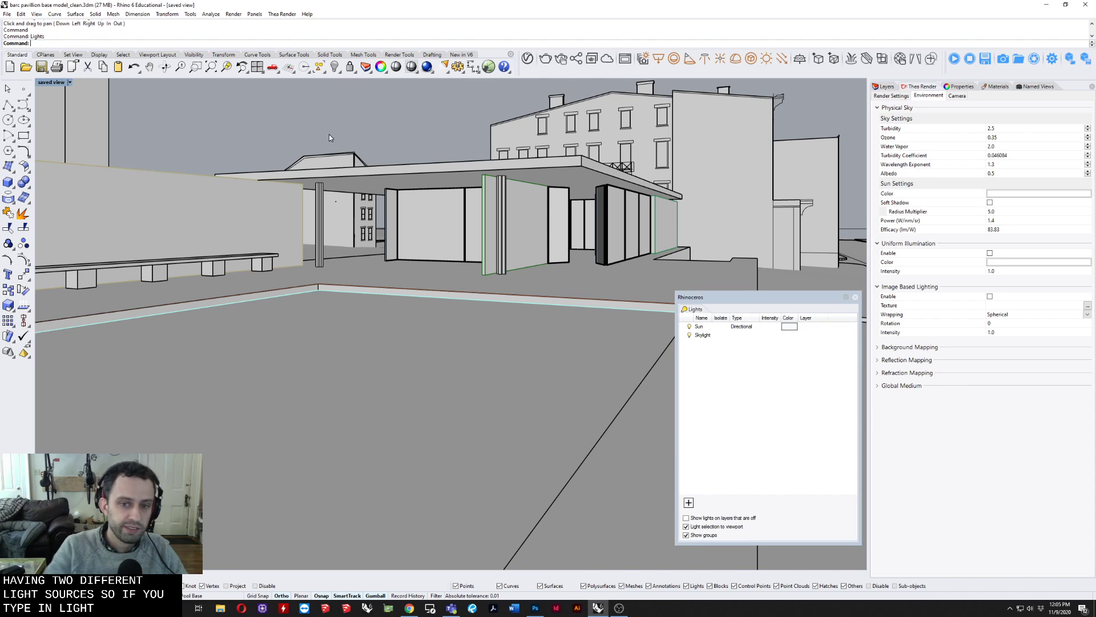
left_click(690, 336)
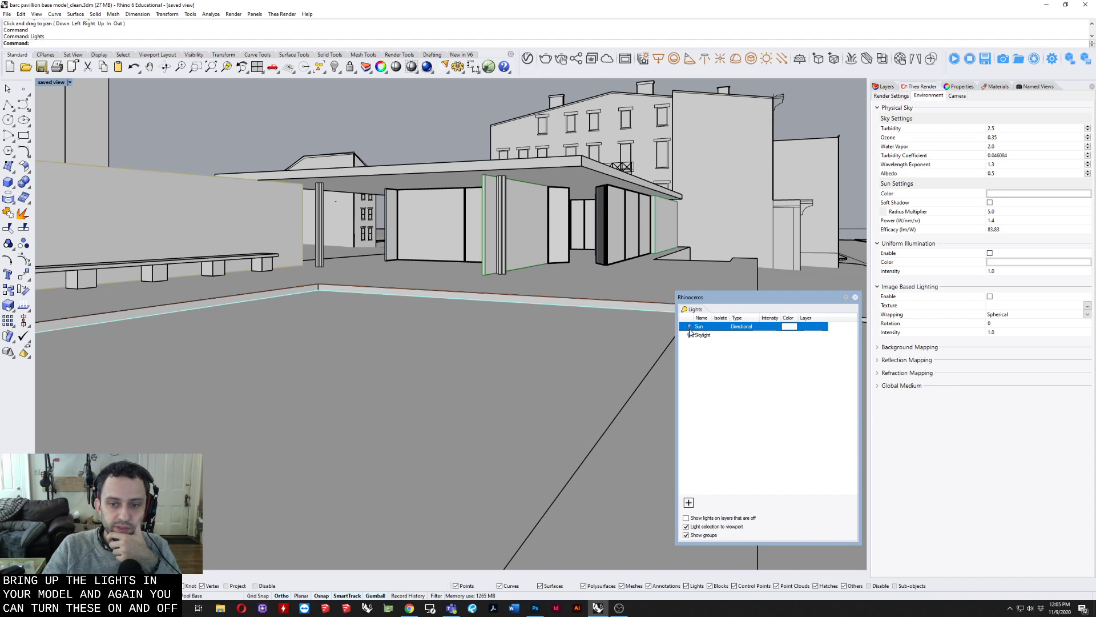
left_click(691, 327)
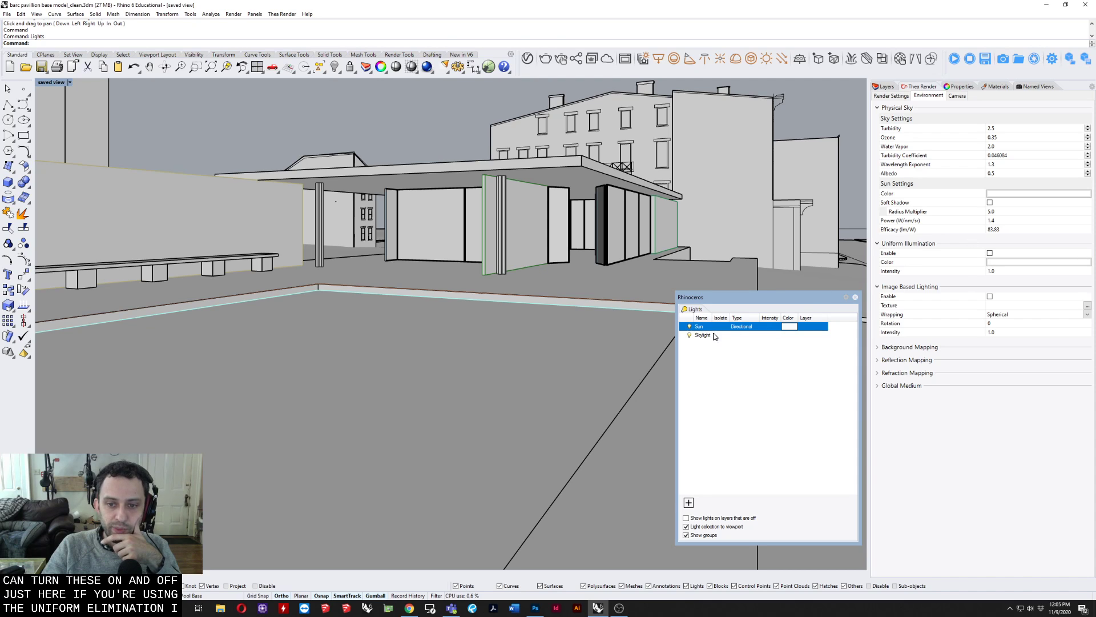
left_click_drag(727, 297, 623, 283)
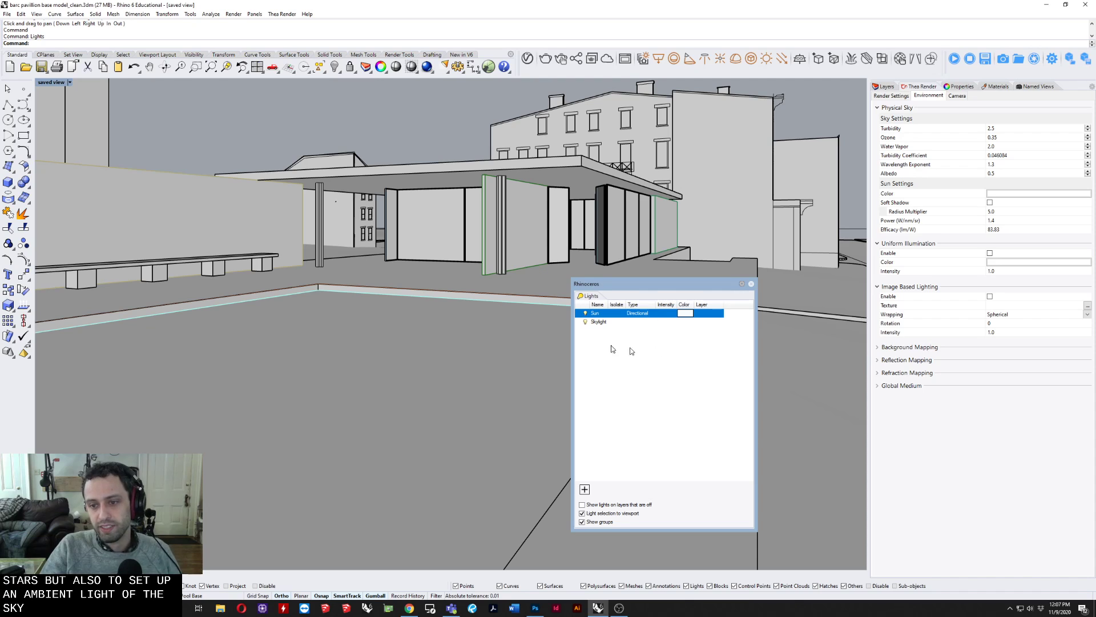
left_click(883, 348)
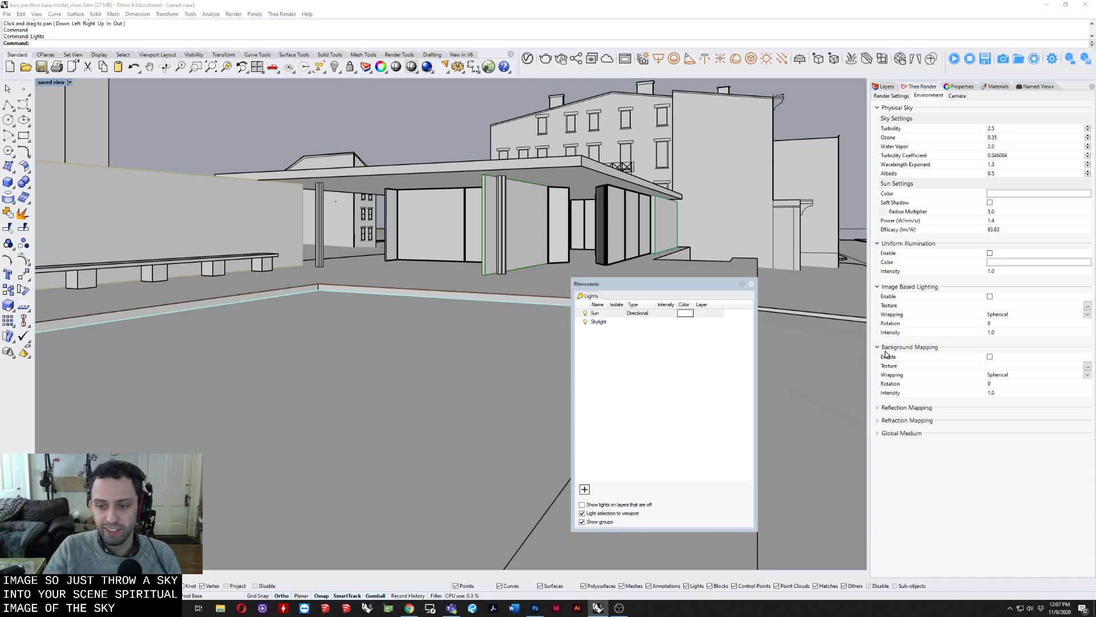
left_click(885, 353)
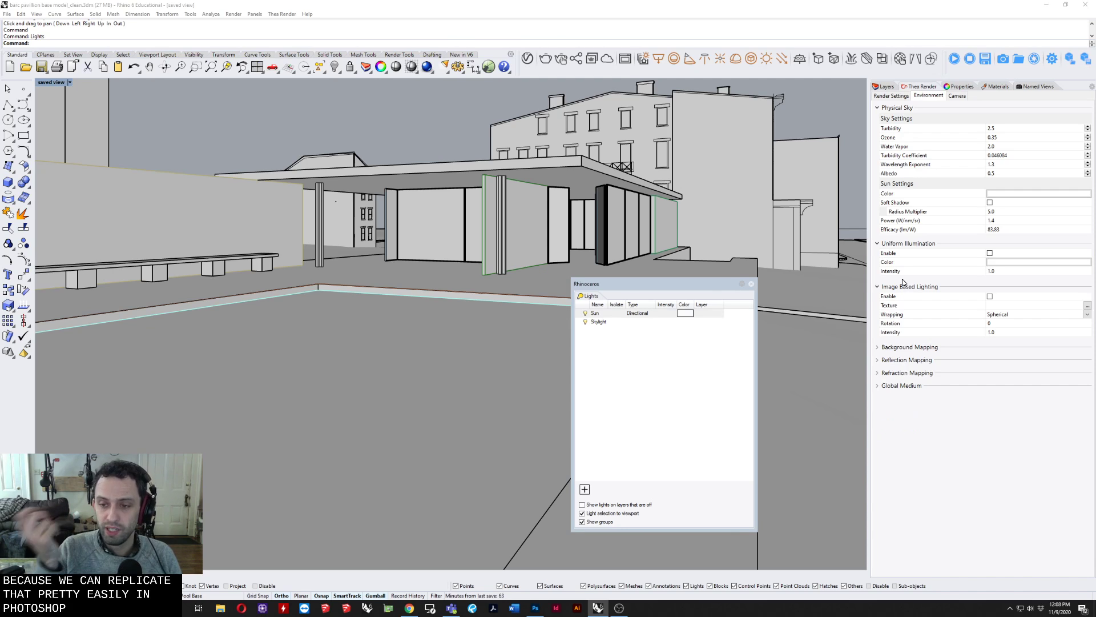
Step: Sync the Thea camera resolution with the Rhino viewport and set the output width to 3400
left_click(961, 96)
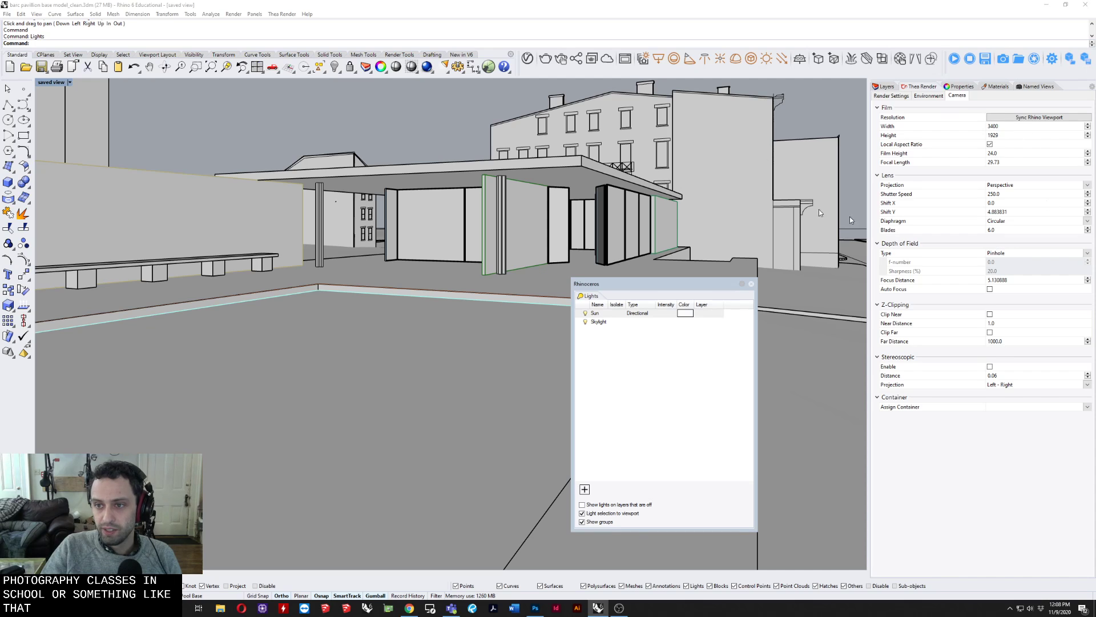
left_click(1023, 120)
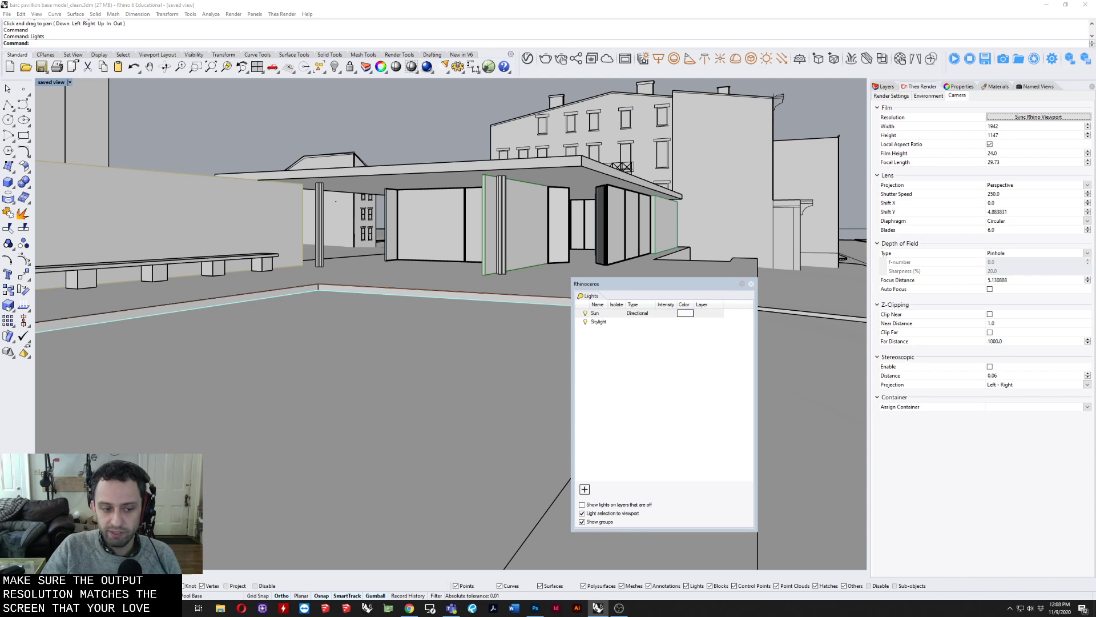
left_click(992, 135)
left_click(1011, 126)
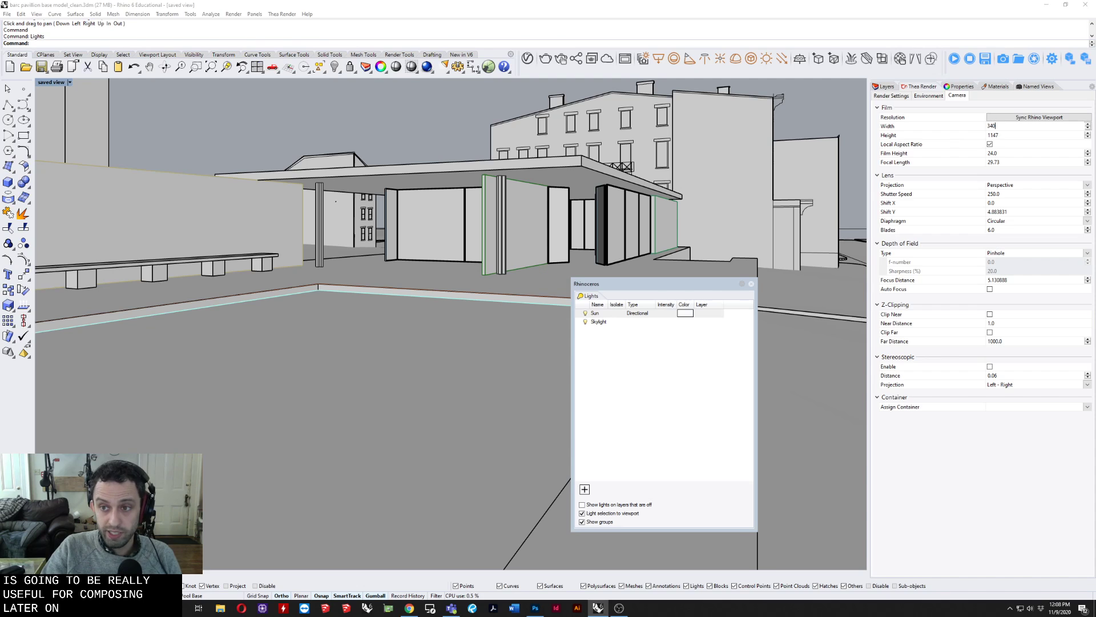
key("Tab")
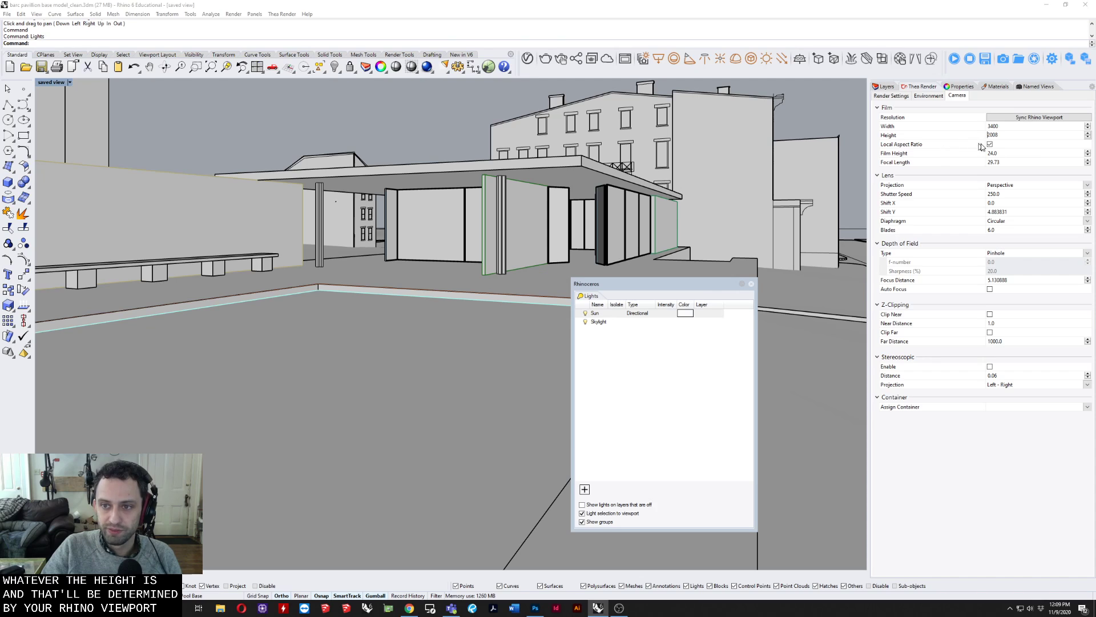
Step: Reduce the camera output width to 1000 for test renders
double_click(1010, 126)
type("1000")
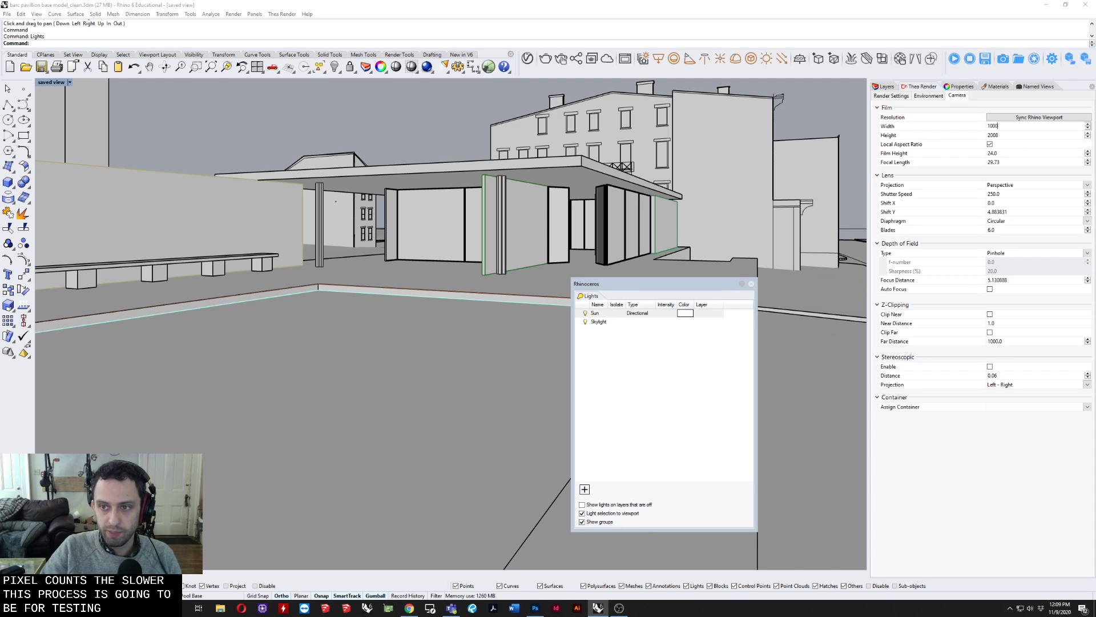
key("Return")
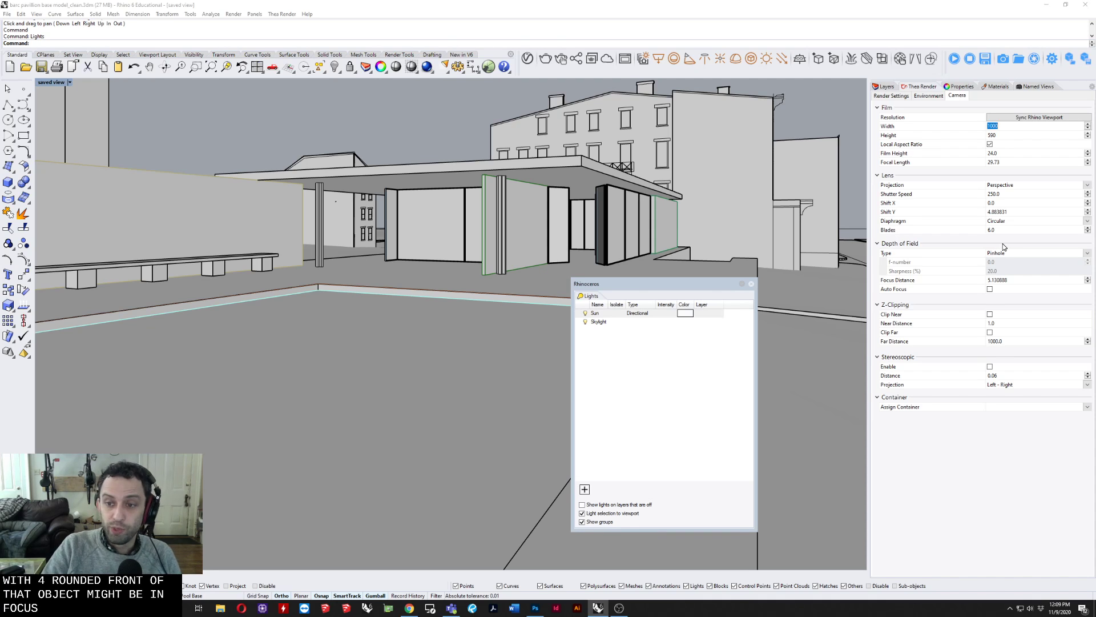
Step: Try F-Number depth of field with f-numbers 1.4 and 16, and return the type to Pinhole
left_click(1048, 255)
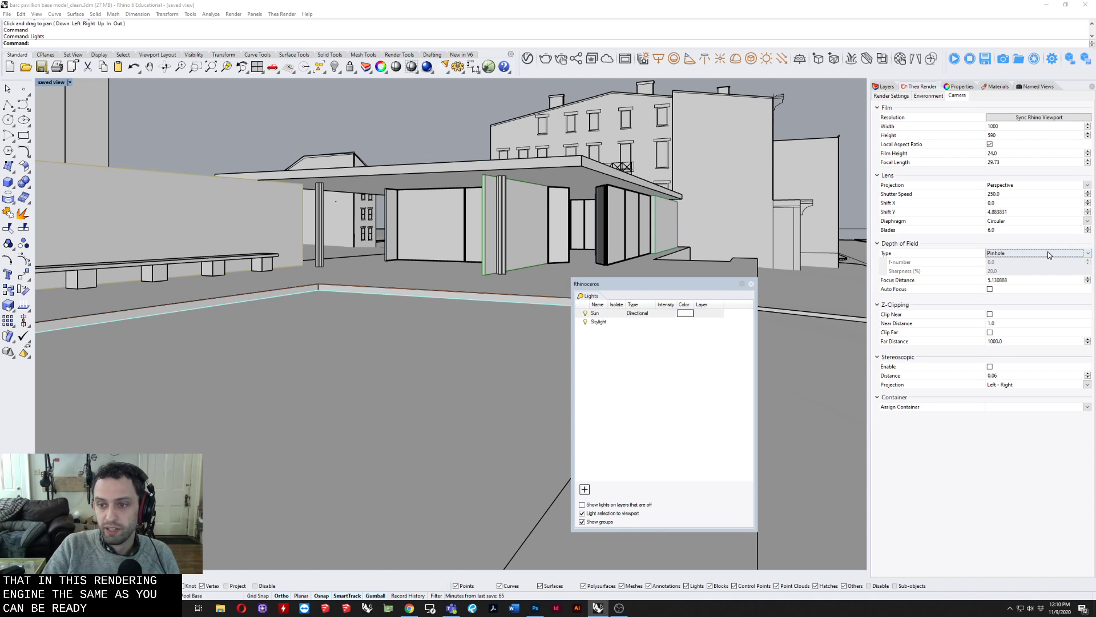
left_click(1087, 253)
left_click(1019, 268)
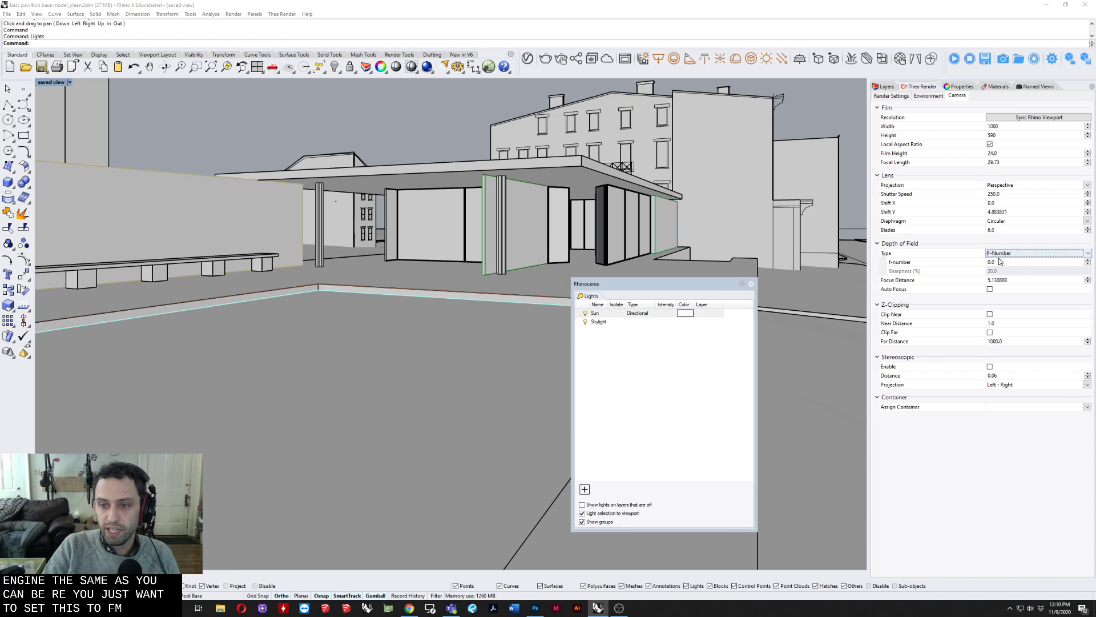
left_click(999, 262)
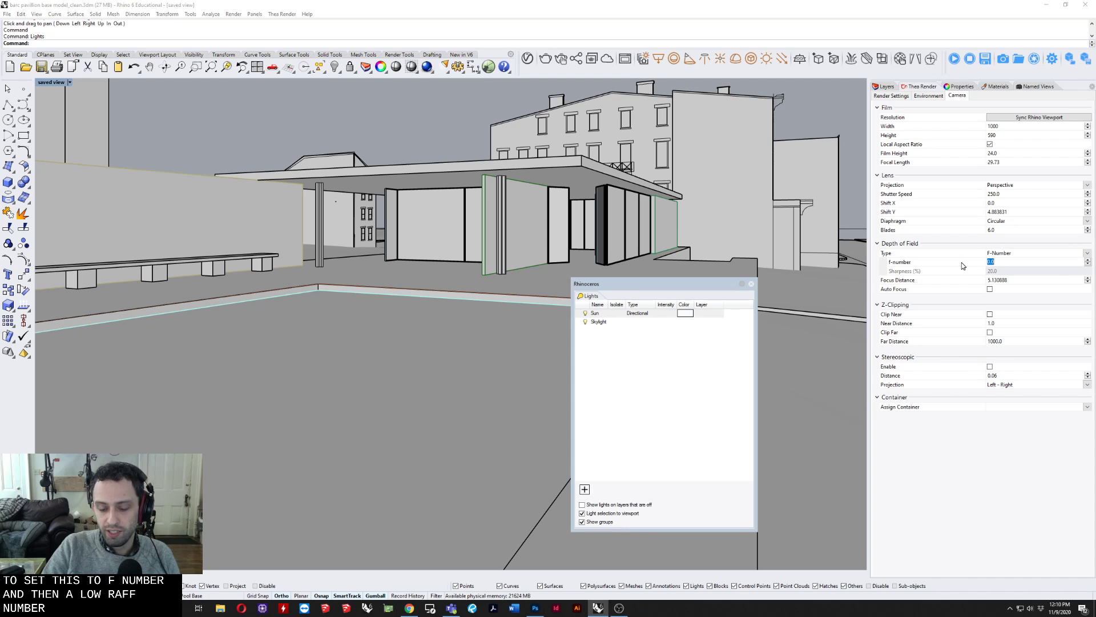
key("Return")
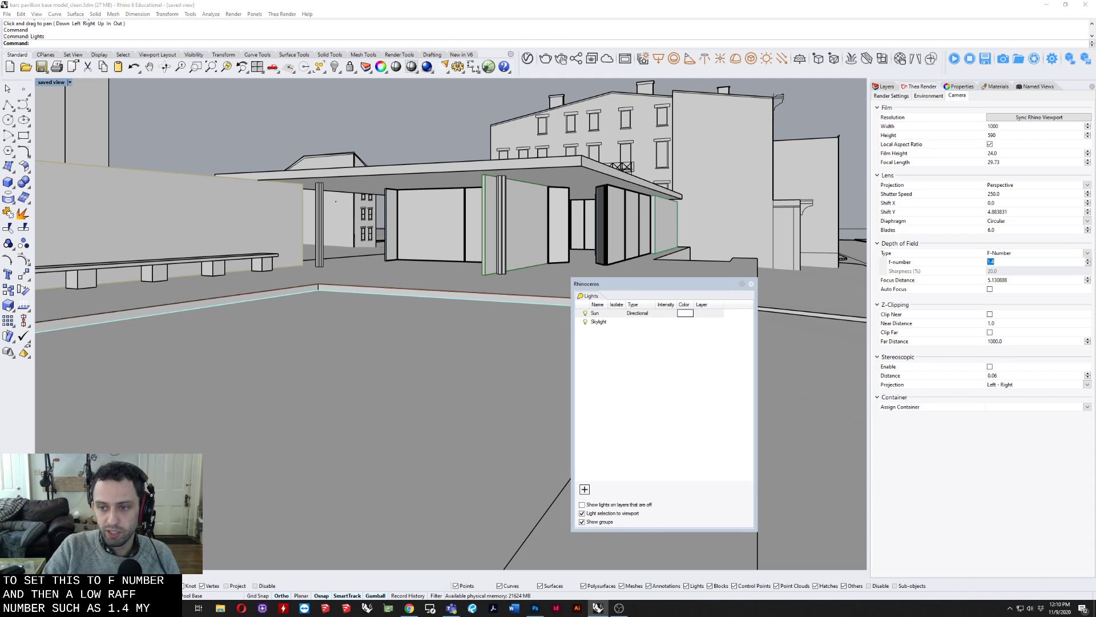
left_click(1088, 264)
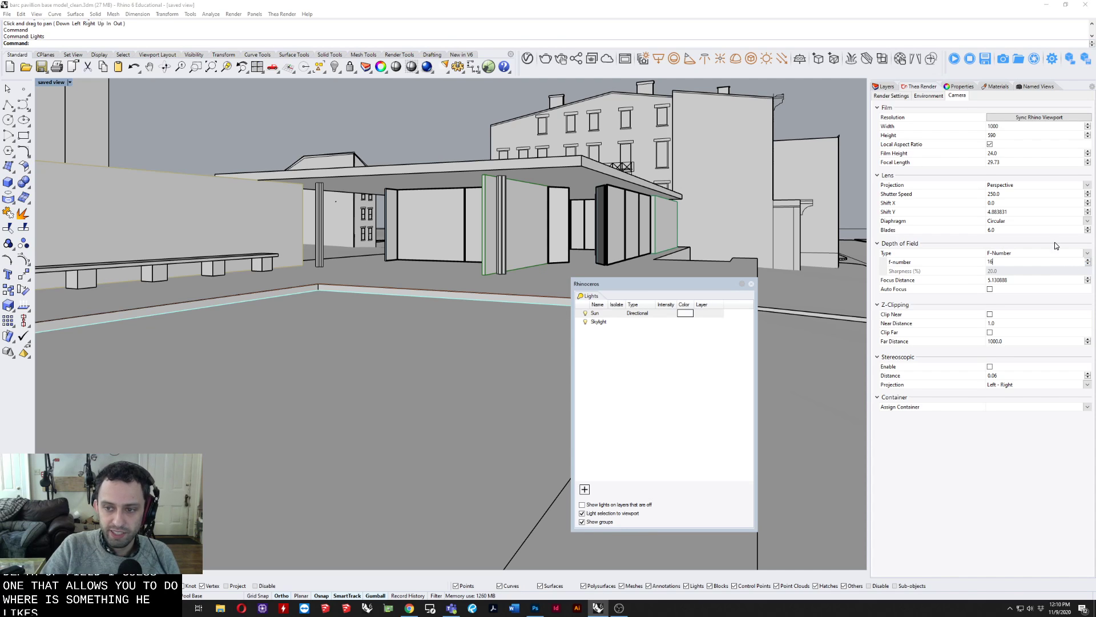
type("16")
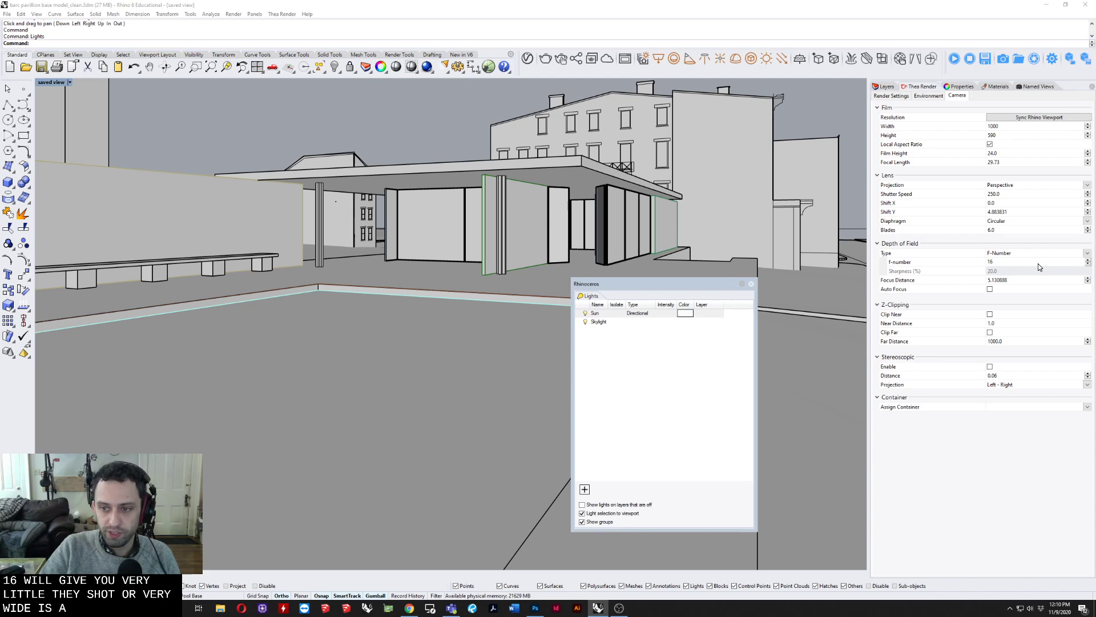
left_click(1086, 255)
left_click(1006, 255)
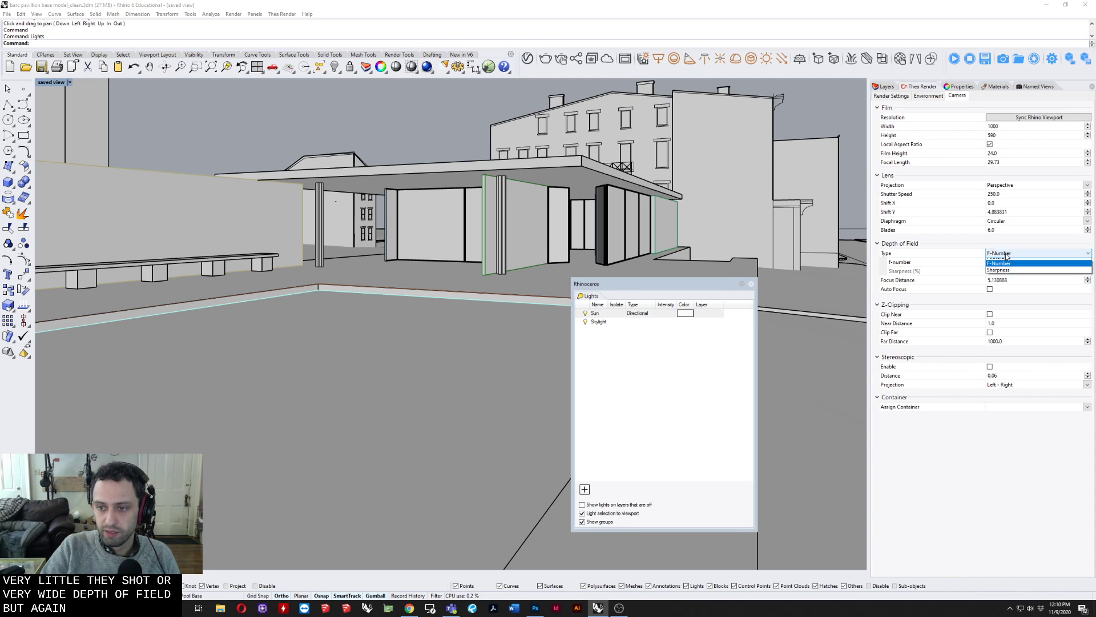
left_click(1004, 257)
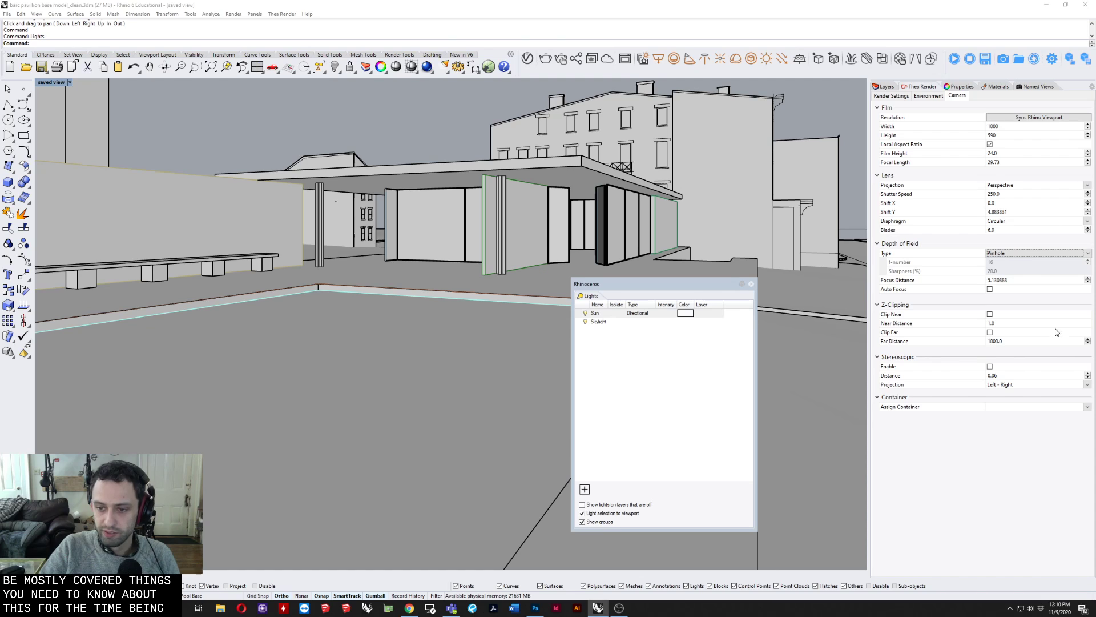
Step: Open the Thea Darkroom and reposition its window over the viewport
left_click(1003, 59)
left_click_drag(433, 109, 511, 110)
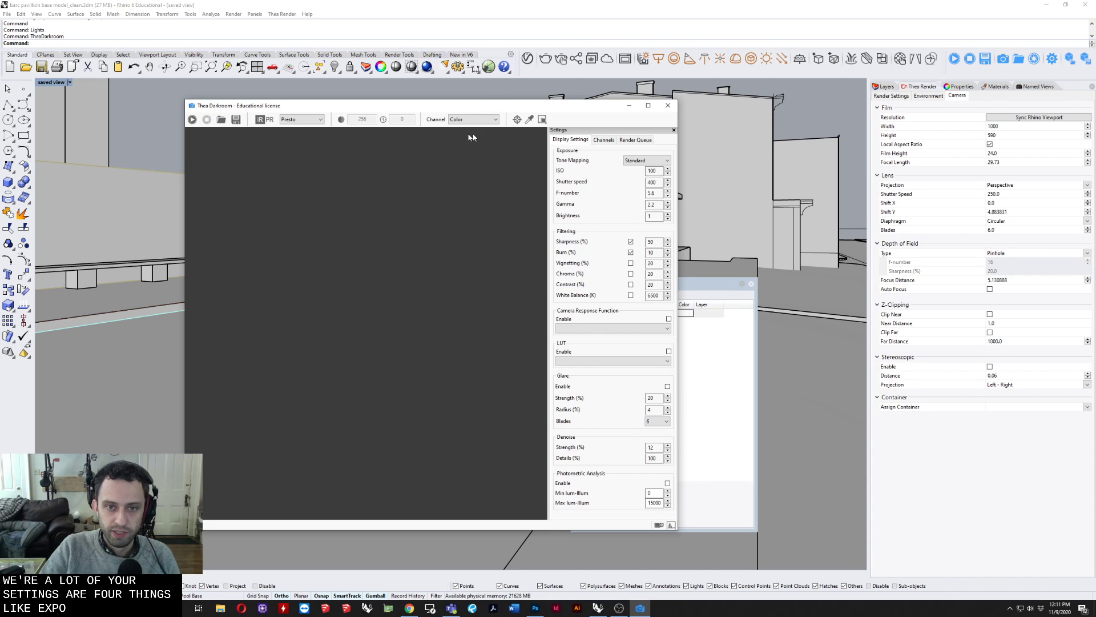
left_click_drag(448, 105, 469, 104)
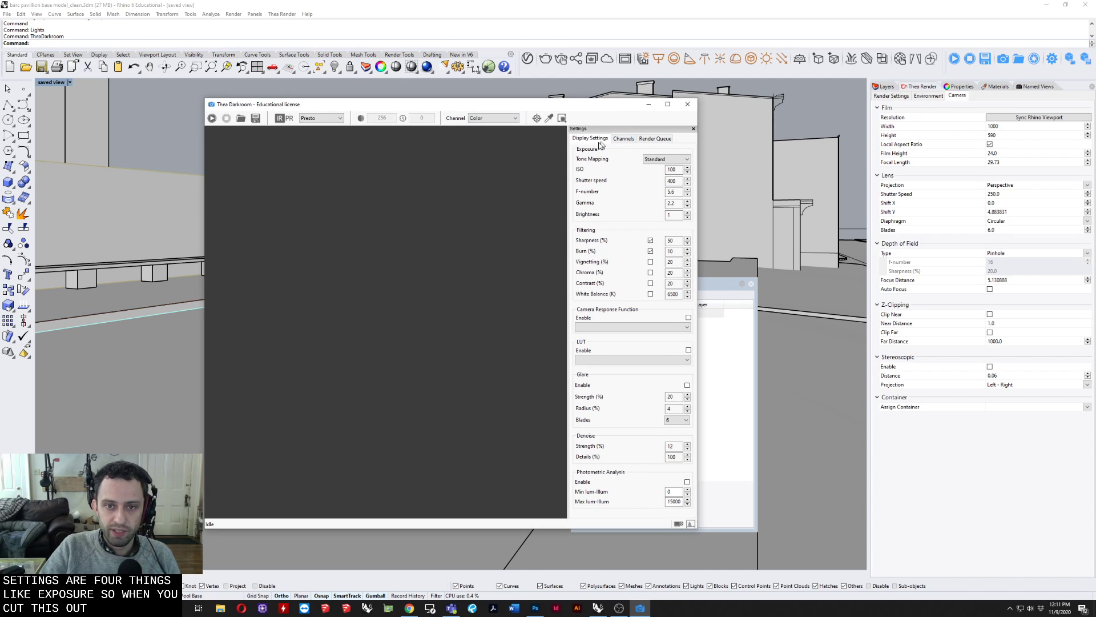
Step: Review the Darkroom's tone mapping options and set Tone Mapping to Filmic
left_click(655, 159)
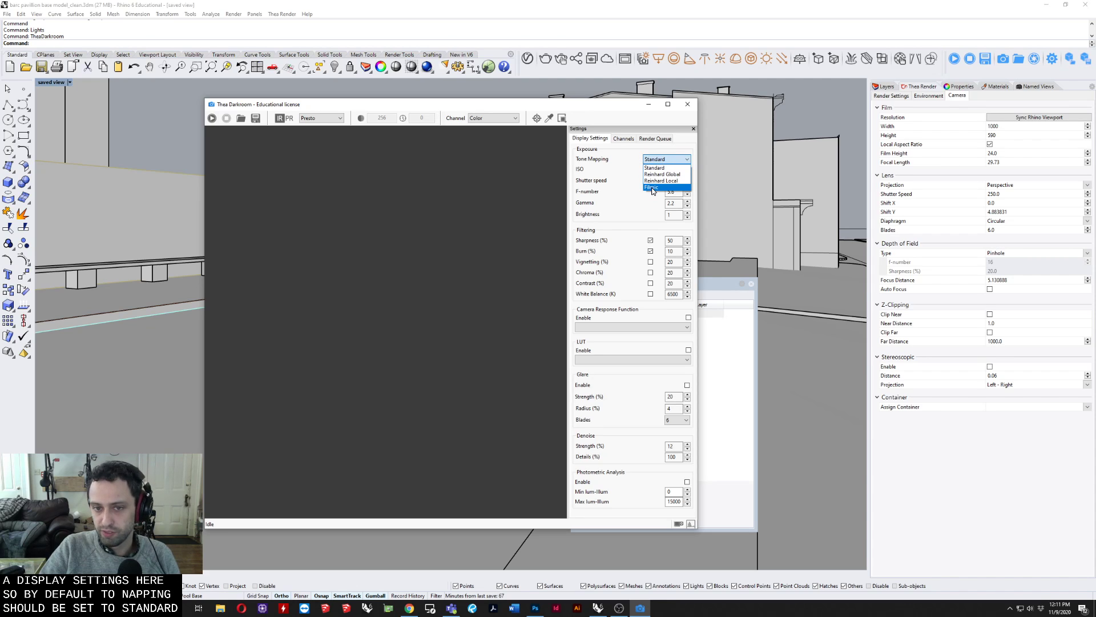
left_click(658, 167)
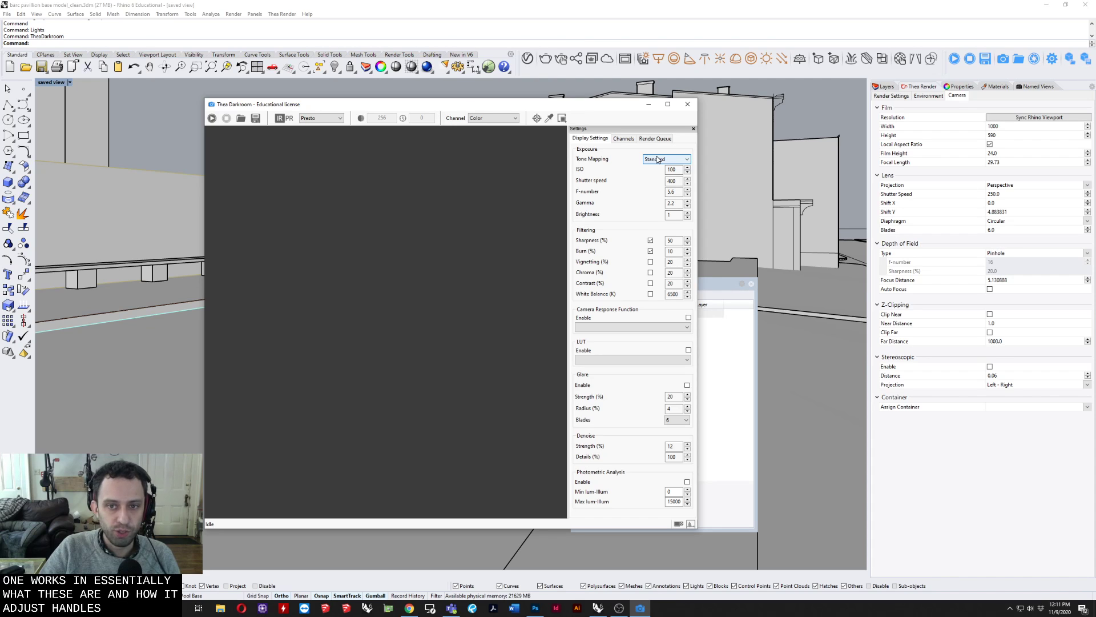
left_click(658, 159)
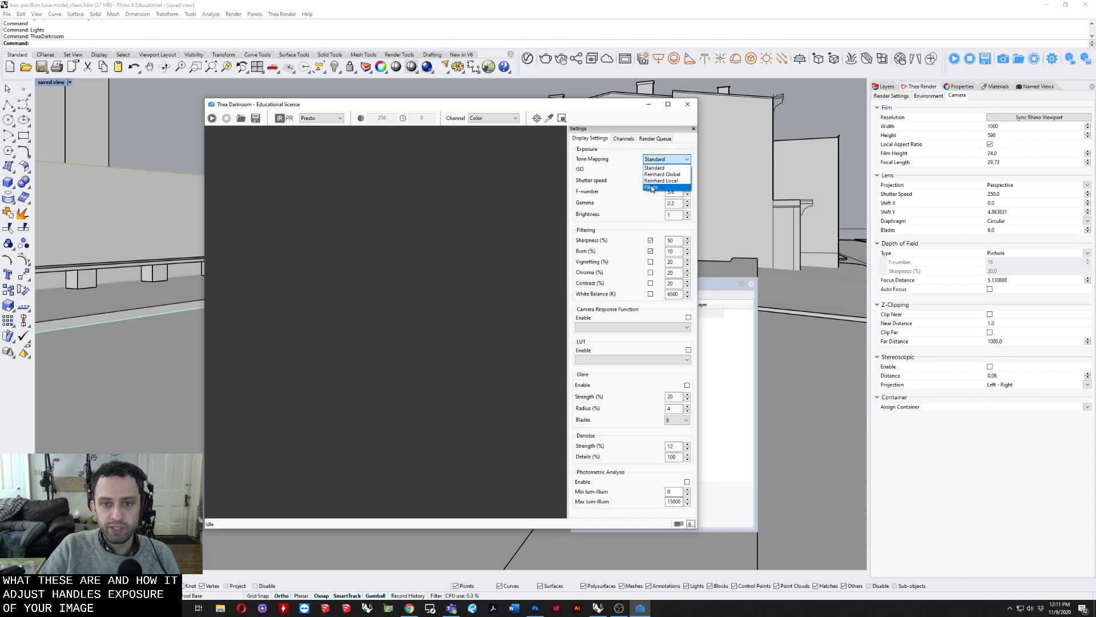
left_click(654, 172)
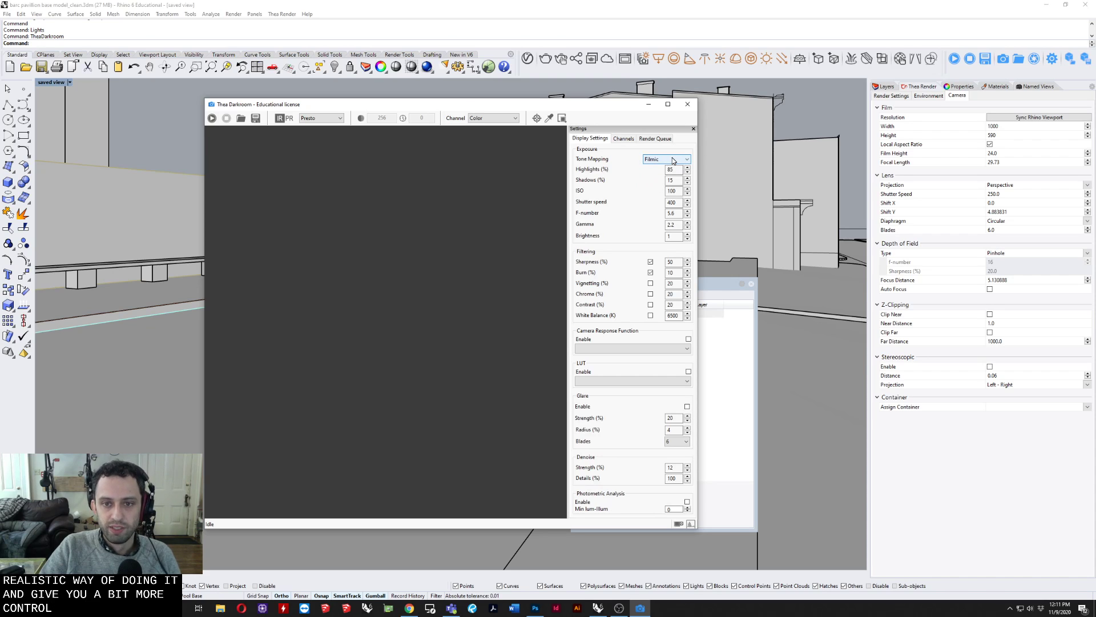
Step: Try the Standard, Reinhard Local and Reinhard Global tone mapping options, and return Tone Mapping to Filmic
left_click(666, 160)
left_click(664, 168)
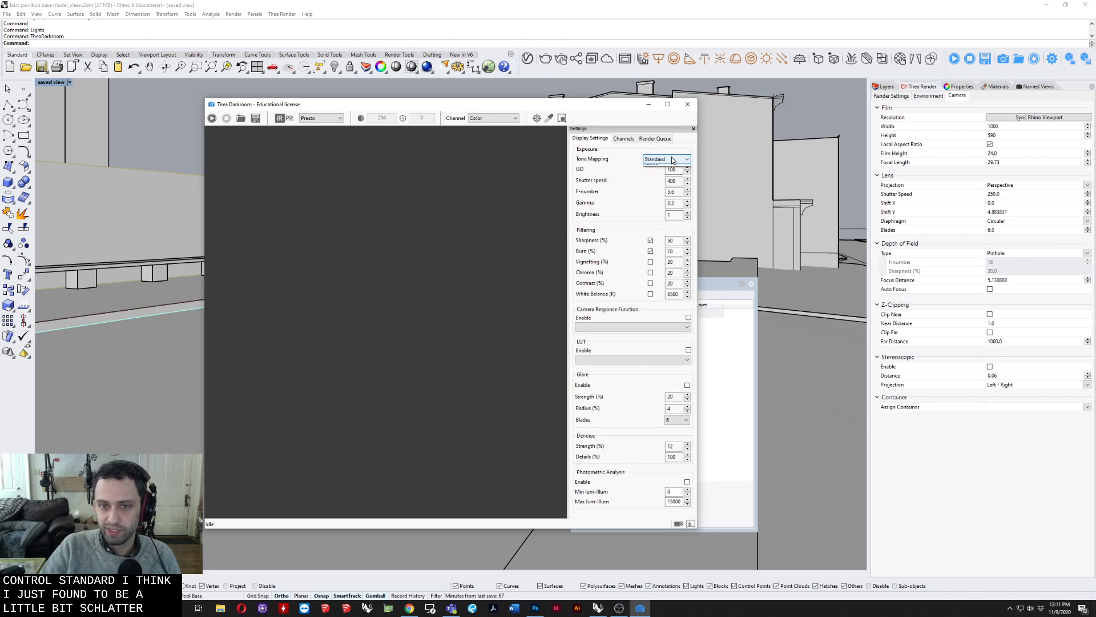
left_click(673, 160)
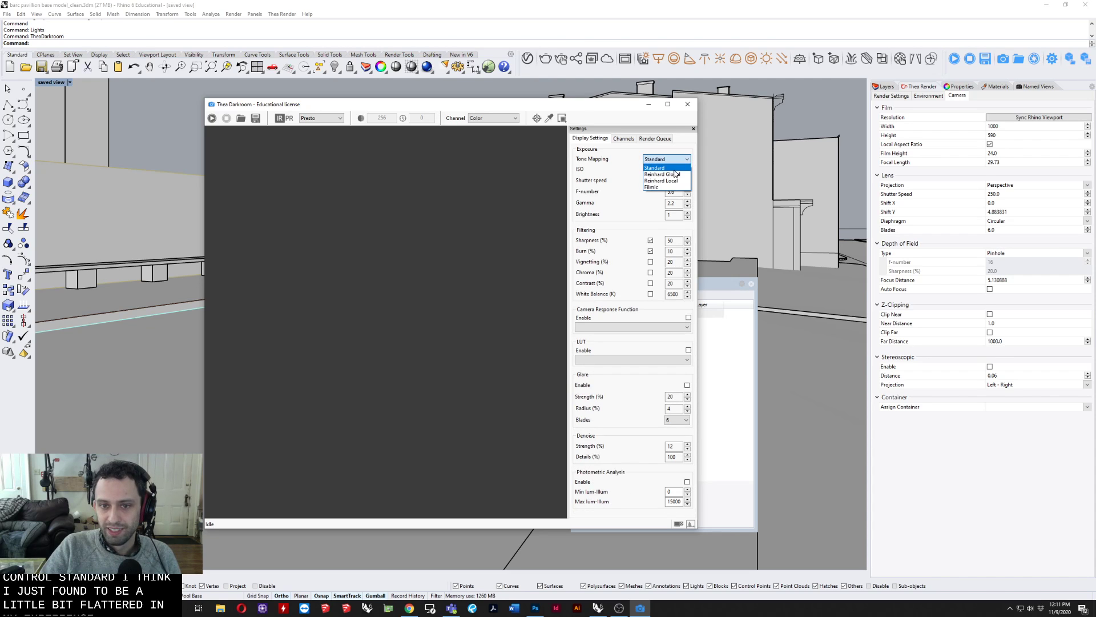
left_click(662, 181)
left_click(664, 163)
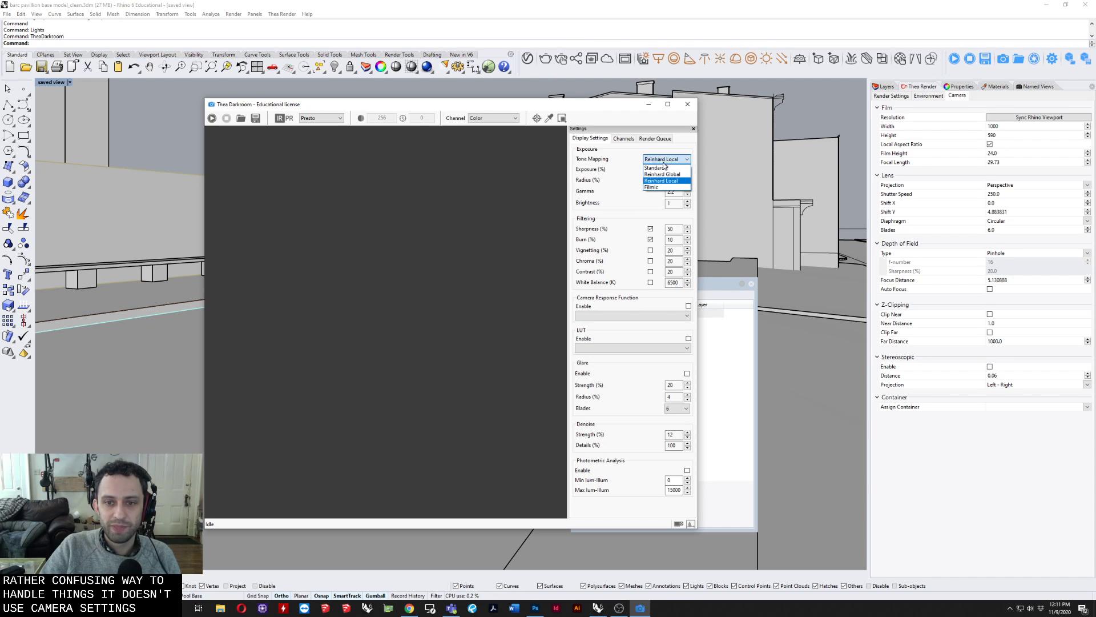
left_click(654, 175)
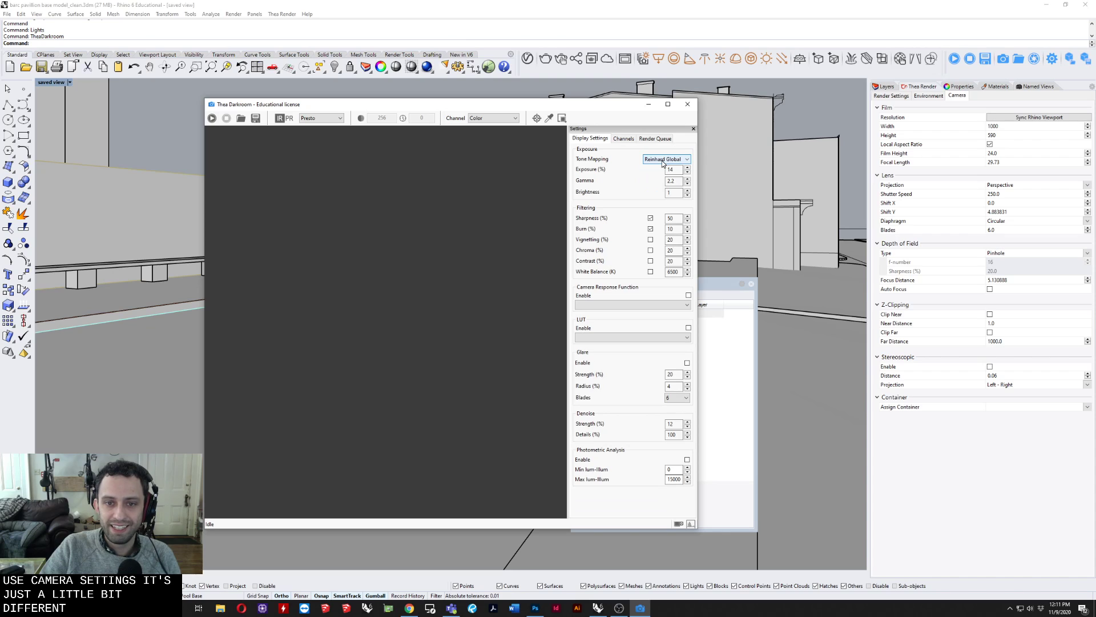
left_click(665, 159)
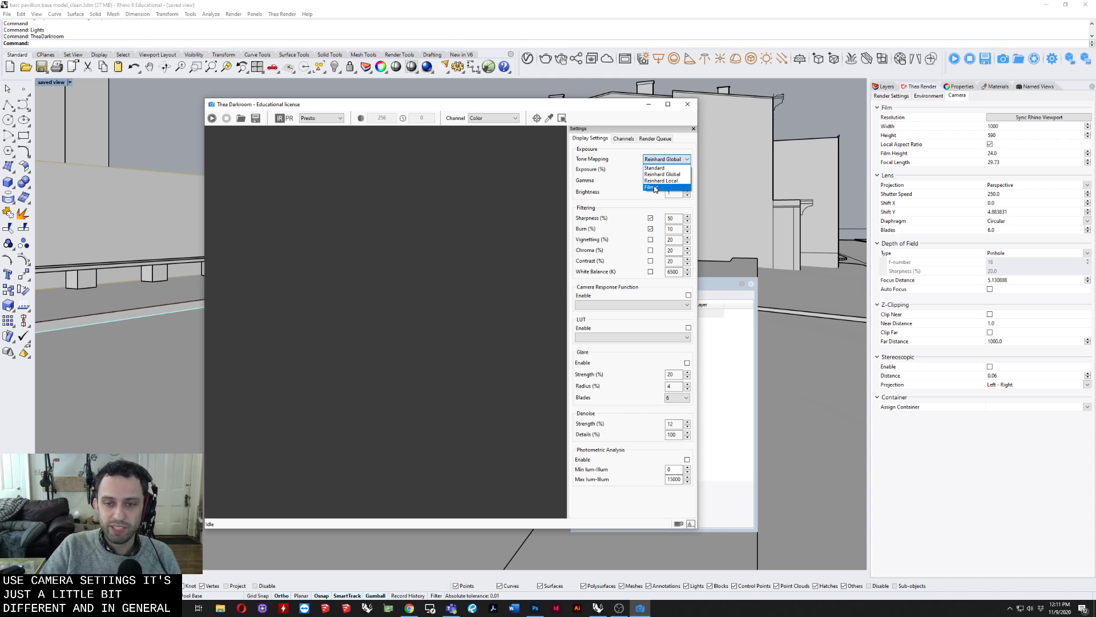
left_click(655, 188)
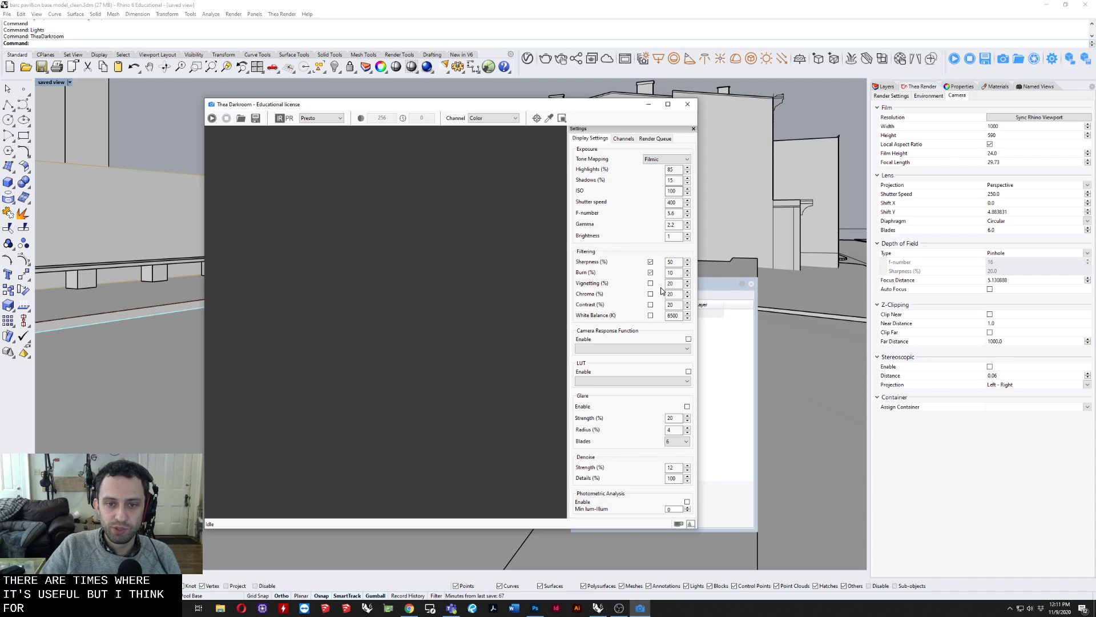
double_click(672, 190)
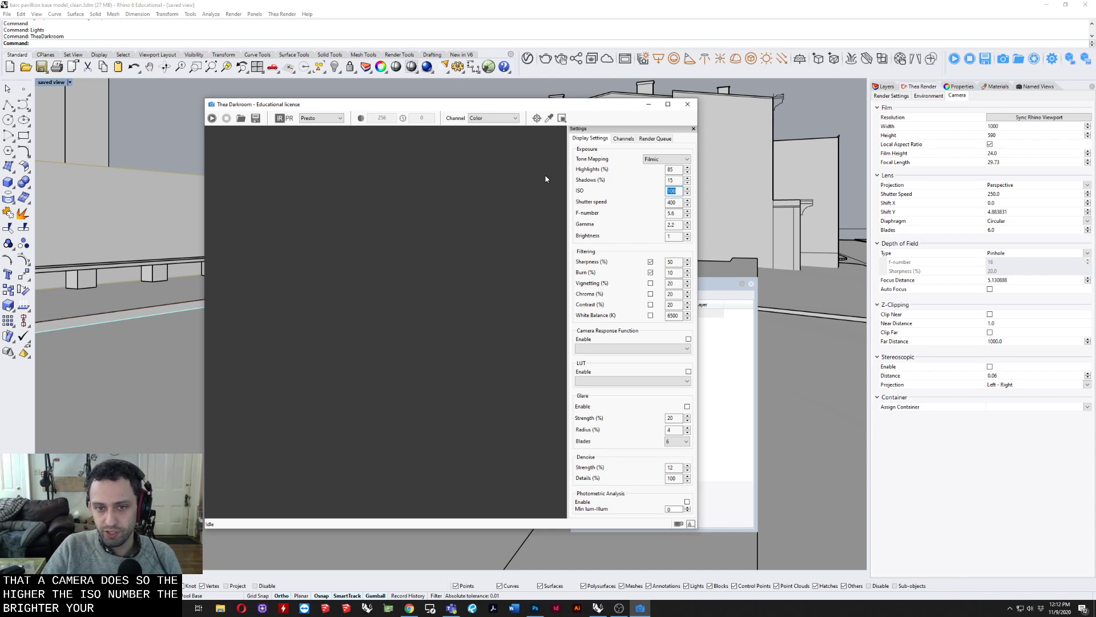
key("Tab")
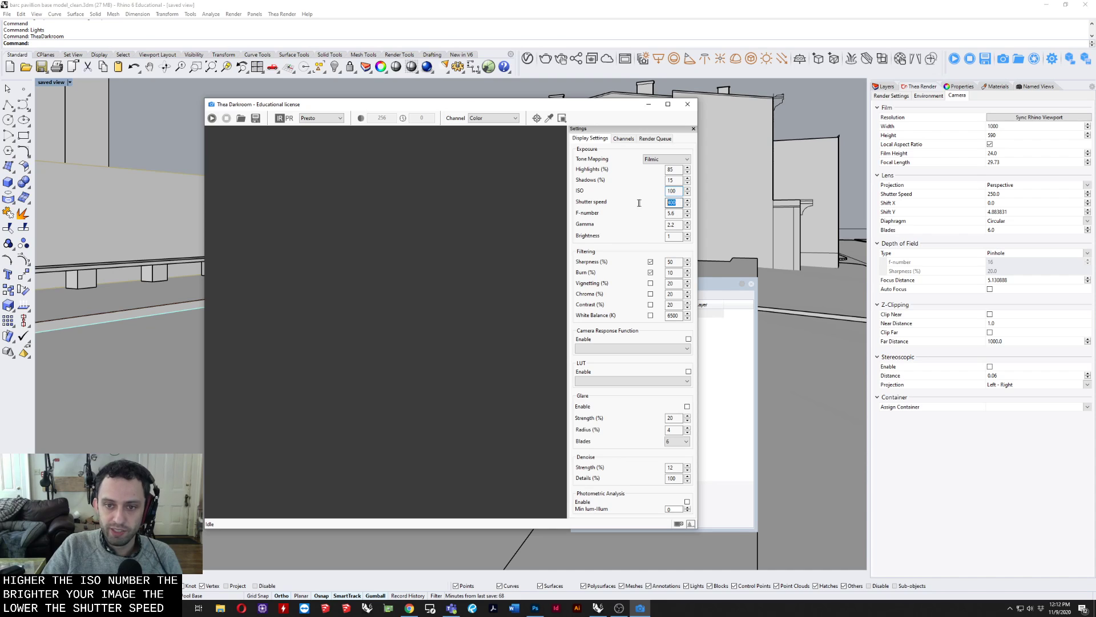
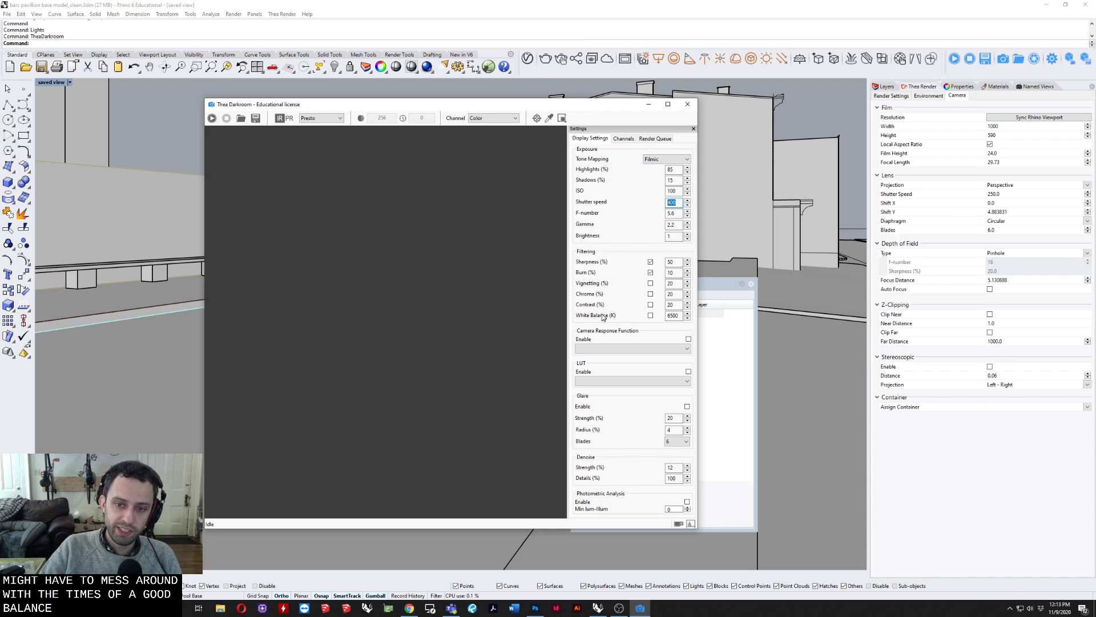
left_click(650, 315)
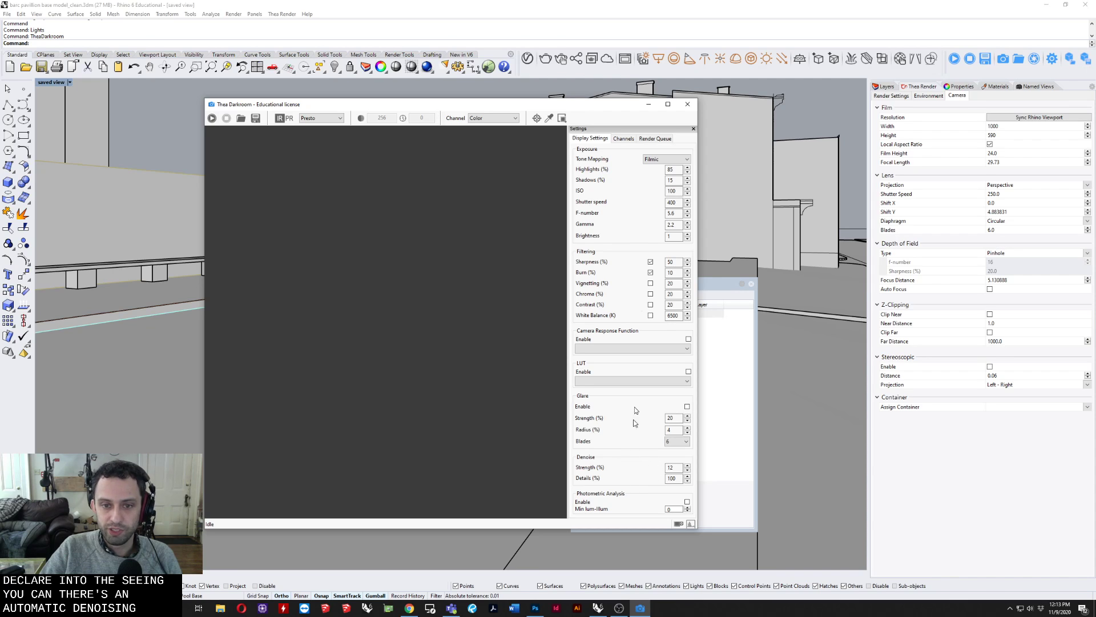
Step: Enable the Alpha, Depth, Material ID and Reflection output channels in the Darkroom
left_click(624, 139)
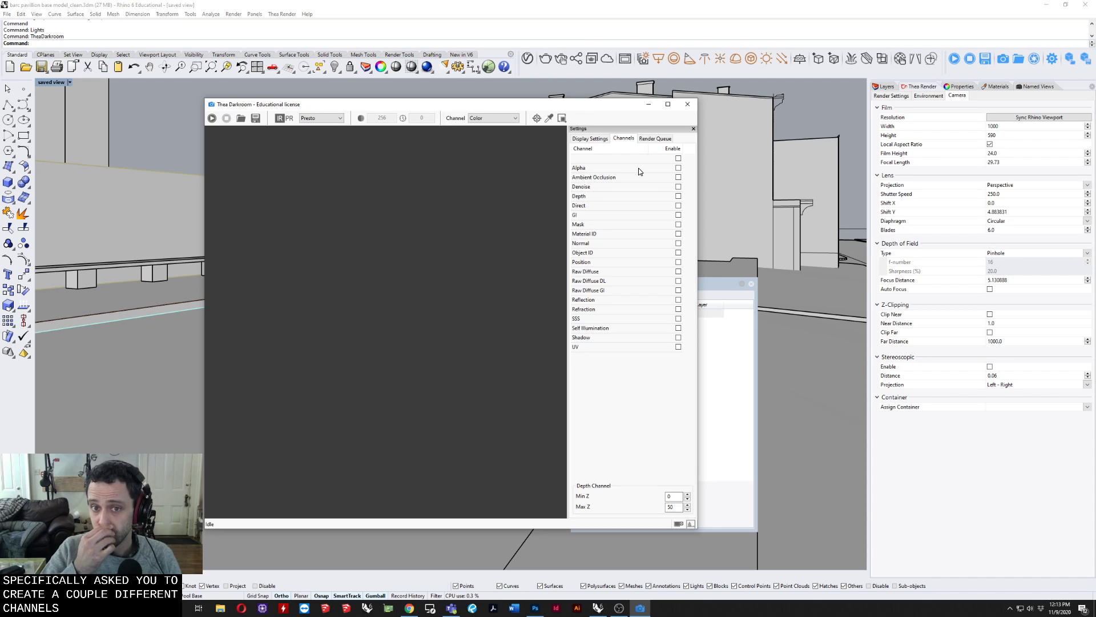
left_click(679, 168)
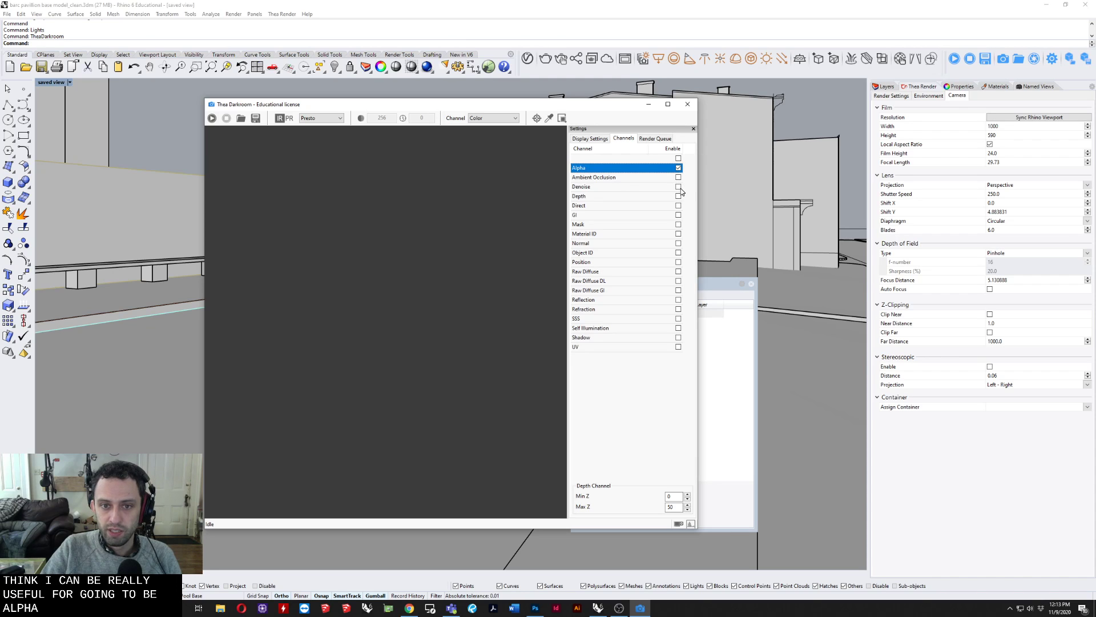
left_click(678, 196)
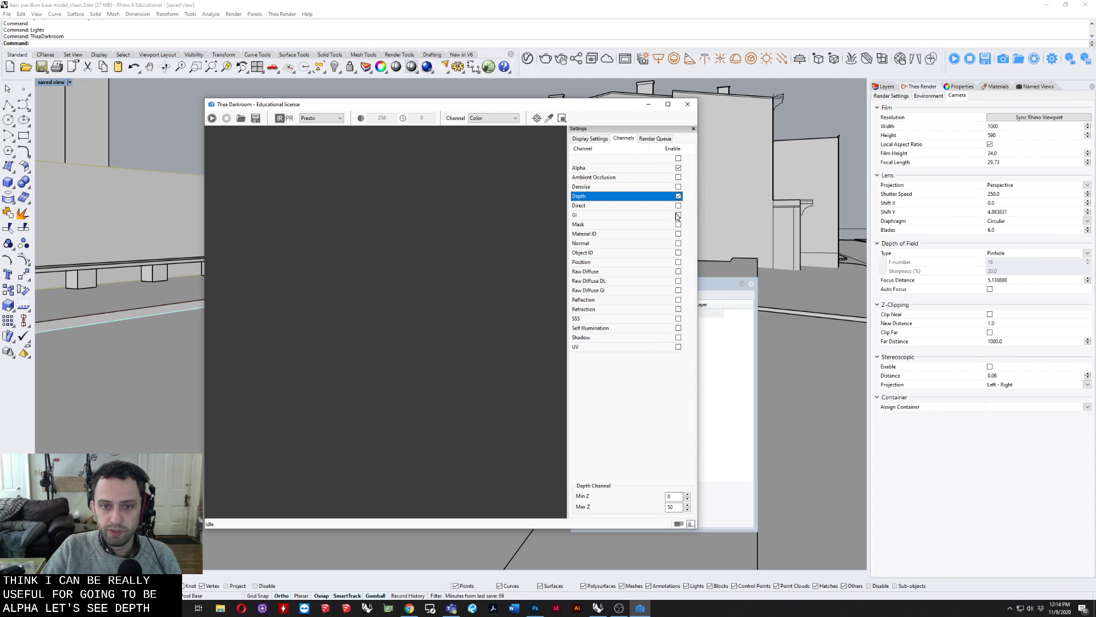
left_click(678, 234)
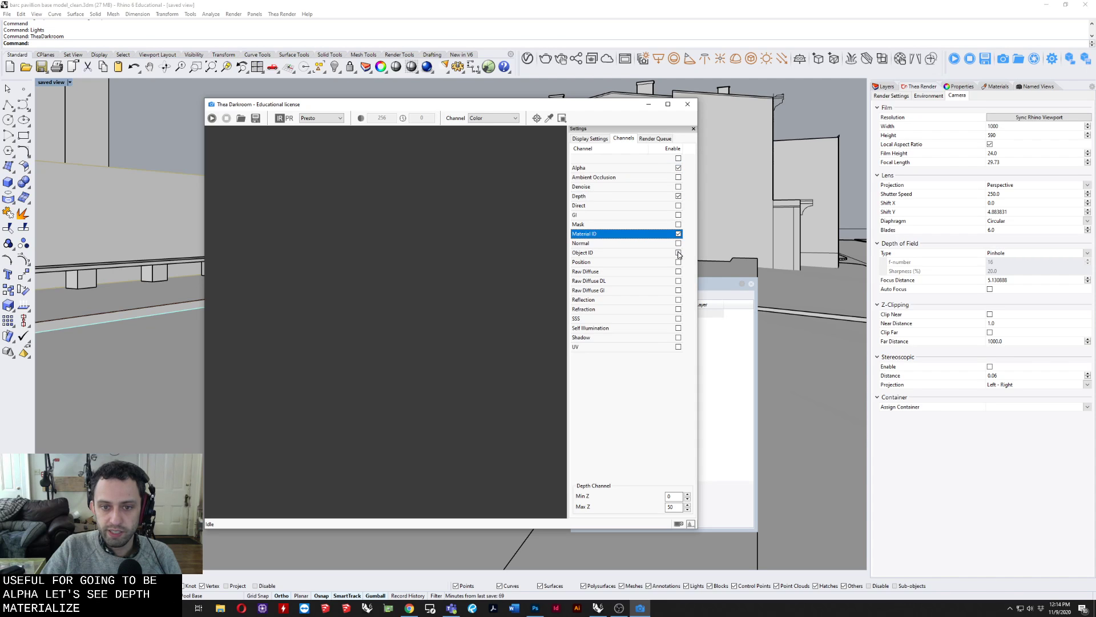
left_click(678, 300)
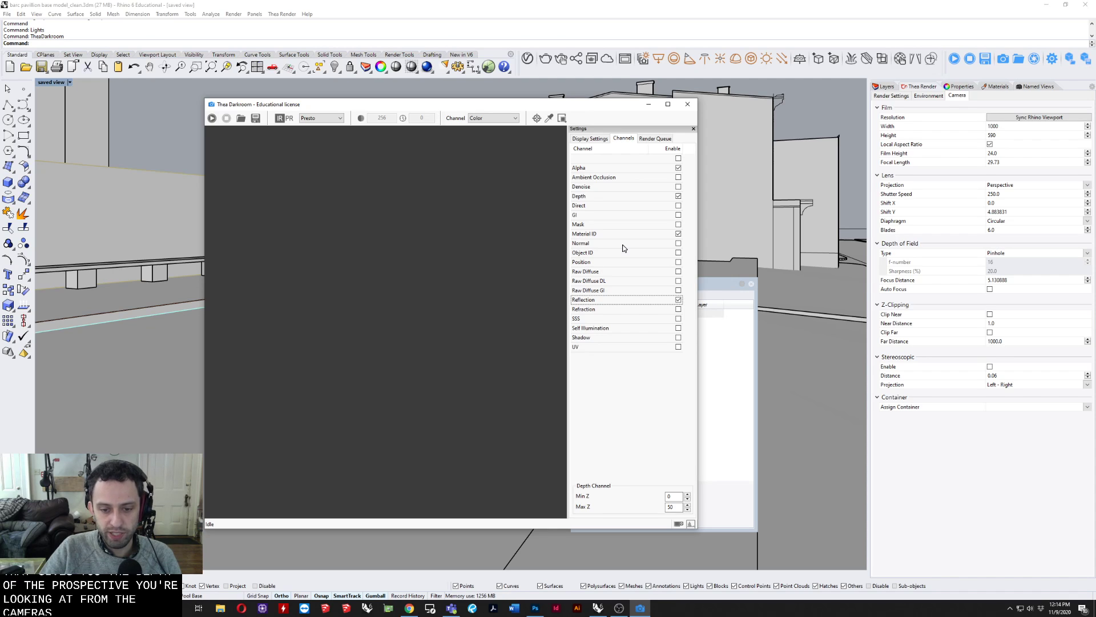
Step: Set the depth channel's Max Z to 120, moving the Darkroom aside to judge the scene's depth
double_click(673, 507)
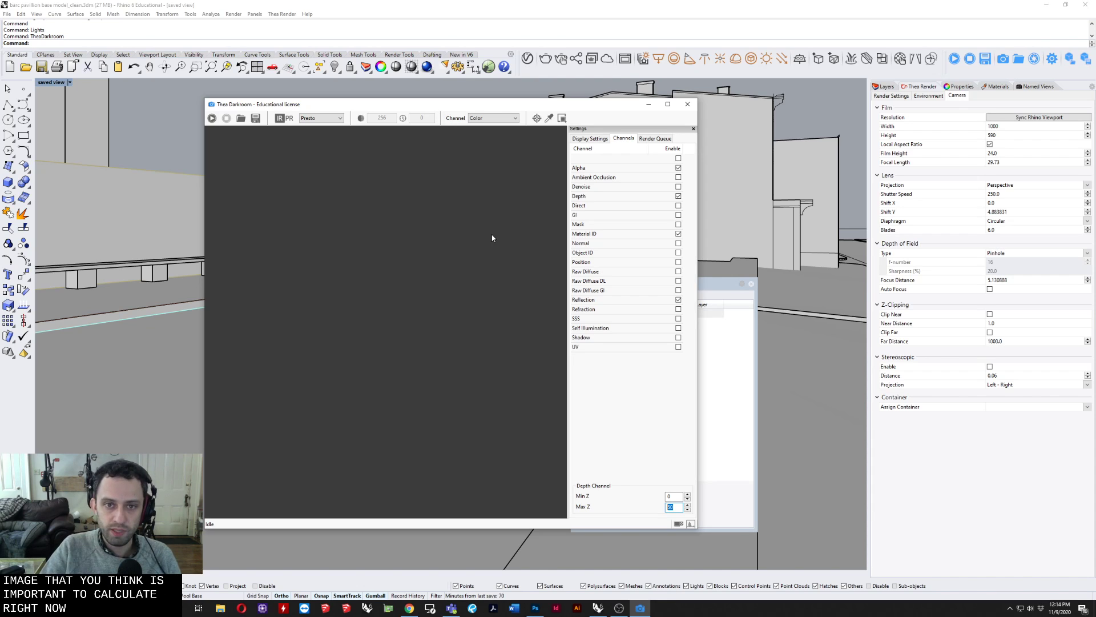
left_click_drag(510, 104, 223, 101)
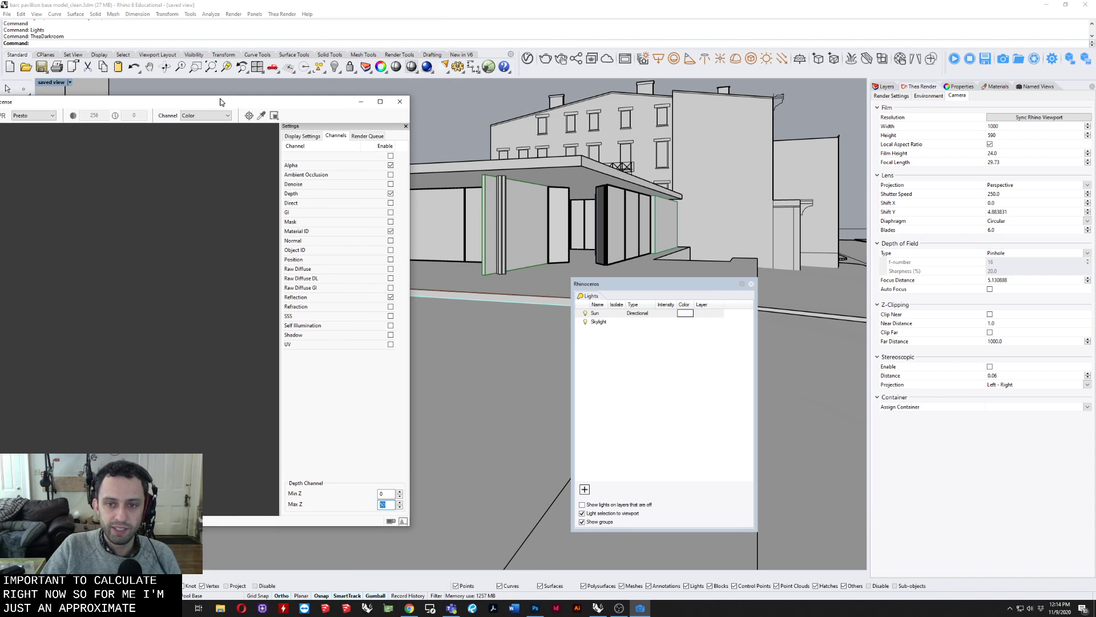
type("120")
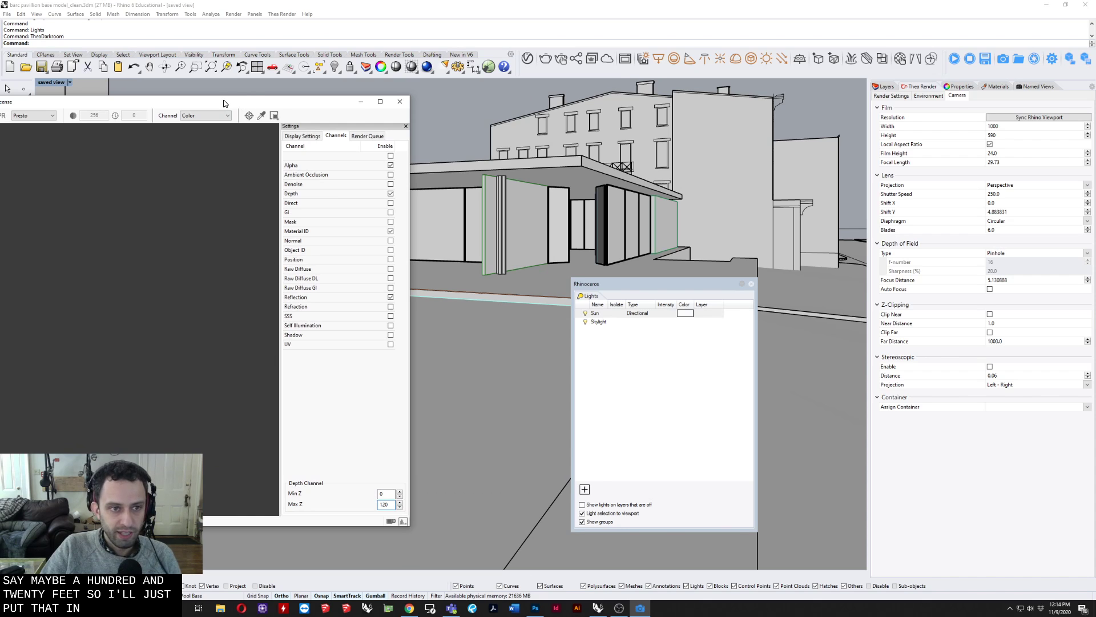
left_click_drag(224, 103, 449, 84)
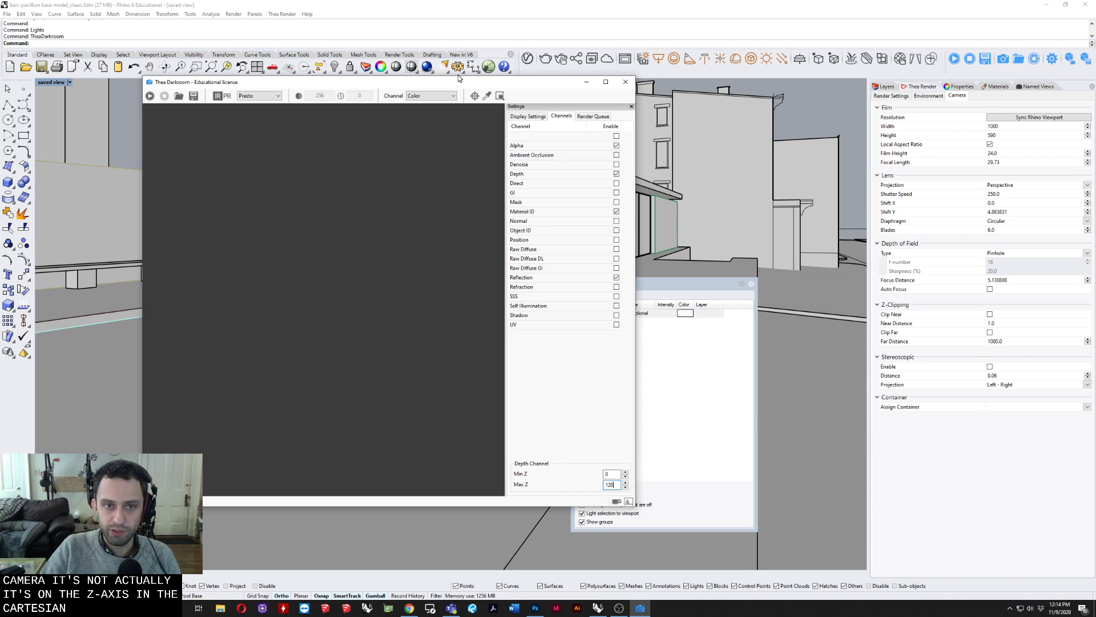
left_click_drag(454, 83, 433, 78)
Step: Look over the Darkroom's render queue and the model's named views, and return to the display settings
left_click(574, 110)
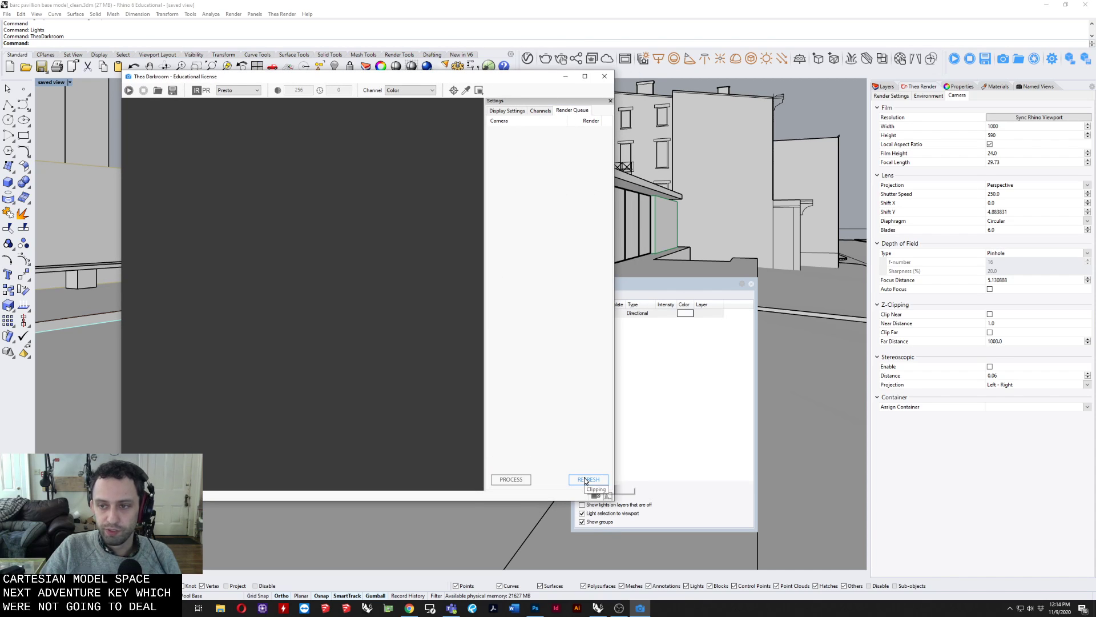
left_click(1031, 88)
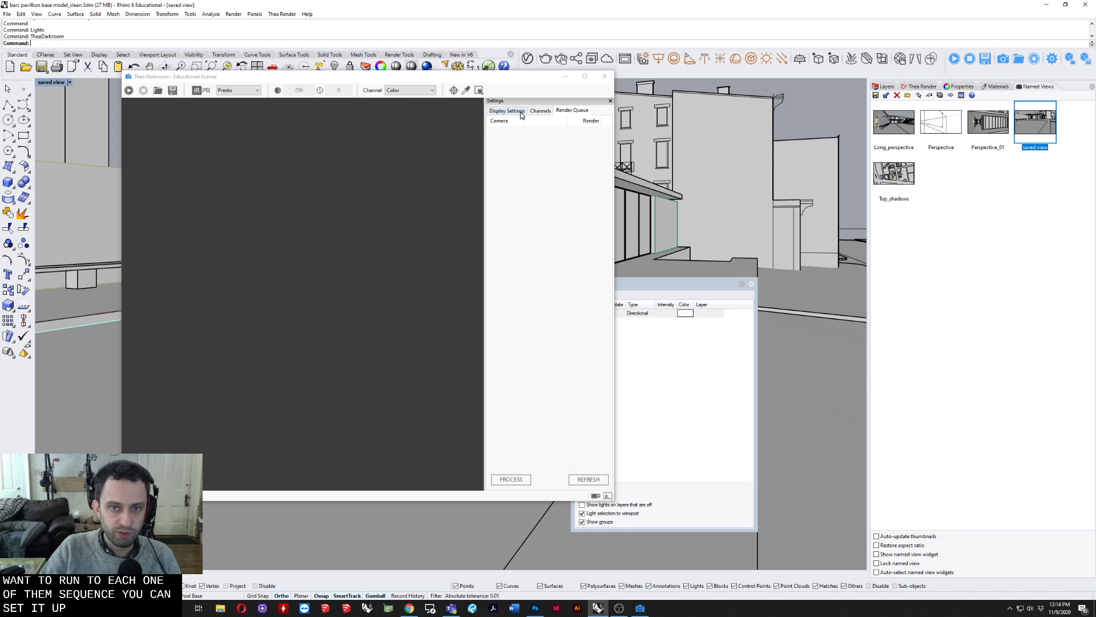
left_click(545, 112)
left_click(499, 112)
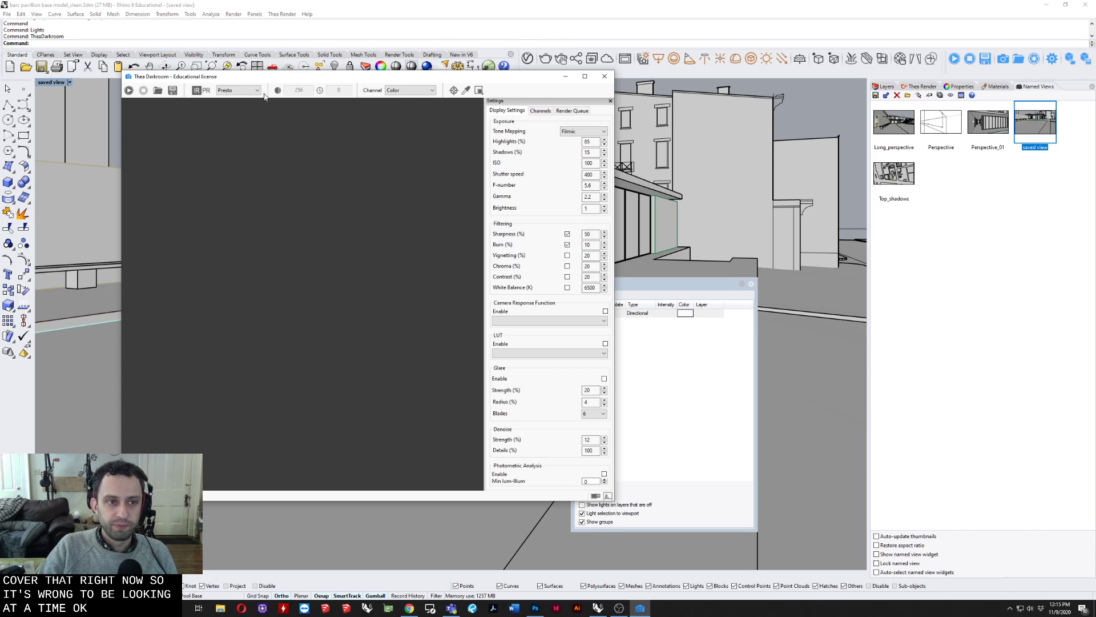
Step: Reposition the Darkroom window, keep Presto as the engine and start the interactive render
left_click_drag(238, 80, 328, 94)
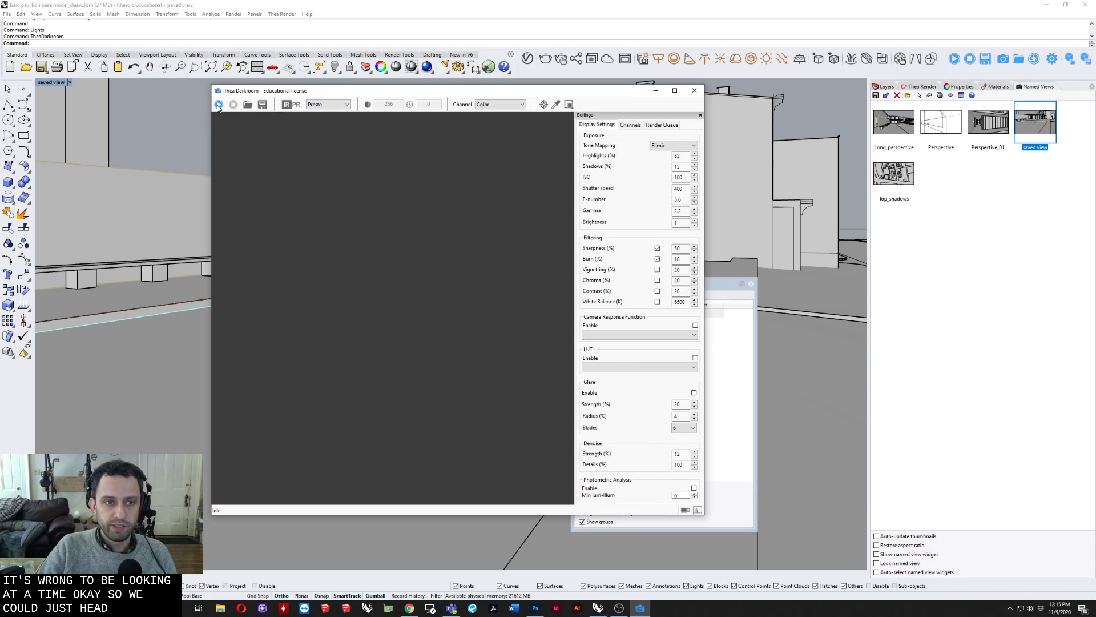
left_click(327, 106)
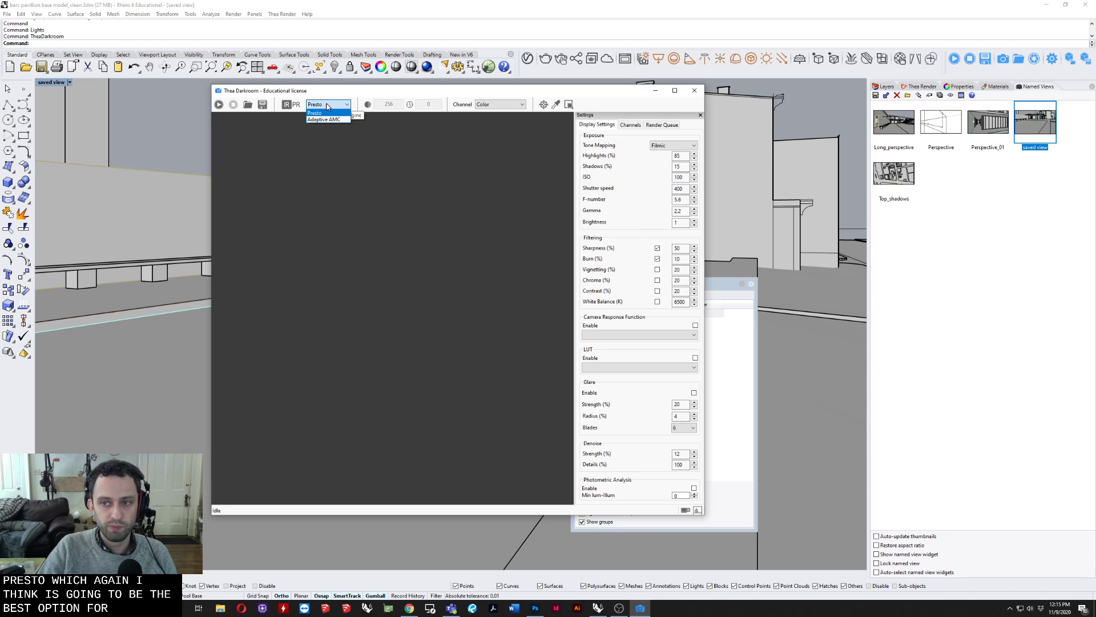
left_click(327, 106)
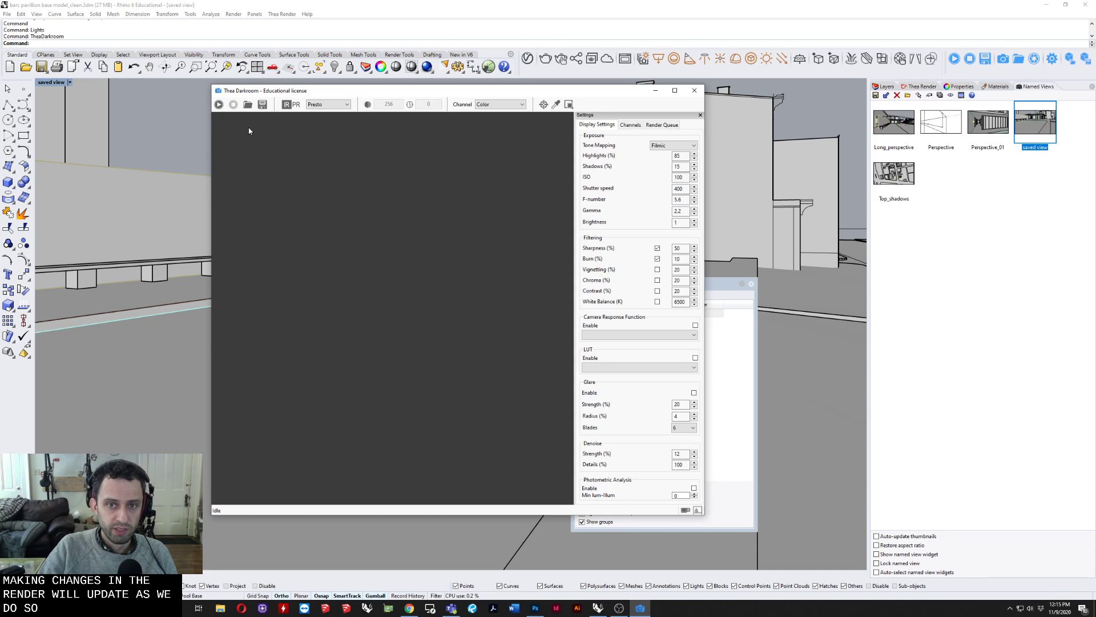
left_click(220, 105)
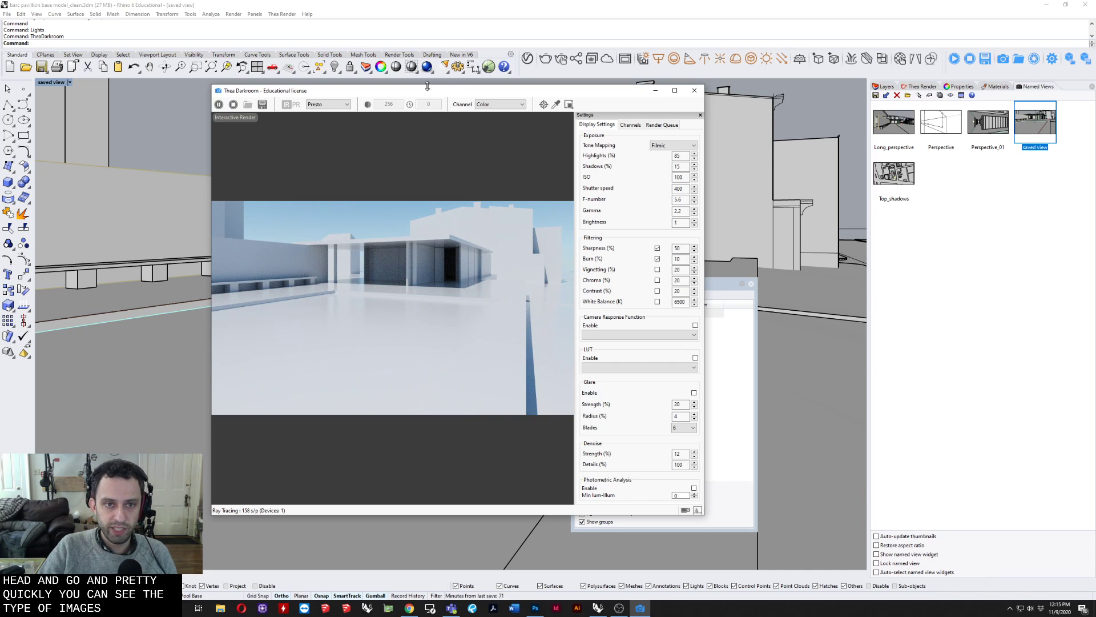
Step: Orbit the view to face the pavilion during the interactive render, pause the render and close the Darkroom
mouse_move(799, 104)
right_mouse_down()
mouse_move(827, 103)
mouse_move(801, 106)
right_mouse_up()
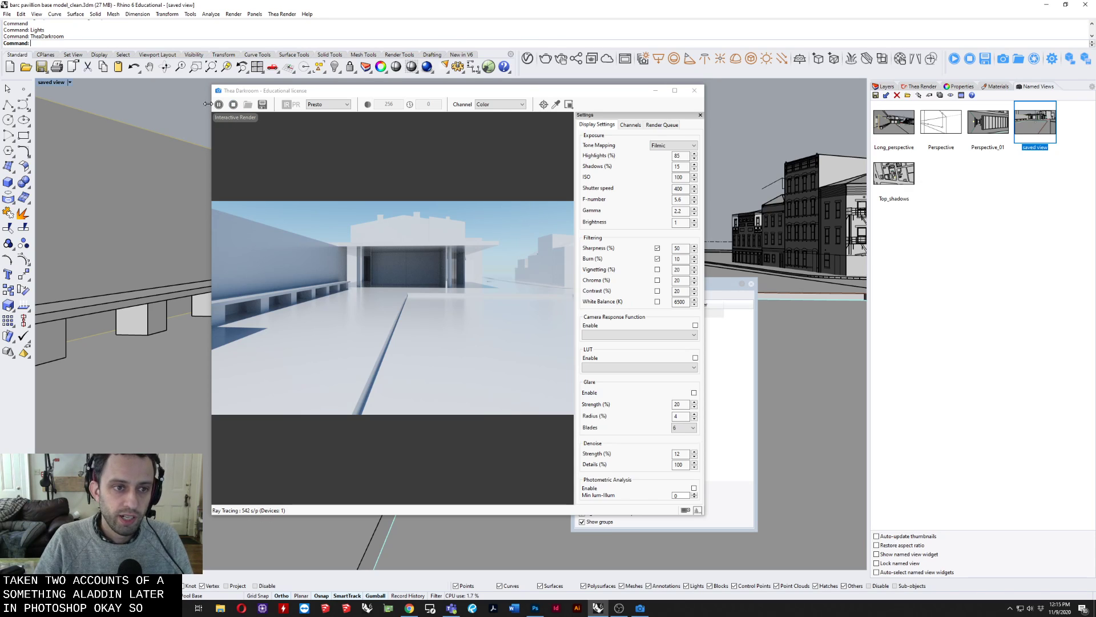
left_click(236, 93)
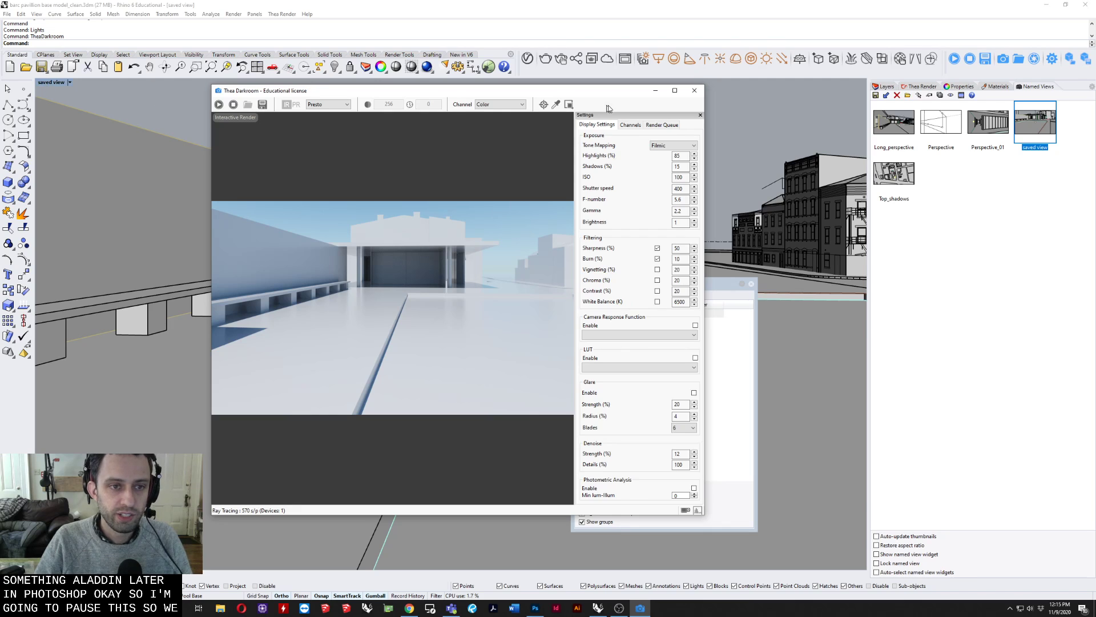
left_click(694, 91)
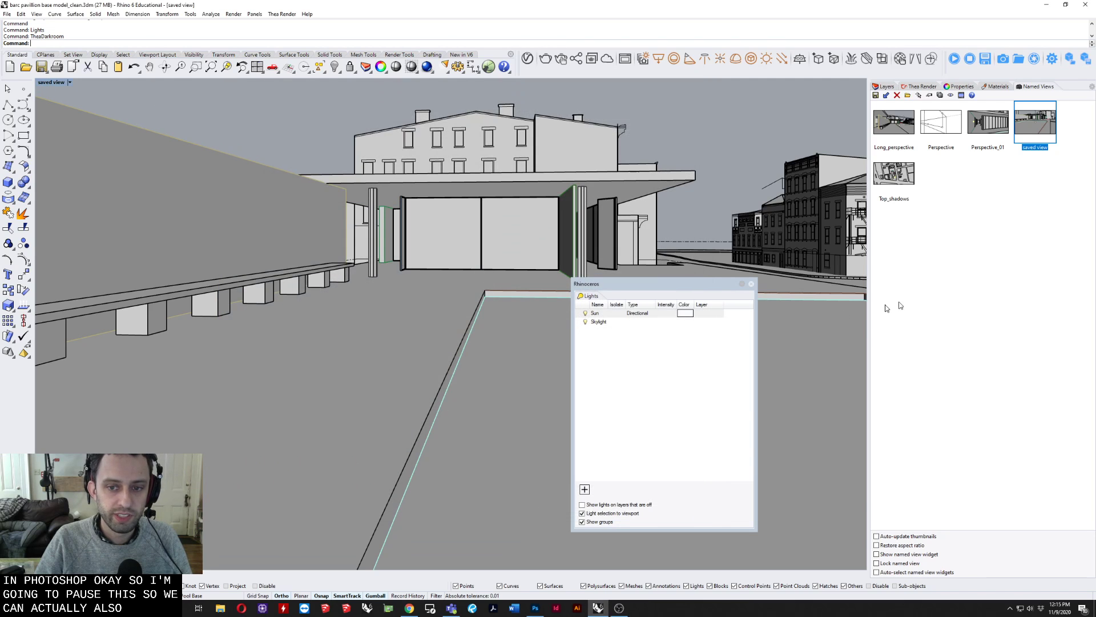
Step: Switch the saved view viewport to the Thea Render display mode and preview the pavilion from slightly different angles
left_click(52, 82)
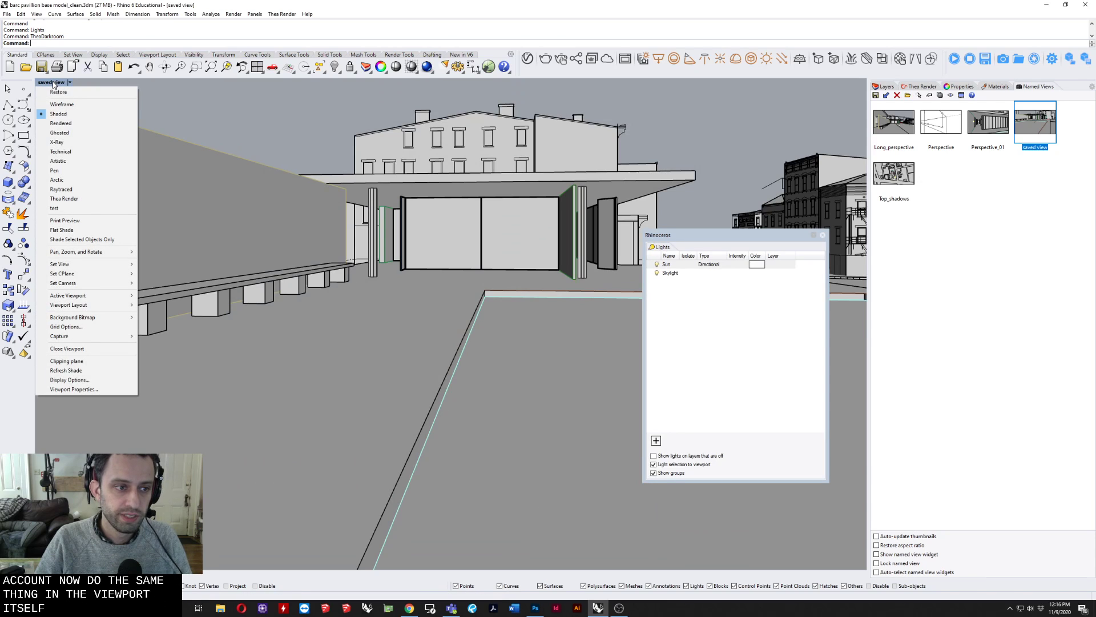
left_click(65, 199)
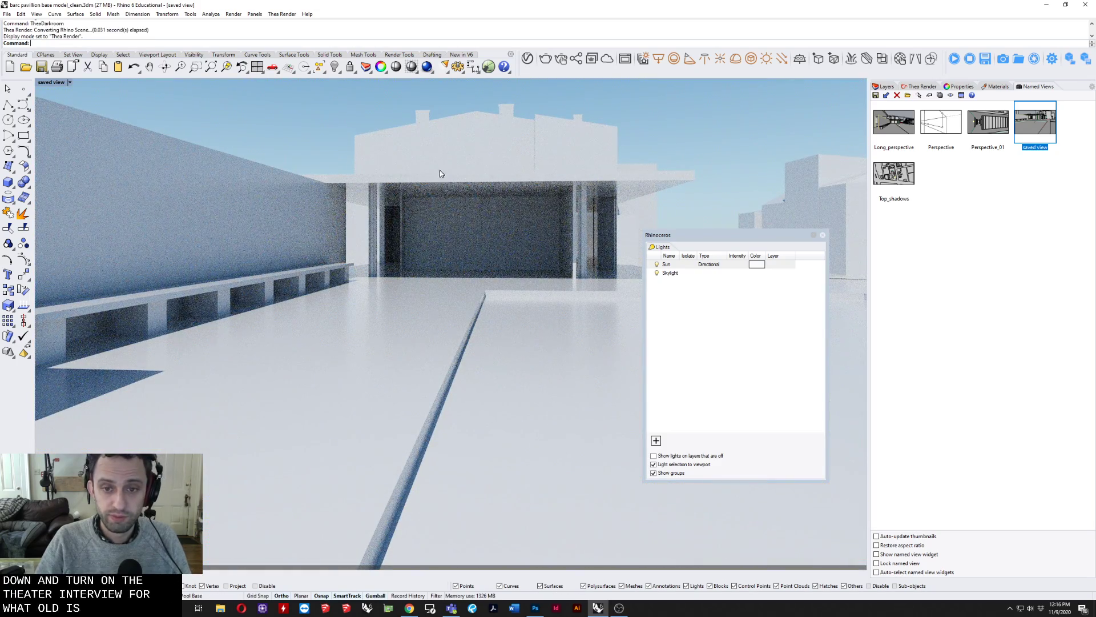
right_click_drag(440, 174, 473, 190, "shift")
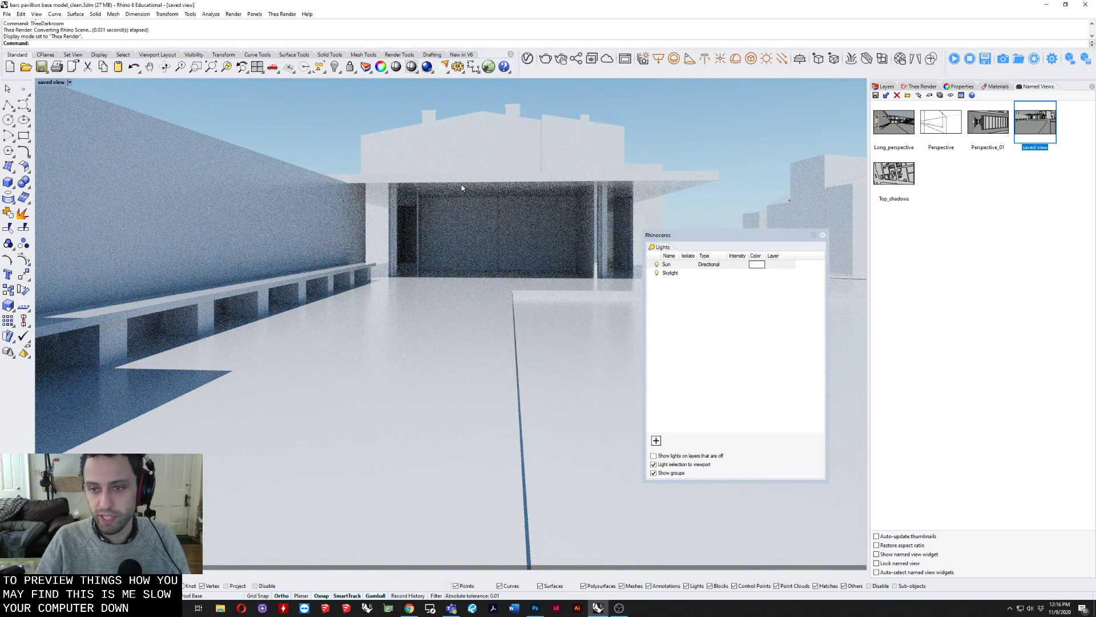
mouse_move(460, 184)
right_mouse_down("shift")
mouse_move(452, 193)
mouse_move(468, 204)
right_mouse_up("shift")
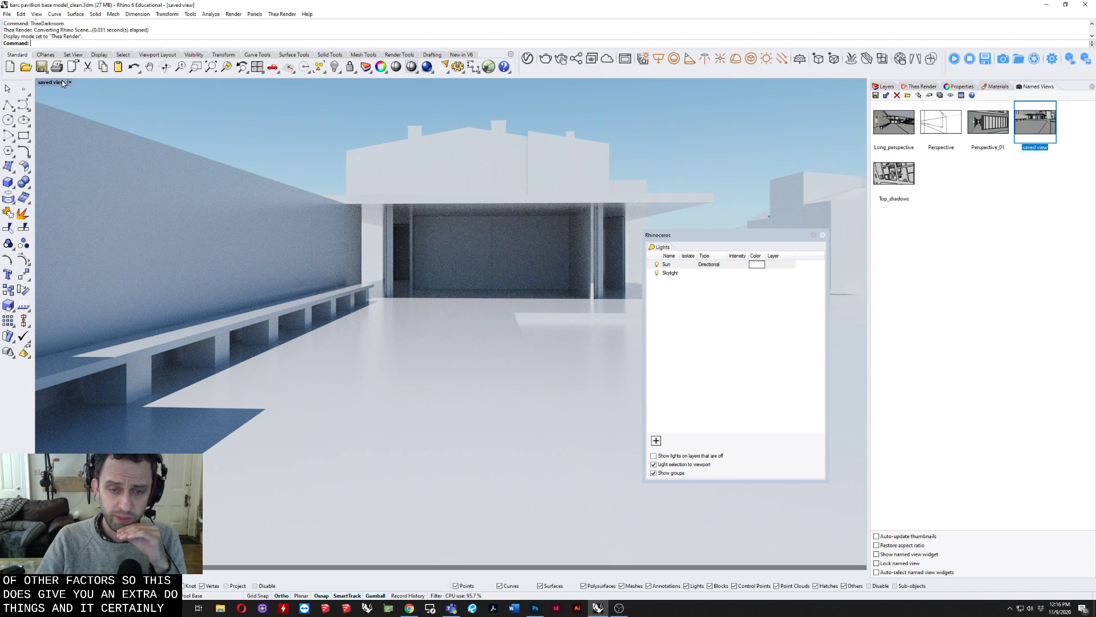
Step: Toggle the Skylight and Sun lights off and on in turn to compare their effect on the rendered preview
left_click(657, 274)
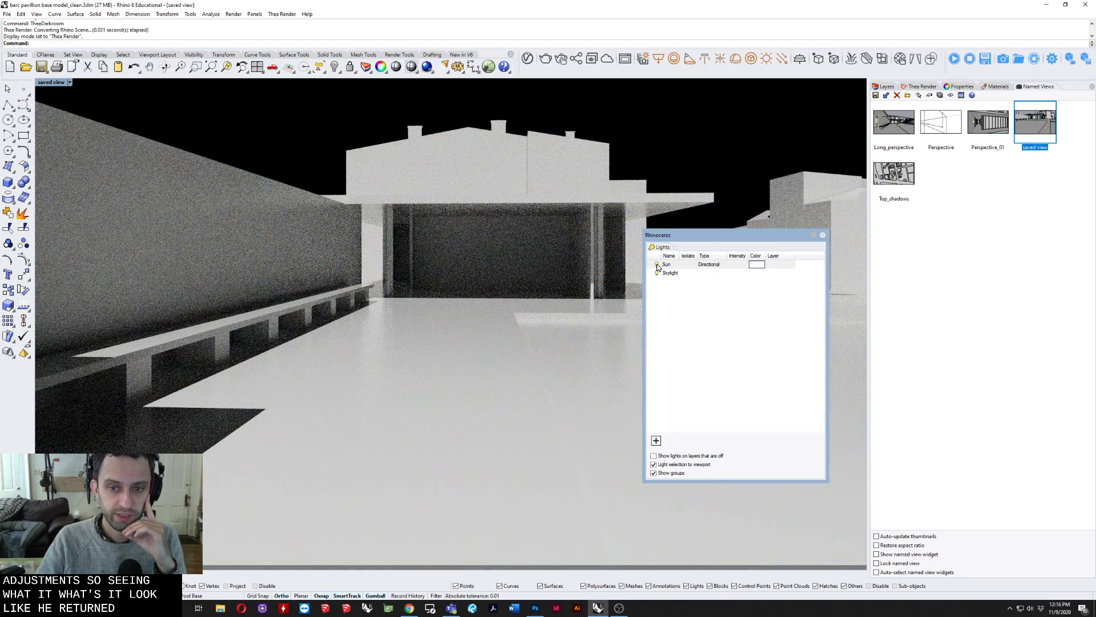
left_click(657, 266)
left_click(657, 266)
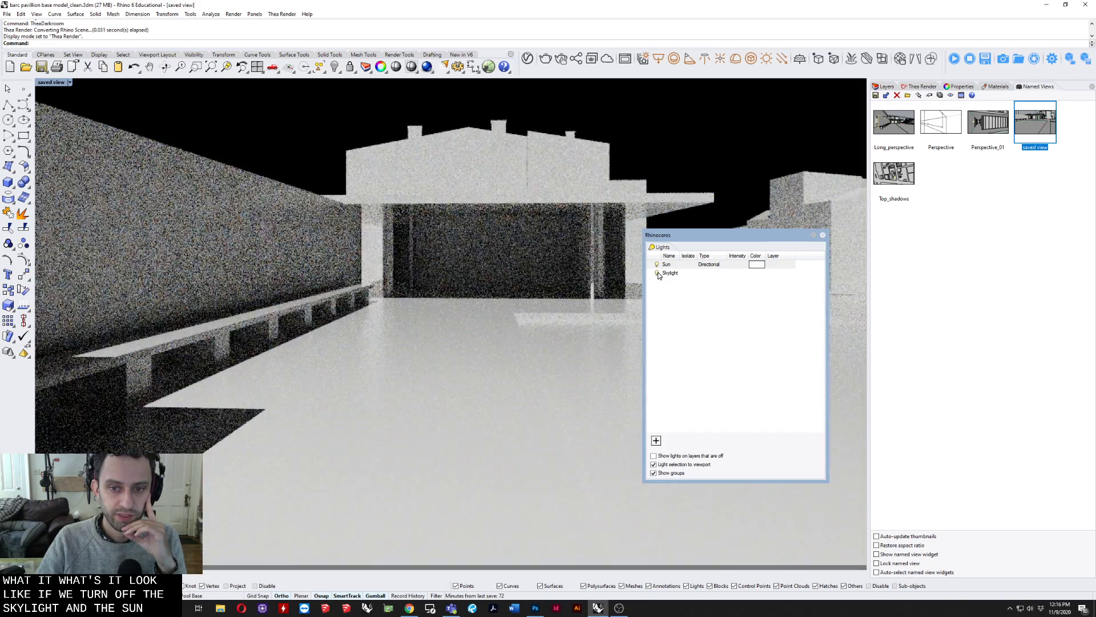
left_click(657, 274)
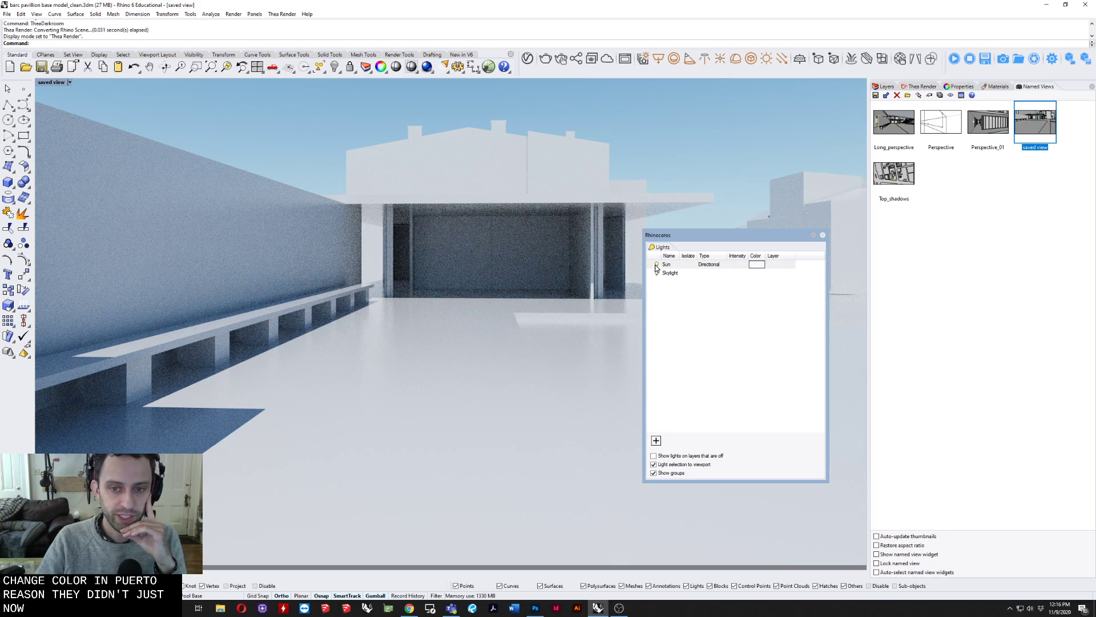
left_click(657, 266)
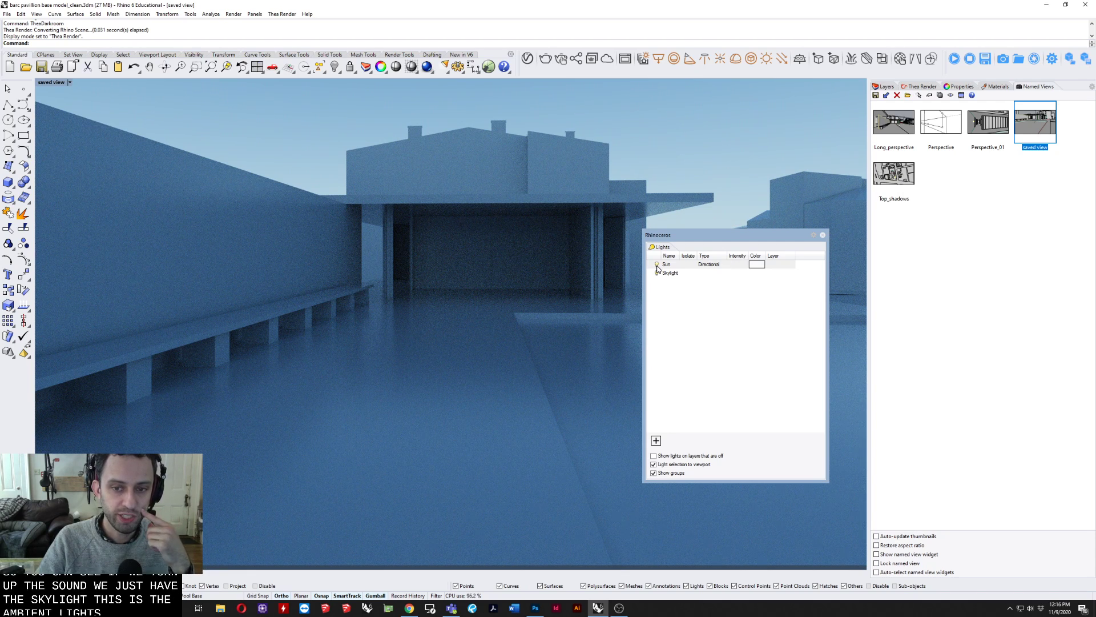
left_click(657, 273)
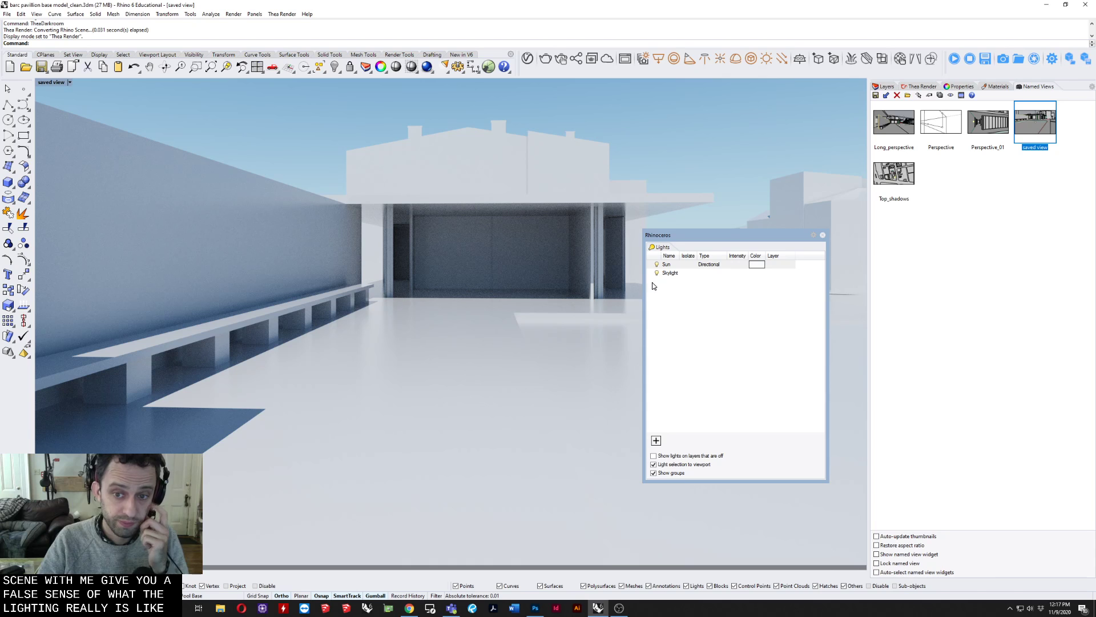
Step: Open the sun settings beside the Lights window and set the sun to an evening time, 9/2/2020 at 7:50:51 PM
left_click_drag(699, 235, 634, 177)
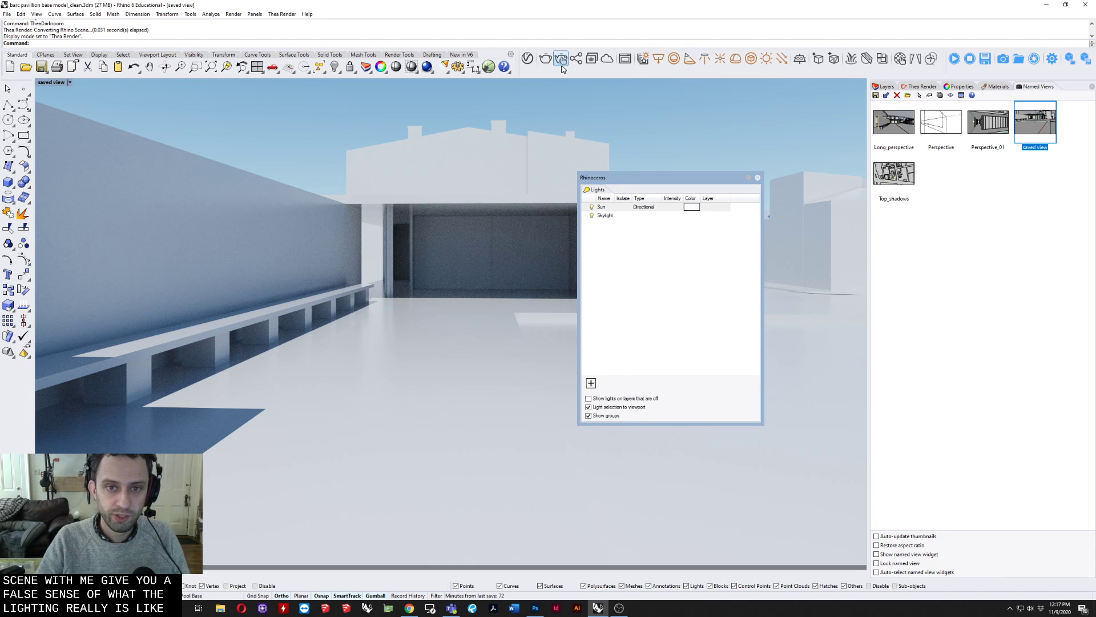
key("Return")
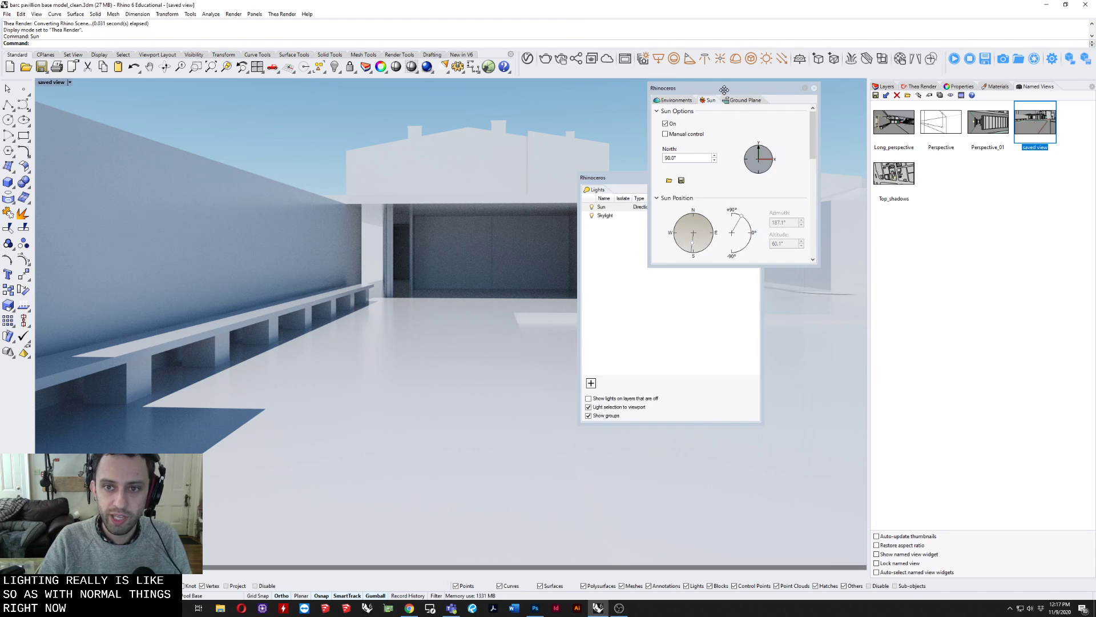
scroll(810, 134, "down", 5)
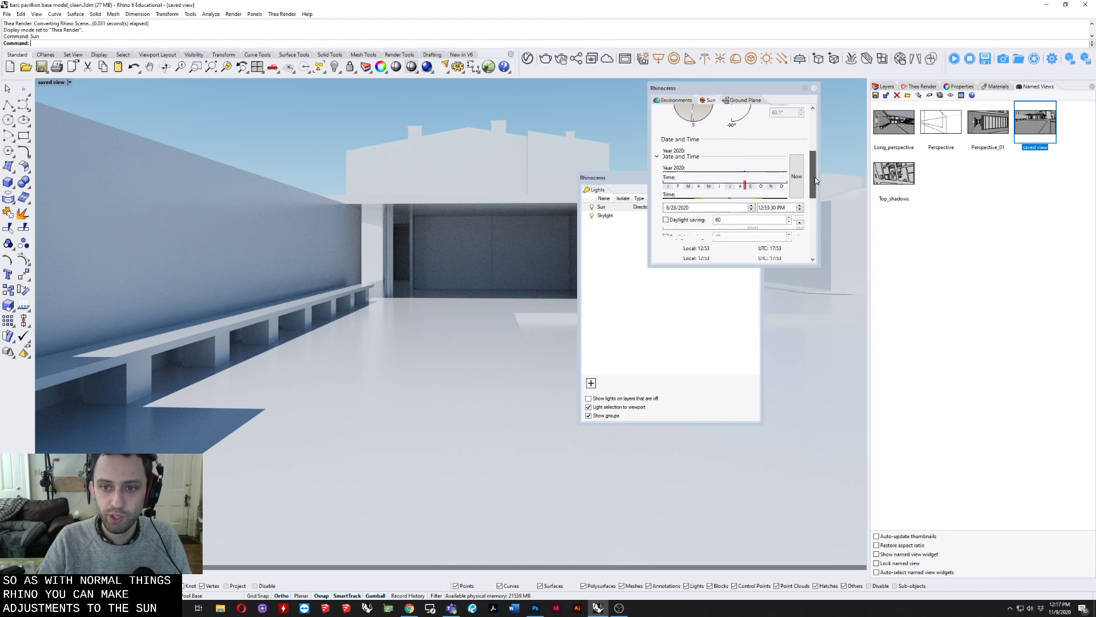
mouse_move(738, 158)
left_mouse_down()
mouse_move(711, 161)
mouse_move(741, 160)
mouse_move(764, 134)
mouse_move(696, 140)
mouse_move(734, 140)
mouse_move(769, 164)
left_mouse_up()
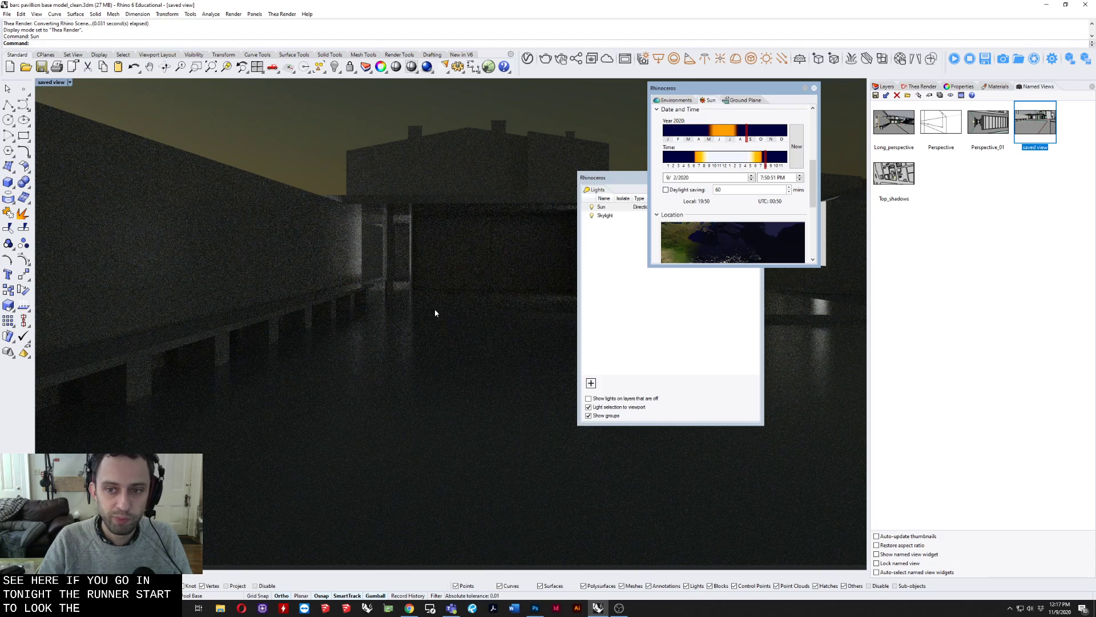
Step: Separate the Sun and Lights windows and set the sun's time of day to 1:12:13 PM
left_click_drag(732, 88, 591, 122)
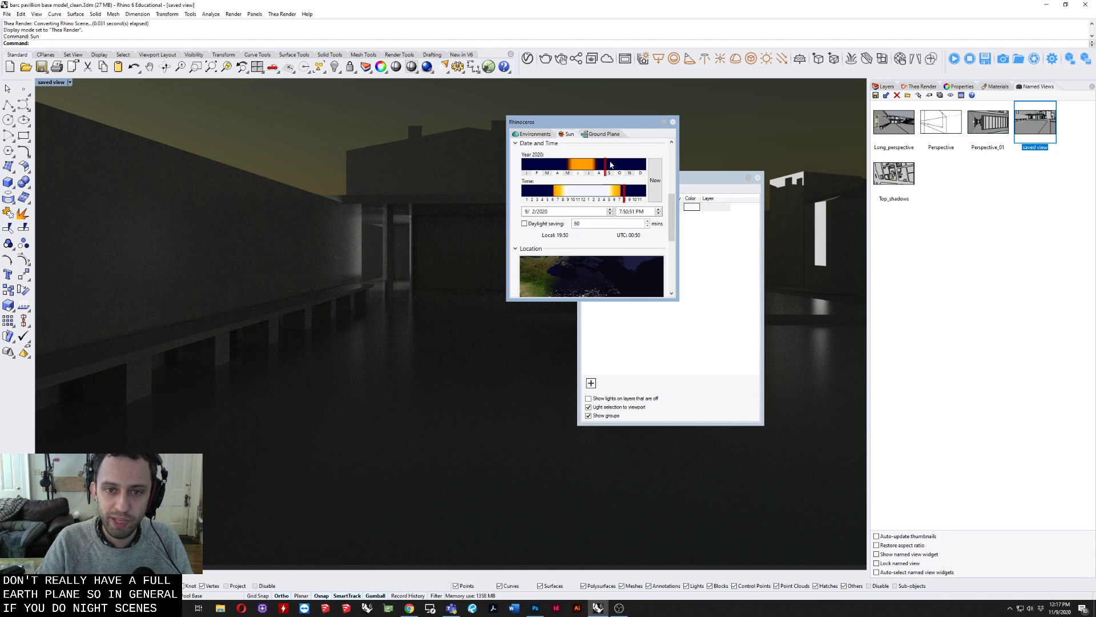
left_click_drag(635, 121, 560, 124)
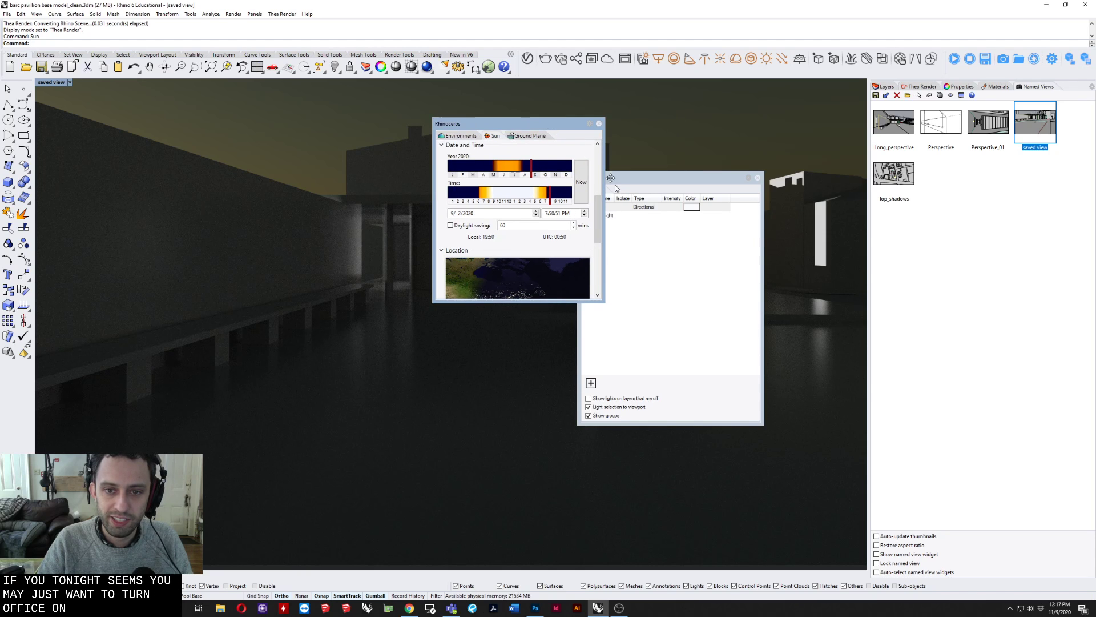
left_click_drag(623, 173, 674, 164)
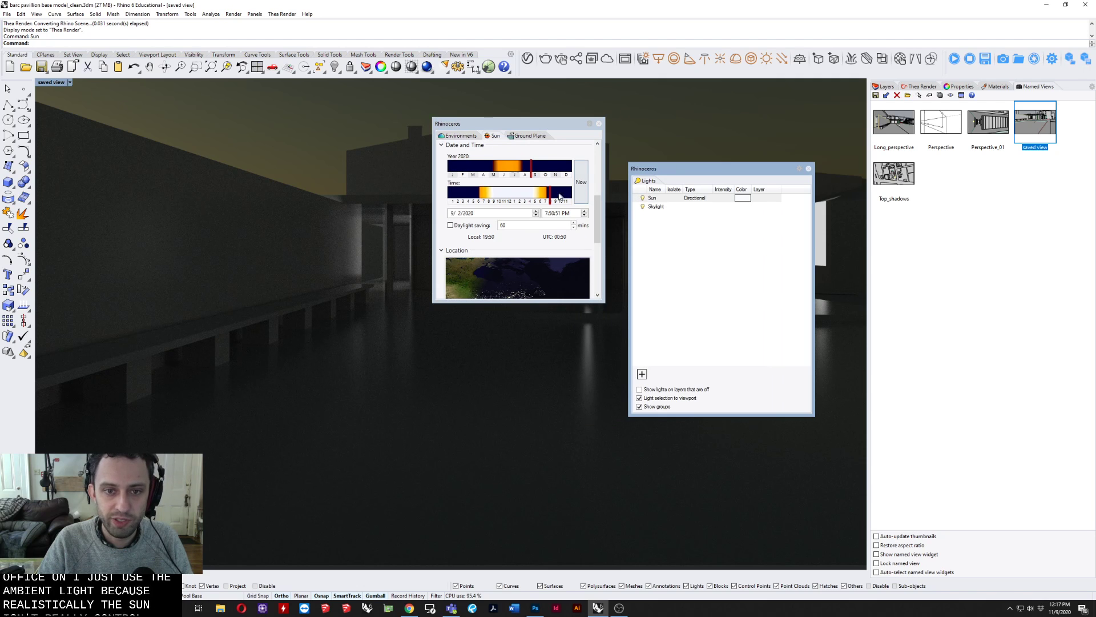
left_click_drag(509, 123, 478, 129)
left_click_drag(507, 199, 485, 199)
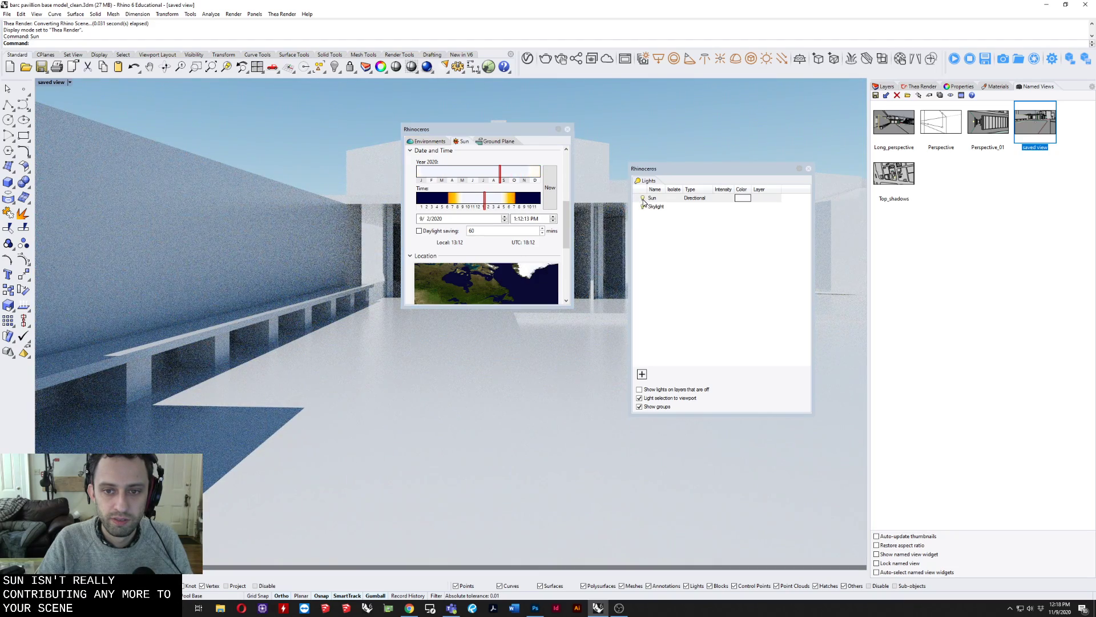
Step: Switch the saved view viewport to the Shaded display mode and spread the Sun and Lights windows over the viewport
left_click(42, 85)
left_click(54, 105)
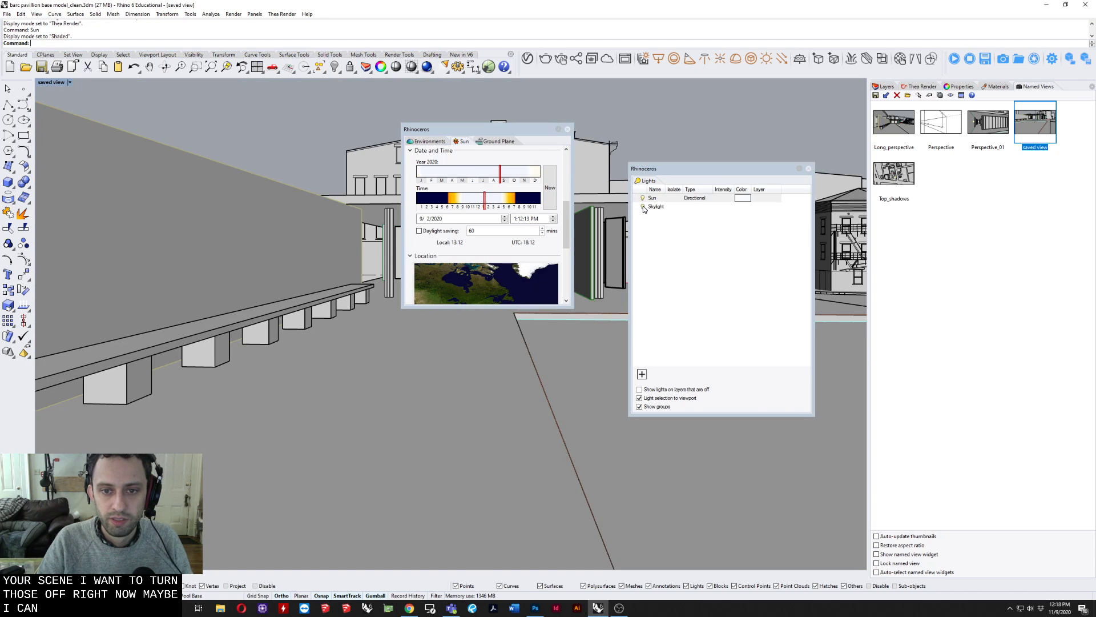
left_click_drag(520, 142, 359, 140)
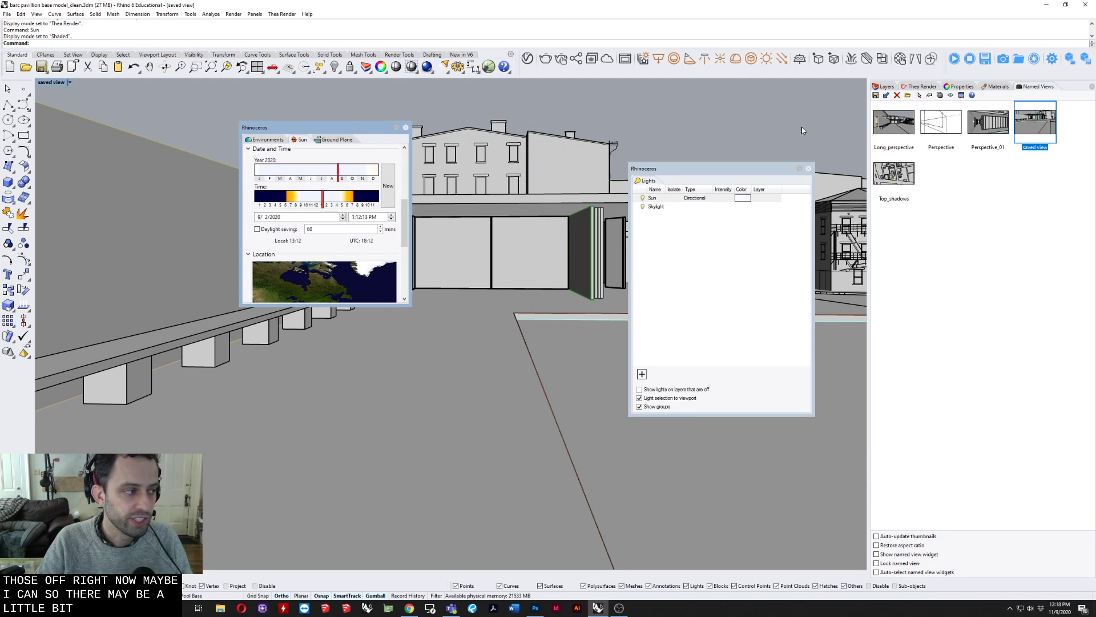
left_click_drag(745, 168, 624, 98)
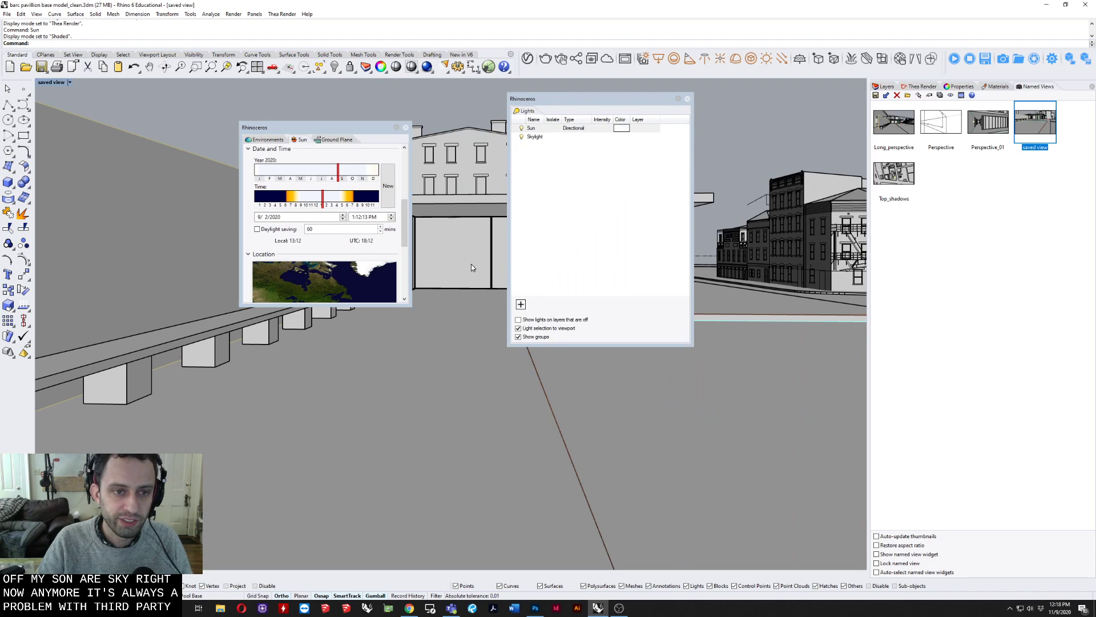
Step: Bring up the model's material list and move the Lights window aside
left_click(920, 87)
left_click(1000, 87)
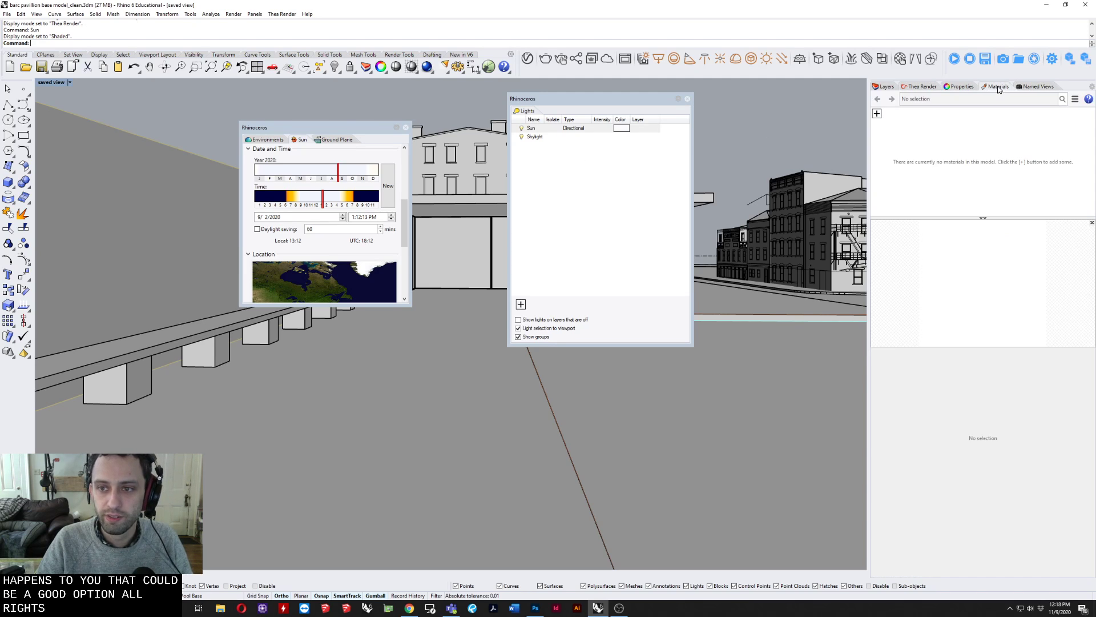
left_click_drag(591, 109, 239, 248)
Step: Switch to File Explorer, open the Textures folder holding the recent file circles, and show its contents as extra large icons
left_click(225, 610)
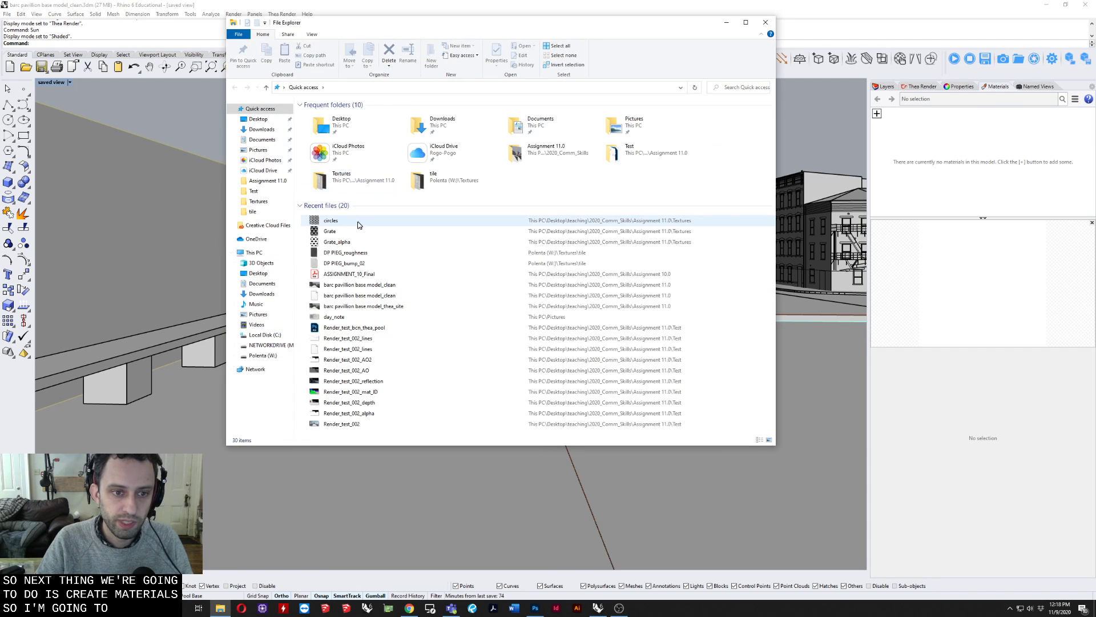
right_click(354, 222)
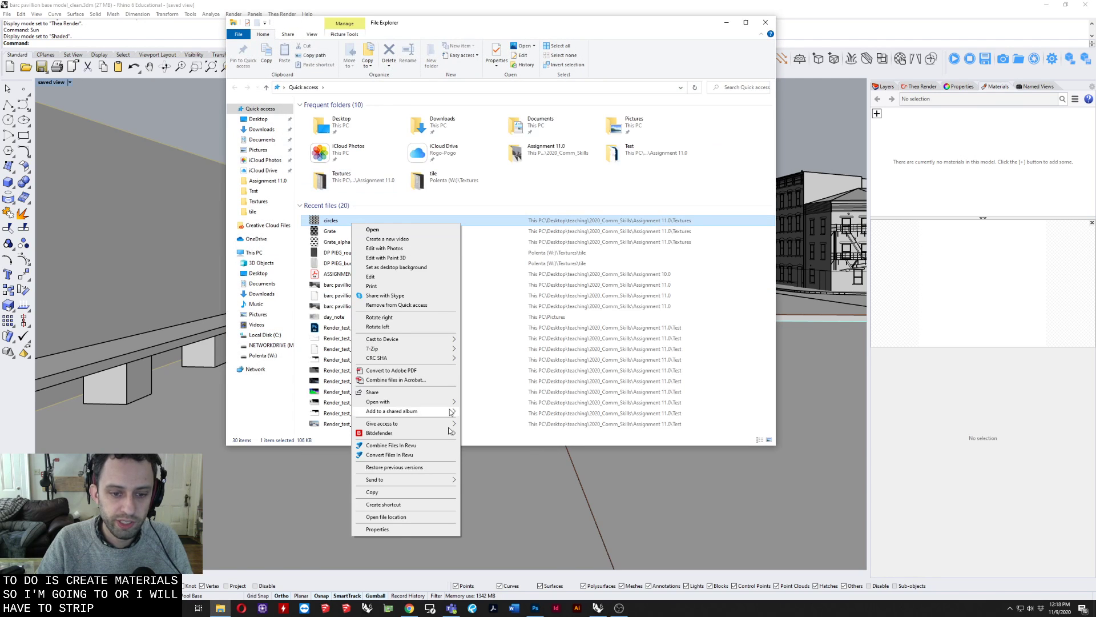
left_click(401, 517)
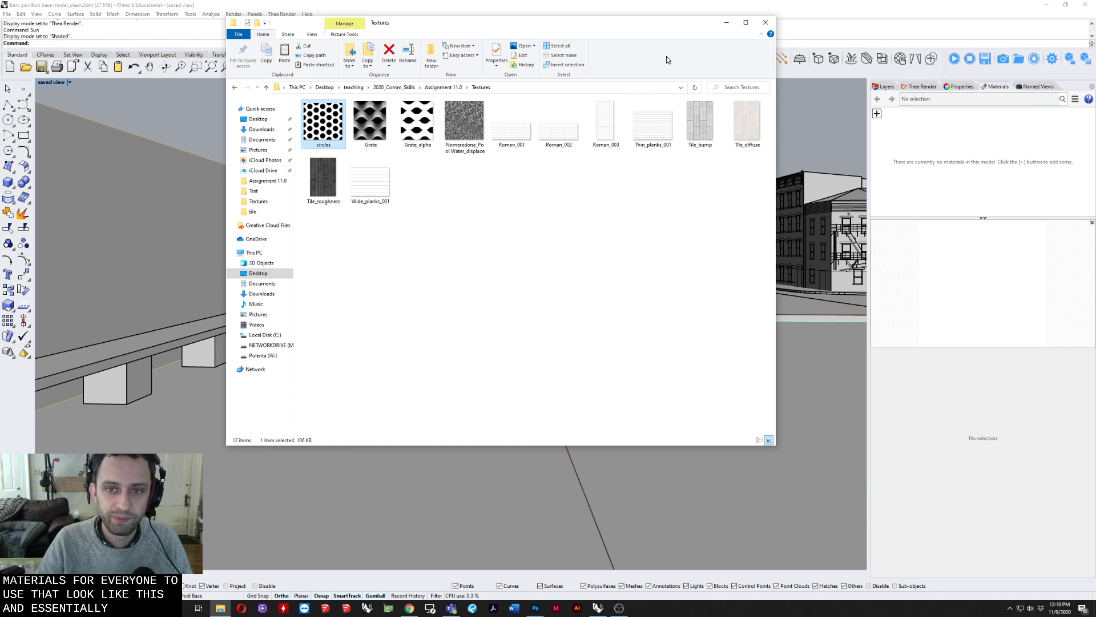
right_click(436, 263)
mouse_move(454, 262)
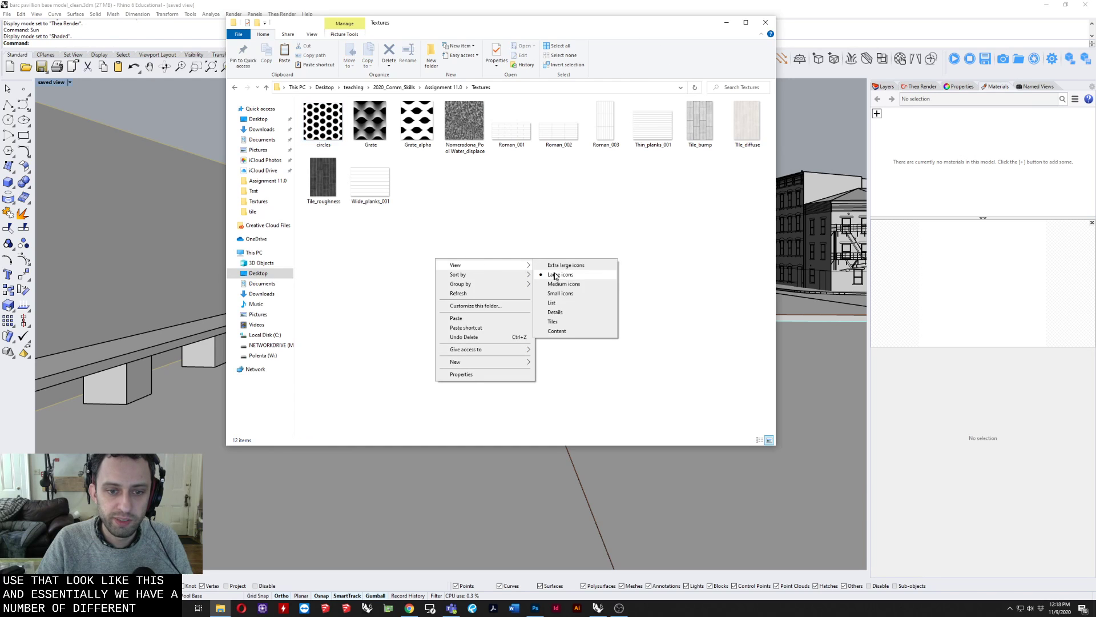
left_click(565, 264)
Step: Examine the circles, Grate and Grate_alpha texture thumbnails
left_click(358, 159)
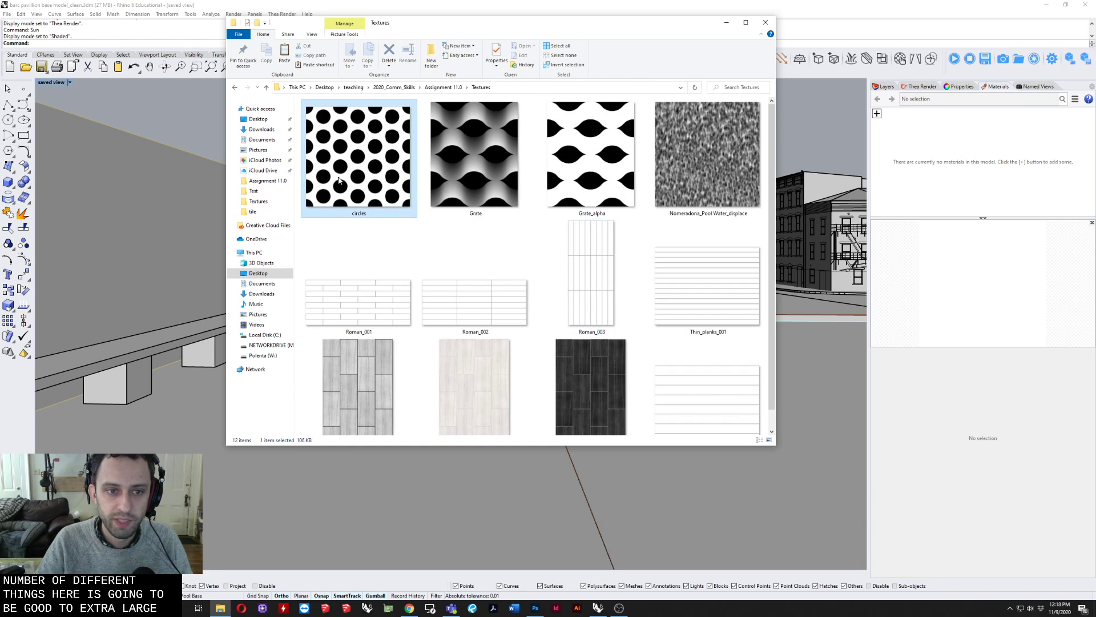
left_click(474, 160)
left_click(593, 166)
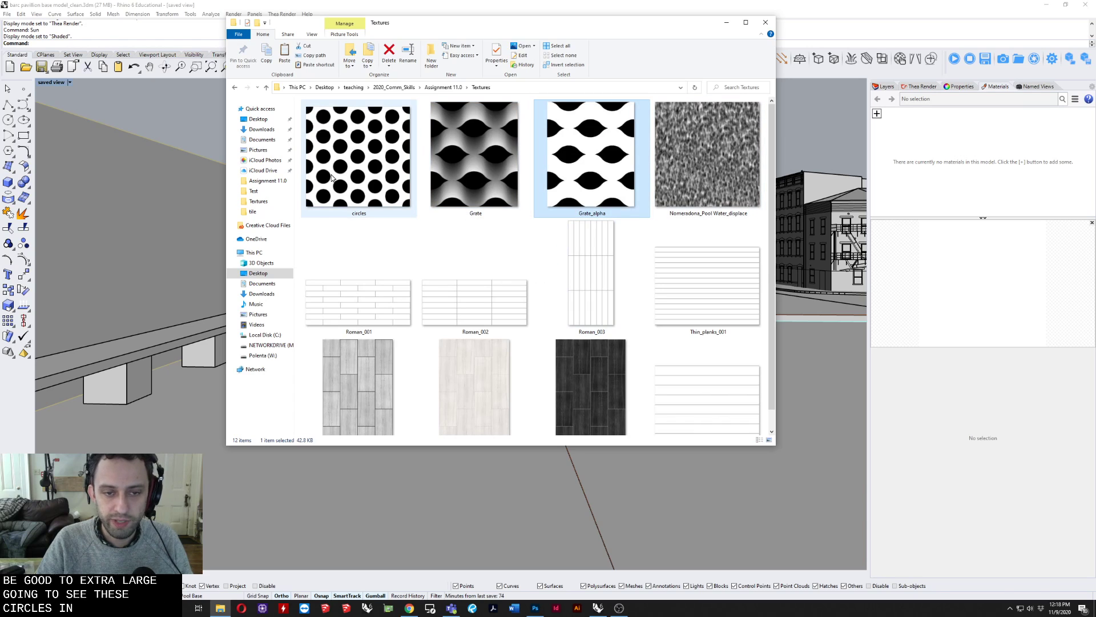
left_click(370, 160)
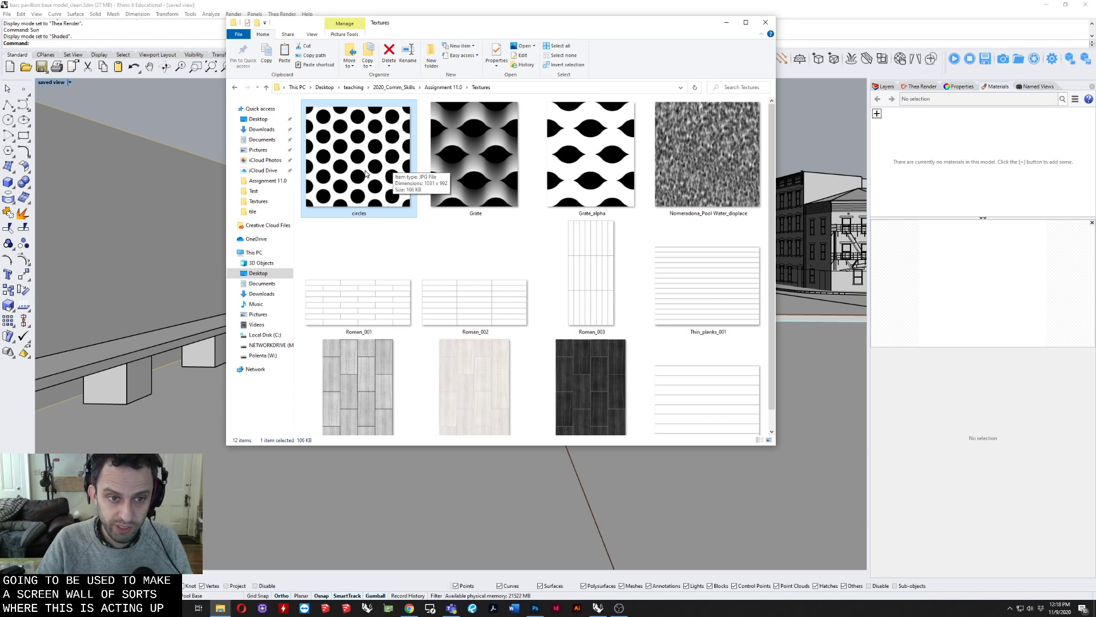
Step: Open the Nomeradona_Pool Water_displace image, inspect its pattern enlarged, and close it
left_click(676, 162)
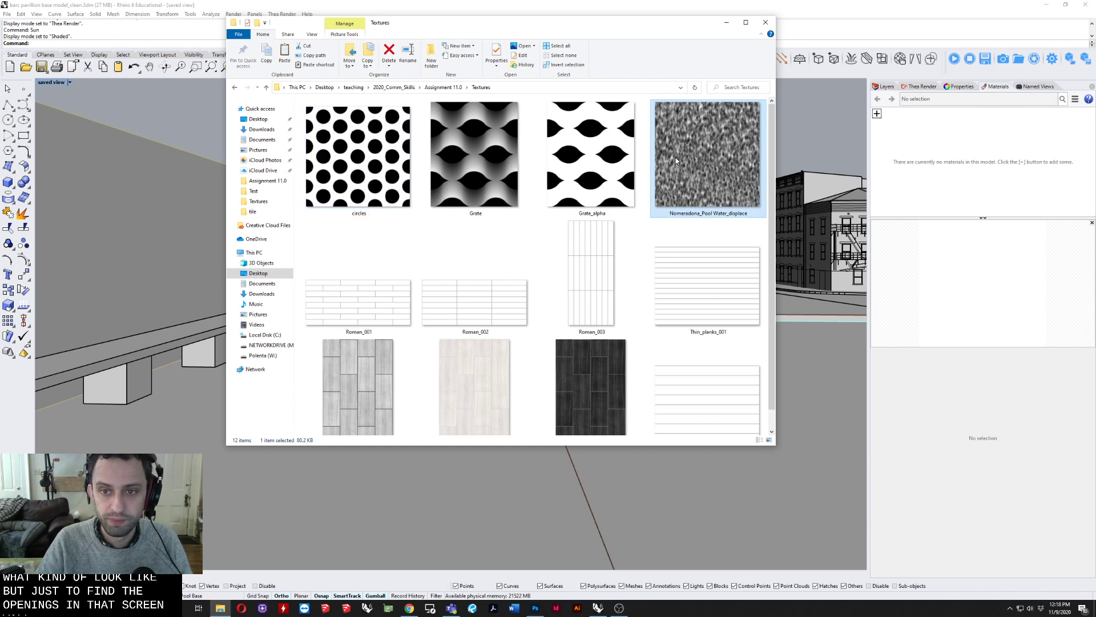
double_click(677, 161)
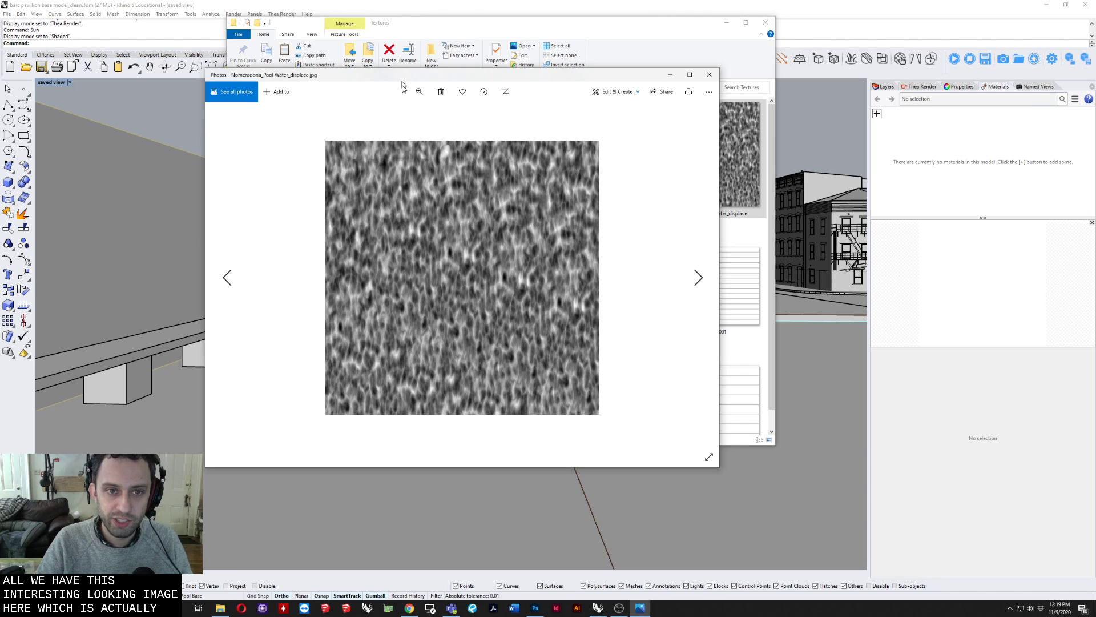
left_click(419, 91)
left_click(416, 114)
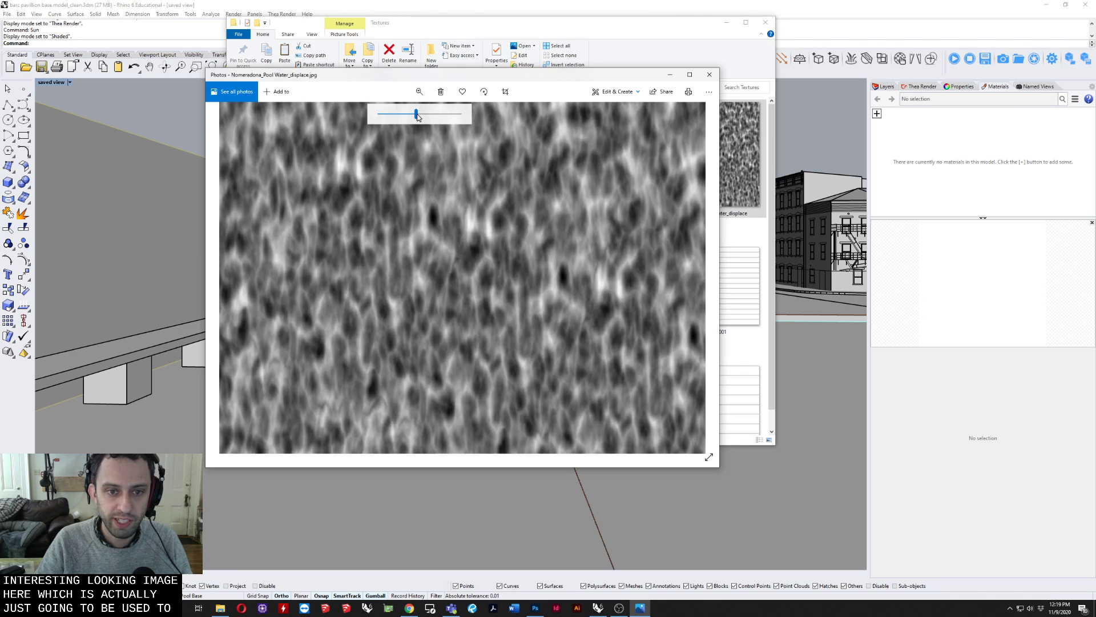
mouse_move(417, 116)
left_mouse_down()
mouse_move(431, 114)
mouse_move(411, 114)
left_mouse_up()
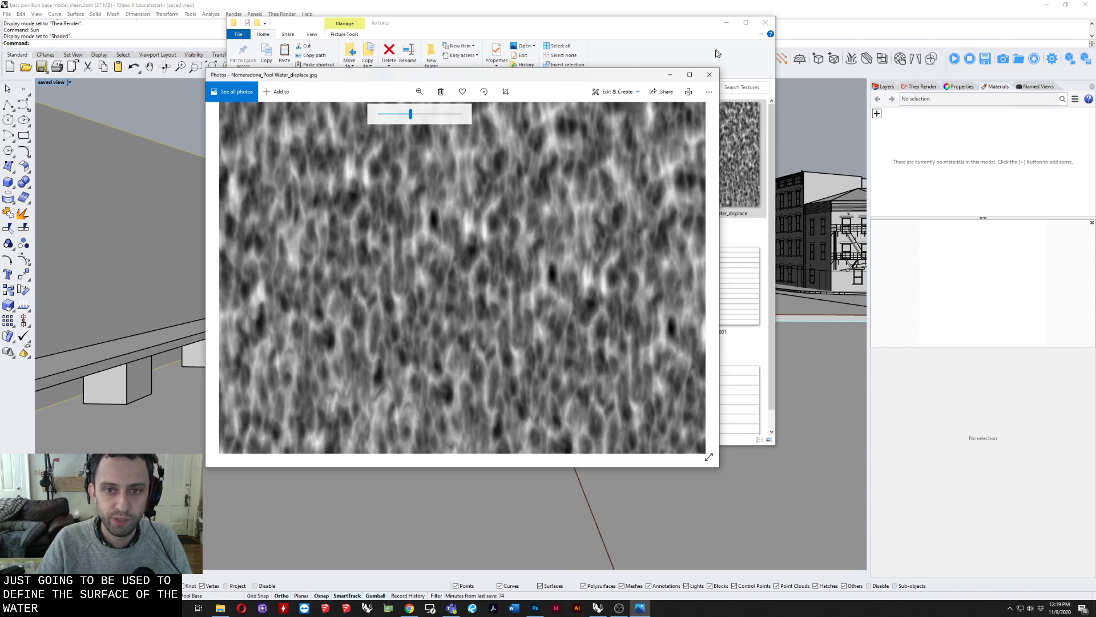
left_click(705, 78)
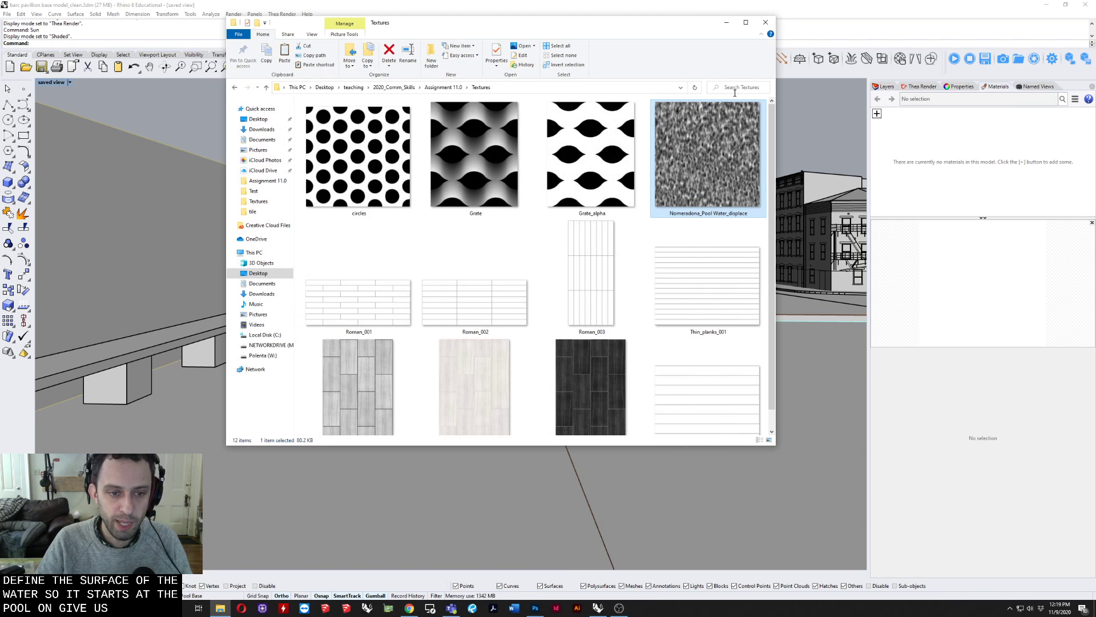
Step: Open Roman_001 in the photo viewer, compare it with the other Roman brick textures, and close the viewer
double_click(334, 306)
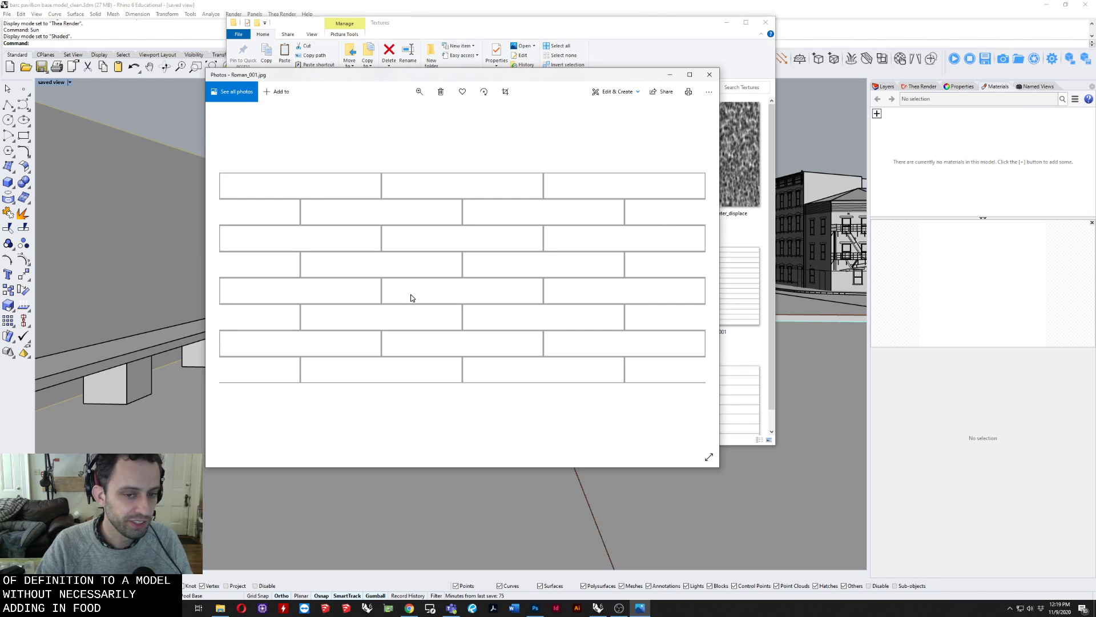
key("Right")
key("Right")
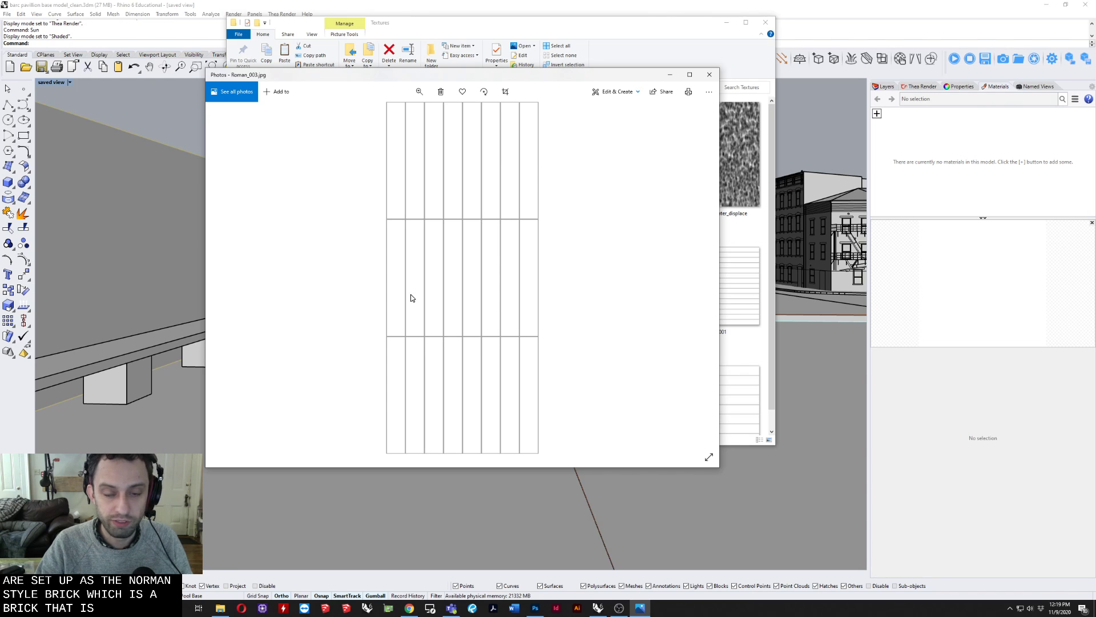
key("Right")
key("Left")
key("Left")
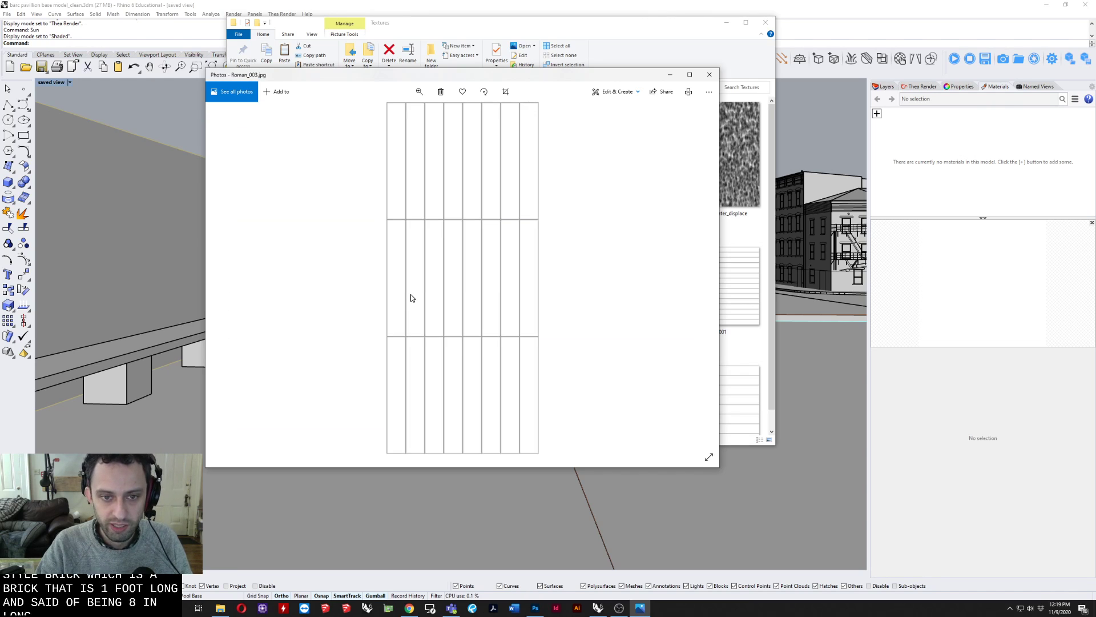
key("Left")
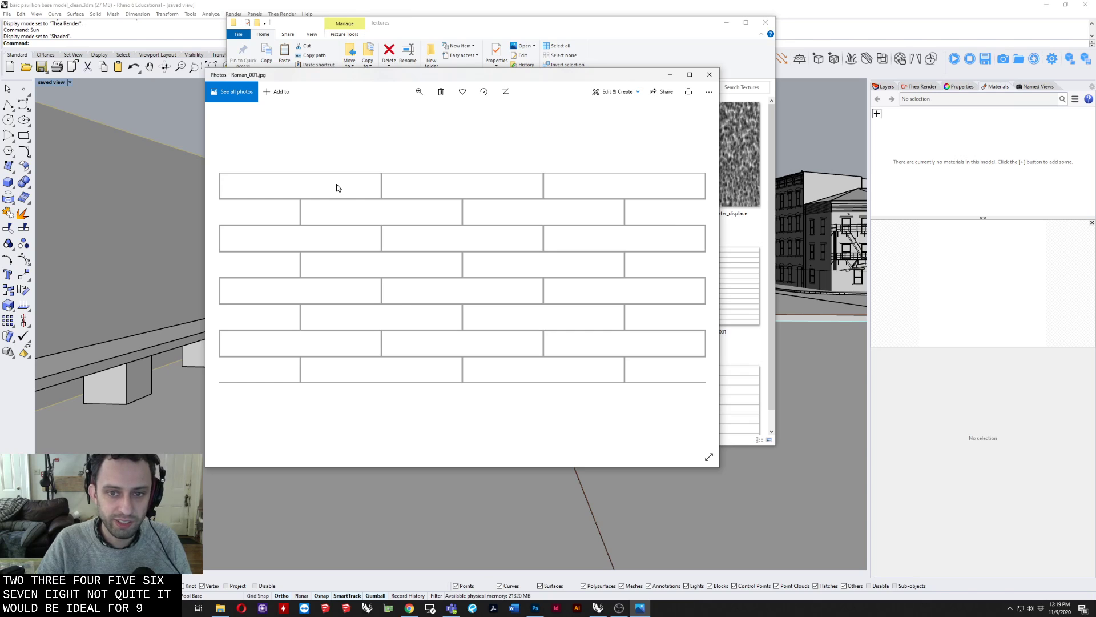
left_click_drag(572, 76, 553, 89)
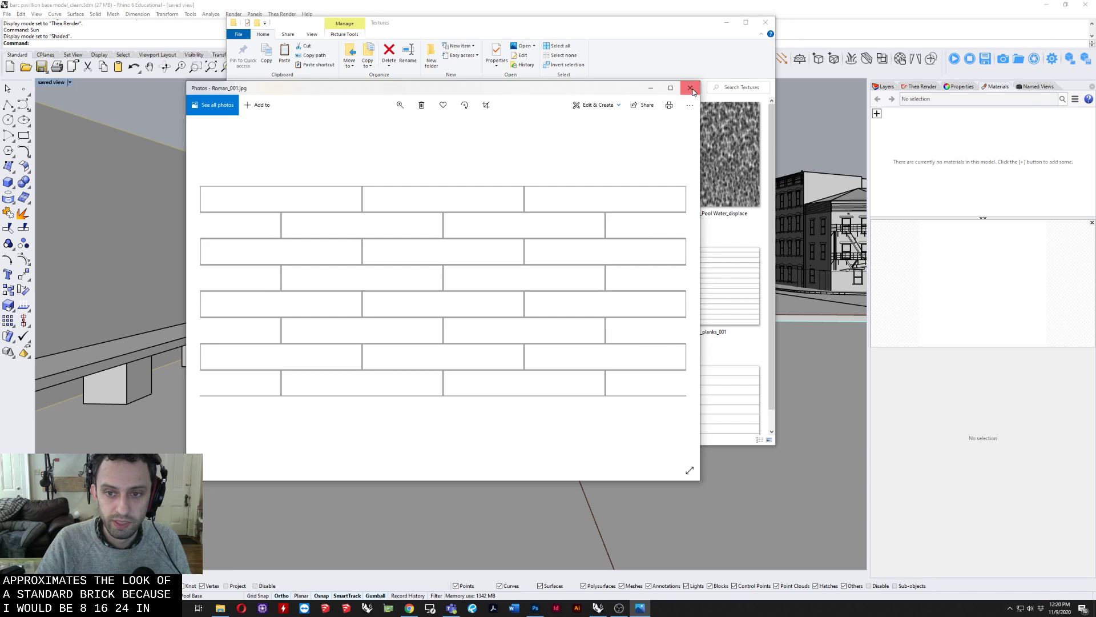
left_click(691, 88)
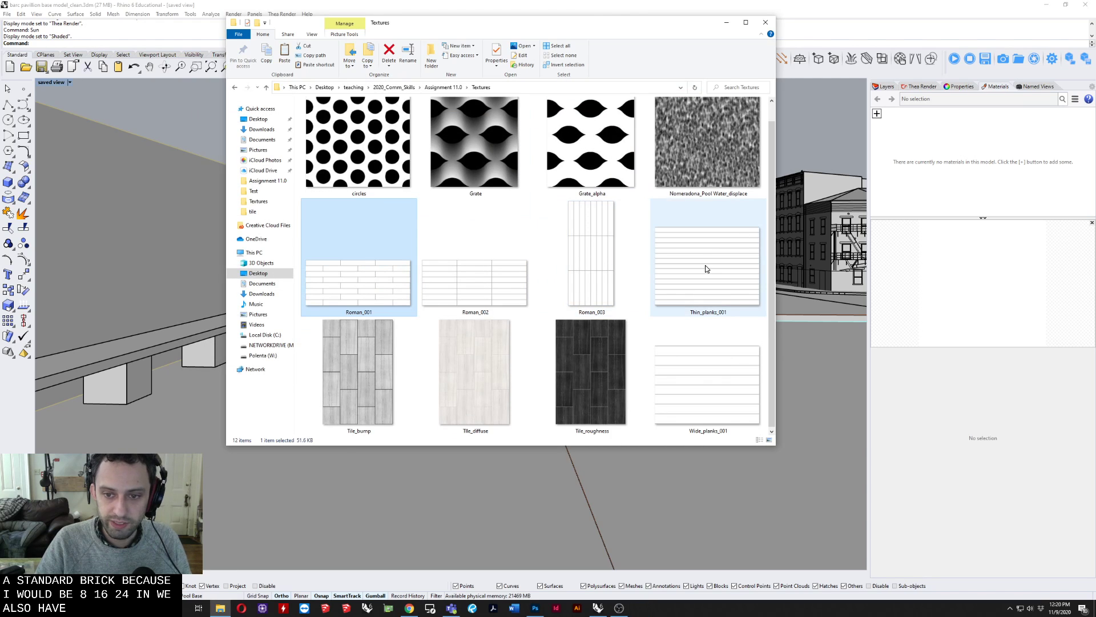
Step: Open and examine the Thin_planks_001, Tile_diffuse, Tile_bump and Tile_roughness textures one at a time, closing each after viewing
double_click(707, 269)
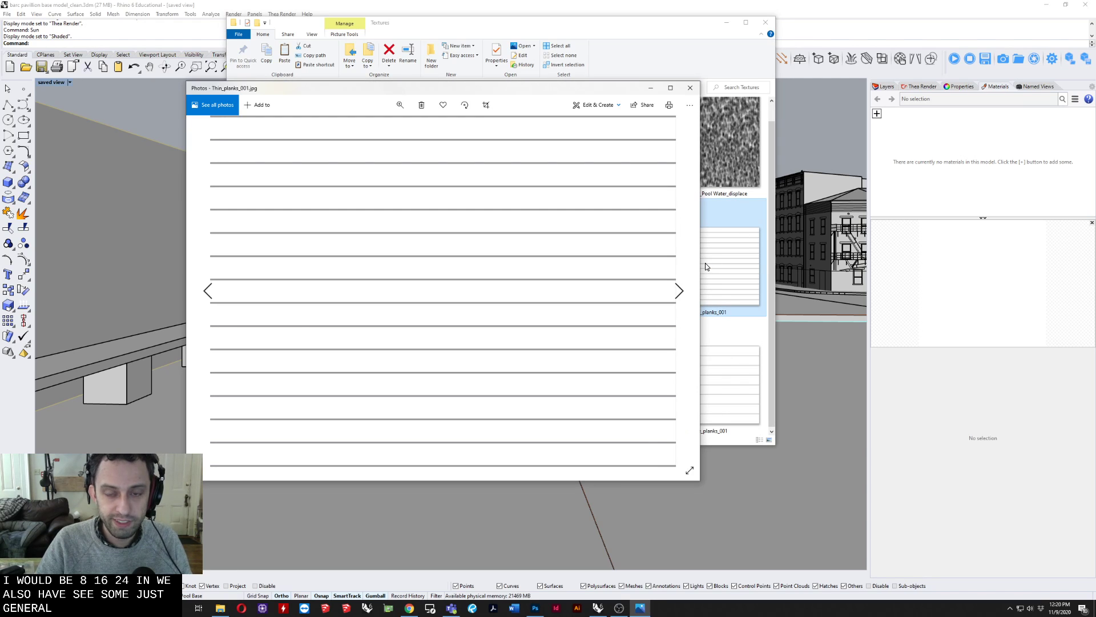
left_click(691, 89)
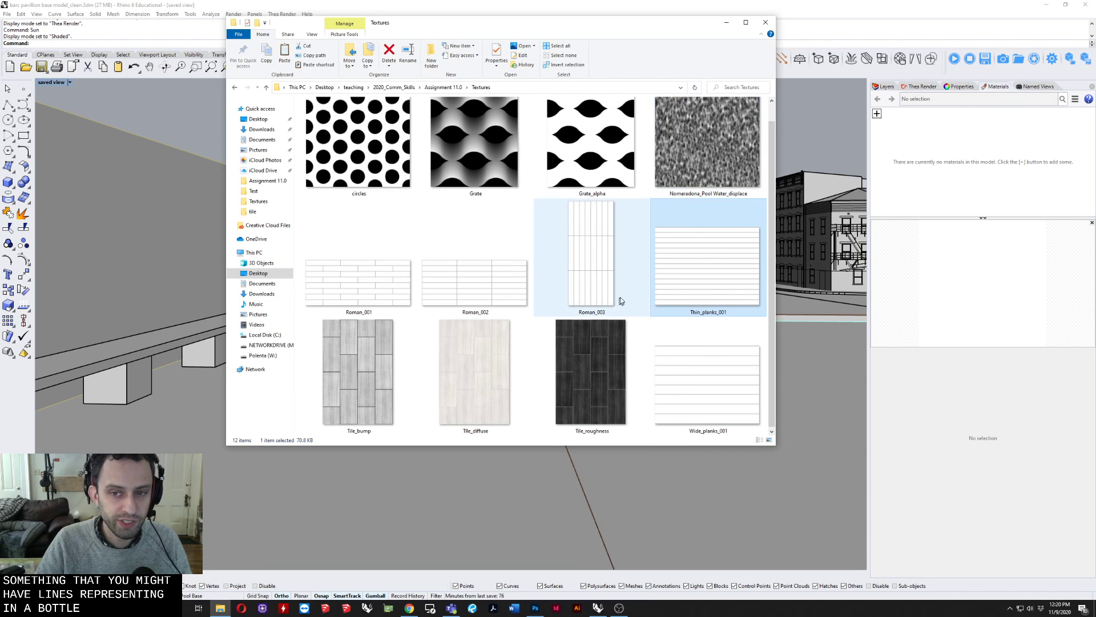
double_click(466, 386)
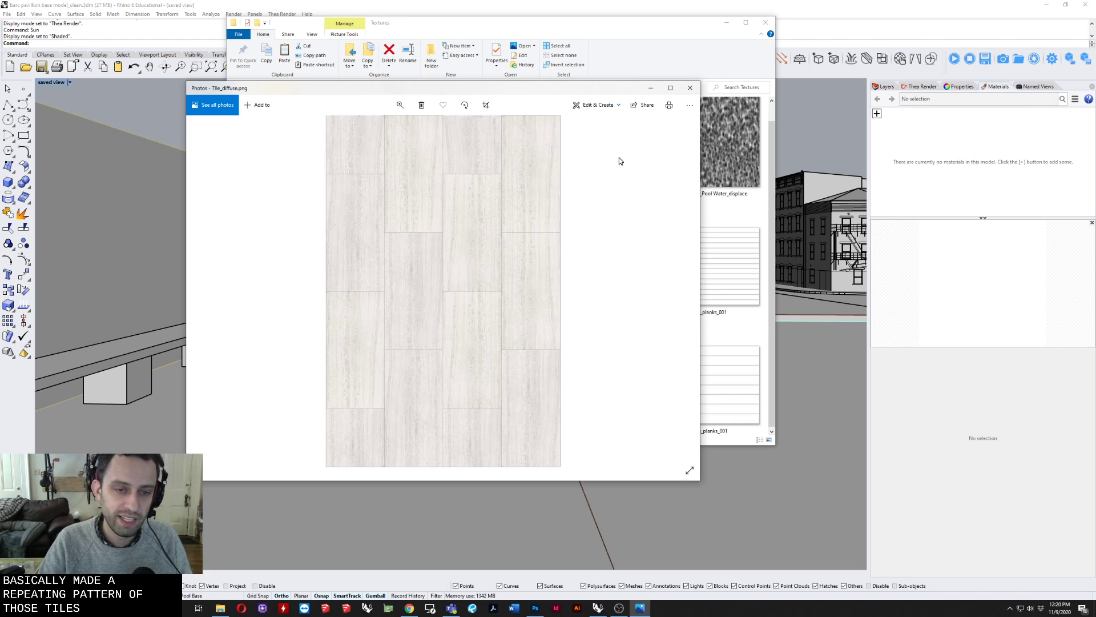
left_click(690, 87)
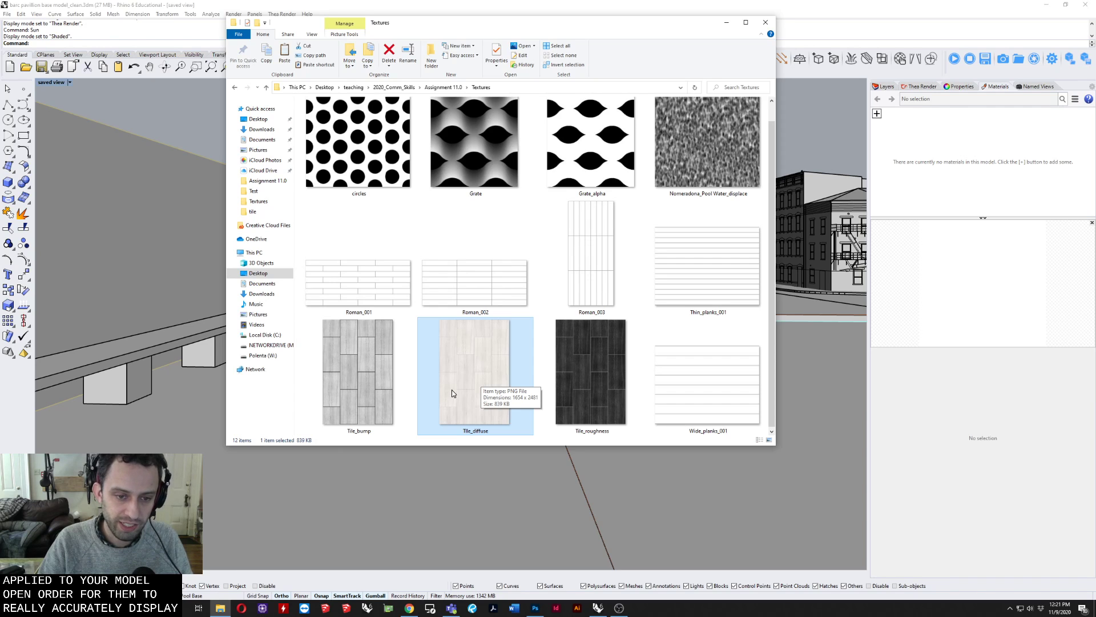
double_click(398, 391)
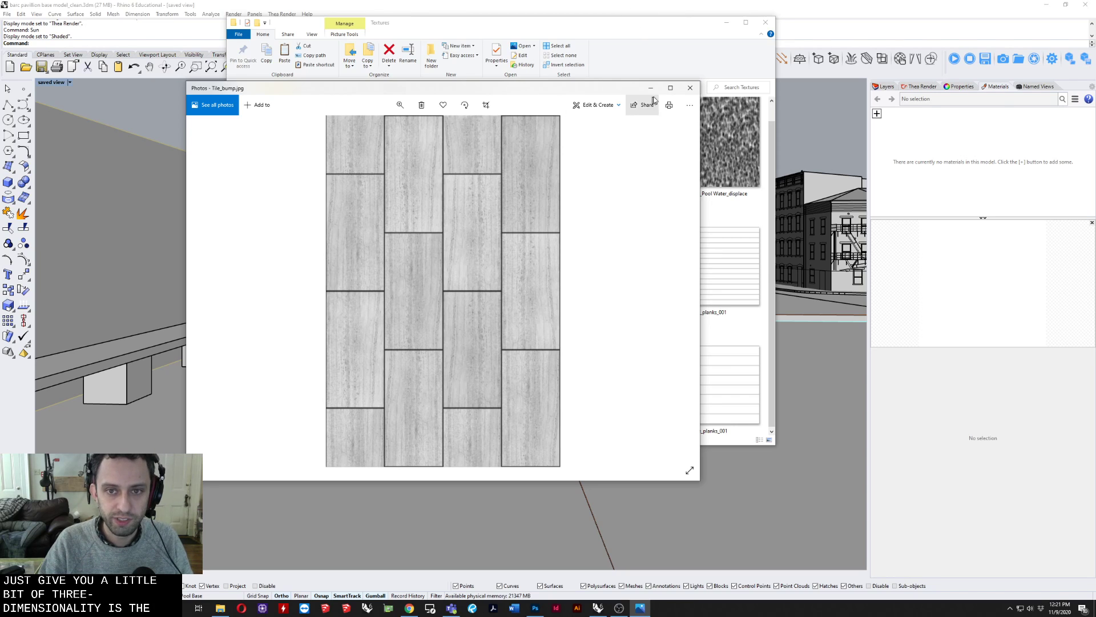
left_click(689, 90)
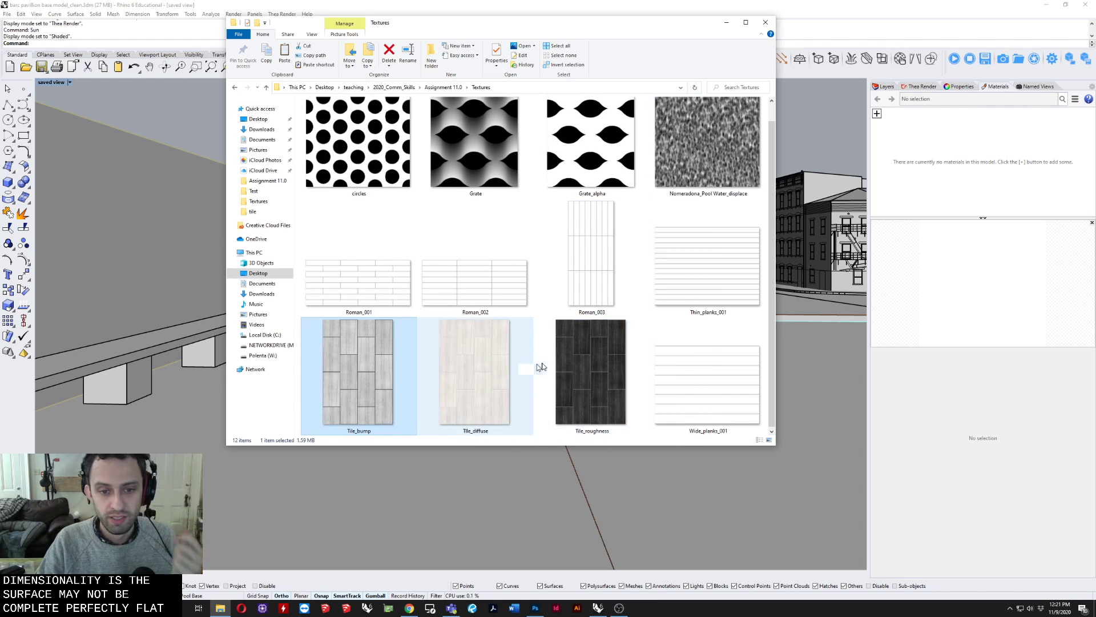
double_click(588, 354)
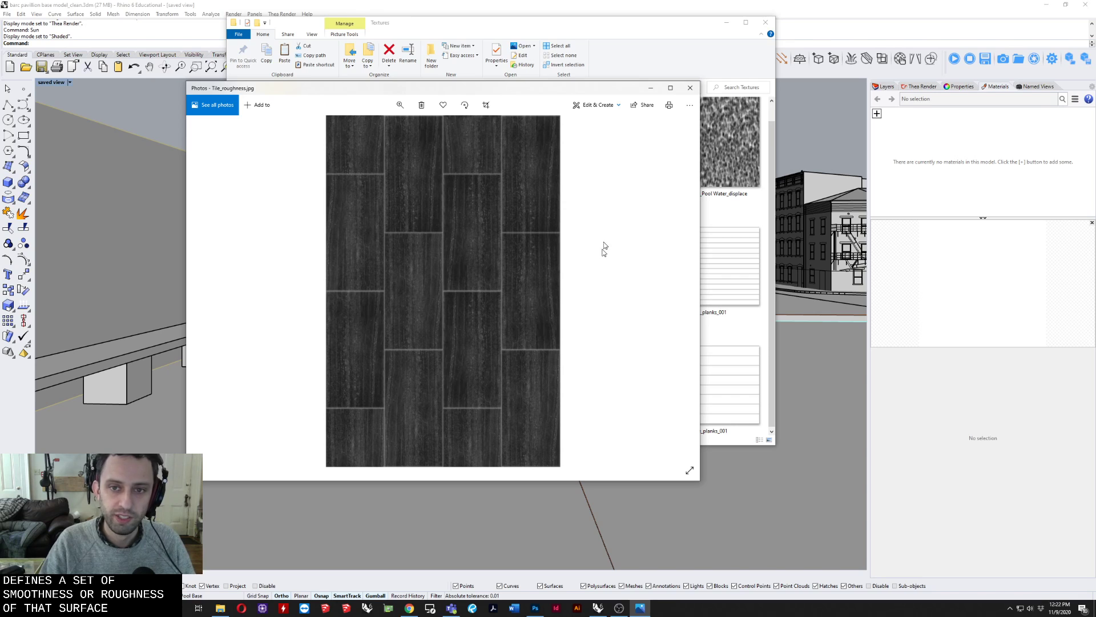
left_click(690, 88)
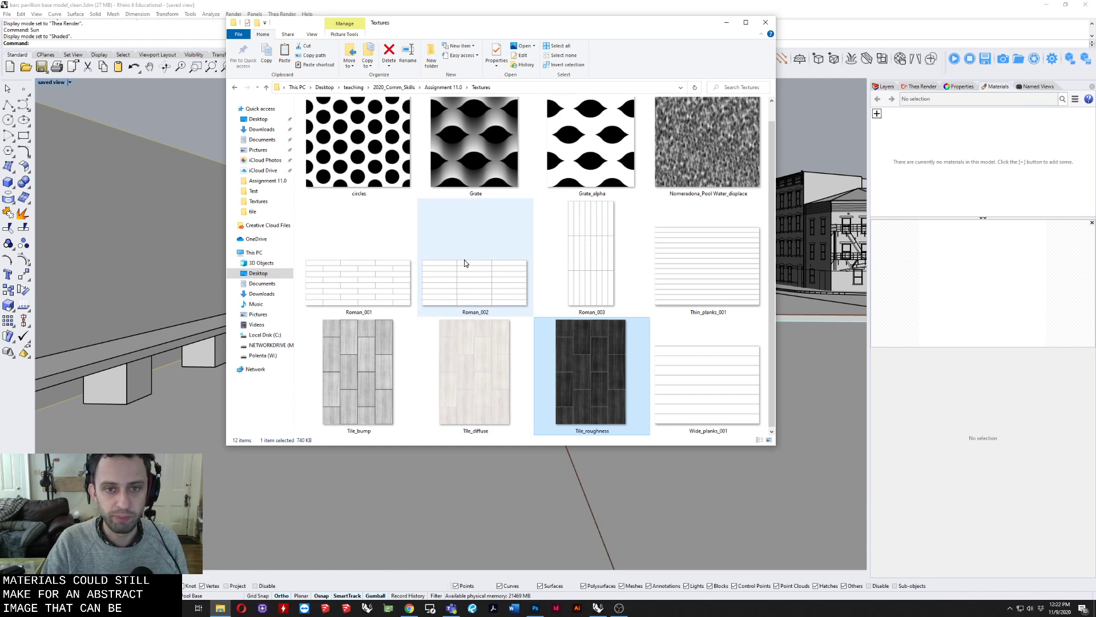
Step: Minimise File Explorer to switch back to Rhino, and bring up the model's materials list
left_click(726, 22)
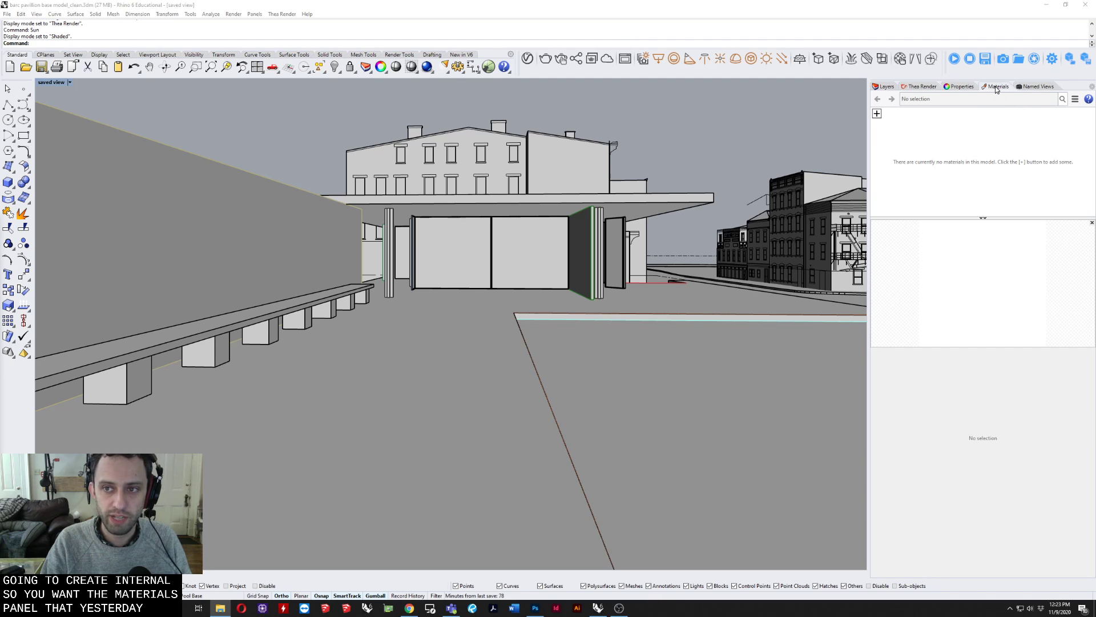
right_click(1075, 92)
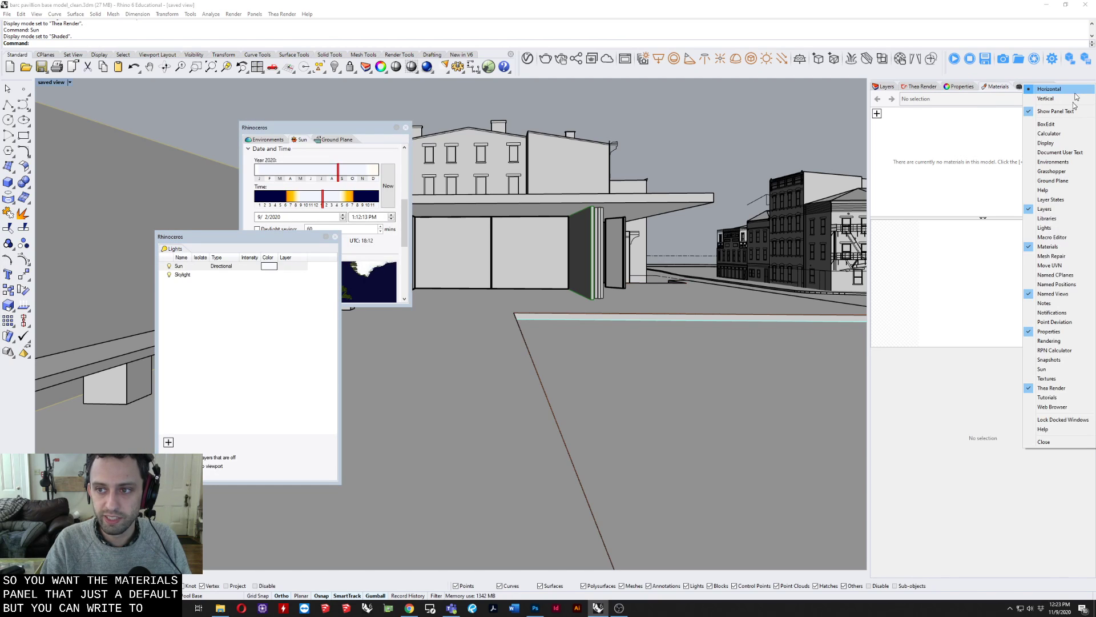
left_click(1047, 247)
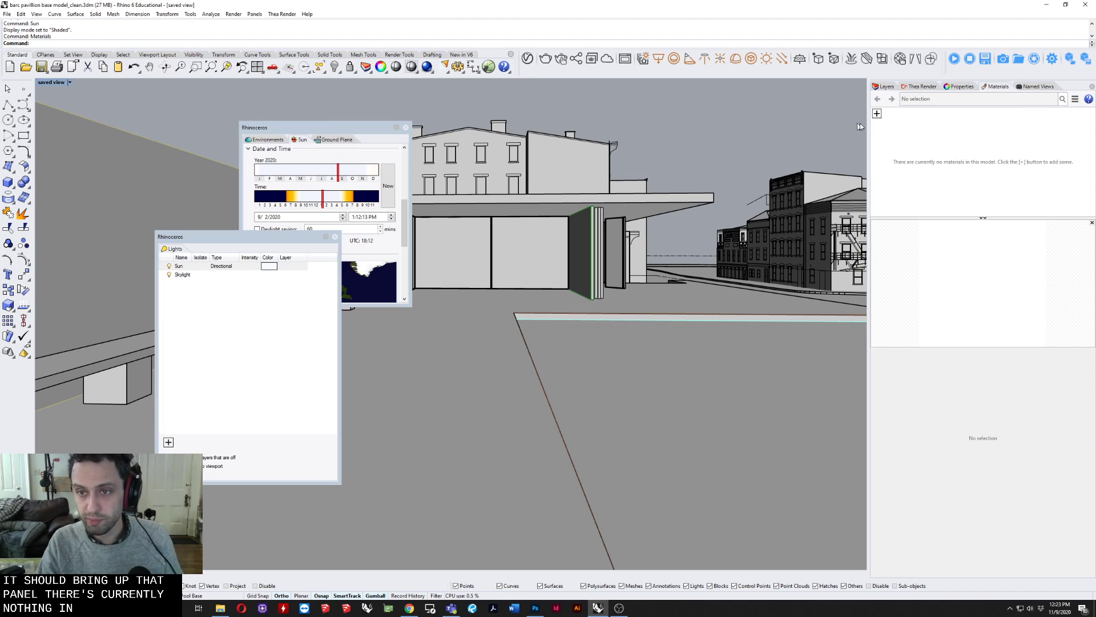
Step: Create a new Thea Material in the empty materials list and name it Glass
left_click(876, 114)
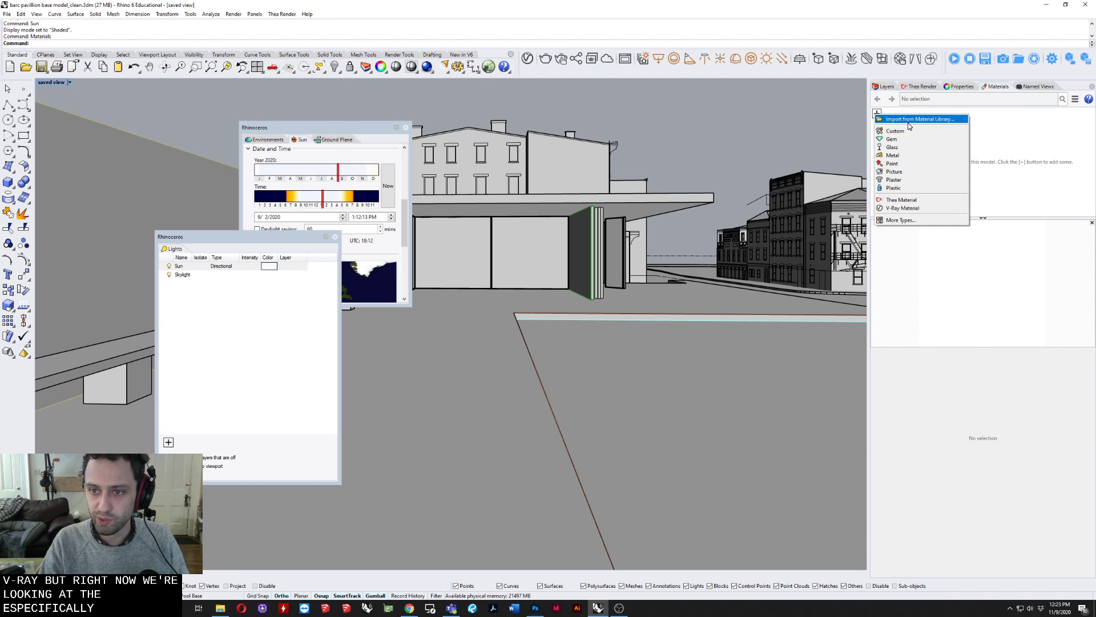
left_click(894, 201)
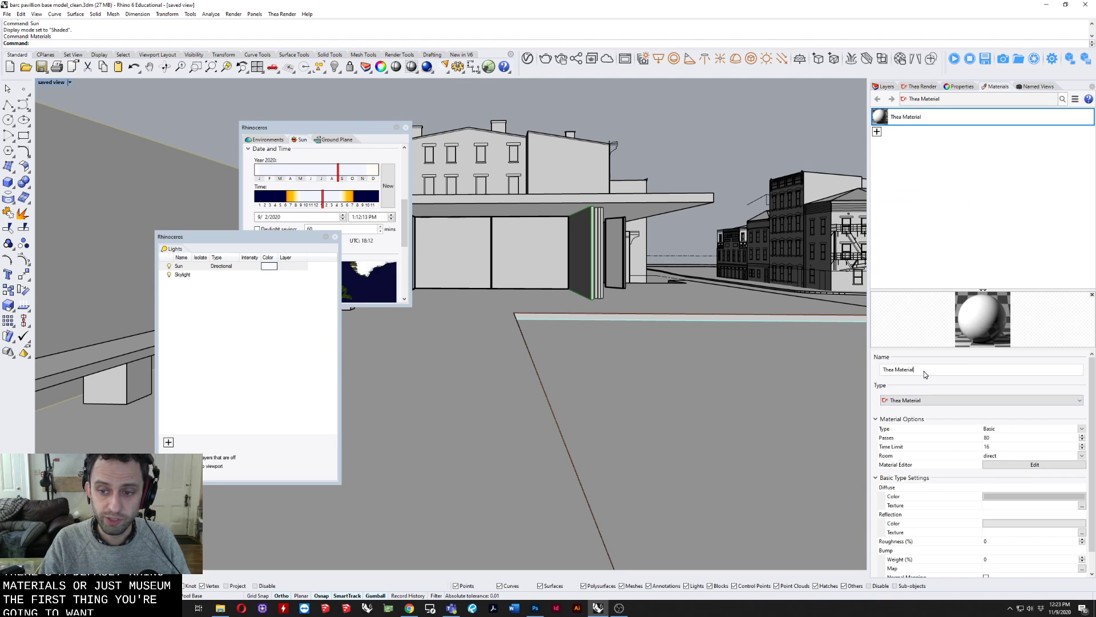
left_click_drag(925, 374, 875, 376)
type("g")
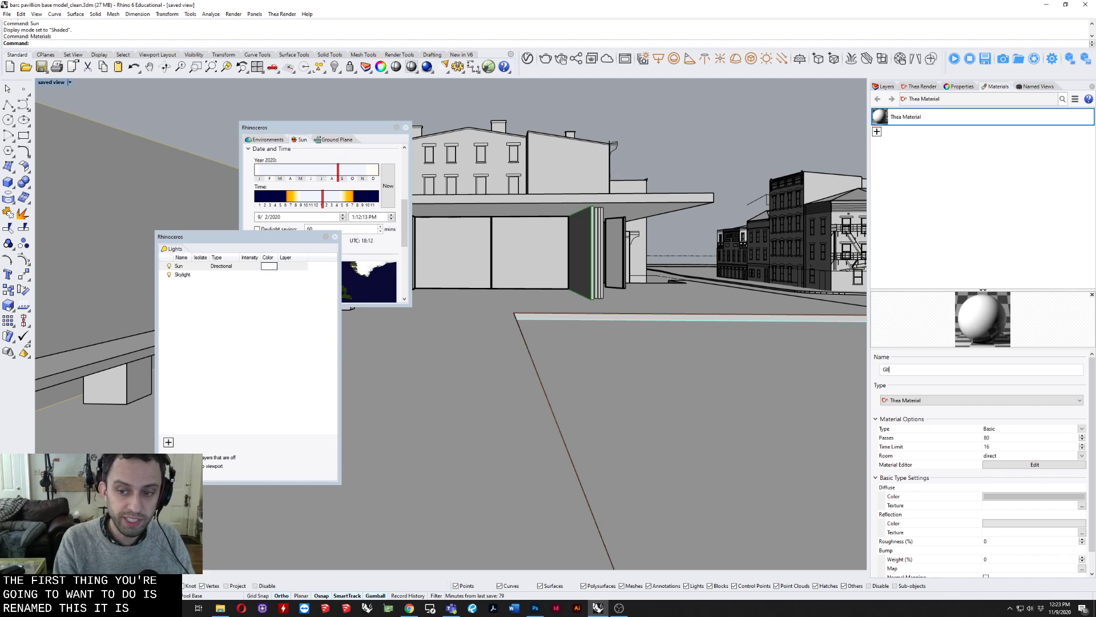
type("lass")
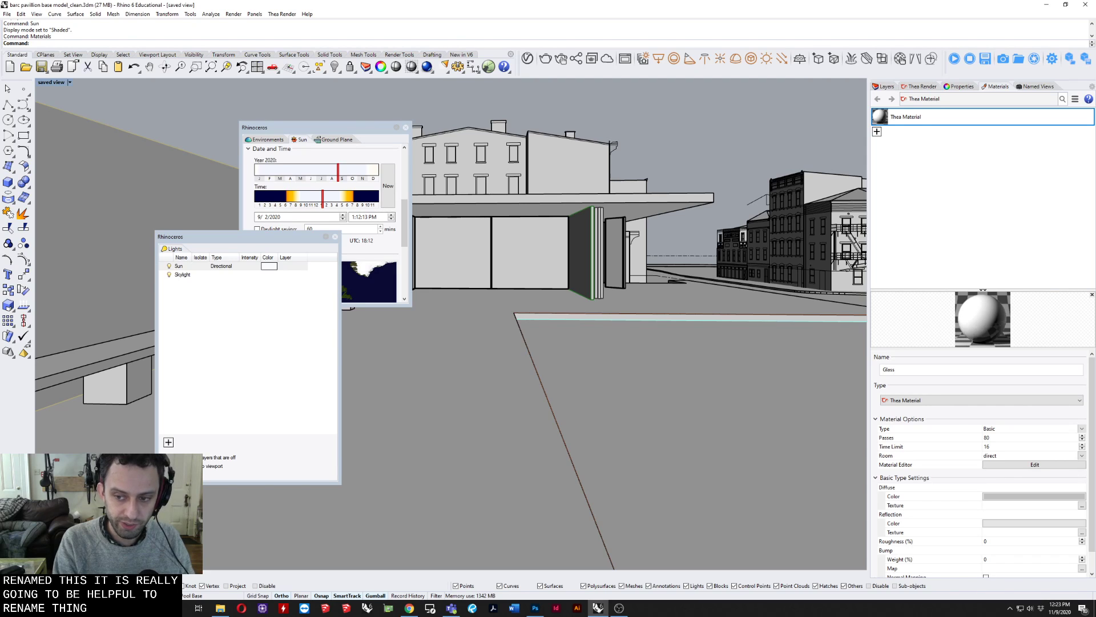
key("Return")
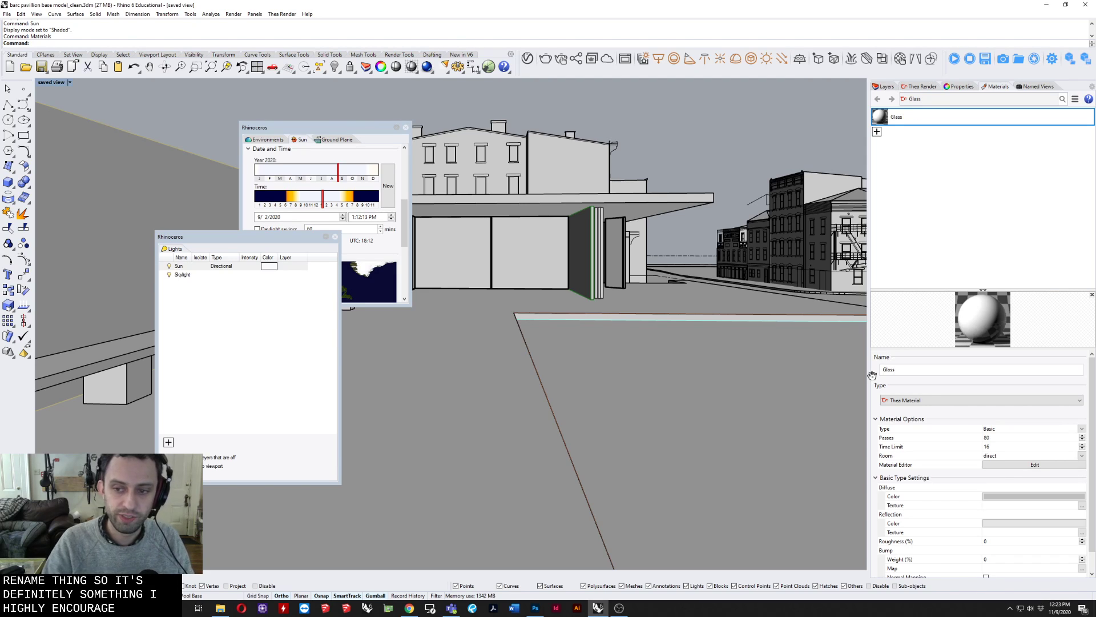
Step: Open the Glass material in the Thea Material Editor and try the Metal, Glass and Thin Glass types on its base layer
left_click(1013, 465)
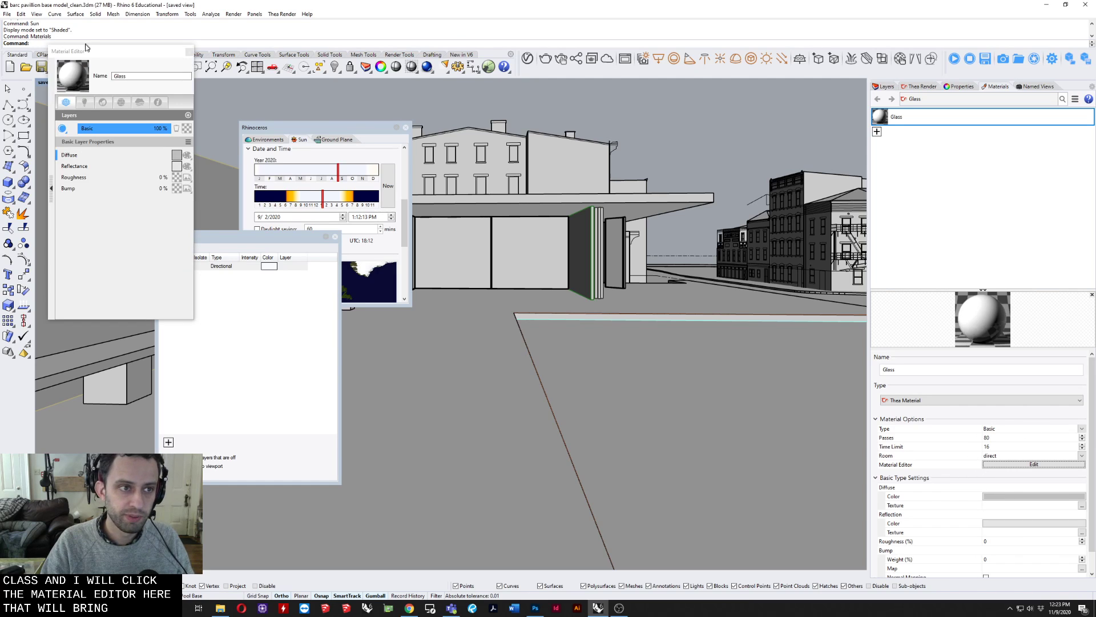
left_click_drag(102, 50, 367, 101)
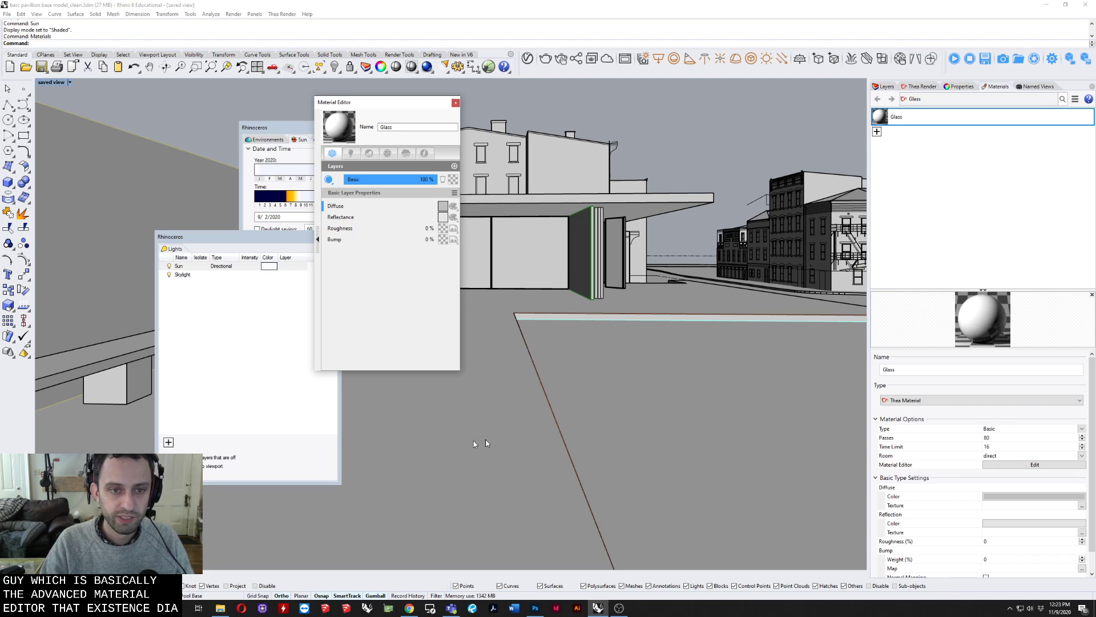
left_click(329, 180)
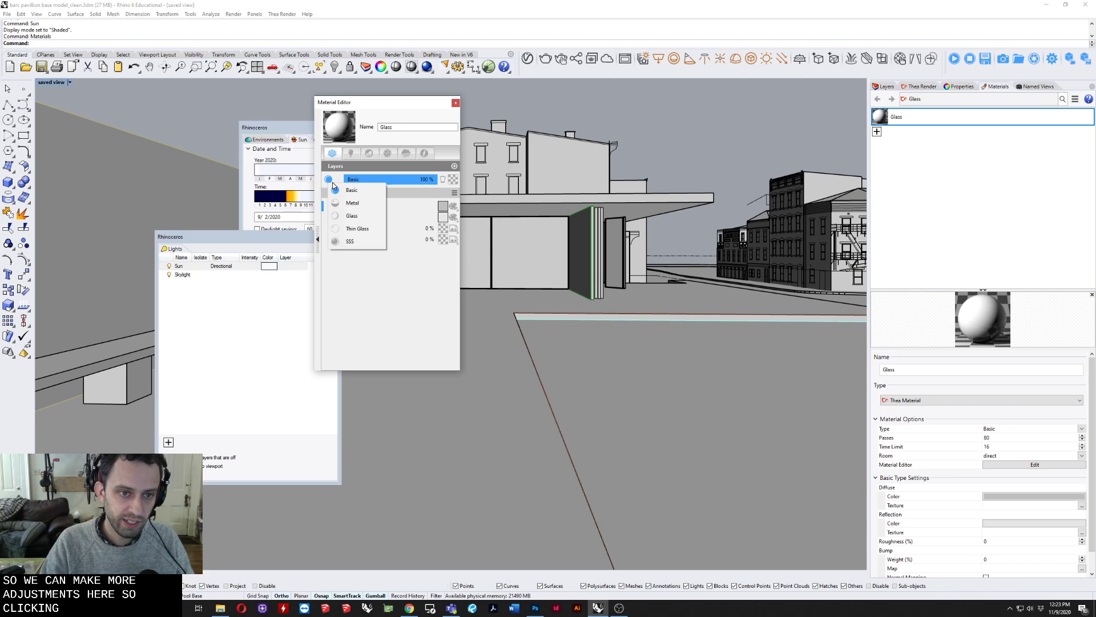
left_click(351, 204)
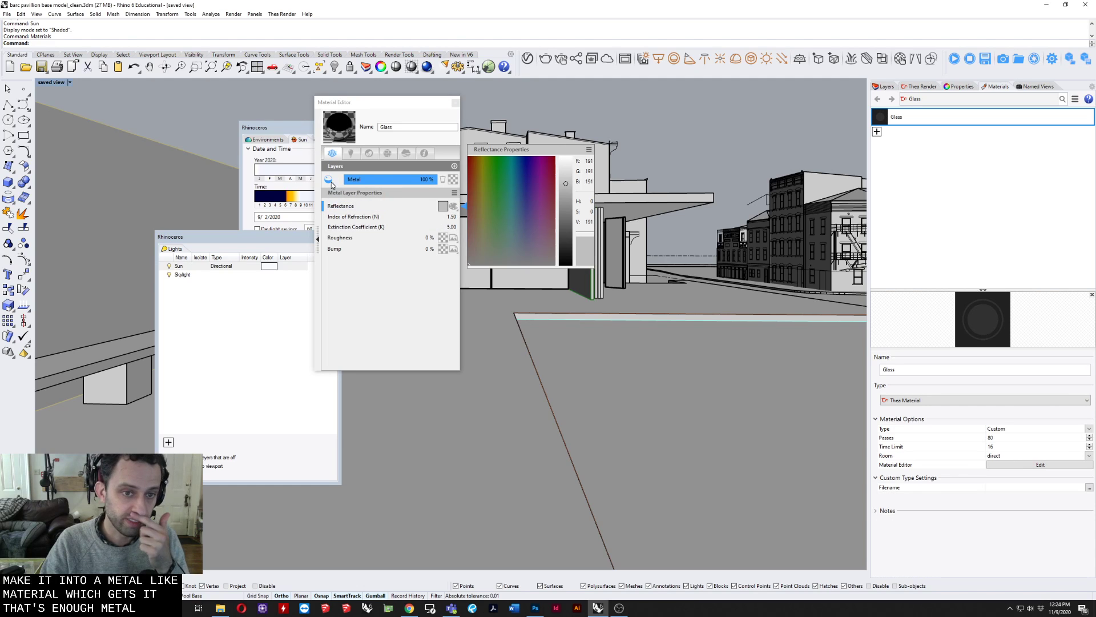
left_click(329, 179)
left_click(342, 214)
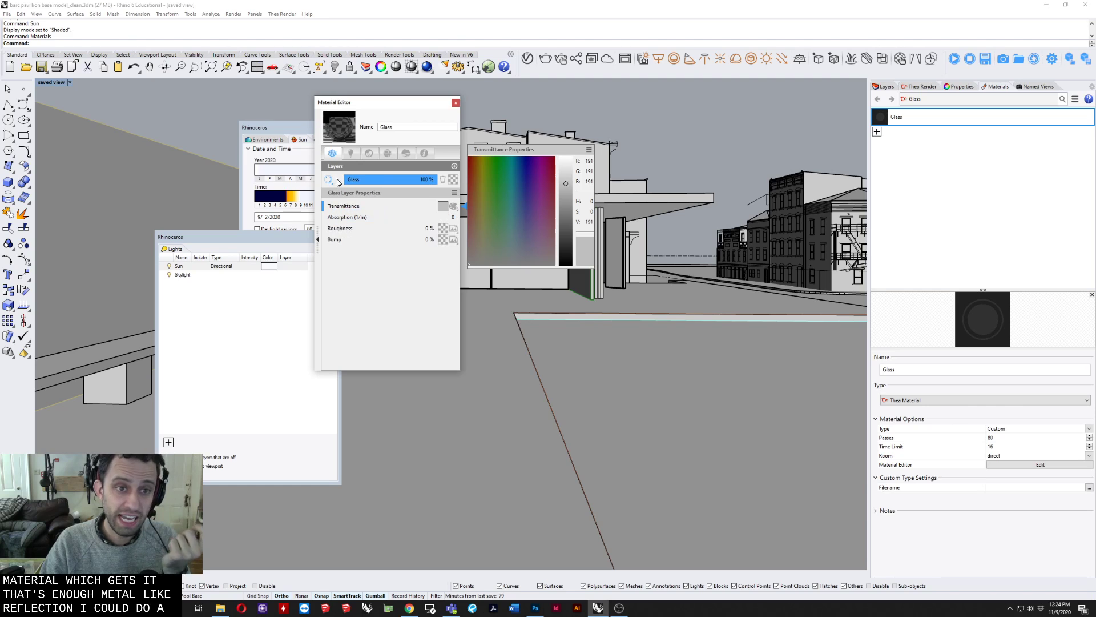
left_click(330, 180)
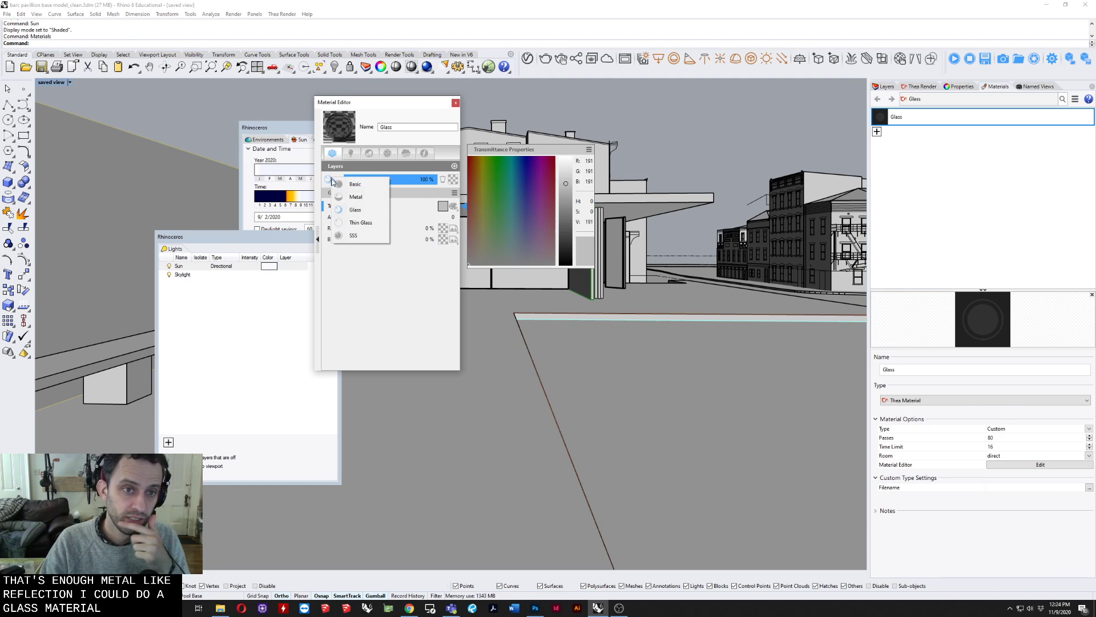
left_click(346, 224)
left_click(330, 180)
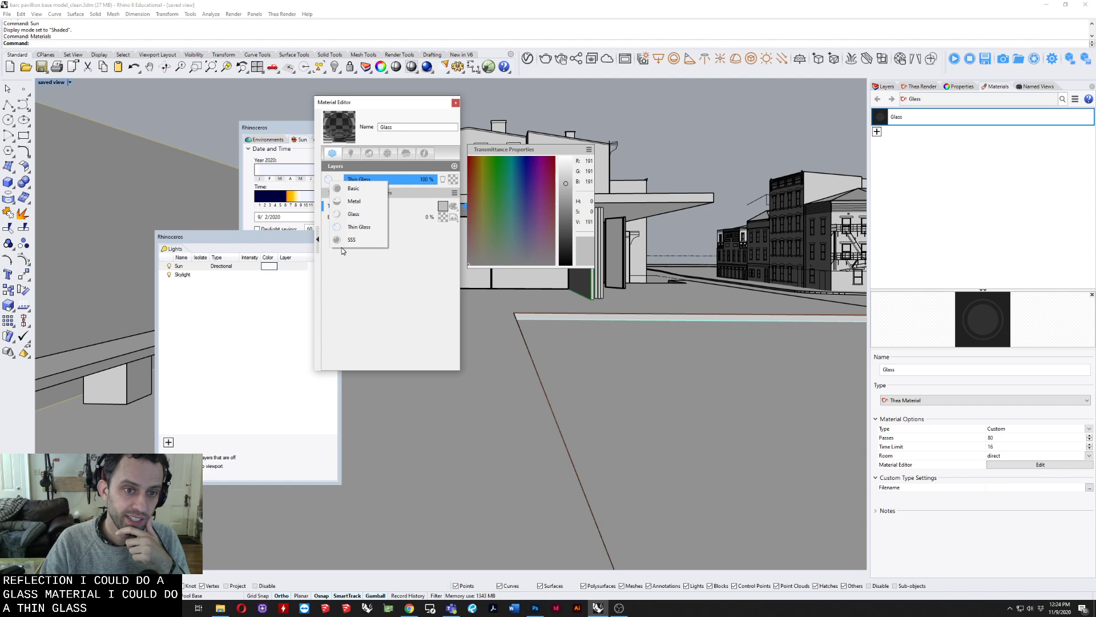
Step: Try the SSS layer type on the Glass material, and return it to Thin Glass
left_click(342, 235)
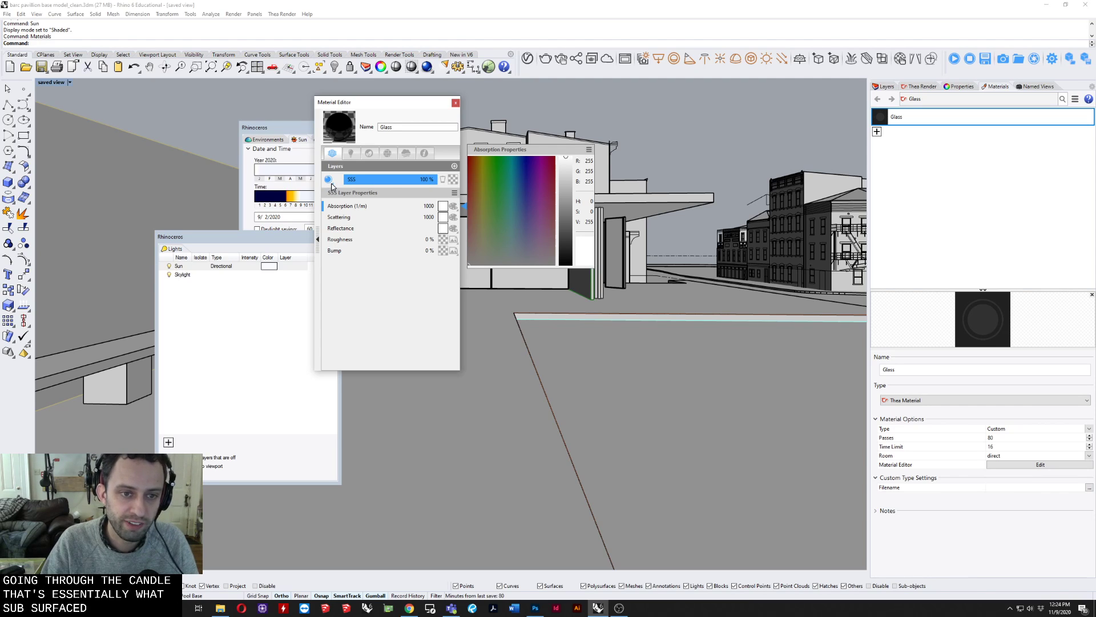
left_click(328, 180)
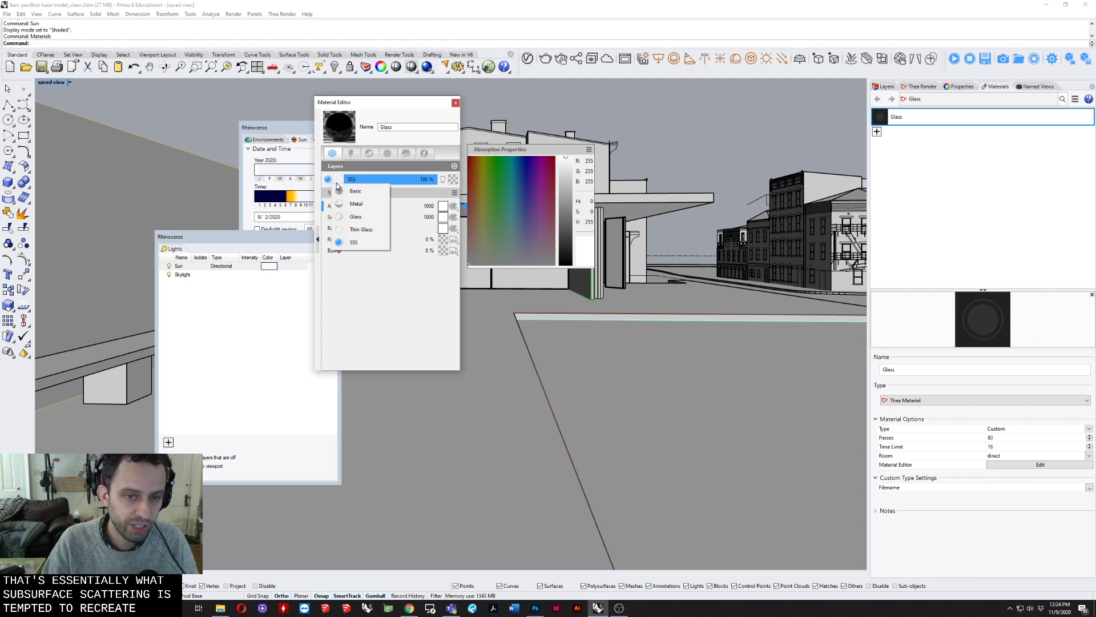
left_click(375, 231)
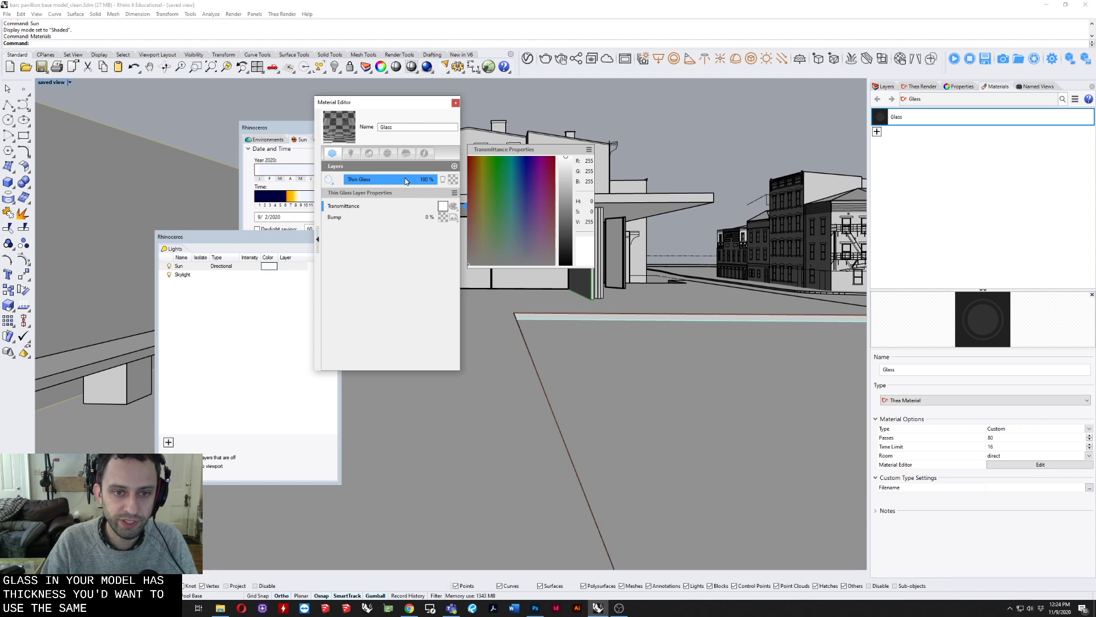
left_click(328, 179)
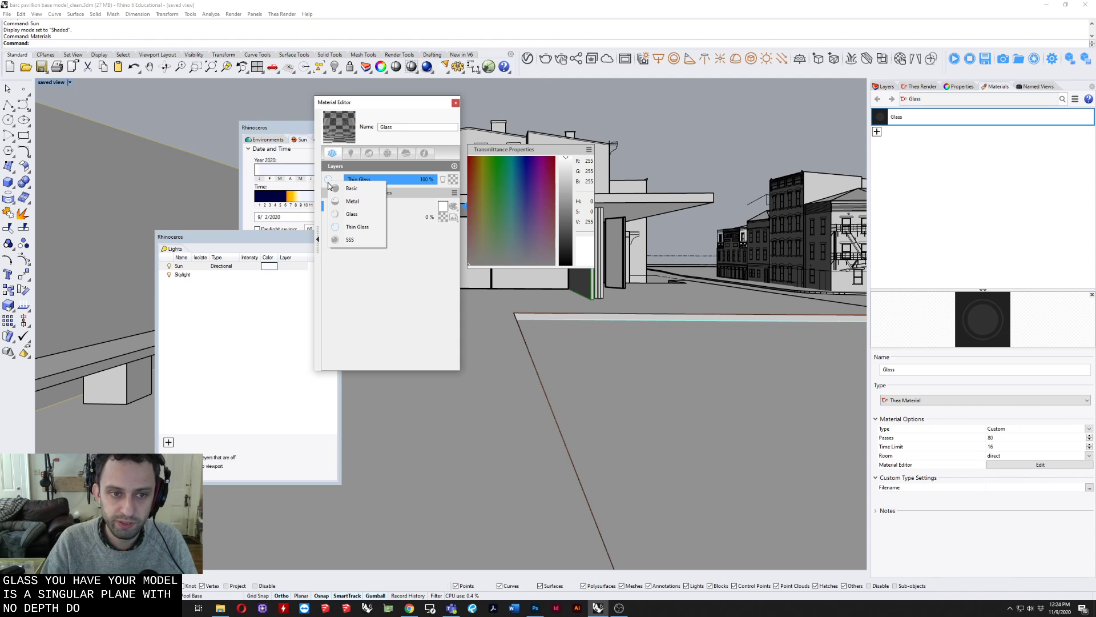
left_click(354, 227)
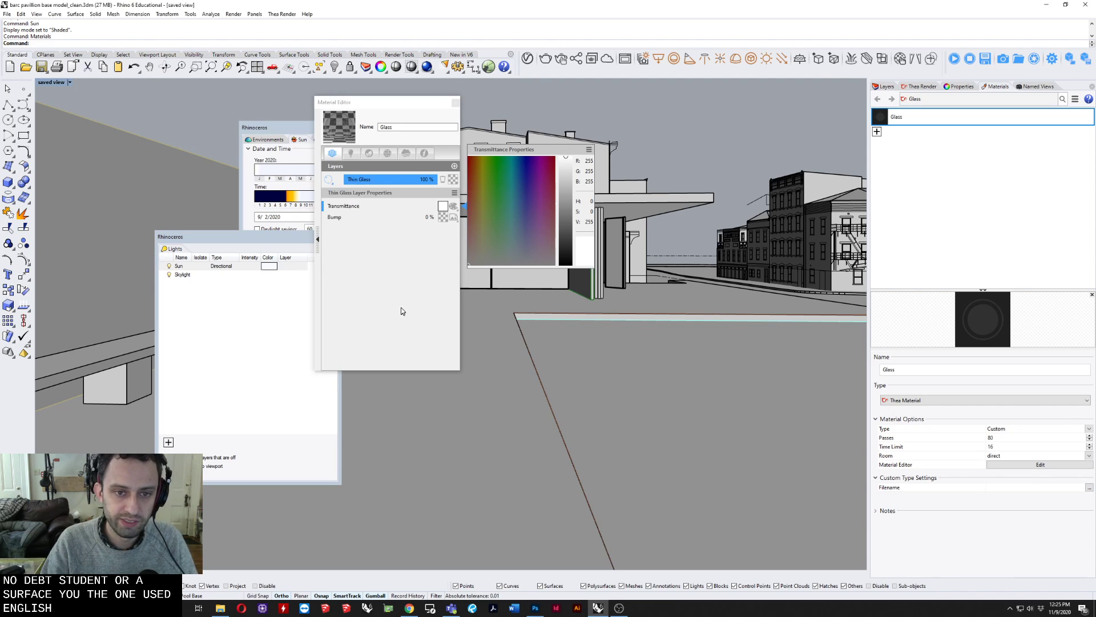
Step: Try the Glass layer type with 1% roughness on the Glass material, and return it to Thin Glass
left_click(329, 180)
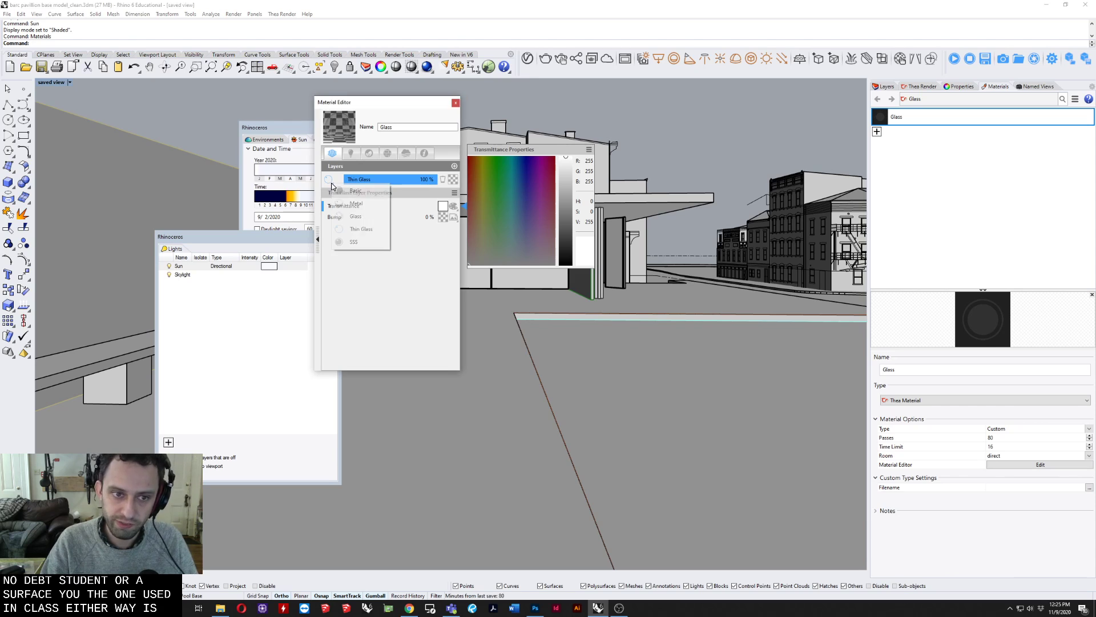
left_click(357, 217)
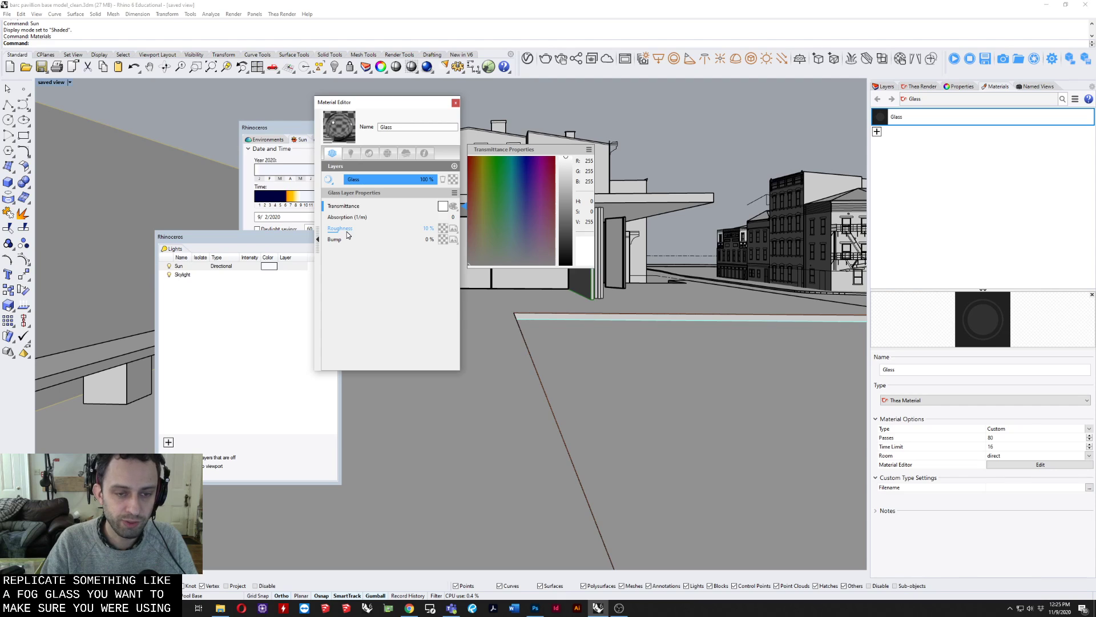
mouse_move(333, 234)
left_mouse_down()
mouse_move(392, 228)
mouse_move(329, 236)
left_mouse_up()
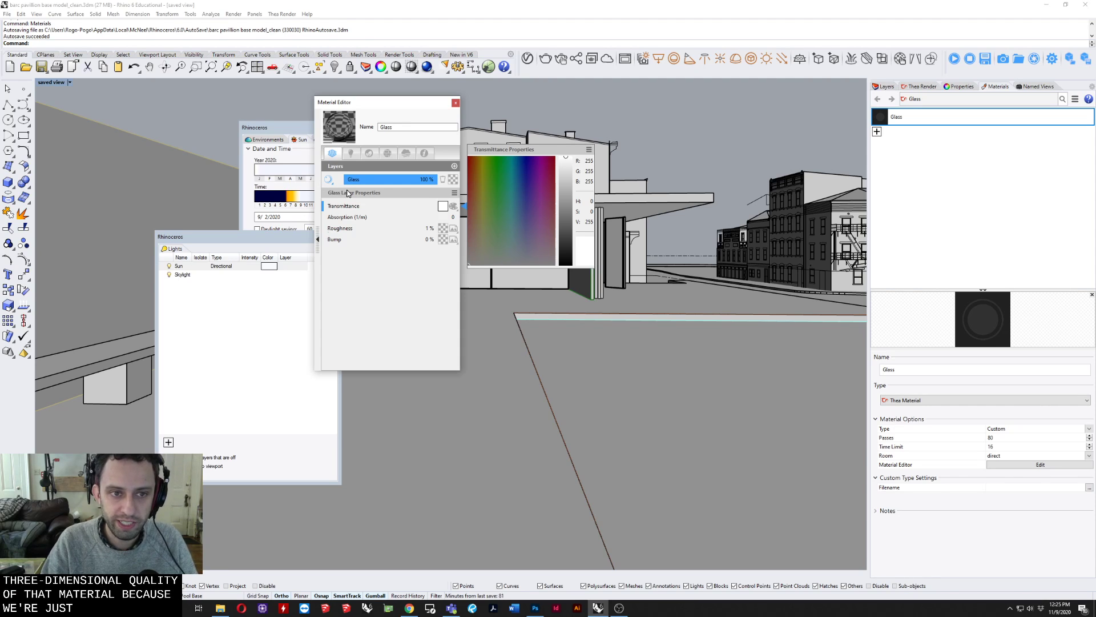
left_click(329, 181)
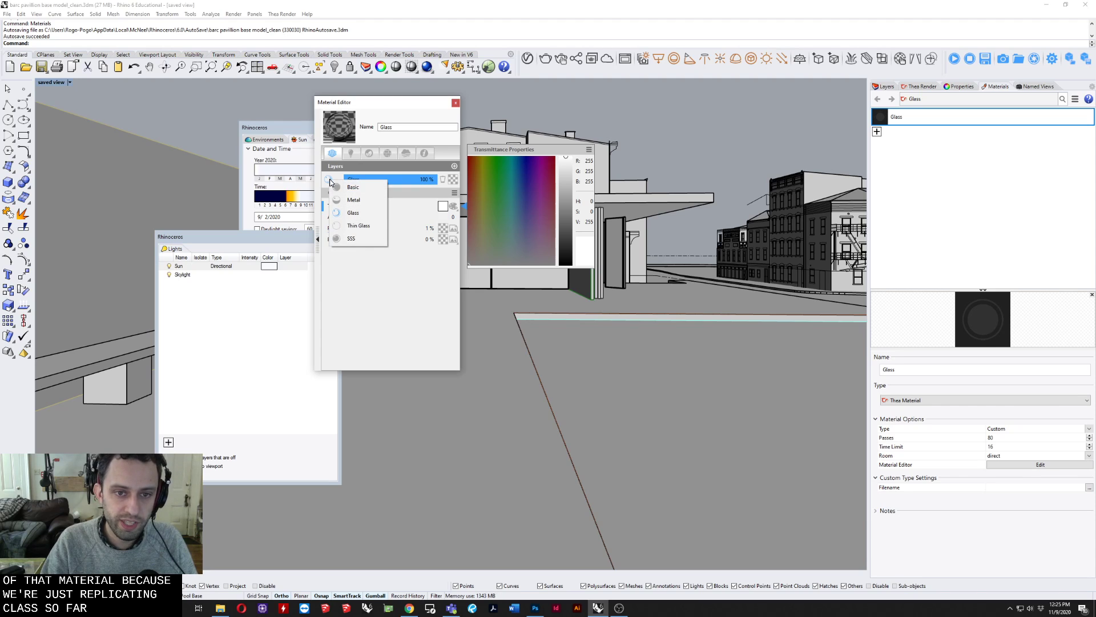
left_click(356, 225)
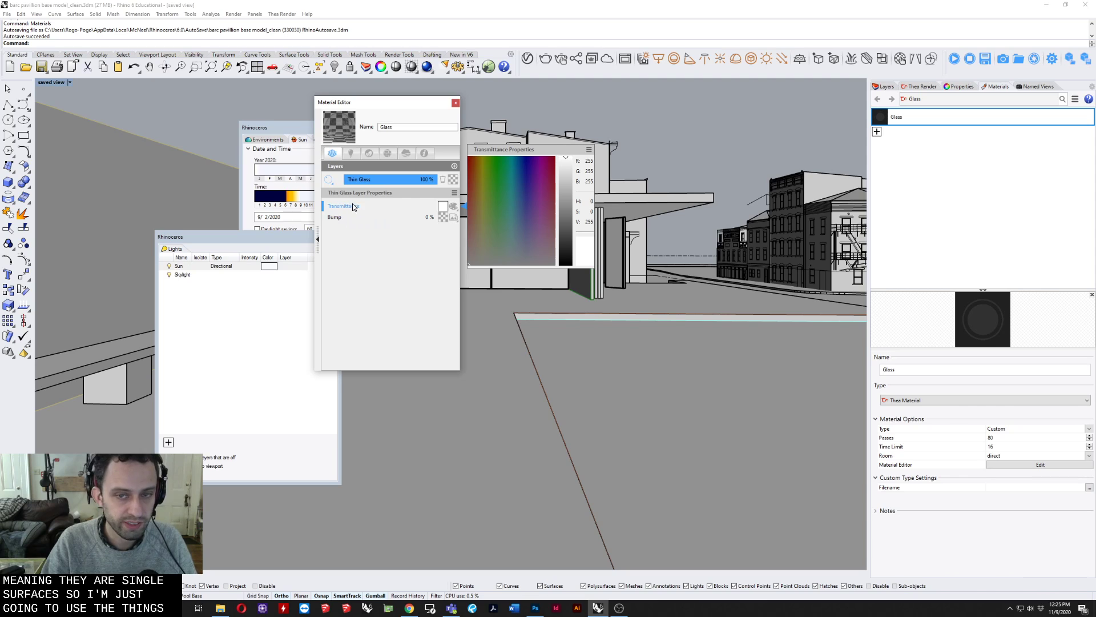
Step: Assign the Glass material to the Glass layer and check the assignment in the layer list
right_click(916, 117)
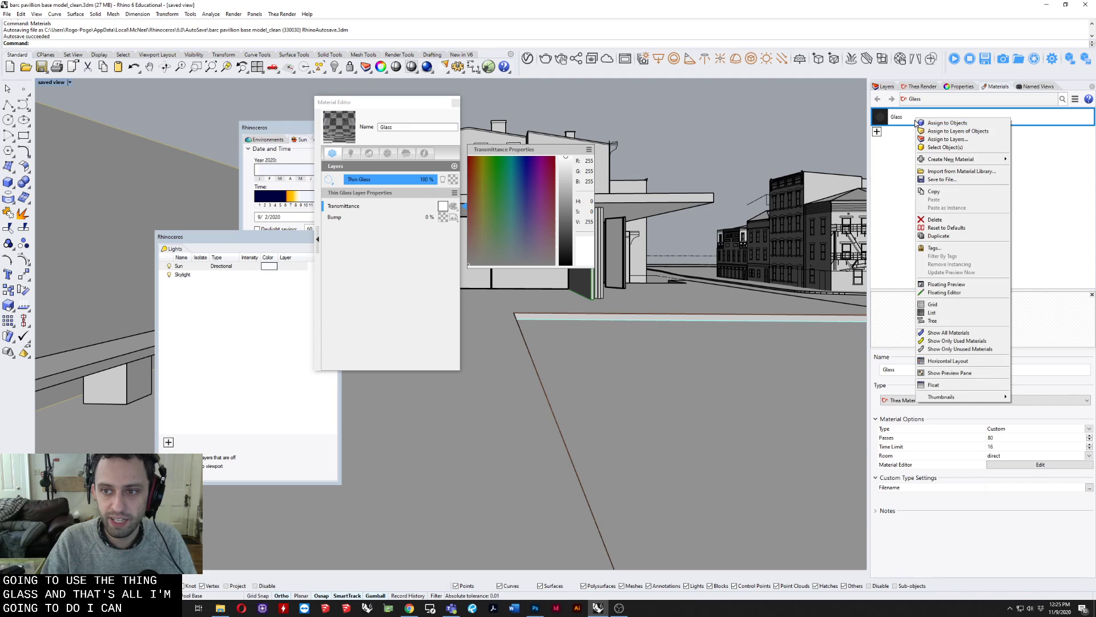
left_click(947, 138)
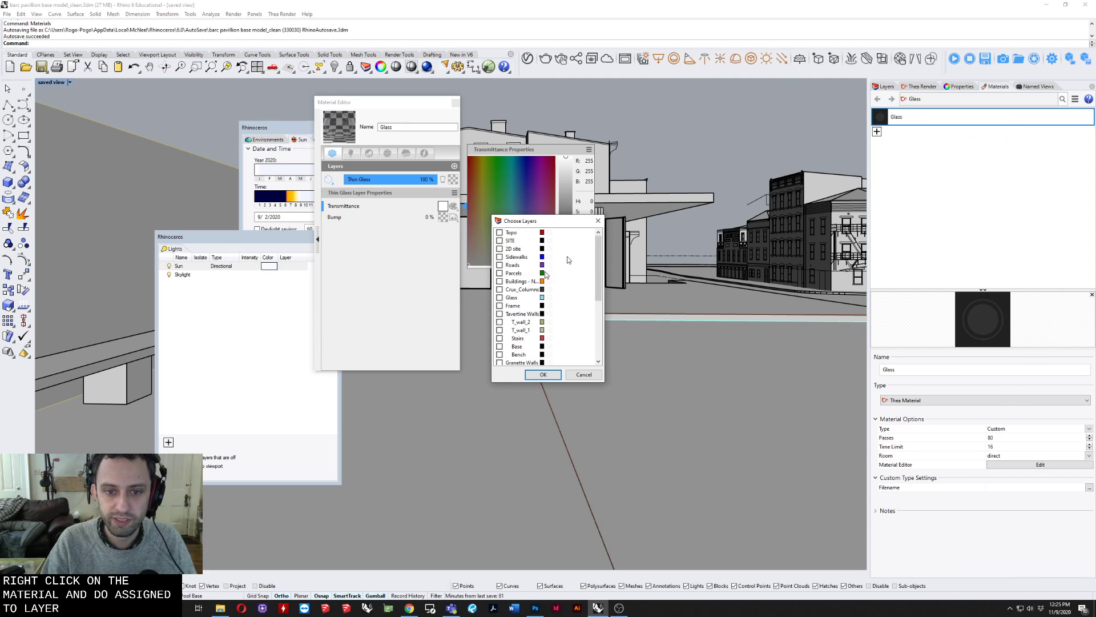
scroll(542, 280, "down", 4)
scroll(525, 338, "up", 4)
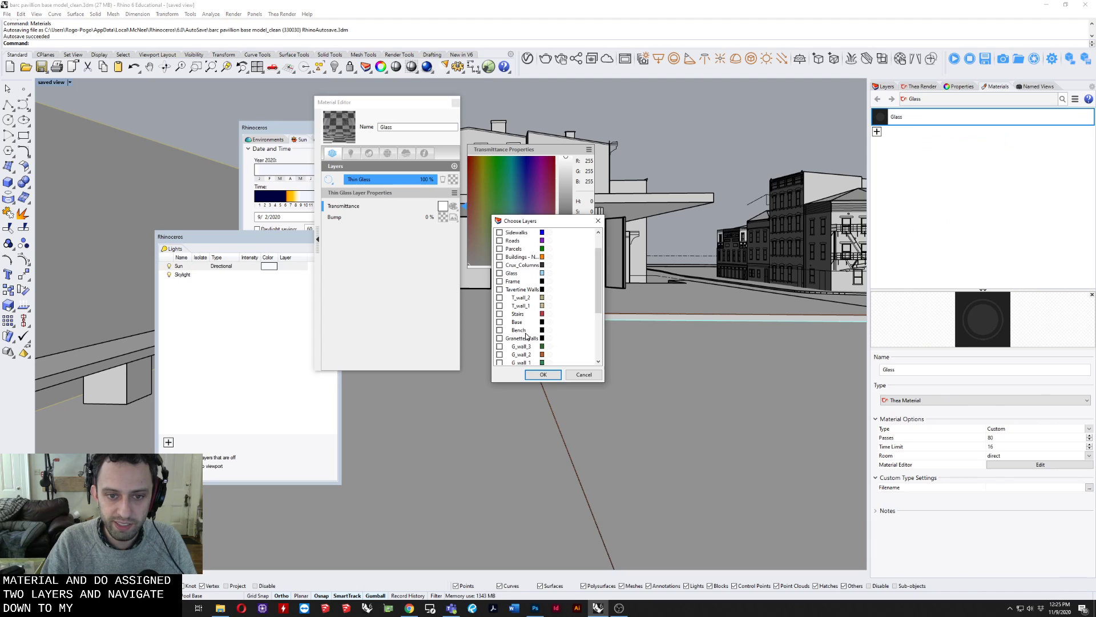
left_click(500, 297)
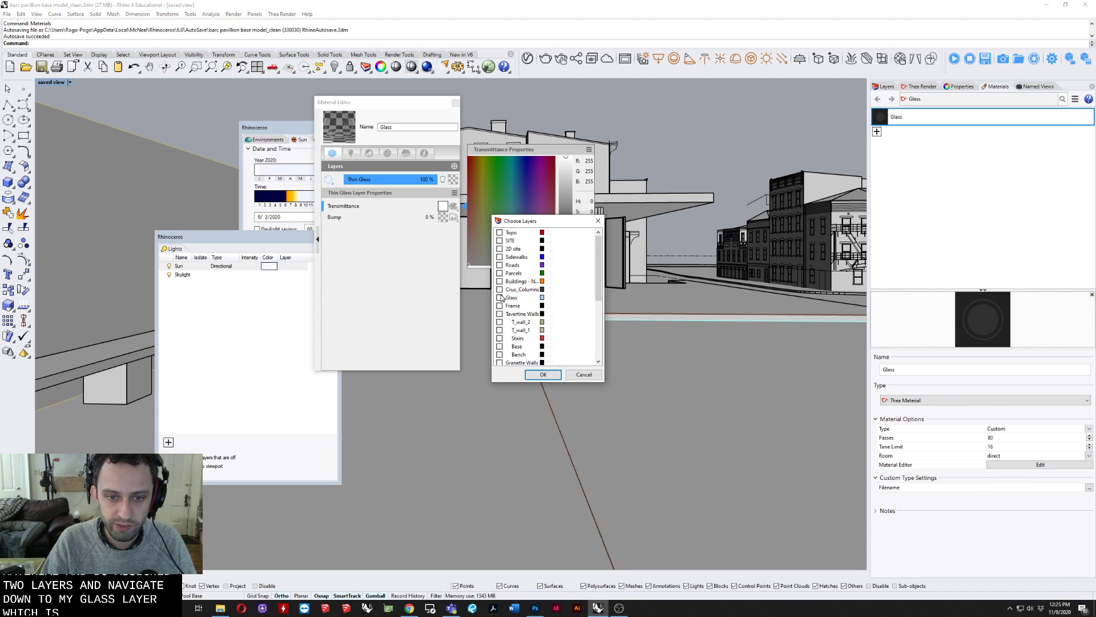
left_click(543, 374)
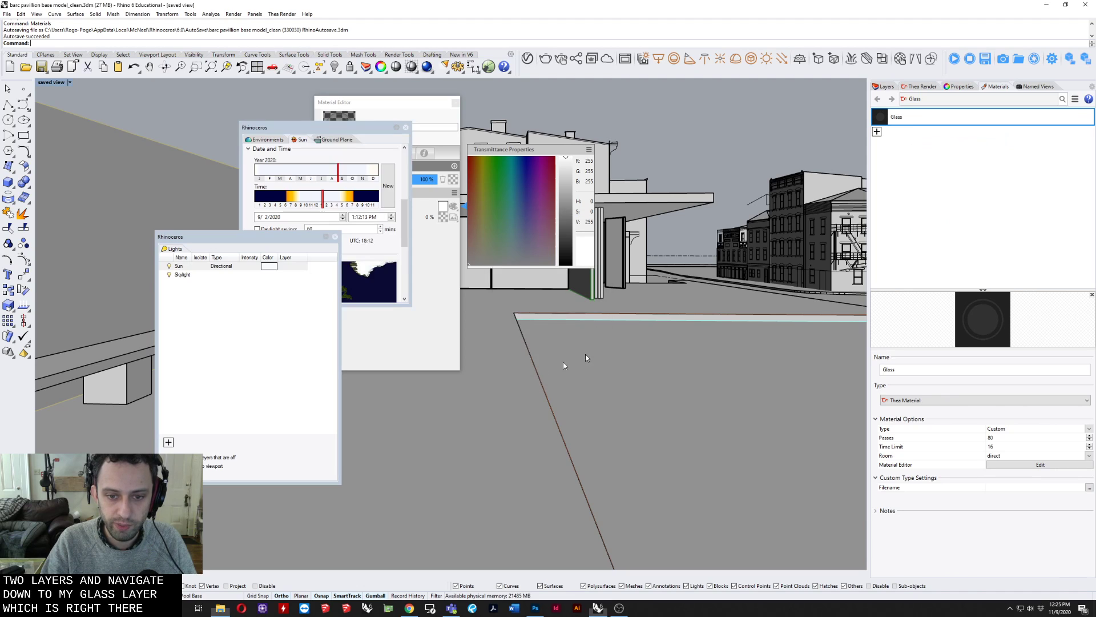
left_click(883, 87)
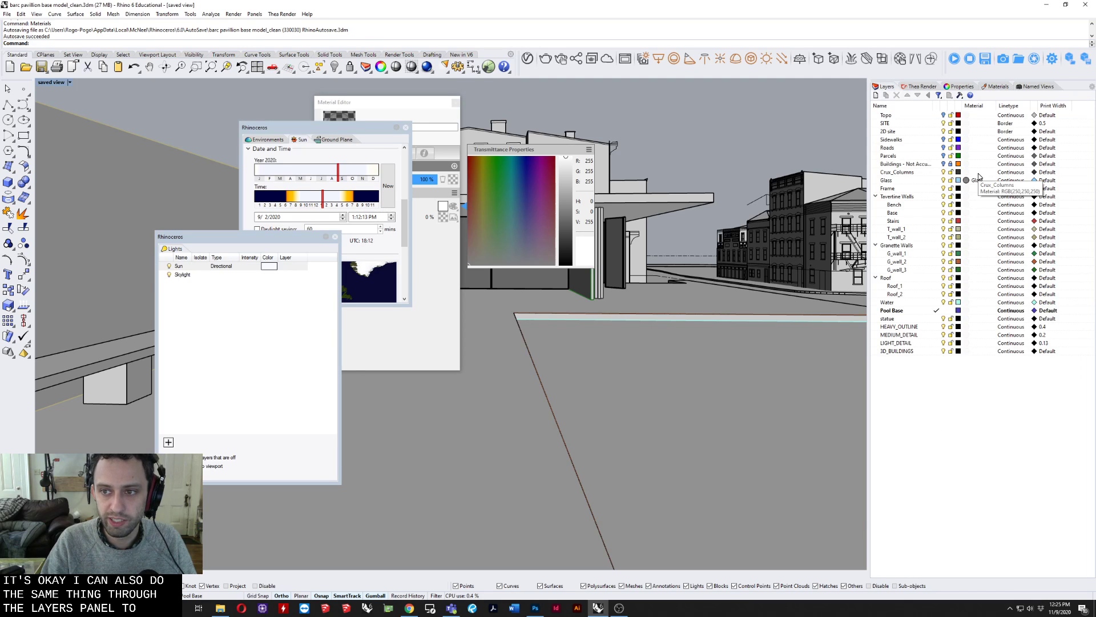
key("ctrl")
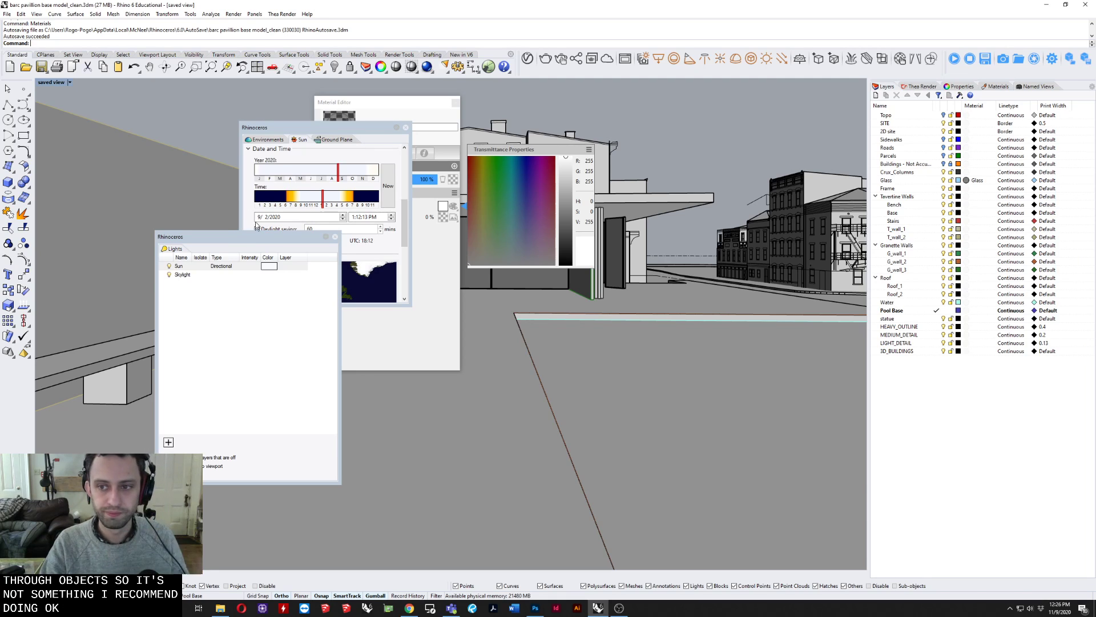
Step: Create a new Thea material and name it water
left_click(926, 86)
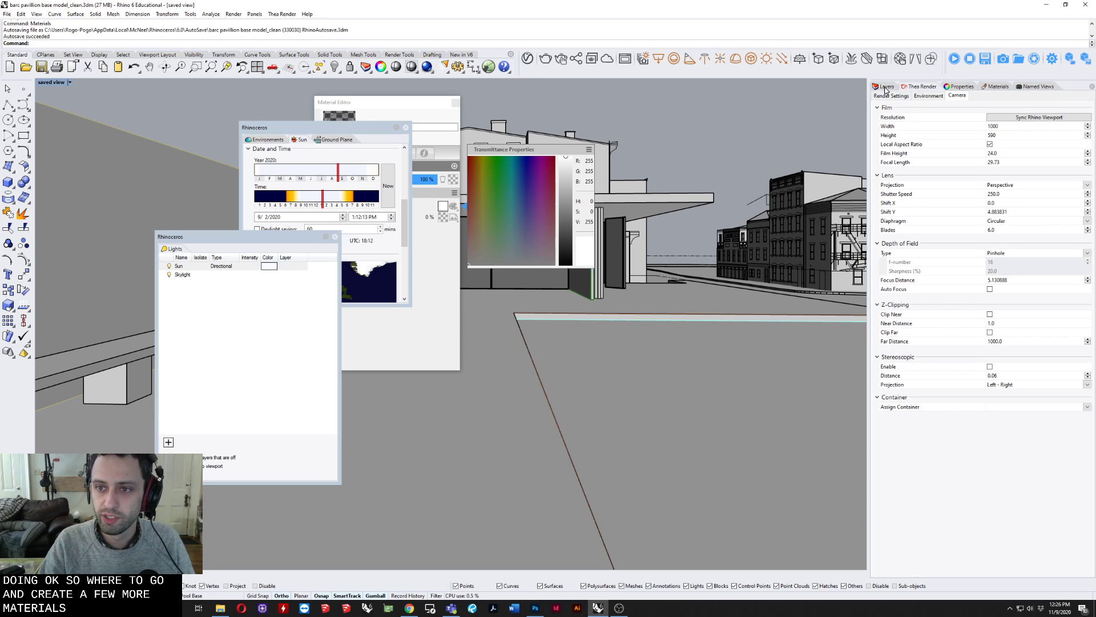
left_click(997, 86)
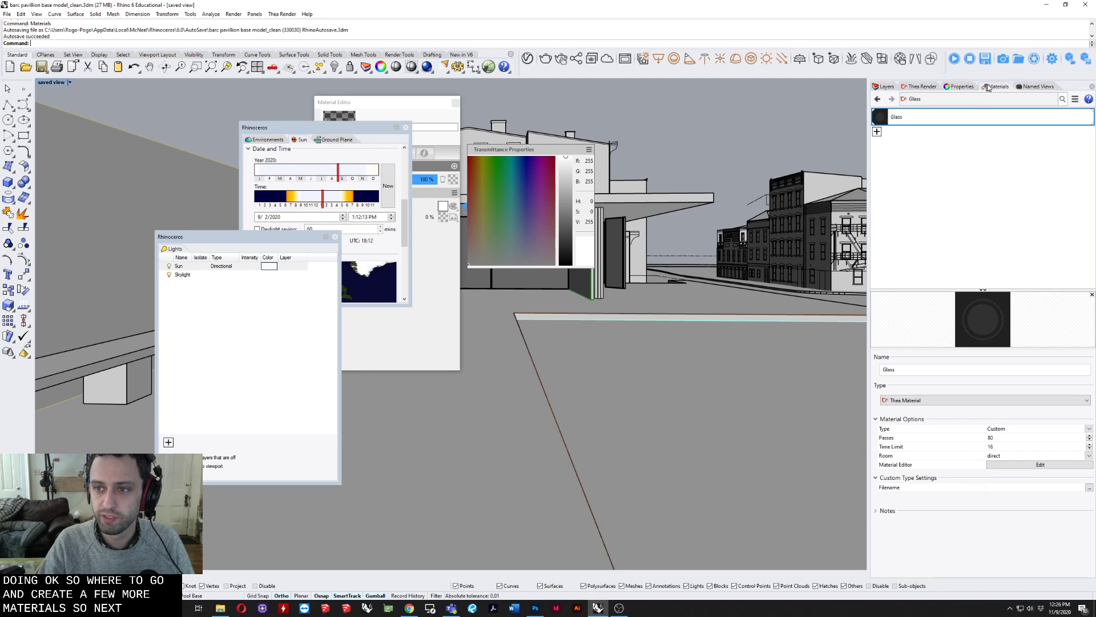
left_click(877, 133)
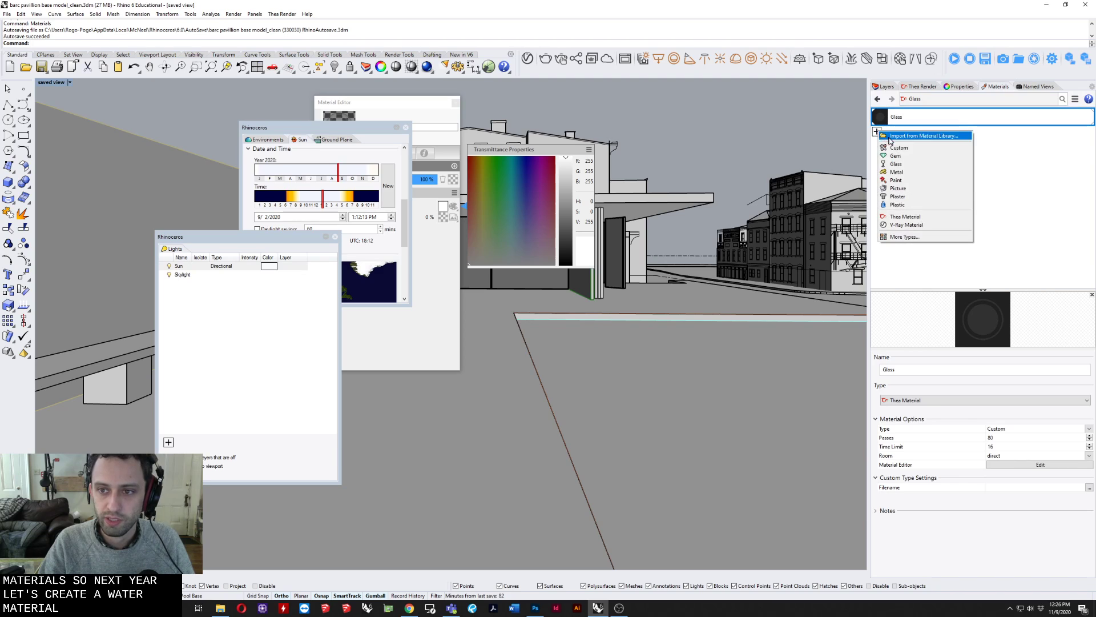
left_click(906, 217)
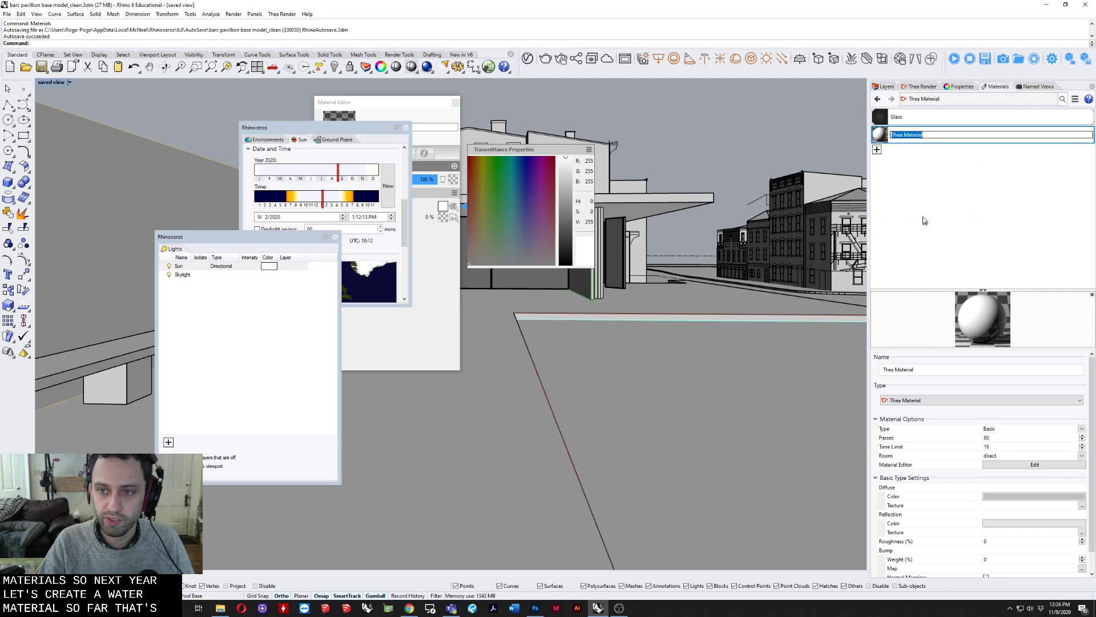
double_click(887, 368)
type("water")
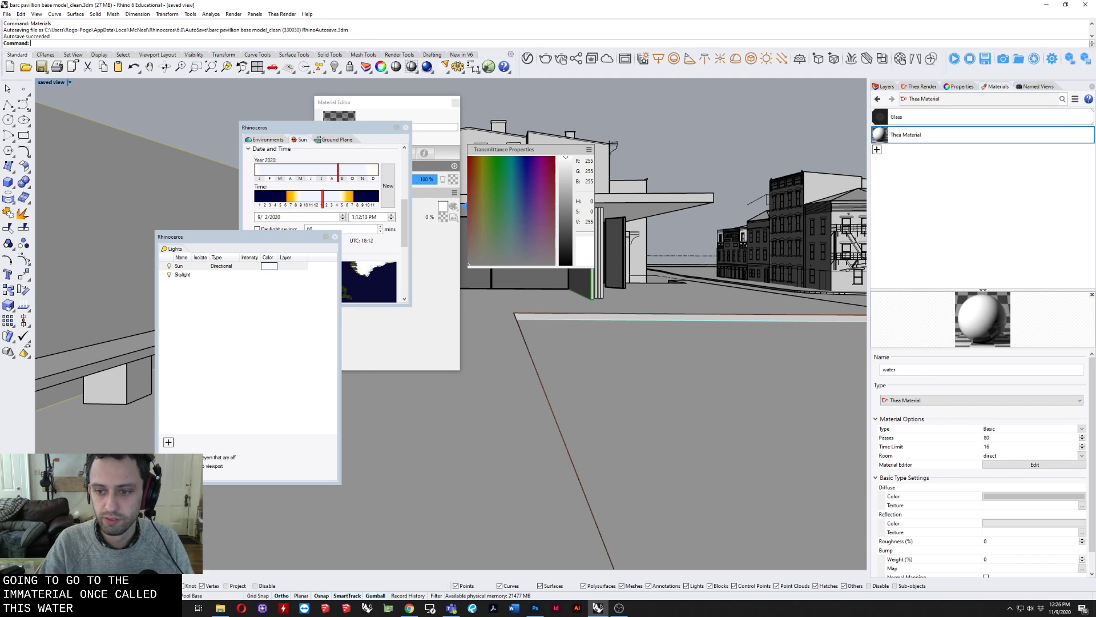
key("Return")
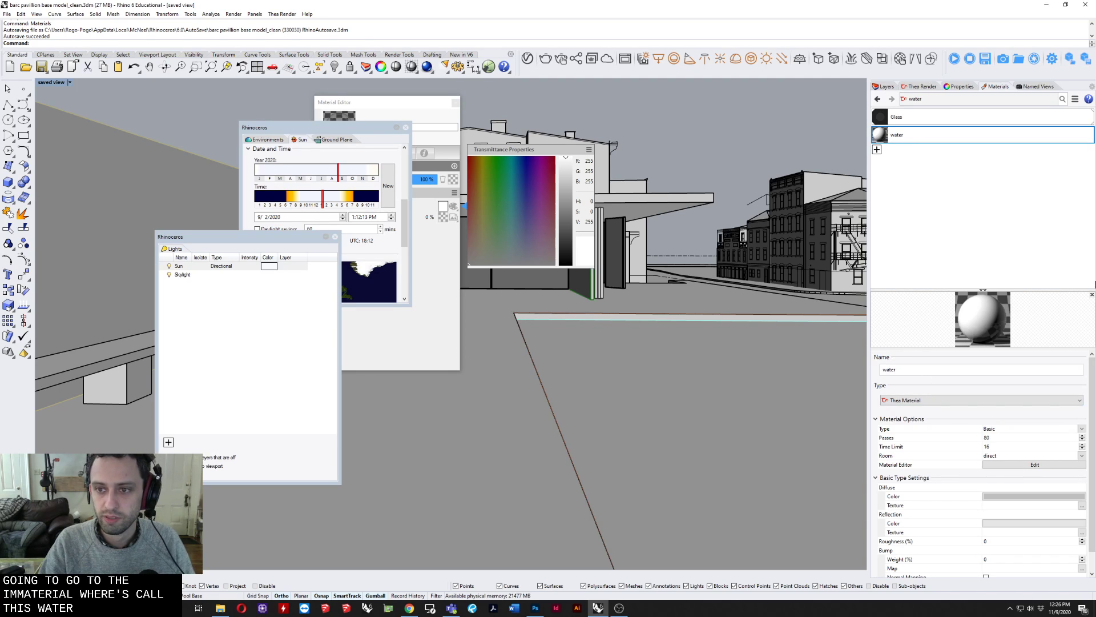
Step: Open the water material for editing and change its layer type from Basic to Glass
left_click(999, 465)
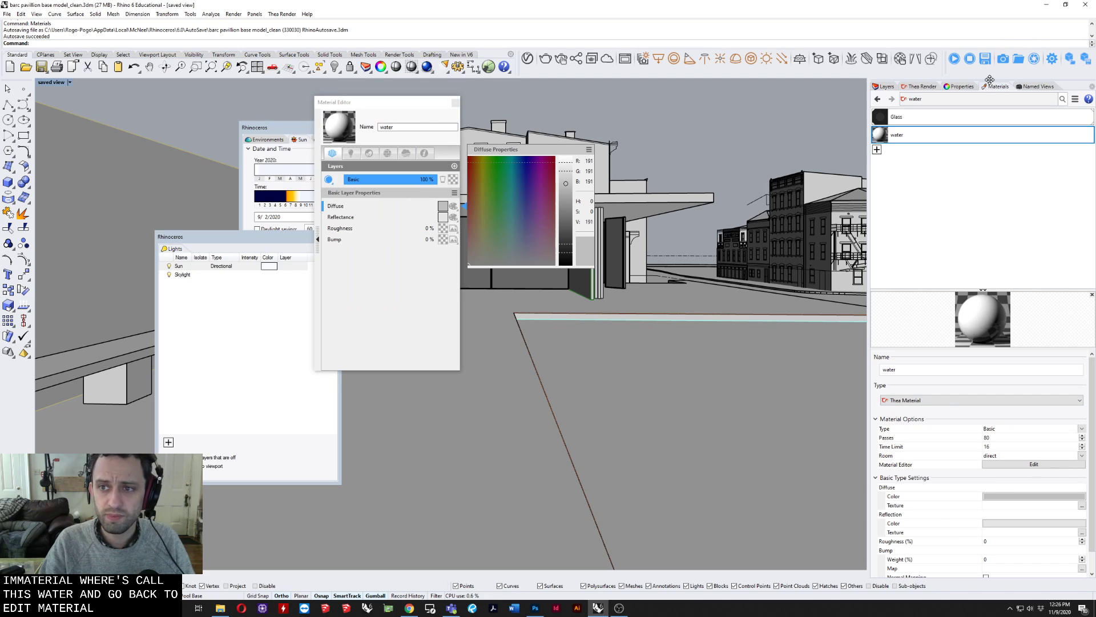
left_click(328, 179)
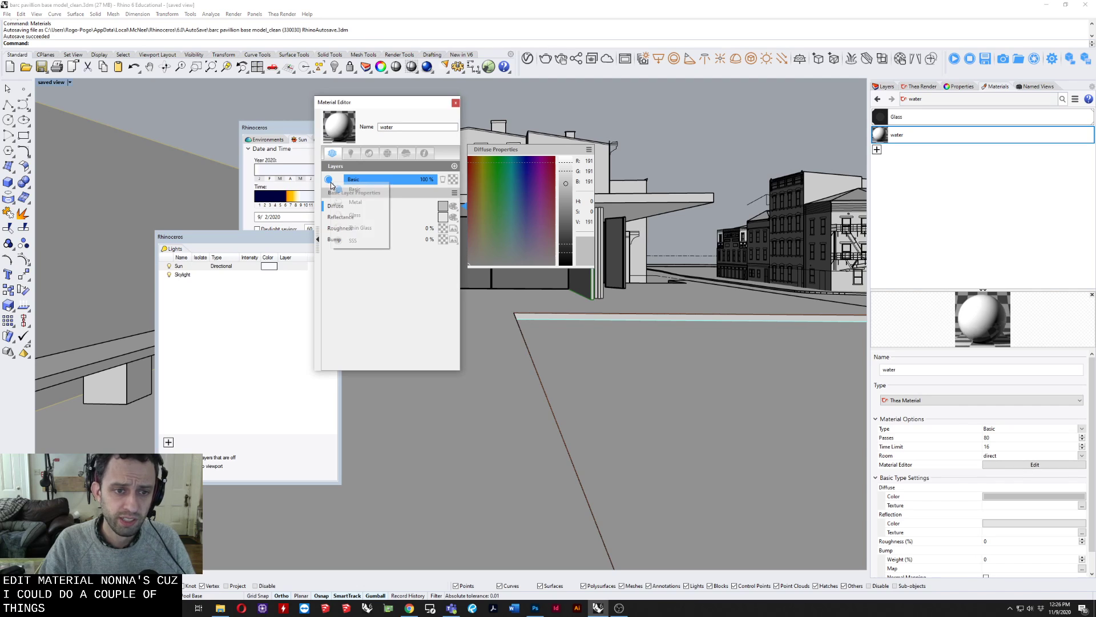
left_click(354, 216)
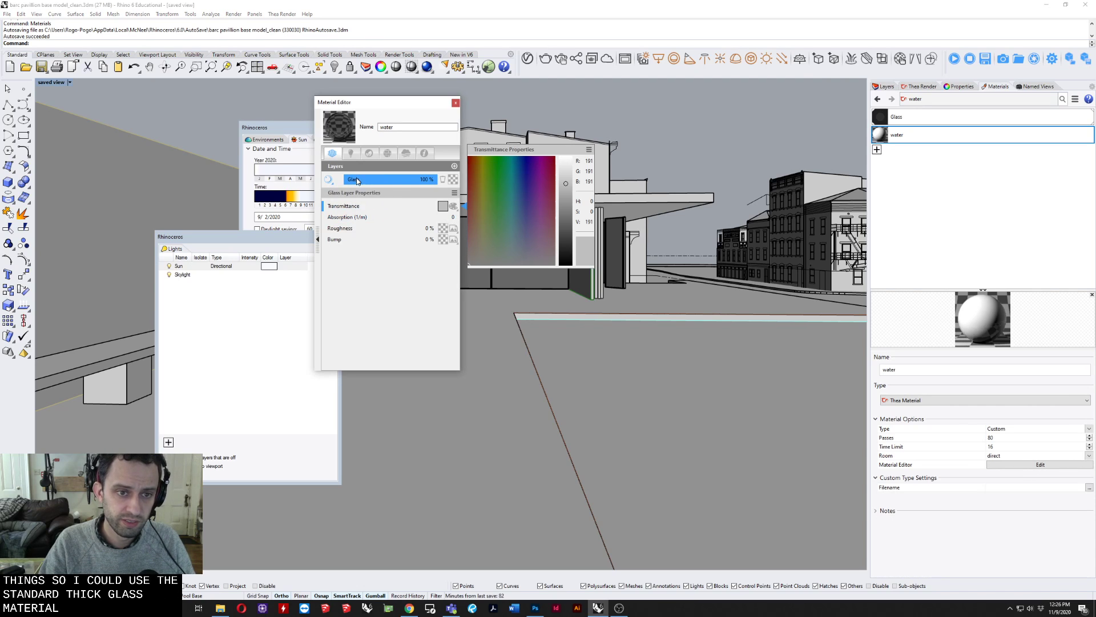
Step: Set the water material's transmittance to a near-white pale blue, about RGB 242, 252, 255
left_click(377, 456)
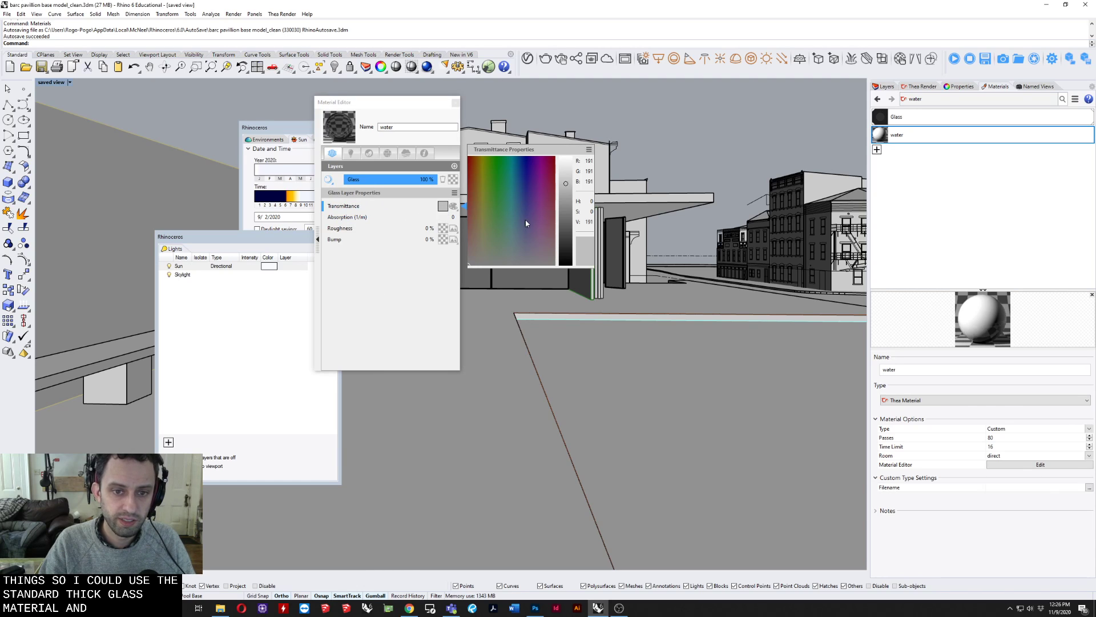
left_click_drag(511, 255, 512, 266)
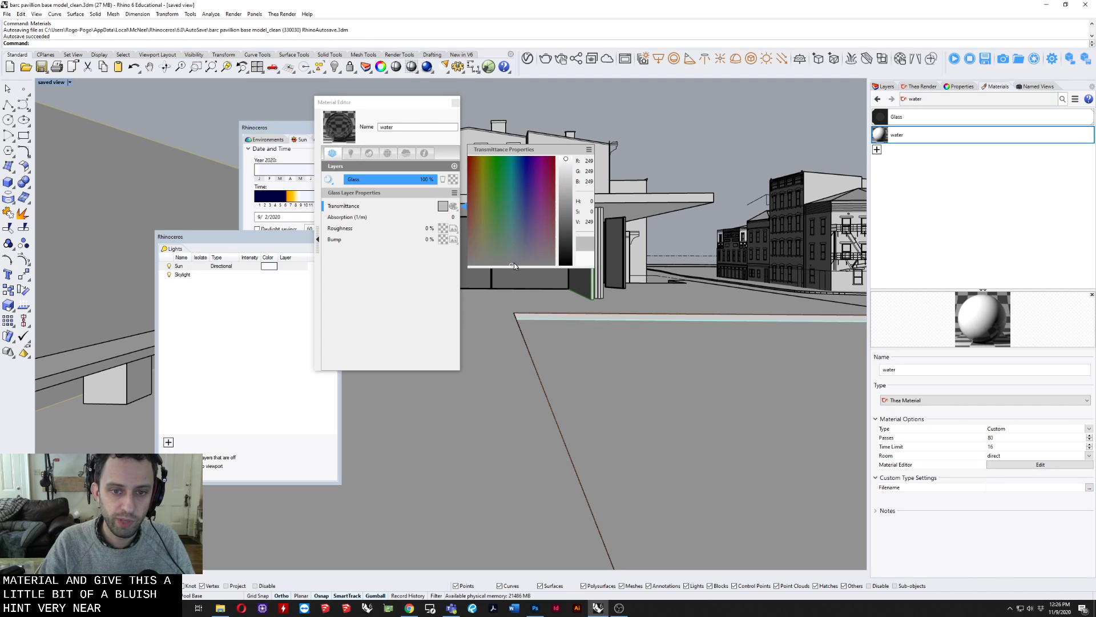
left_click_drag(514, 263, 511, 255)
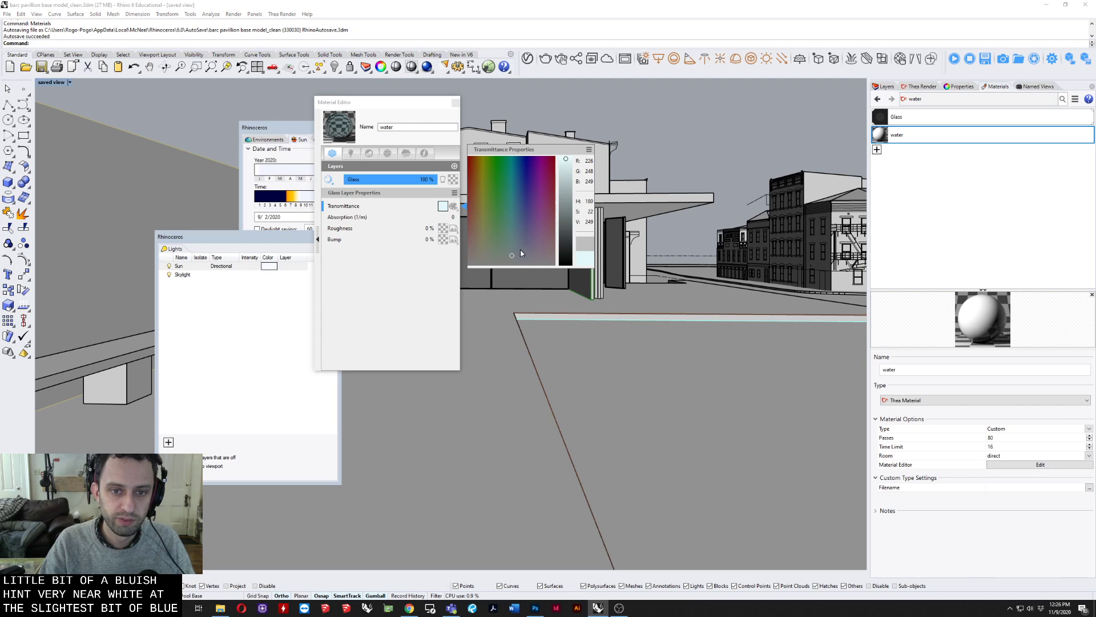
left_click(565, 156)
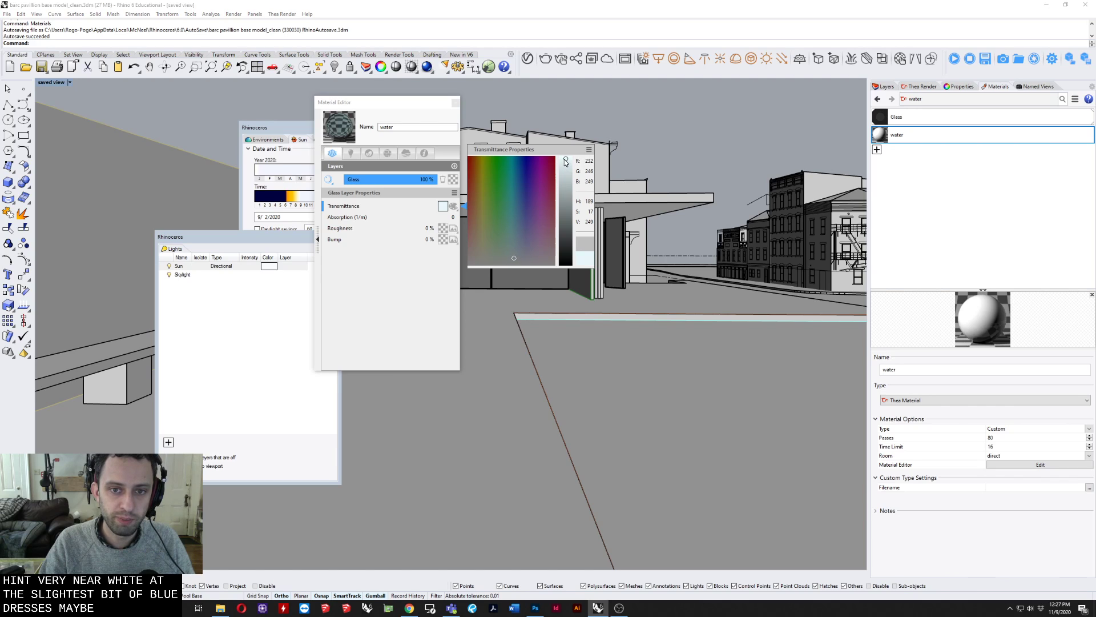
left_click(514, 259)
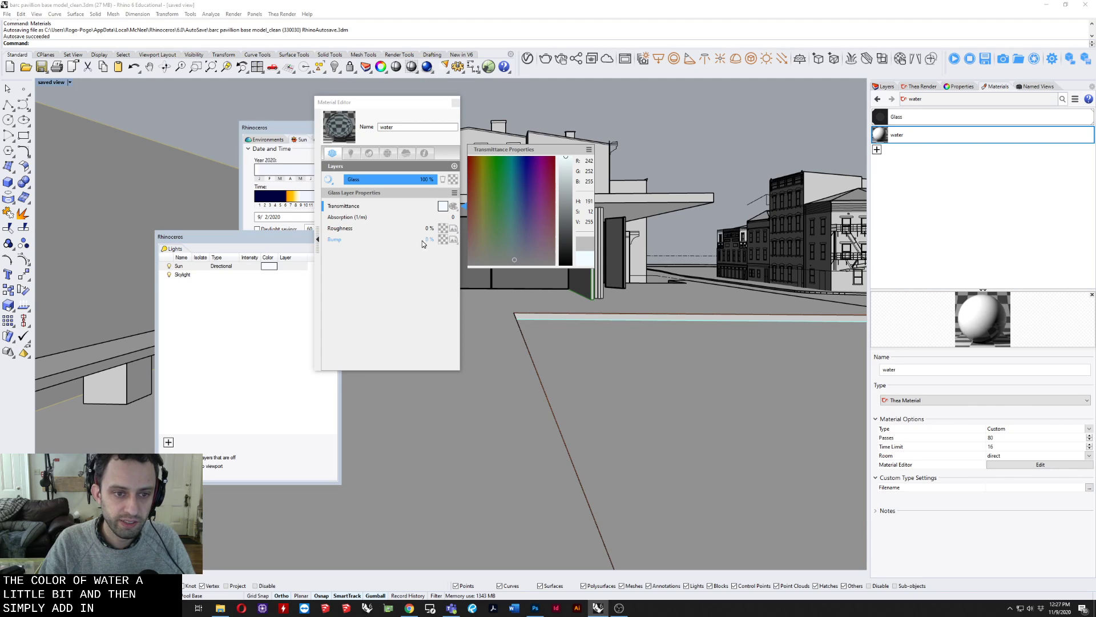
Step: Load the Nomeradona_Pool Water_displace image as the bitmap bump texture of the water material
left_click(454, 239)
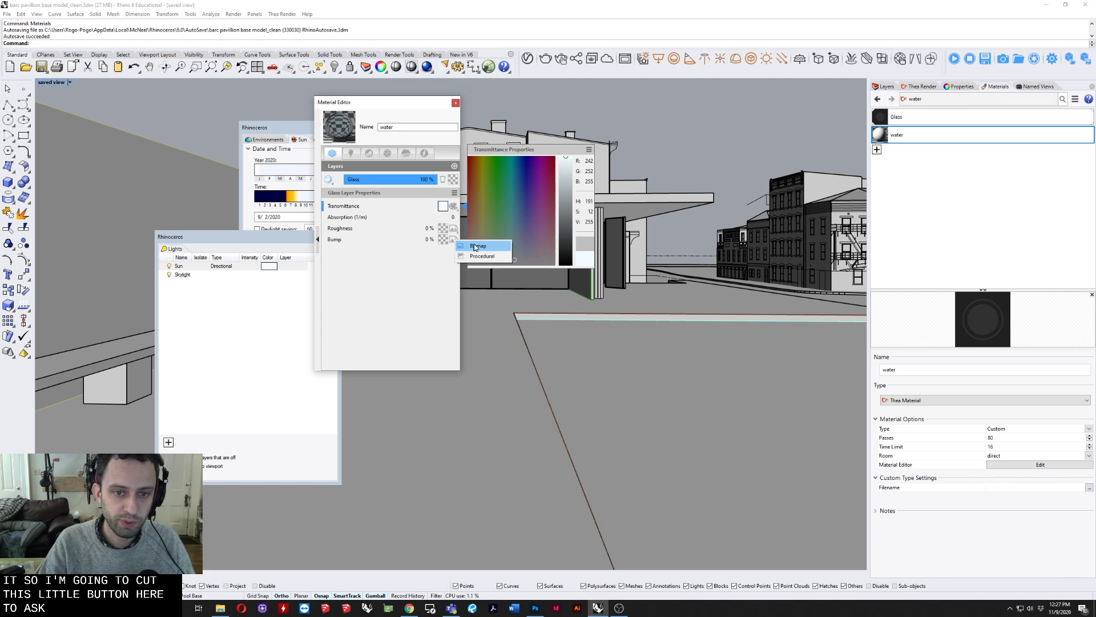
left_click(478, 245)
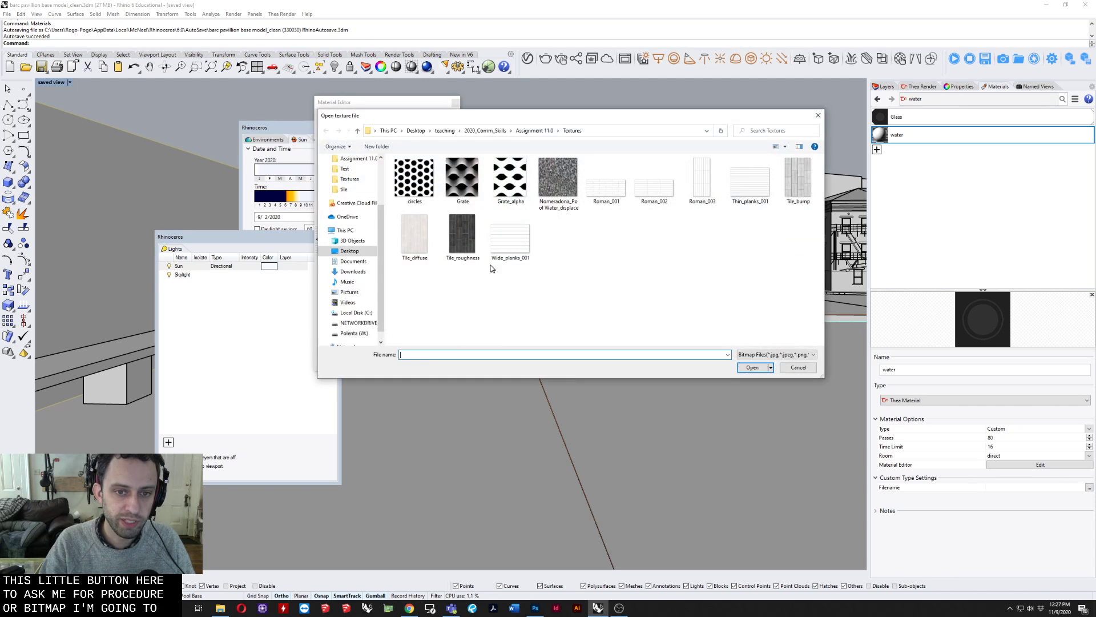
left_click(551, 177)
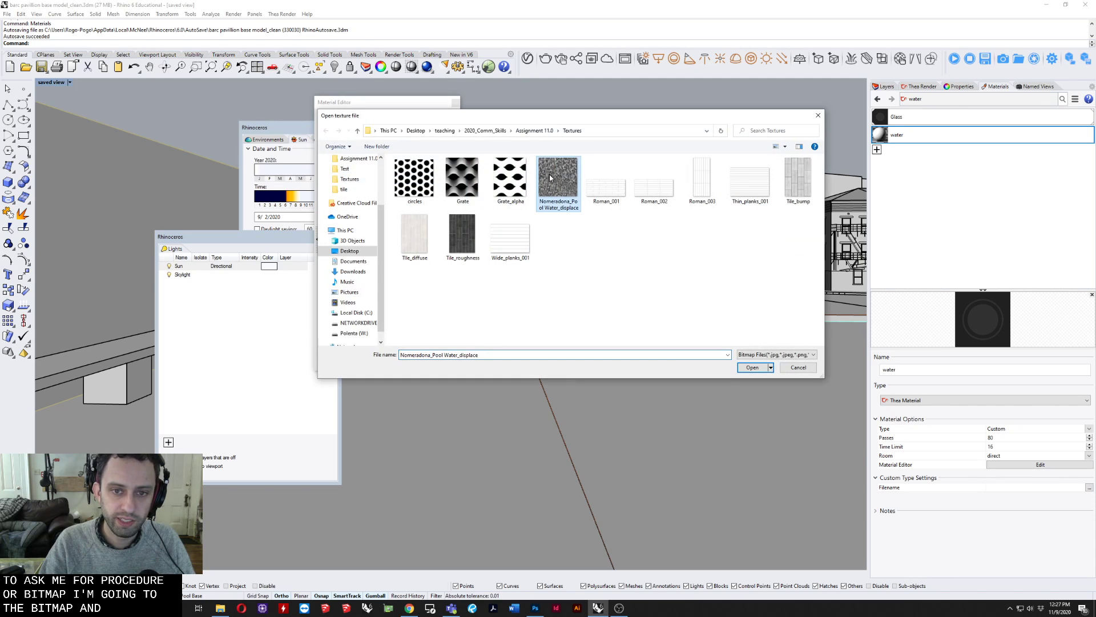
left_click(752, 368)
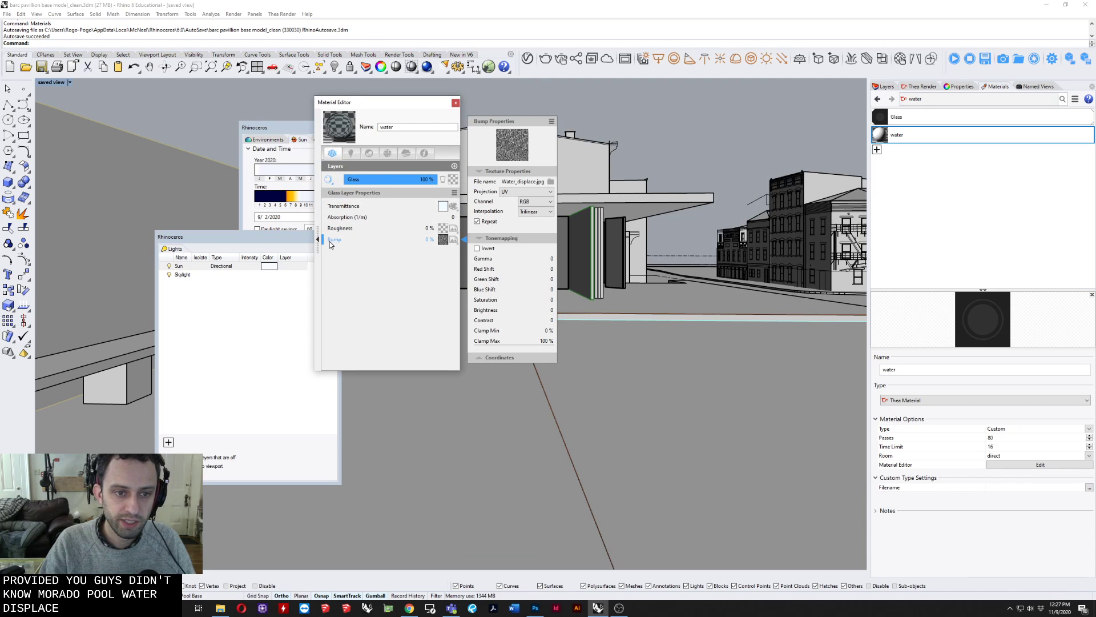
Step: Set the water material's bump to 4% and assign the material to the Water layer
left_click_drag(329, 241, 334, 241)
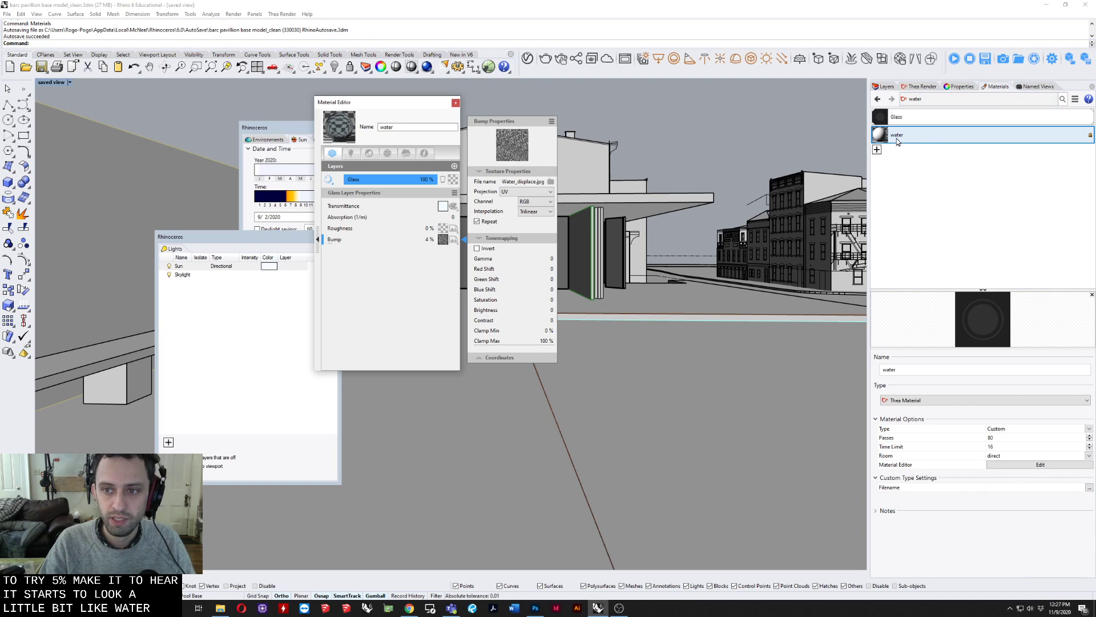
right_click(916, 137)
left_click(948, 158)
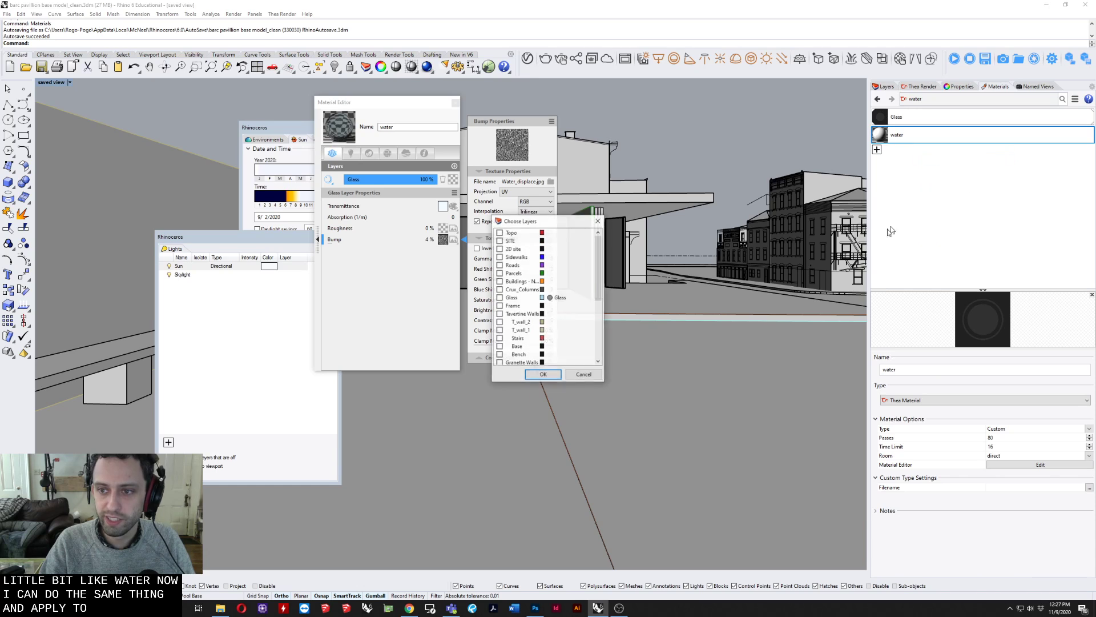
scroll(531, 315, "down", 2)
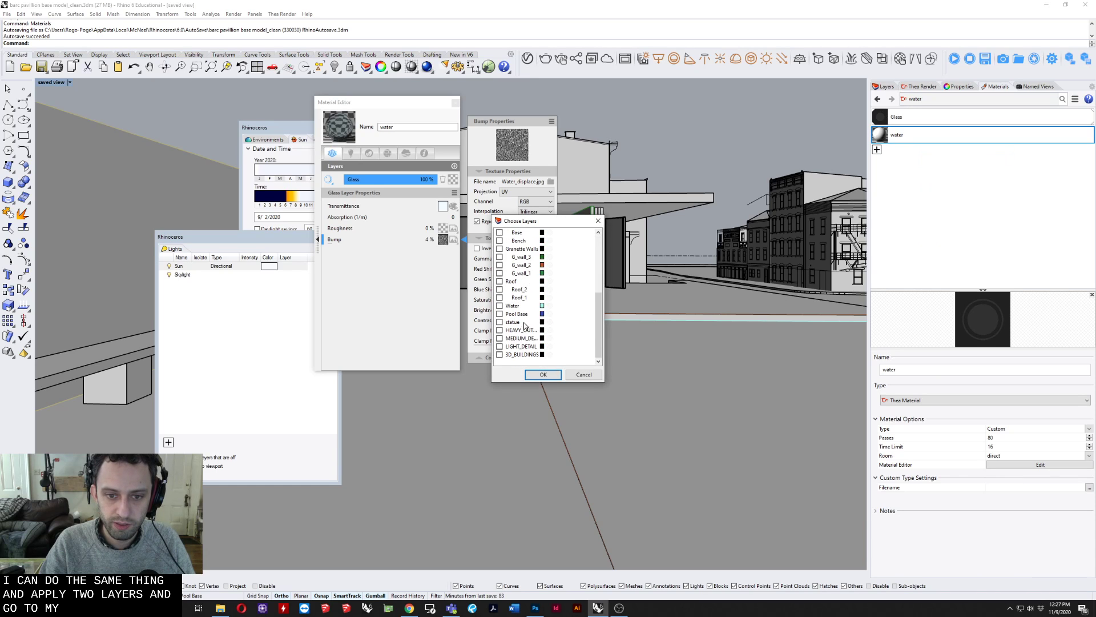
left_click(518, 308)
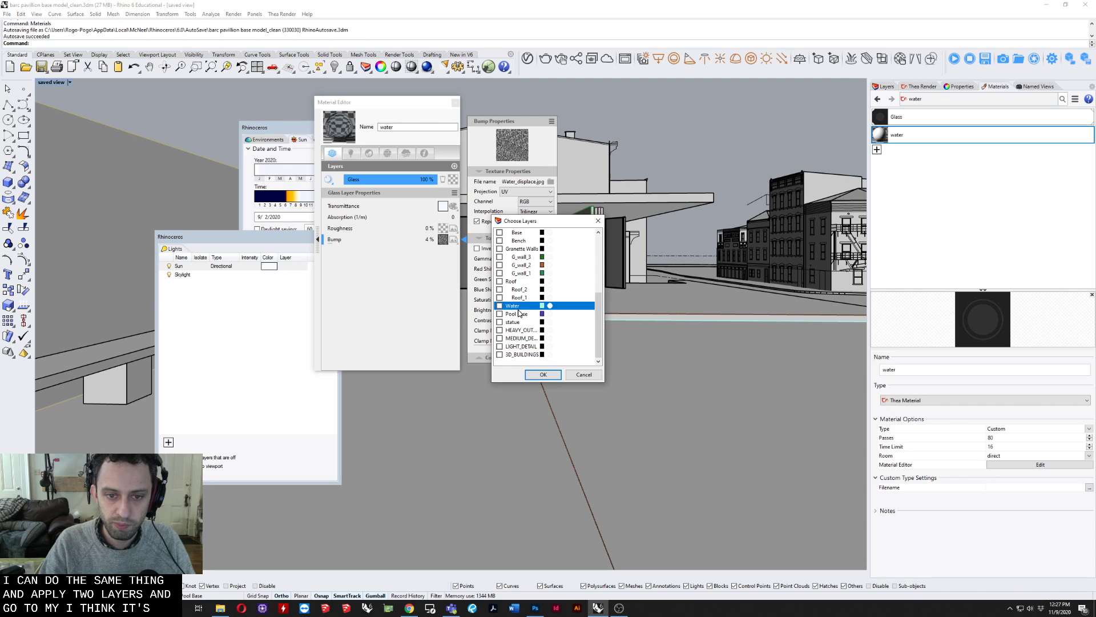
left_click(499, 307)
left_click(541, 375)
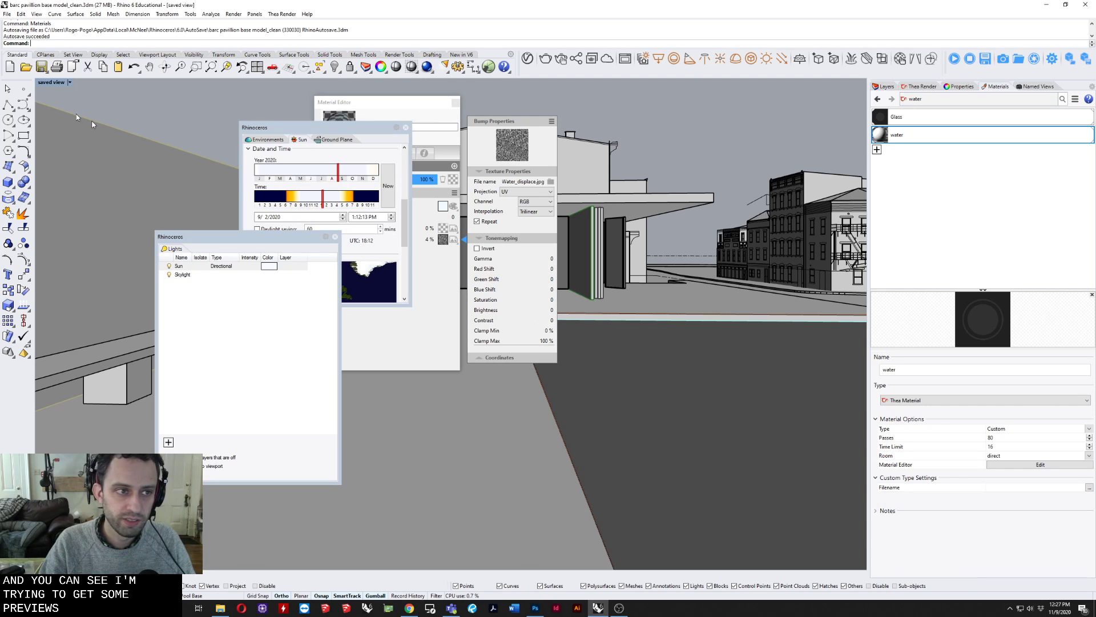
Step: Check the color and material usage setting of the Shaded display mode
left_click(69, 82)
left_click(69, 379)
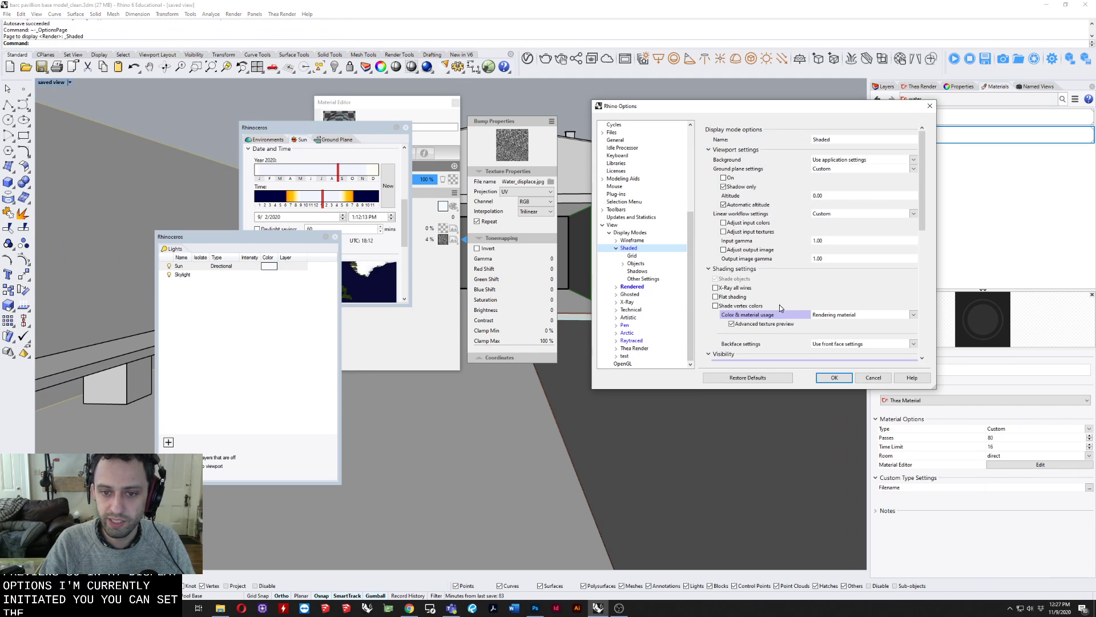
left_click(836, 377)
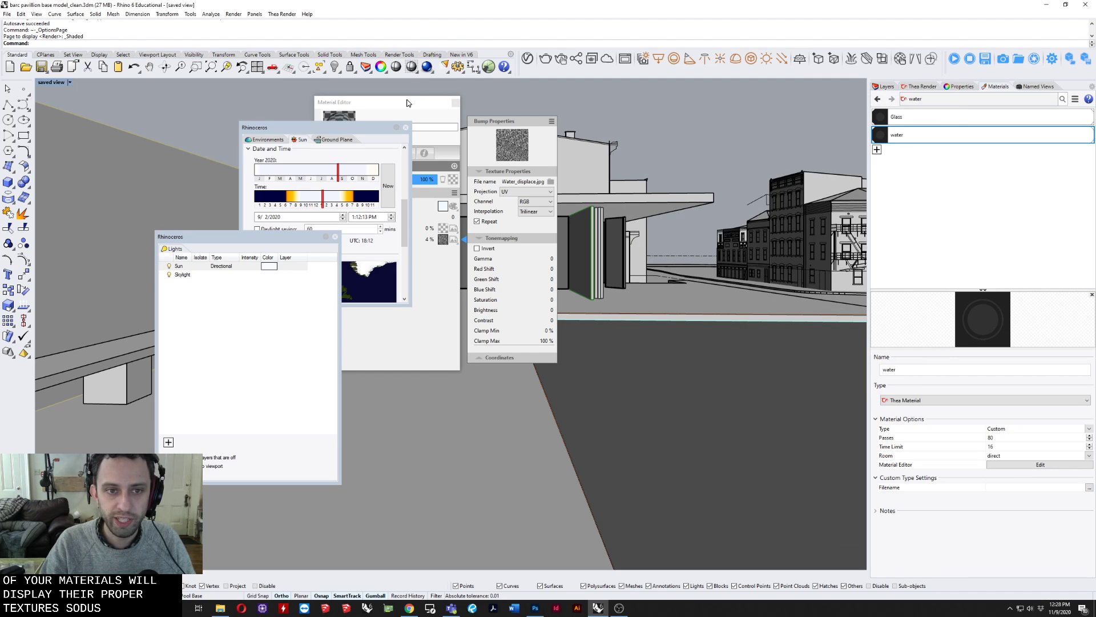
Step: Switch the saved view to the Thea Render display mode and move the floating windows aside to reveal the pool
left_click(50, 87)
left_click(63, 198)
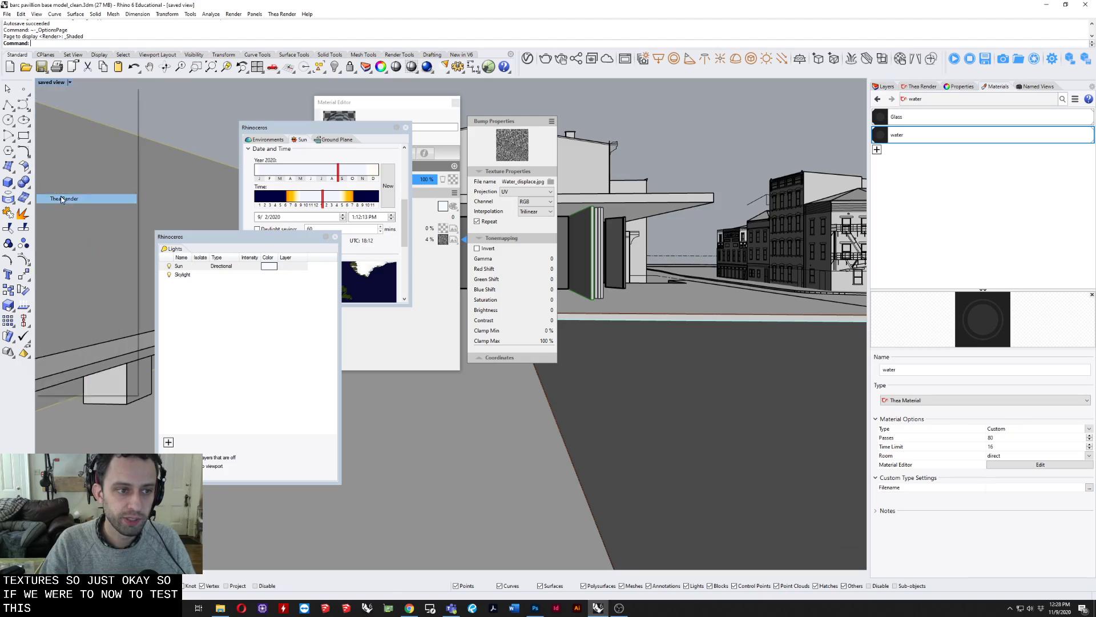
left_click_drag(309, 127, 135, 149)
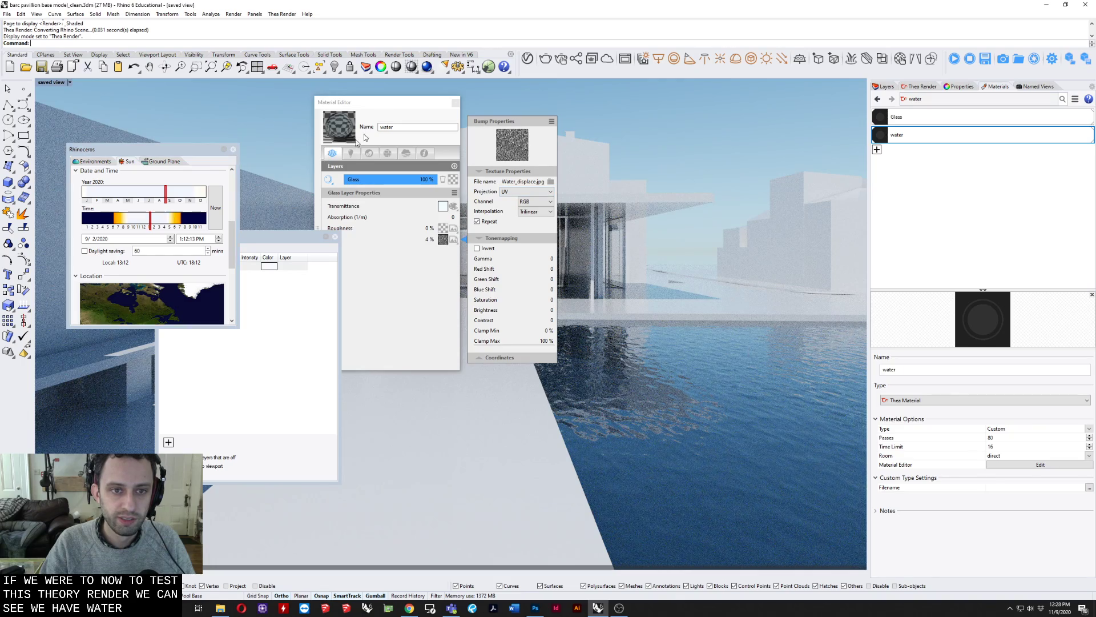
left_click_drag(378, 98, 216, 234)
right_click_drag(479, 268, 417, 257, "shift")
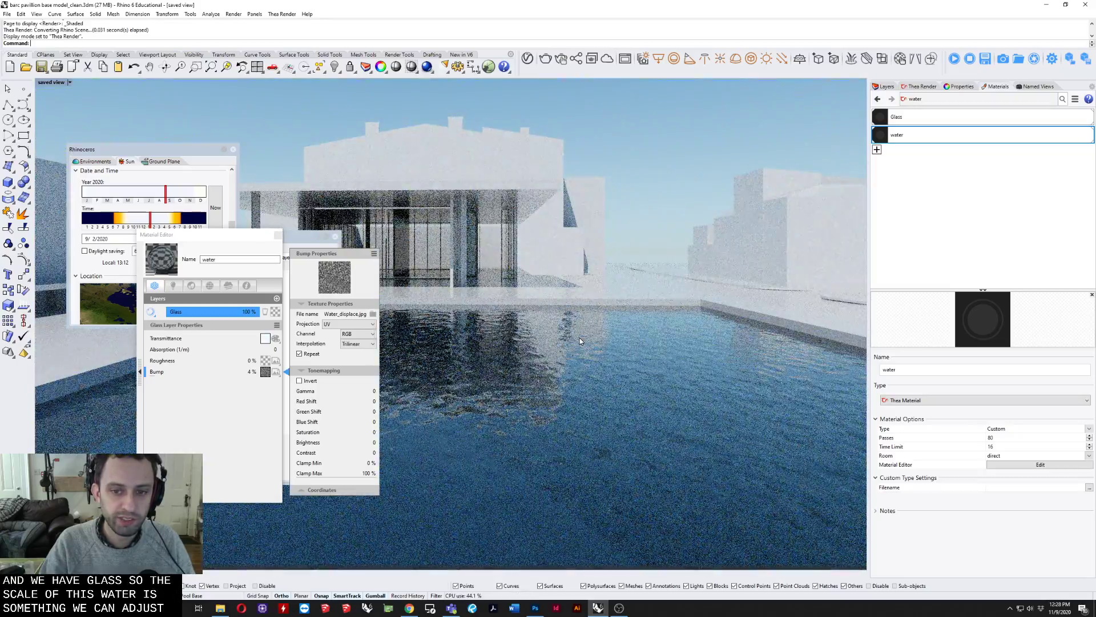
Step: Apply a capped box texture mapping of 10' by 10' by 10' to the pool water object, starting at the pool corner
left_click(618, 307)
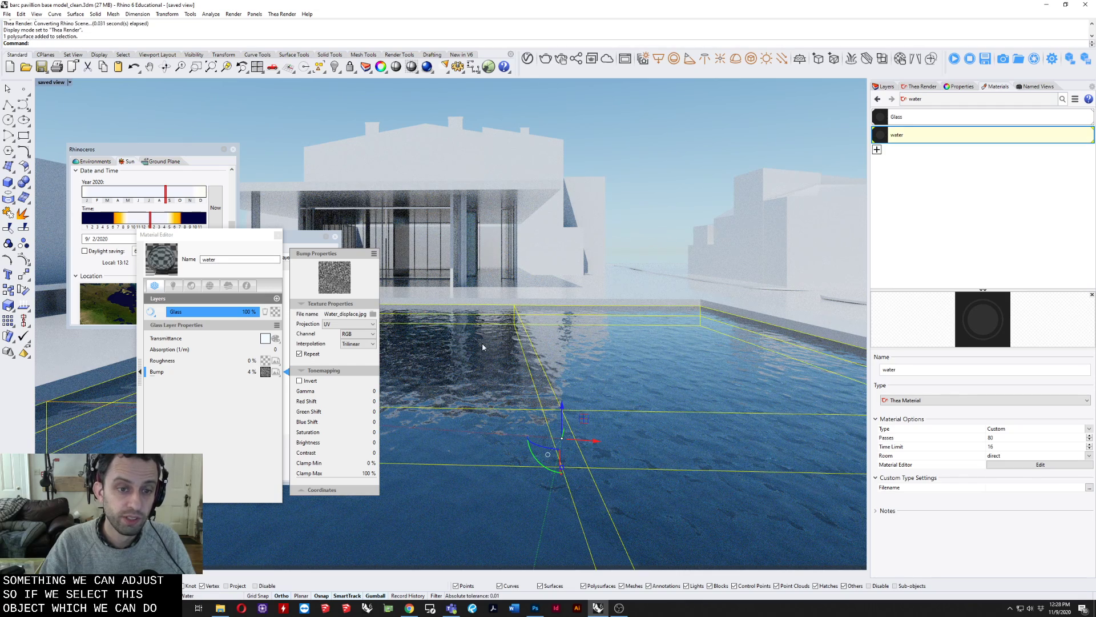
left_click(929, 87)
left_click(964, 87)
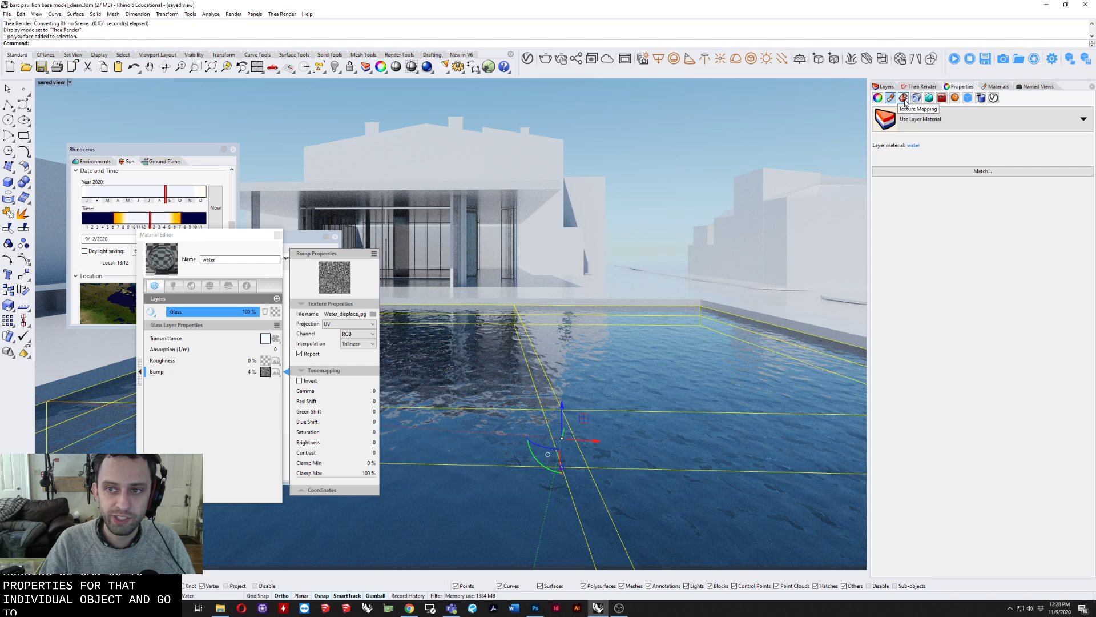
left_click(905, 99)
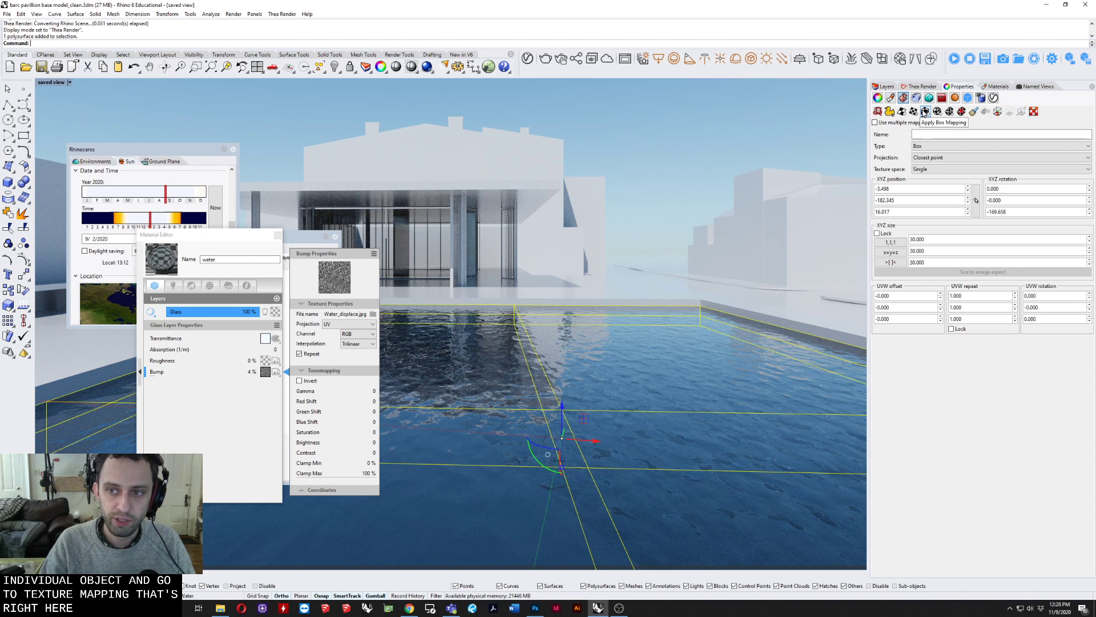
left_click(924, 113)
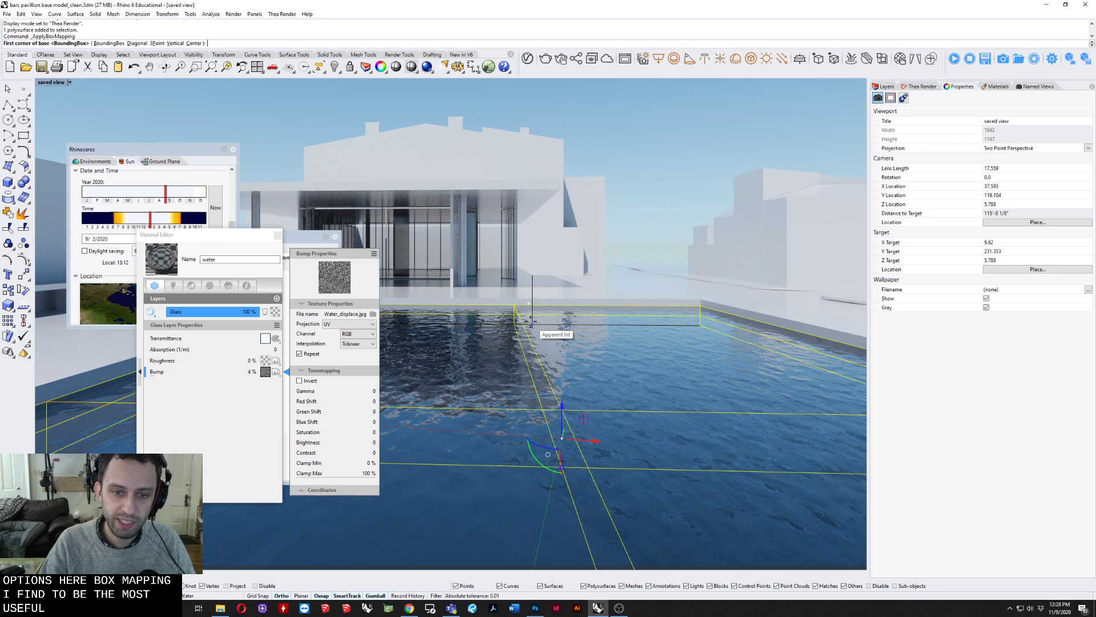
left_click(519, 305)
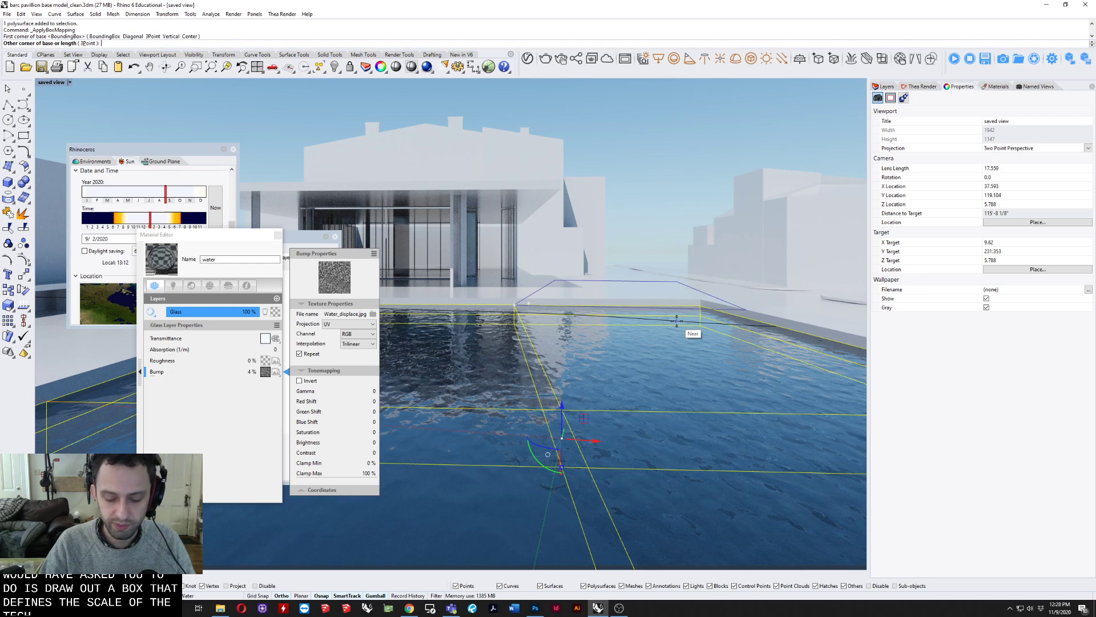
type("10")
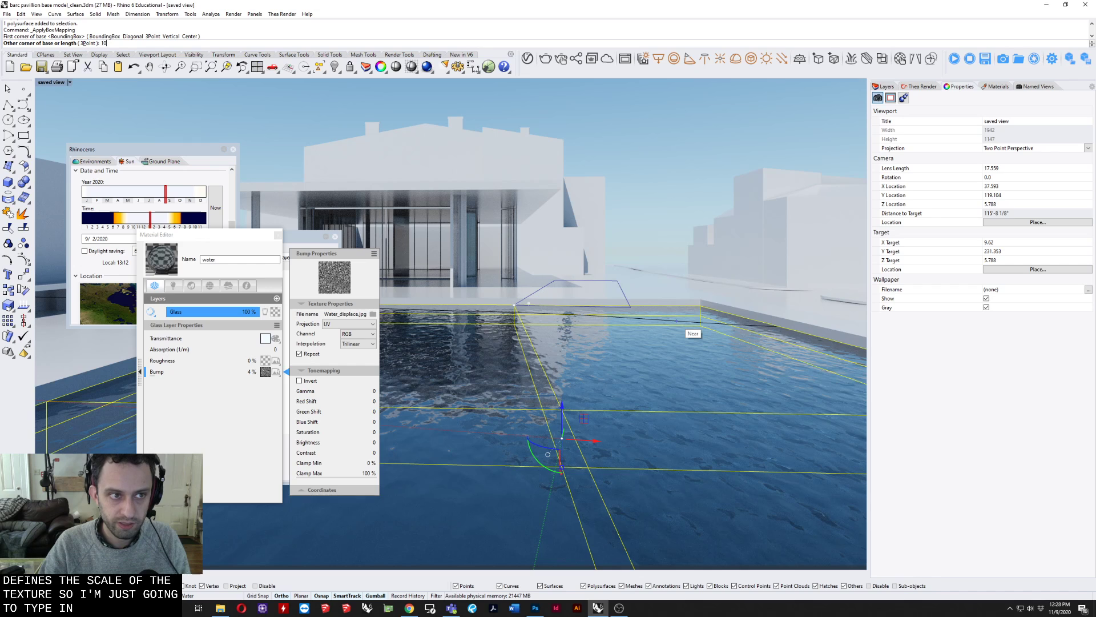
key("Return")
type("10")
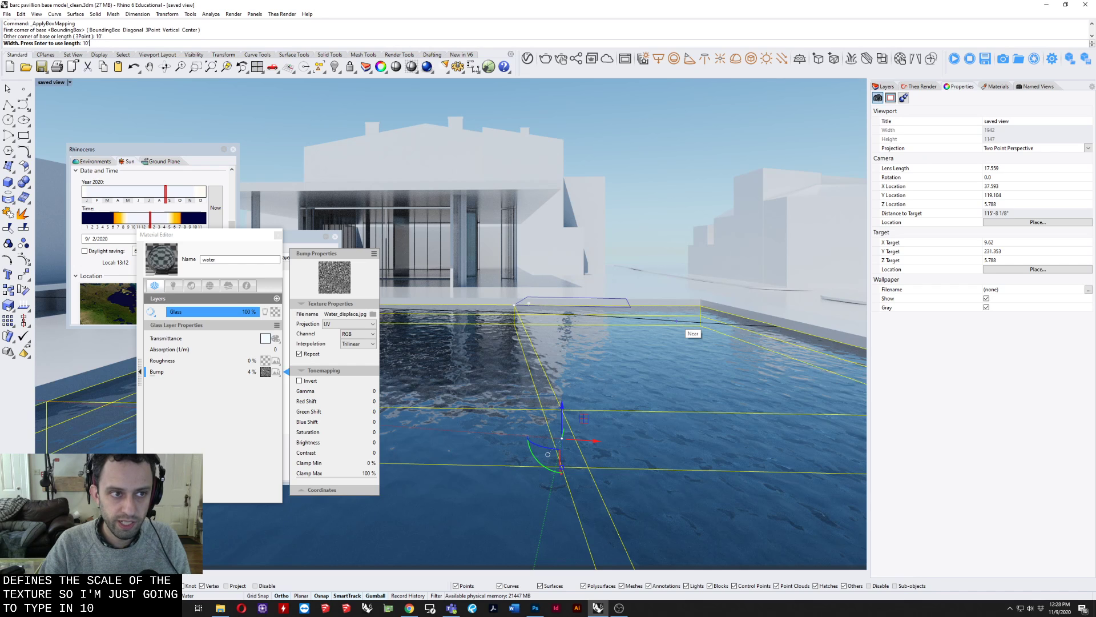
key("Return")
type("10")
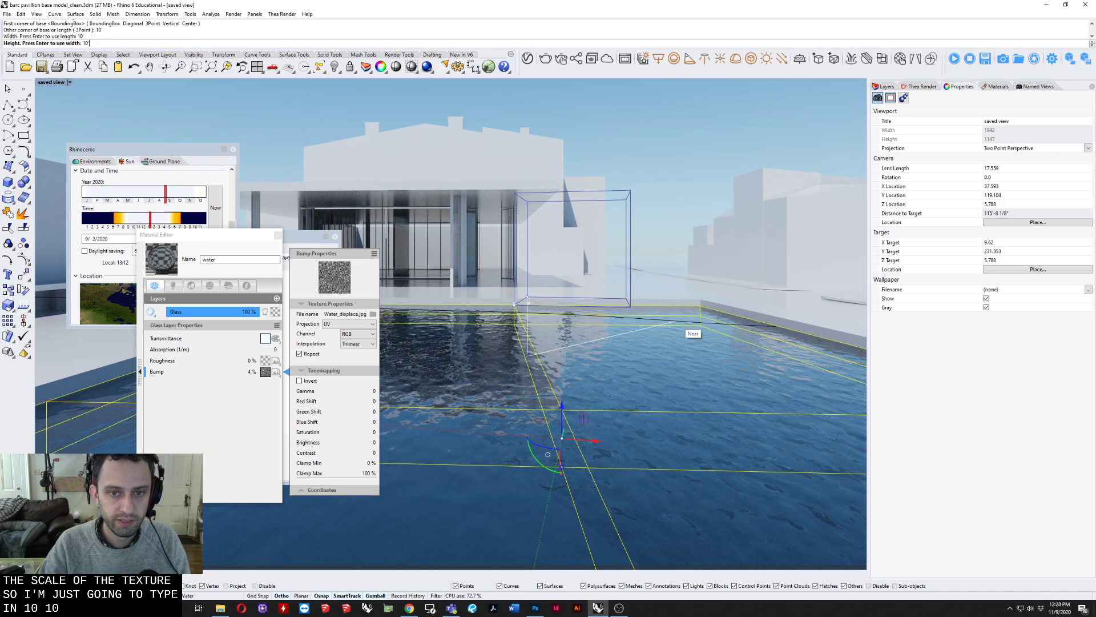
key("Return")
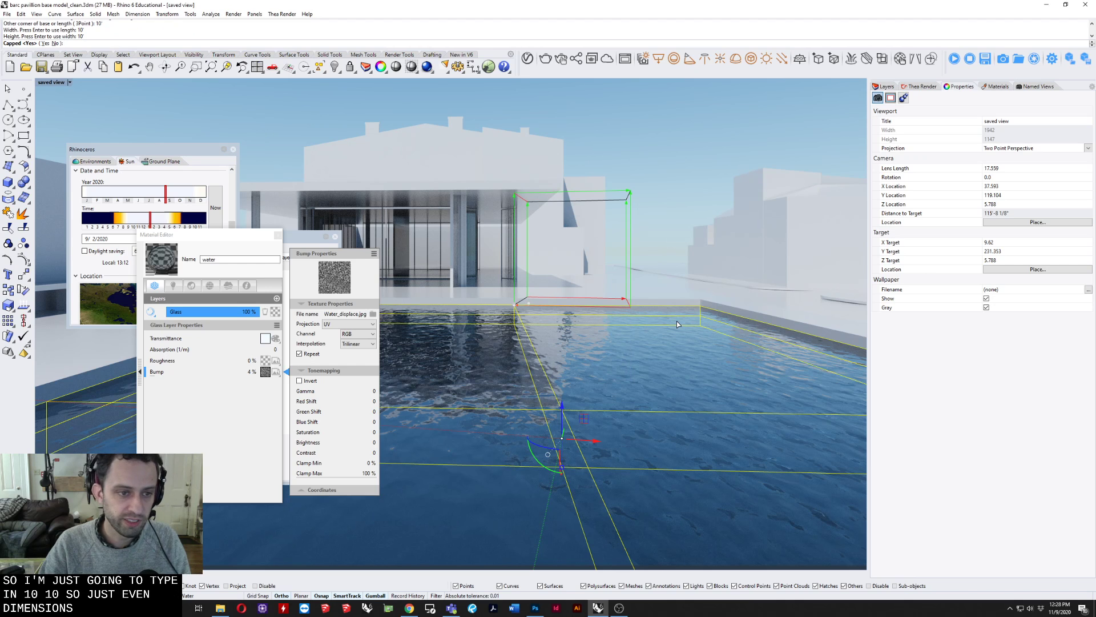
key("Return")
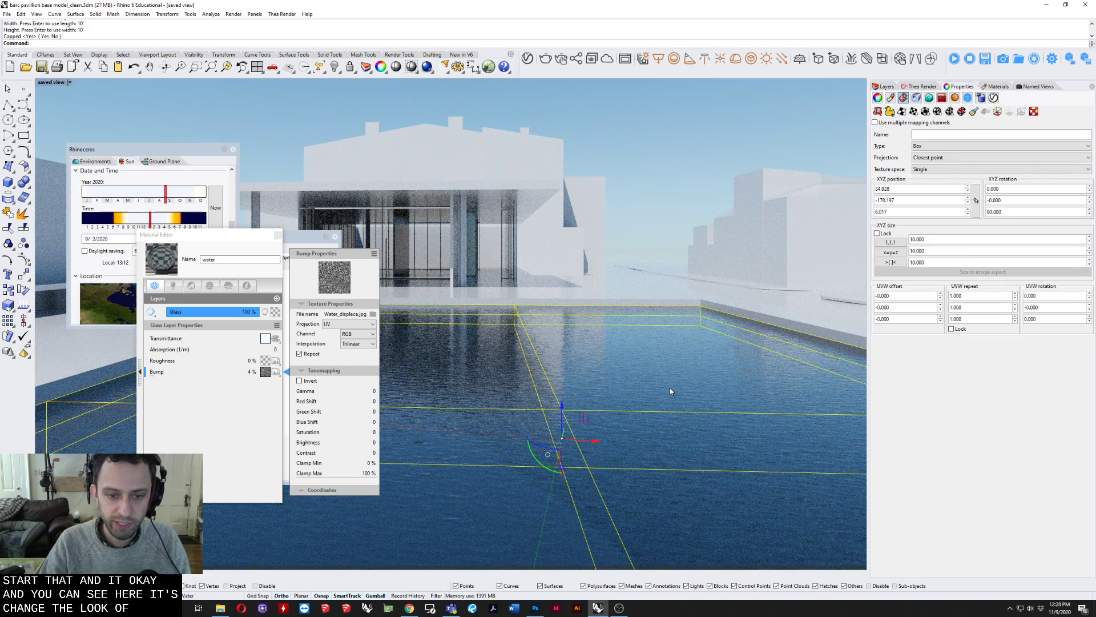
Step: Enlarge the water object's box mapping to 60 in X, Y and Z
double_click(956, 238)
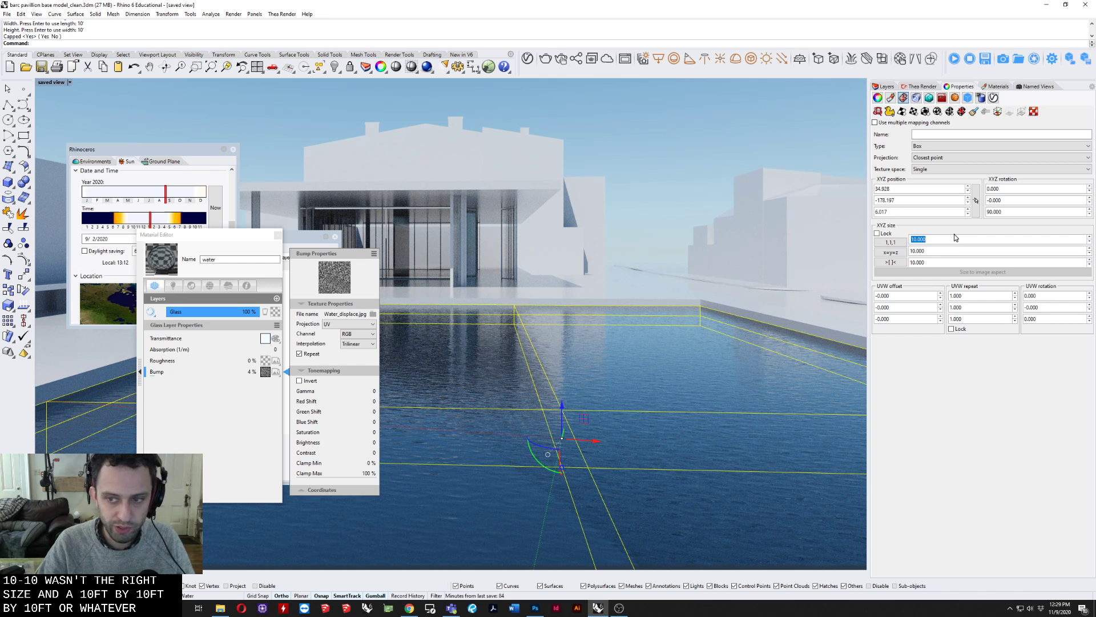
type("0")
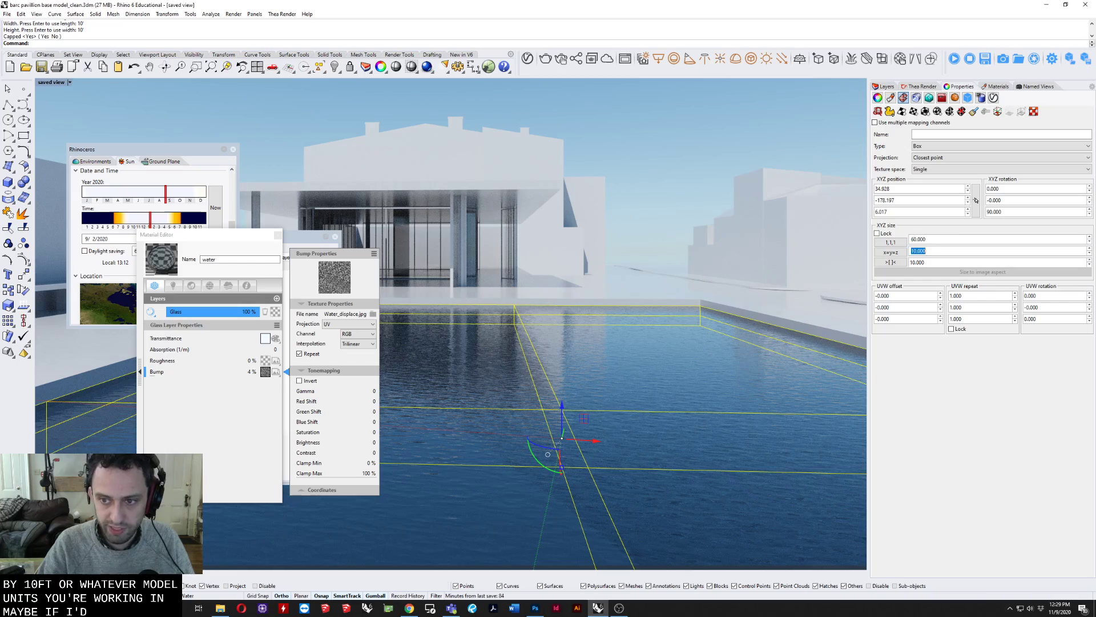
key("Tab")
type("60")
key("Tab")
type("60")
key("Tab")
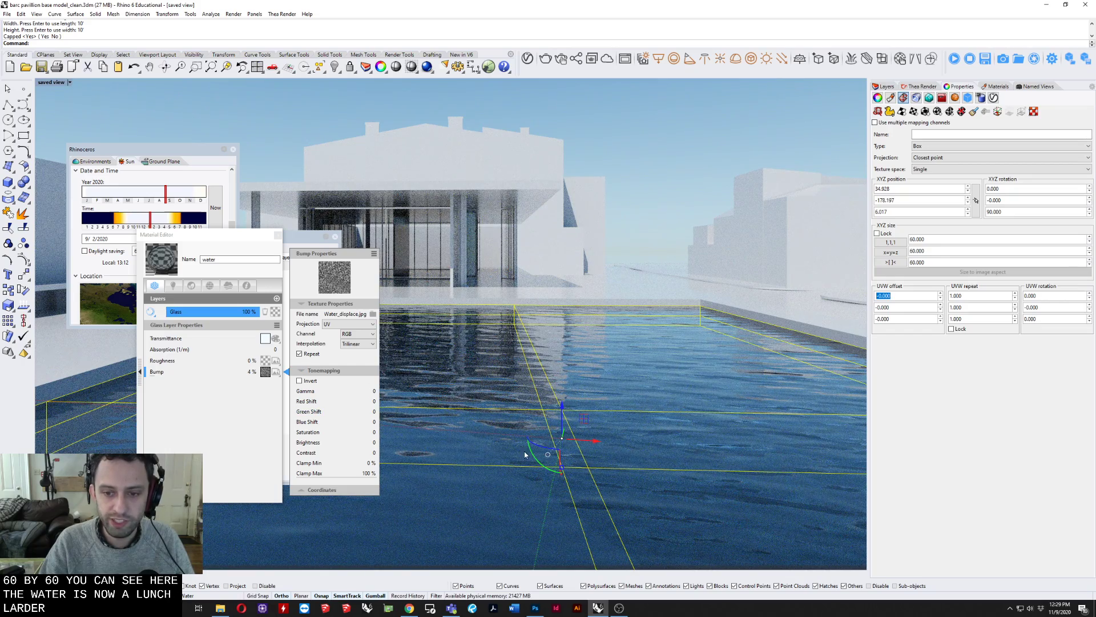
Step: Try a box mapping size of 150 in X, Y and Z on the water object
left_click(932, 239)
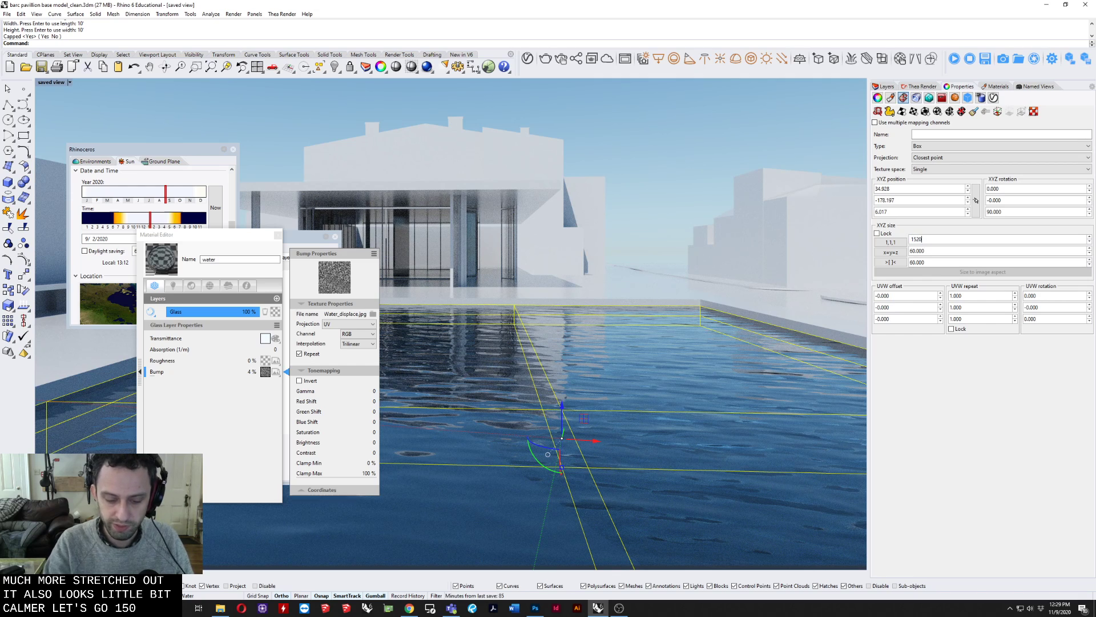
type("150")
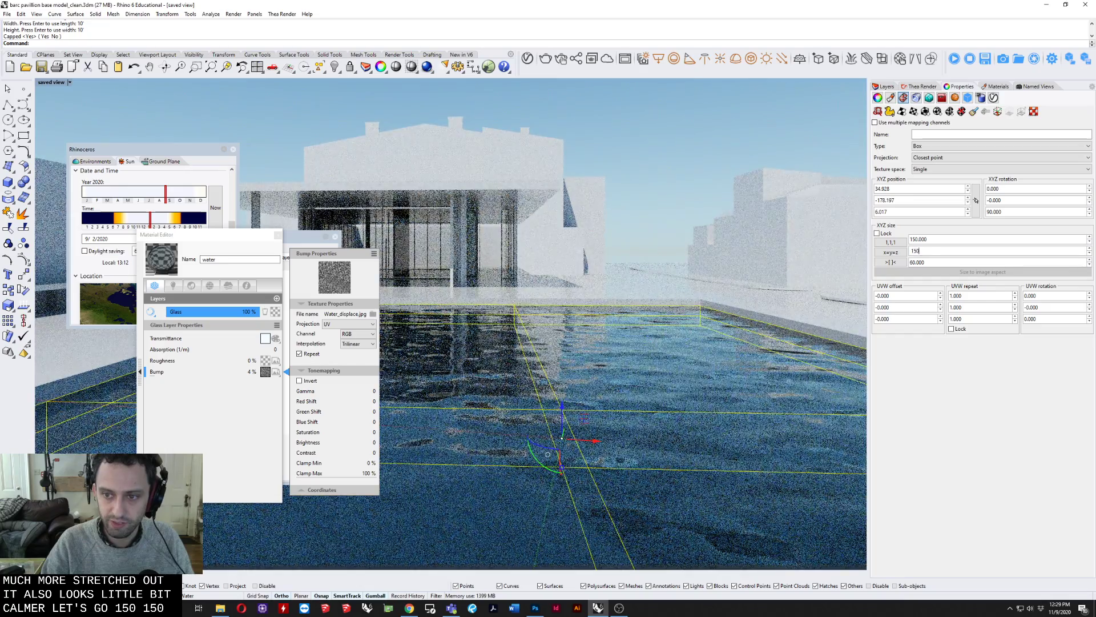
key("Tab")
type("15")
type("000")
key("Tab")
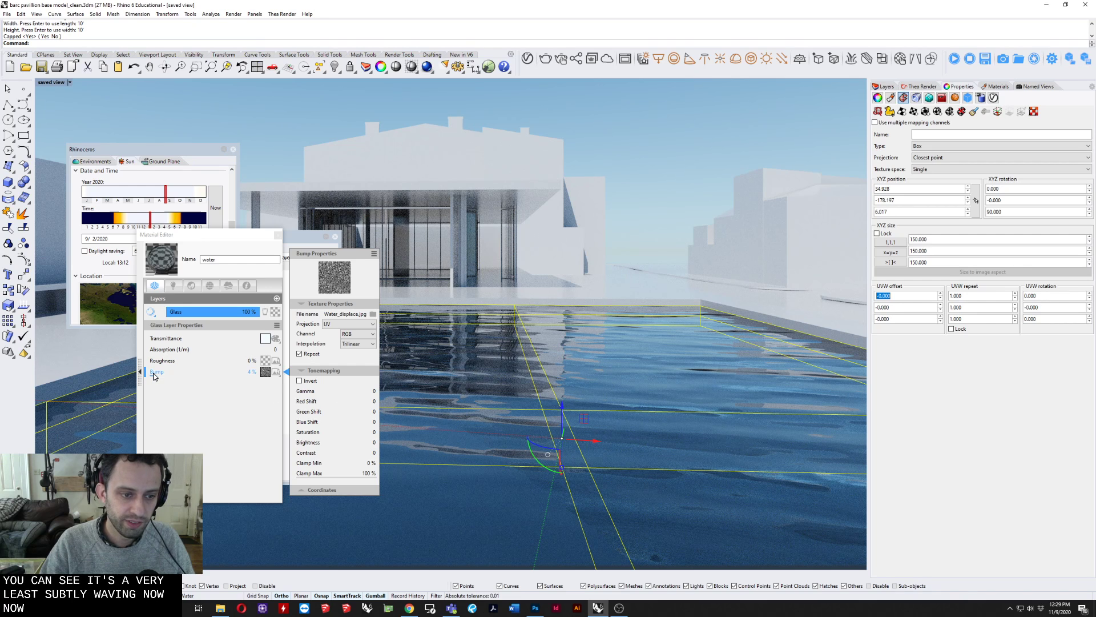
Step: Try much stronger bump values on the water material, then return the bump to 4%
left_click_drag(153, 376, 157, 376)
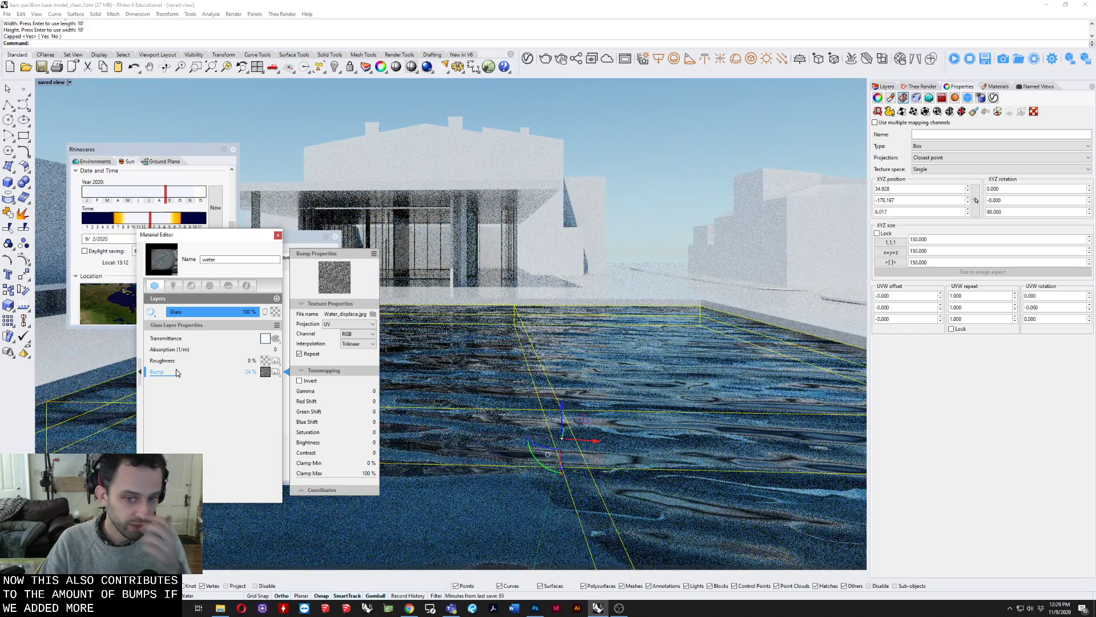
left_click_drag(180, 371, 209, 377)
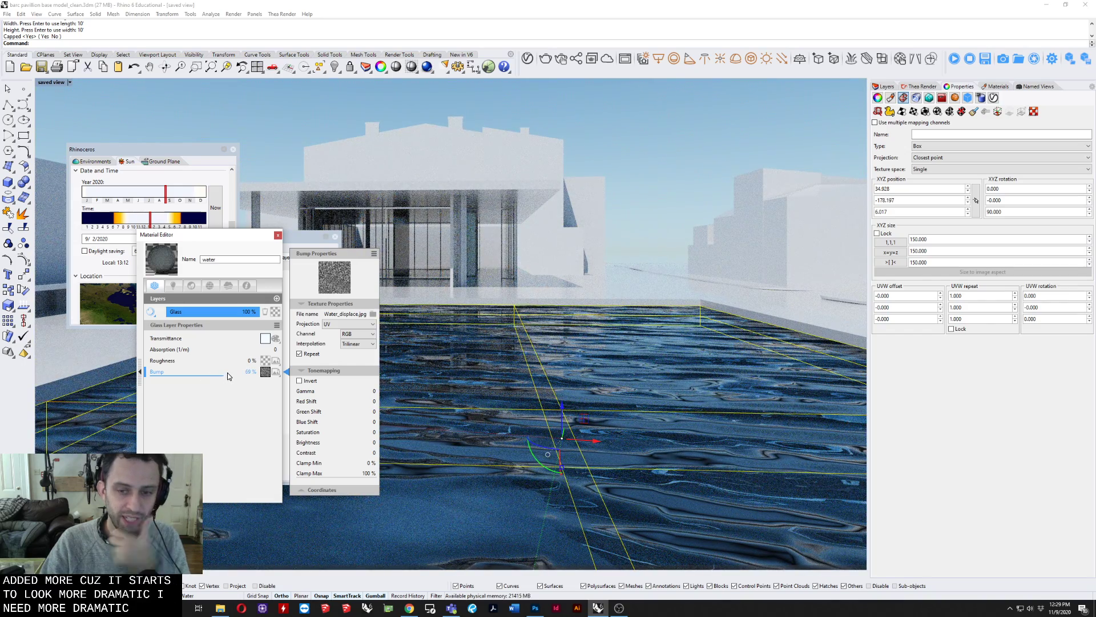
left_click_drag(225, 376, 153, 378)
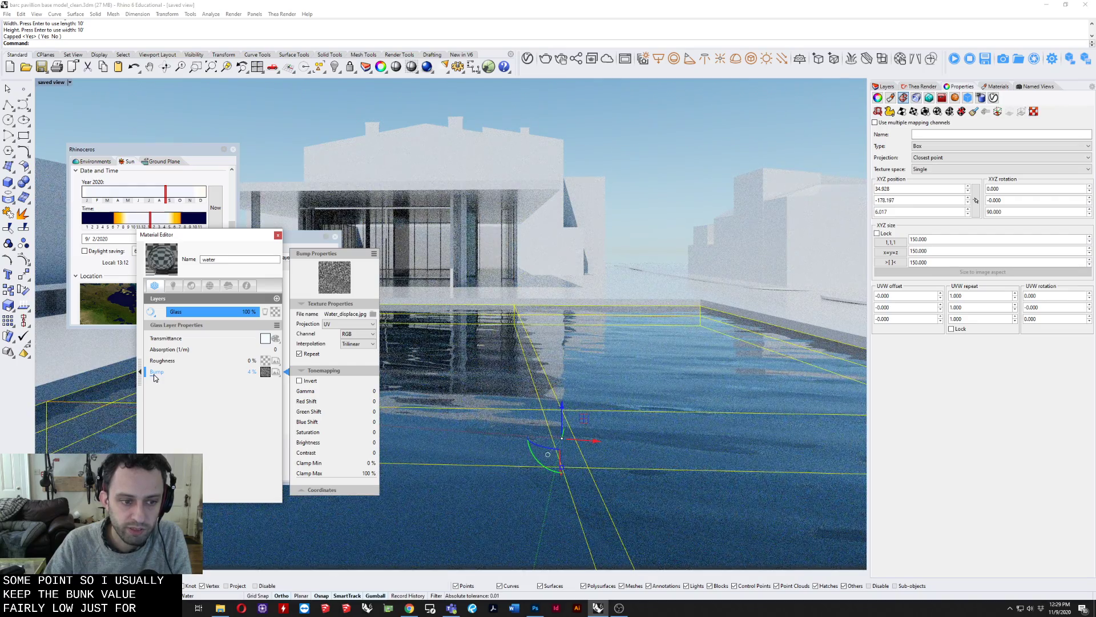
Step: Set the water object's box mapping size back to 60 in X, Y and Z
double_click(969, 240)
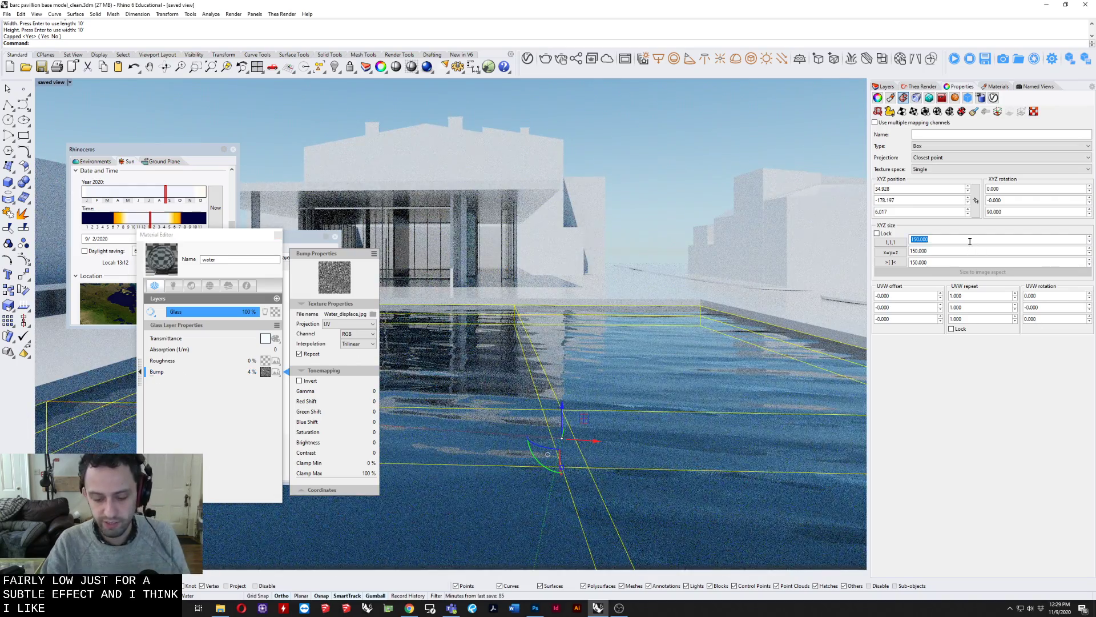
key("Tab")
type("600")
key("Tab")
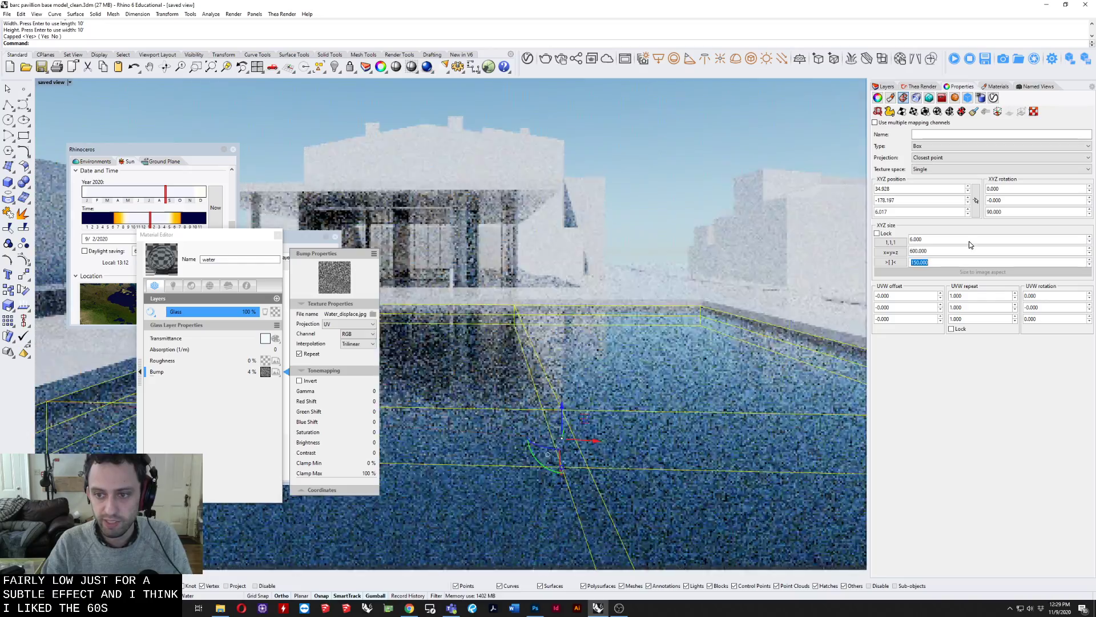
type("60")
key("Return")
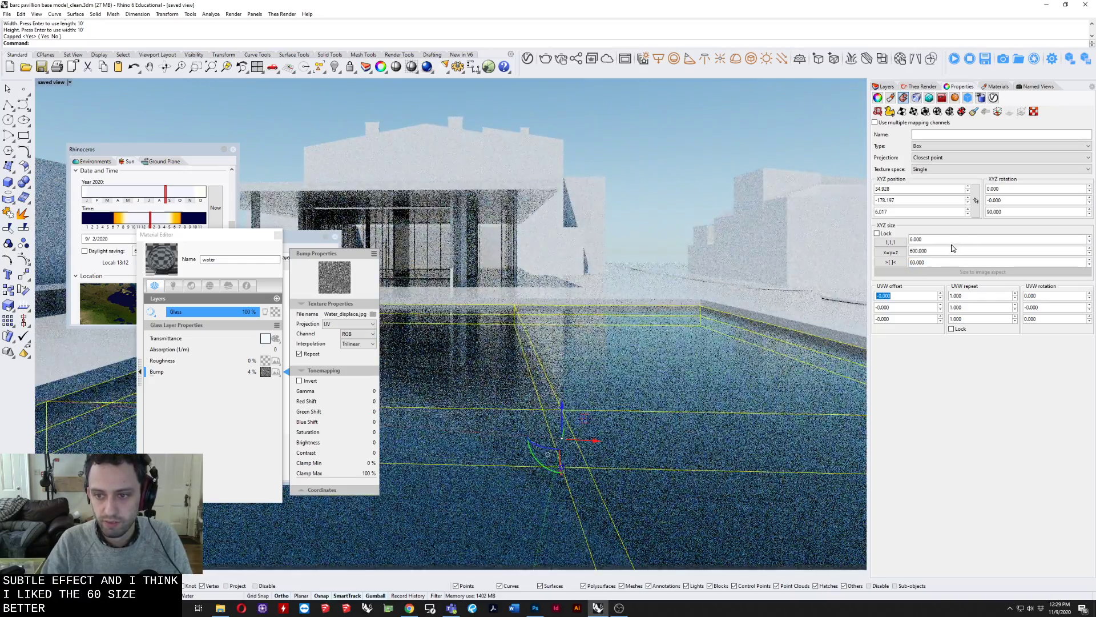
double_click(950, 251)
type("6")
key("Return")
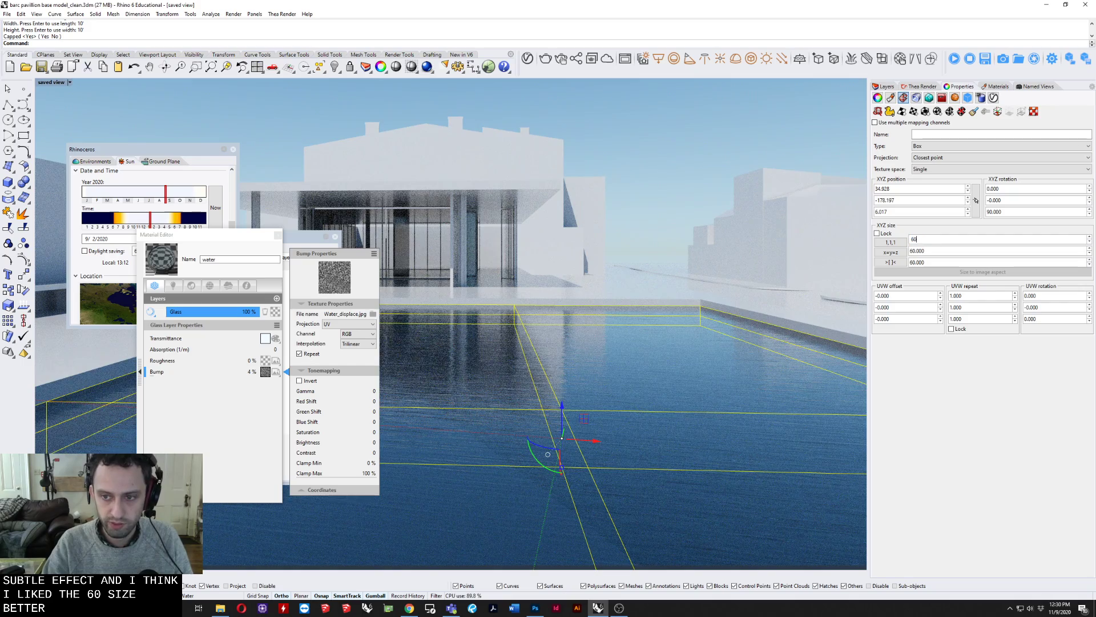
key("Tab")
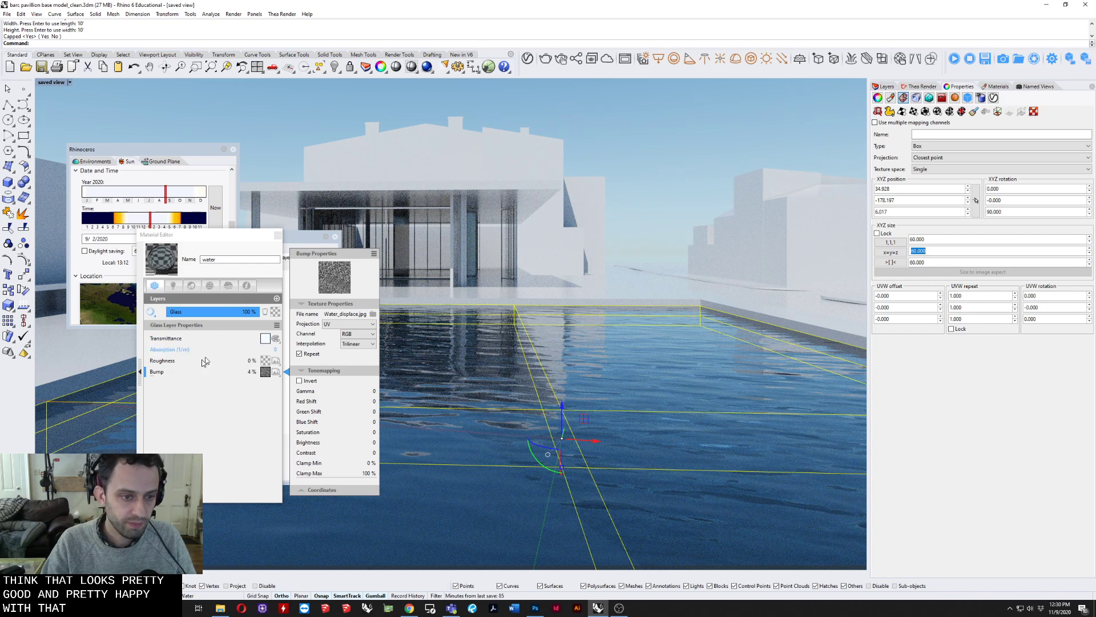
Step: Replace the water material with the SW pool water material from the Liquids category of the Thea content browser
left_click(1014, 60)
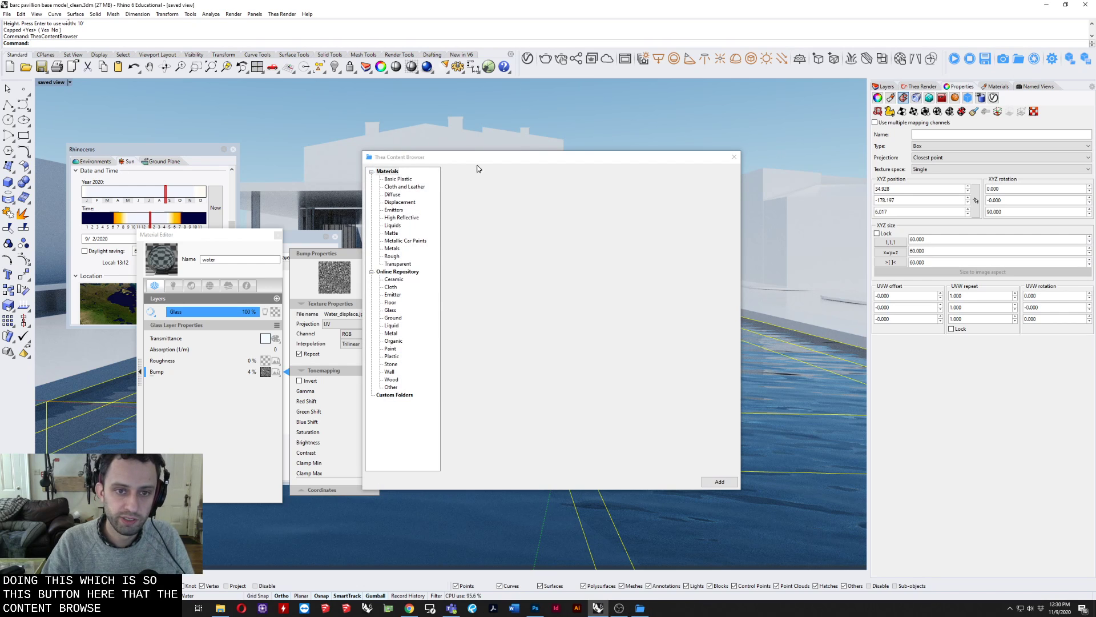
left_click_drag(467, 160, 583, 143)
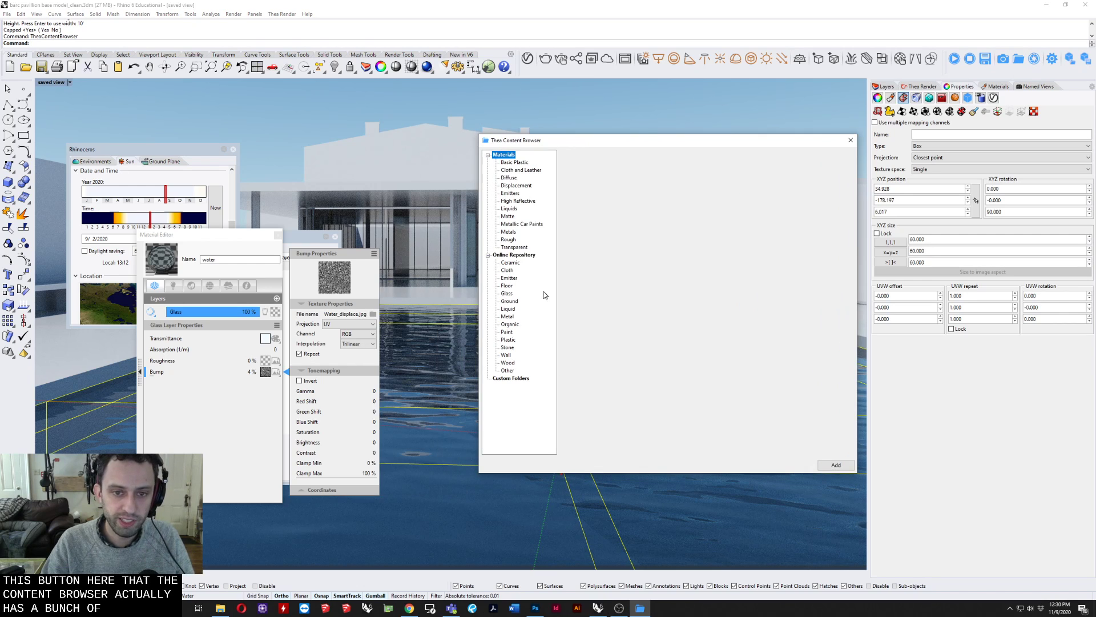
left_click(509, 208)
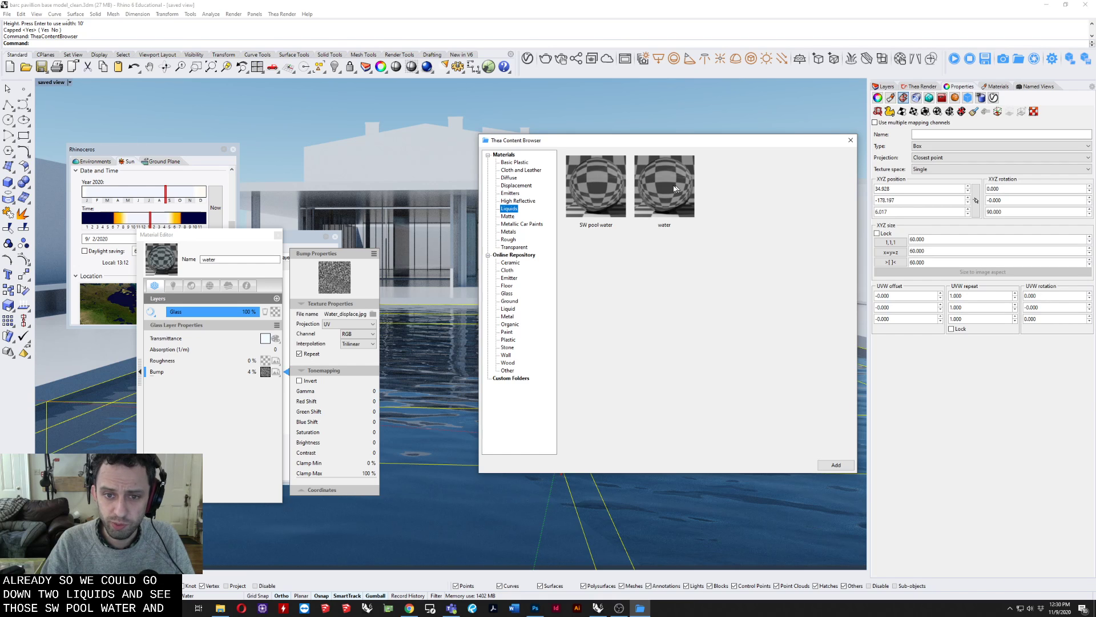
left_click_drag(599, 190, 252, 258)
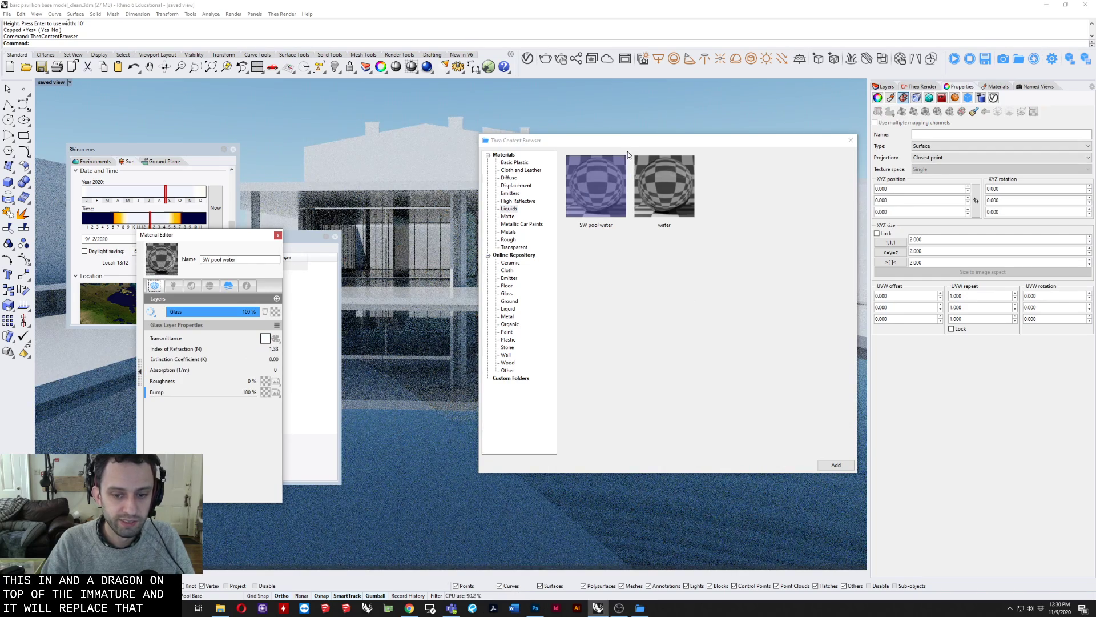
left_click_drag(628, 141, 756, 201)
left_click_drag(757, 243, 848, 223)
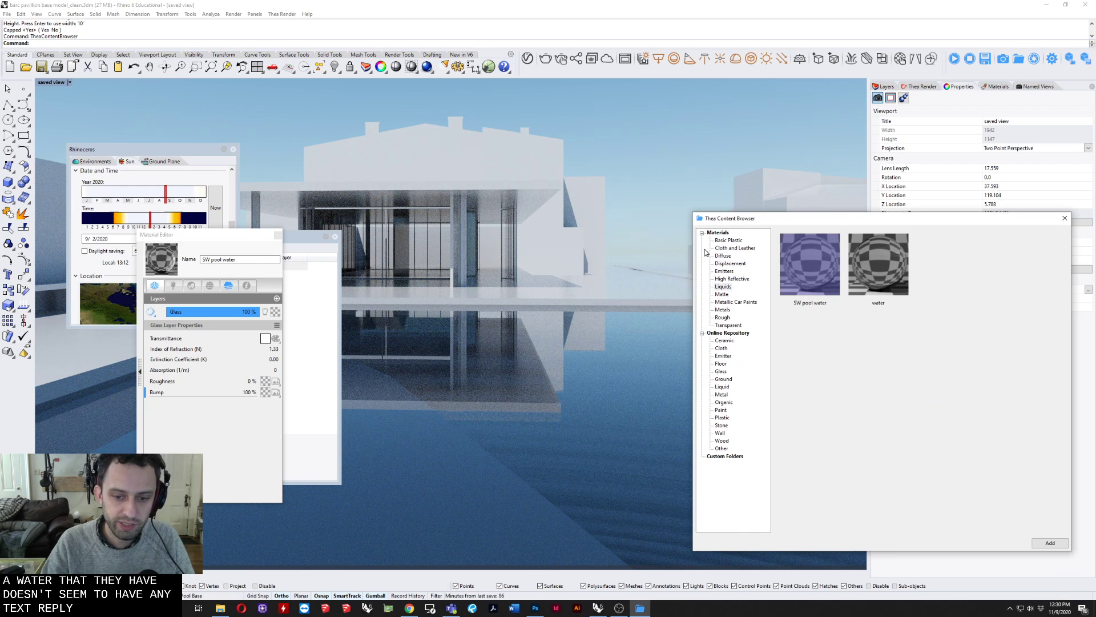
Step: Add the Water_displace.jpg bitmap as the bump texture of the SW pool water material and set the bump to 2%
left_click(276, 393)
left_click(308, 388)
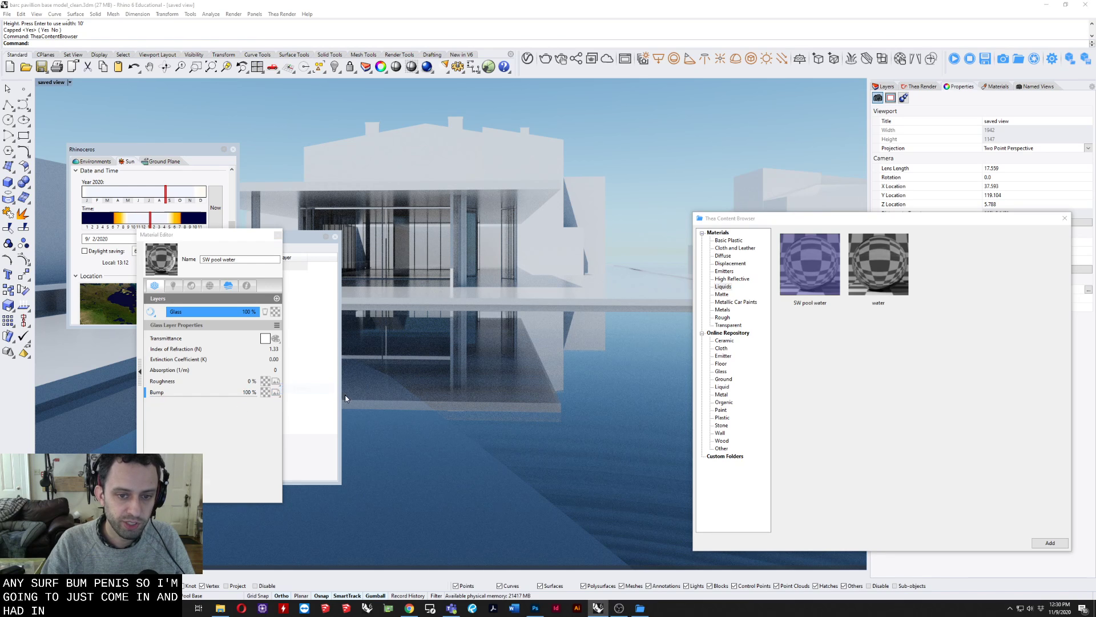
left_click(575, 499)
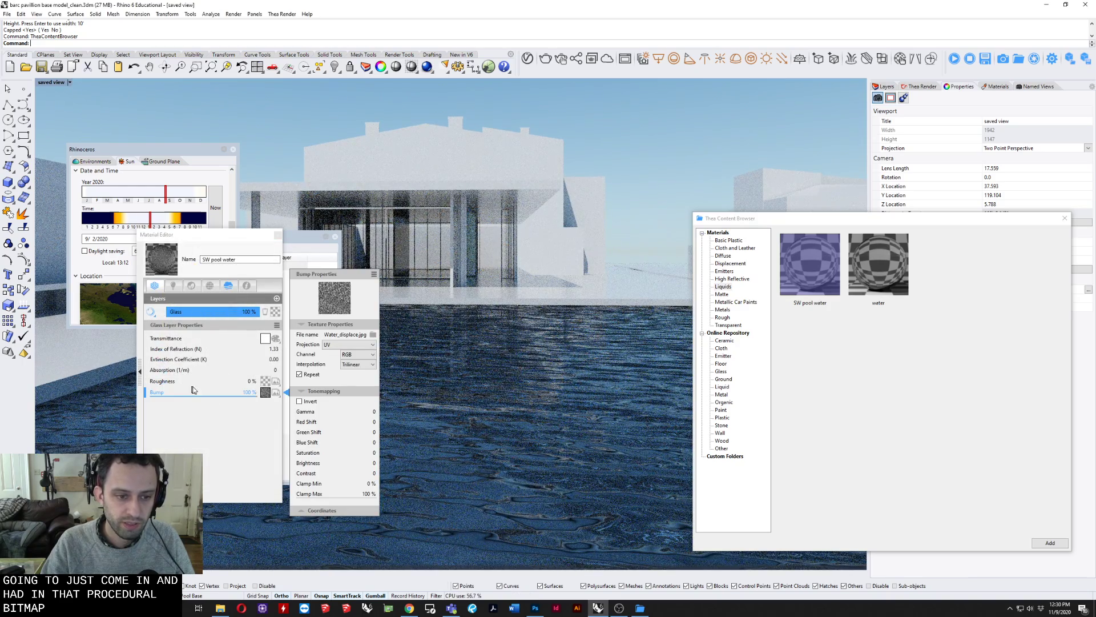
left_click_drag(175, 398, 153, 401)
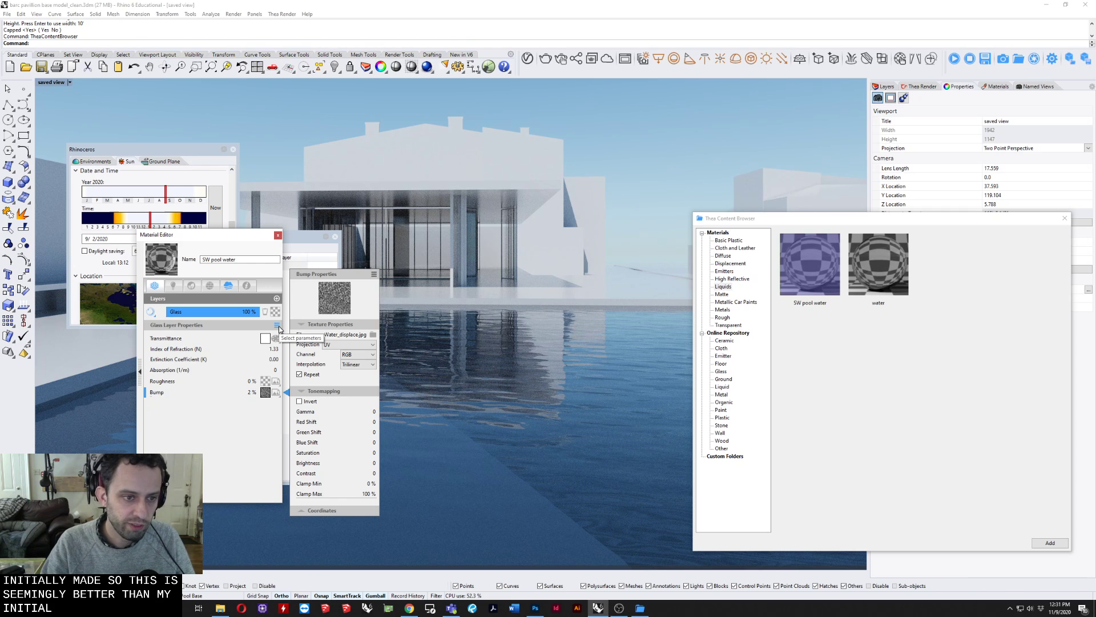
Step: Try a bright red transmittance color on the SW pool water material
left_click(265, 340)
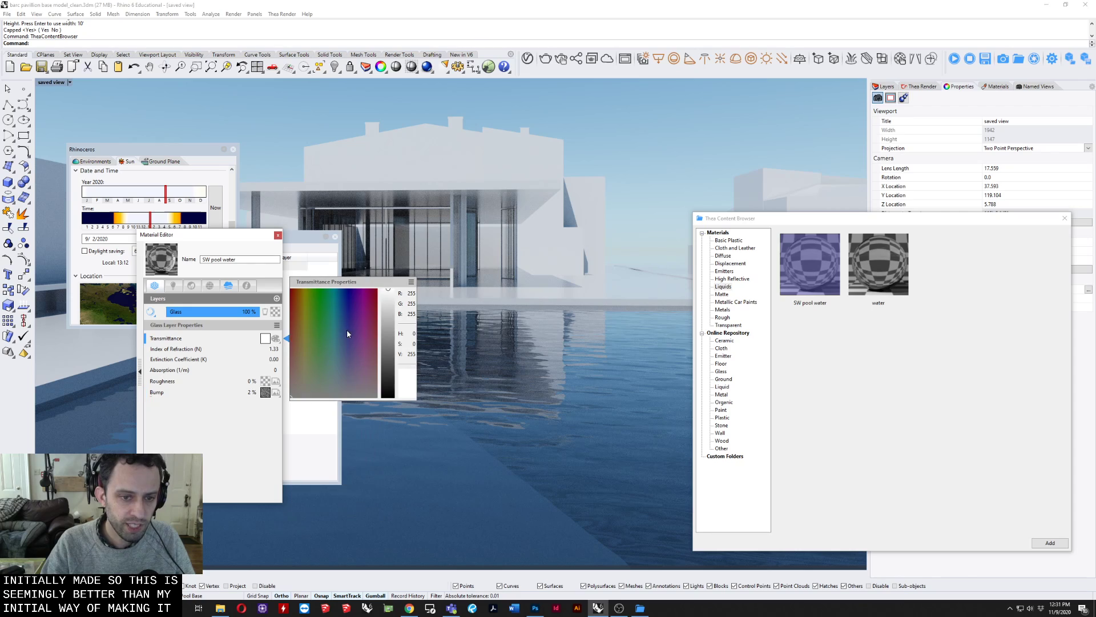
left_click(291, 298)
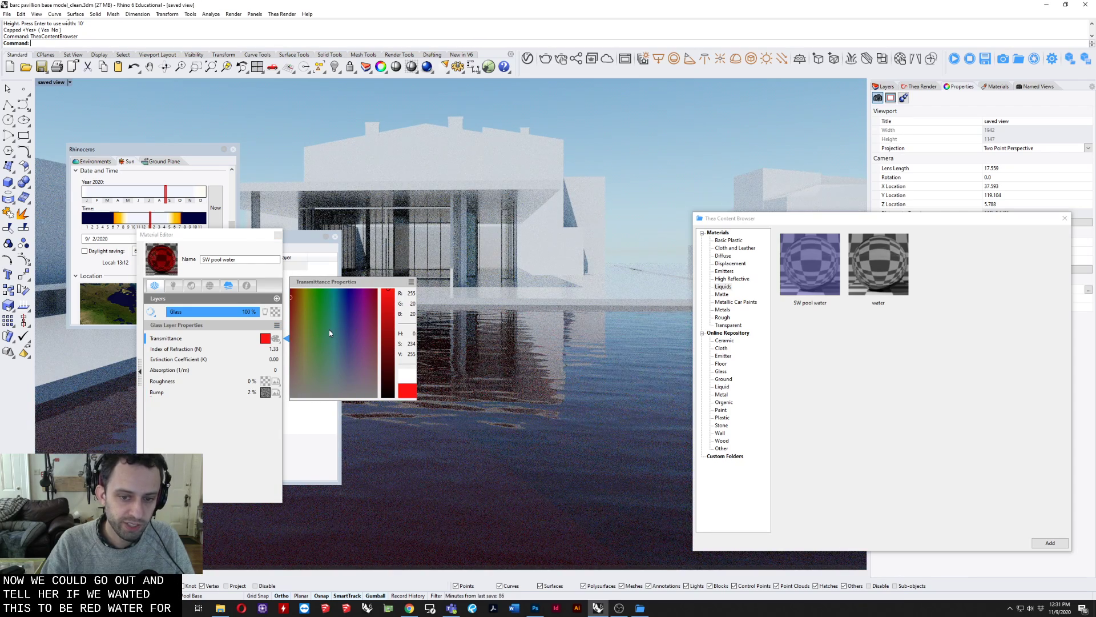
left_click(291, 296)
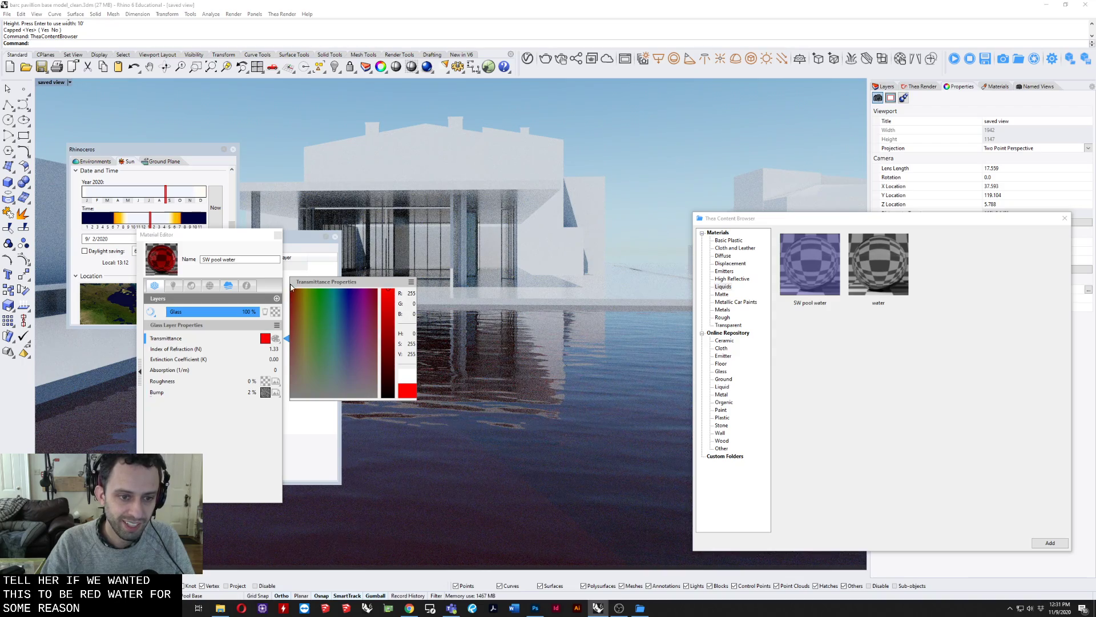
Step: Tint the SW pool water's transmittance a very pale cyan, about RGB 245, 255, 253
left_click(333, 367)
mouse_move(332, 366)
left_mouse_down()
mouse_move(344, 382)
mouse_move(327, 386)
mouse_move(334, 391)
left_mouse_up()
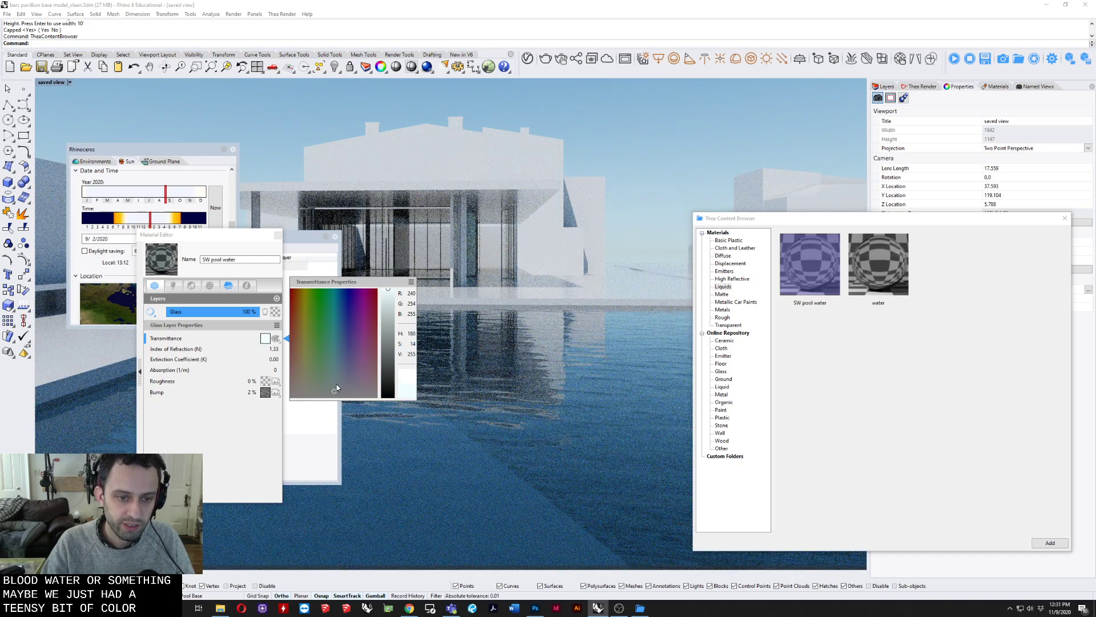
left_click_drag(334, 394, 332, 393)
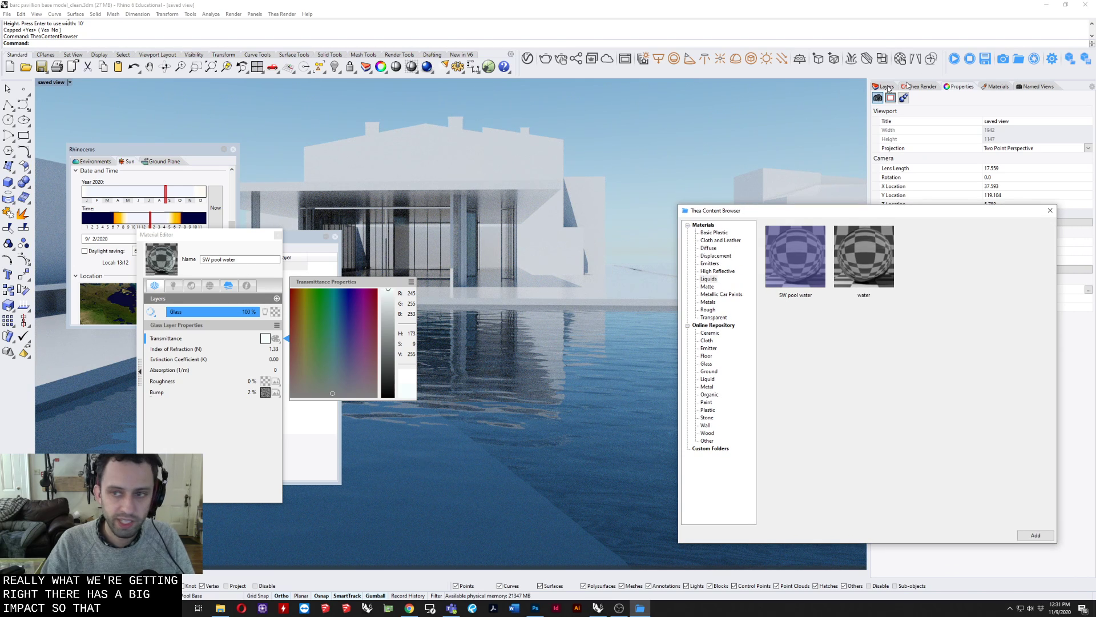
Step: Look through the content browser's material categories and add Chromium from Metals to the scene's materials
left_click(999, 86)
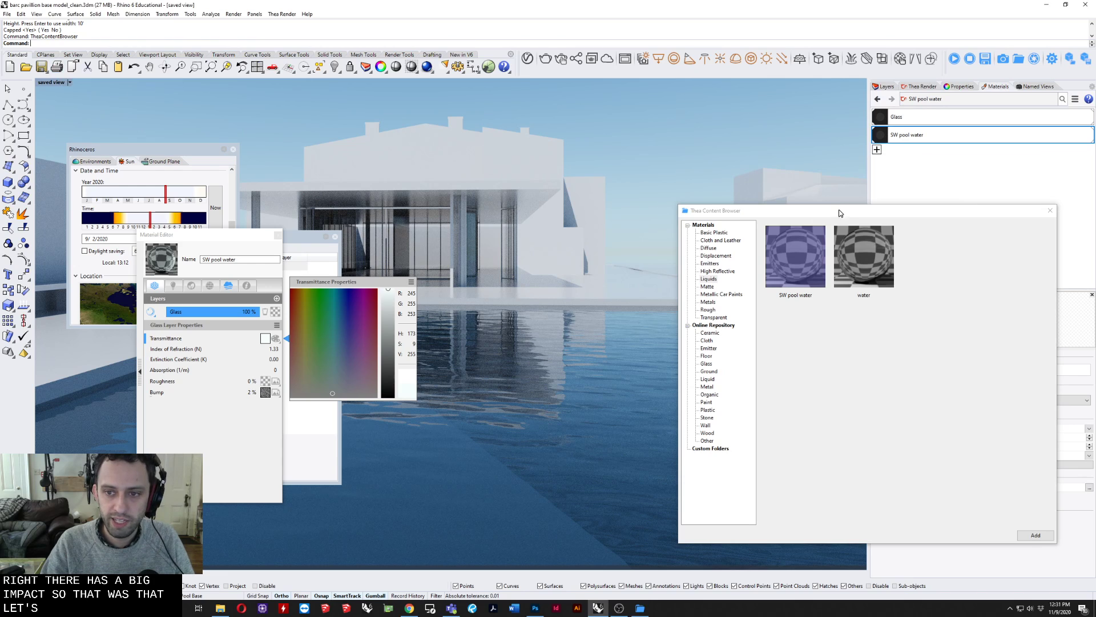
left_click_drag(840, 212, 498, 143)
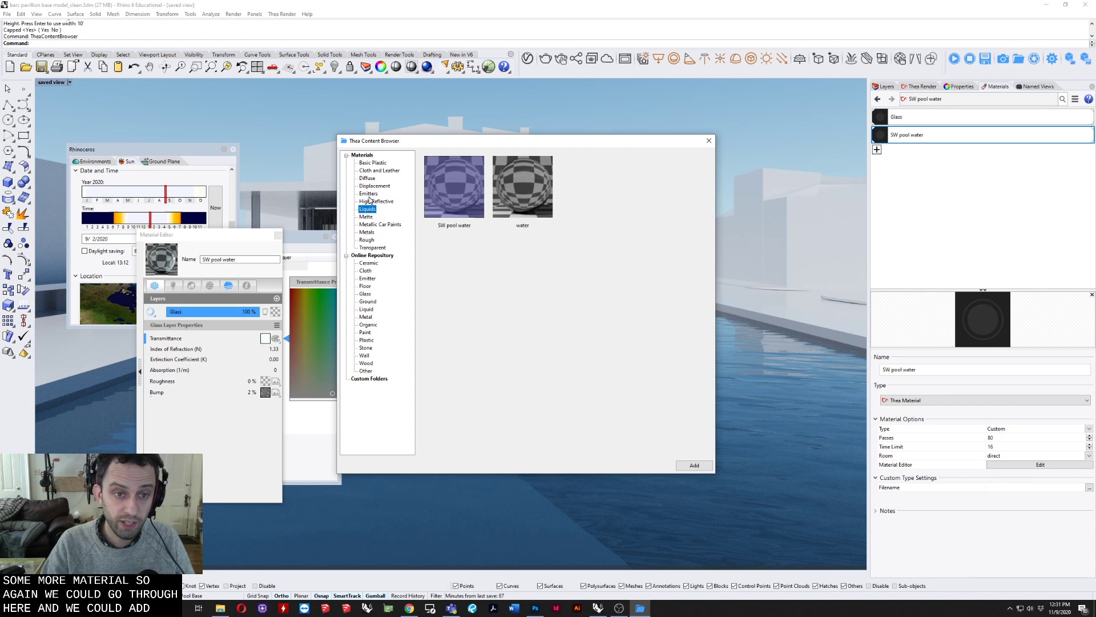
left_click(376, 193)
left_click(377, 186)
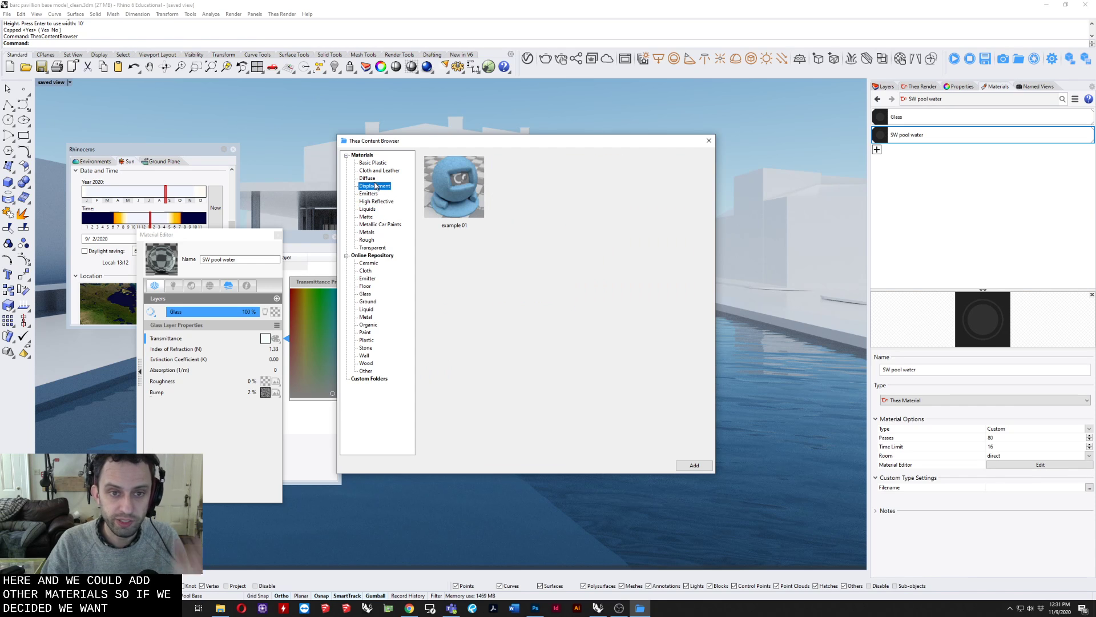
left_click(367, 178)
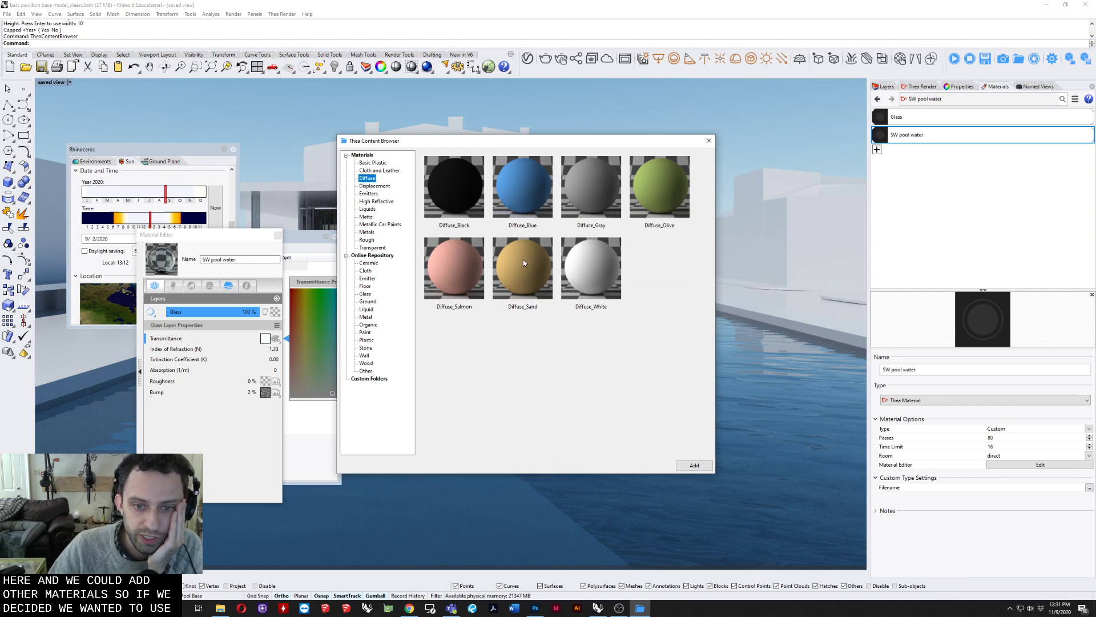
left_click(379, 170)
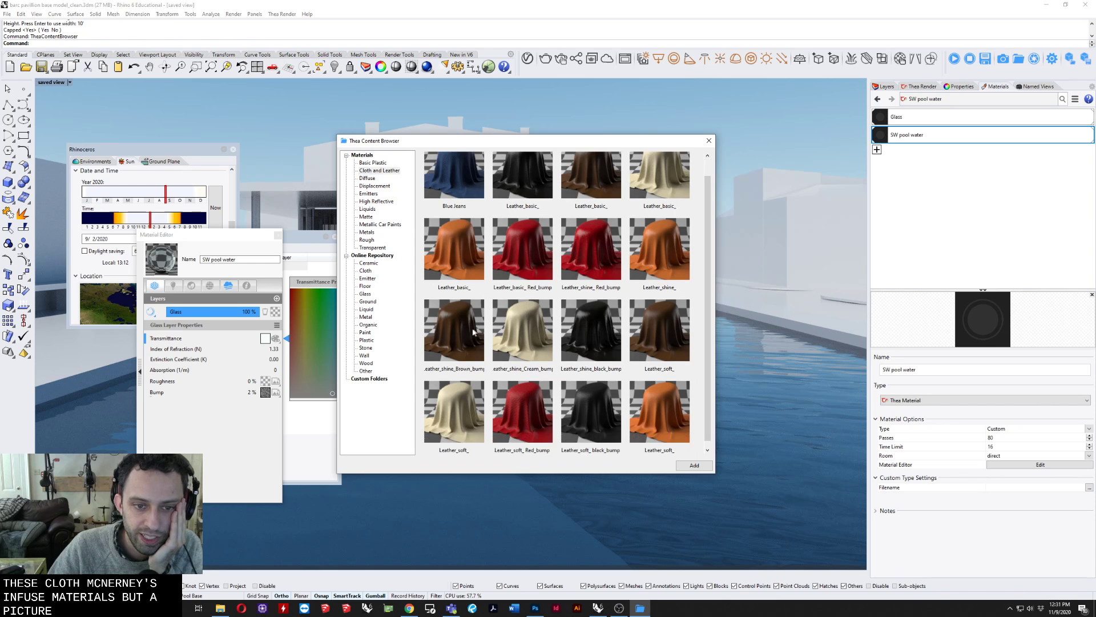
left_click(367, 239)
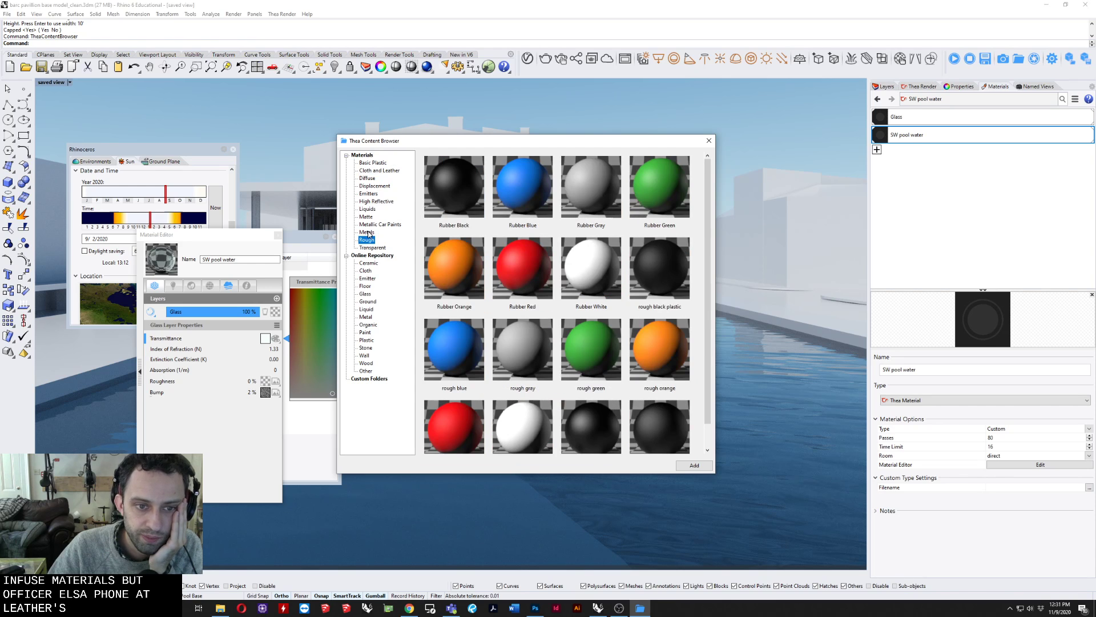
left_click(367, 232)
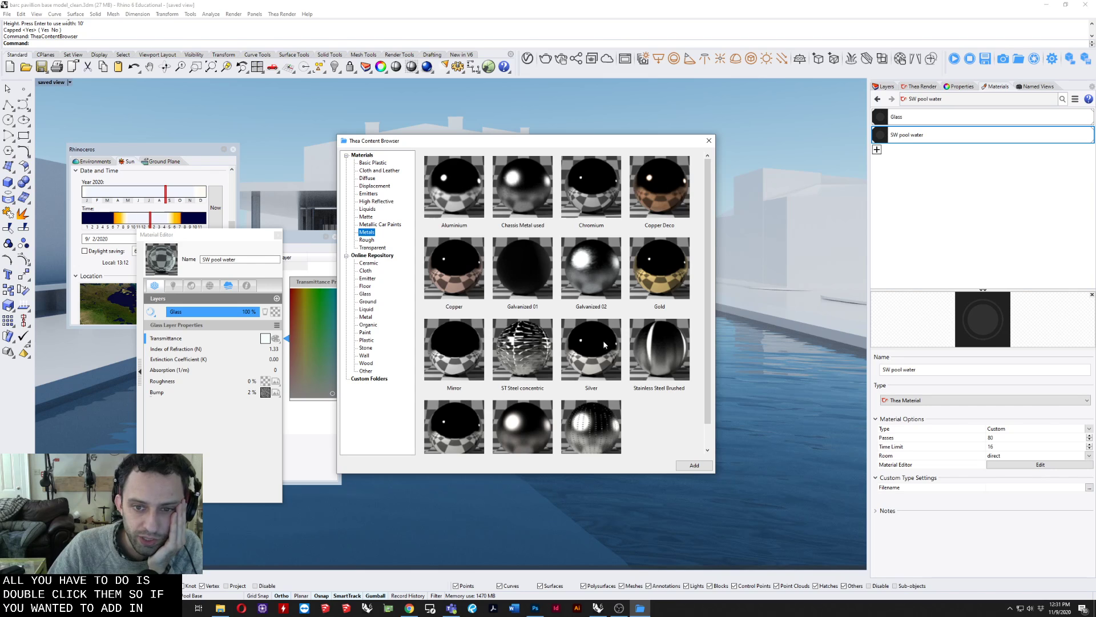
scroll(589, 266, "down", 2)
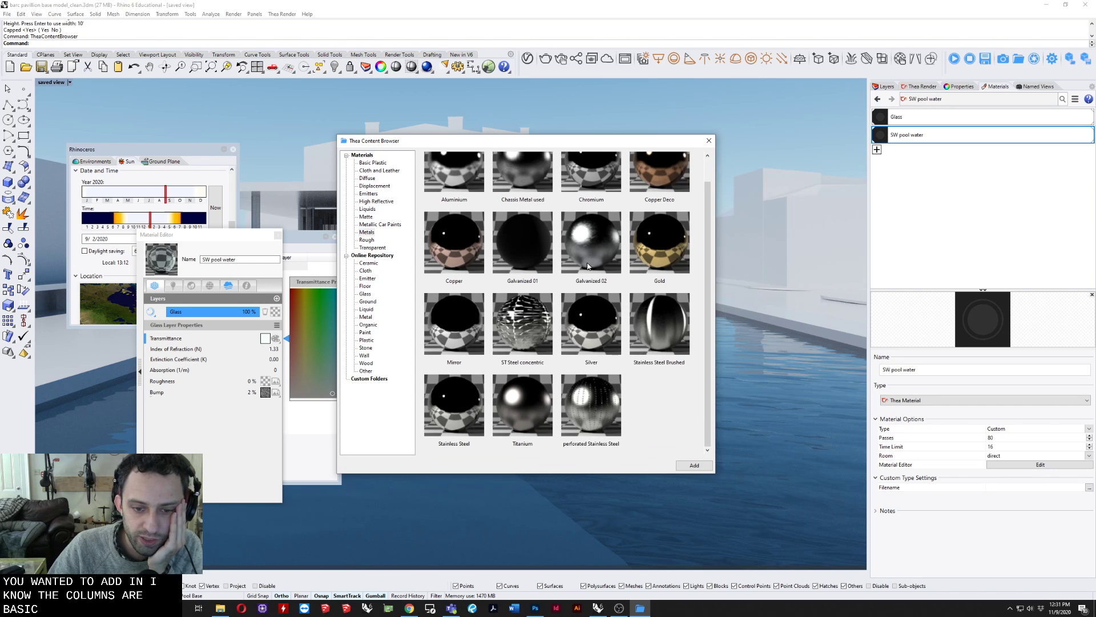
scroll(588, 266, "up", 2)
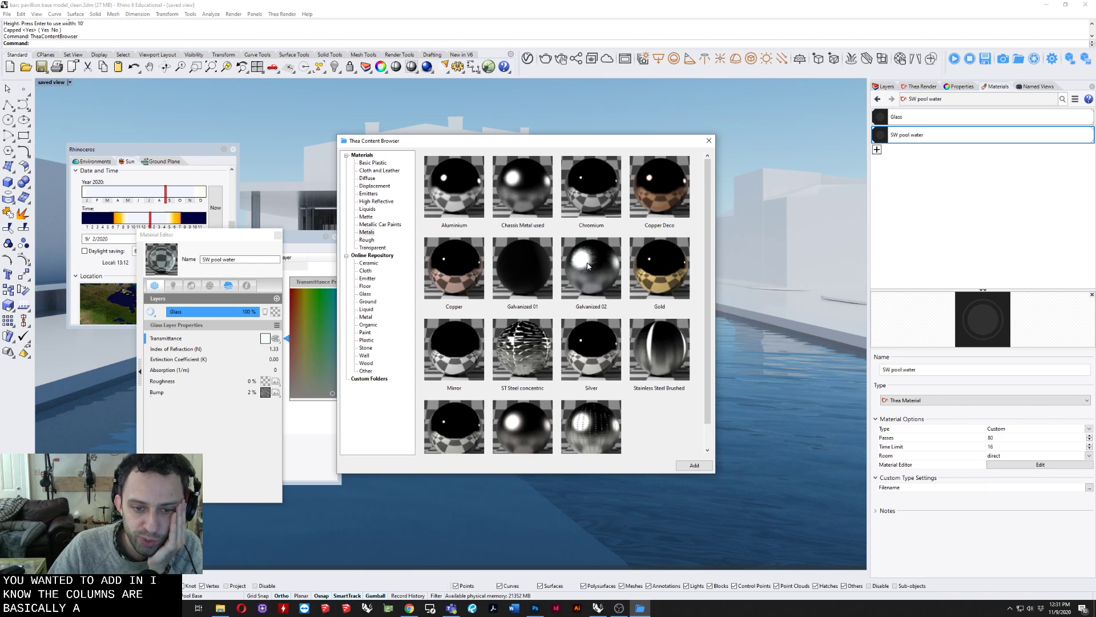
double_click(597, 180)
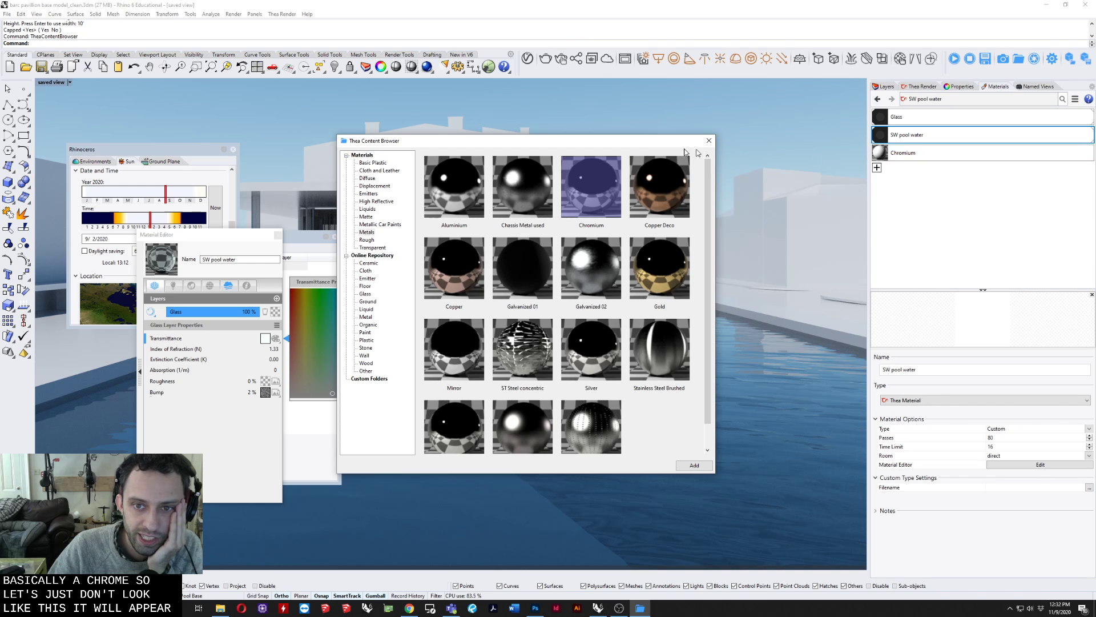
Step: Assign the Chromium material to the columns layer
left_click_drag(622, 146, 329, 217)
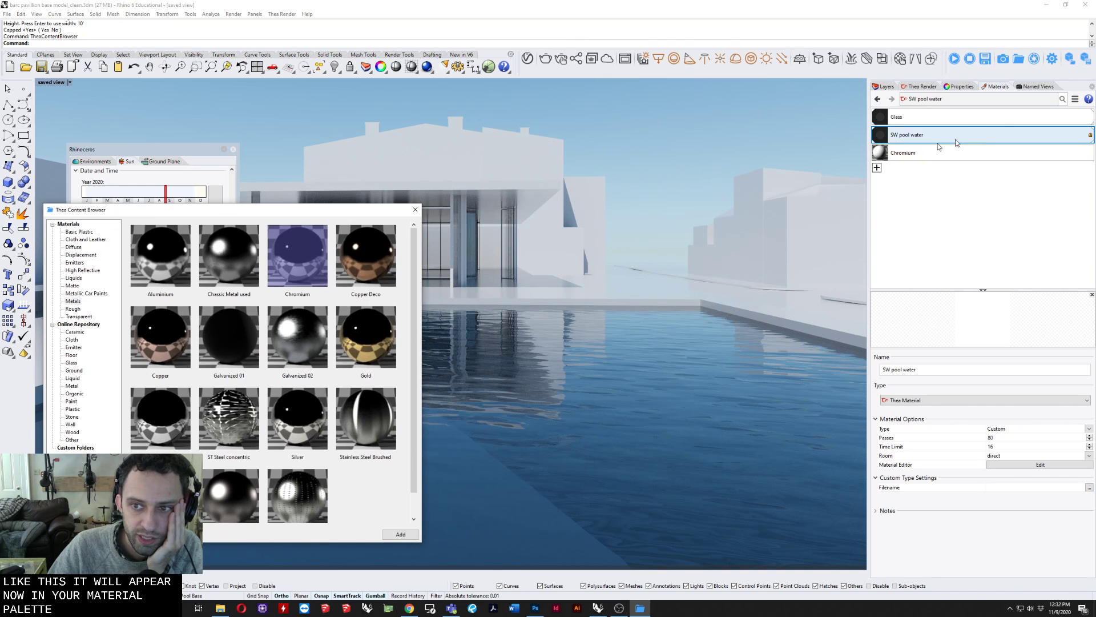
left_click(913, 153)
right_click(915, 155)
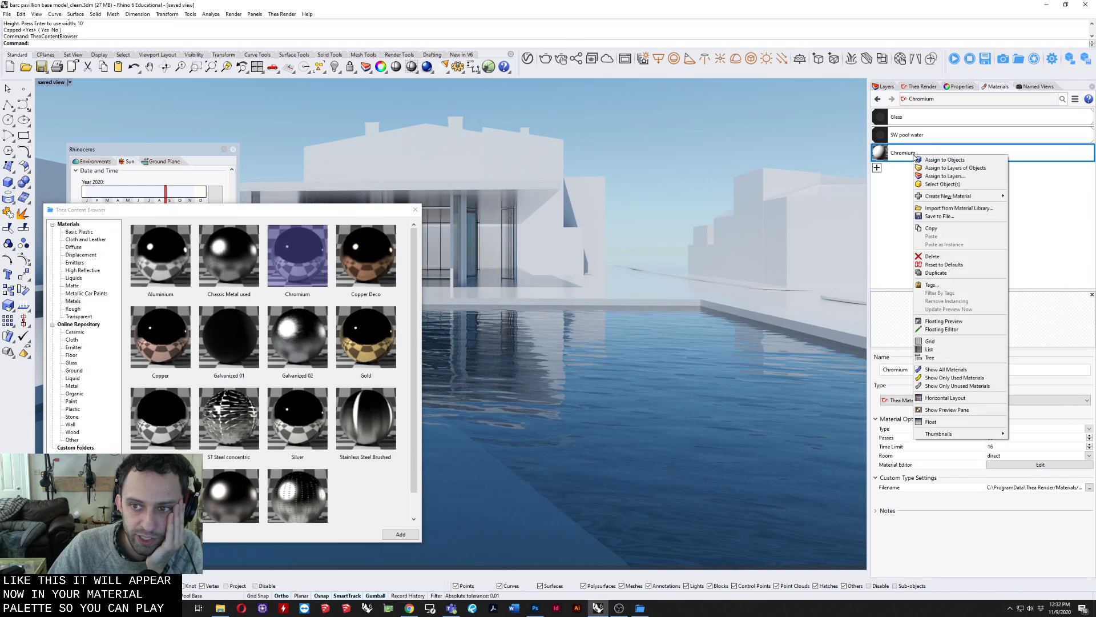
left_click(945, 176)
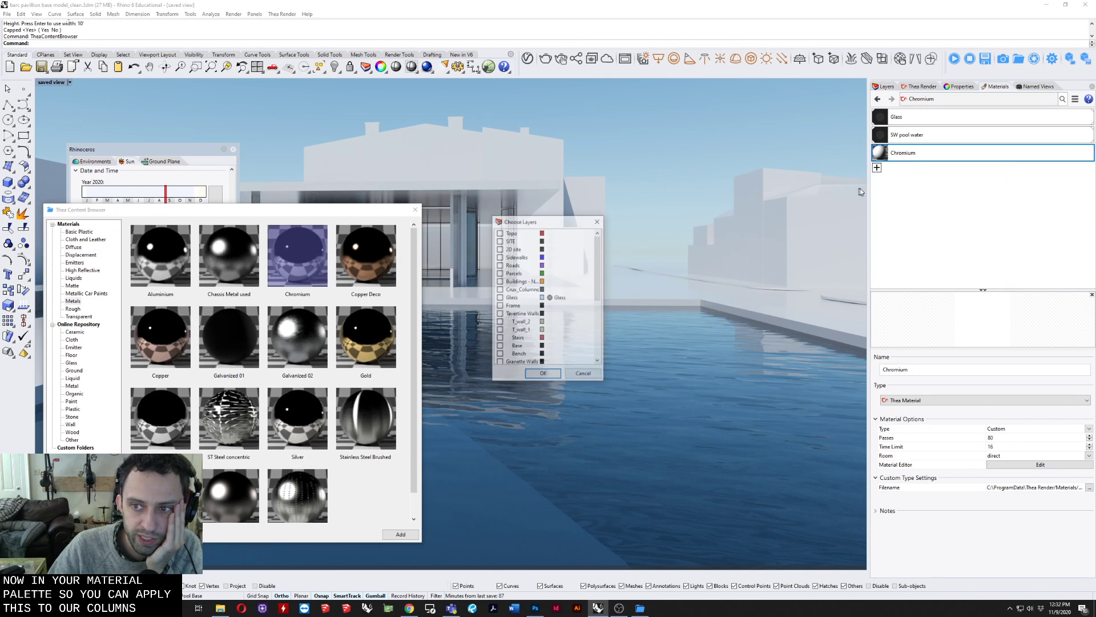
left_click(512, 291)
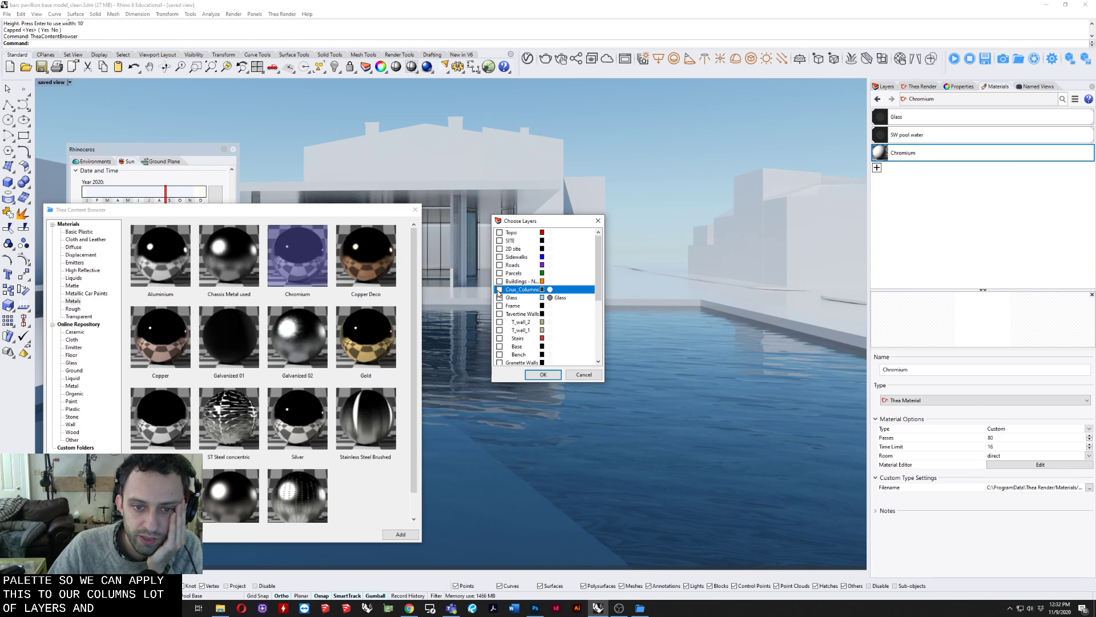
left_click(500, 290)
left_click(543, 375)
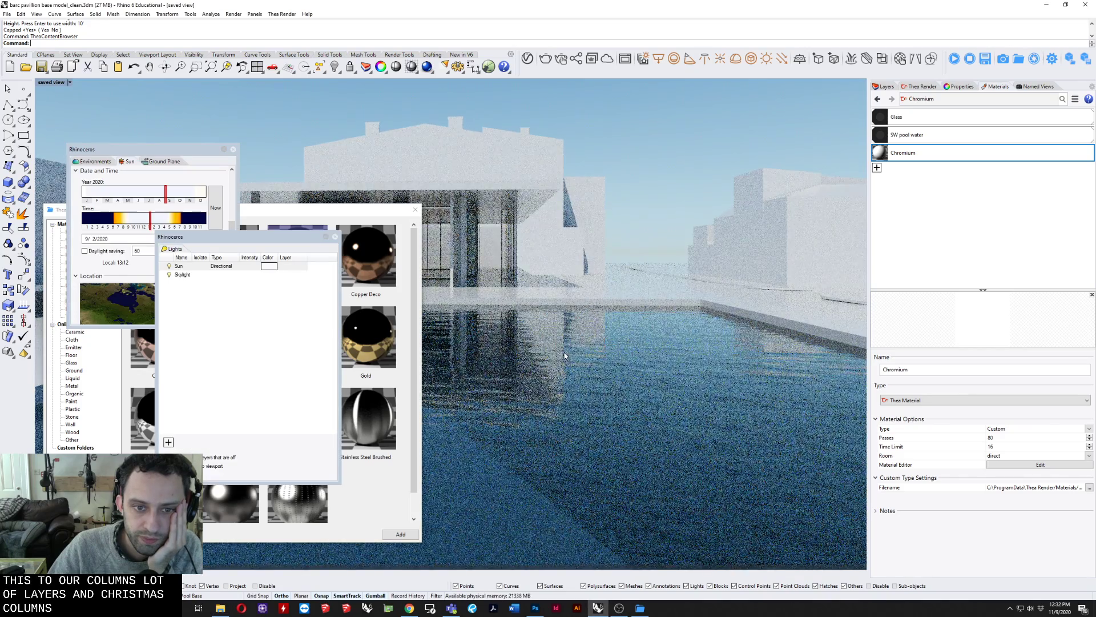
Step: Inspect the pavilion's columns up close and assign the Chromium material to the Frame layer as well
scroll(473, 234, "up", 7)
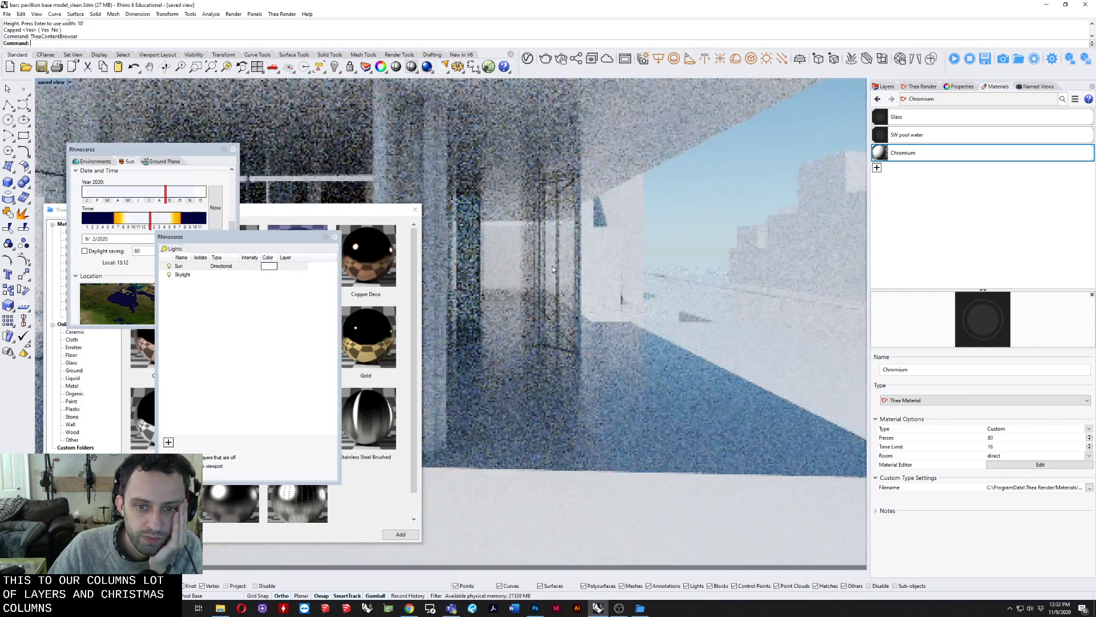
scroll(552, 269, "up", 3)
right_click_drag(552, 269, 597, 249, "shift")
right_click_drag(507, 286, 550, 284, "shift")
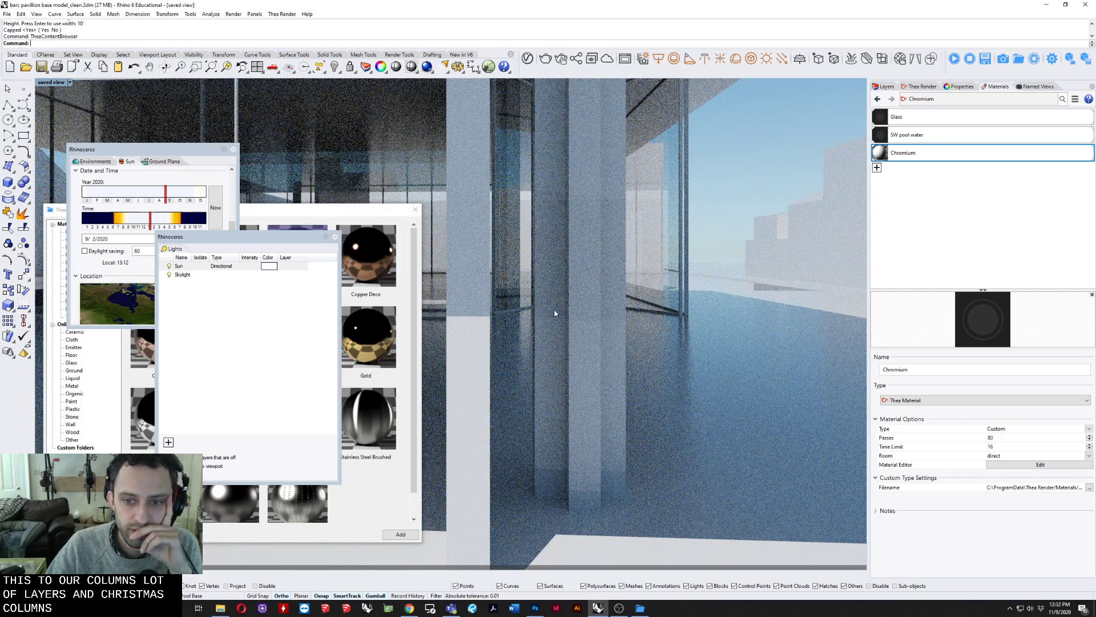
right_click(907, 157)
left_click(940, 177)
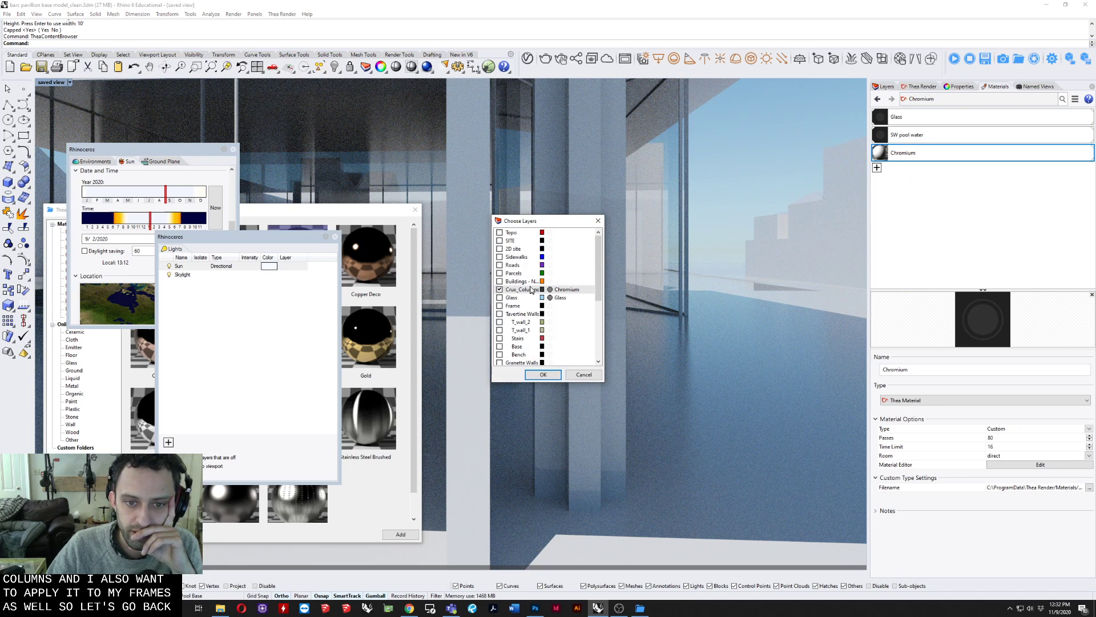
scroll(525, 302, "down", 4)
scroll(520, 306, "up", 3)
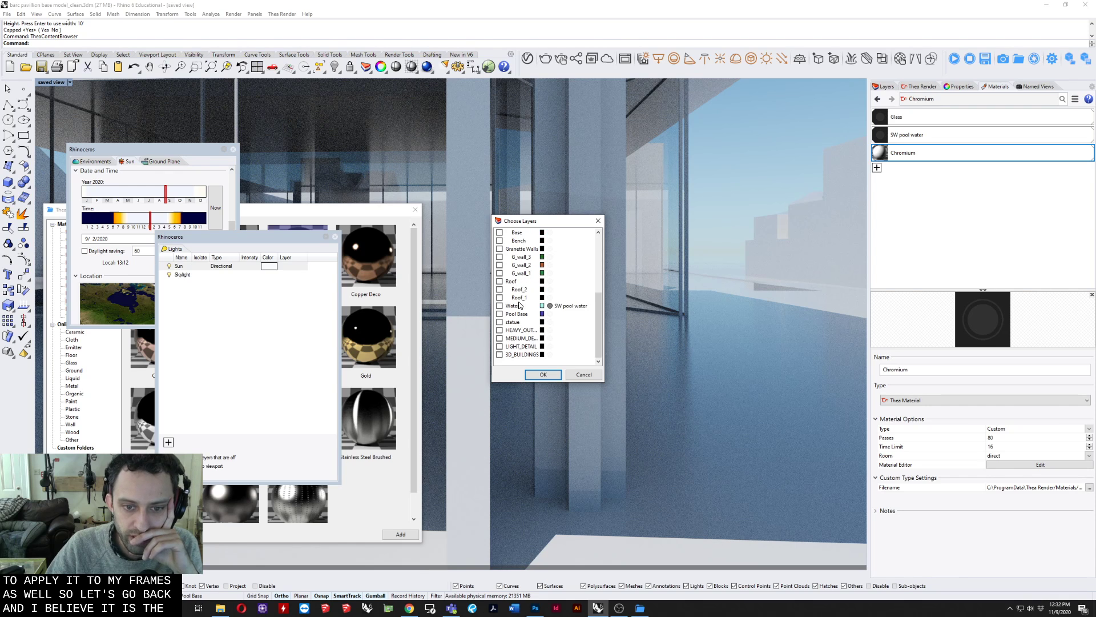
scroll(530, 324, "up", 1)
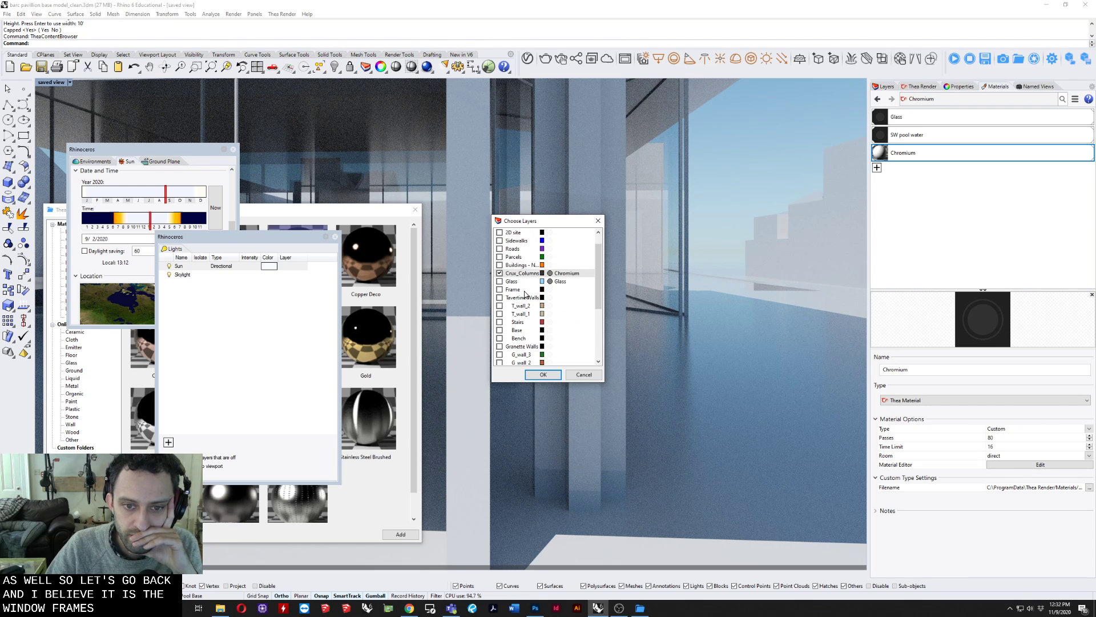
left_click(524, 290)
left_click(500, 290)
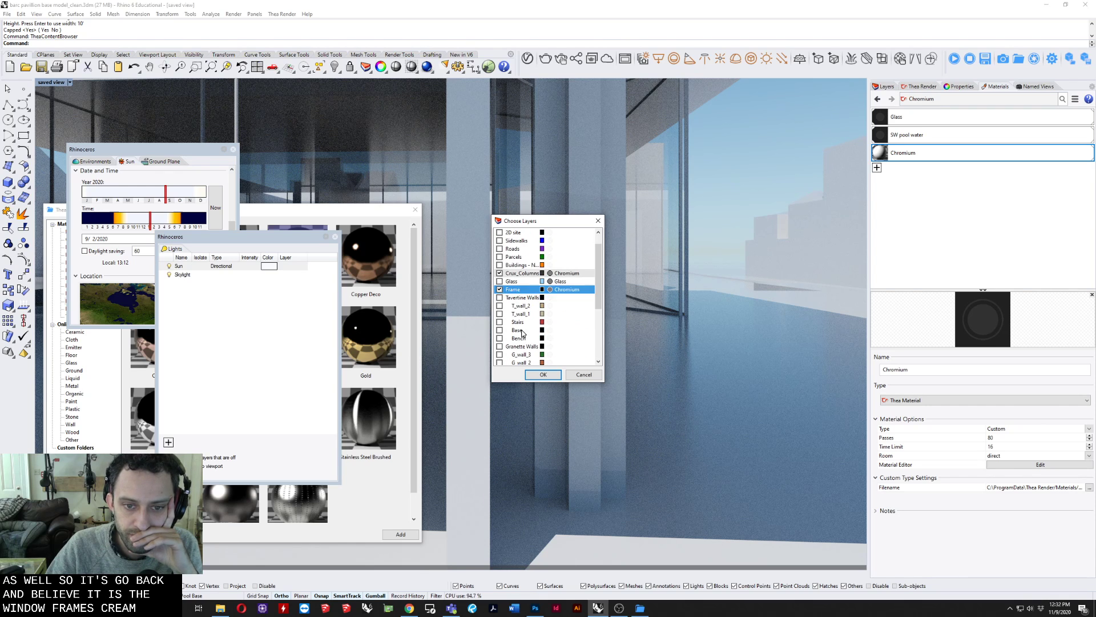
left_click(543, 375)
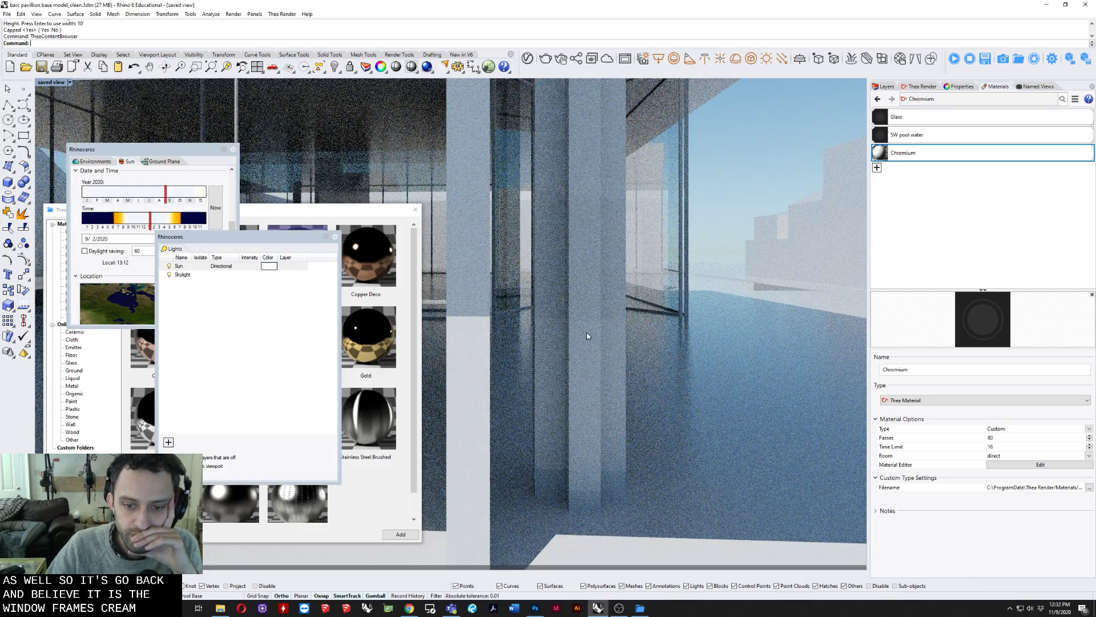
Step: Lower the Chromium material's roughness to 2% for a shinier finish on the pavilion's columns and frames
mouse_move(575, 355)
right_mouse_down("shift")
mouse_move(597, 341)
mouse_move(588, 345)
right_mouse_up("shift")
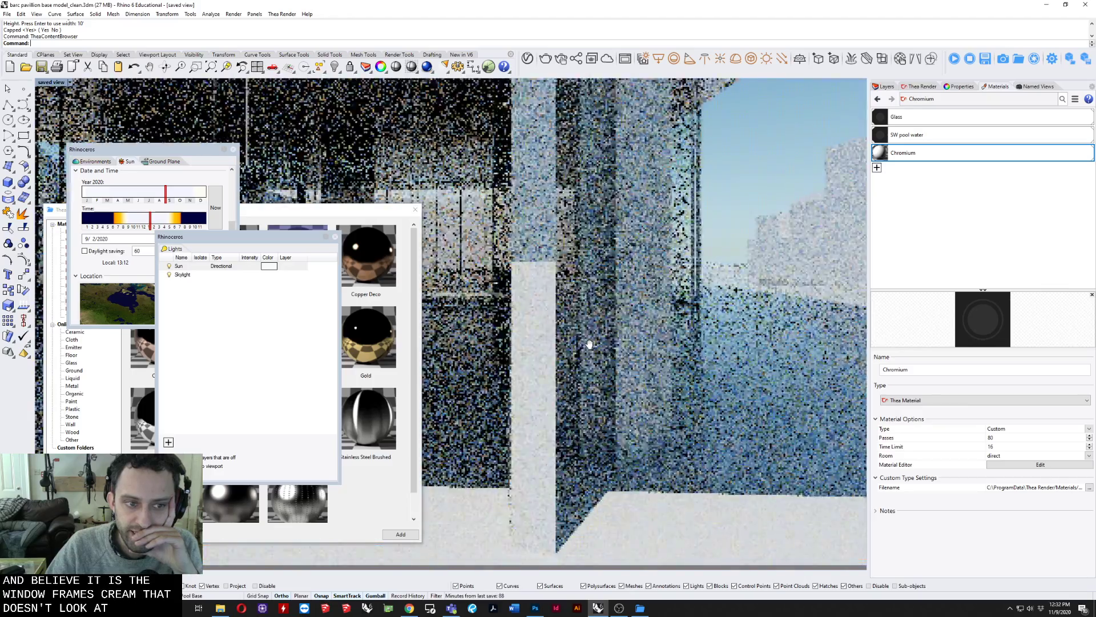
left_click(1023, 466)
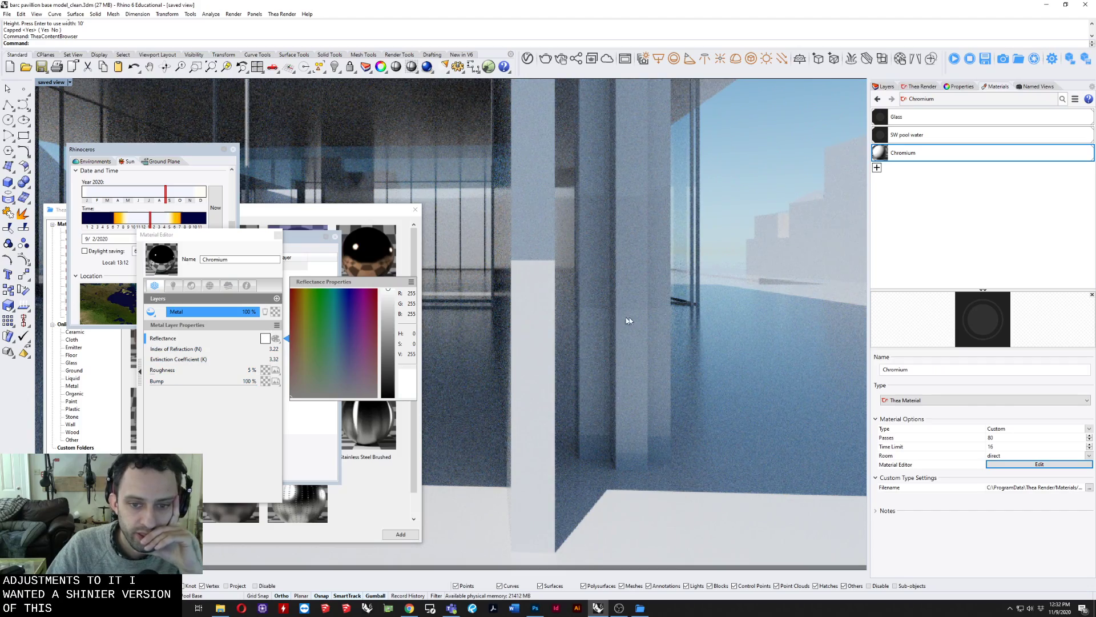
right_click_drag(600, 346, 494, 394, "shift")
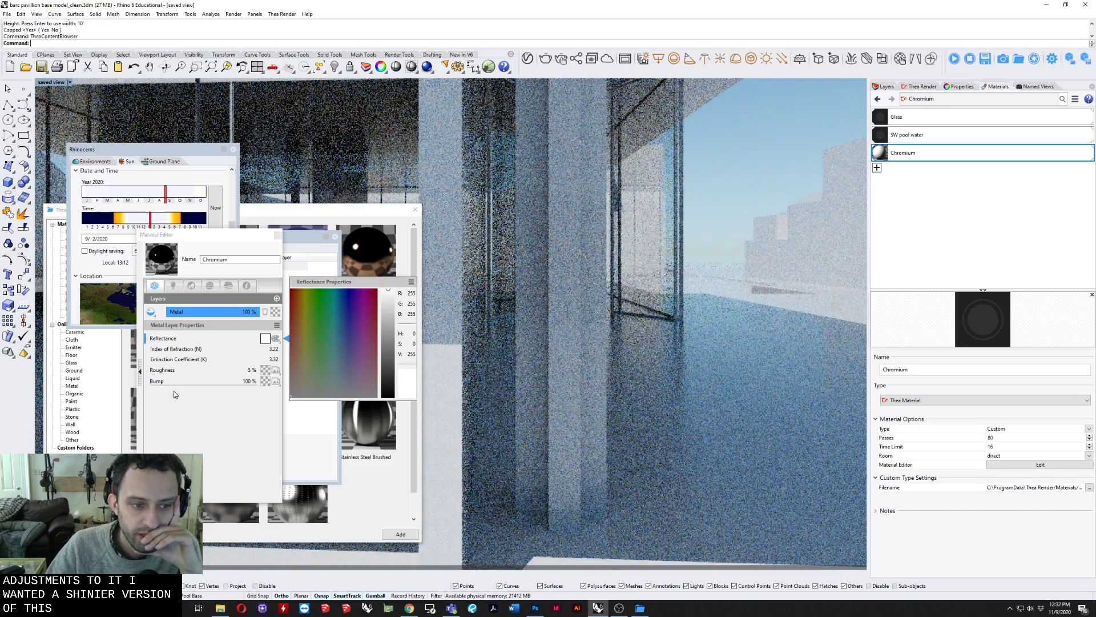
left_click(164, 374)
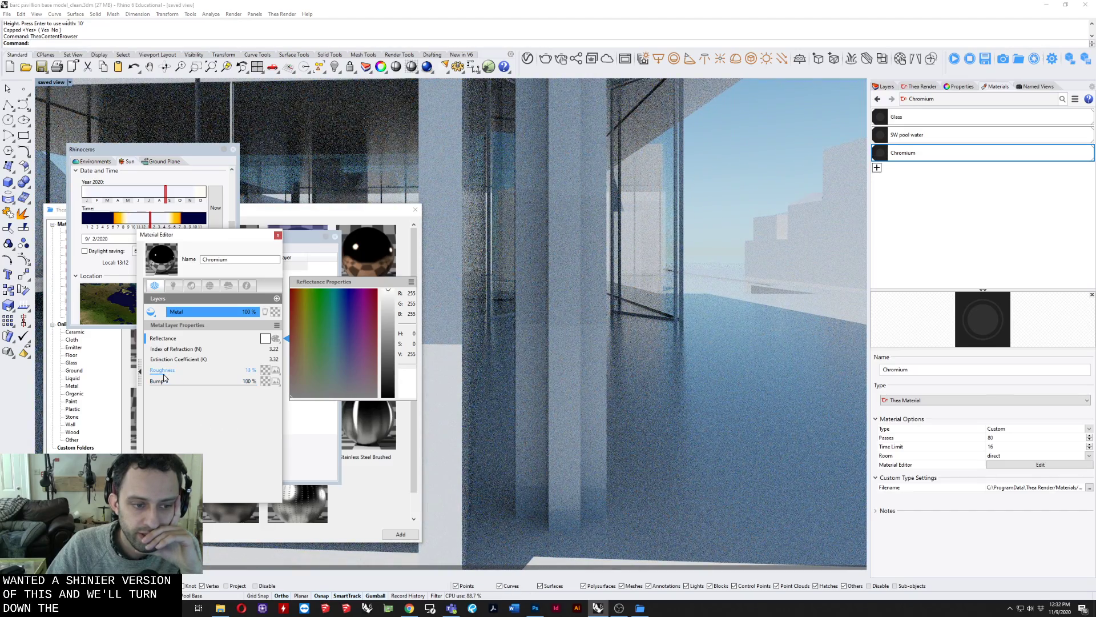
left_click_drag(158, 378, 153, 374)
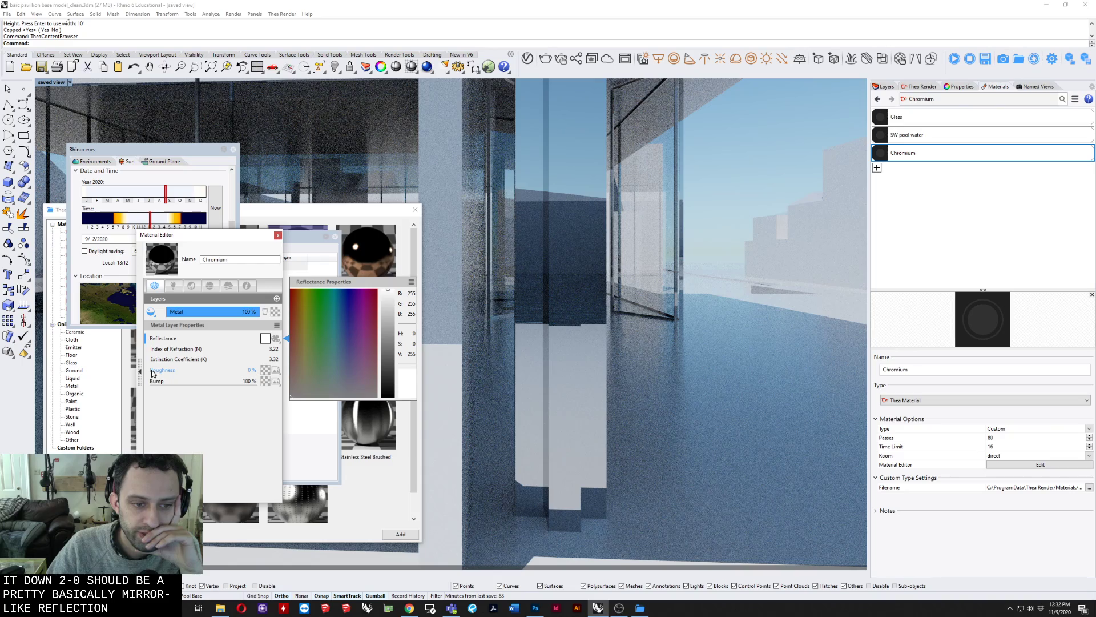
left_click_drag(152, 374, 155, 374)
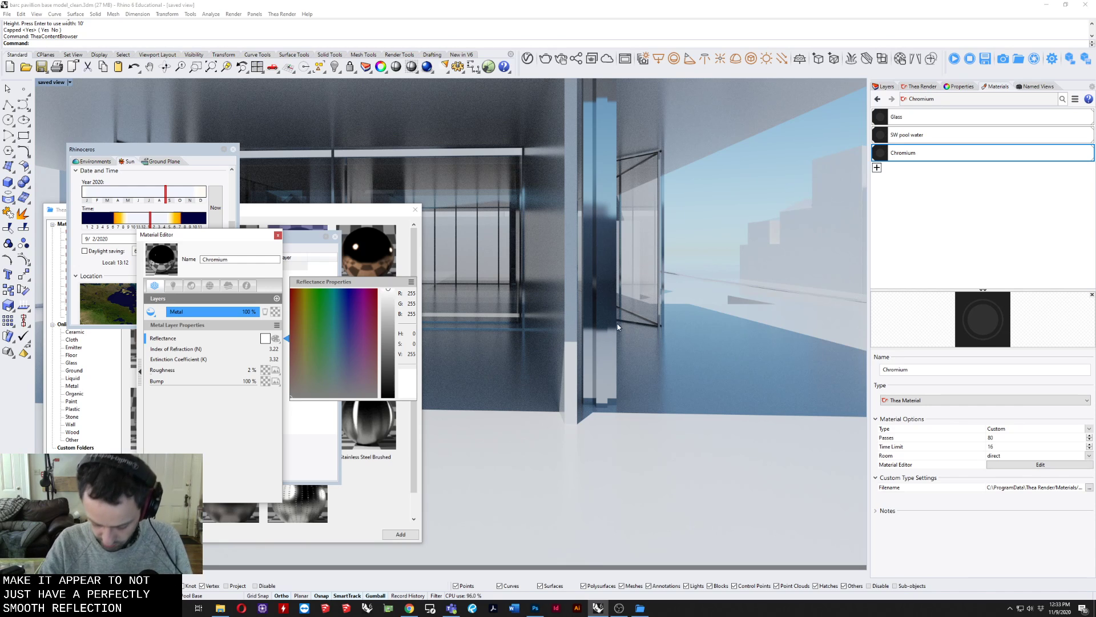
right_click_drag(672, 321, 450, 340)
scroll(605, 342, "down", 8)
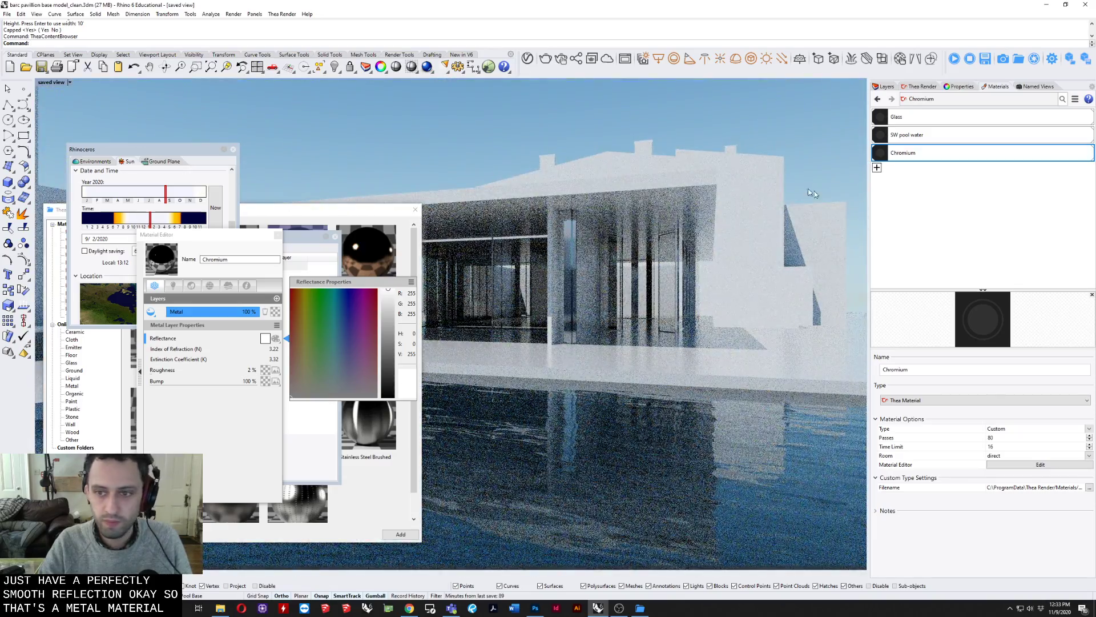
Step: Look through the content browser's online Ground materials and built-in categories such as Diffuse, Transparent, Metallic Car Paints, Liquids and Emitters
left_click_drag(296, 204, 536, 88)
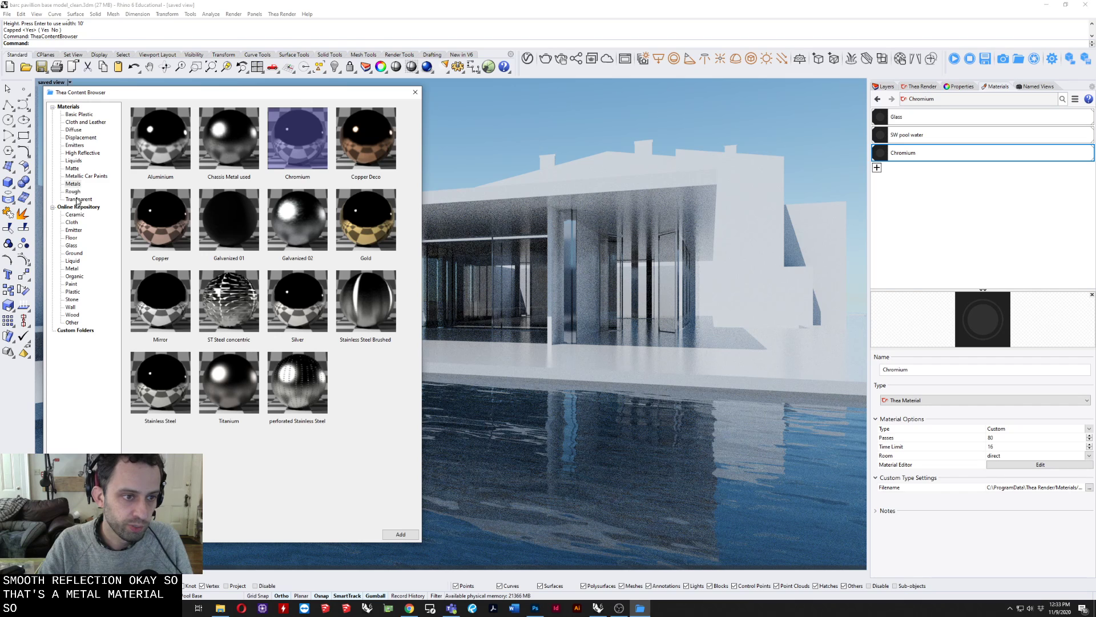
left_click(79, 253)
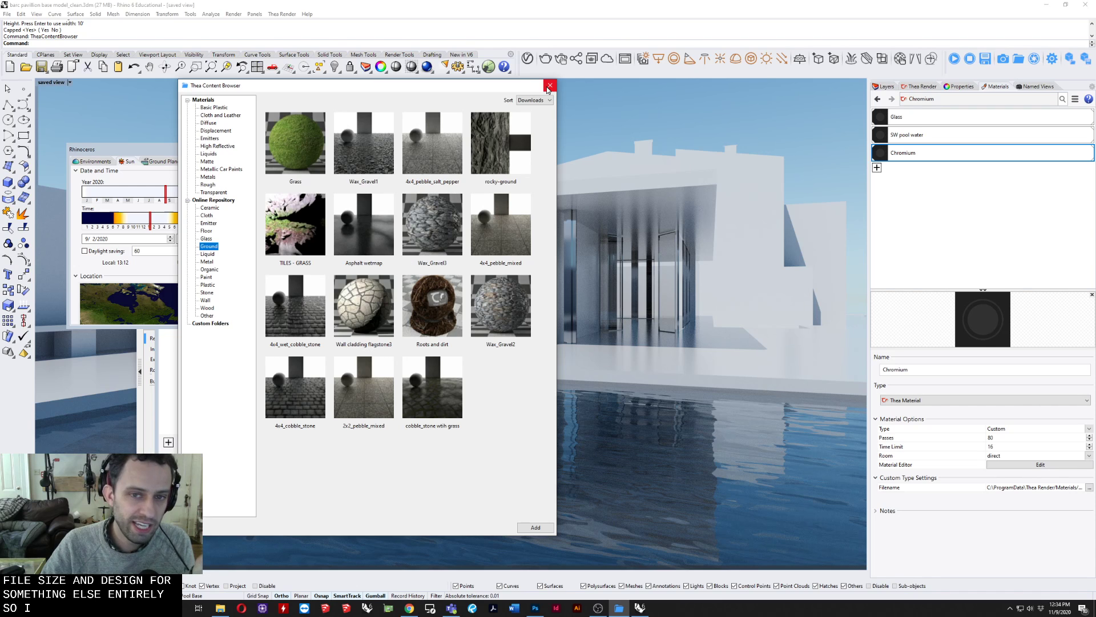
left_click(207, 161)
left_click(209, 138)
left_click(208, 123)
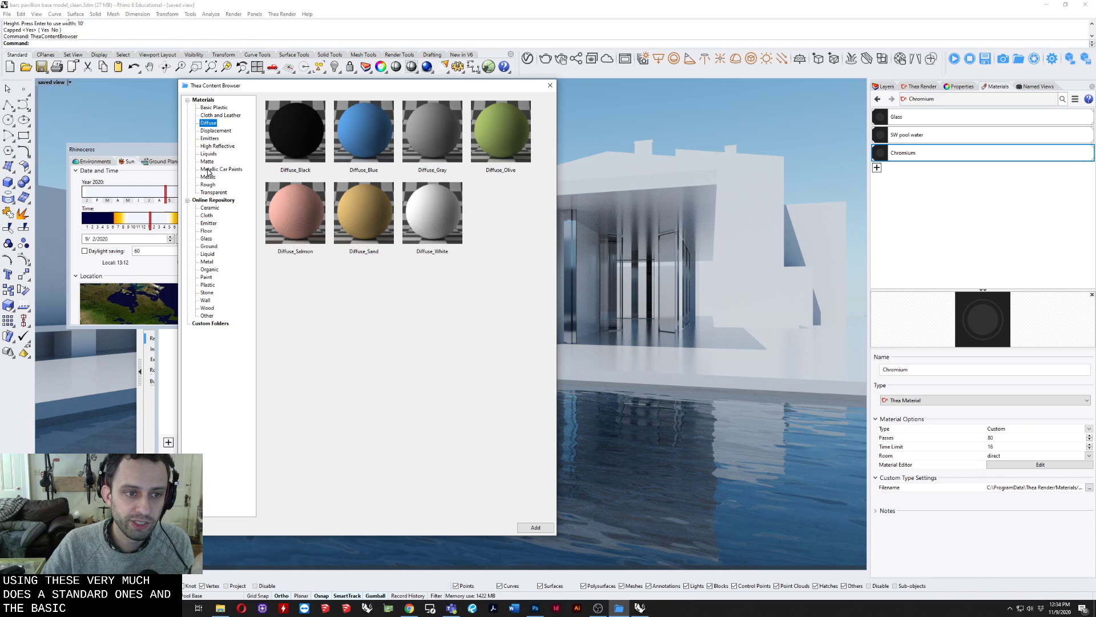
left_click(212, 193)
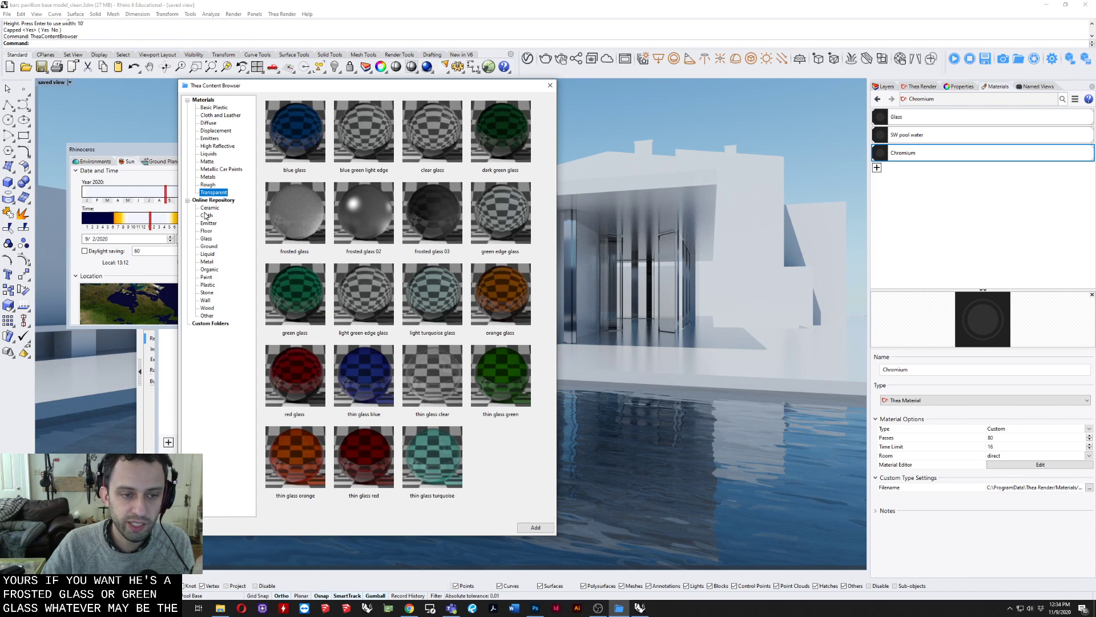
left_click(207, 184)
left_click(209, 169)
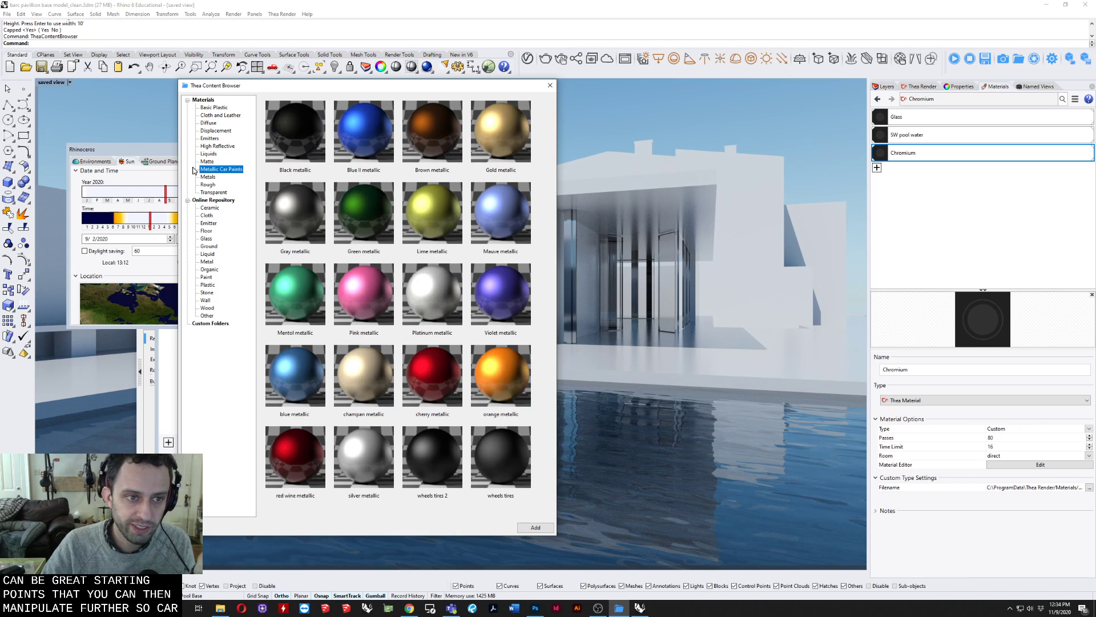
left_click(206, 161)
left_click(213, 153)
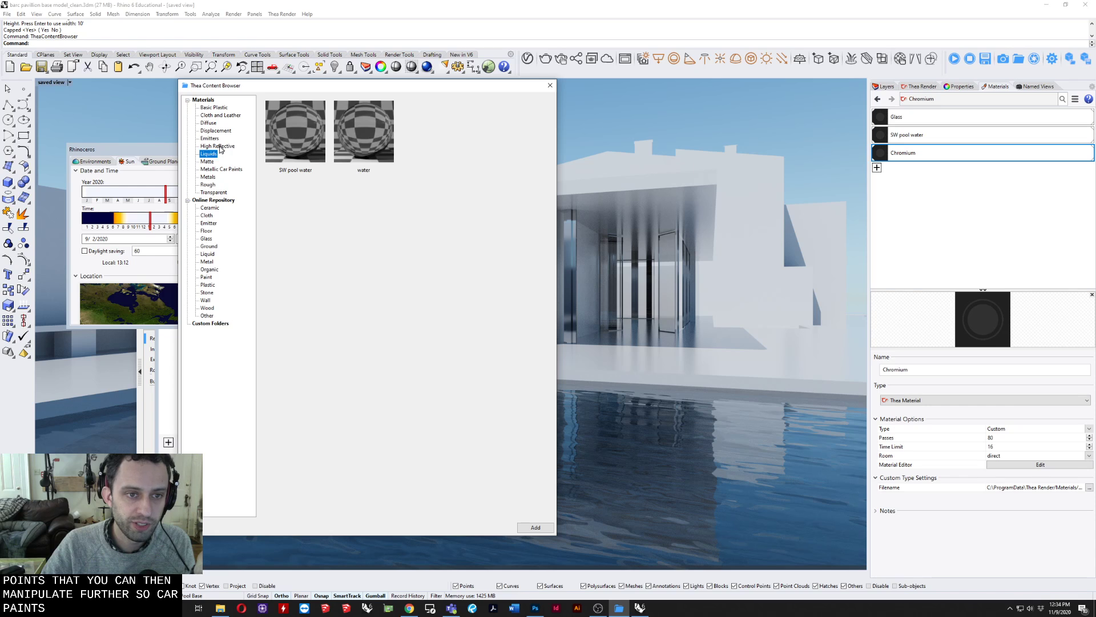
left_click(219, 146)
left_click(209, 139)
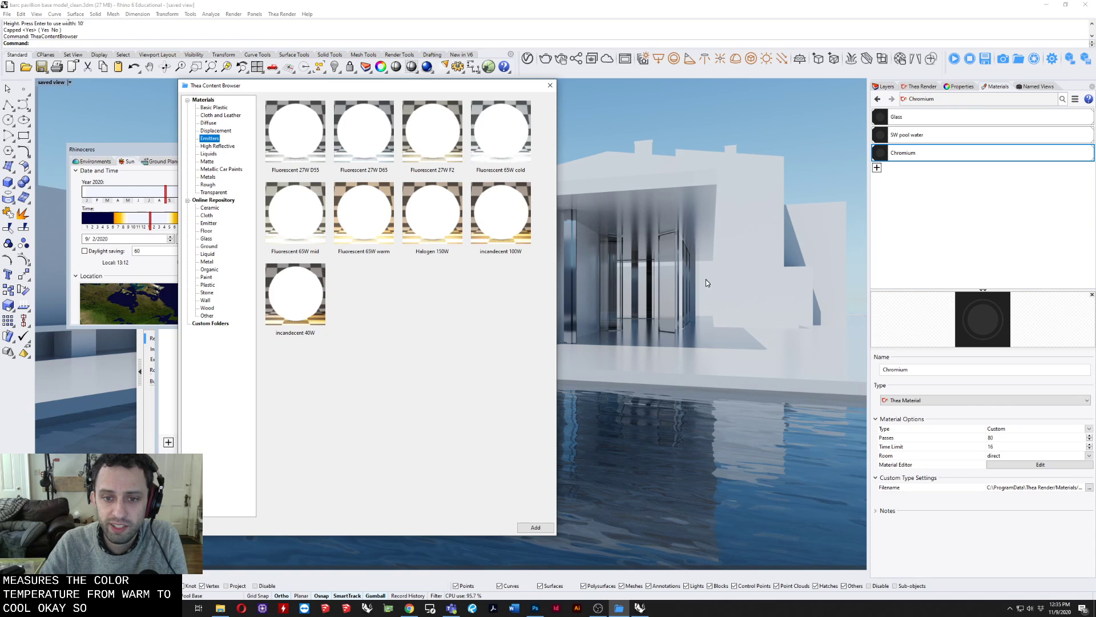
Step: Create a new Thea material named tile, close the content browser and open the material for editing
left_click(877, 167)
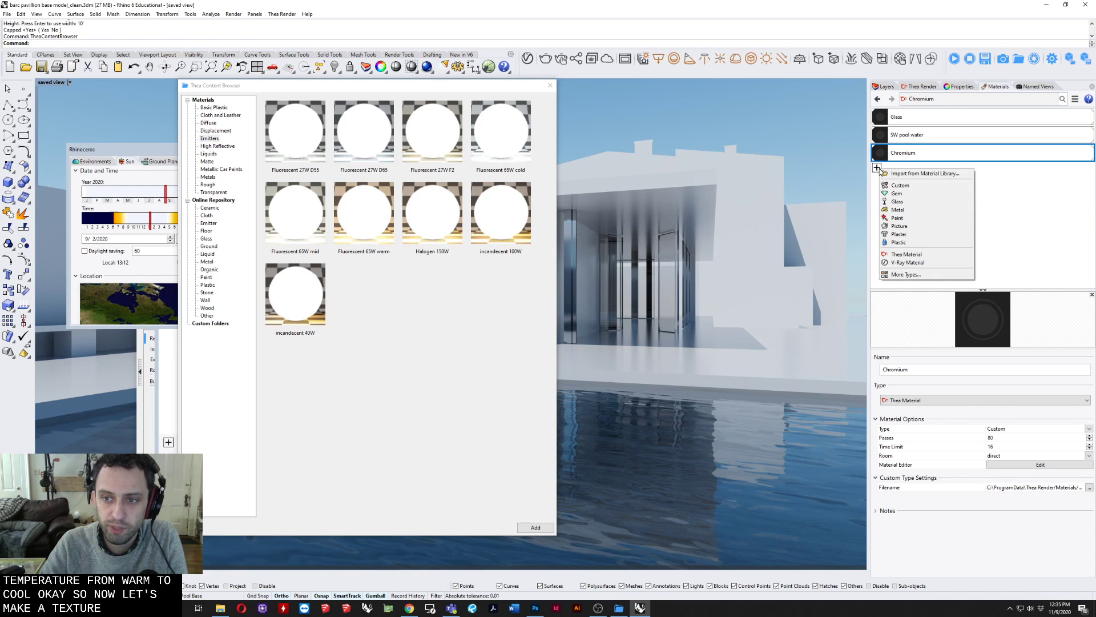
left_click(908, 254)
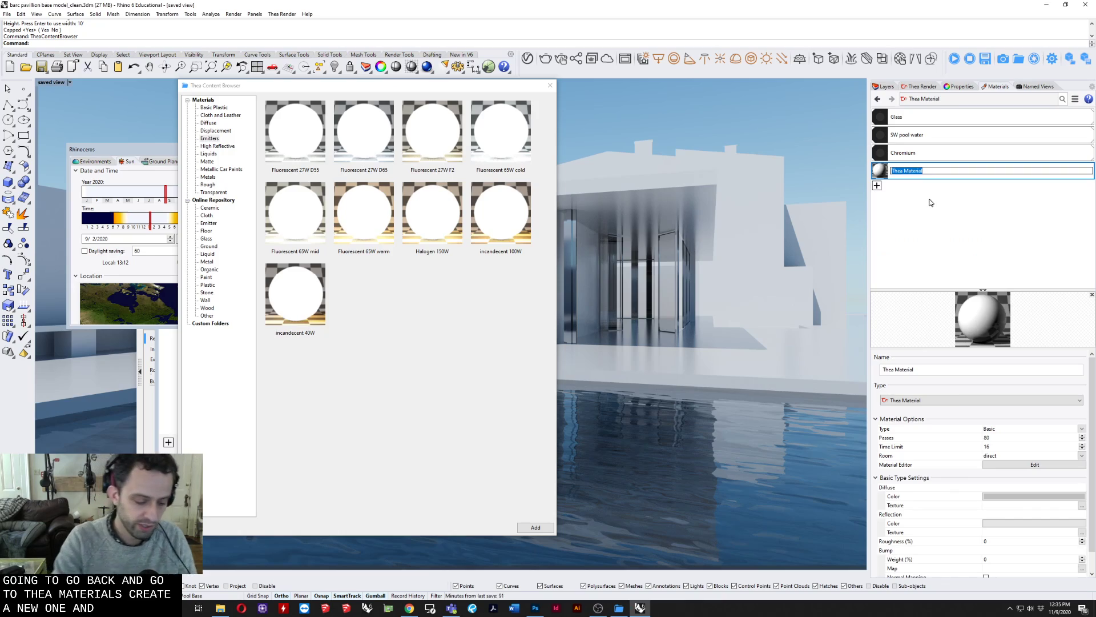
type("uile")
key("Return")
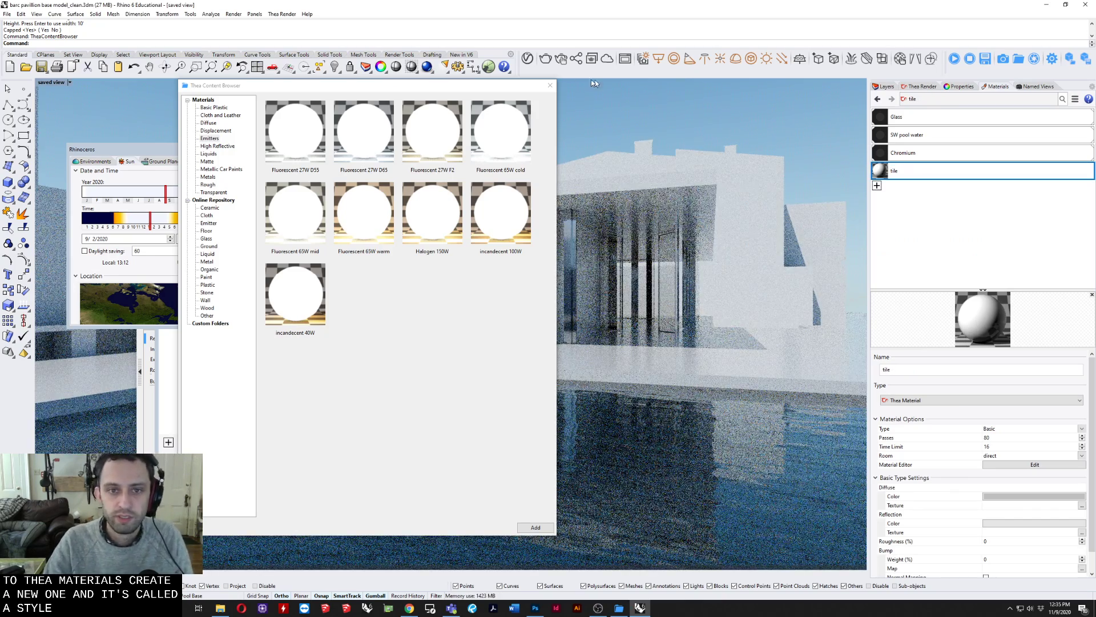
left_click(549, 85)
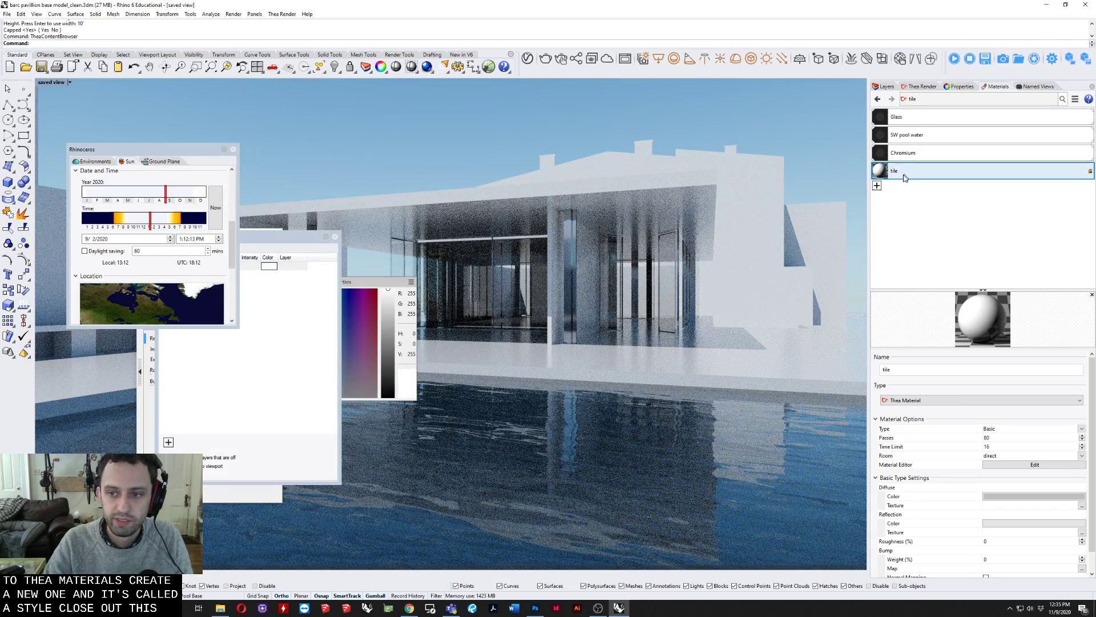
left_click(1014, 465)
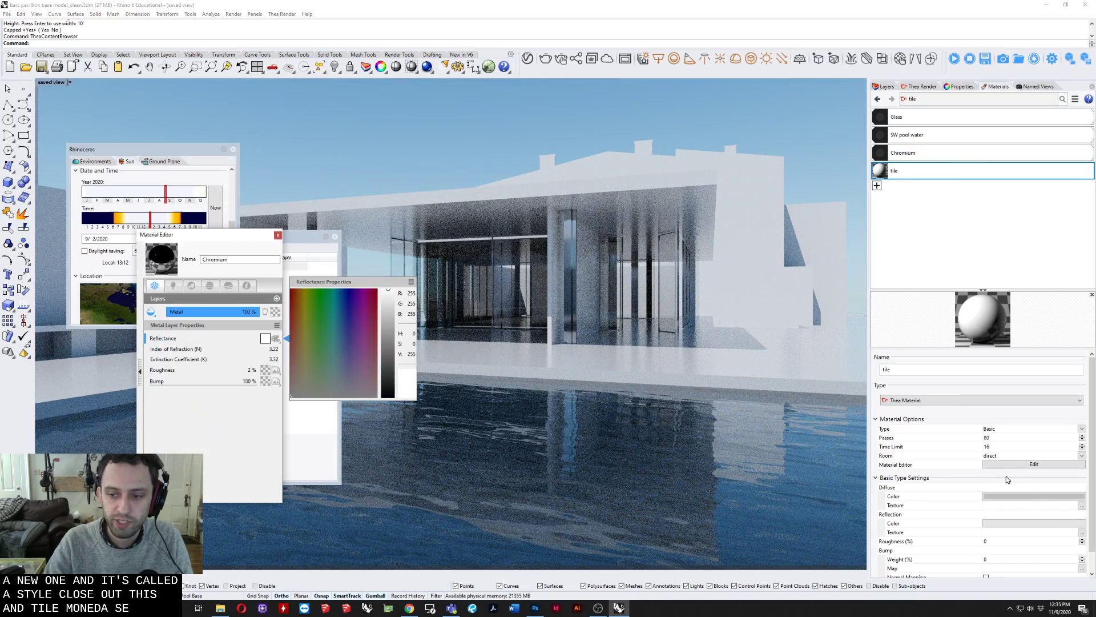
left_click_drag(165, 234, 319, 113)
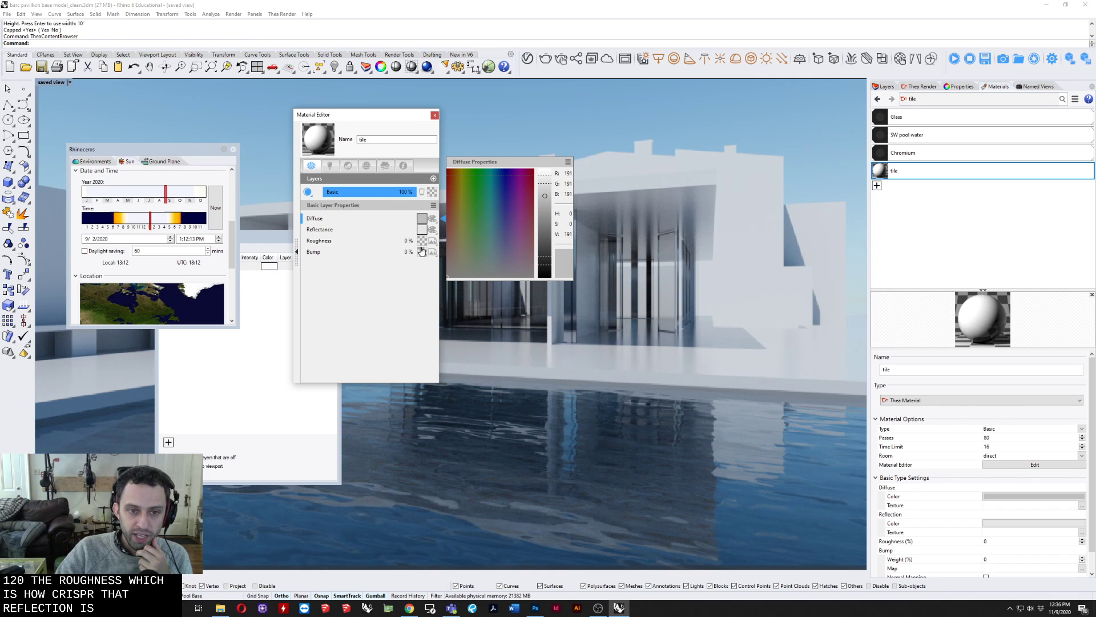
Step: Examine the tile material's extra layer properties, available layer types, and its emitter, clipping, displacement and medium settings
left_click(433, 205)
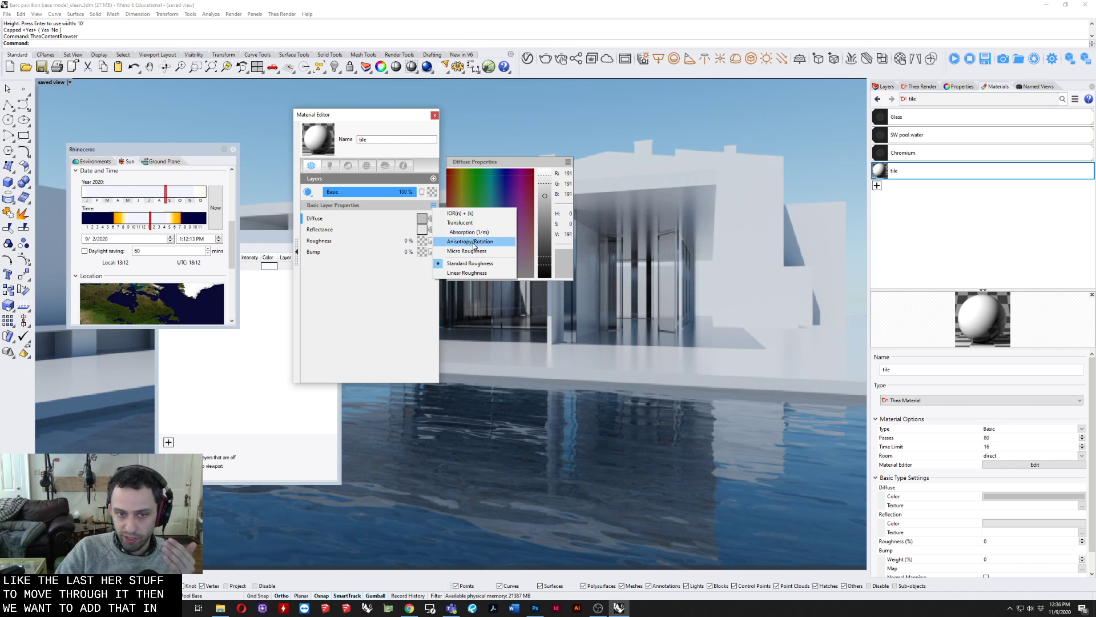
left_click(375, 326)
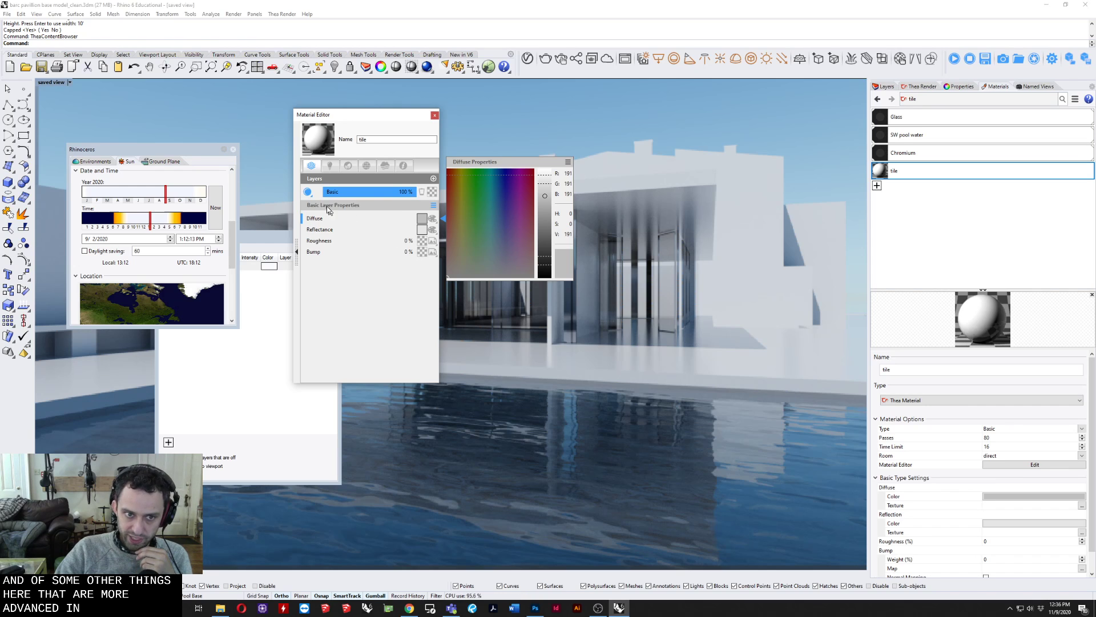
left_click(433, 179)
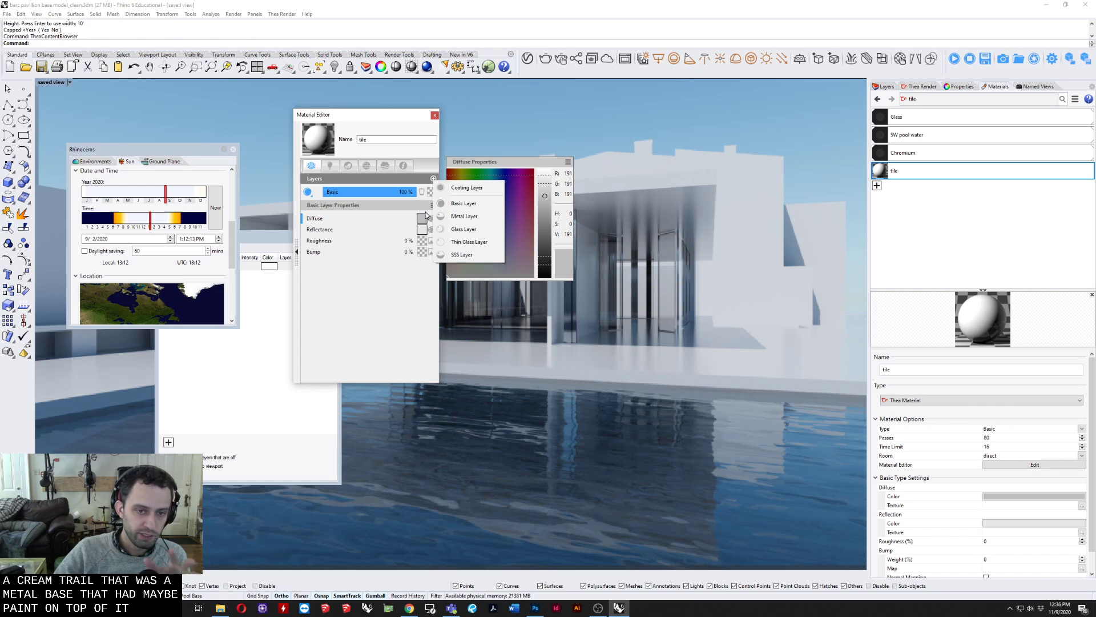
left_click(372, 300)
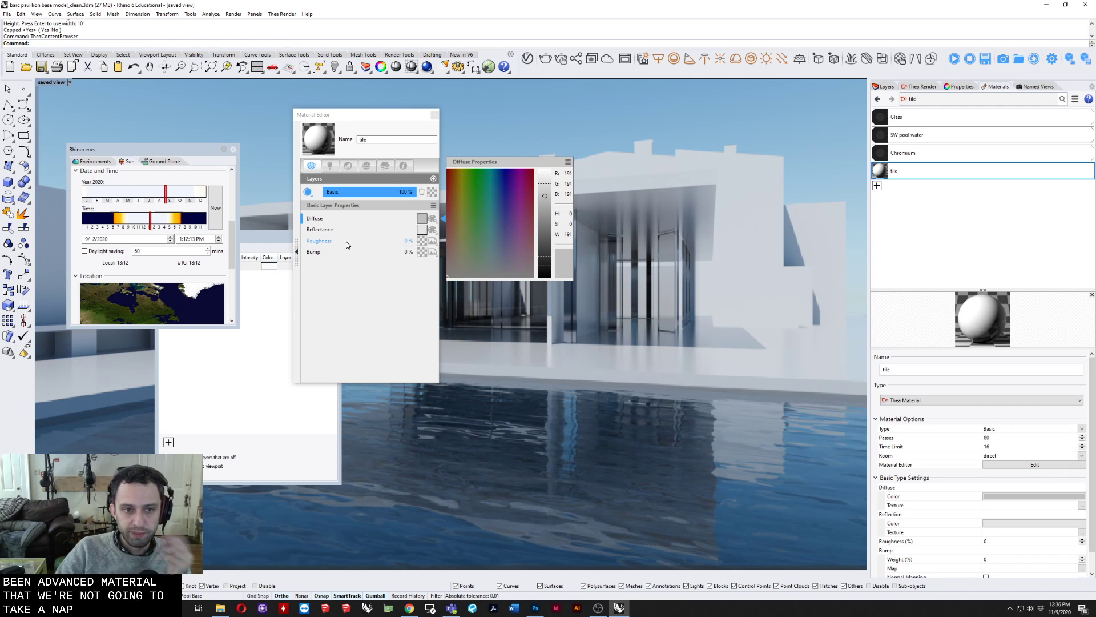
left_click(329, 167)
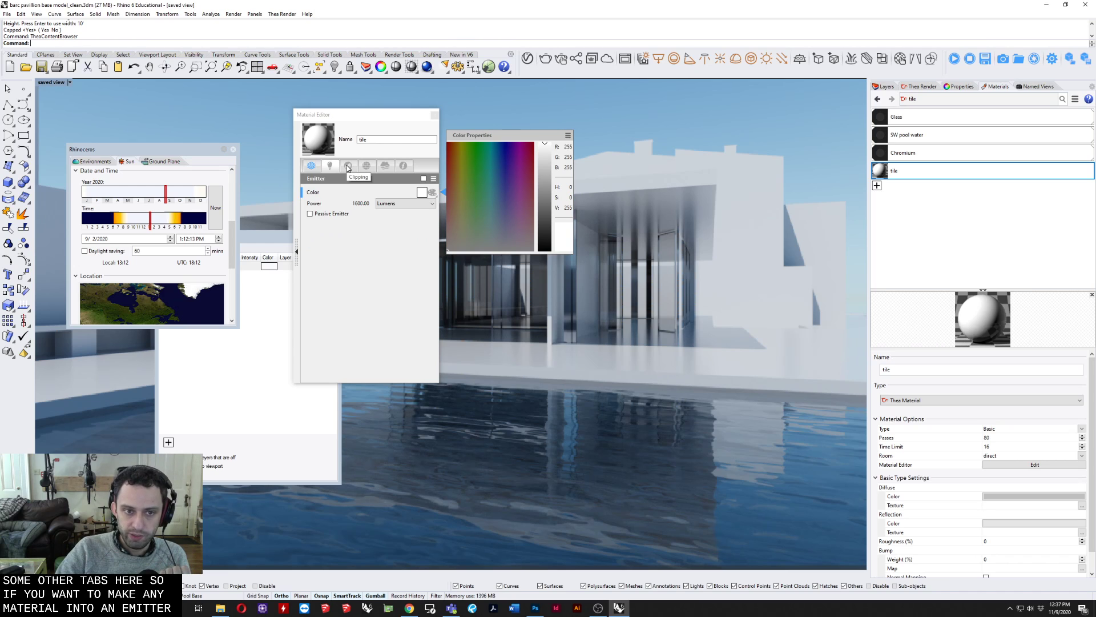
left_click(347, 166)
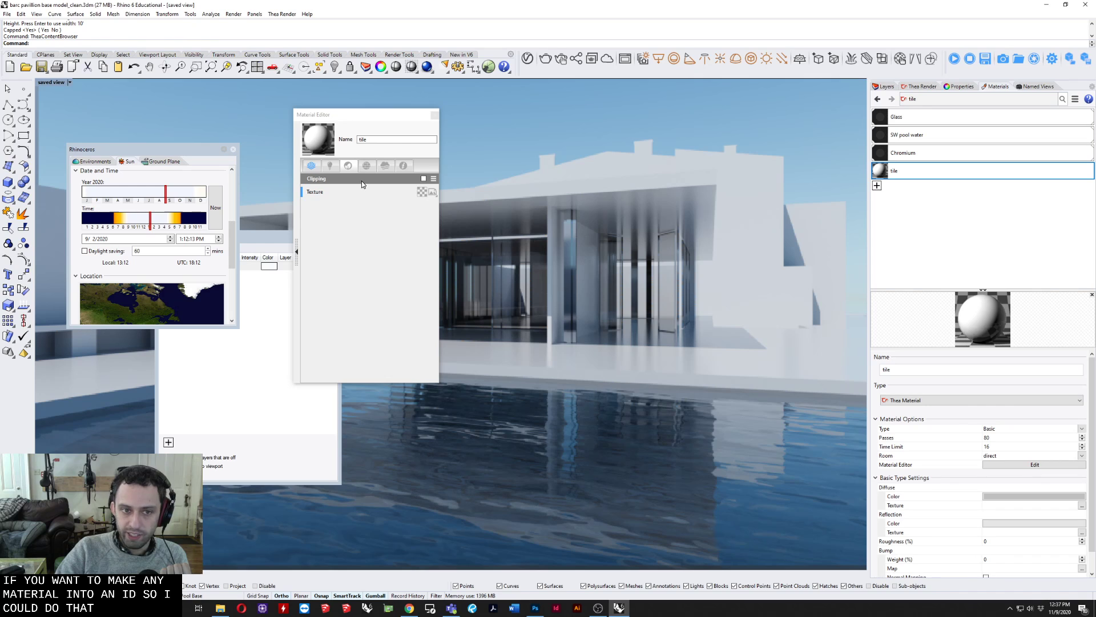
left_click(367, 166)
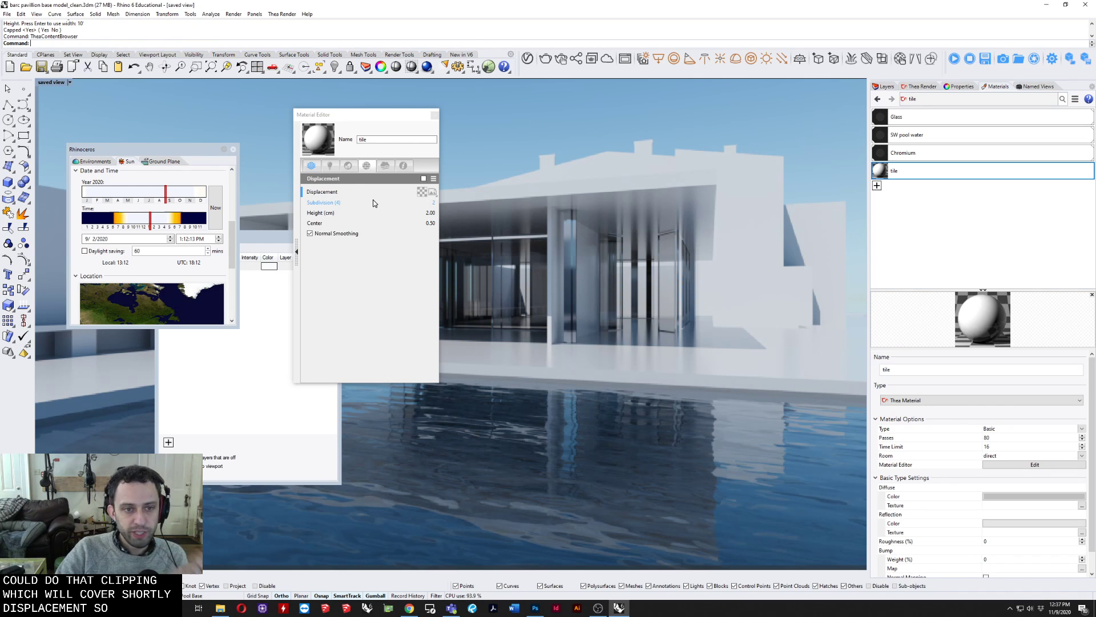
left_click(311, 166)
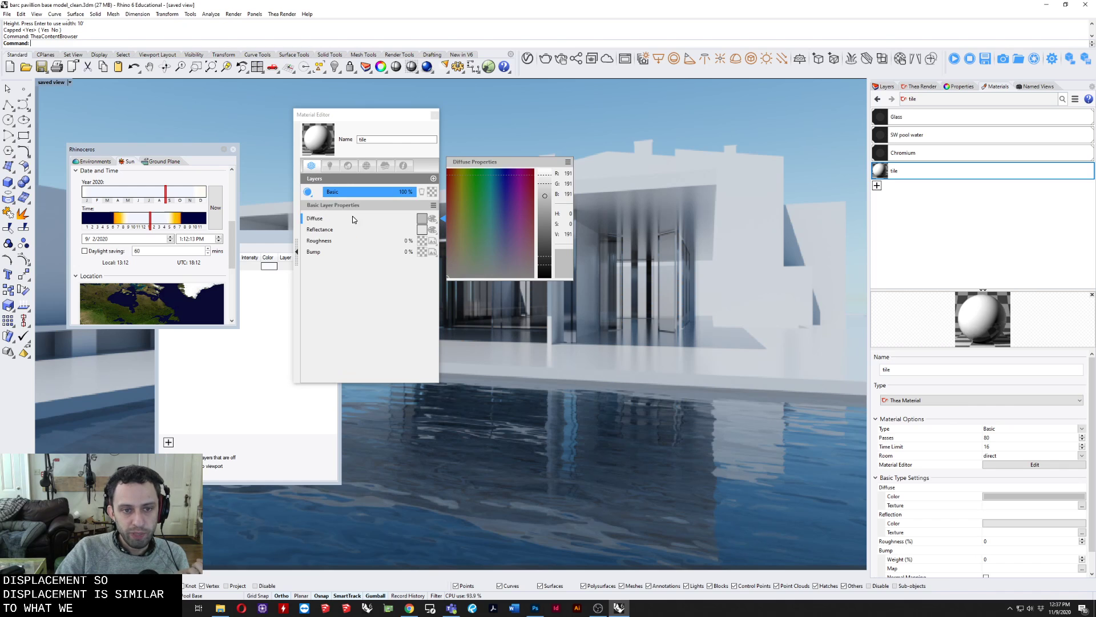
left_click(367, 165)
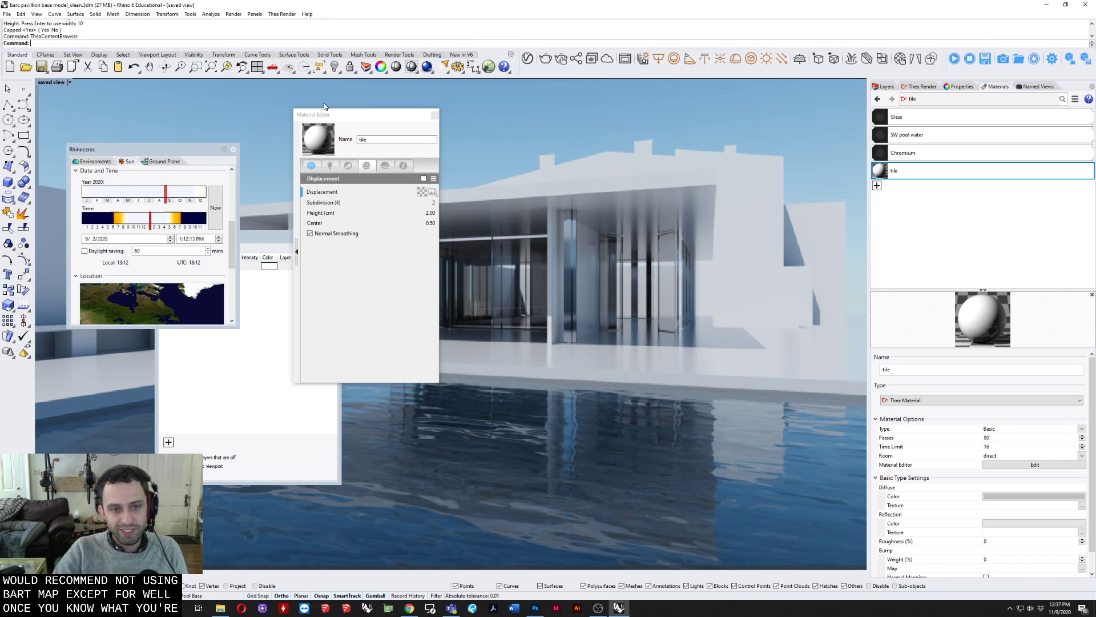
left_click(386, 167)
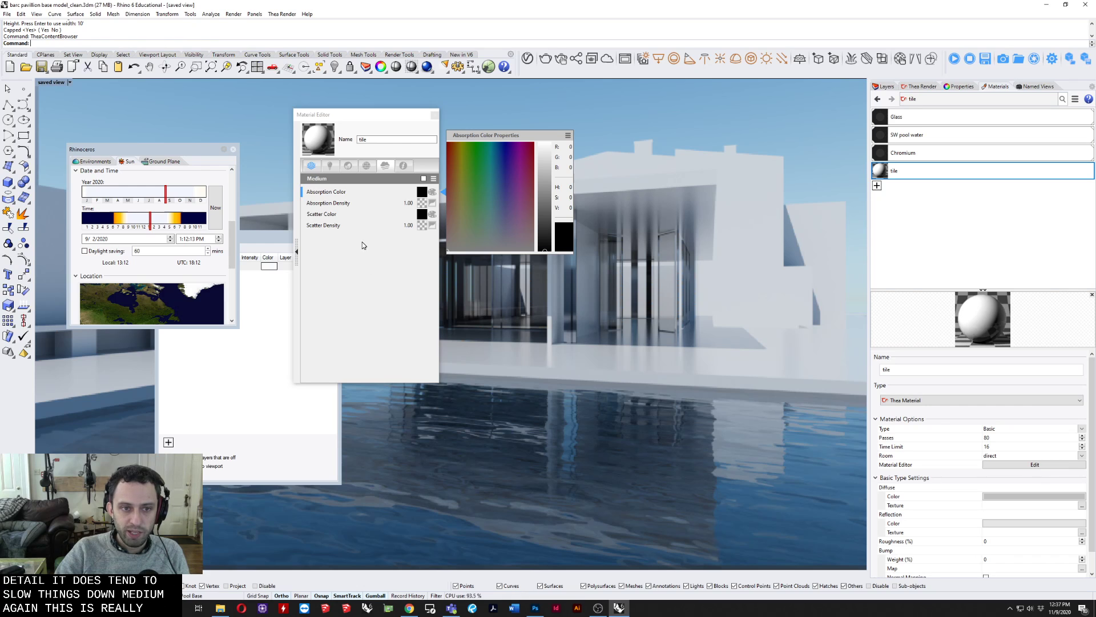
left_click(312, 165)
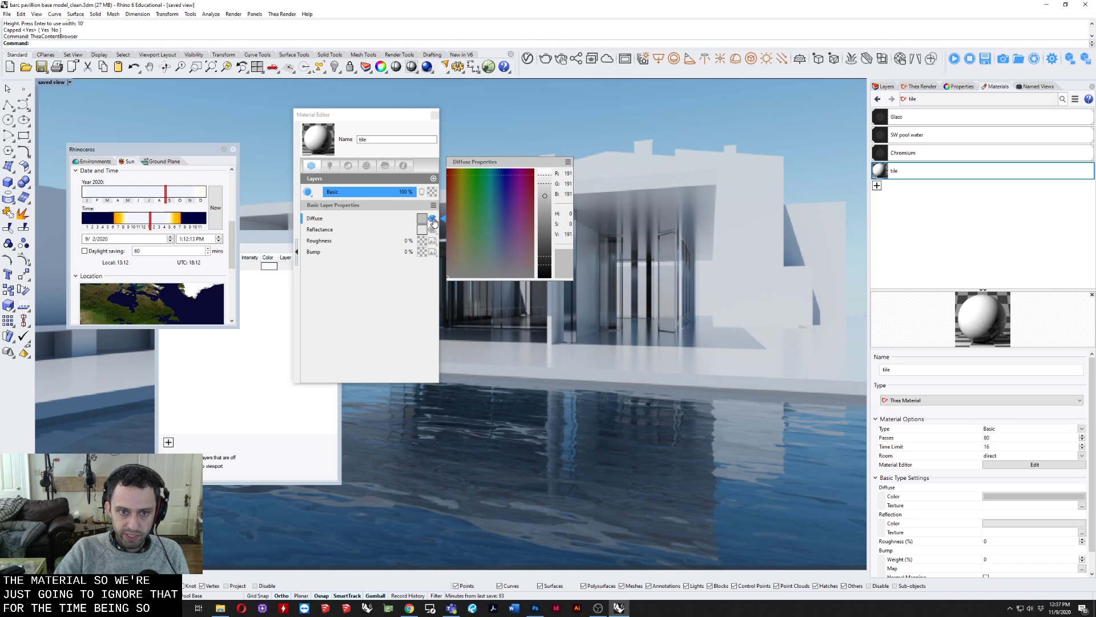
Step: Load the Tile_diffuse bitmap as the tile material's diffuse texture
left_click(432, 221)
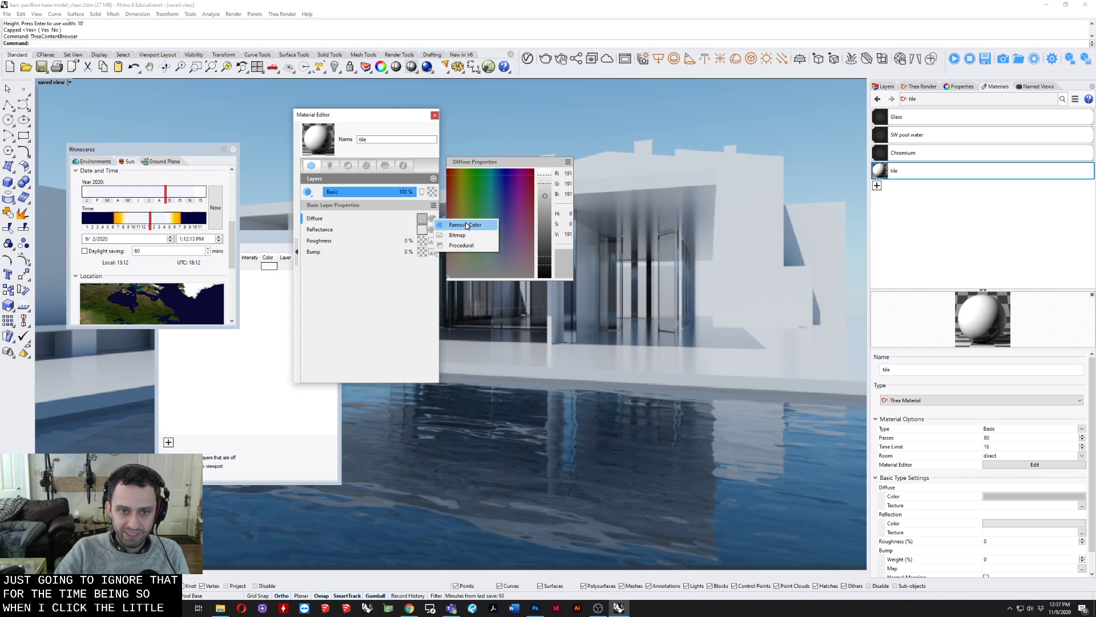
left_click(465, 236)
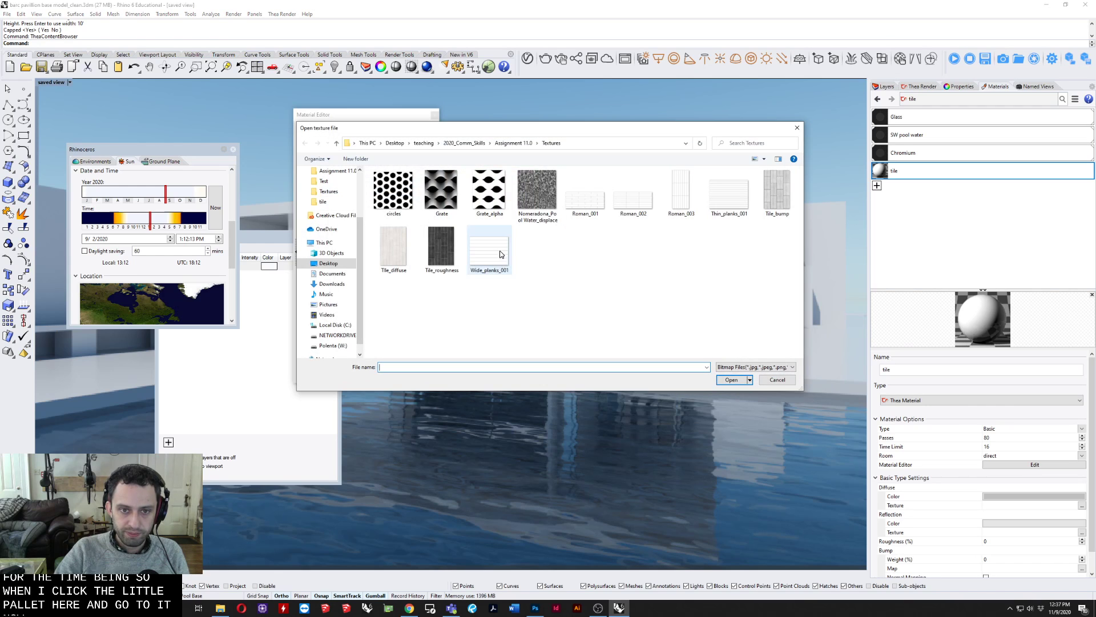
left_click(393, 248)
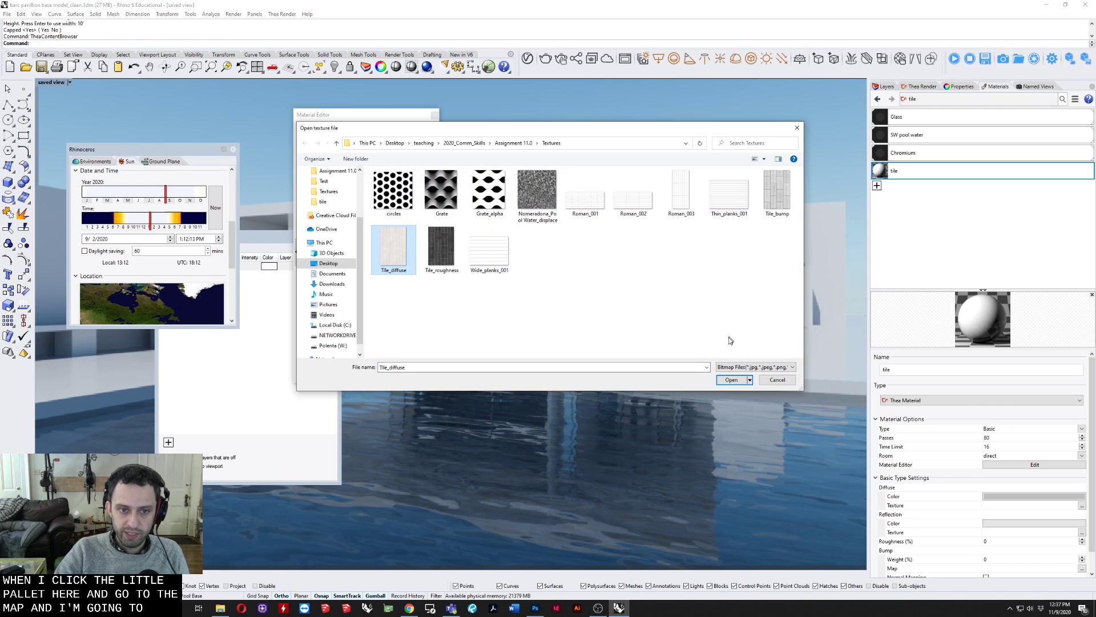
left_click(731, 380)
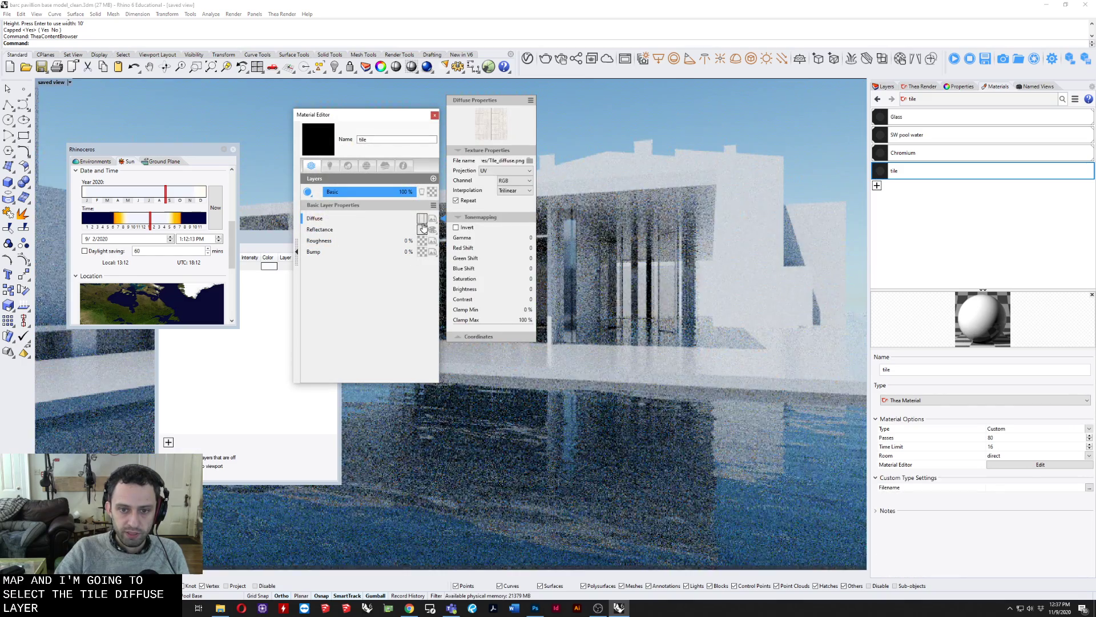
Step: Assign the tile material to the Base layer
right_click(917, 171)
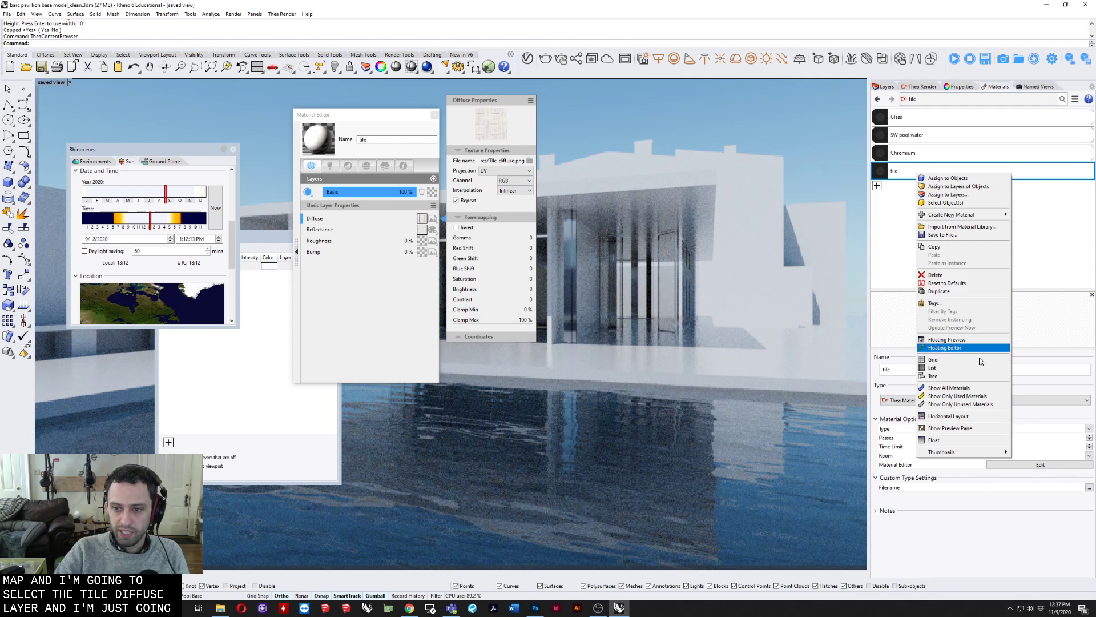
left_click(951, 195)
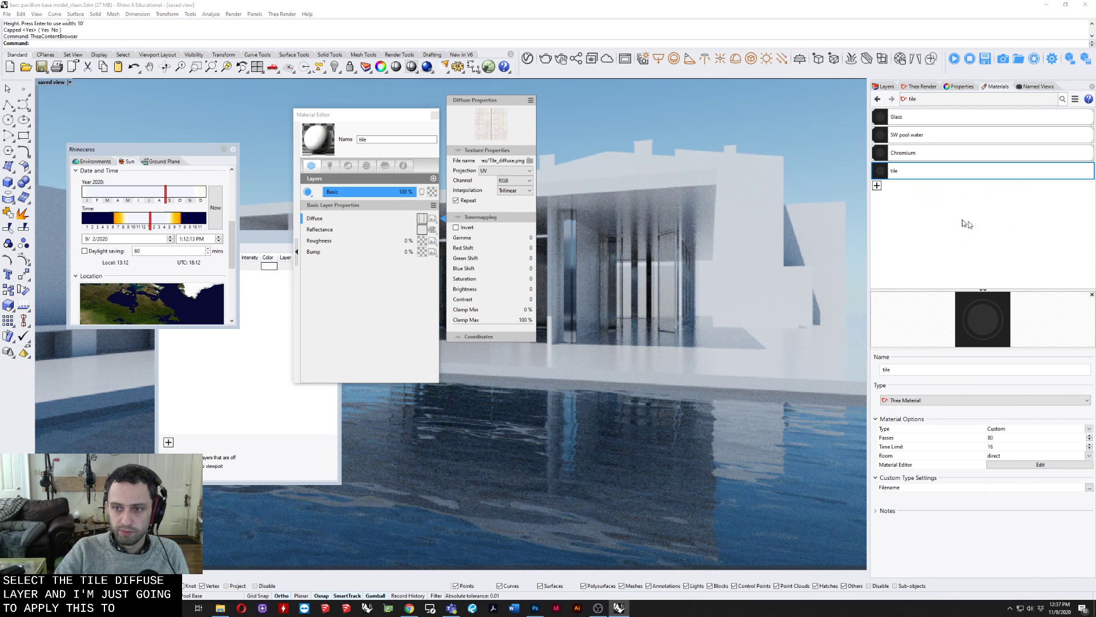
scroll(523, 299, "down", 1)
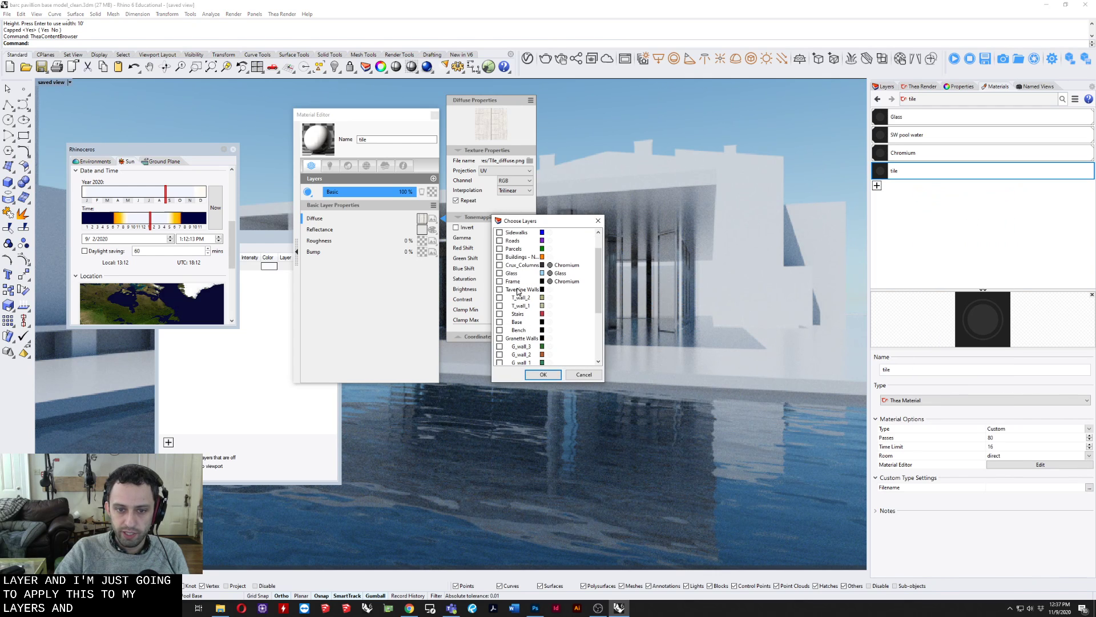
left_click(521, 323)
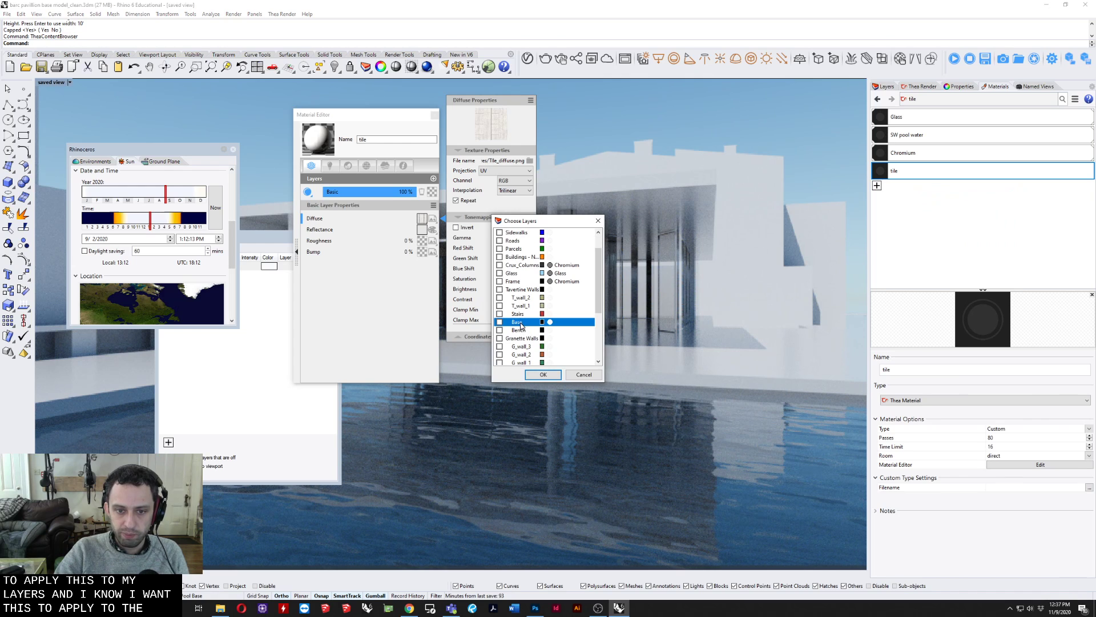
left_click(500, 323)
left_click(543, 375)
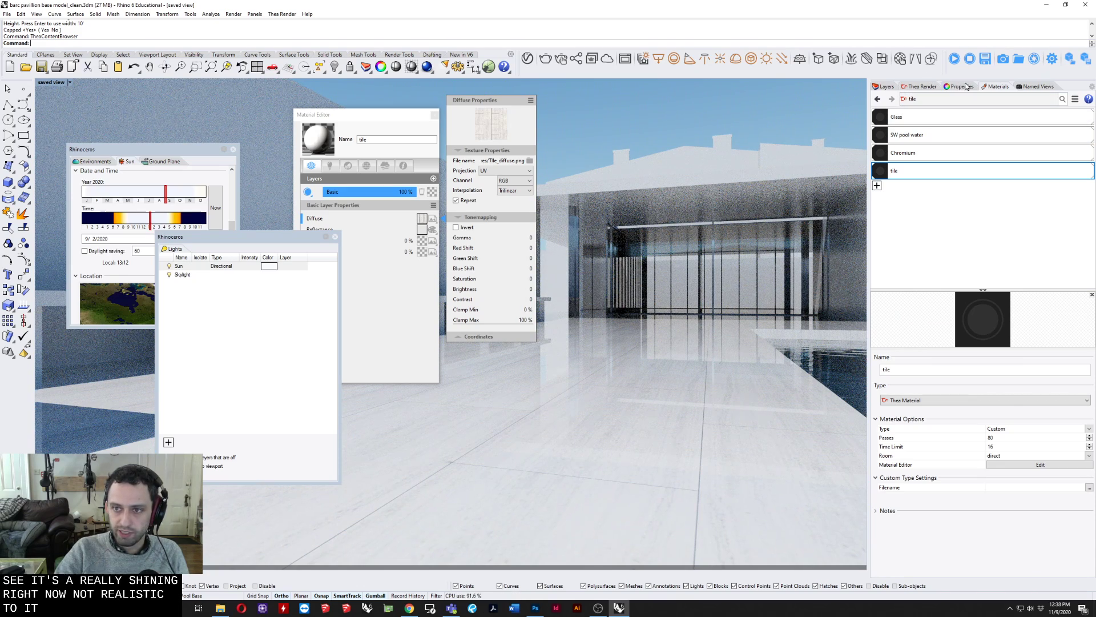
Step: Select the pavilion's base polysurface and start applying a box texture mapping to it
left_click(965, 86)
left_click(619, 365)
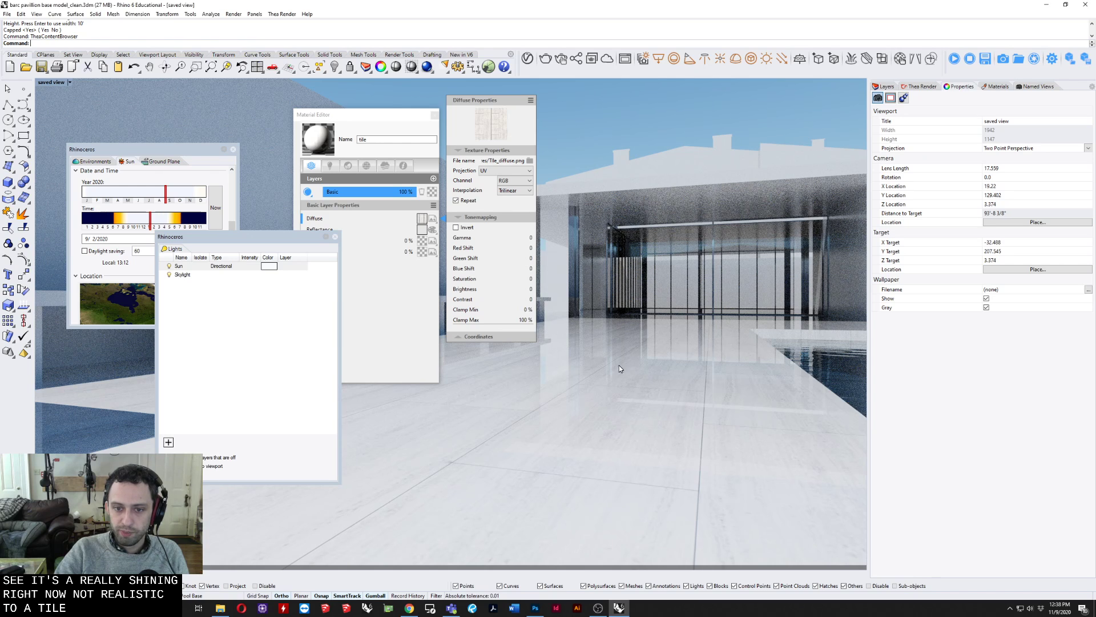
left_click(602, 331)
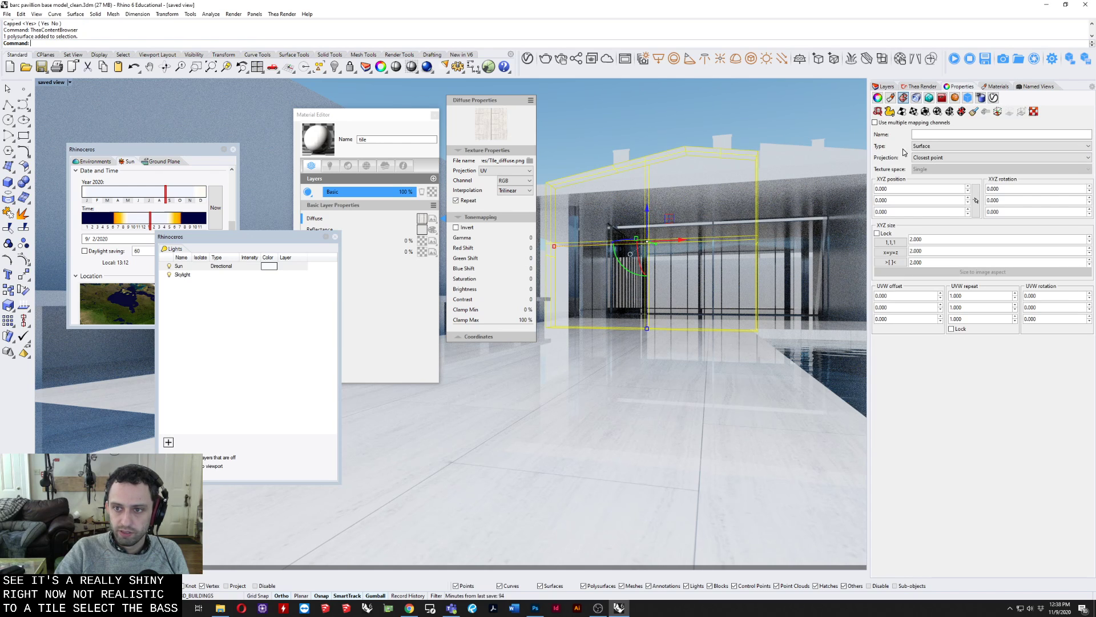
left_click(827, 390)
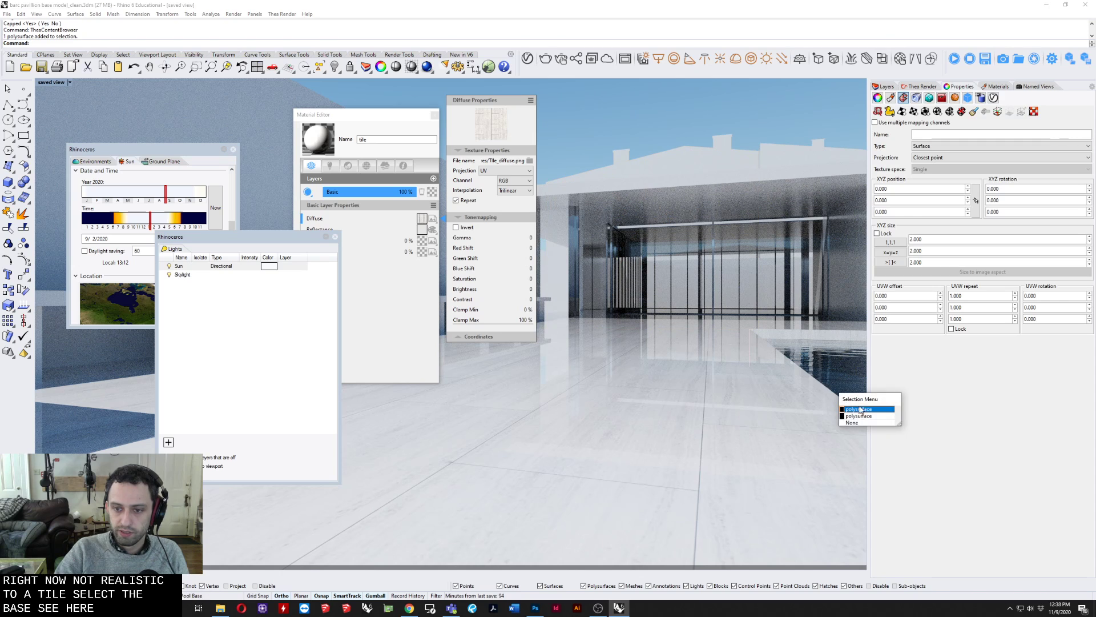
left_click(863, 409)
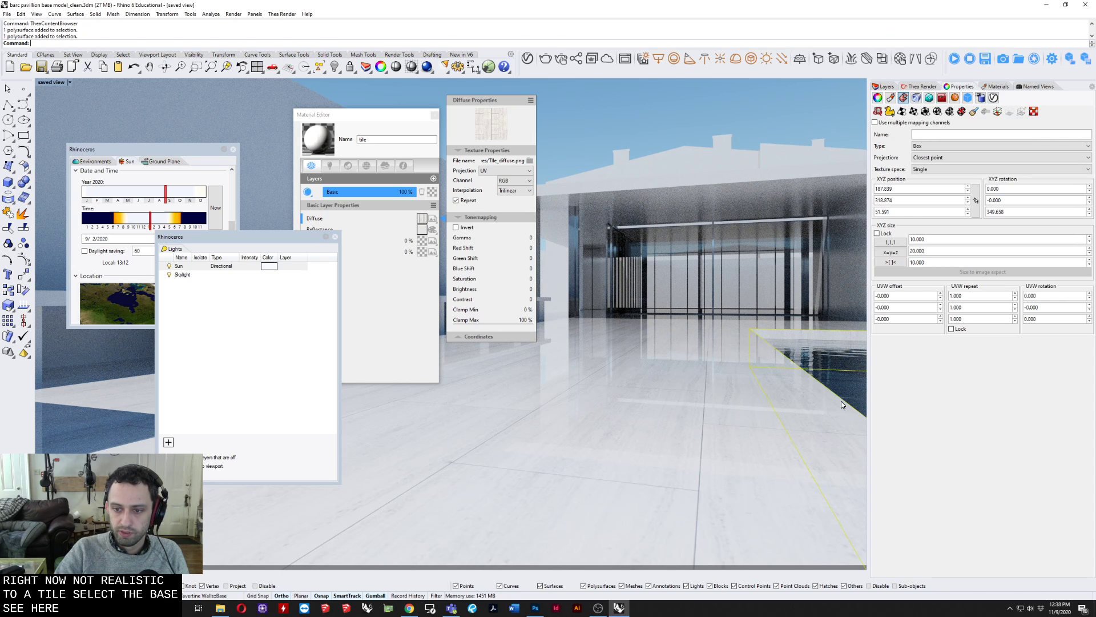
left_click(857, 412)
left_click(864, 424)
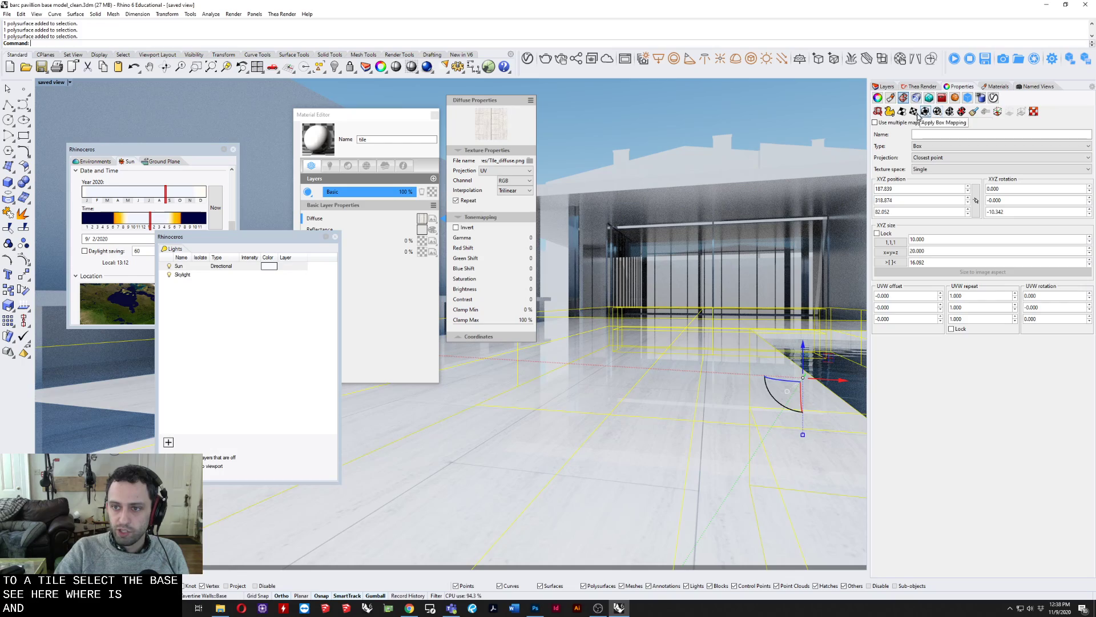
left_click(925, 112)
scroll(605, 331, "down", 5)
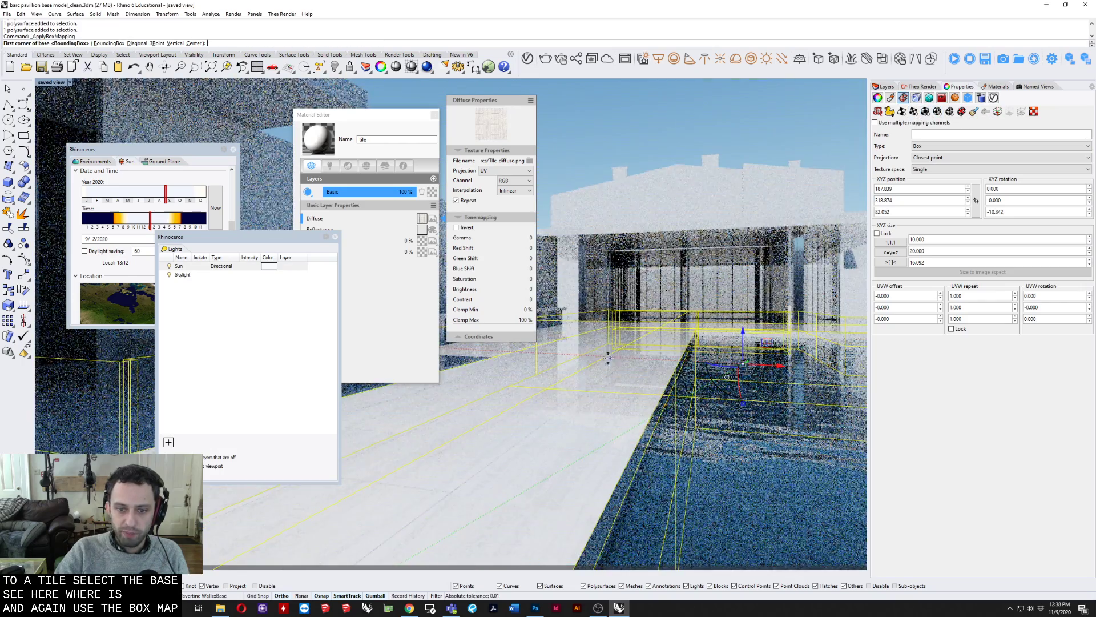
Step: Switch to File Explorer, examine the Tile_diffuse image's tile layout at full size and return to Rhino
left_click(220, 608)
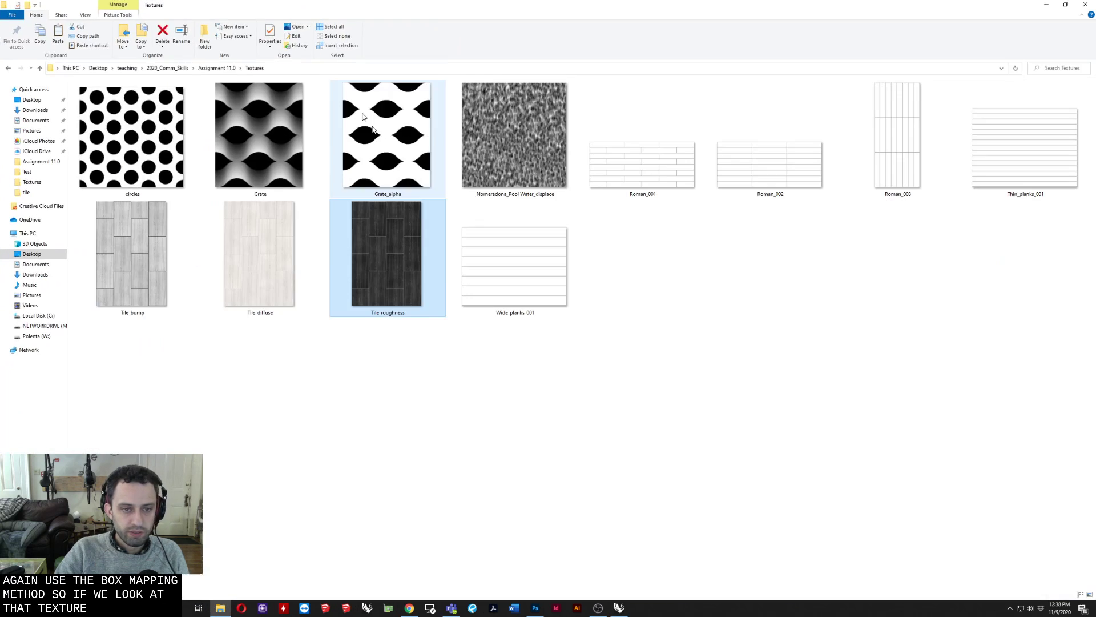
left_click(288, 263)
double_click(287, 265)
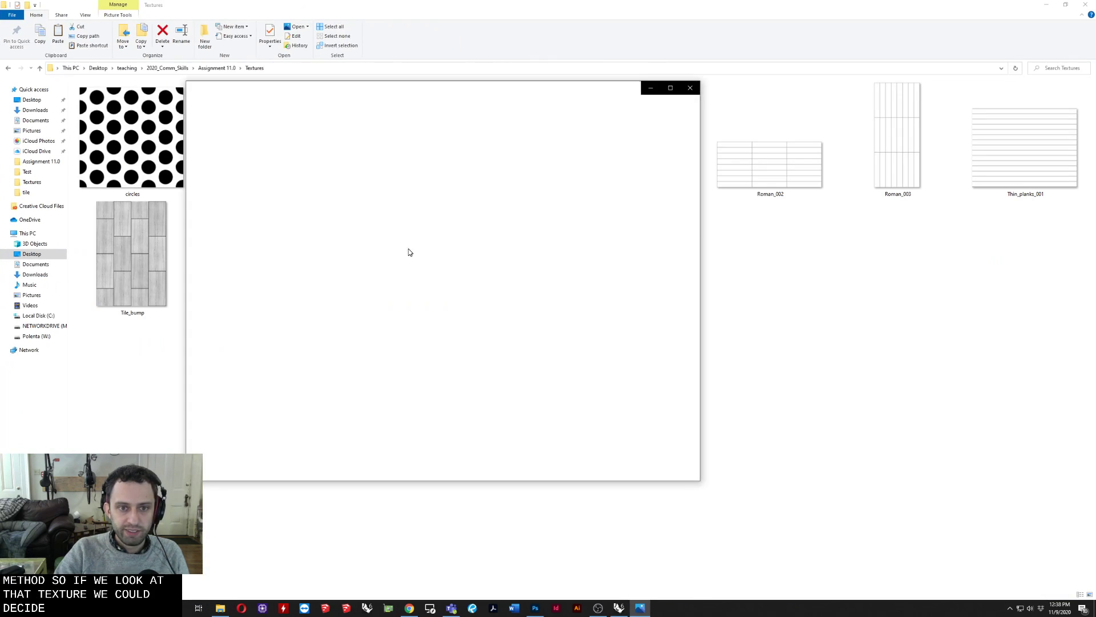
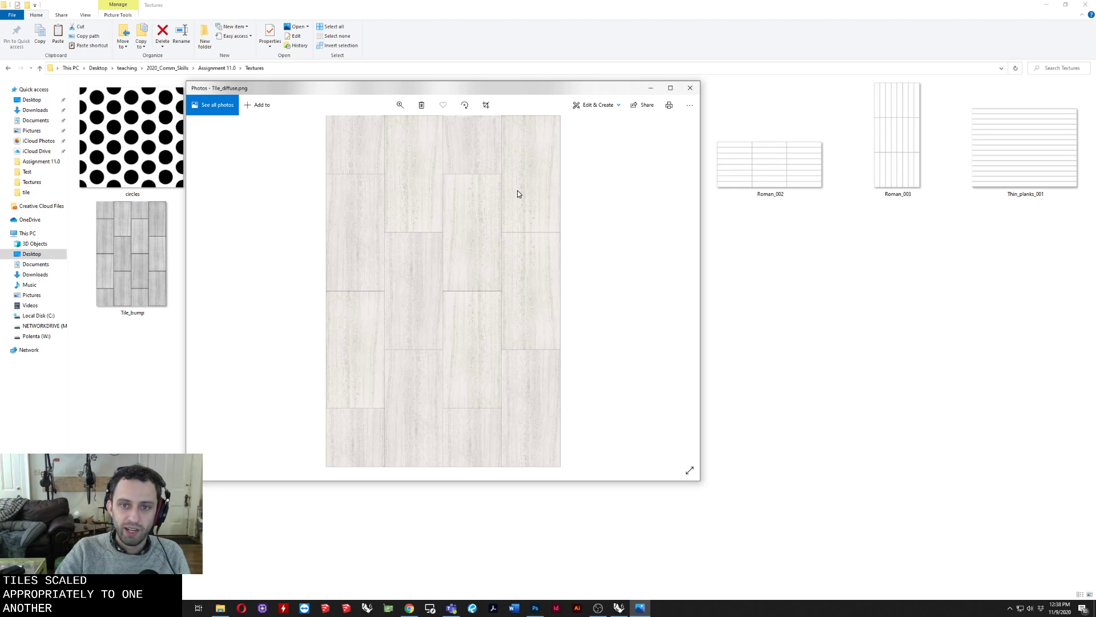
left_click(690, 87)
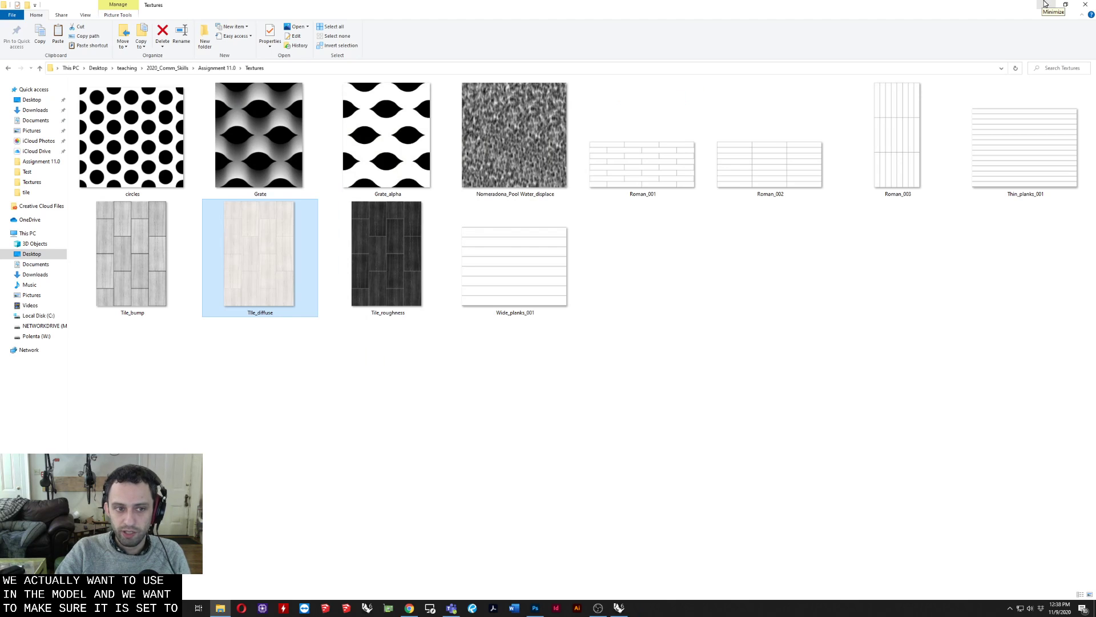
left_click(1045, 4)
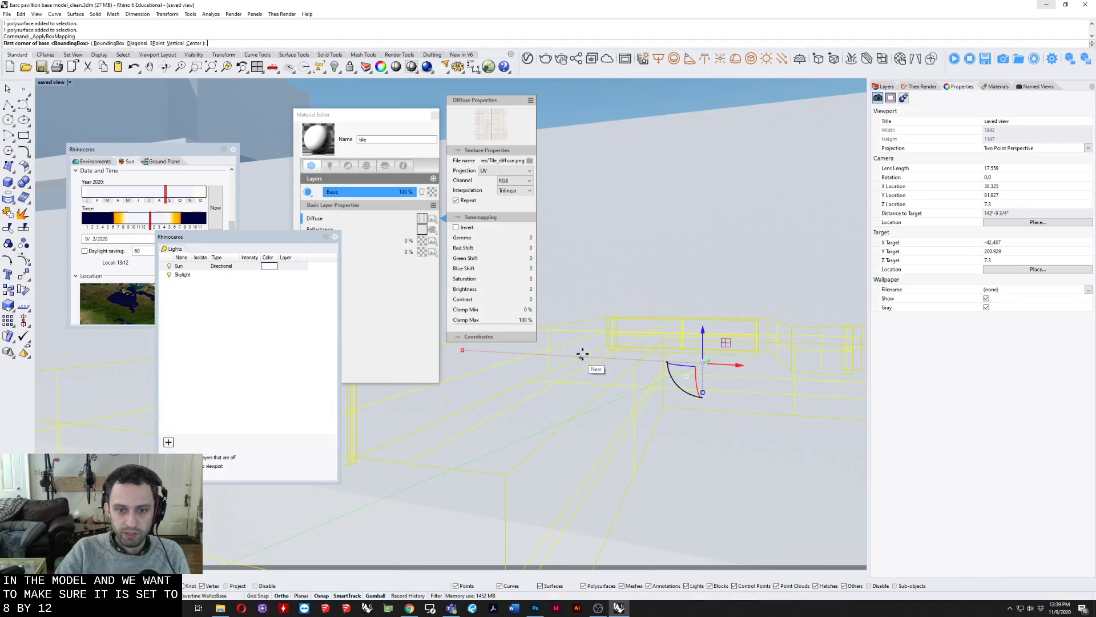
Step: Place the mapping box's first corner at the pool's corner and define an 8-foot base edge along the pool edge using the 3Point option
scroll(587, 349, "down", 4)
right_click_drag(587, 354, 625, 202)
scroll(564, 392, "up", 5)
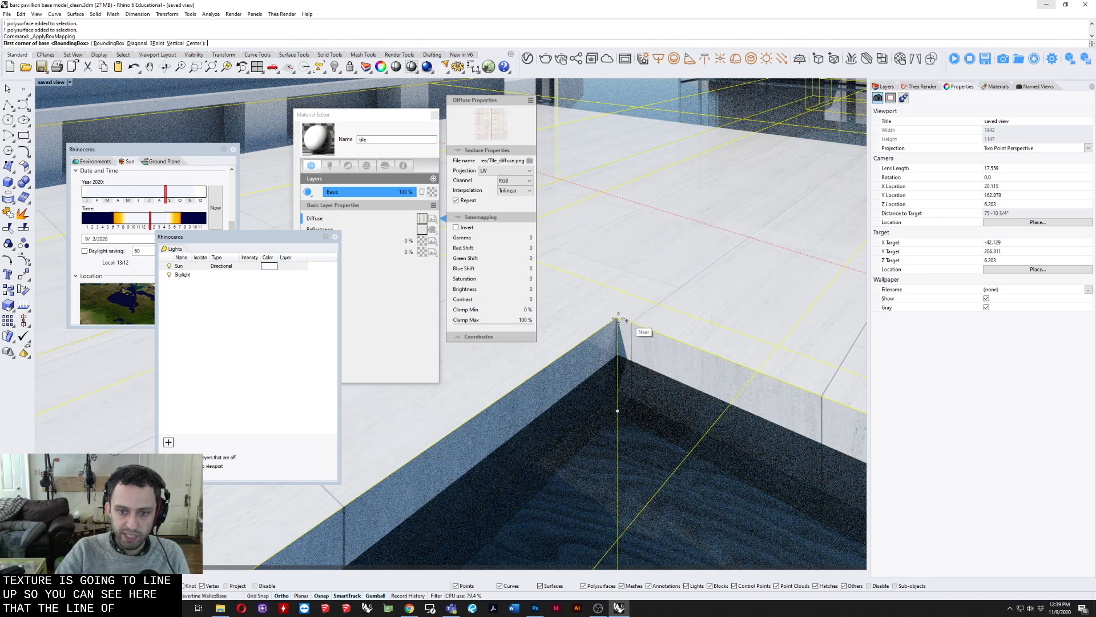
left_click(617, 317)
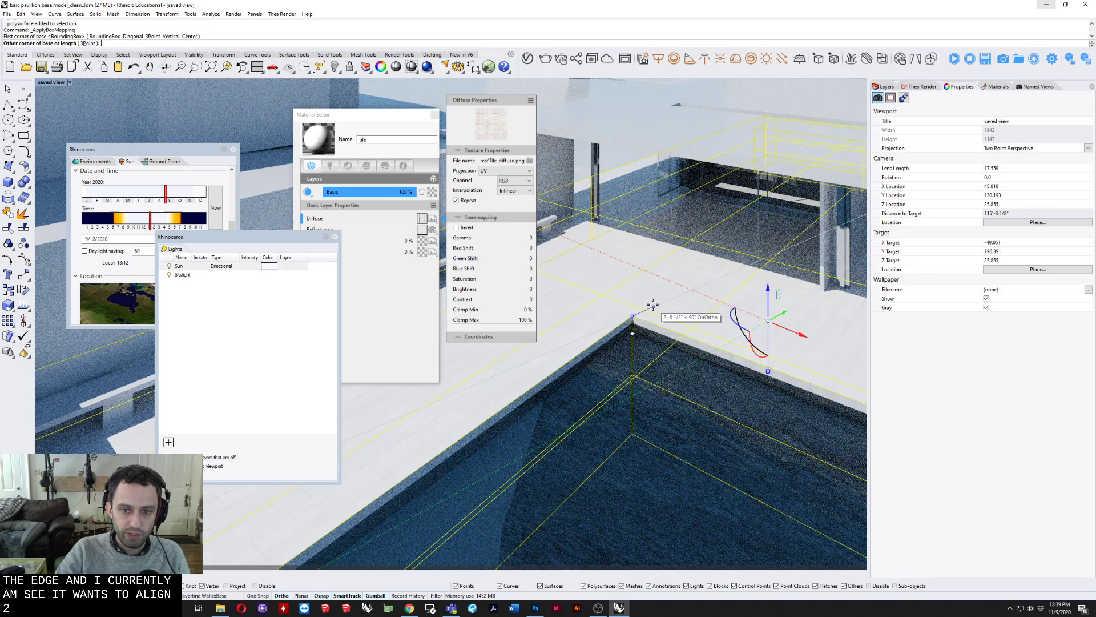
scroll(653, 315, "up", 2)
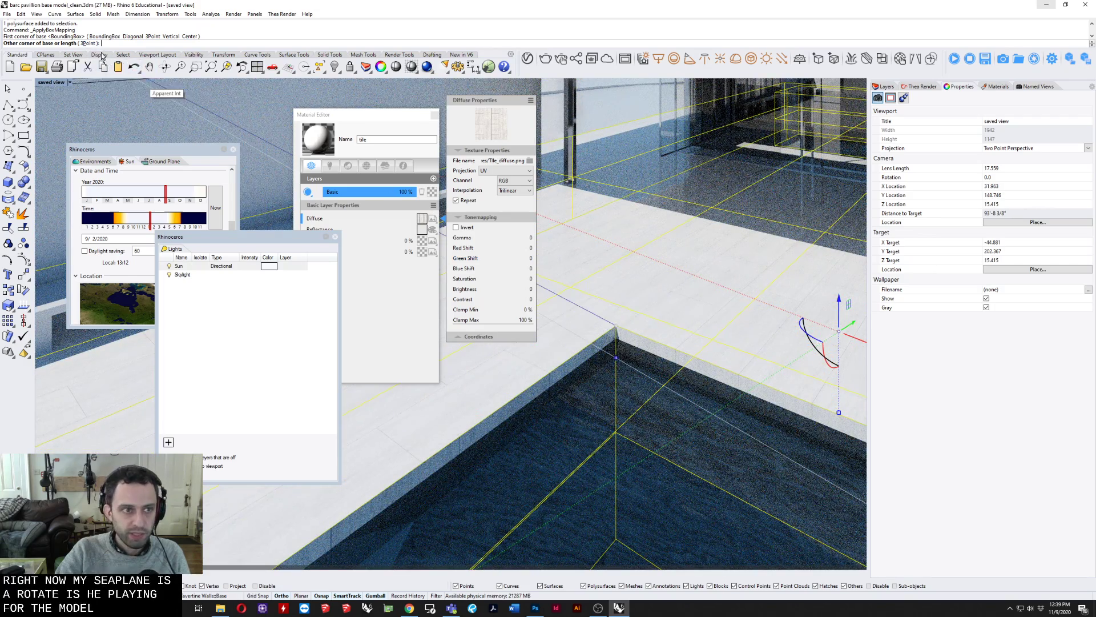
left_click(88, 43)
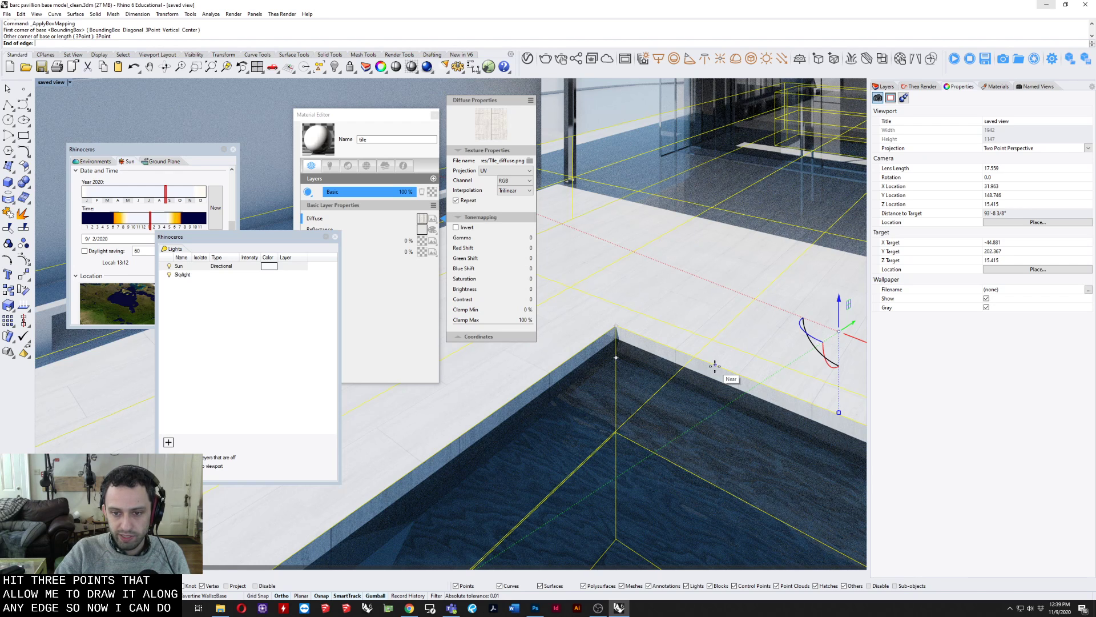
key("Return")
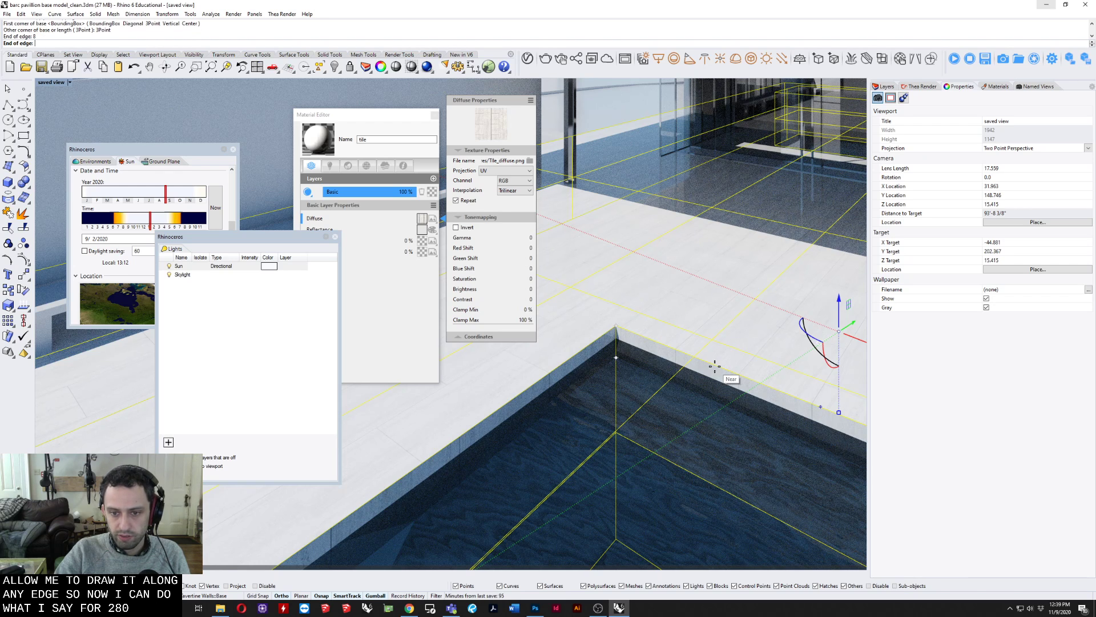
right_click_drag(785, 381, 778, 370, "shift")
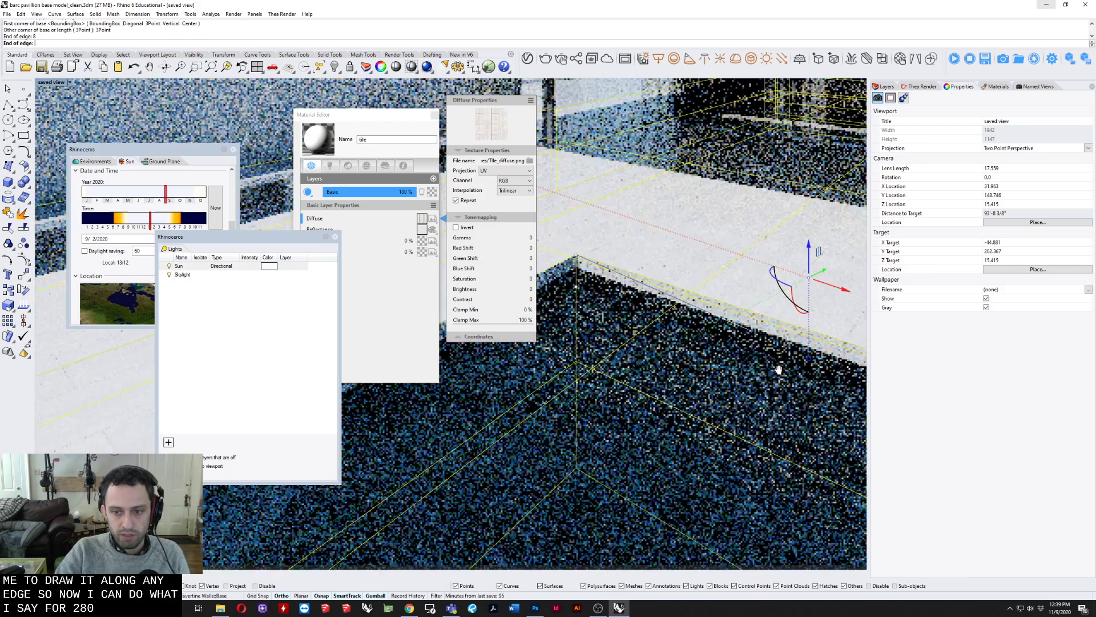
left_click(786, 325)
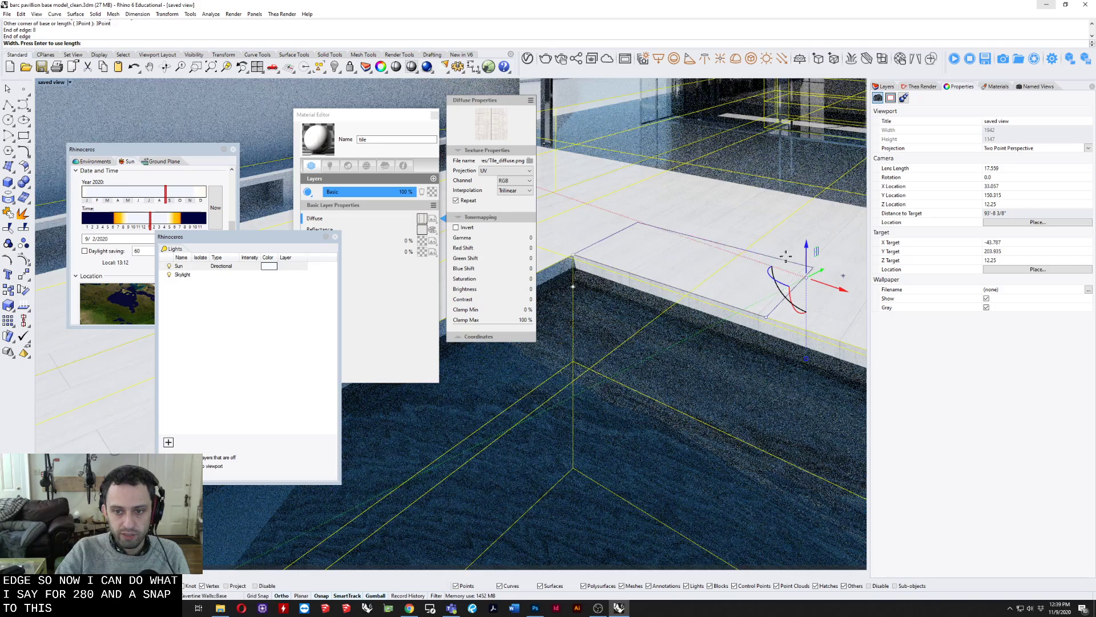
Step: Complete the mapping box with a width of 12 and a height of 8, choosing the horizontal rectangle and keeping it capped
type("12")
key("Return")
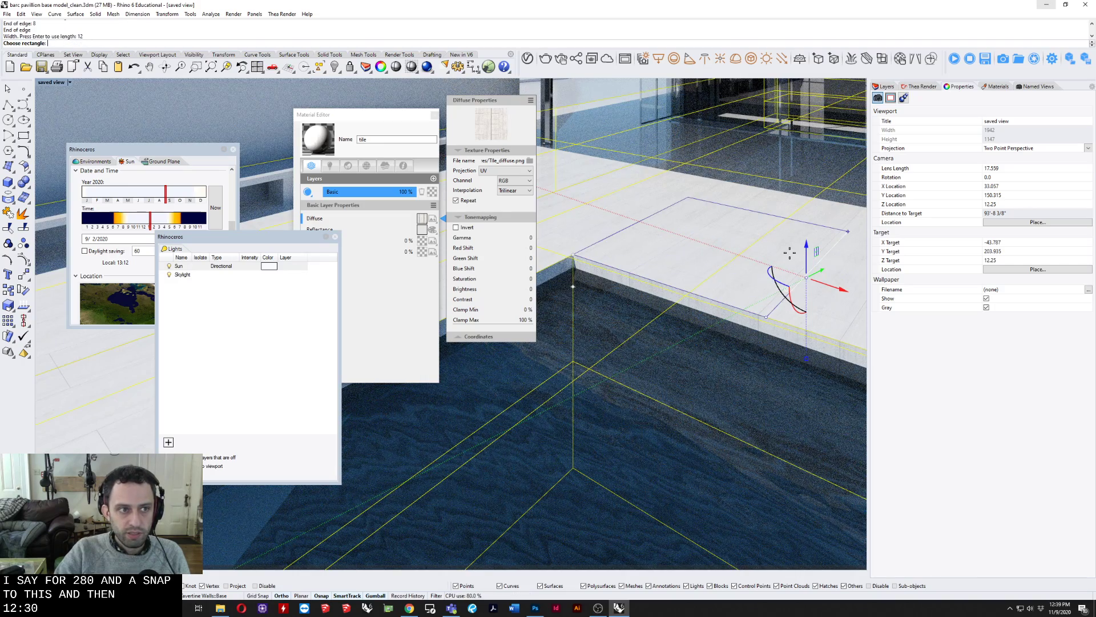
key("Return")
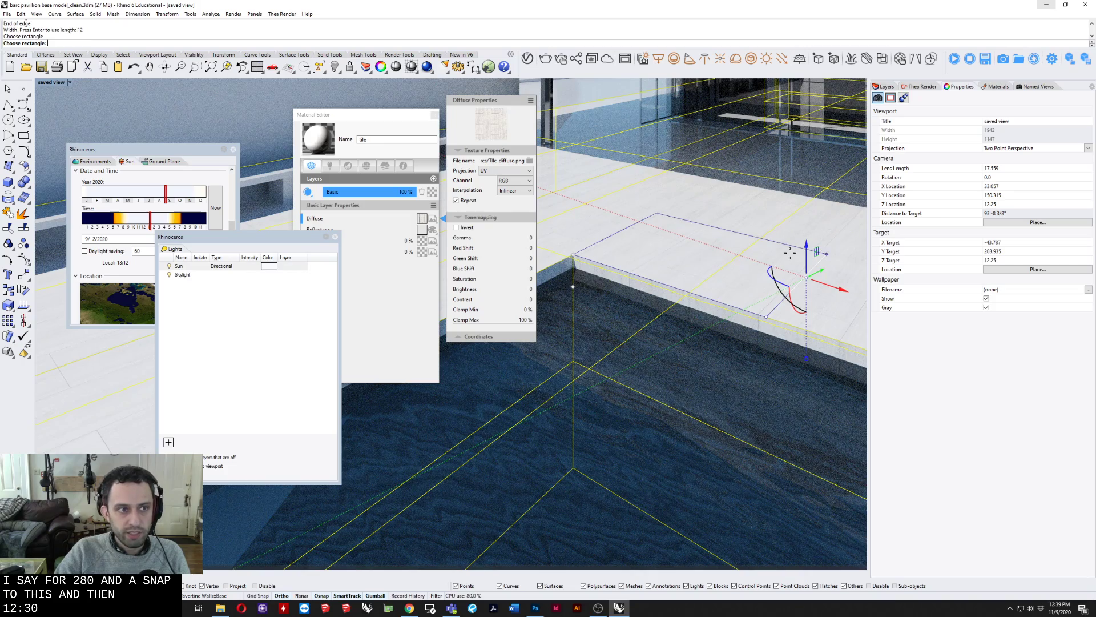
right_click_drag(729, 296, 705, 334)
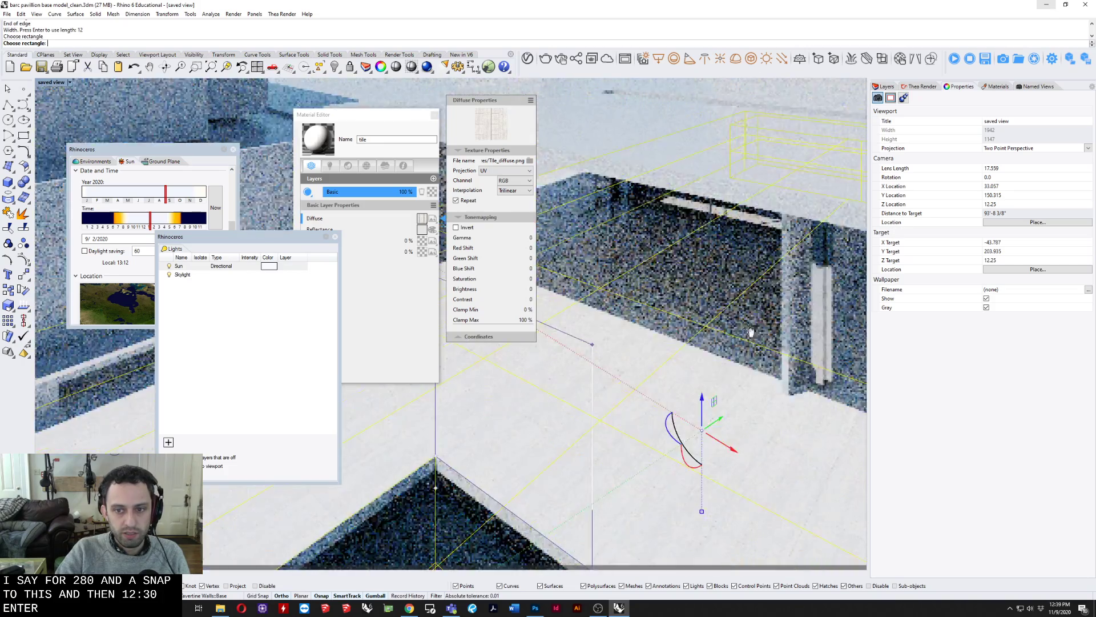
left_click(753, 408)
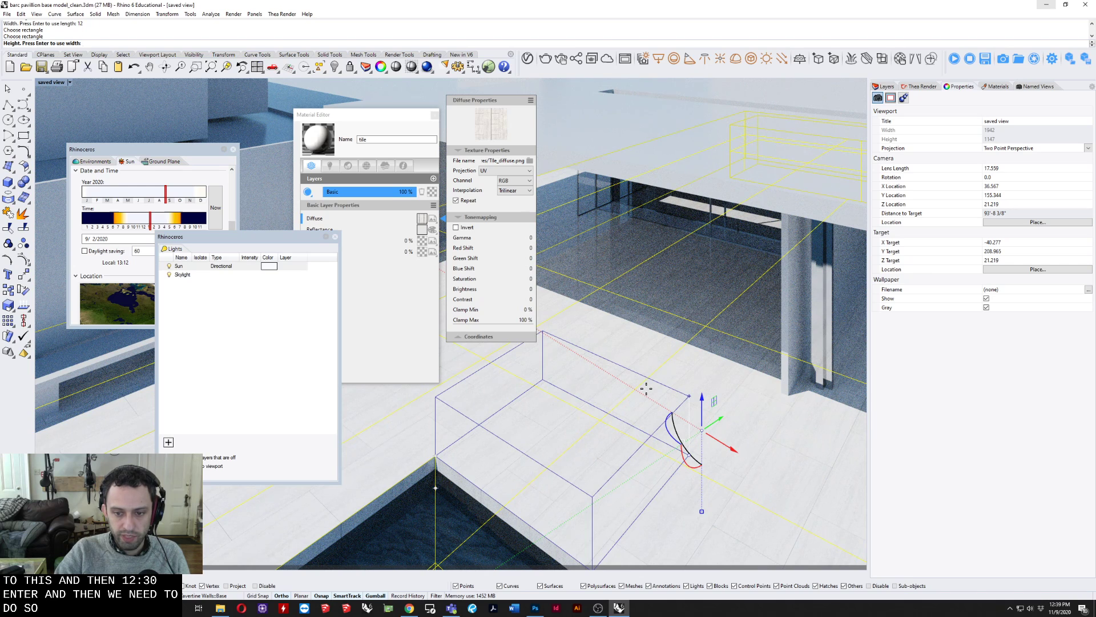
type("8")
key("Return")
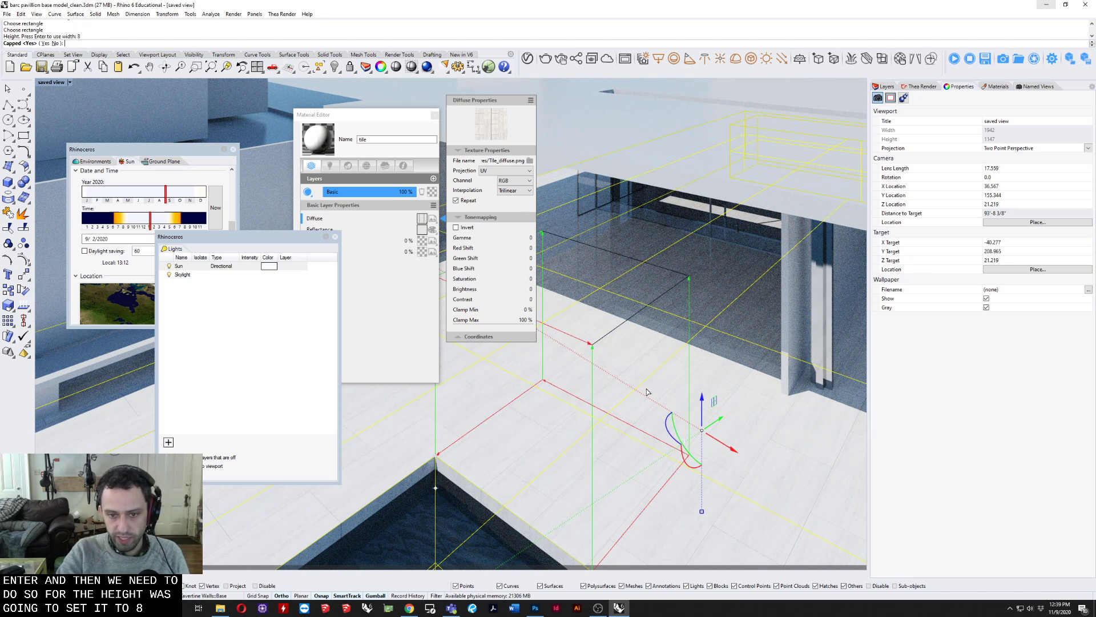
key("Return")
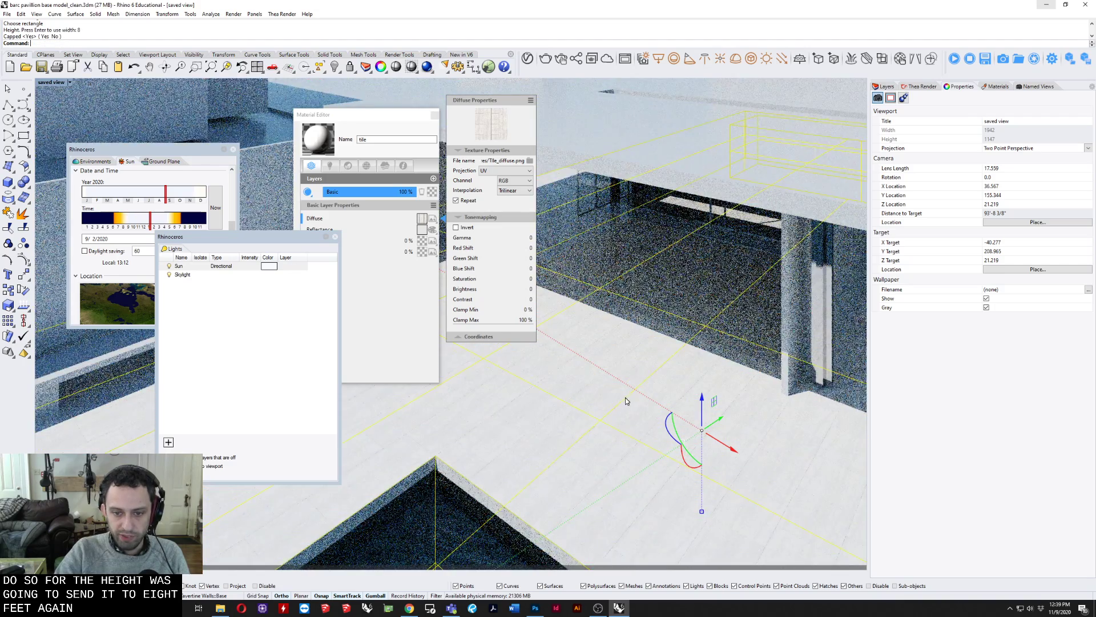
Step: Try a Y size of 12 for the base's box mapping
right_click_drag(725, 349, 660, 399)
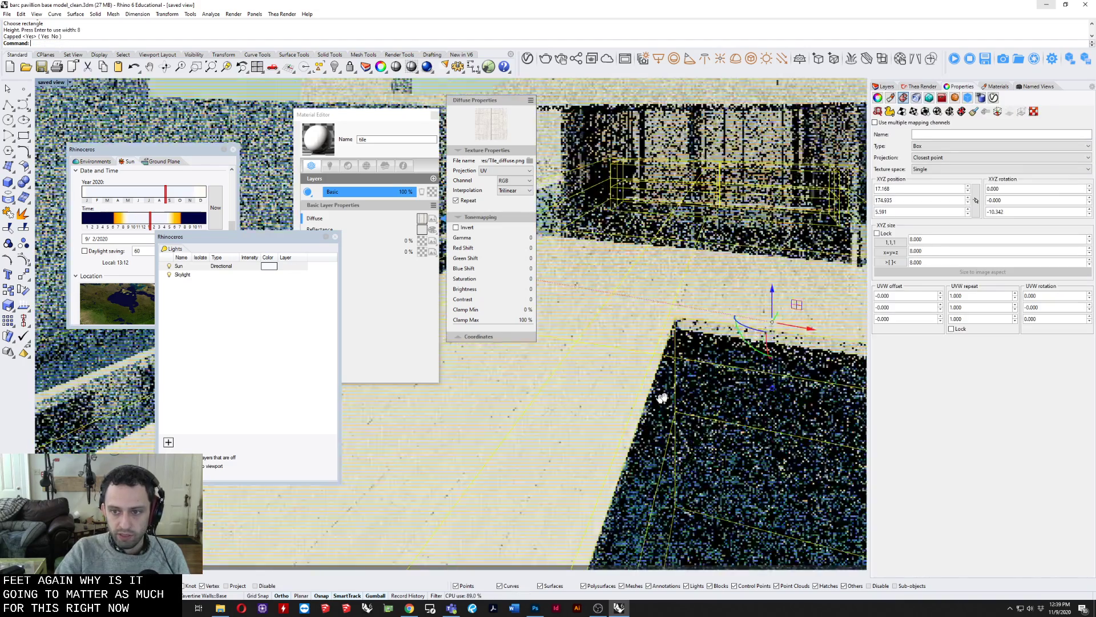
right_click_drag(822, 364, 773, 389)
scroll(715, 371, "up", 5)
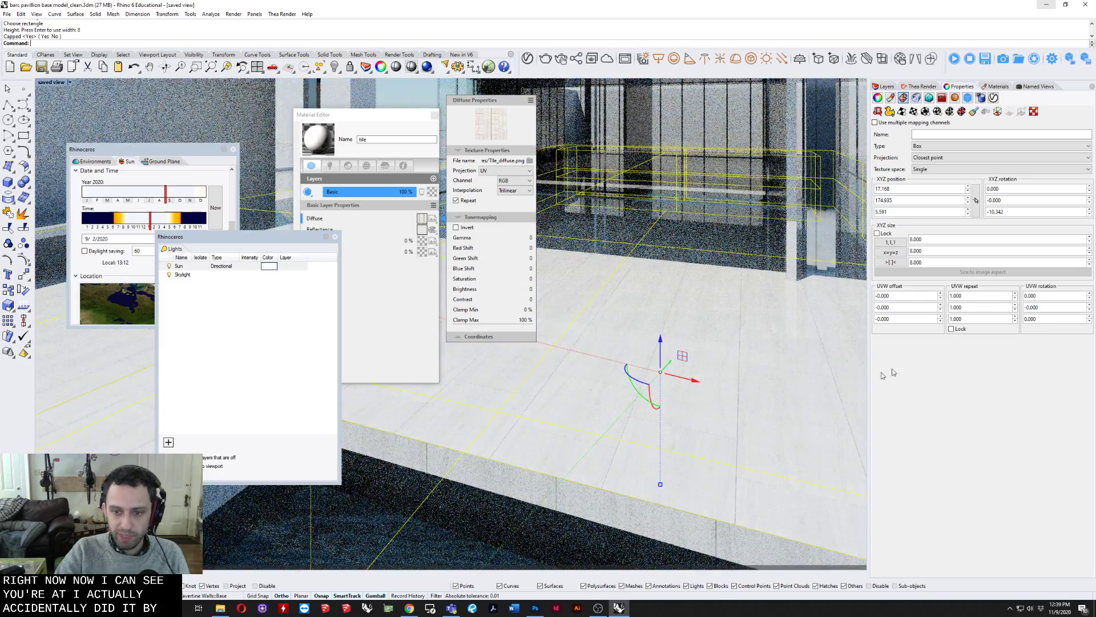
left_click(942, 250)
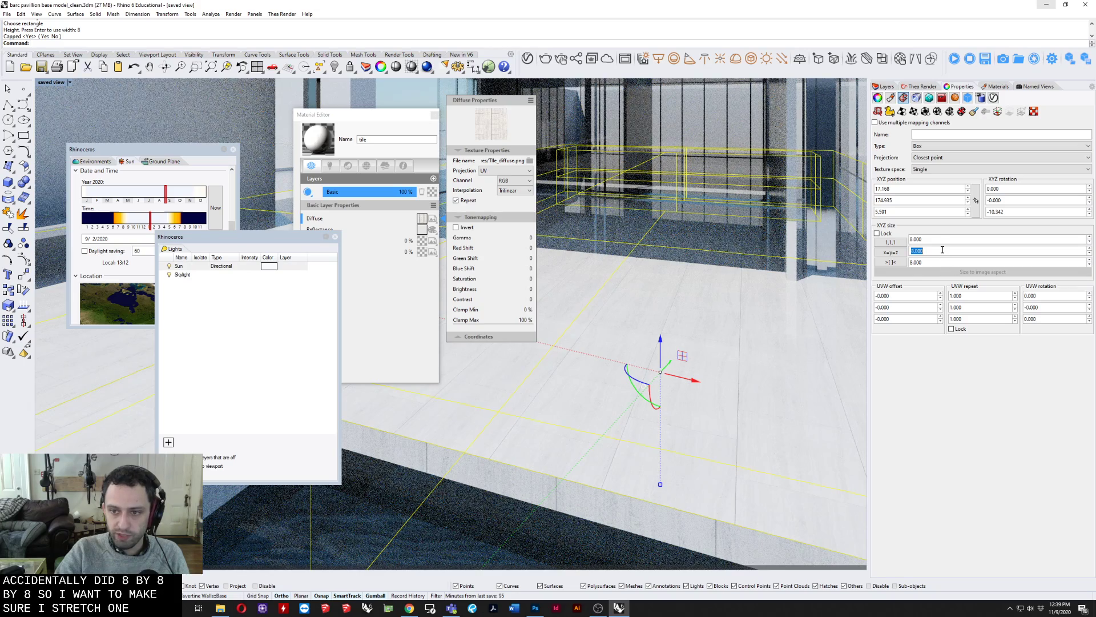
type("12")
key("Return")
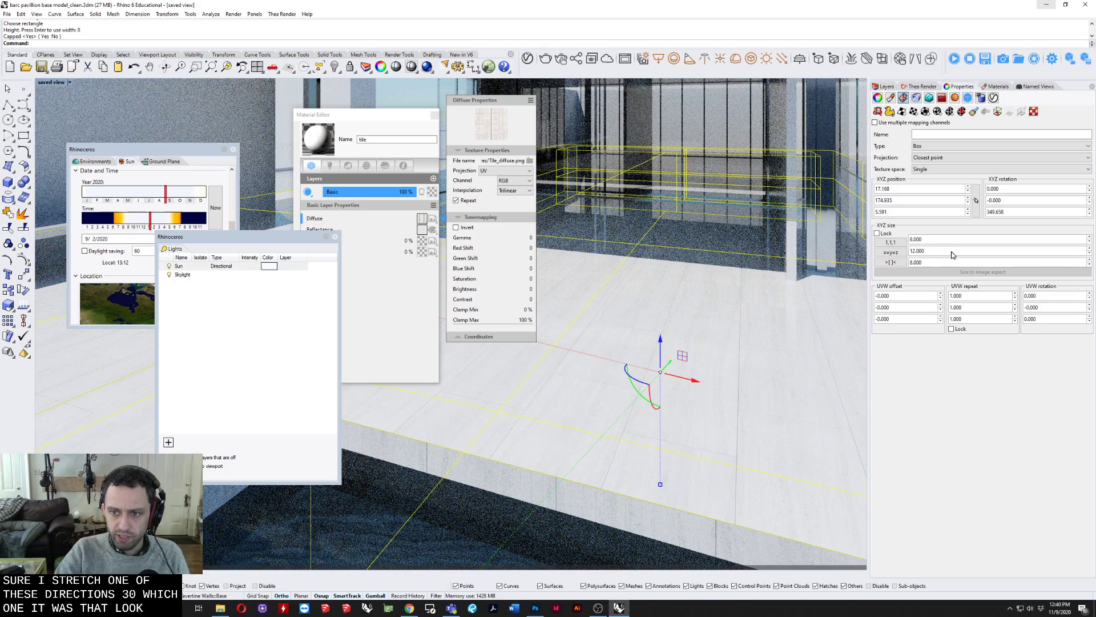
Step: Set the box mapping's Y size back to 8 and its X size to 12
left_click(953, 252)
type("8")
key("Return")
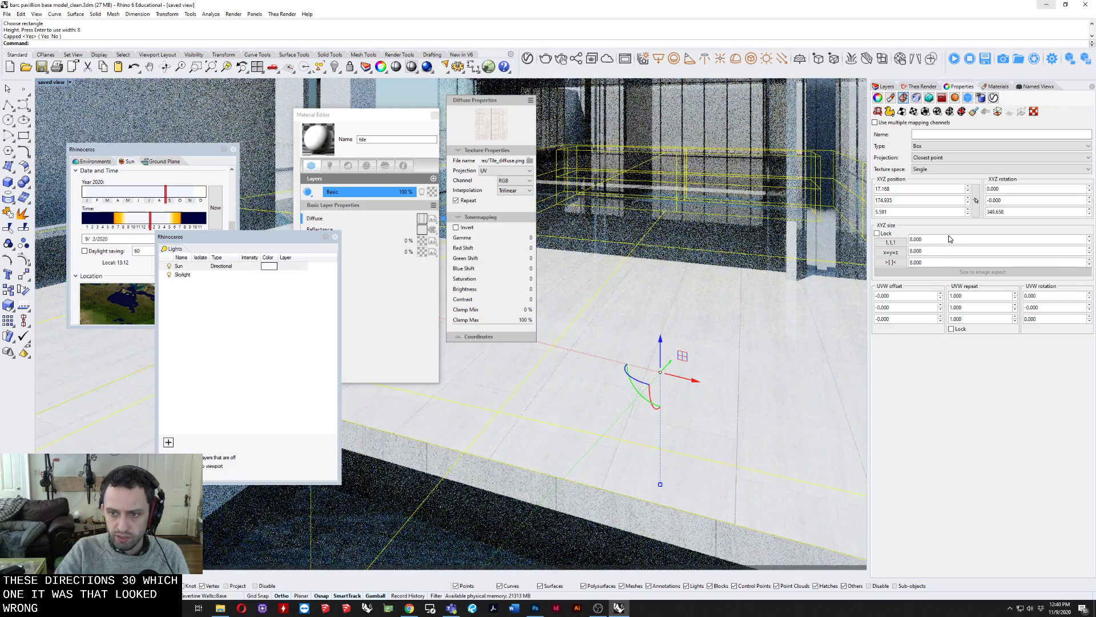
key("Return")
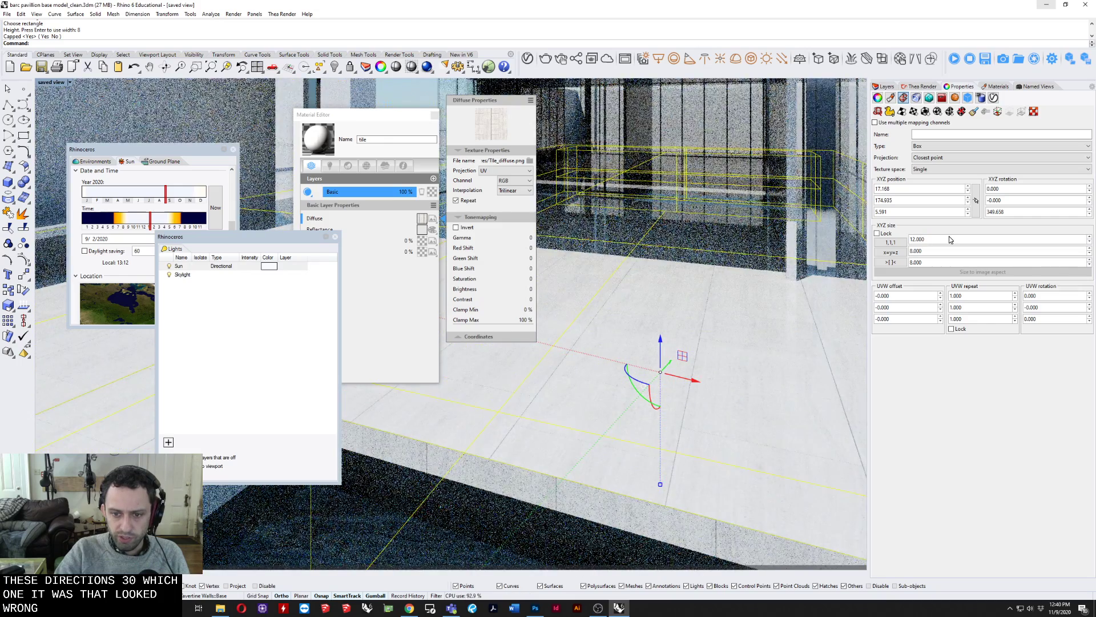
Step: Set the base box mapping's X size to 8 and its Y size to 12
type("8")
key("Return")
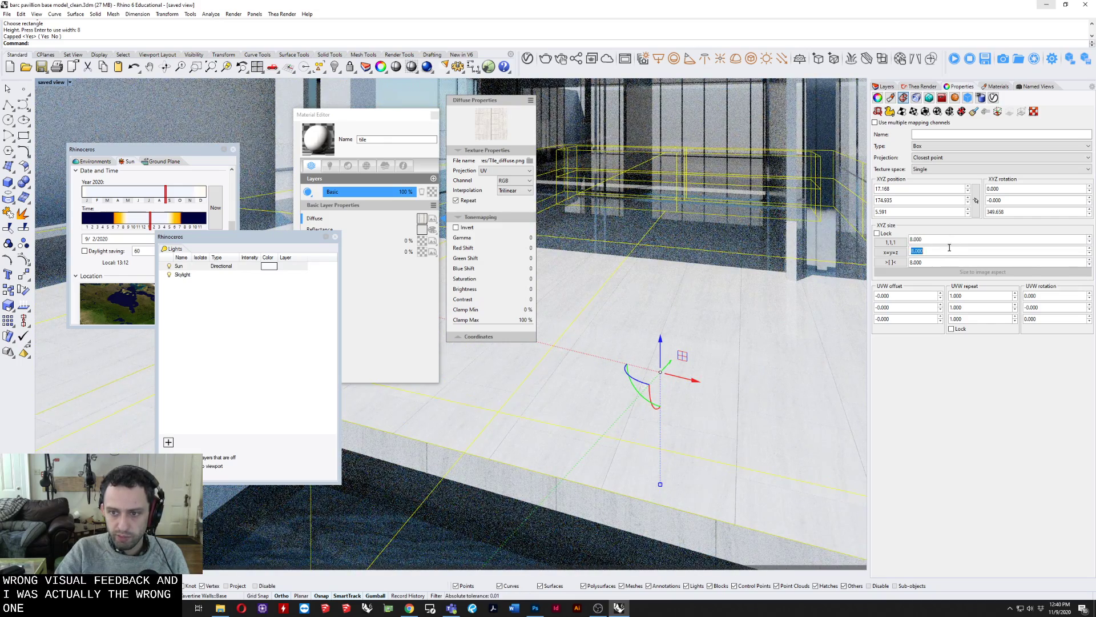
type("12")
key("Return")
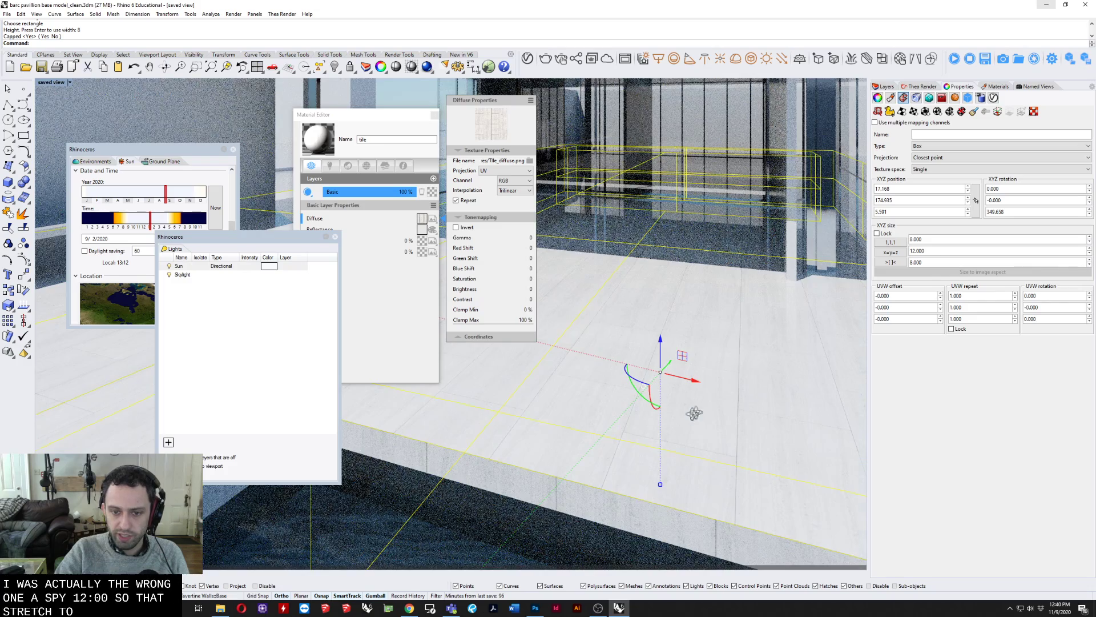
right_click_drag(695, 414, 789, 456)
scroll(710, 428, "down", 5)
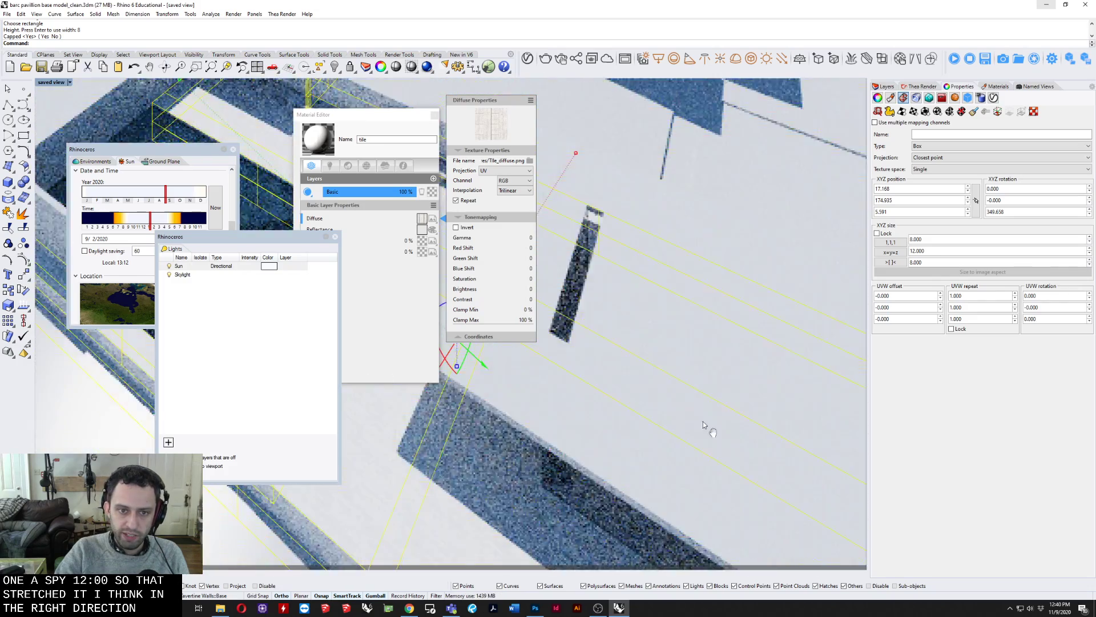
right_click_drag(710, 428, 631, 438)
scroll(588, 442, "up", 5)
scroll(630, 440, "up", 3)
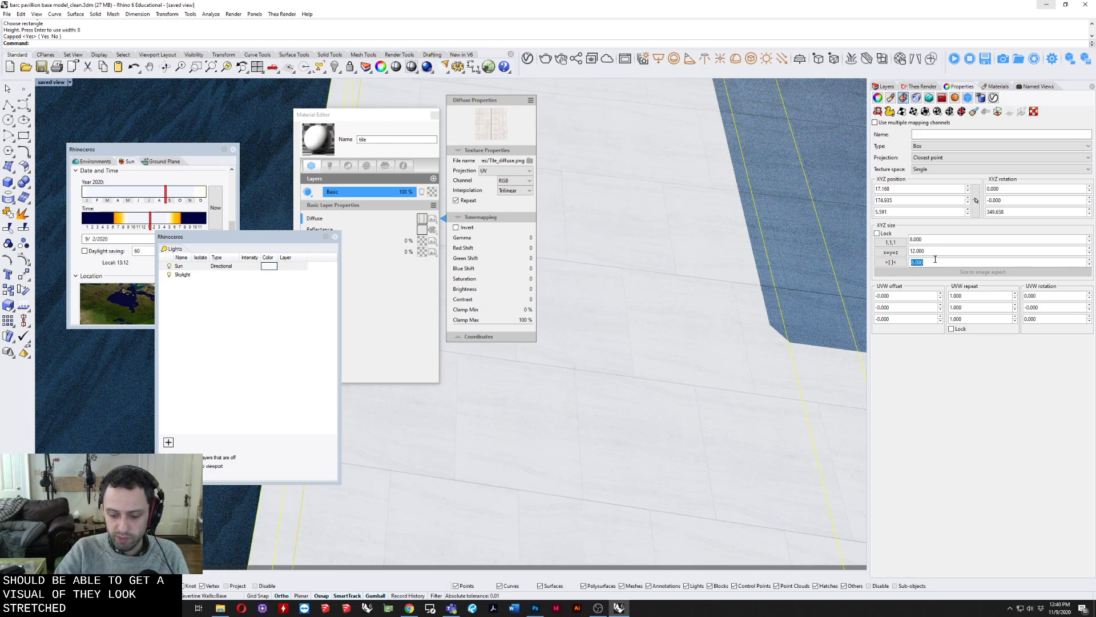
Step: Try a Z size of 12 for the base's box mapping and set it back to 8
type("12")
key("Return")
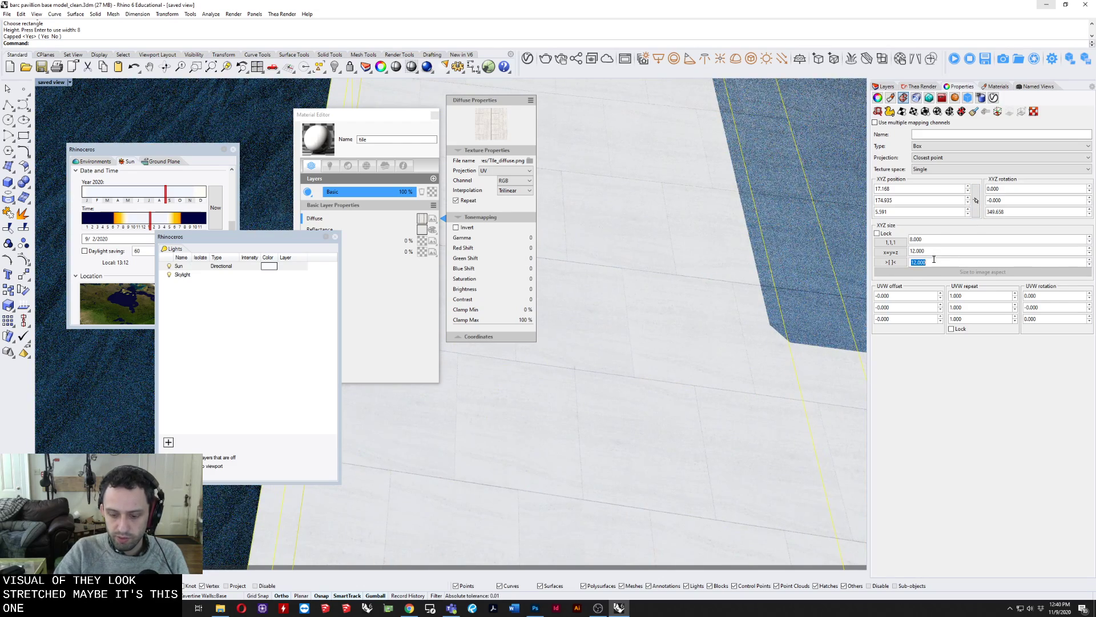
type("8")
key("Return")
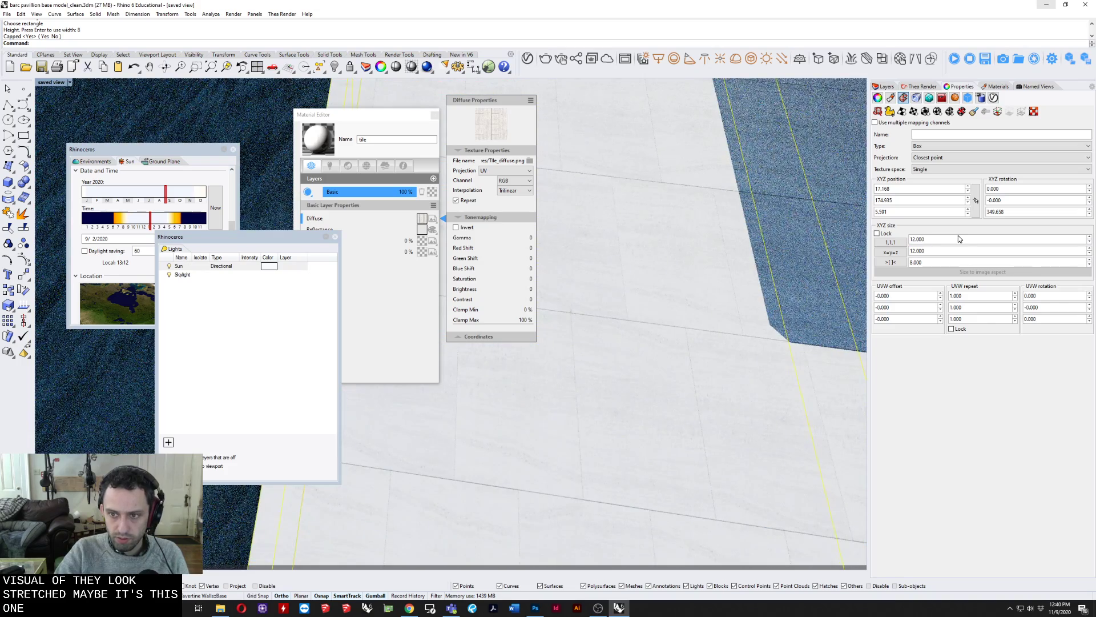
Step: Set the box mapping's X size to 8 and Y size to 24, and check the tile scale across the pavilion floor
key("Return")
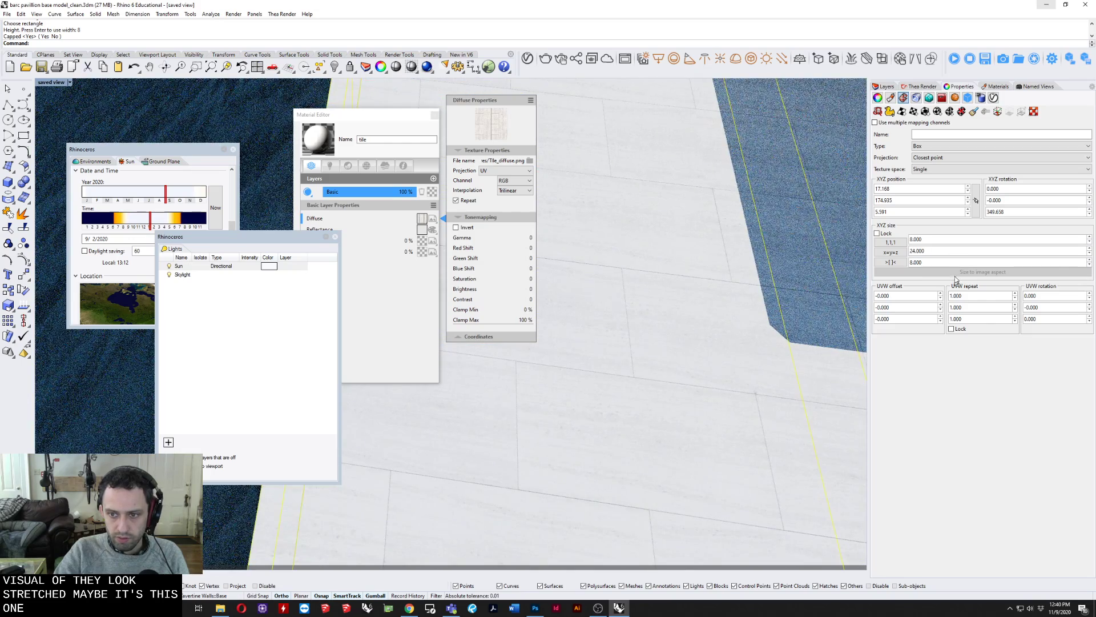
right_click_drag(712, 391, 609, 406)
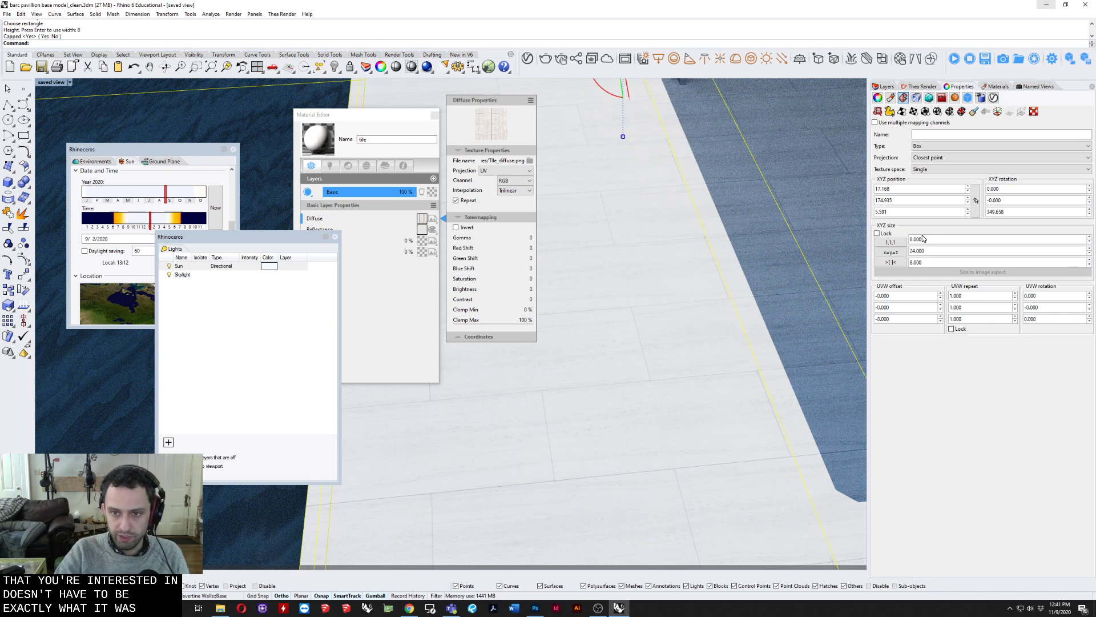
scroll(722, 301, "up", 3)
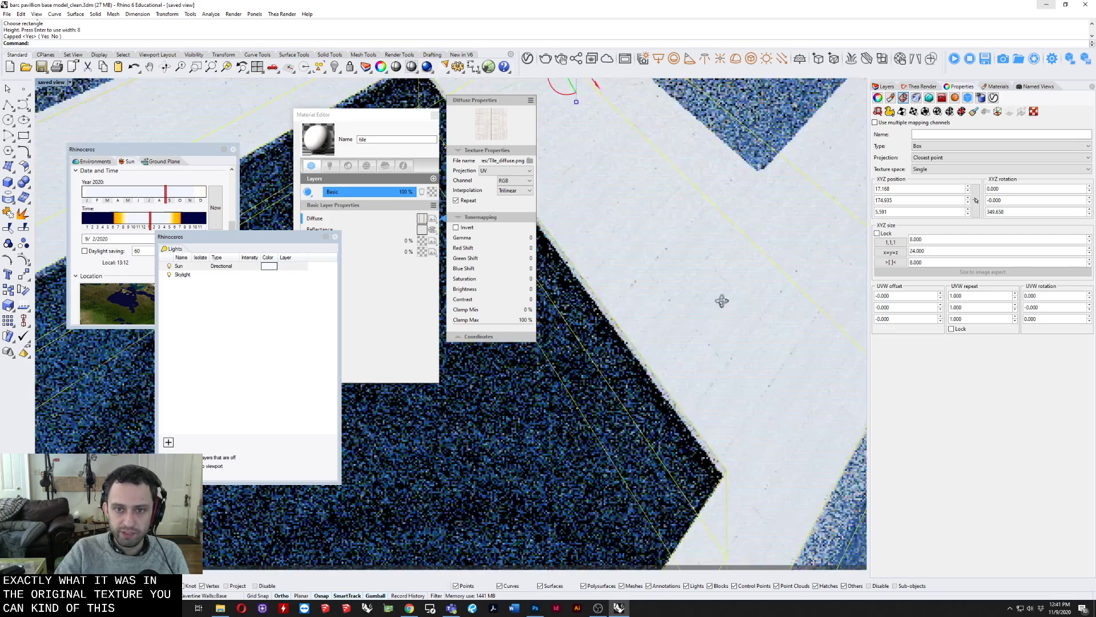
right_click_drag(722, 301, 678, 341)
right_click_drag(753, 336, 912, 305, "shift")
right_click_drag(717, 302, 562, 284)
right_click_drag(736, 319, 799, 366, "shift")
right_click_drag(731, 399, 625, 399)
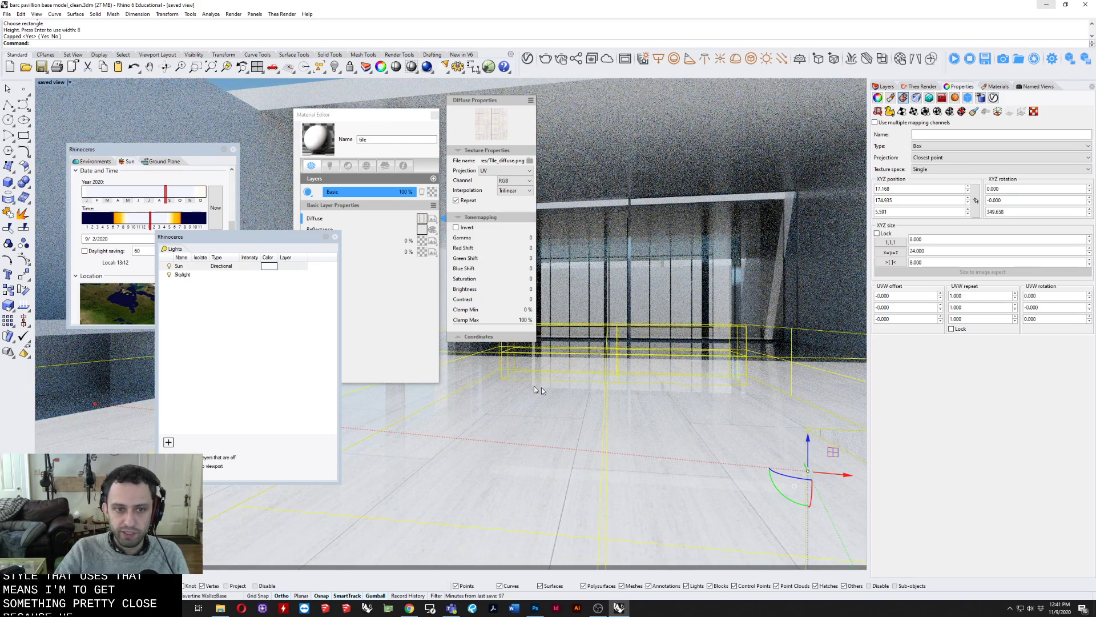
Step: Try roughness values of about 53% and 16% on the tile material's basic layer
left_click_drag(341, 115, 398, 195)
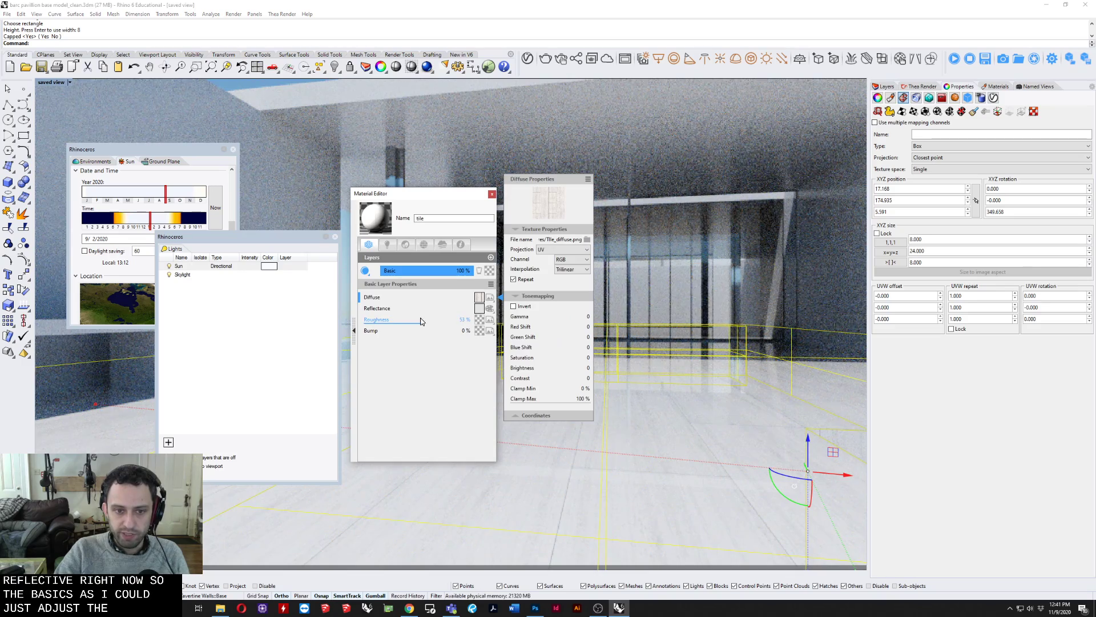
left_click_drag(408, 322, 422, 321)
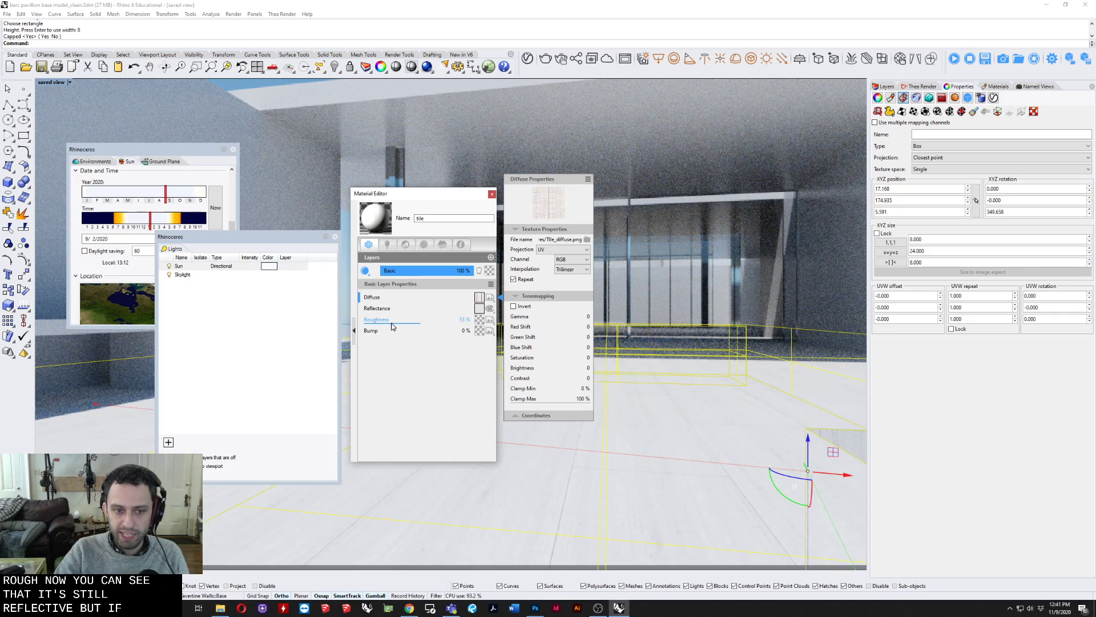
left_click_drag(390, 324, 381, 324)
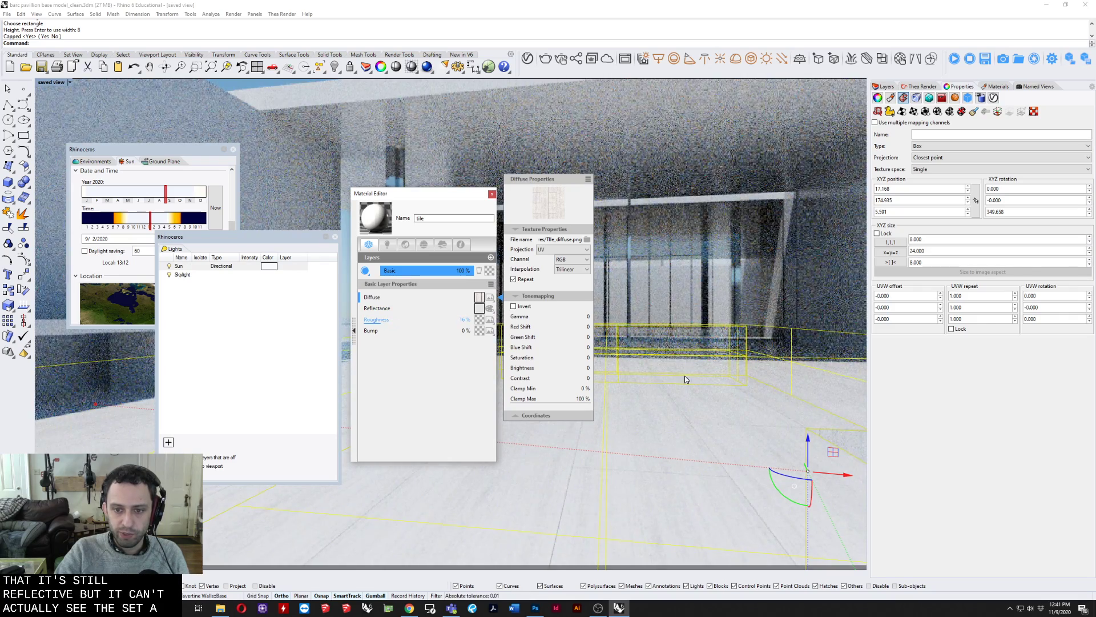
Step: Move the Material Editor clear of the floor preview and set the tile material's roughness to 11%
left_click_drag(428, 193, 95, 116)
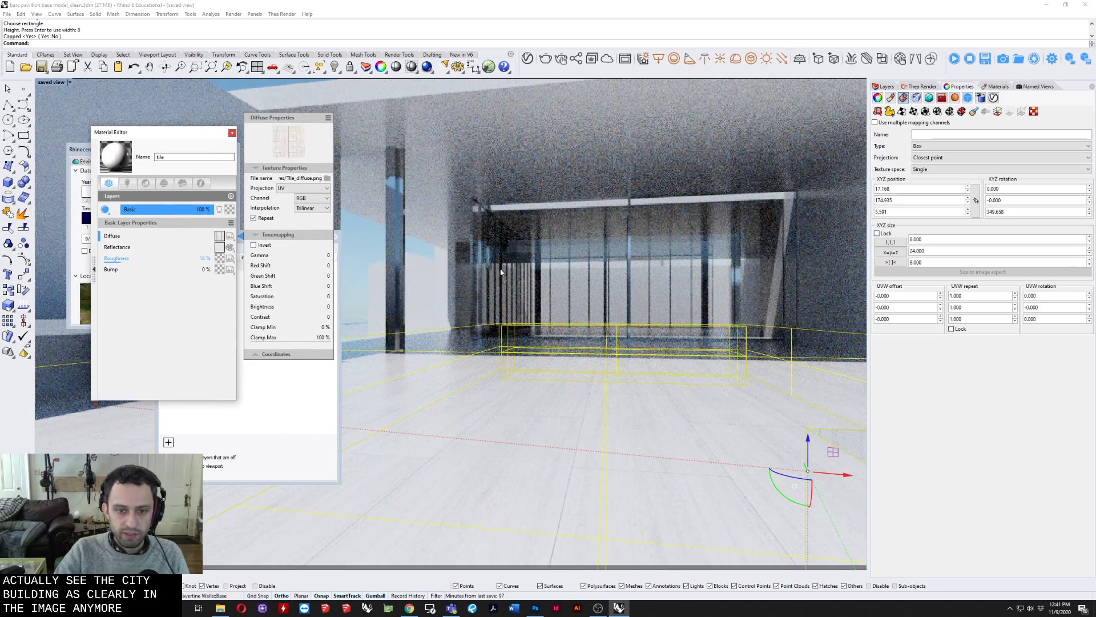
left_click(120, 260)
left_click_drag(119, 262, 115, 262)
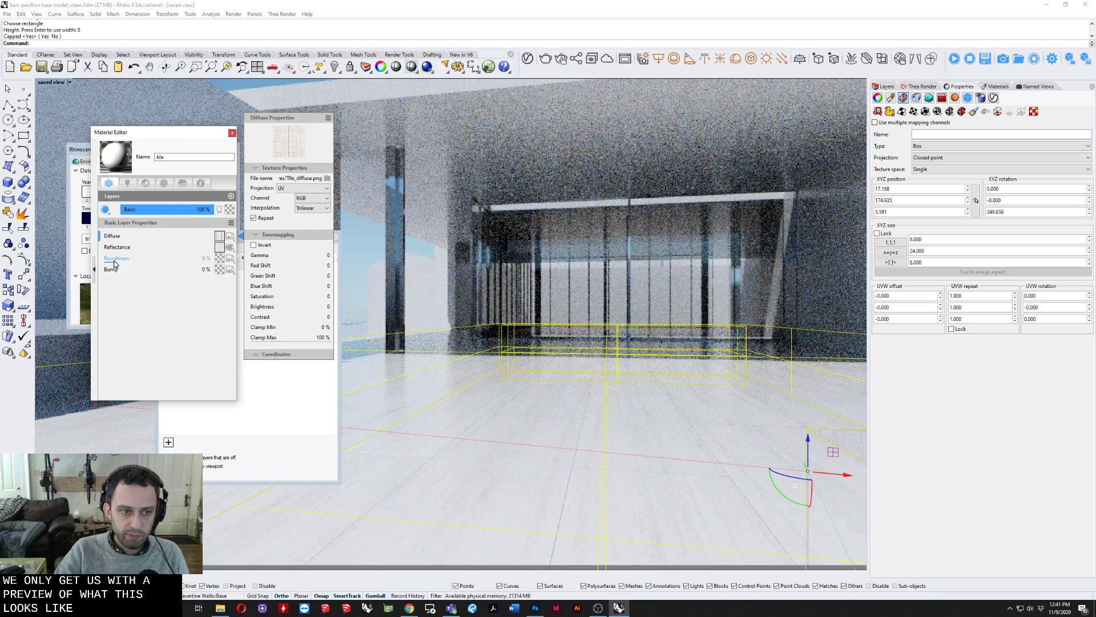
left_click_drag(116, 263, 113, 263)
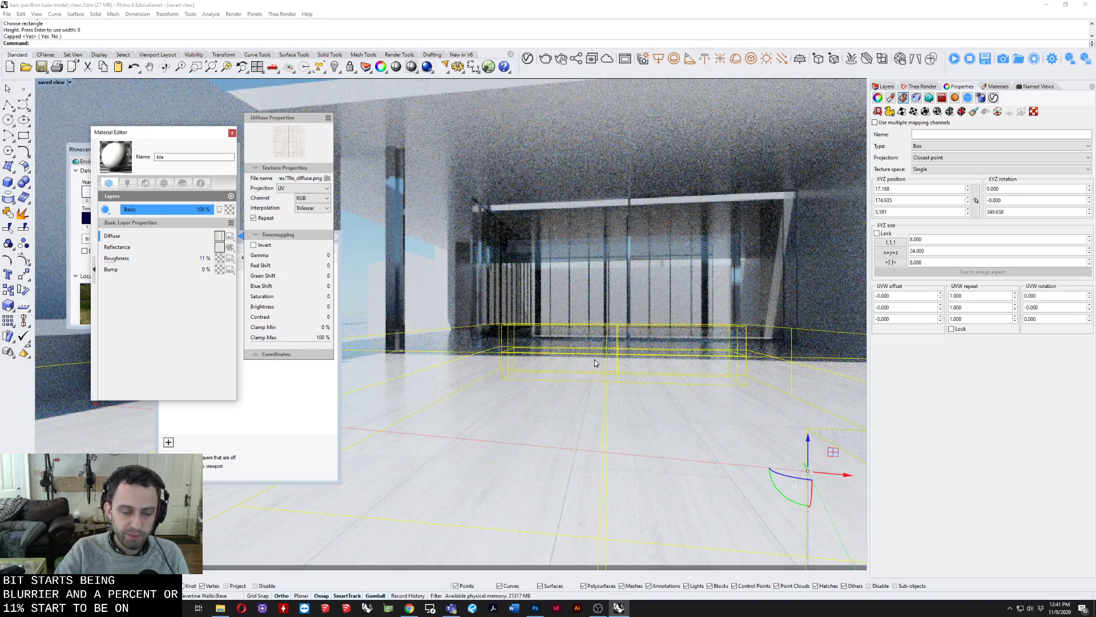
Step: Load the Tile_roughness image as a bitmap texture for the tile material's roughness
left_click(231, 260)
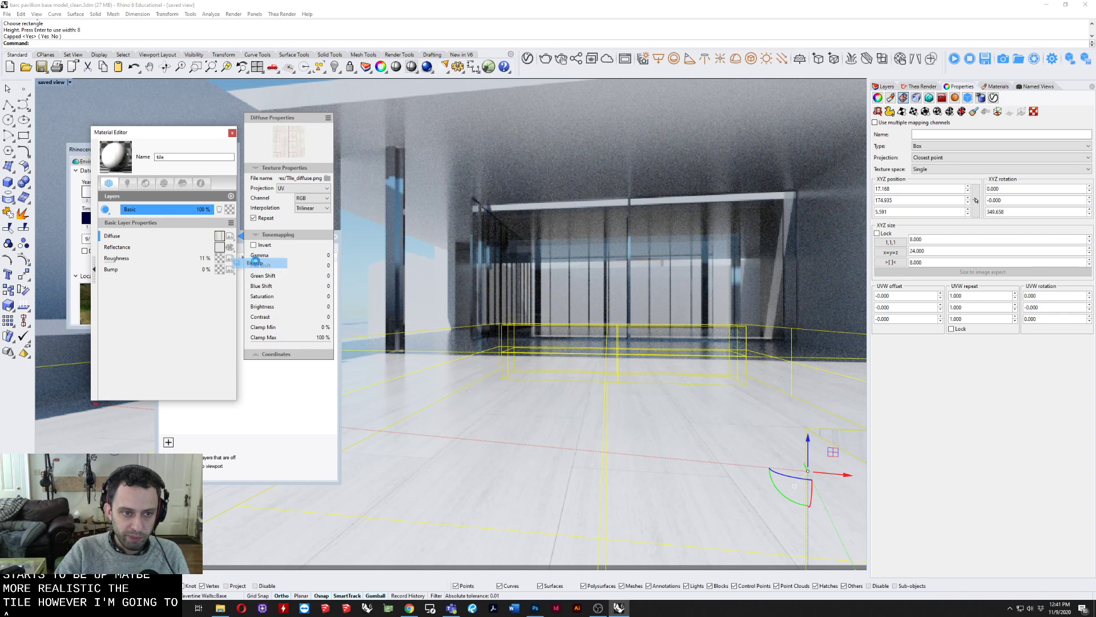
left_click(256, 269)
left_click(241, 274)
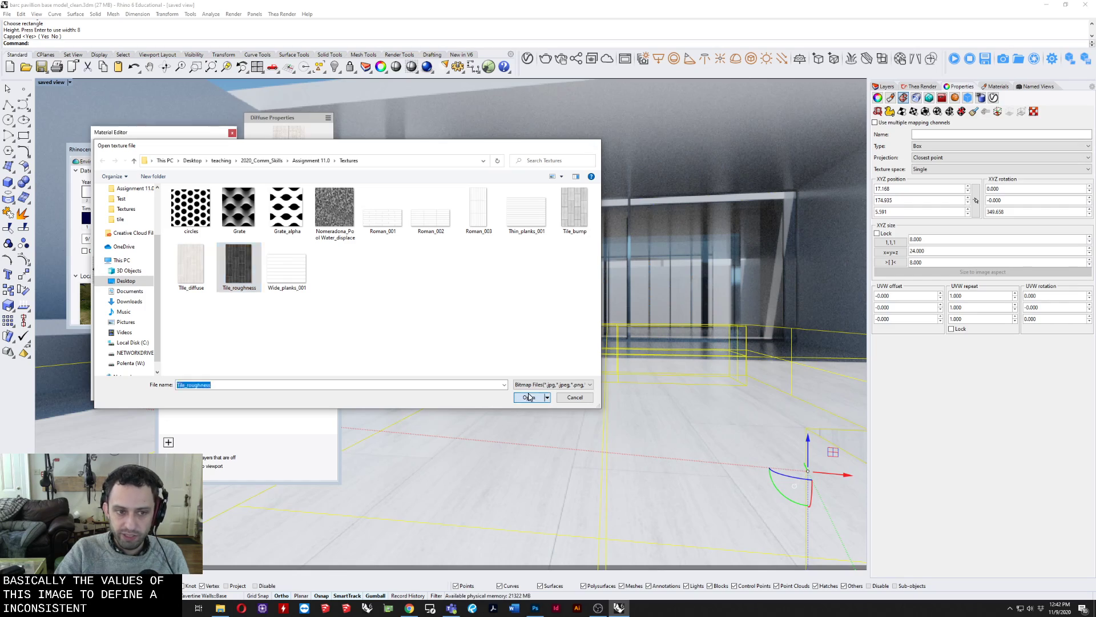
left_click(529, 397)
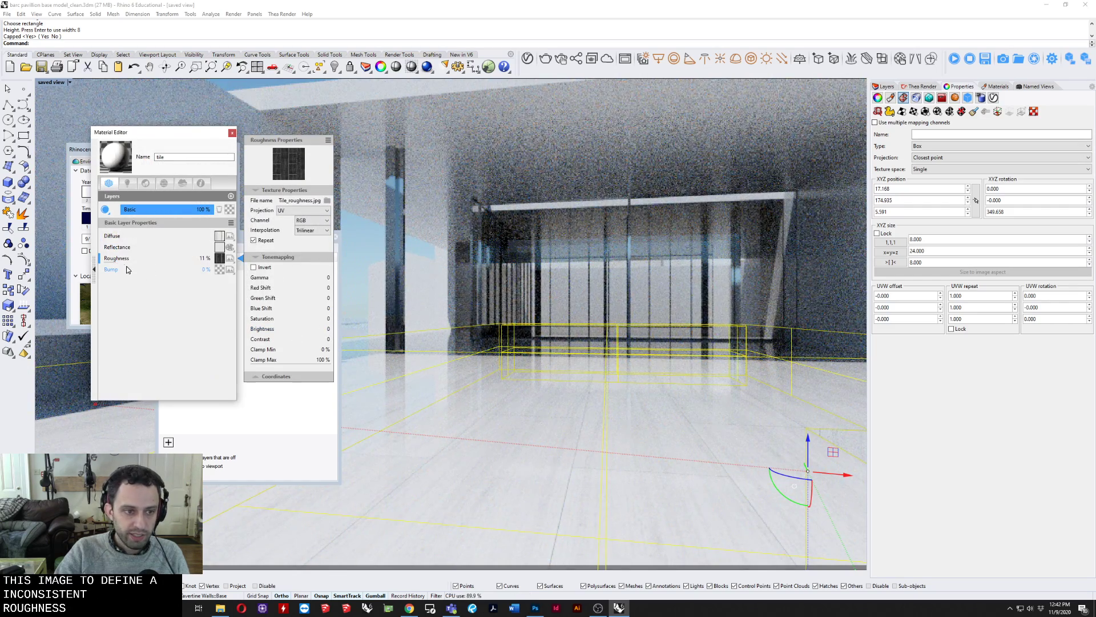
Step: Raise the tile material's roughness to 85% and deselect the base to preview the floor
left_click_drag(124, 262, 196, 264)
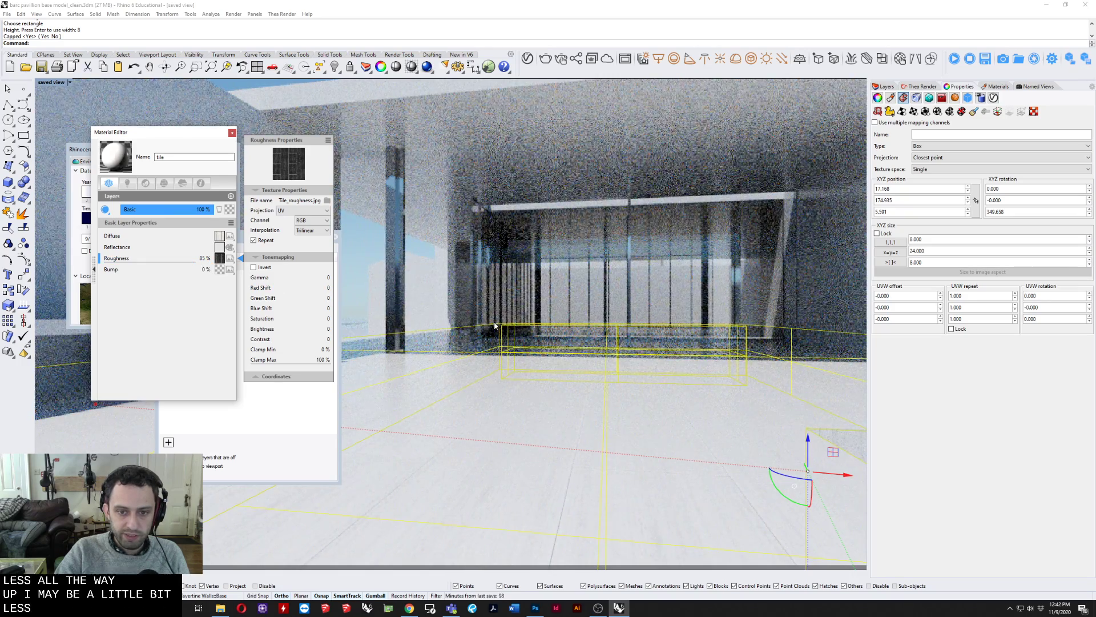
right_click_drag(592, 341, 579, 407)
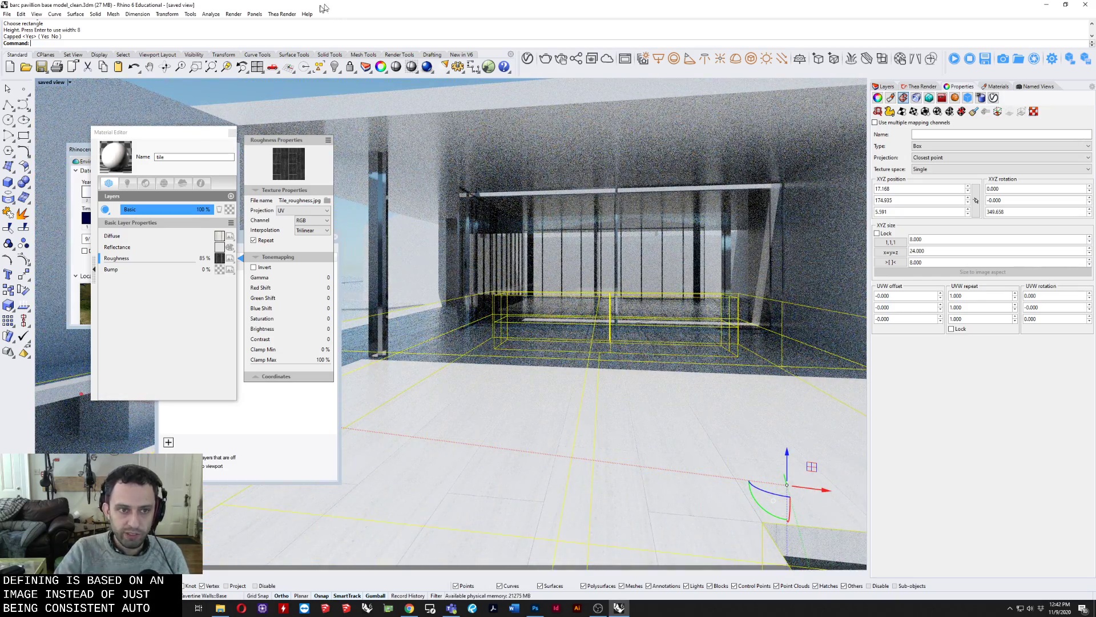
left_click(217, 89)
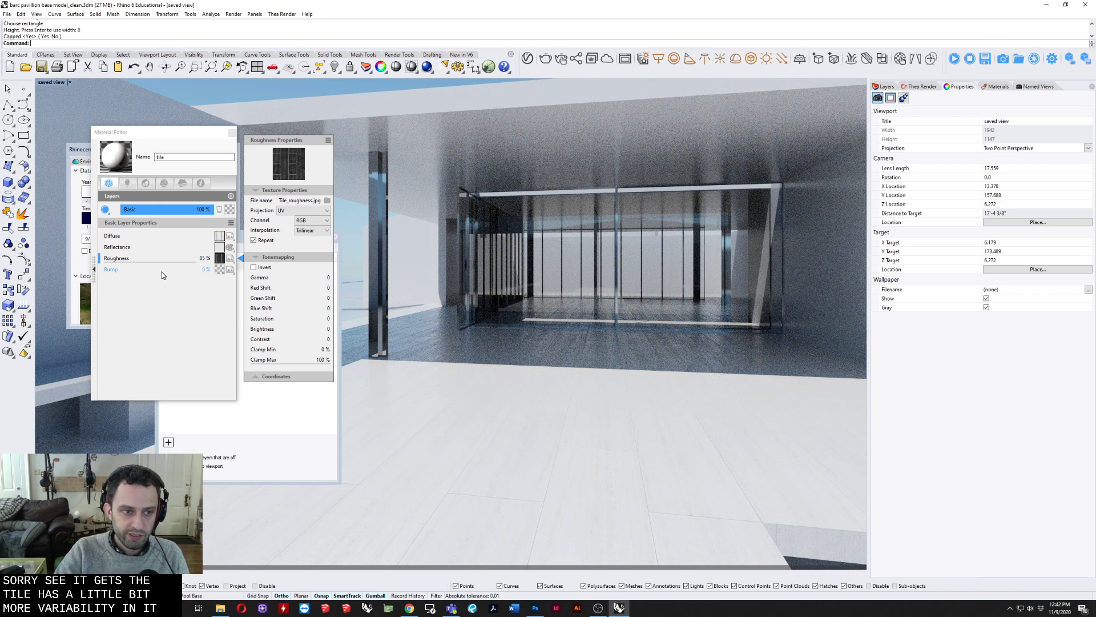
Step: Lower the tile material's roughness in stages to 54% for a more reflective floor
left_click(180, 262)
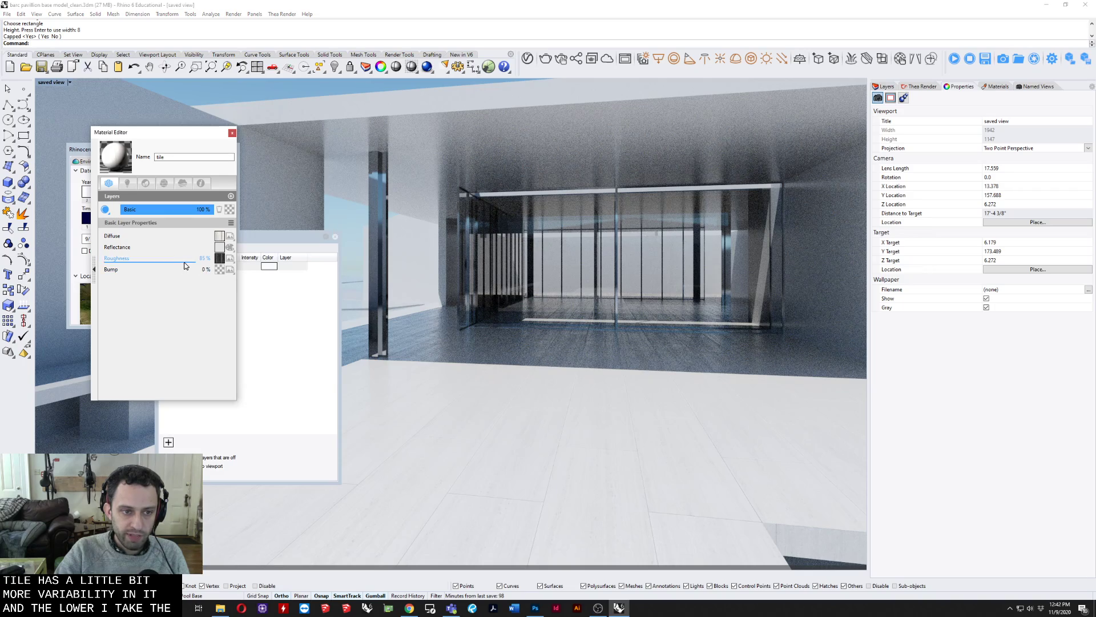
left_click(182, 264)
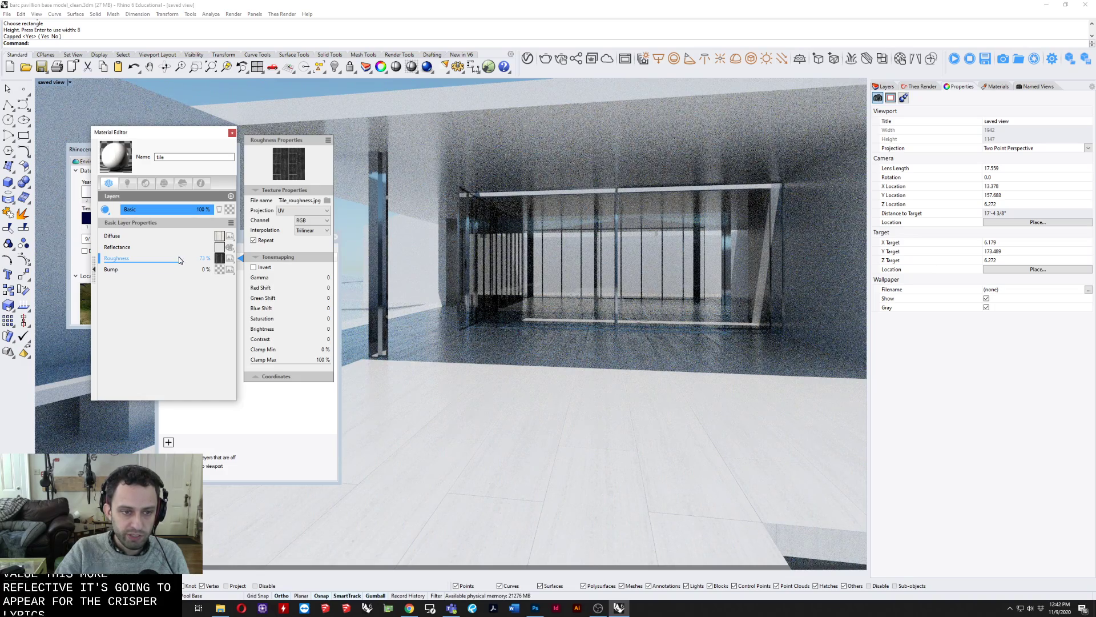
left_click(166, 264)
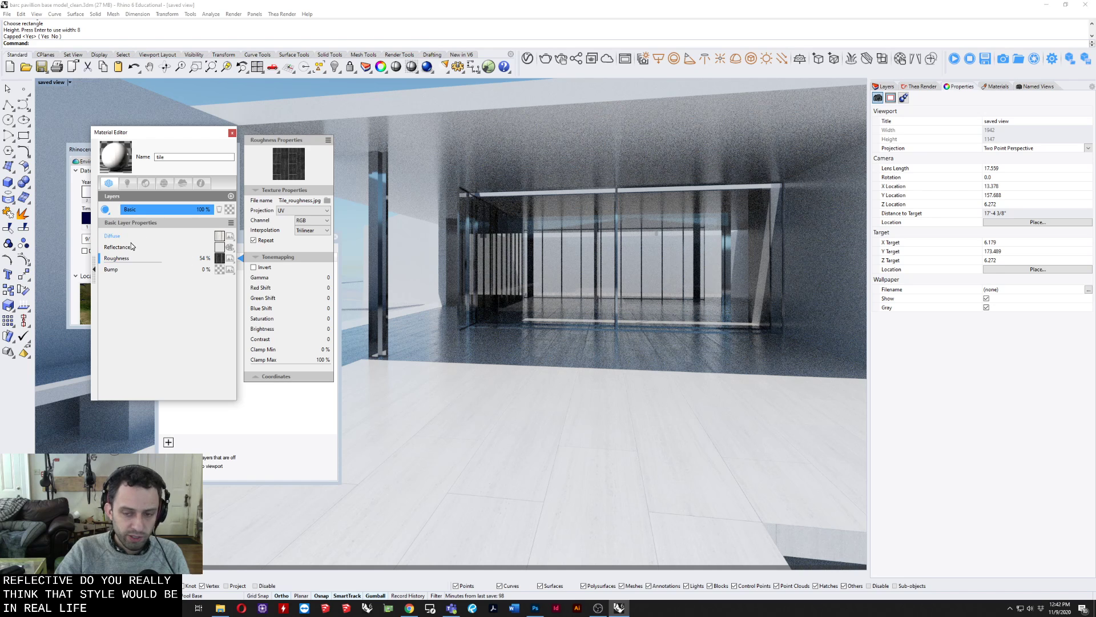
Step: Load the Tile_bump image as a bitmap texture for the tile material's bump
left_click(230, 269)
left_click(253, 272)
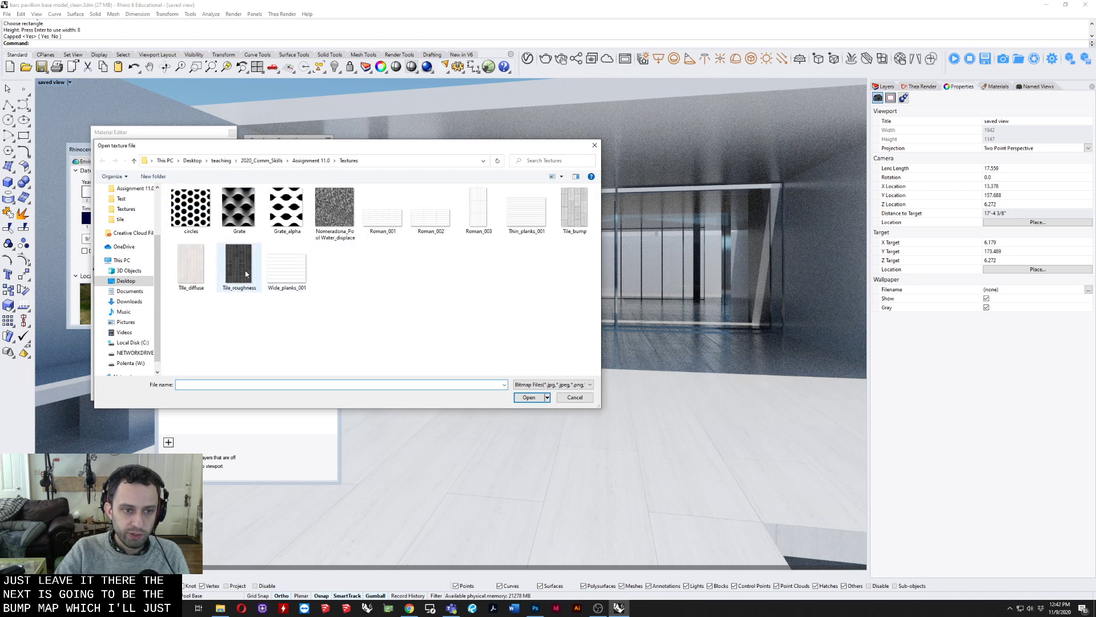
left_click(574, 208)
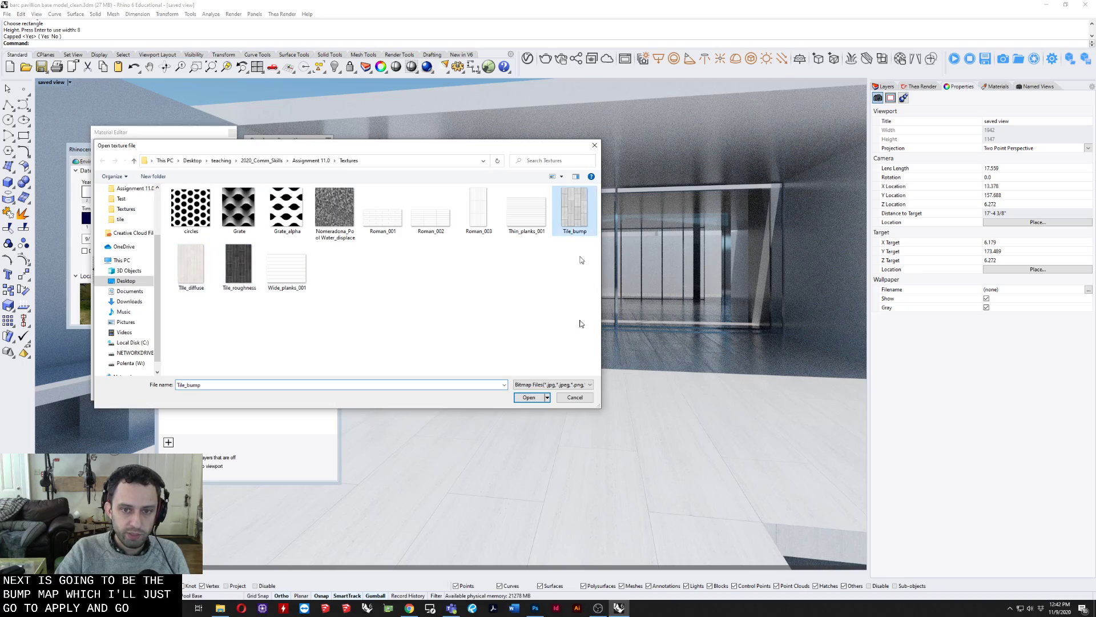
left_click(529, 397)
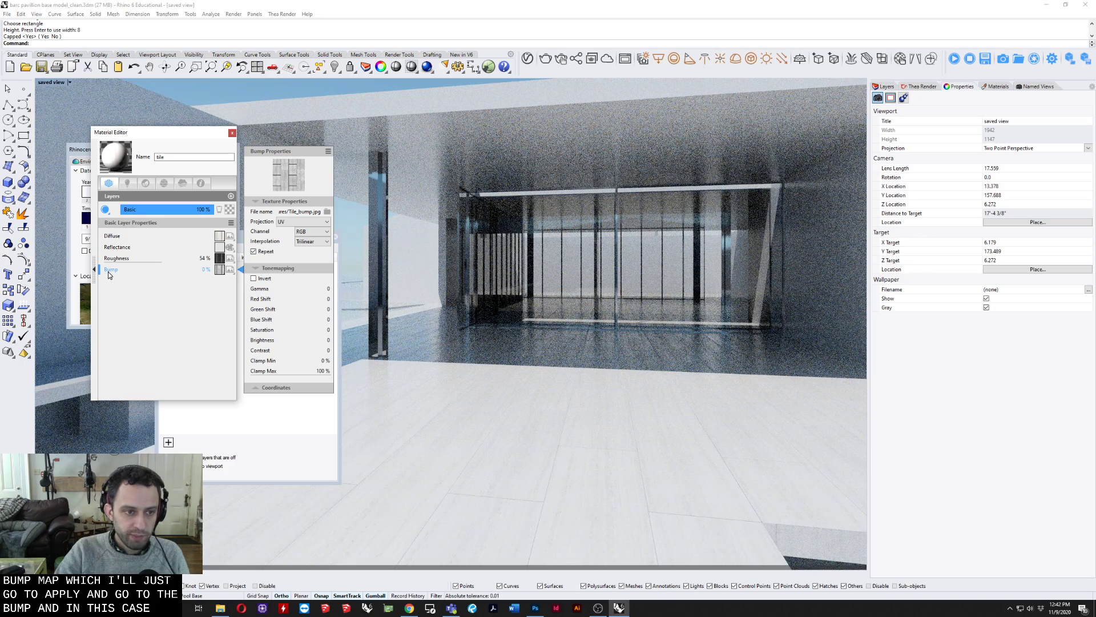
Step: Compare the tile material's bump on the floor at 6%, 0% and 24%
left_click_drag(111, 274, 113, 274)
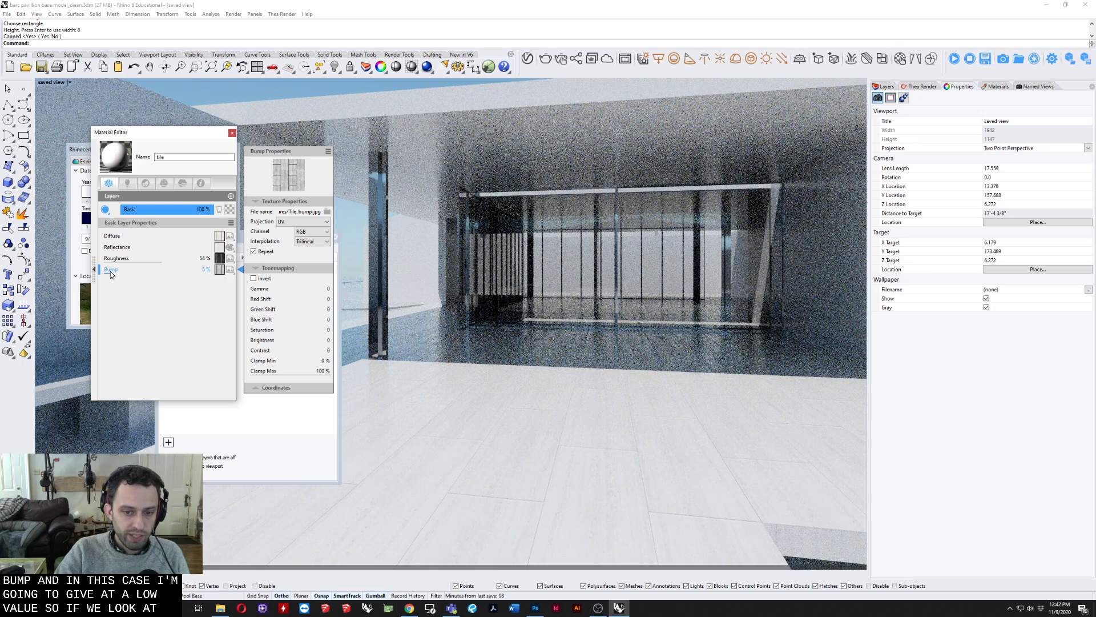
left_click_drag(67, 276, 67, 276)
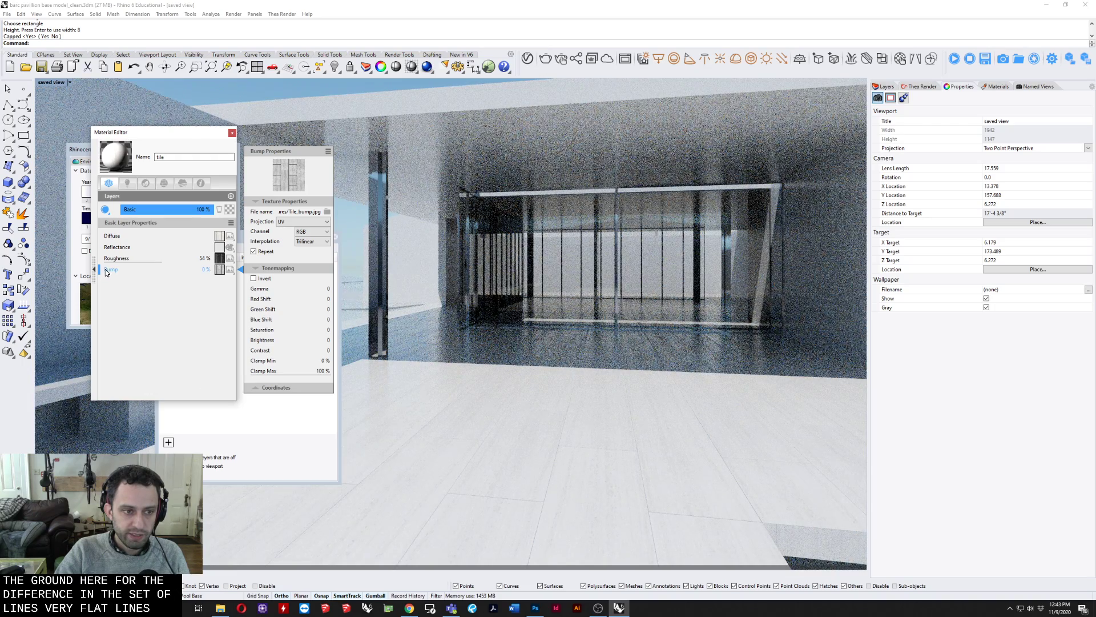
left_click_drag(130, 270, 129, 269)
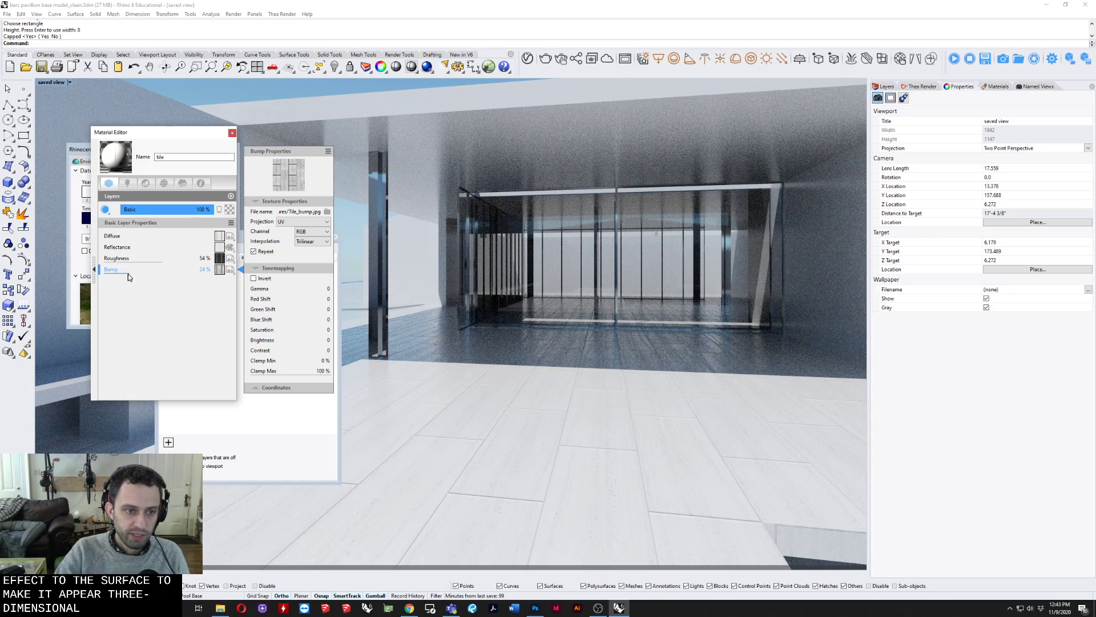
Step: Raise the tile material's bump to 96% and examine the exaggerated relief from close to the floor
left_click_drag(129, 272, 208, 279)
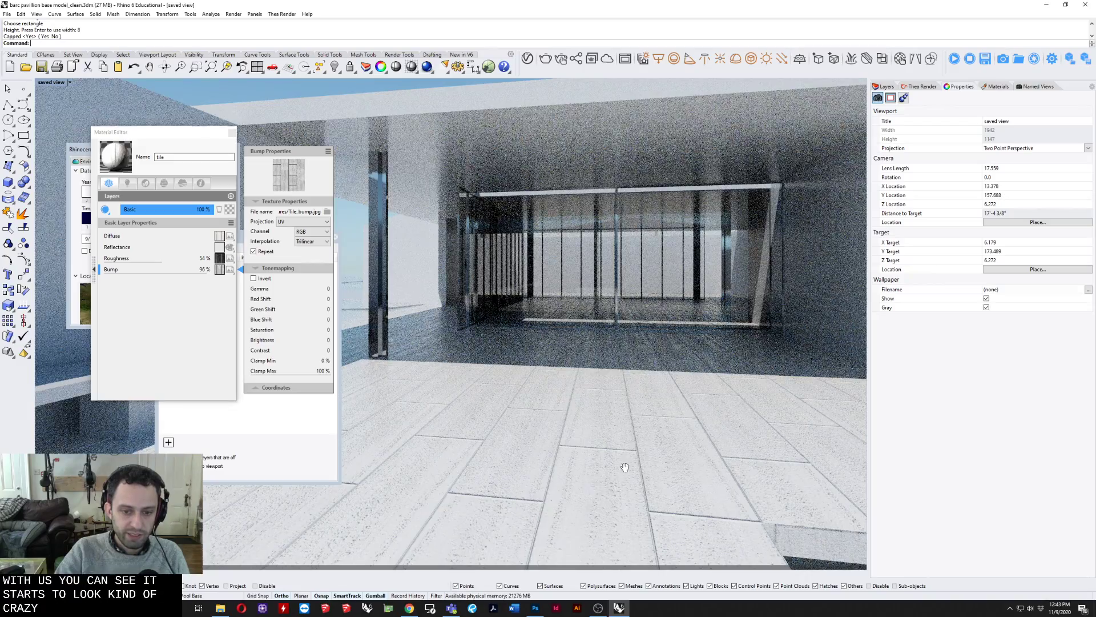
right_click_drag(591, 492, 556, 455, "shift")
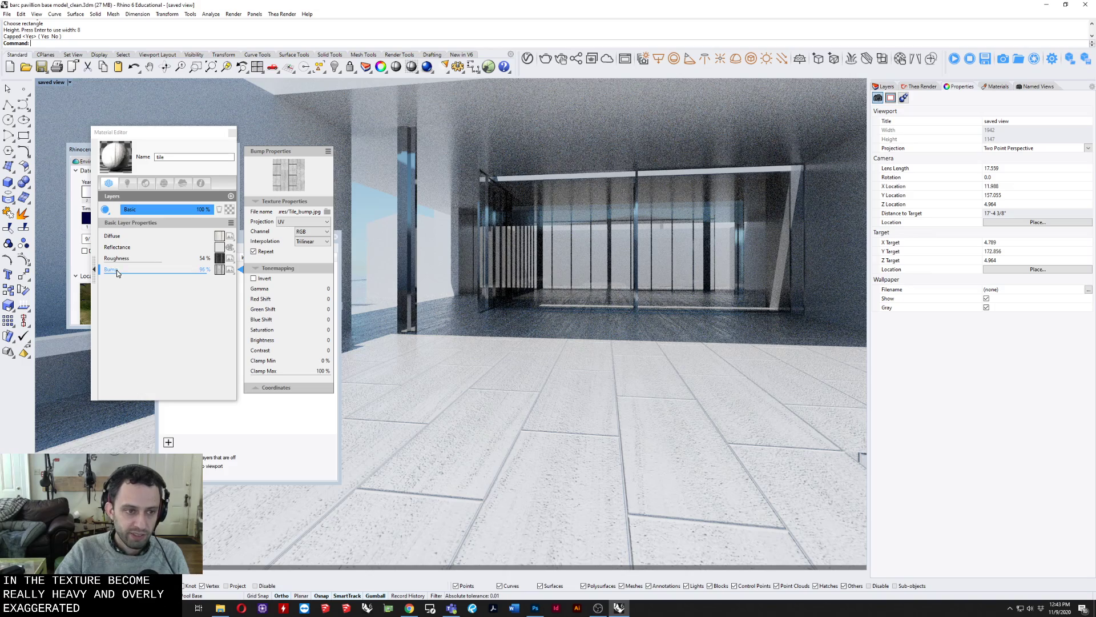
mouse_move(528, 358)
right_mouse_down()
mouse_move(533, 333)
mouse_move(534, 344)
right_mouse_up()
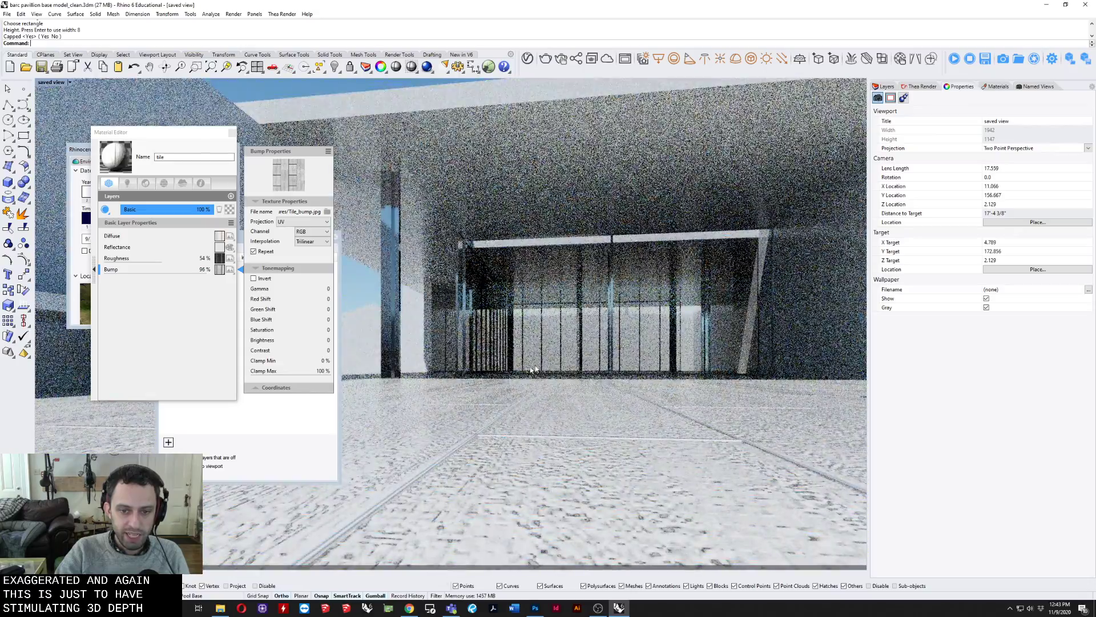
right_click_drag(502, 421, 528, 421, "shift")
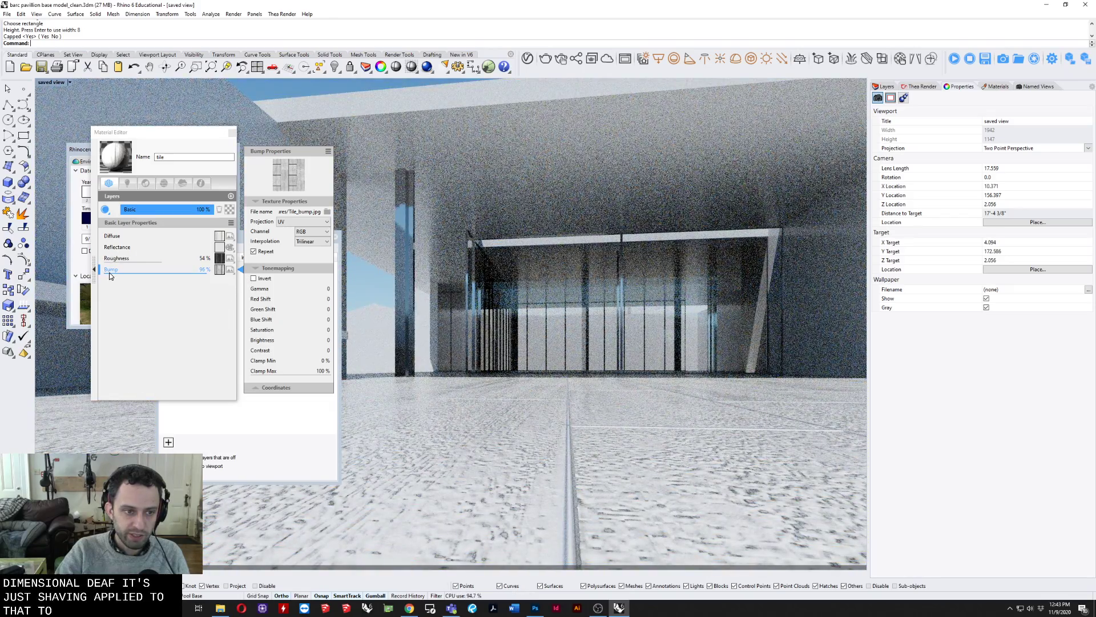
Step: Lower the tile material's bump to 7% for a subtler relief on the floor
left_click(113, 274)
left_click(112, 272)
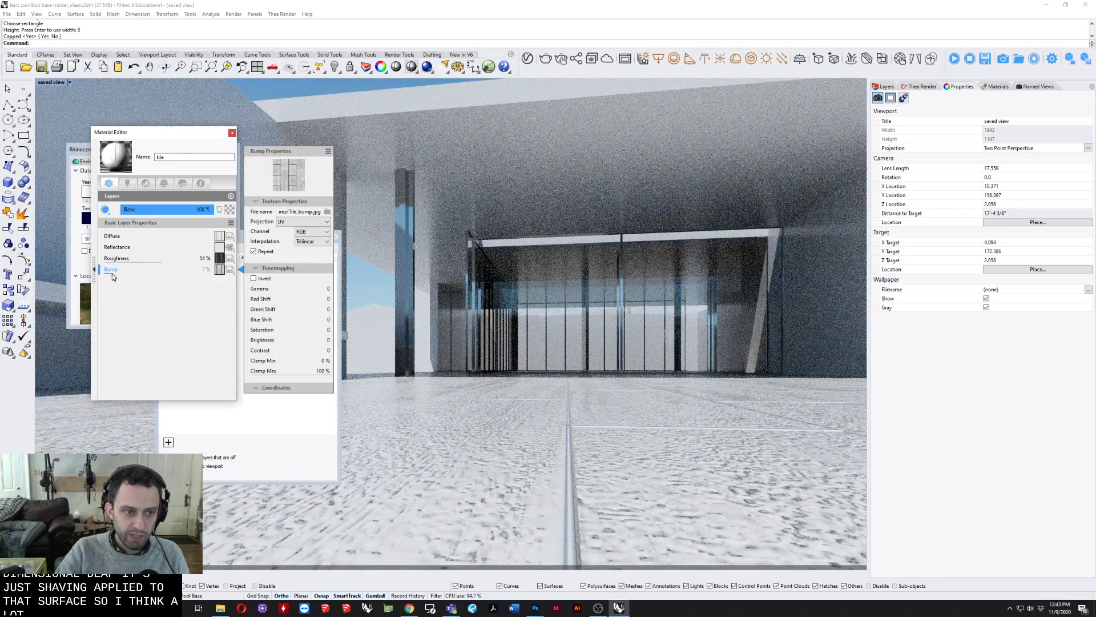
left_click(124, 275)
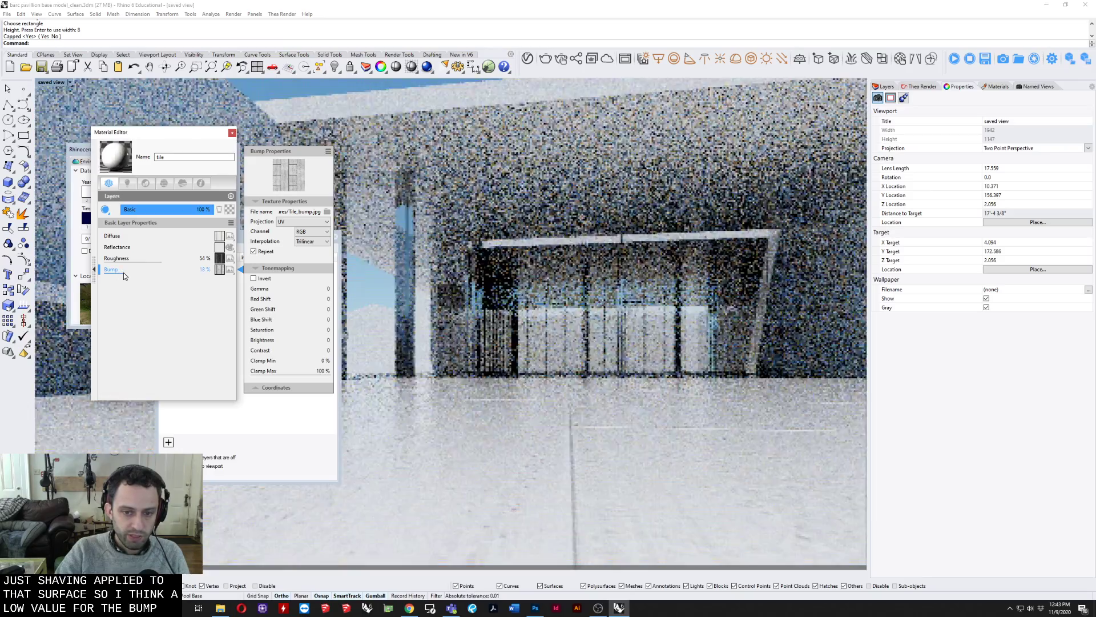
left_click_drag(115, 276, 117, 276)
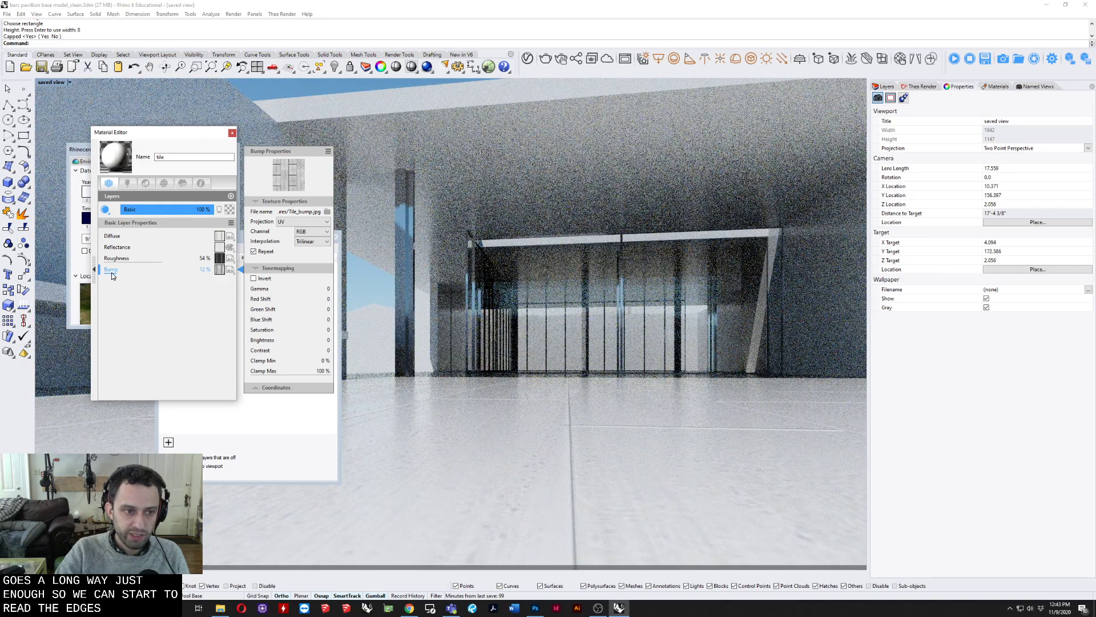
left_click(111, 272)
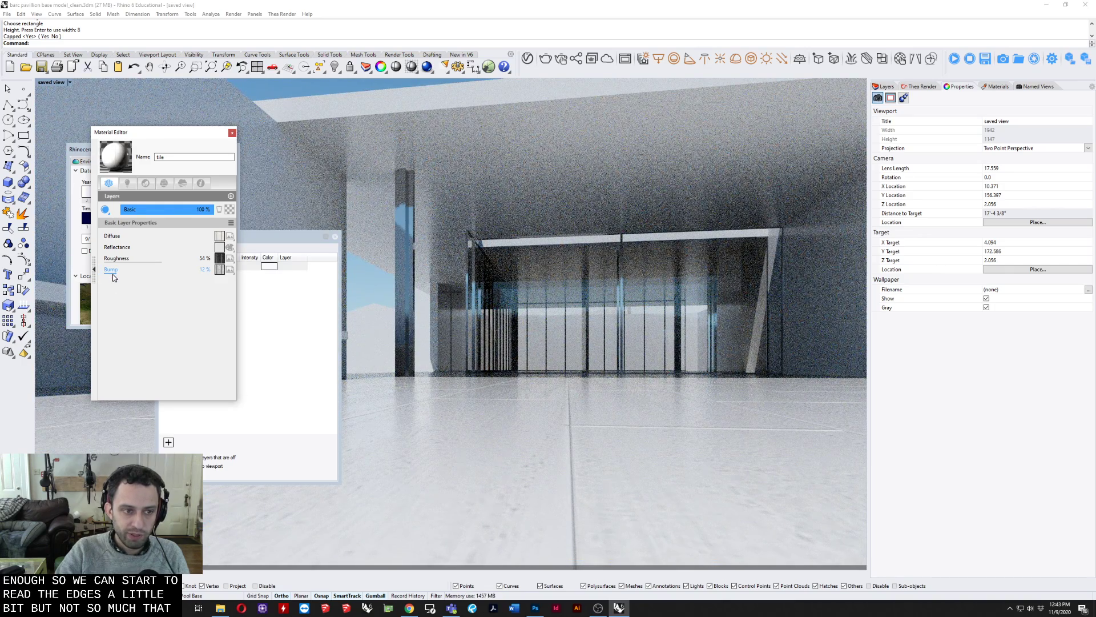
left_click_drag(113, 275, 111, 275)
Step: Examine the floor reflections in front of the glass walls and set the tile material's roughness to 52%
right_click_drag(655, 294, 663, 411)
right_click_drag(602, 426, 435, 424)
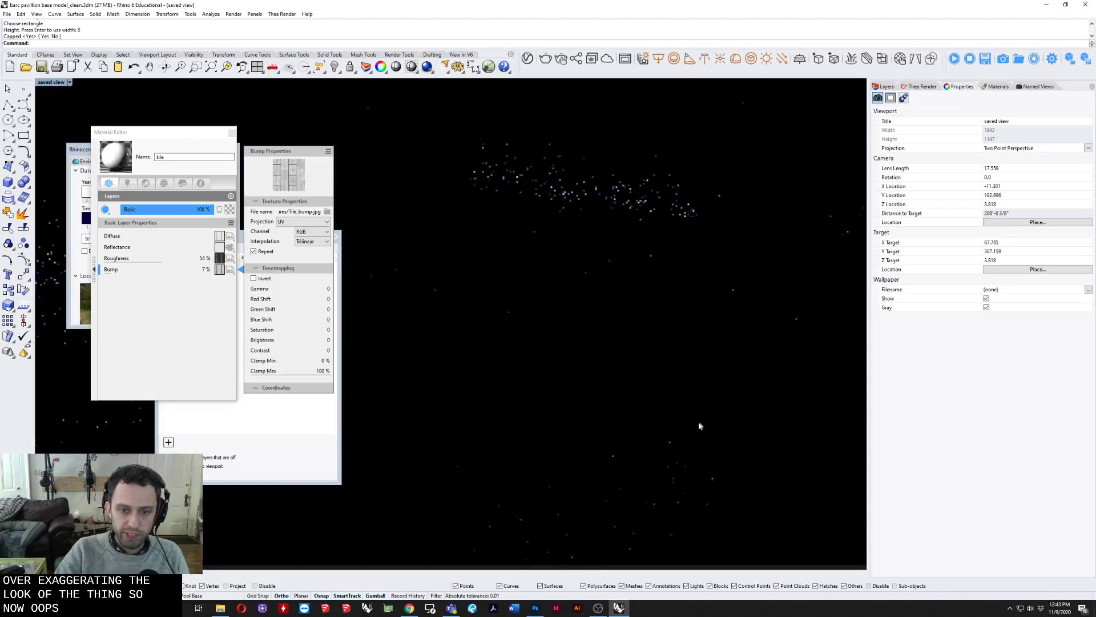
right_click_drag(700, 423, 692, 421)
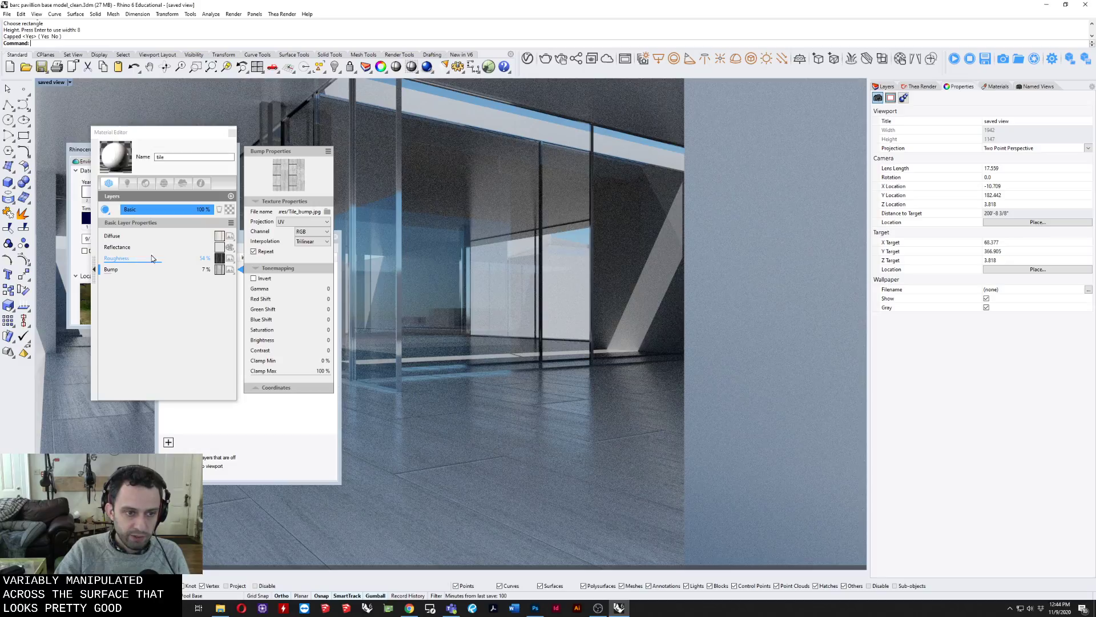
left_click_drag(152, 258, 159, 260)
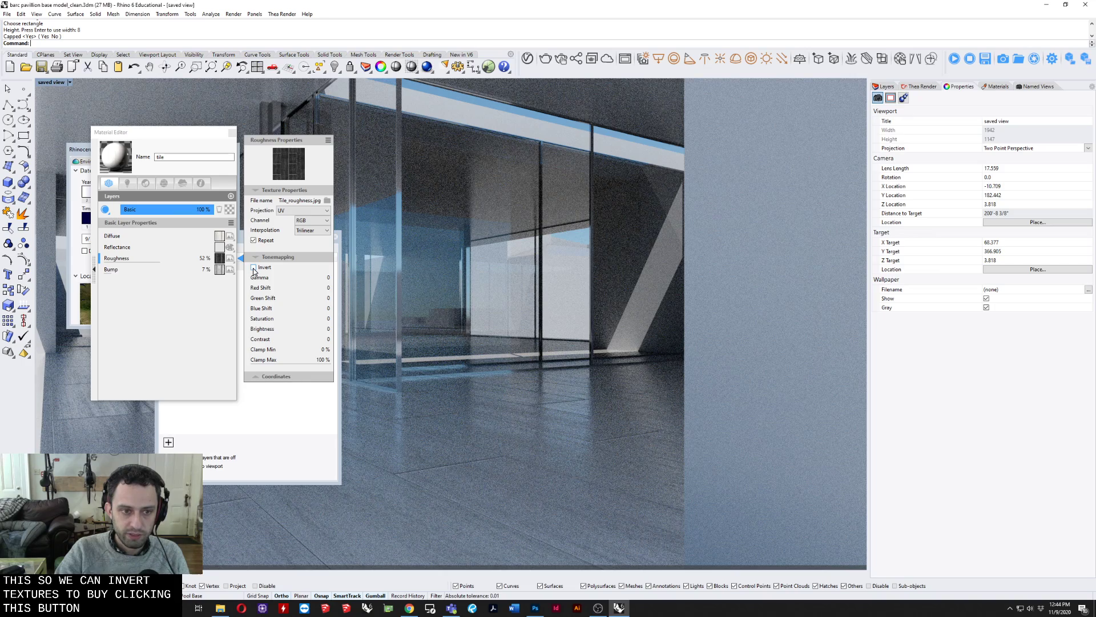
Step: Switch the saved view from the Thea render to Shaded display, keeping the tile material editor open
mouse_move(153, 126)
left_mouse_down()
mouse_move(192, 121)
mouse_move(145, 118)
left_mouse_up()
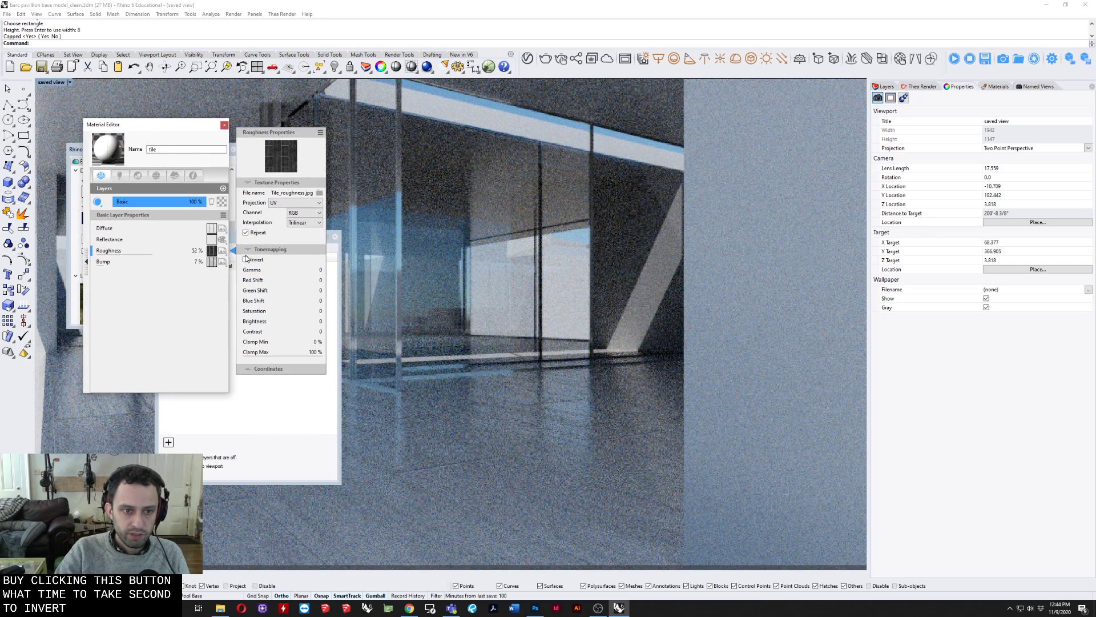
right_click(49, 84)
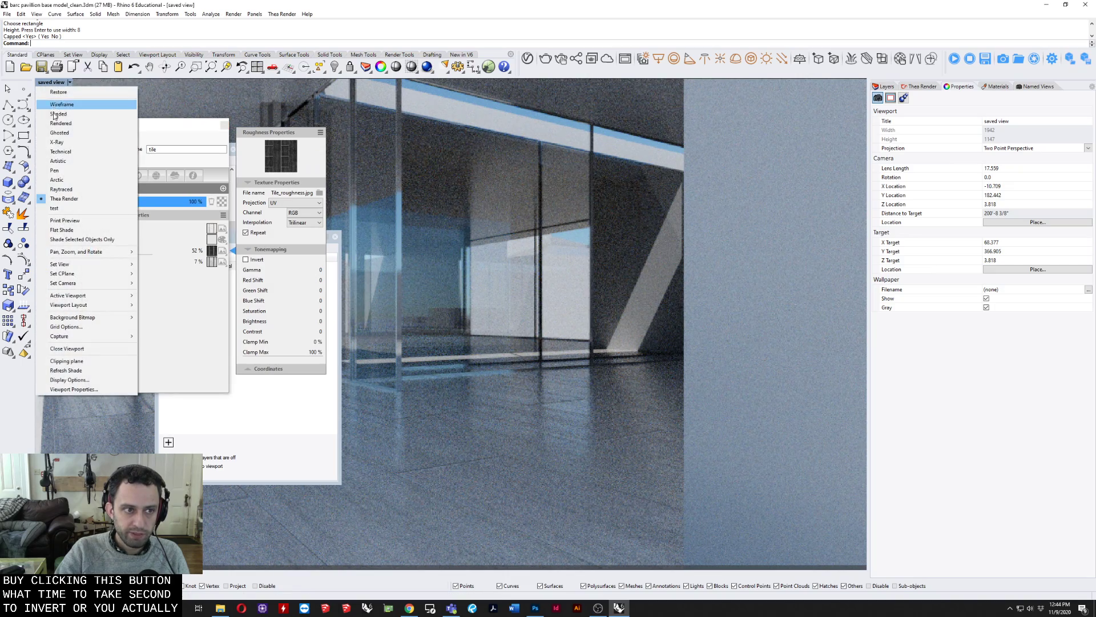
left_click(56, 114)
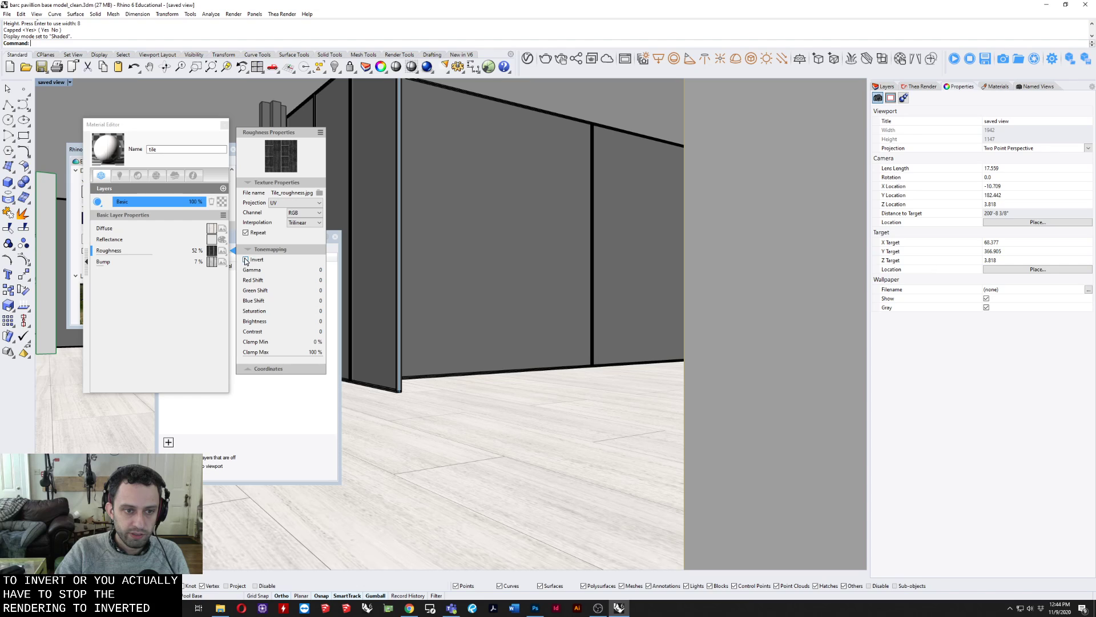
Step: Try inverting the tile material's roughness texture, and turn the inversion back off
left_click(310, 138)
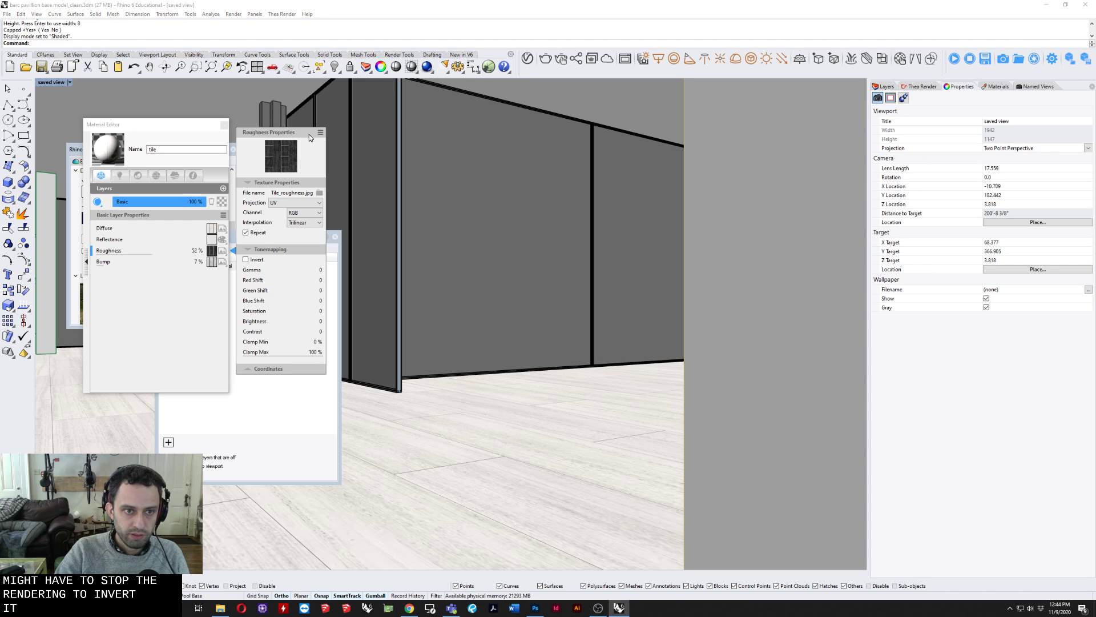
left_click(247, 259)
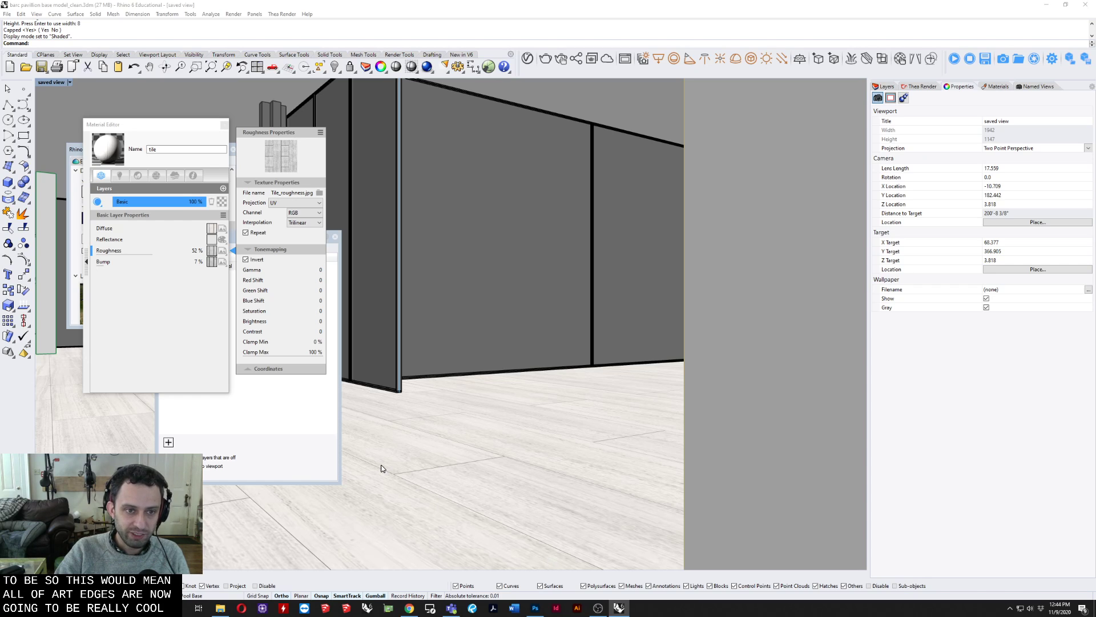
left_click(246, 261)
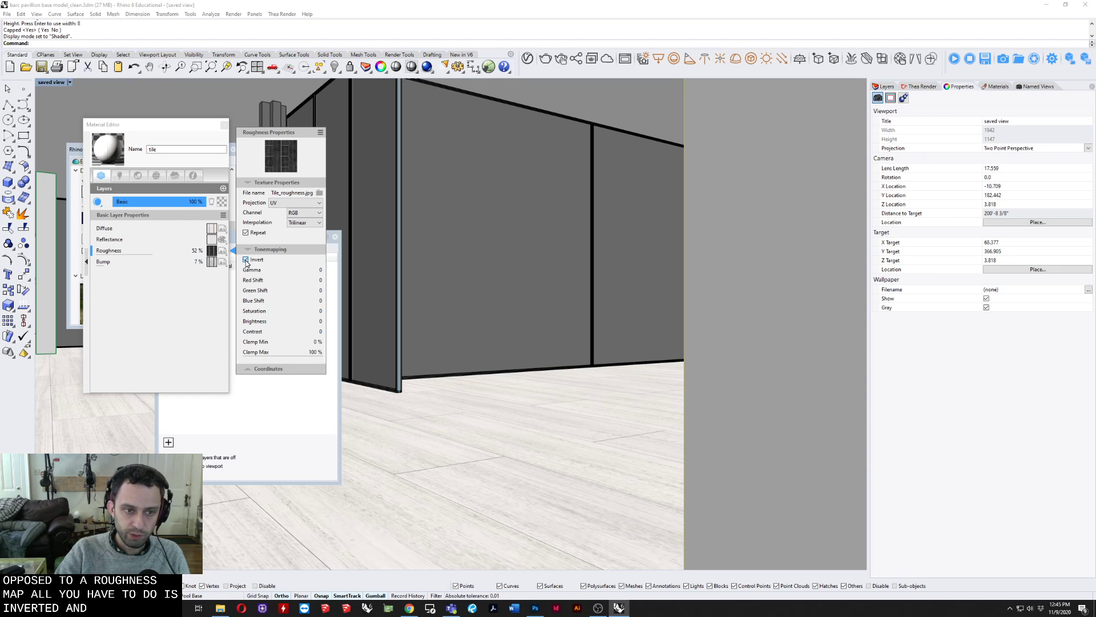
Step: Create a small vertical plane surface on the tiled base between the pool corner and the roofed pavilion
right_click_drag(542, 278, 714, 218, "shift")
scroll(712, 220, "down", 6)
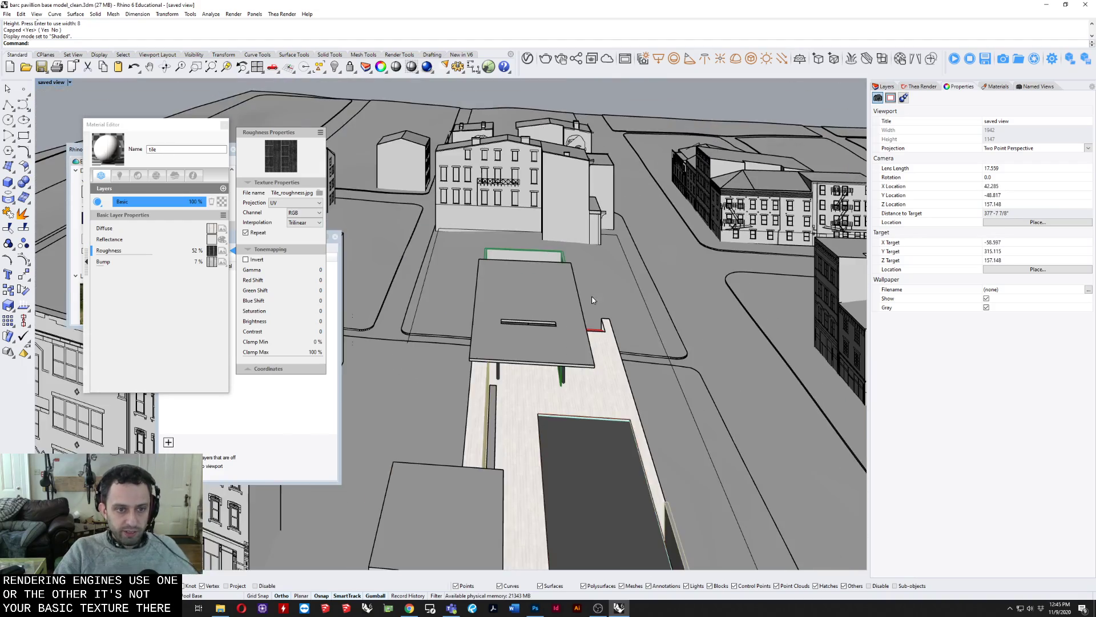
right_click_drag(597, 308, 628, 228, "shift")
scroll(550, 318, "up", 7)
right_click_drag(548, 317, 46, 293)
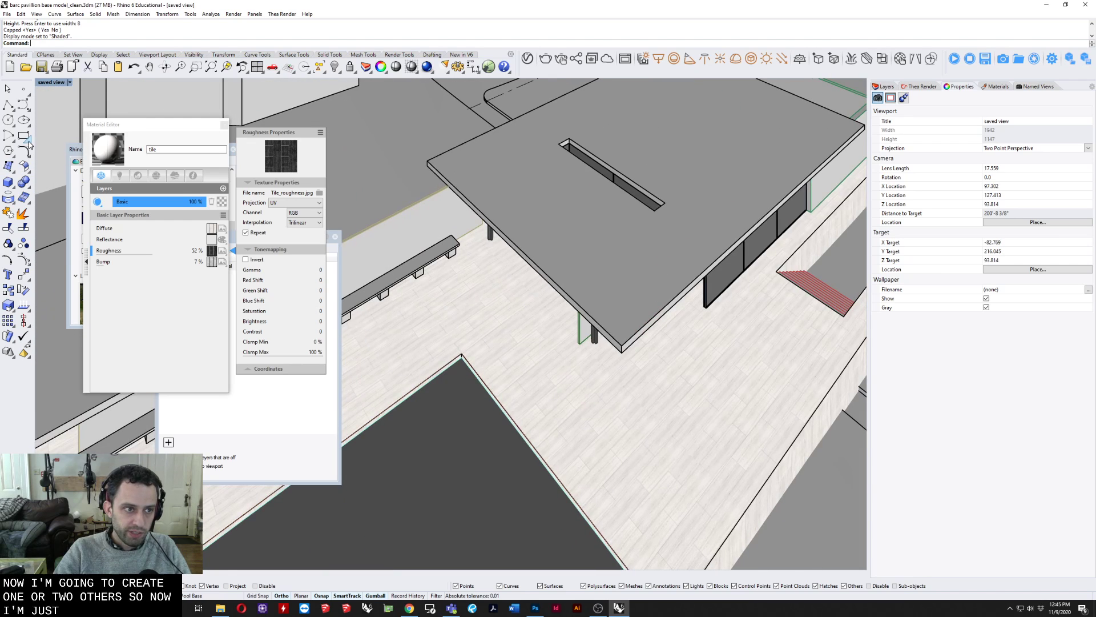
left_click(11, 185)
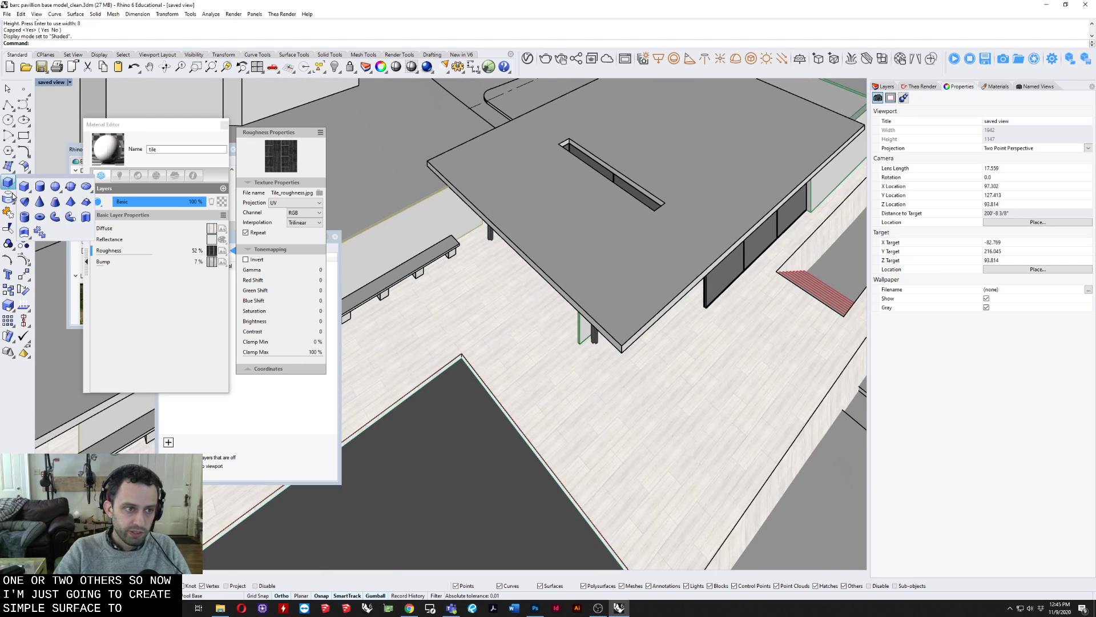
left_click(9, 166)
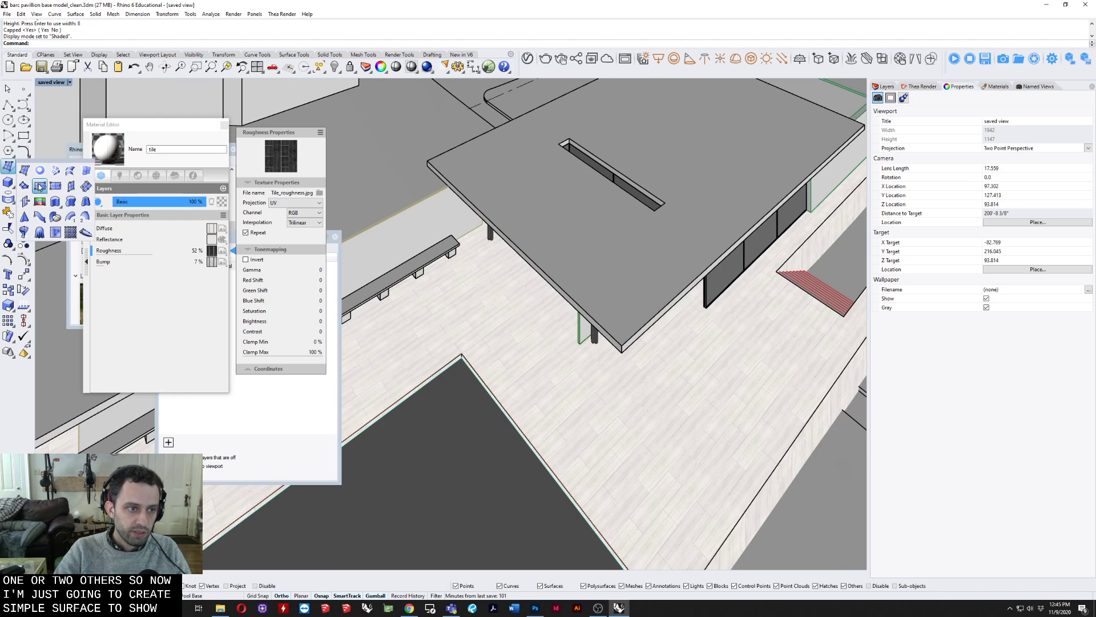
left_click(71, 186)
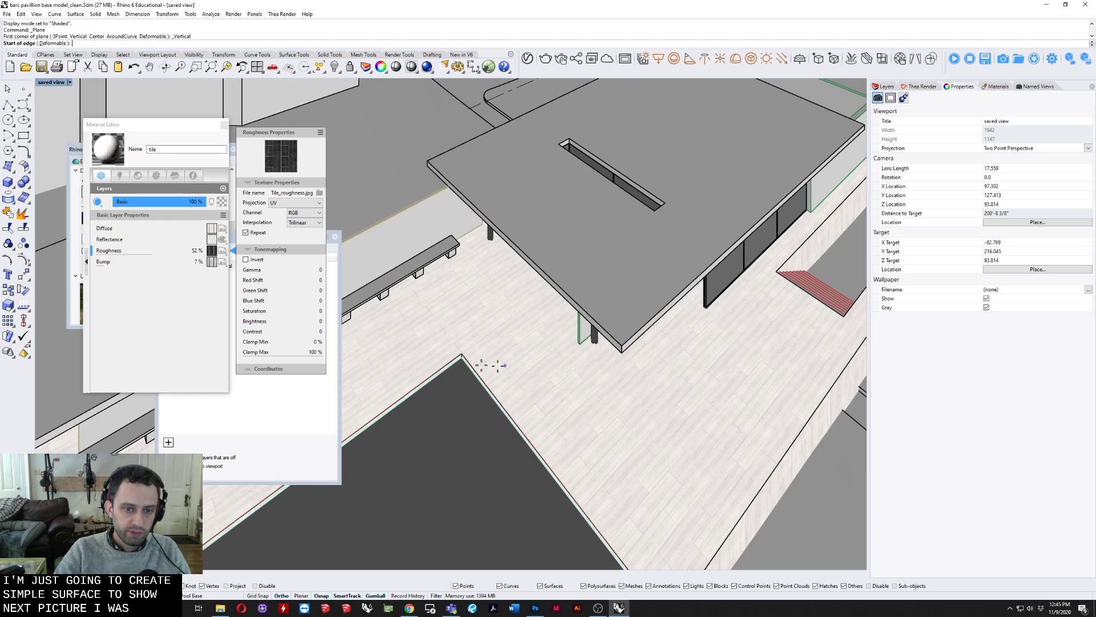
left_click(513, 315)
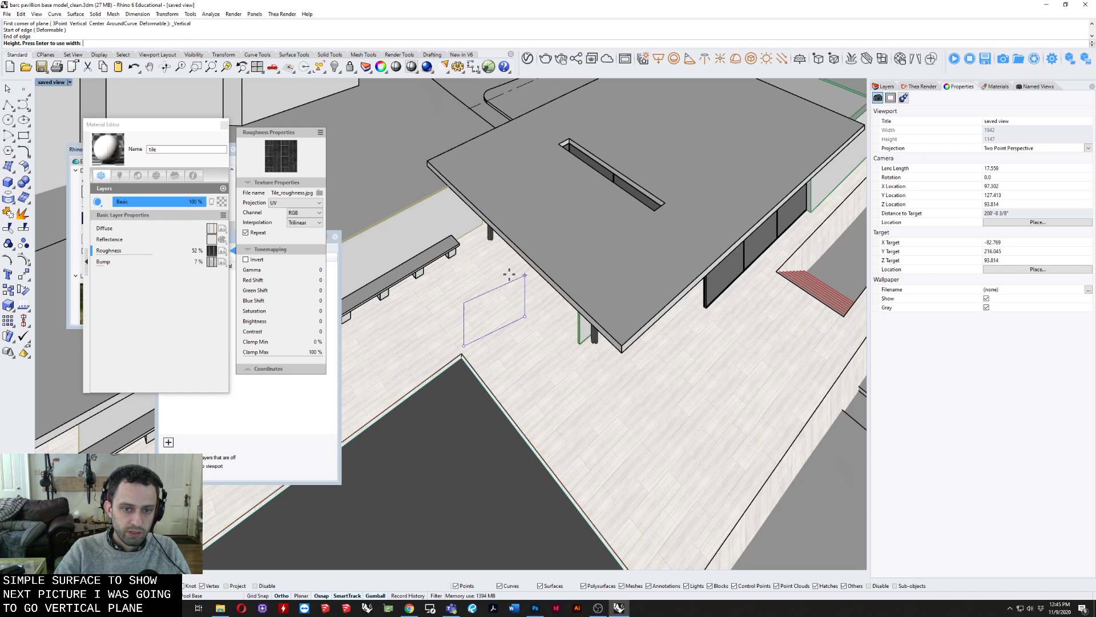
left_click(507, 277)
right_click_drag(496, 292, 499, 257)
right_click(506, 154)
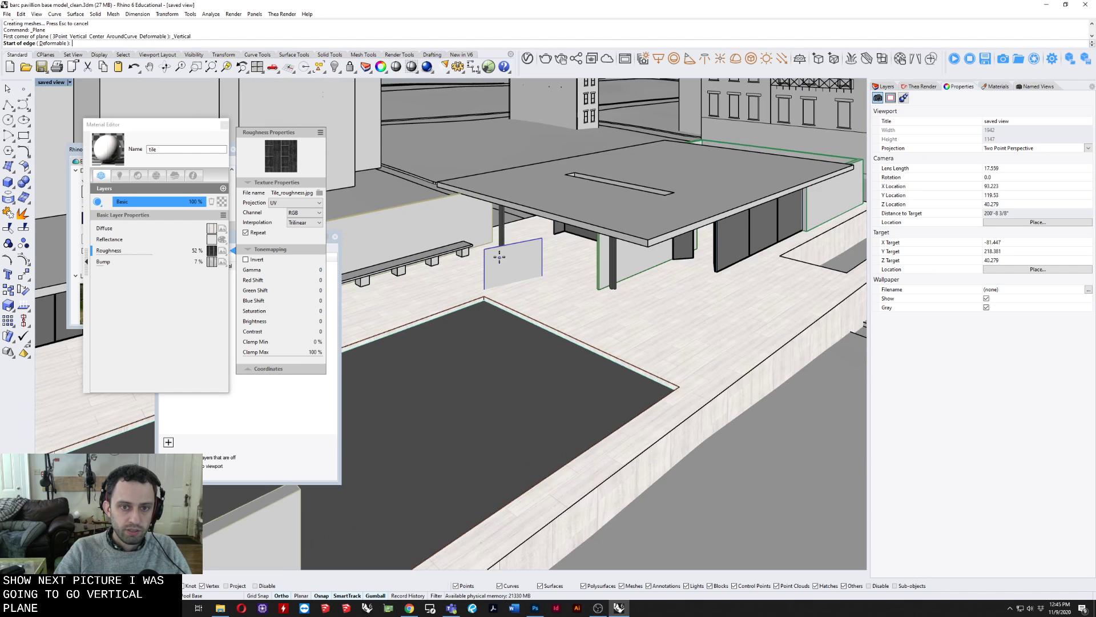
Step: Select the new vertical plane, zoom to it and raise it until its lower edge clears the tiled floor
left_click(500, 257)
left_click(495, 268)
type("zs")
key("Return")
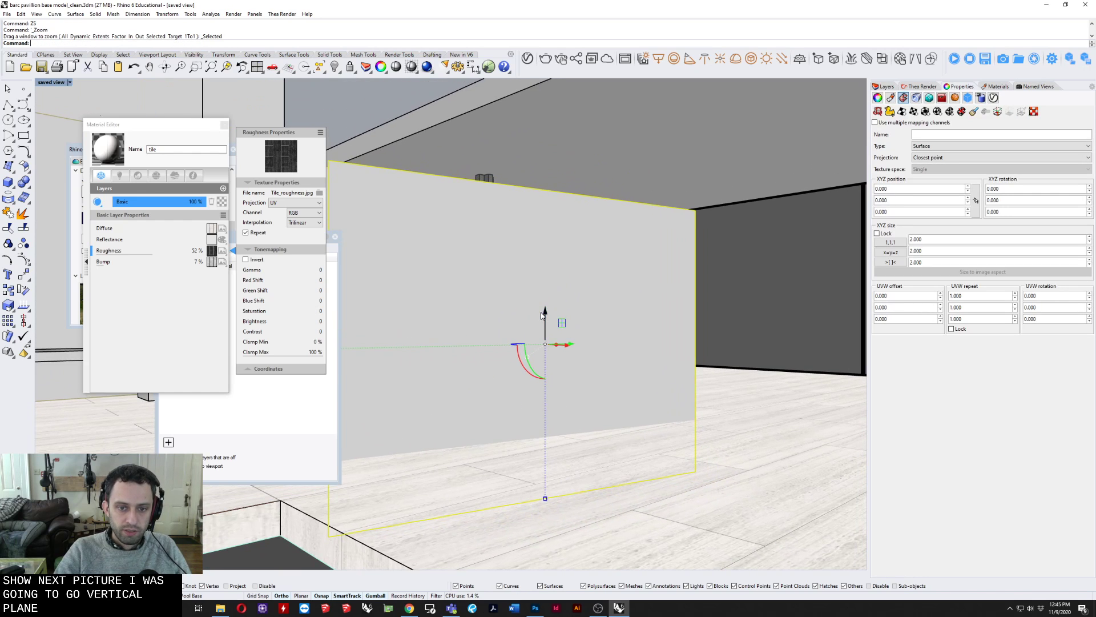
left_click_drag(542, 316, 555, 284)
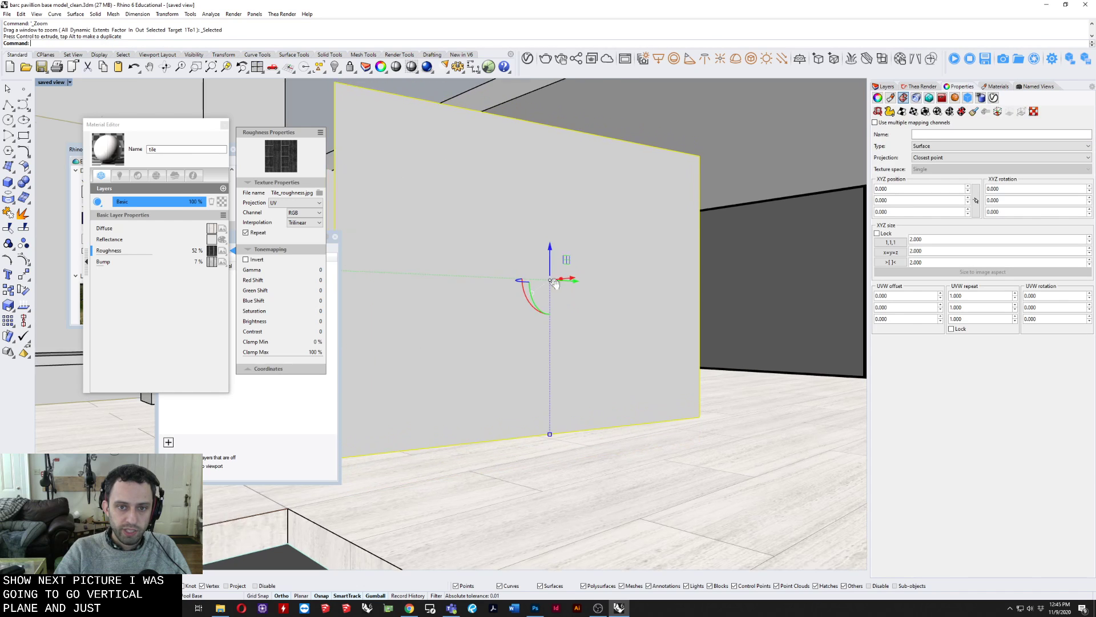
right_click_drag(555, 283, 595, 302, "shift")
mouse_move(595, 302)
right_mouse_down()
mouse_move(564, 289)
mouse_move(582, 287)
right_mouse_up()
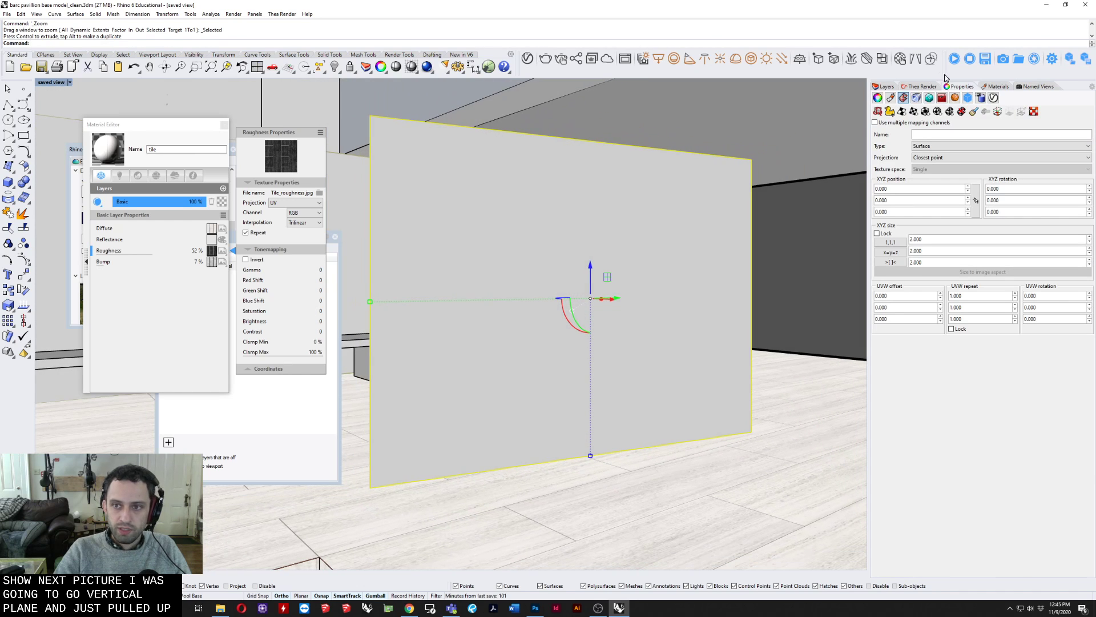
Step: Create a new Thea material named "screen"
left_click(905, 97)
left_click(997, 86)
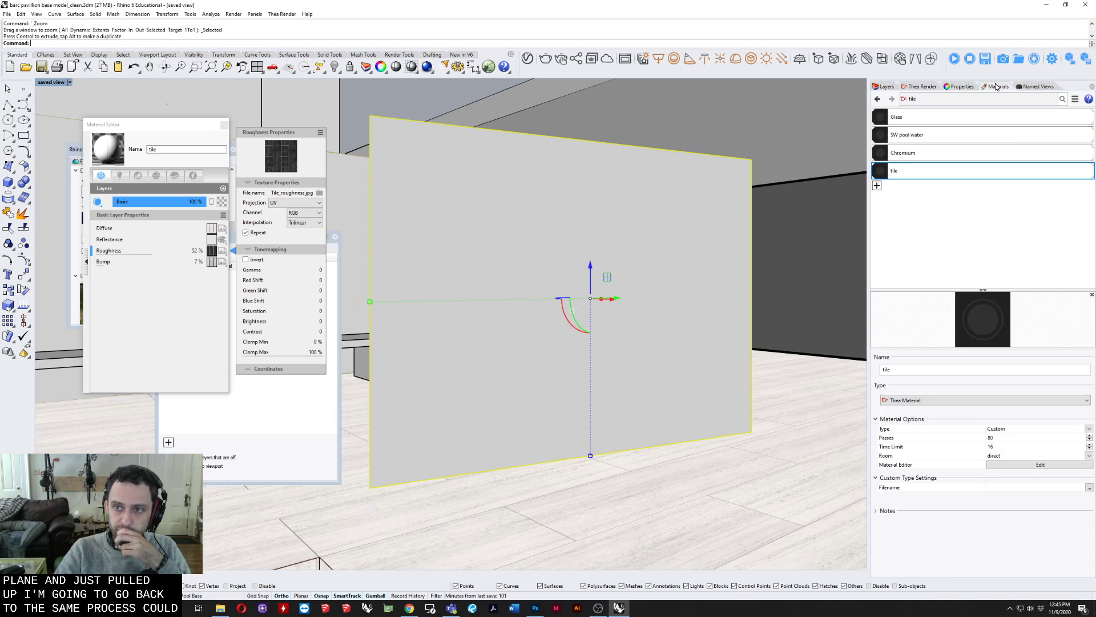
left_click(877, 185)
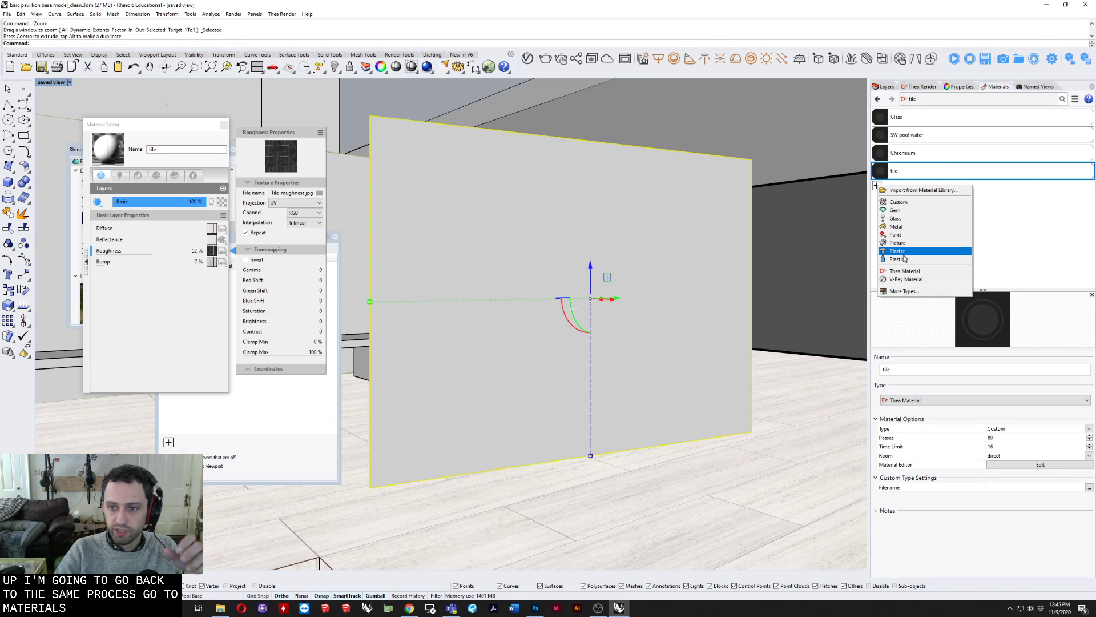
left_click(912, 271)
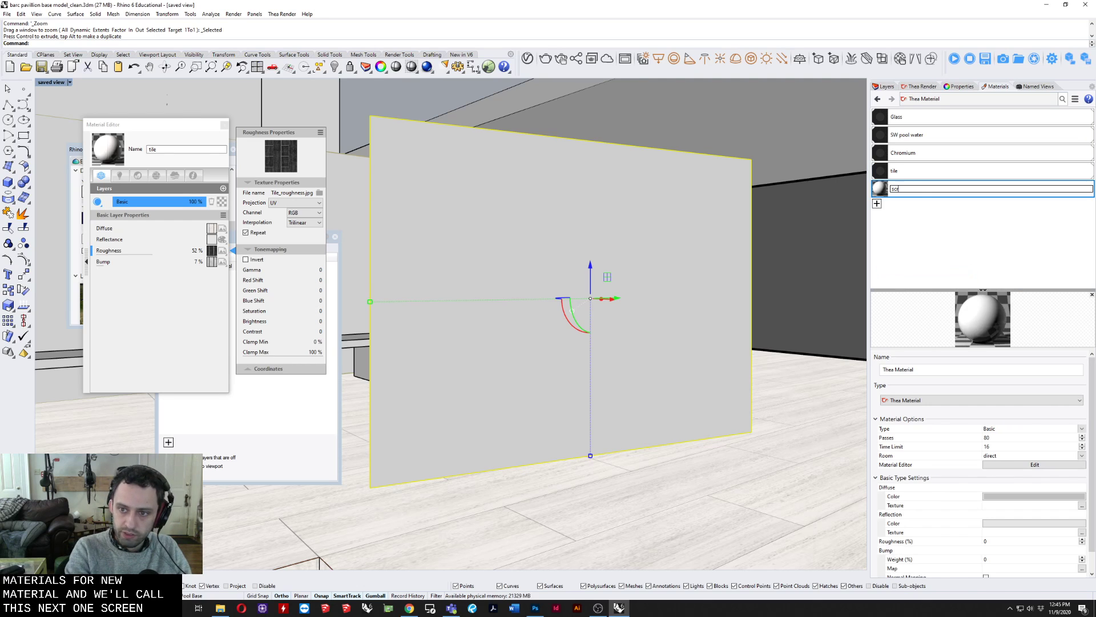
type("screen")
key("Return")
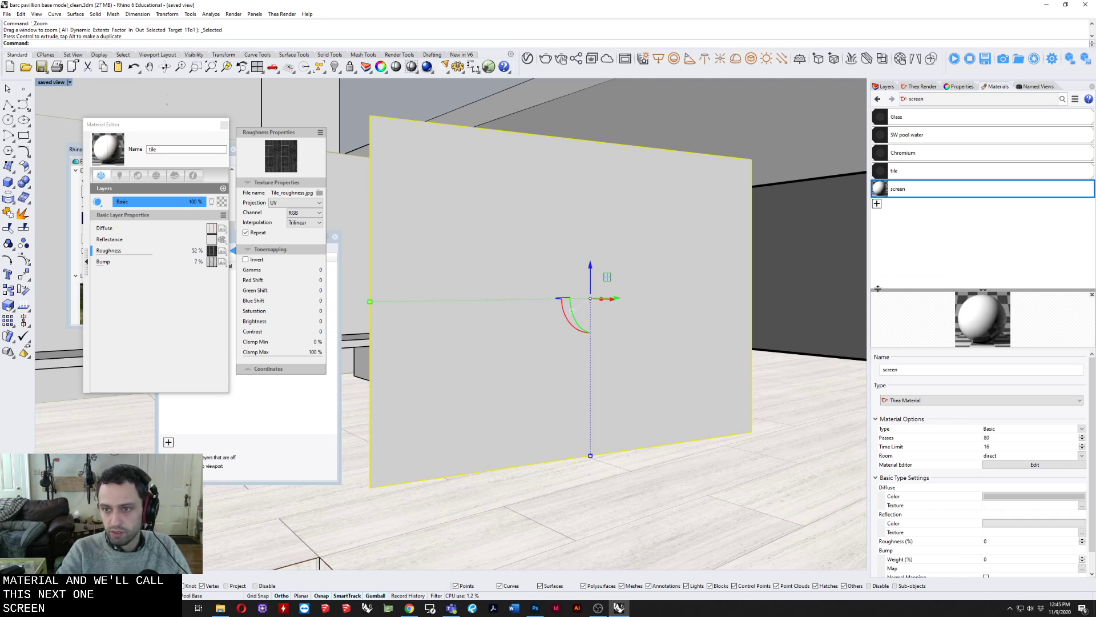
Step: Change the screen material's base layer to Metal in the Thea editor and assign the material to the selected vertical plane
left_click(1035, 465)
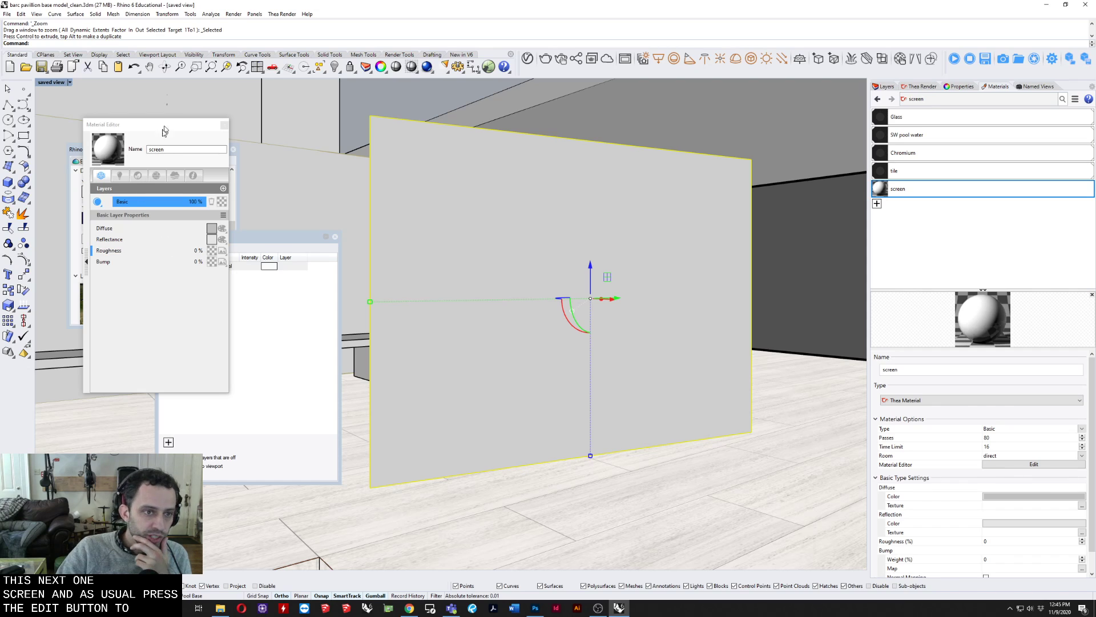
left_click_drag(139, 123, 155, 126)
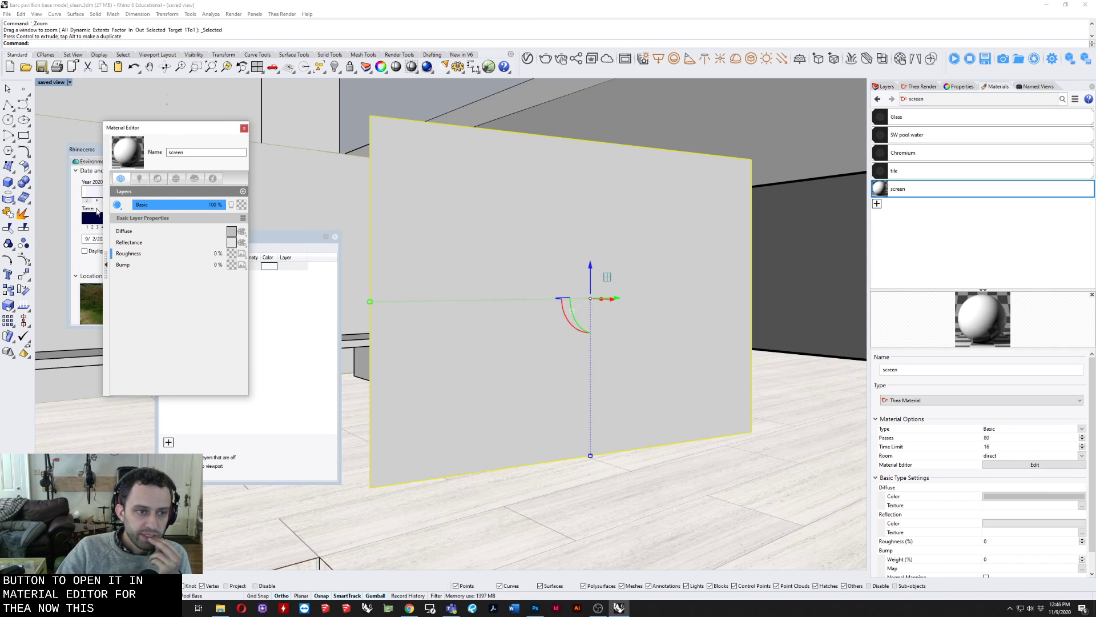
left_click(118, 205)
left_click(137, 216)
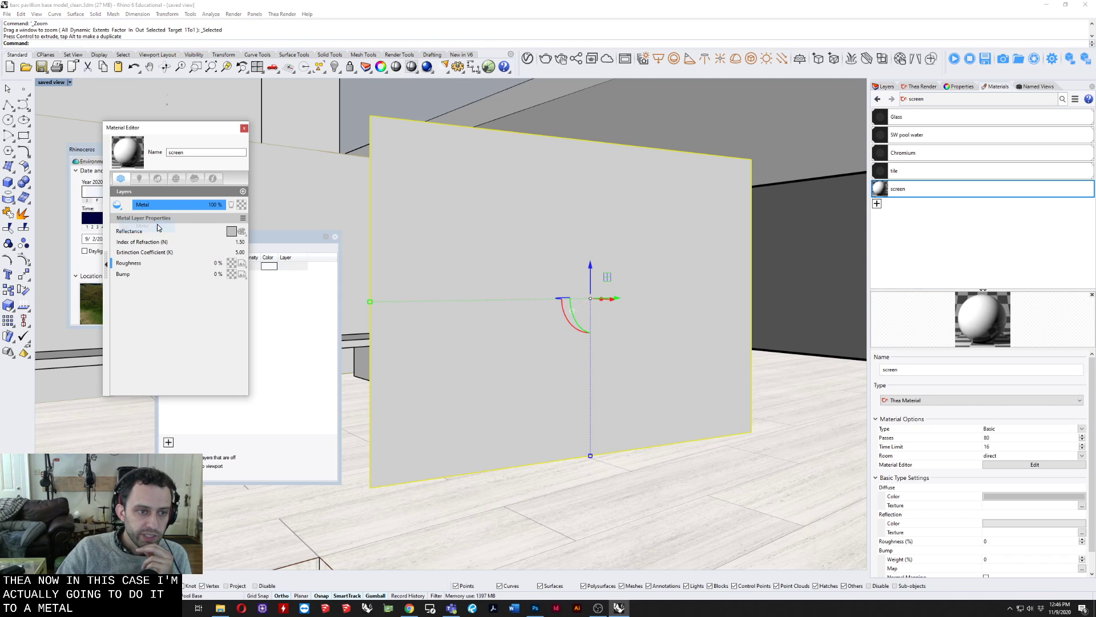
right_click(912, 184)
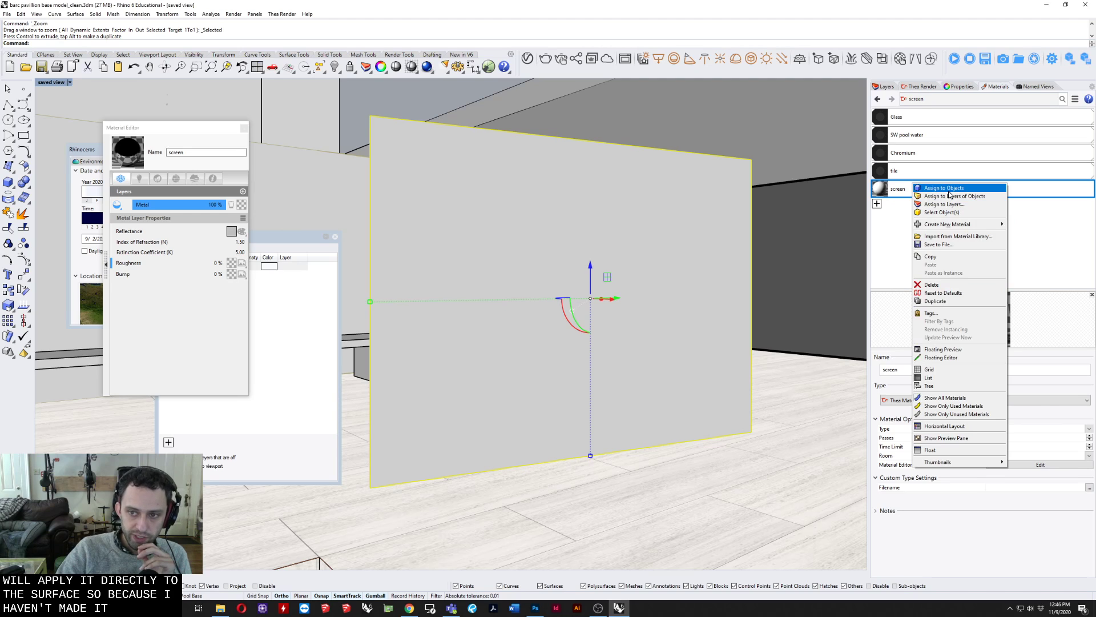
left_click(949, 190)
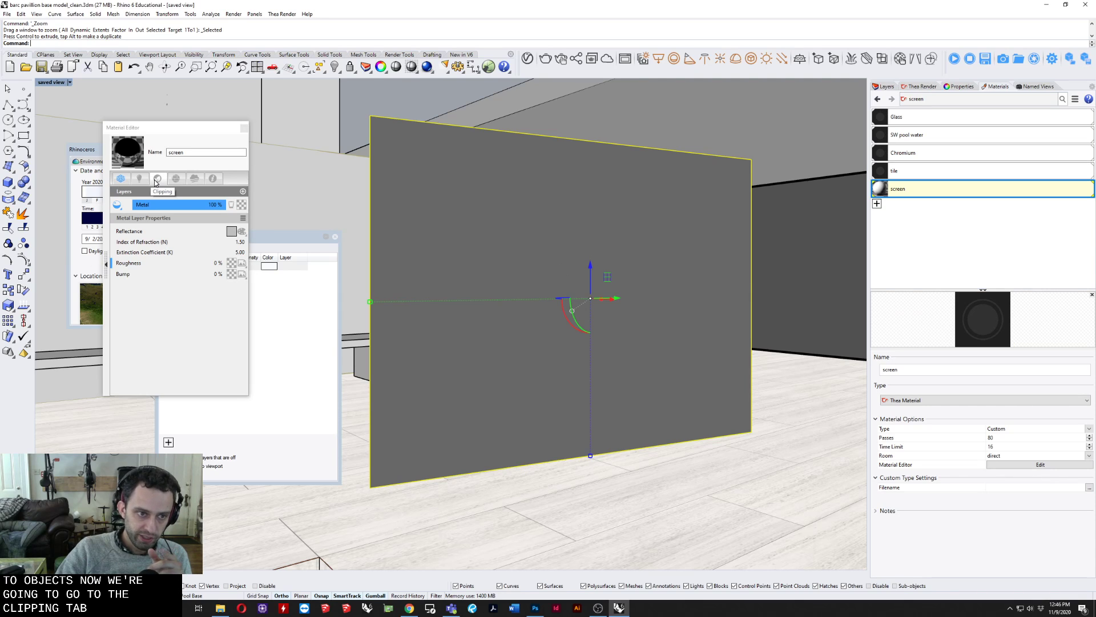
Step: Enable clipping on the screen material and load the Grate_alpha bitmap as its clipping texture
left_click(158, 180)
left_click(233, 191)
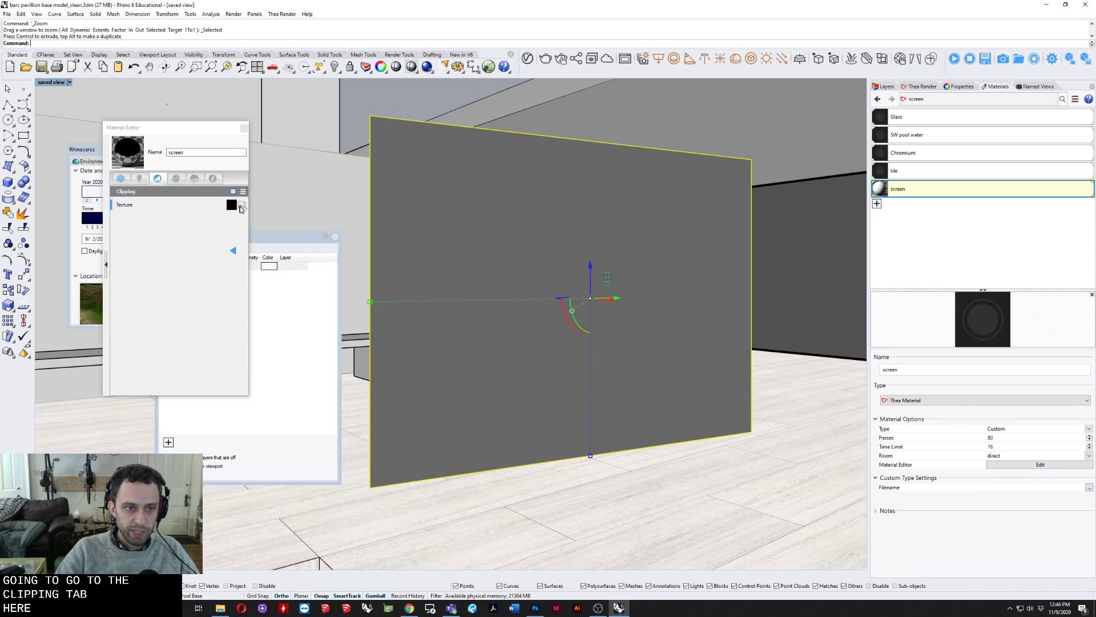
left_click(242, 205)
left_click(242, 207)
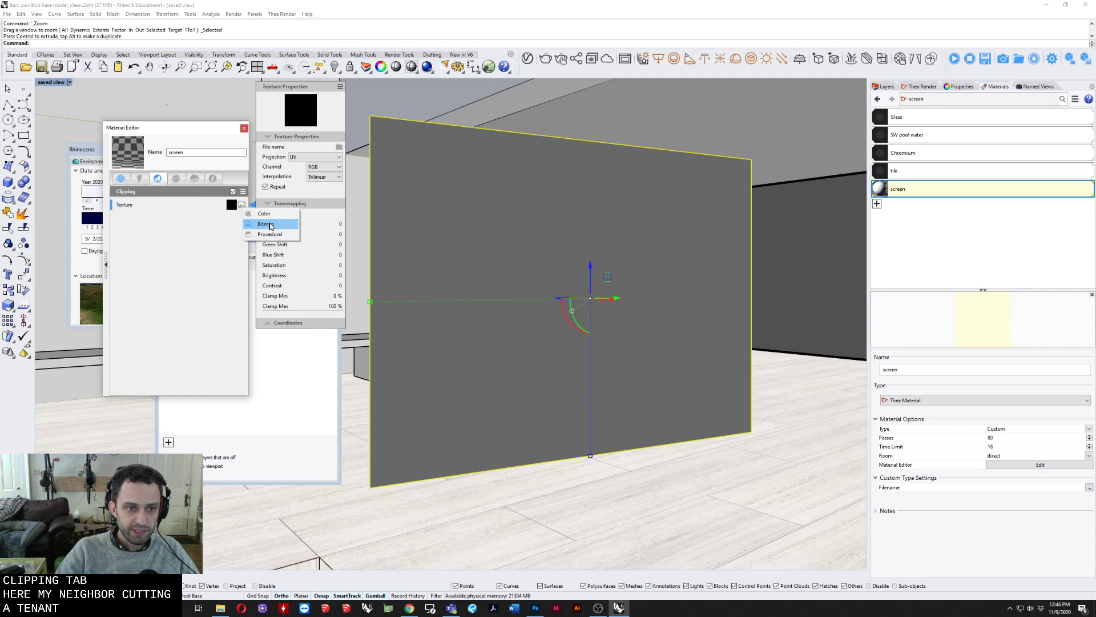
left_click(275, 222)
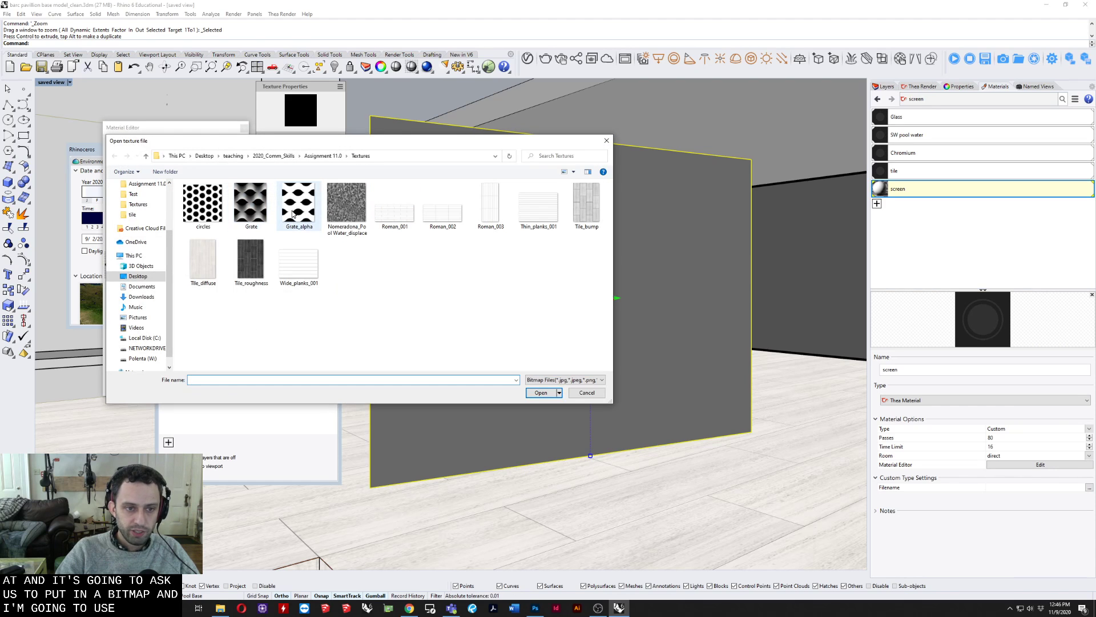
left_click(297, 205)
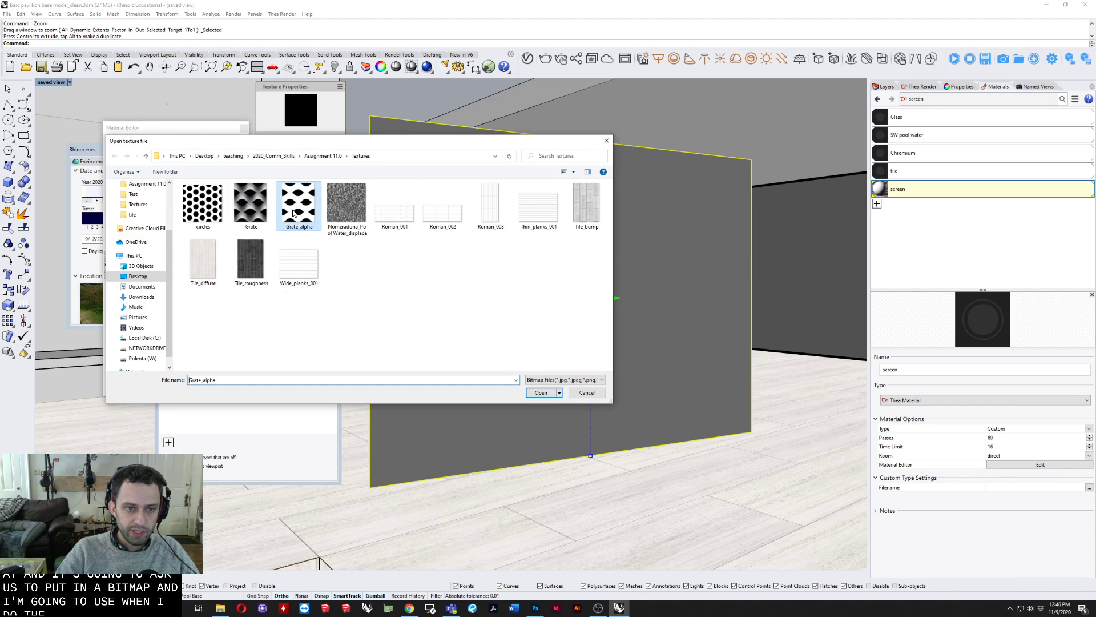
left_click(541, 392)
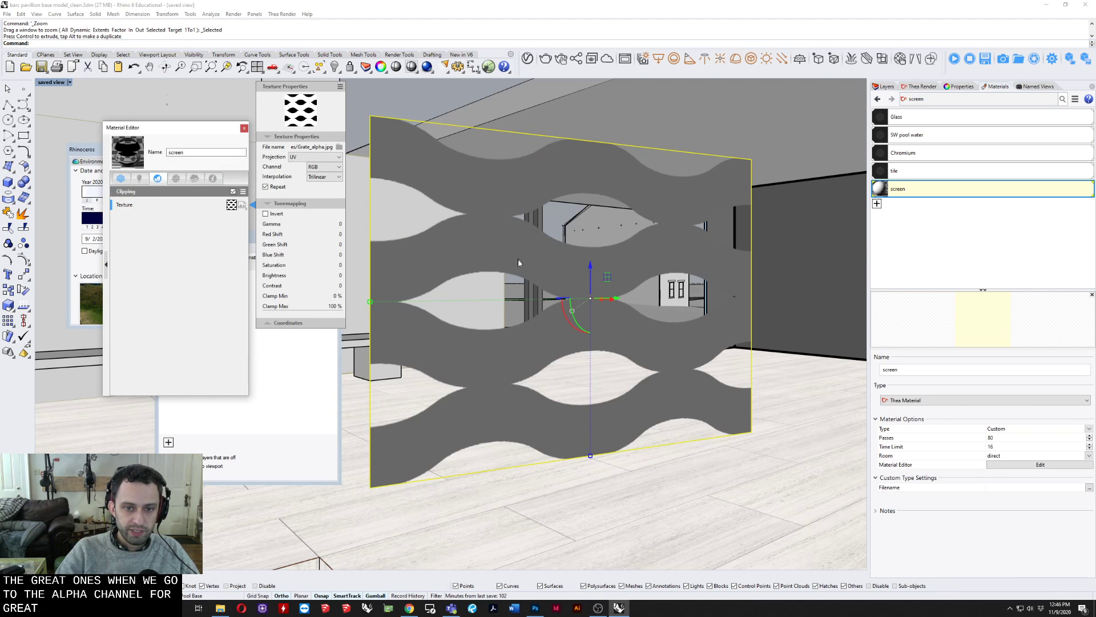
Step: Apply a capped 1' by 1' by 1' box texture mapping to the screen plane, starting at its lower near corner
mouse_move(519, 258)
right_mouse_down()
mouse_move(642, 274)
mouse_move(498, 261)
right_mouse_up()
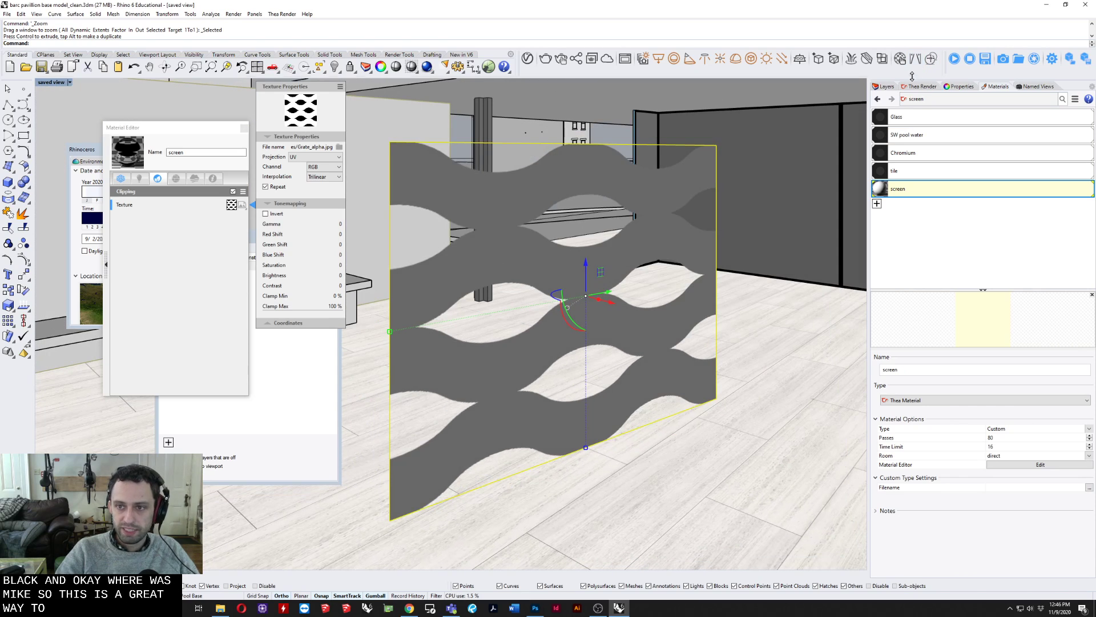
left_click(889, 89)
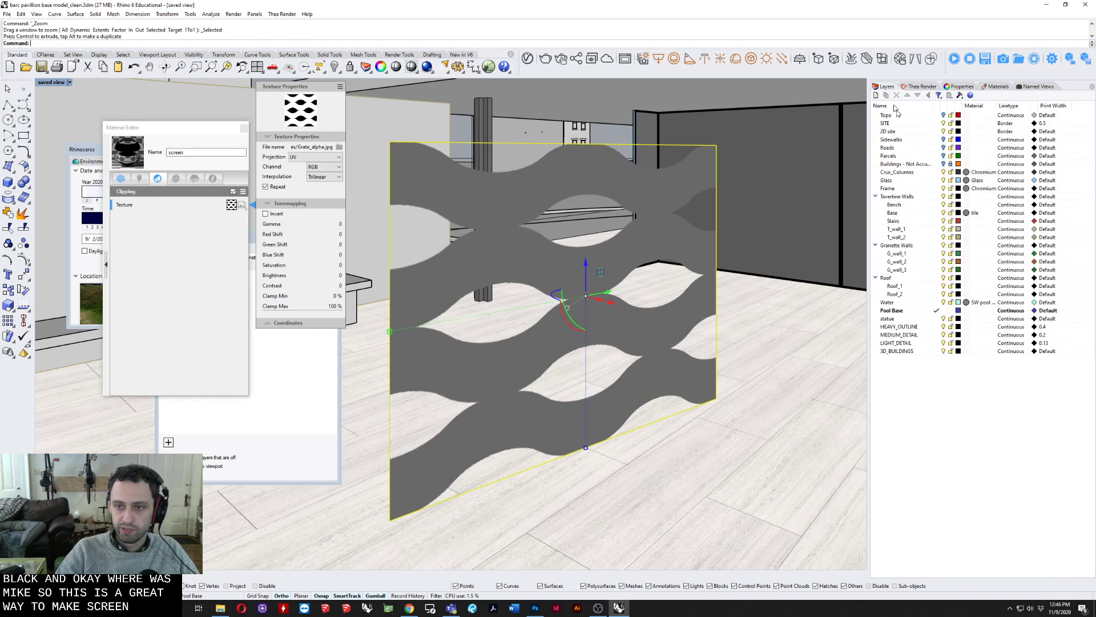
left_click(965, 88)
left_click(937, 111)
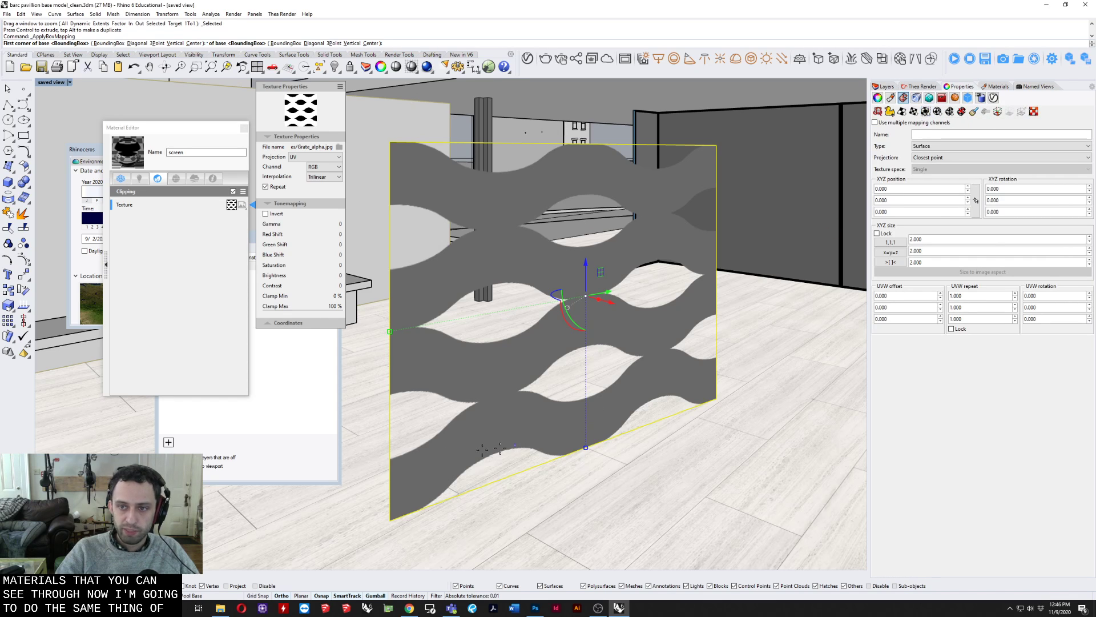
left_click(389, 517)
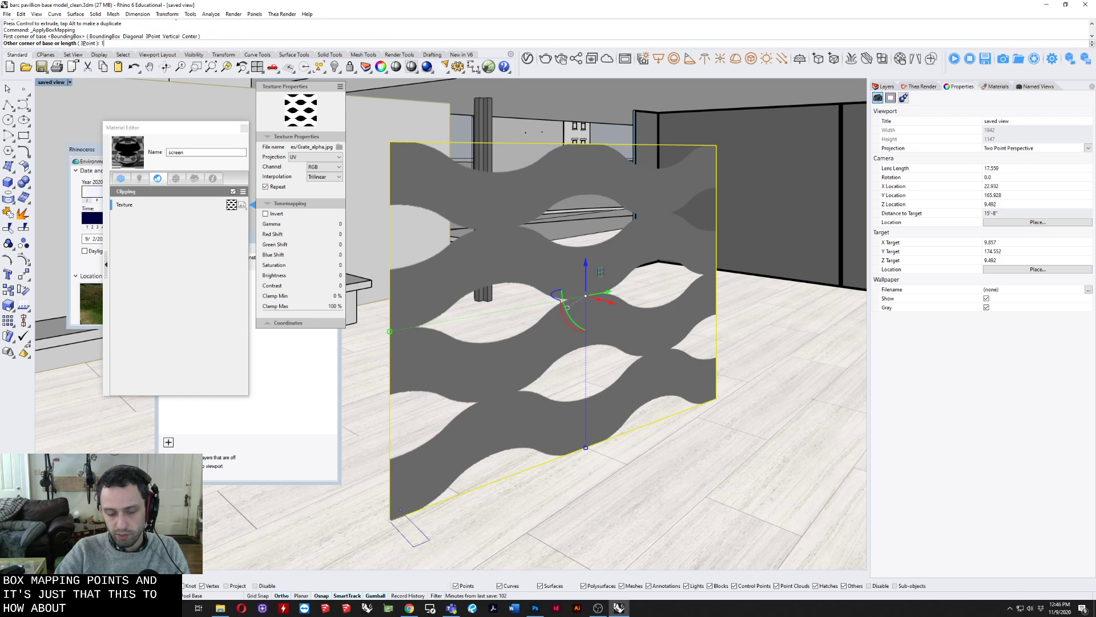
type("1'")
key("Return")
type("1'")
key("Return")
type("1'")
key("Return")
key("Return")
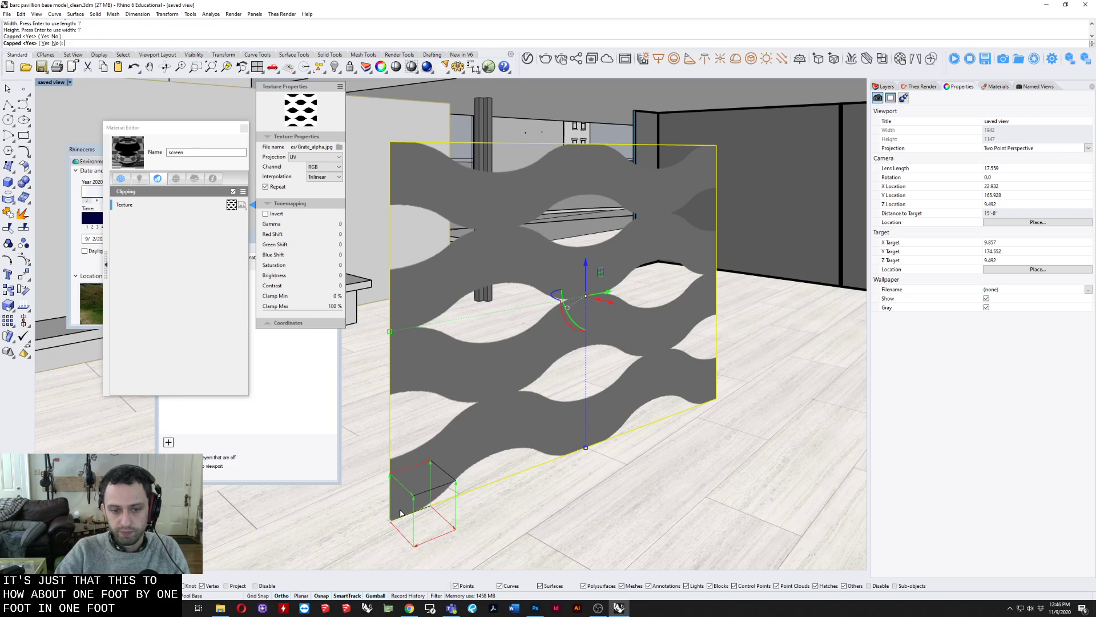
Step: Switch the saved view to the Thea Render display mode and frame the perforated screen closely
right_click_drag(527, 360, 610, 298)
scroll(531, 306, "up", 2)
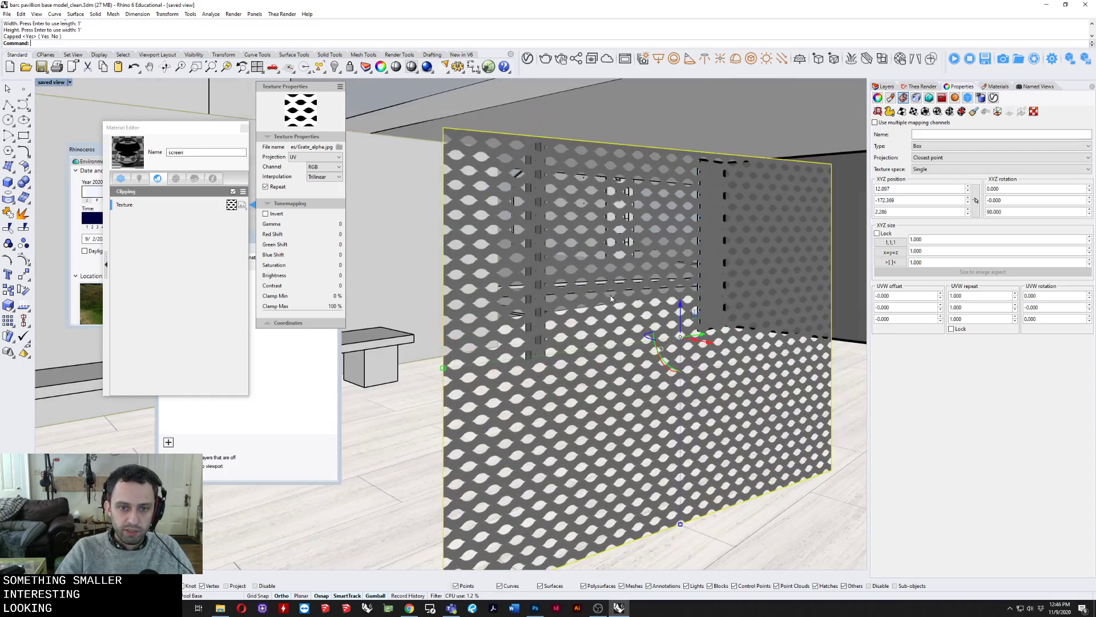
left_click(46, 82)
left_click(56, 198)
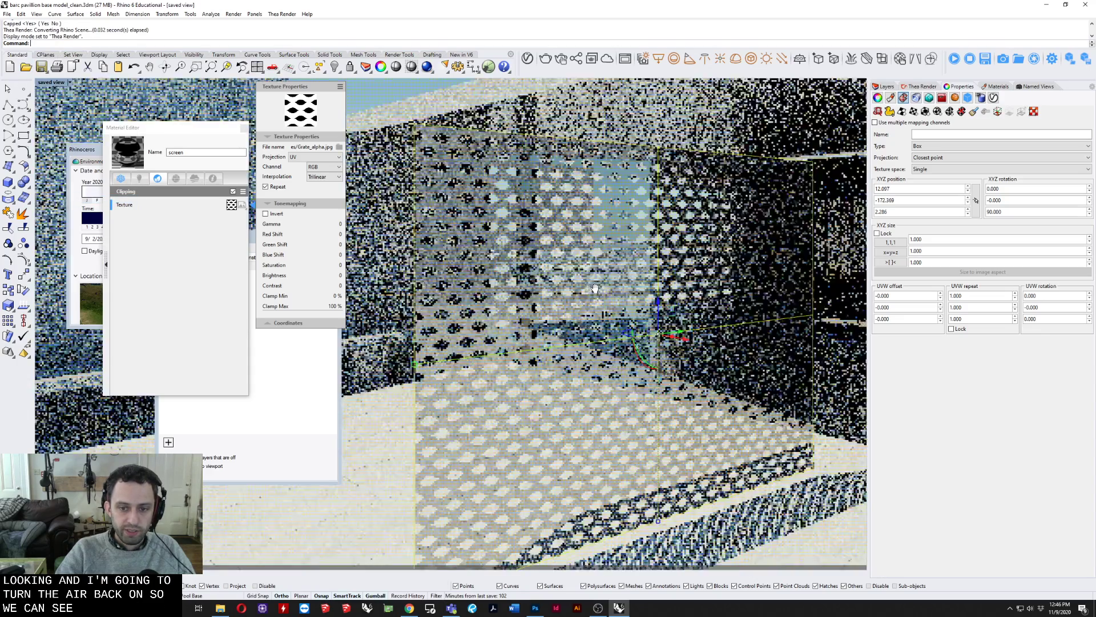
right_click_drag(595, 289, 589, 281, "shift")
scroll(635, 332, "up", 2)
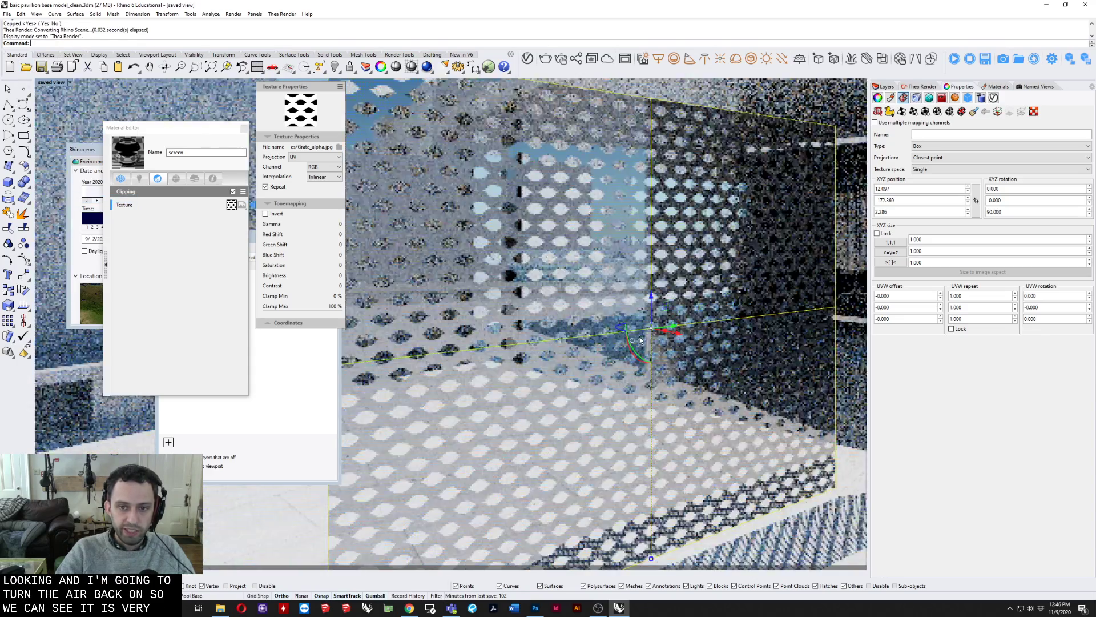
right_click_drag(638, 334, 663, 359, "shift")
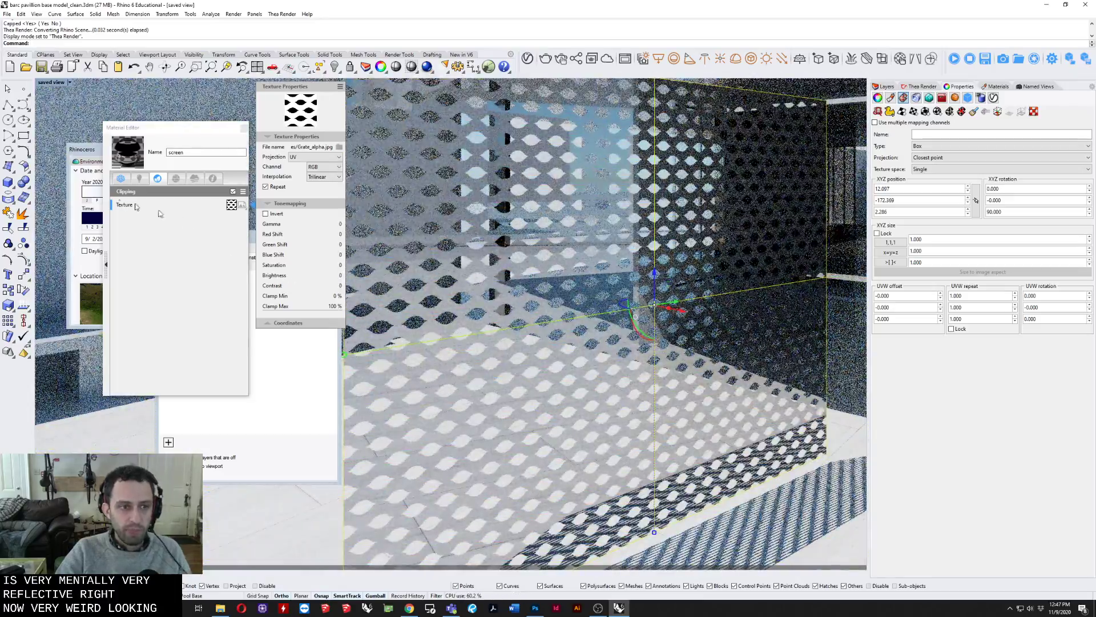
Step: Raise the roughness of the screen material's metal layer to 16%
left_click(122, 179)
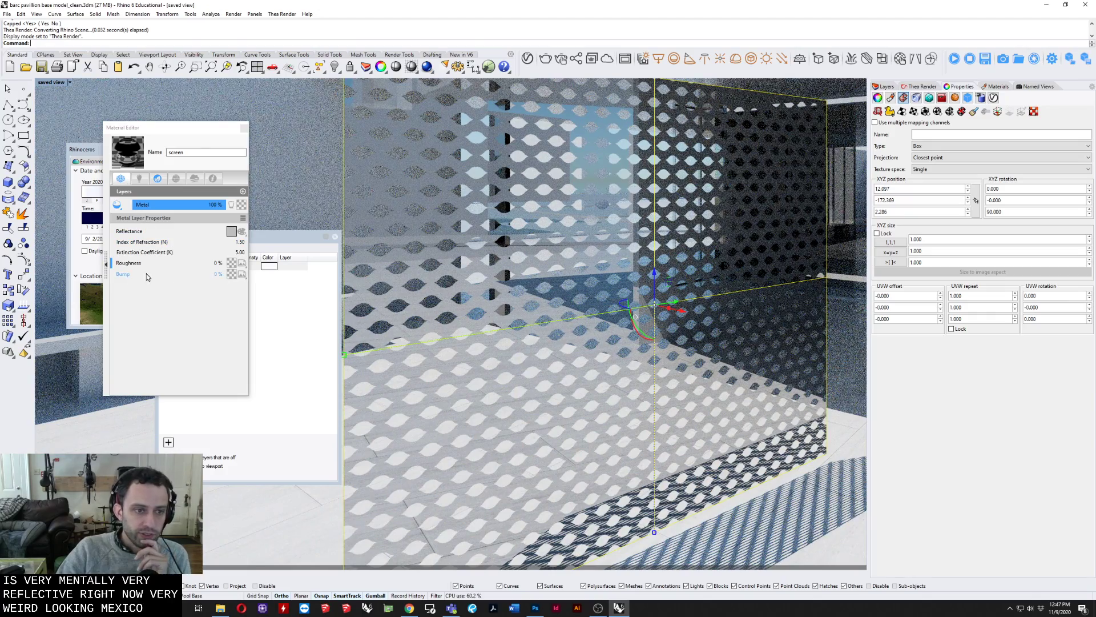
left_click_drag(131, 270, 135, 268)
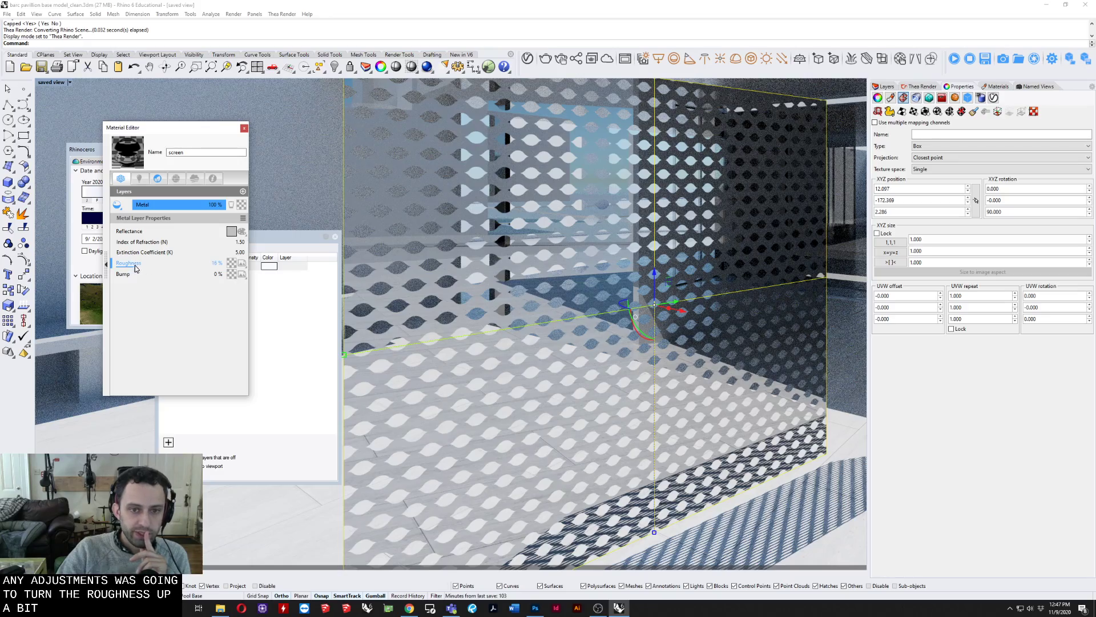
mouse_move(616, 299)
right_mouse_down()
mouse_move(628, 328)
mouse_move(585, 317)
mouse_move(618, 315)
right_mouse_up()
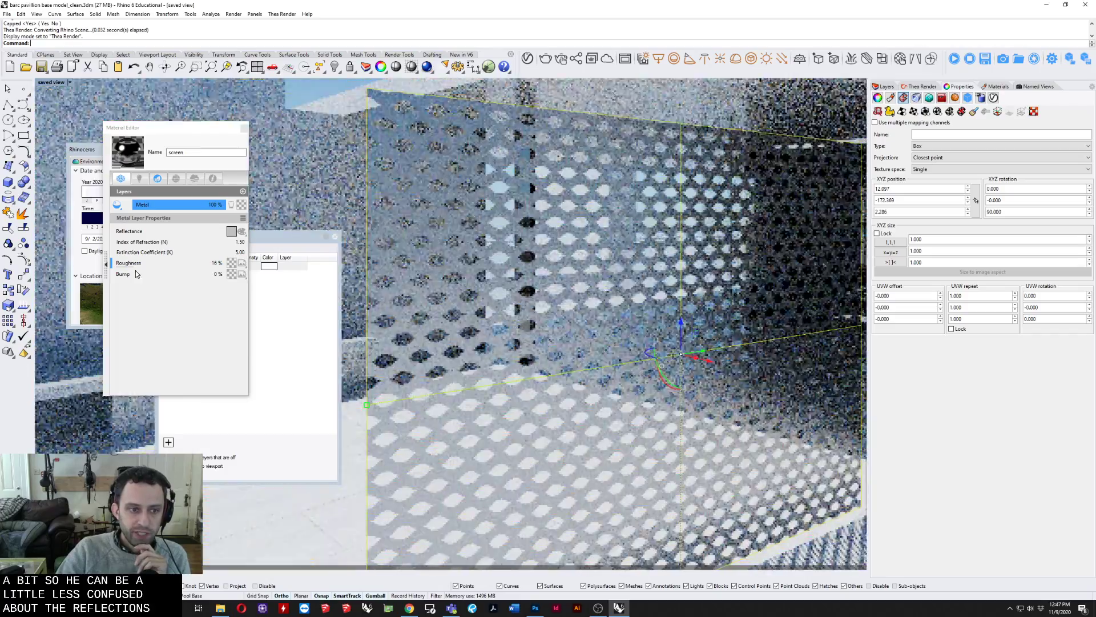
Step: Load the Grate bitmap as the metal layer's bump texture and raise the bump to 92%
left_click(242, 274)
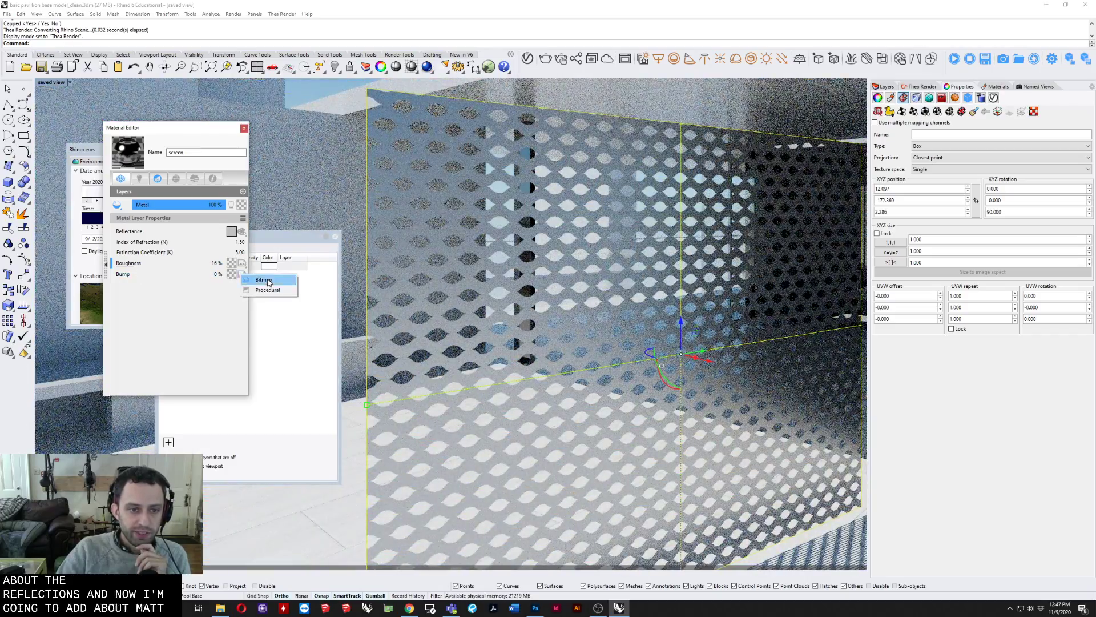
left_click(266, 281)
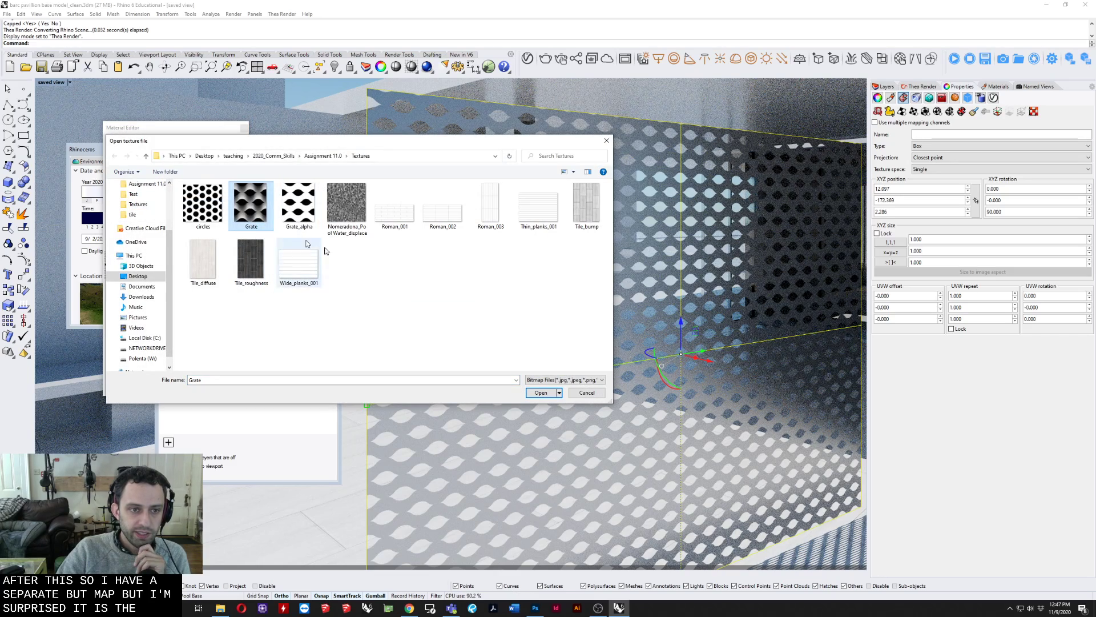
left_click(542, 393)
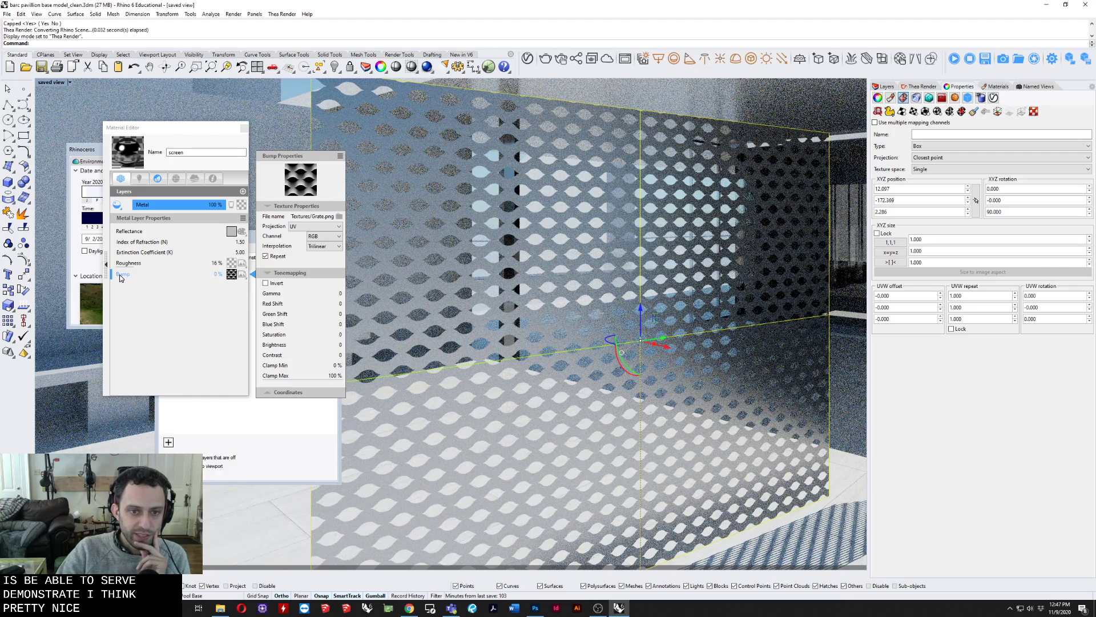
left_click_drag(123, 278, 190, 279)
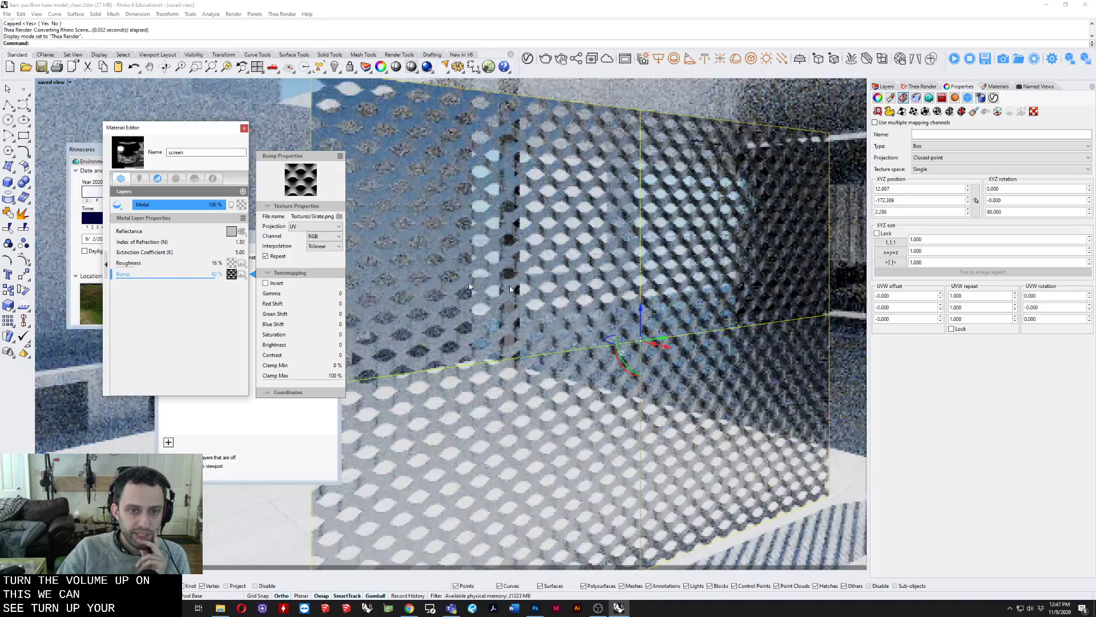
Step: Examine the bump shading around the screen's perforations up close in the rendered view
right_click_drag(673, 274, 591, 277)
scroll(591, 276, "up", 10)
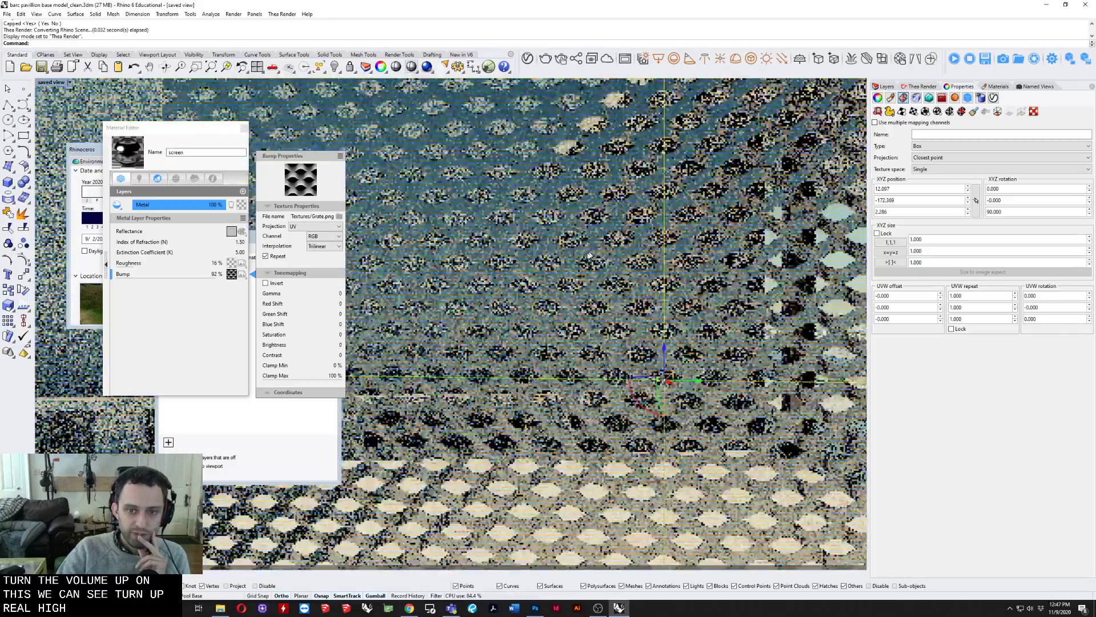
scroll(570, 265, "up", 8)
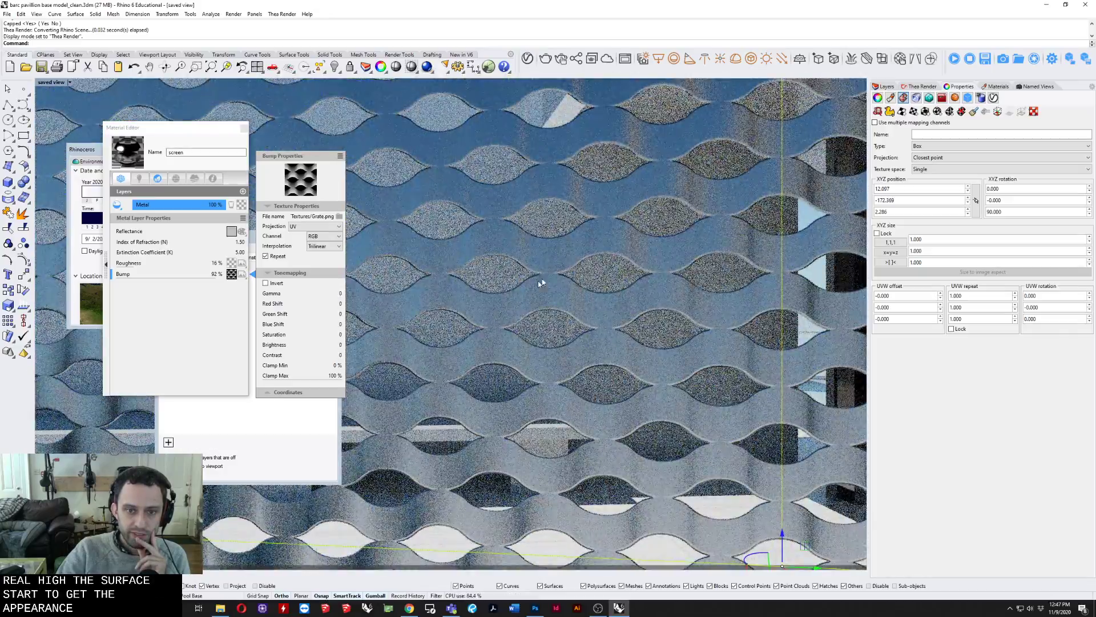
scroll(636, 319, "down", 15)
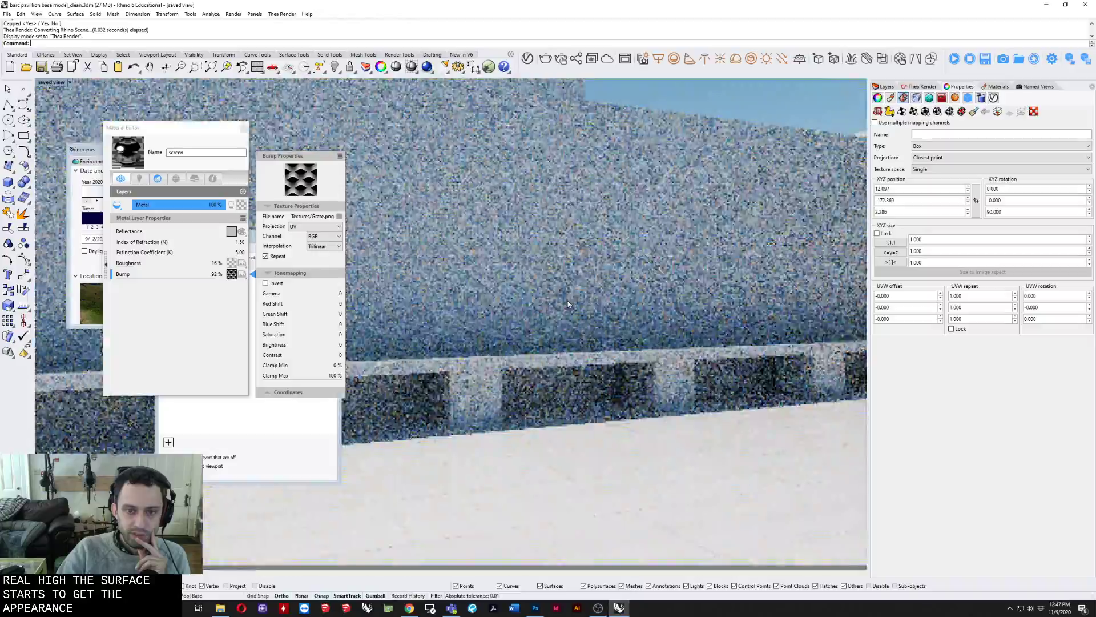
type("ZS")
key("Return")
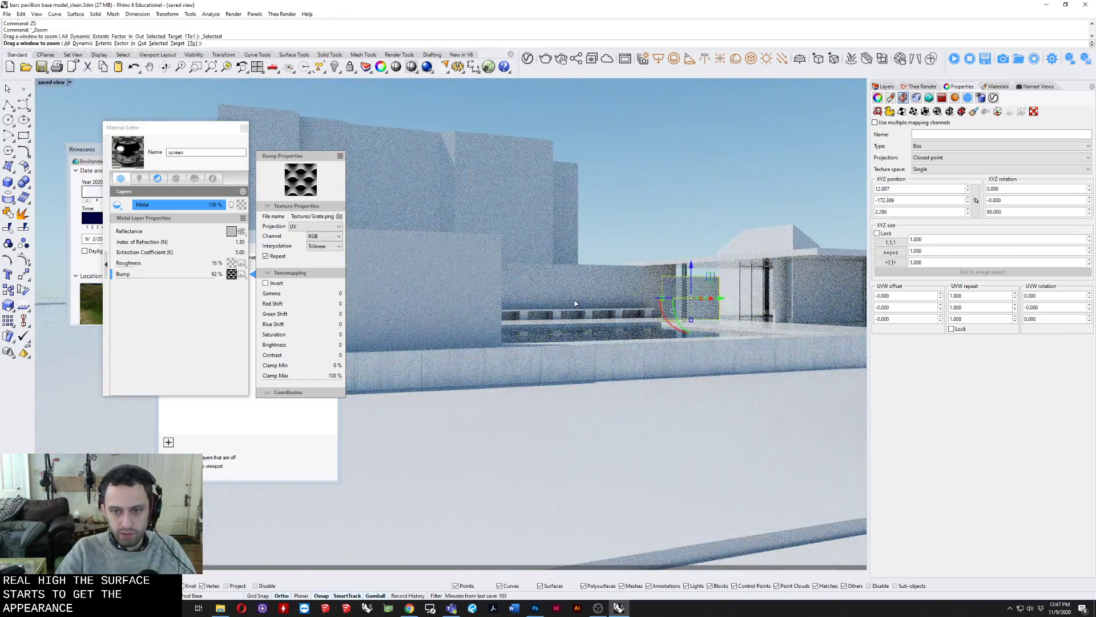
scroll(594, 310, "up", 8)
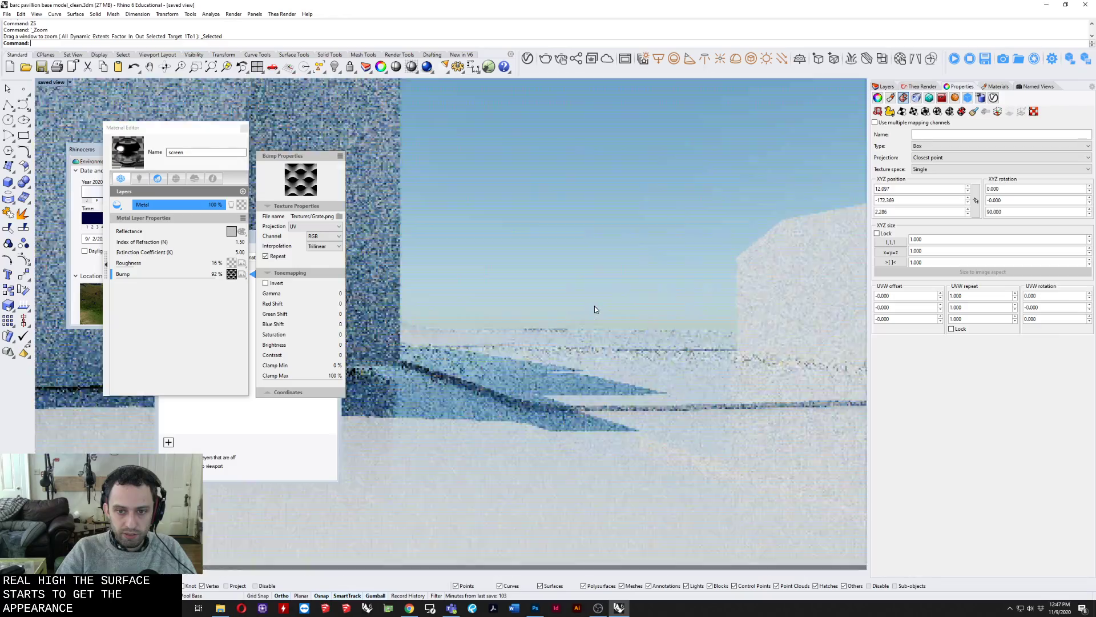
scroll(594, 310, "down", 5)
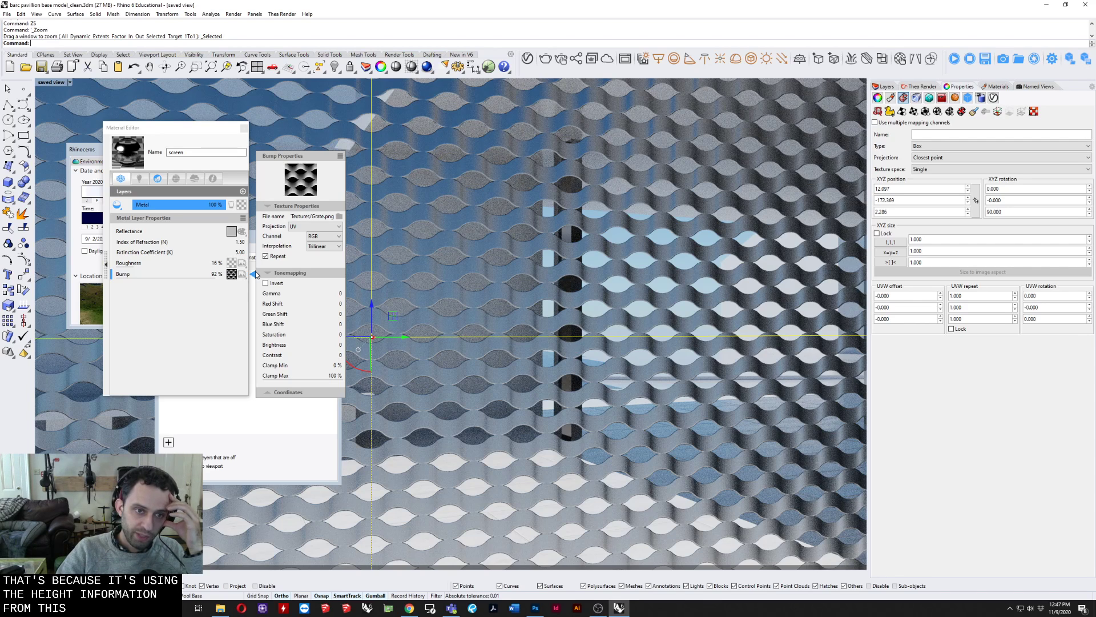
Step: Try different bump strengths on the metal layer and settle on 25%
left_click(218, 279)
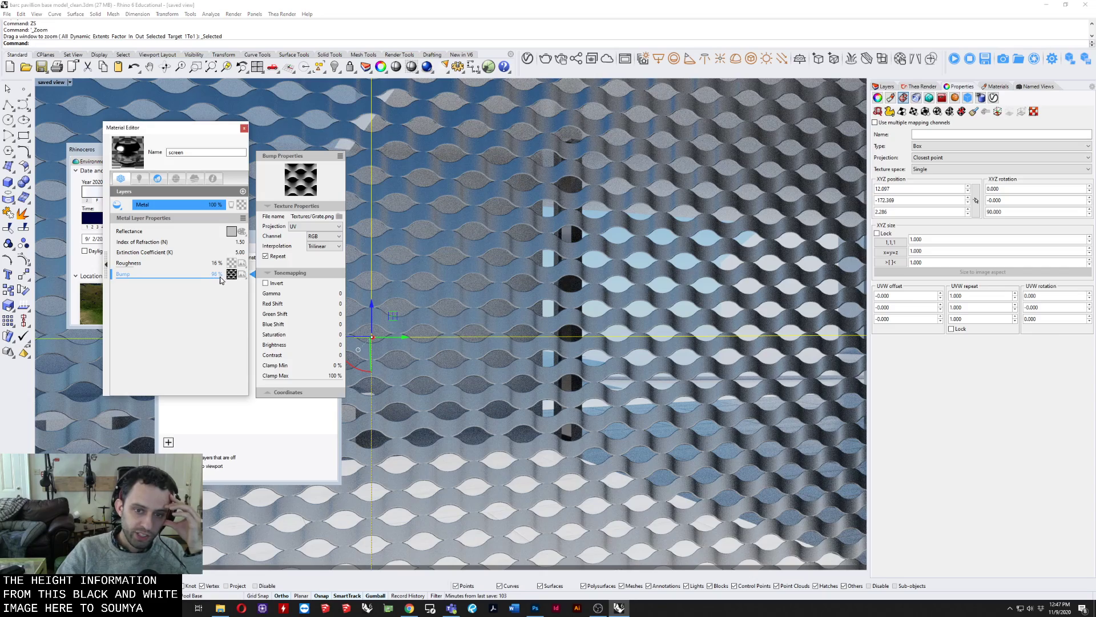
left_click_drag(220, 280, 222, 280)
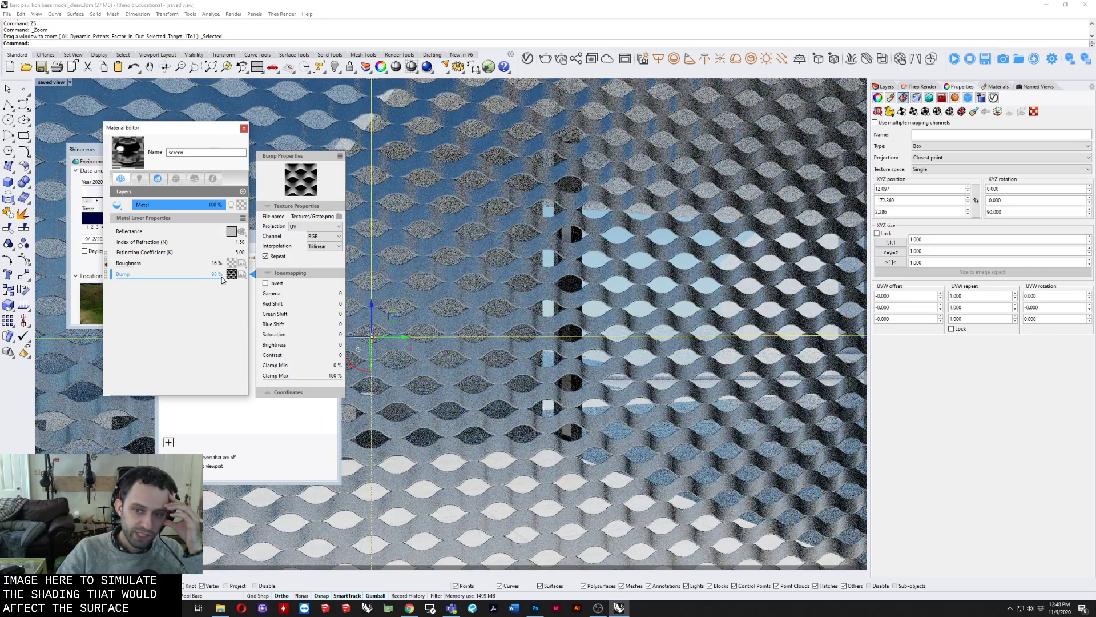
left_click_drag(221, 276, 161, 280)
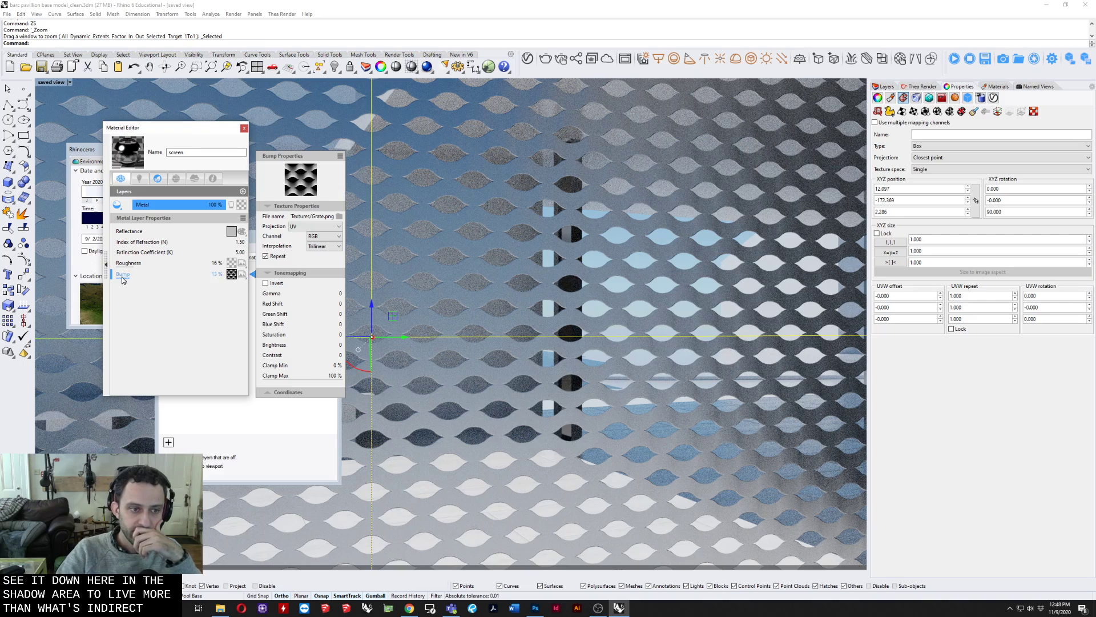
left_click_drag(123, 279, 137, 279)
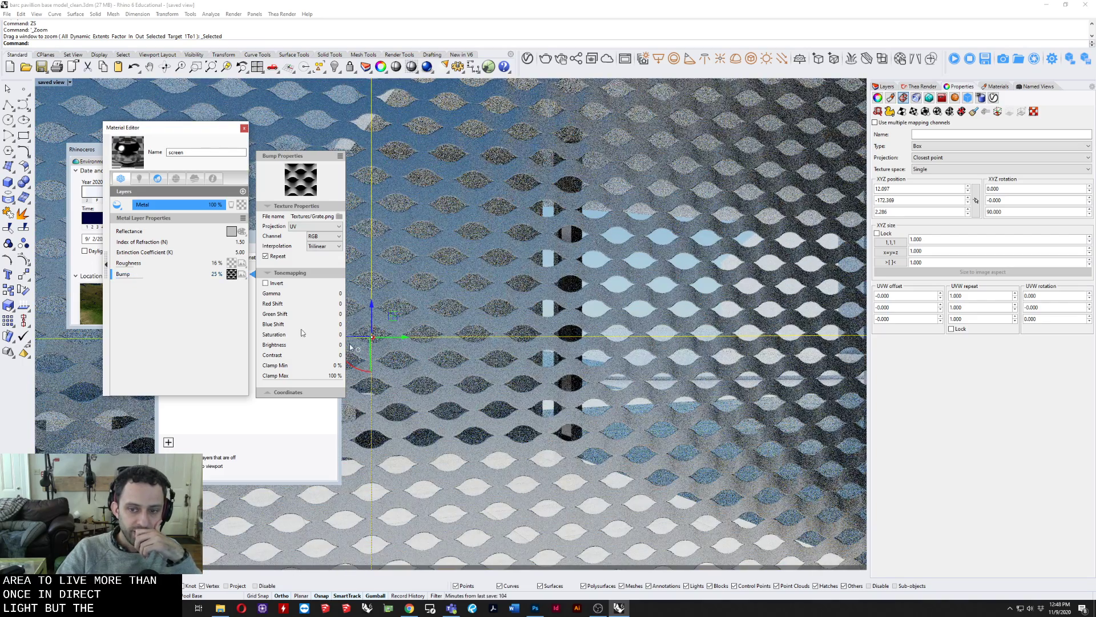
Step: Examine the screen's metal finish with its bump from several distances and angles in the rendered view
scroll(434, 377, "down", 3)
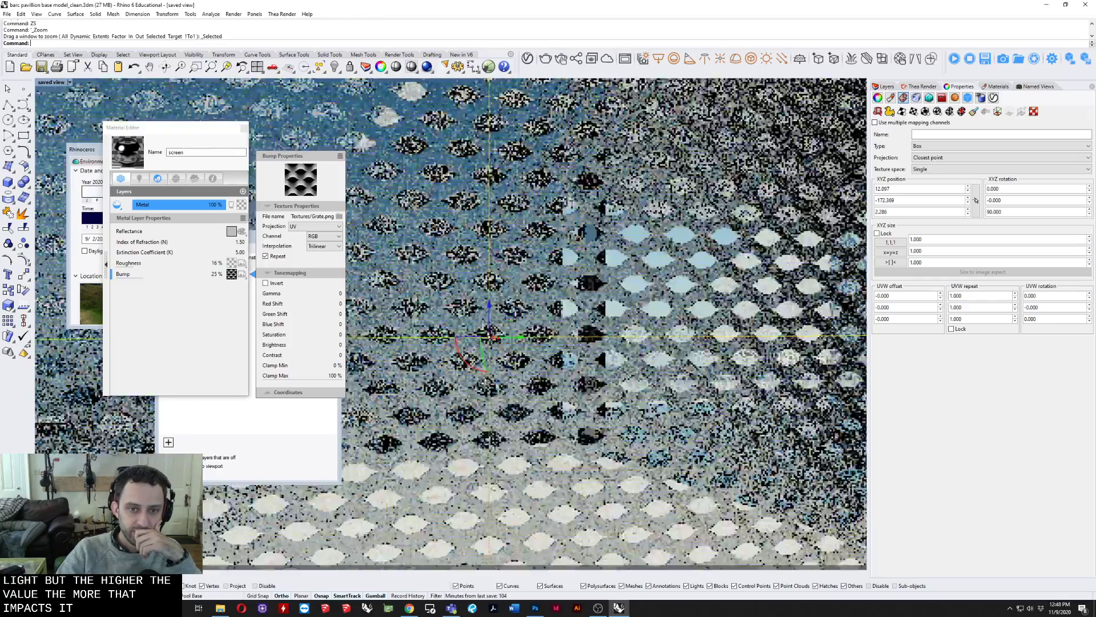
right_click_drag(434, 377, 514, 379)
scroll(514, 379, "down", 5)
scroll(672, 381, "up", 7)
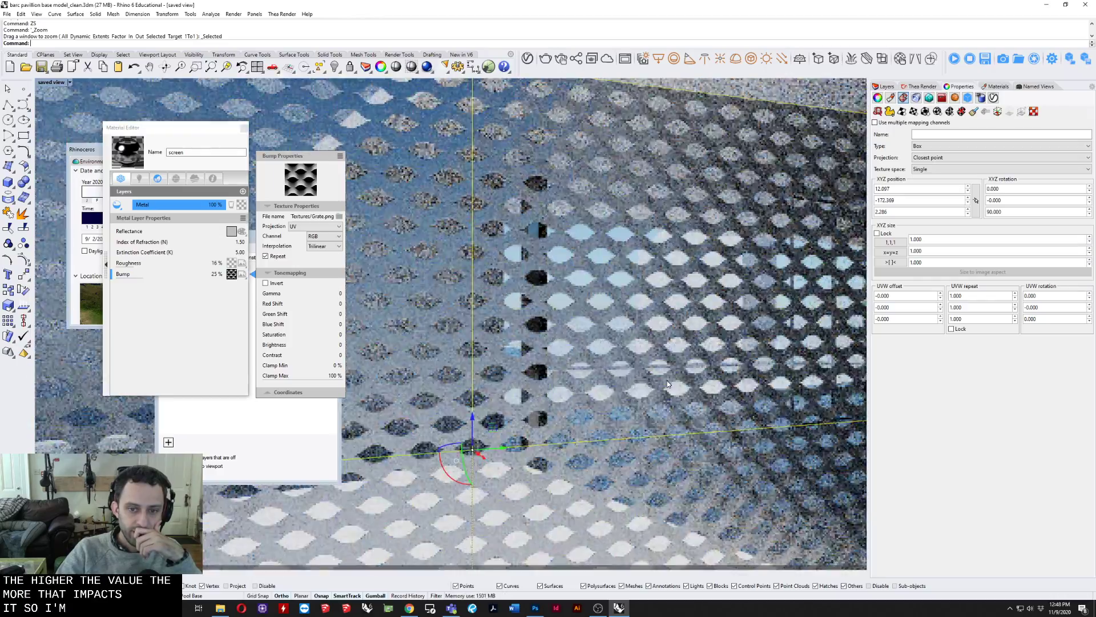
mouse_move(671, 382)
right_mouse_down()
mouse_move(708, 374)
mouse_move(674, 372)
right_mouse_up()
scroll(671, 372, "down", 7)
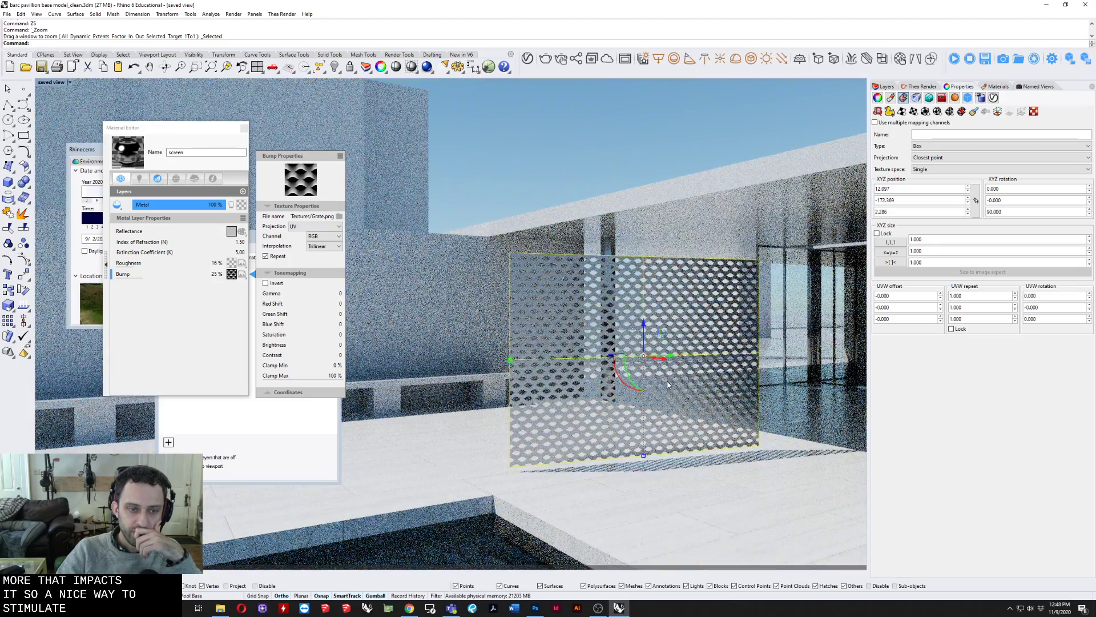
scroll(665, 377, "up", 7)
Step: Change the screen material's metal layer to the Basic layer type
left_click(232, 231)
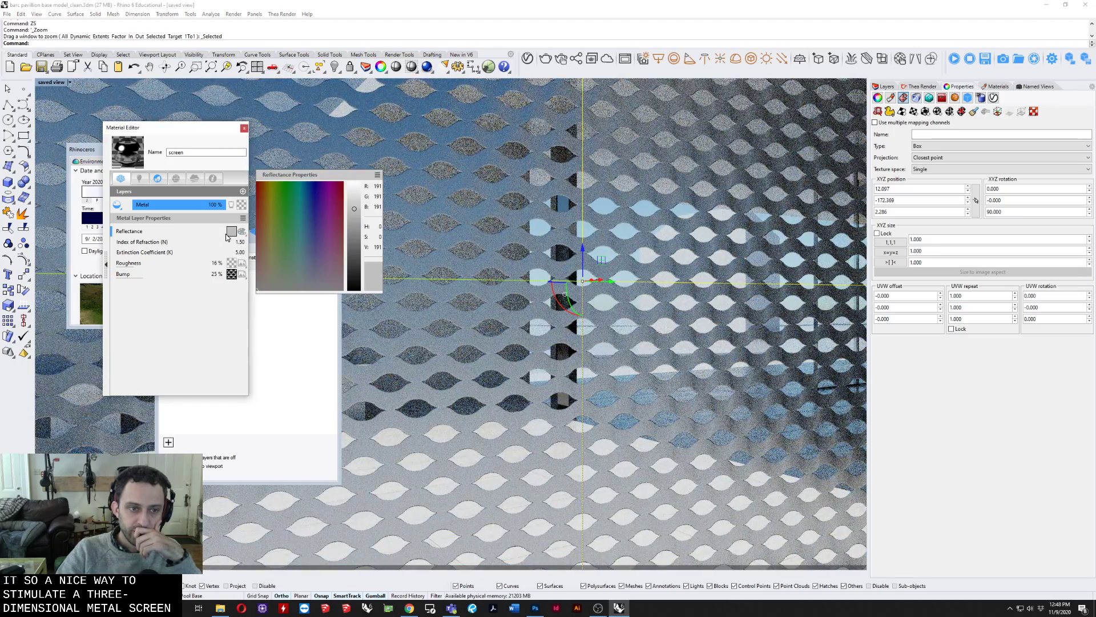
left_click(117, 205)
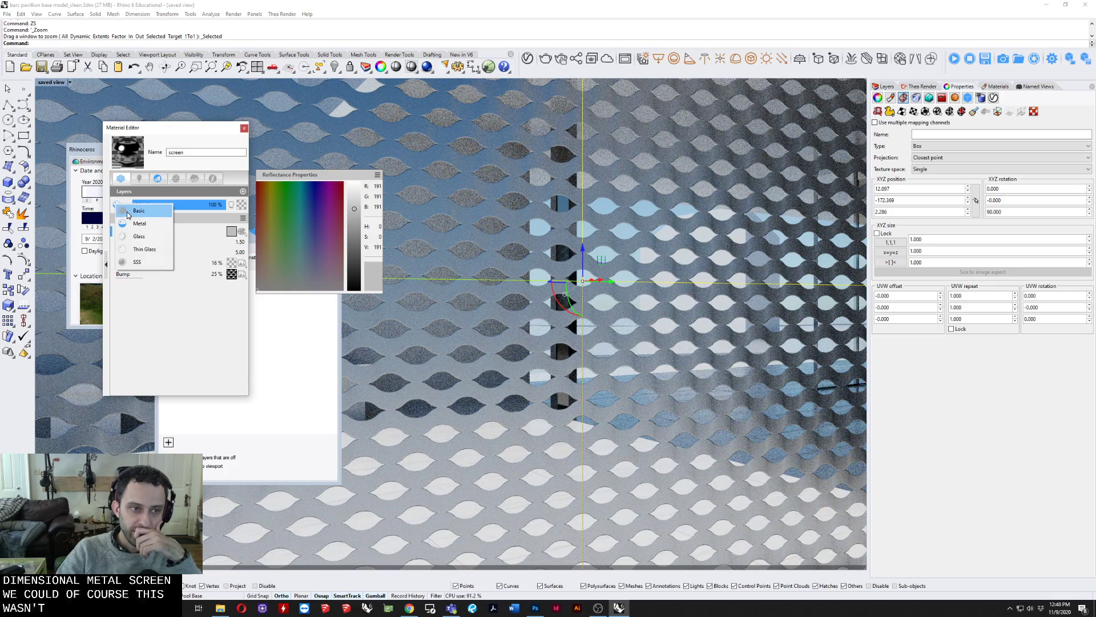
left_click(151, 209)
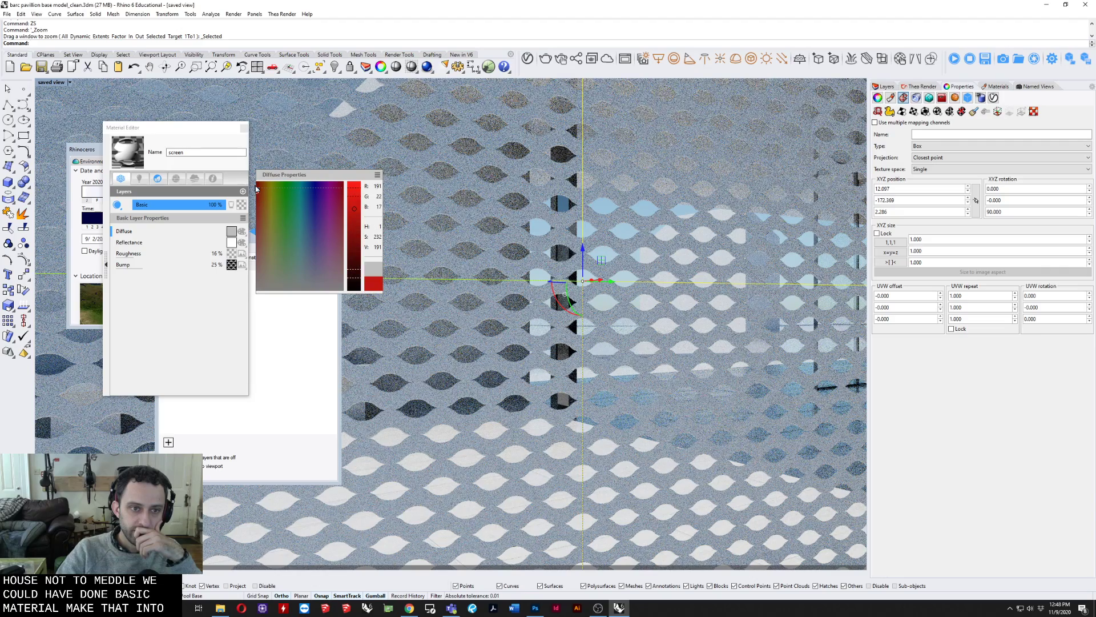
Step: Try a red diffuse colour on the basic layer, and settle on a purple with hue 251, saturation 141 and value 191
left_click(232, 231)
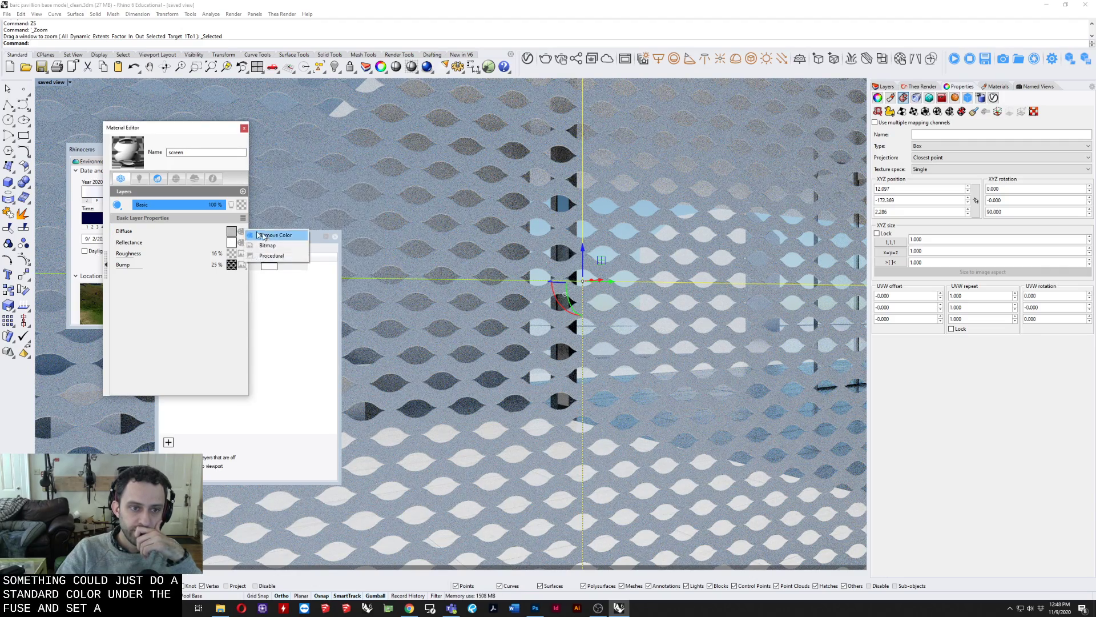
left_click(230, 231)
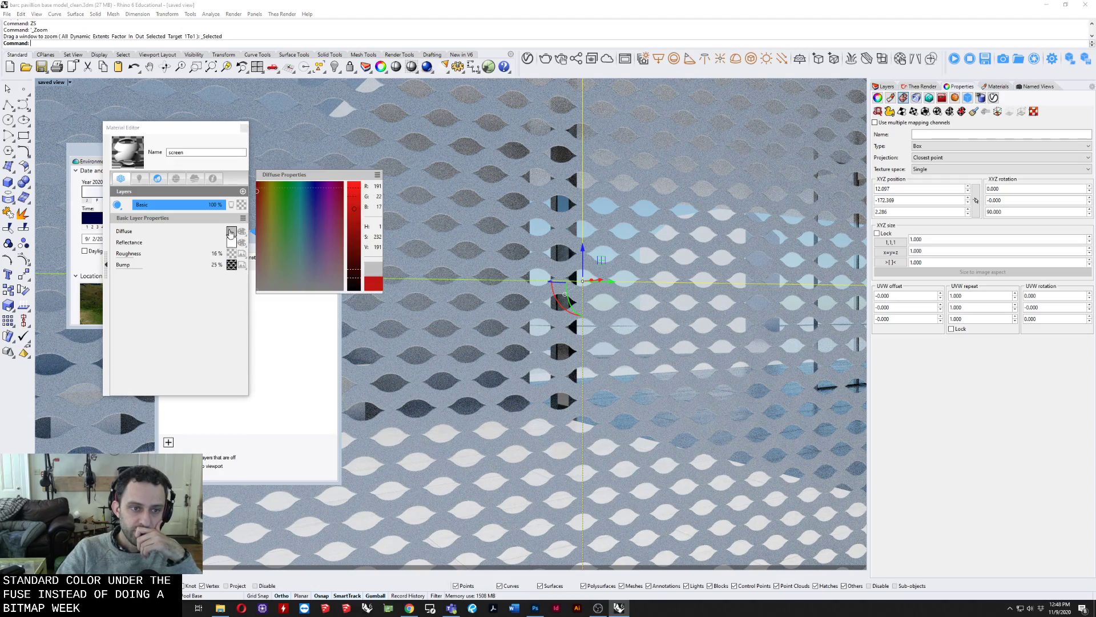
left_click_drag(270, 224, 258, 198)
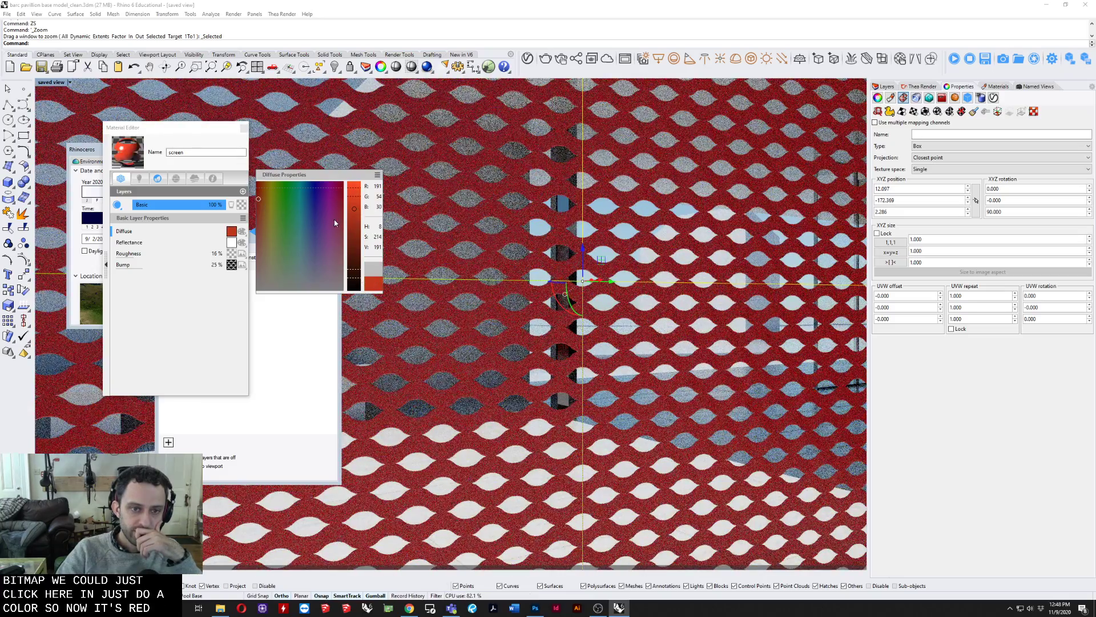
left_click_drag(296, 211, 317, 230)
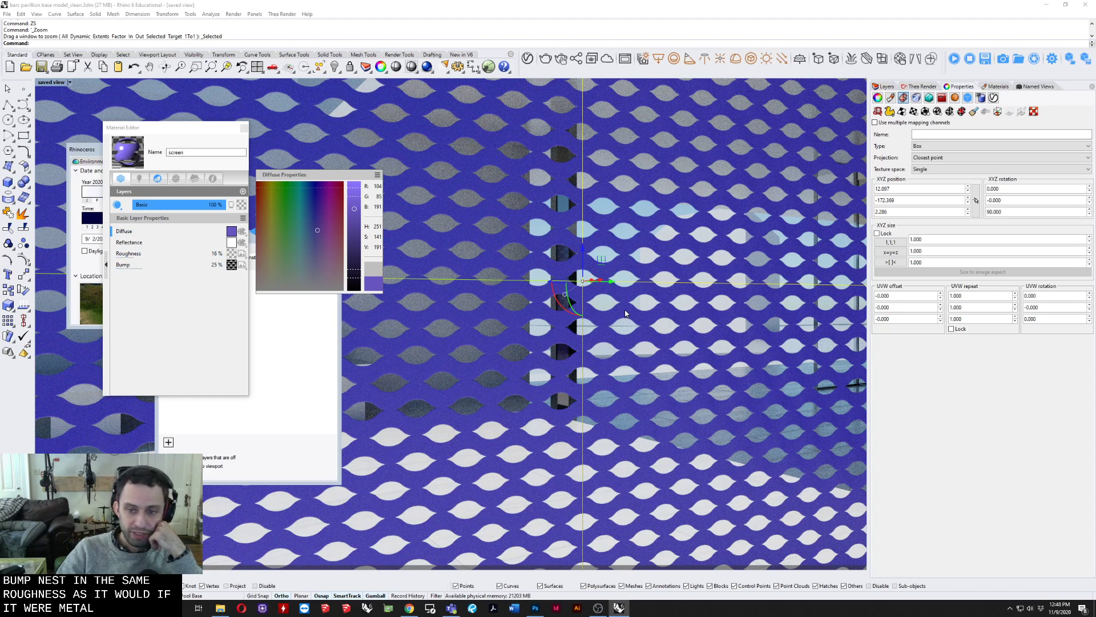
Step: Examine the purple plastic-like screen and its perforations up close and from farther away
scroll(626, 314, "down", 8)
scroll(625, 314, "up", 8)
right_click_drag(626, 313, 595, 321)
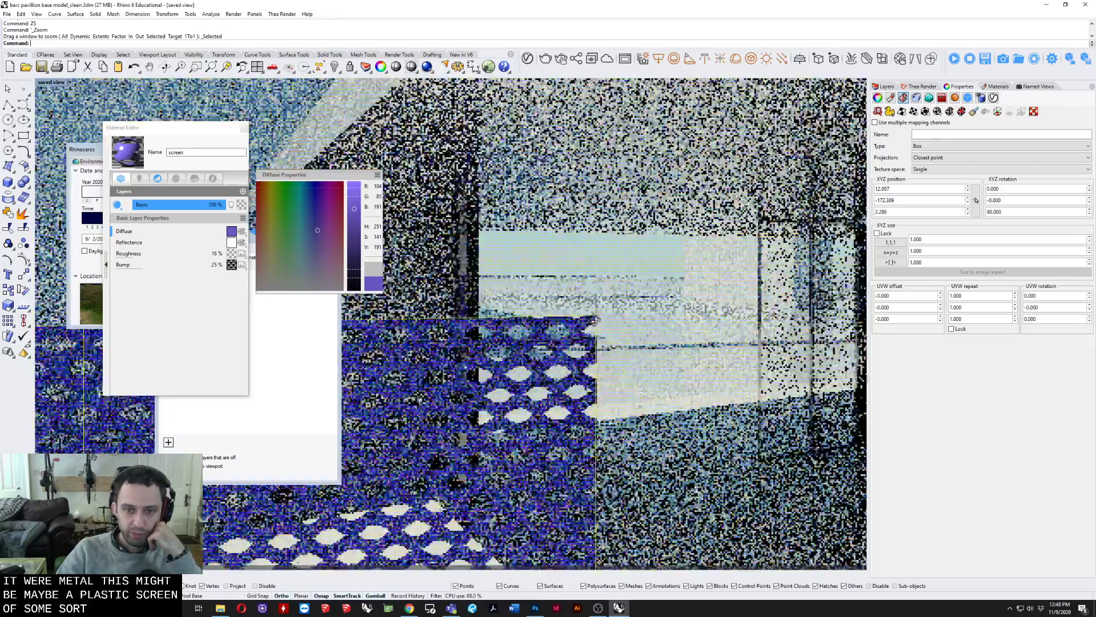
scroll(594, 321, "down", 6)
scroll(606, 327, "up", 10)
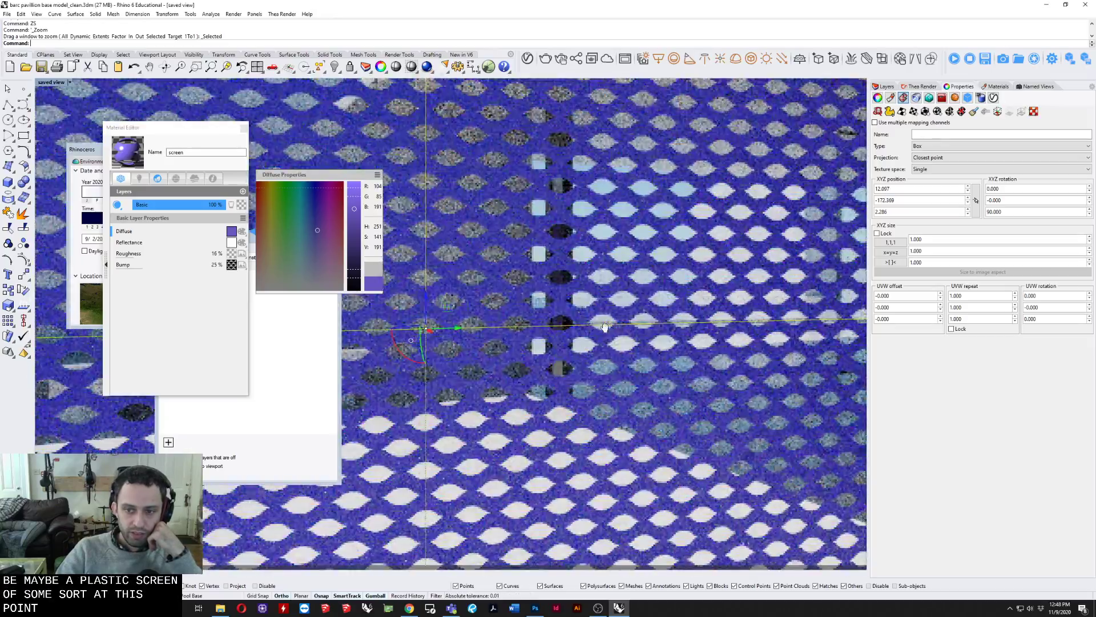
scroll(605, 327, "down", 8)
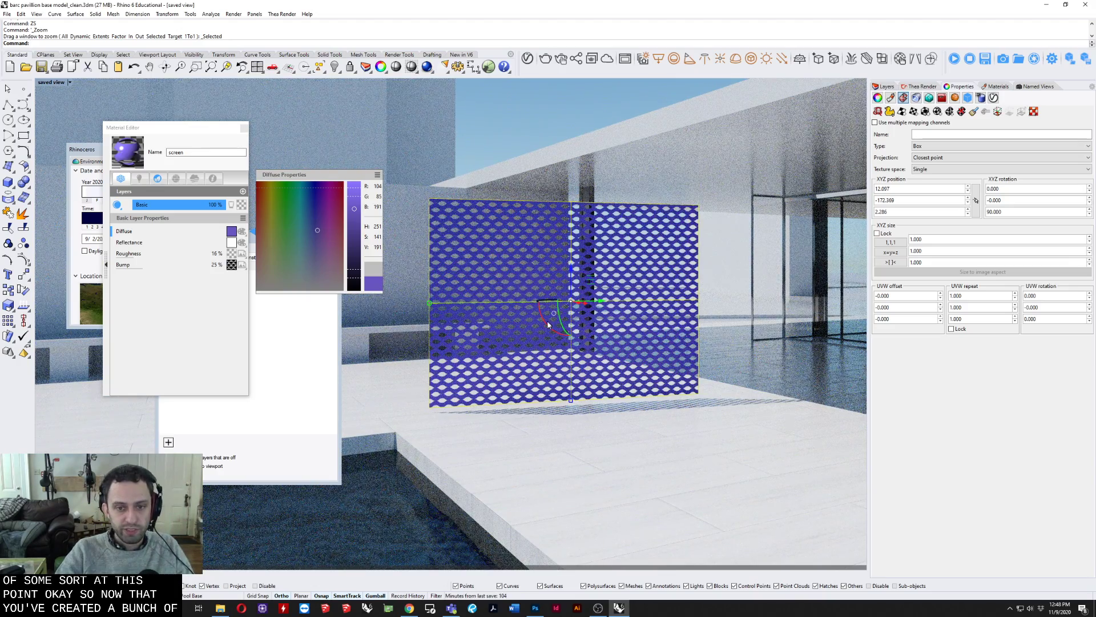
Step: Reposition the screen and rotate it about a quarter turn around its vertical axis, and restore the named view "saved view"
right_click_drag(548, 325, 679, 369)
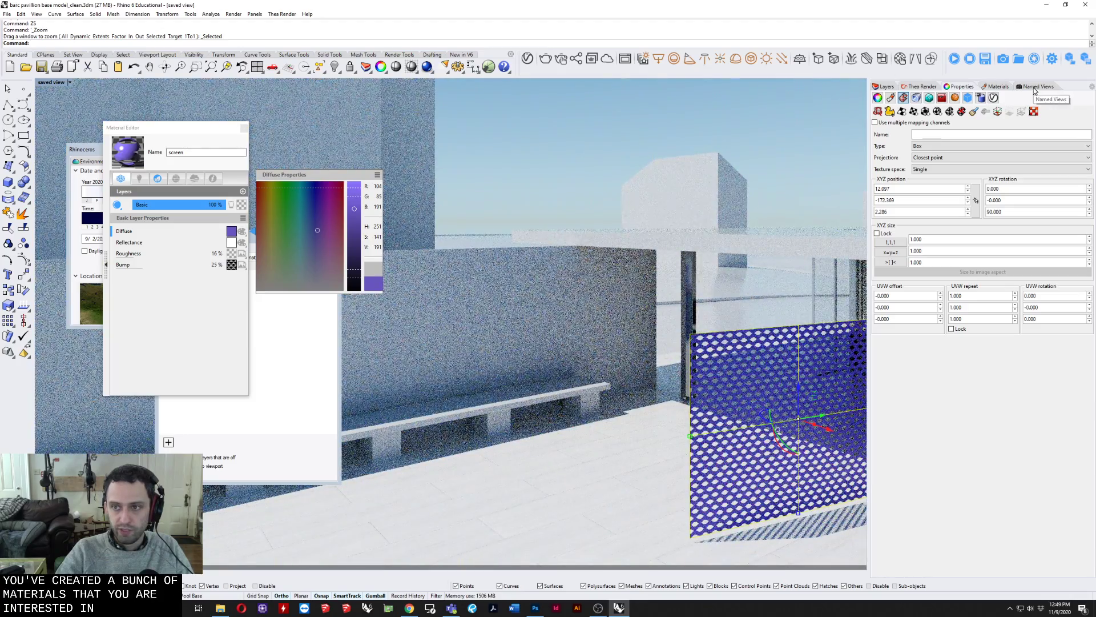
right_click_drag(775, 418, 518, 522)
left_click_drag(519, 524, 576, 502)
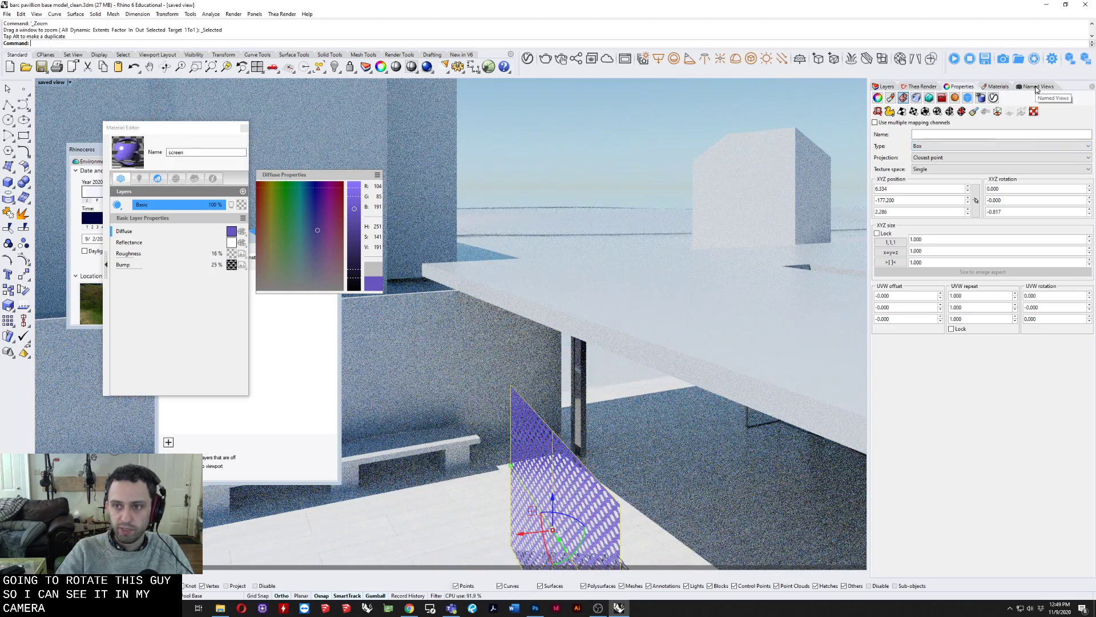
left_click(1038, 86)
double_click(1032, 126)
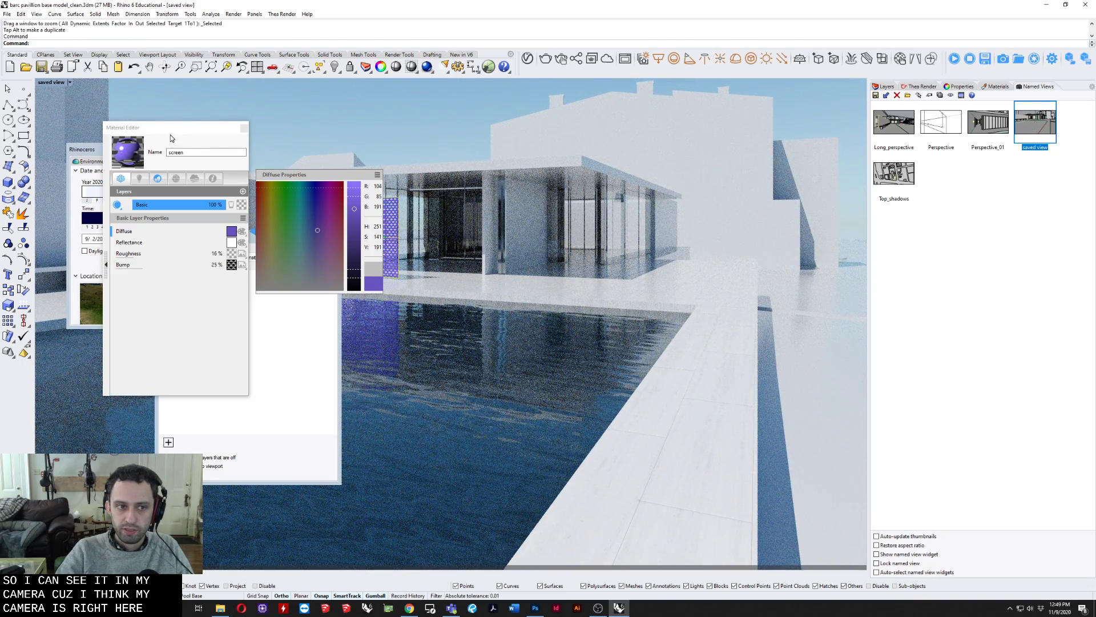
Step: Move the Material Editor away from the screen object and switch the viewport from Thea Render to the Shaded display mode
left_click_drag(170, 138, 602, 138)
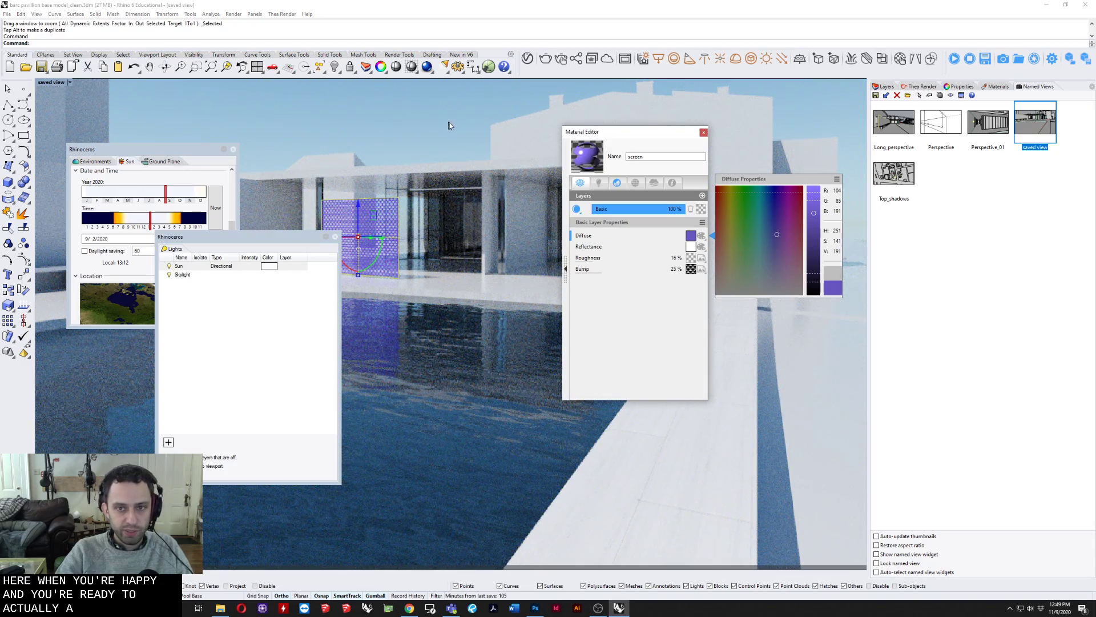
left_click(50, 84)
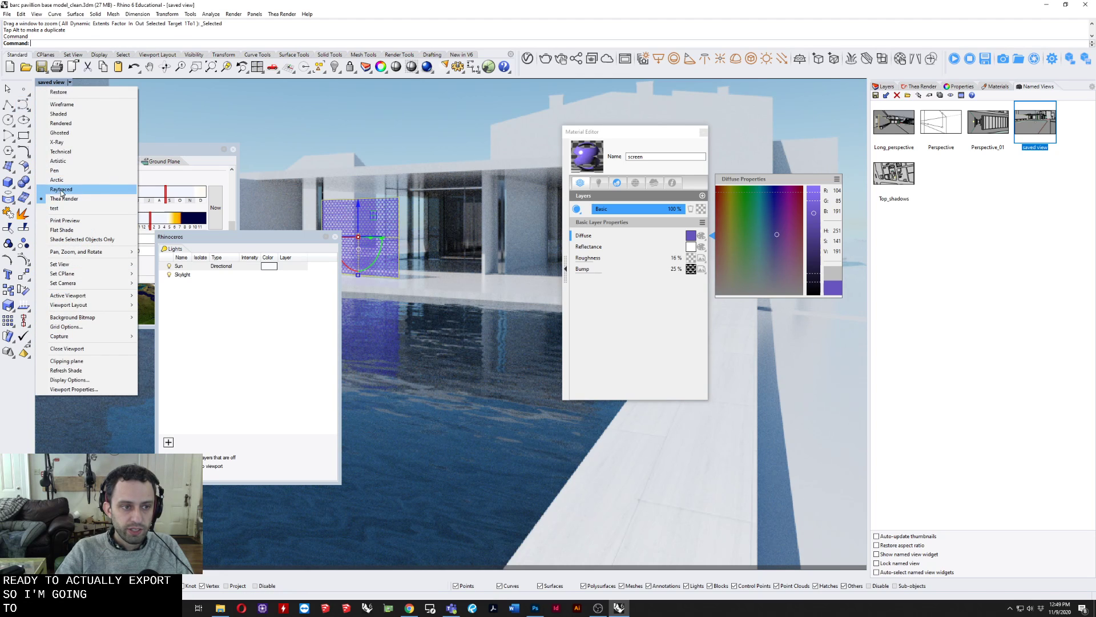
left_click(59, 114)
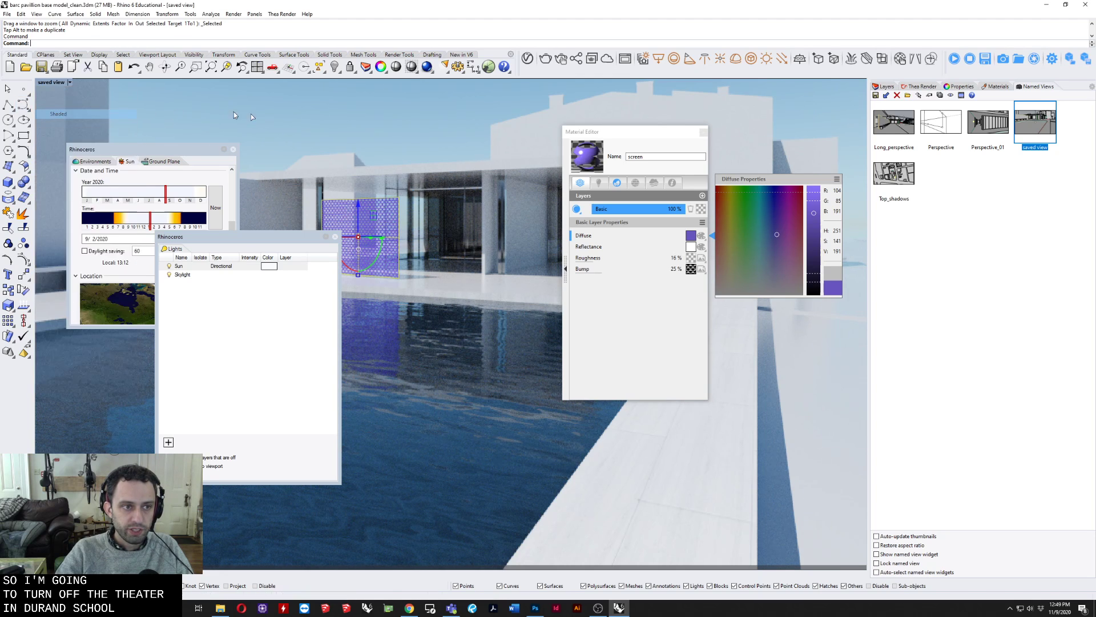